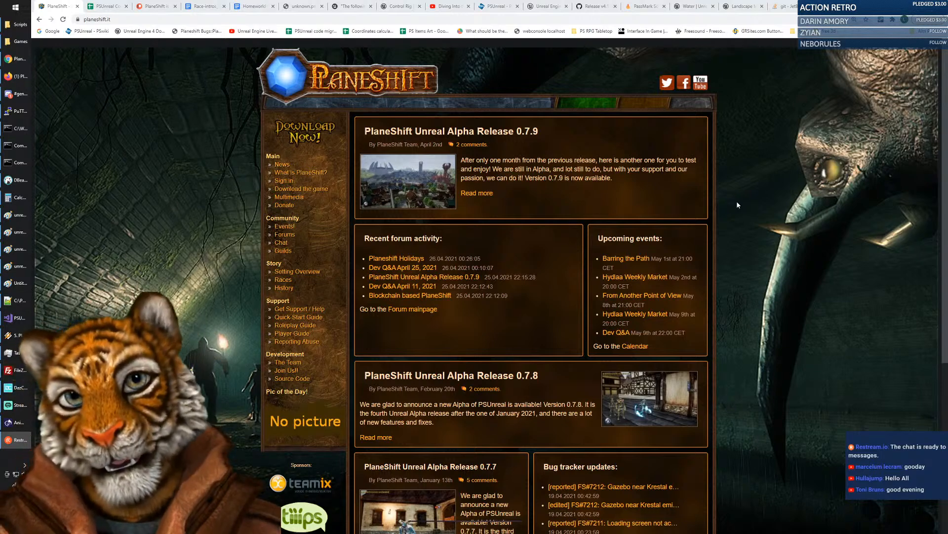
Select and delete the old sketch and notes from the Paint canvas.
mouse_move(13, 286)
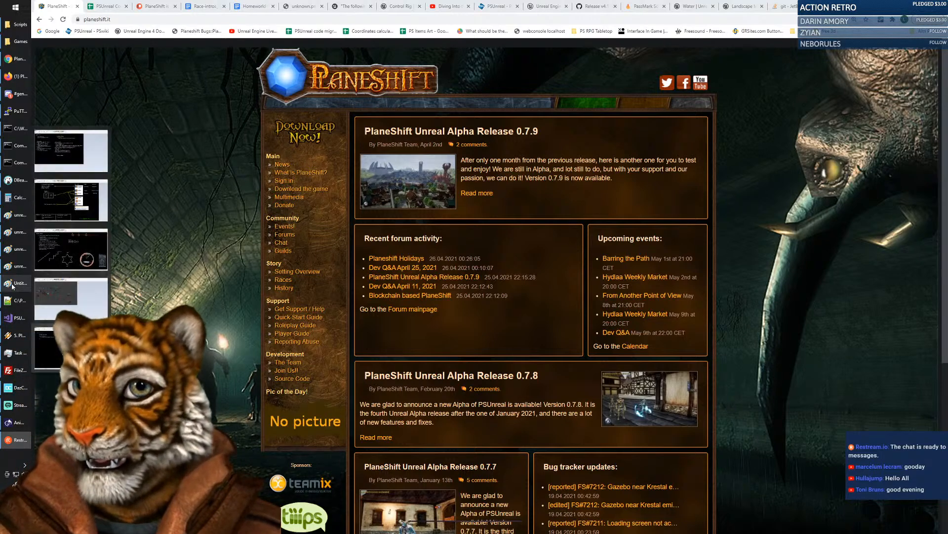
left_click(13, 286)
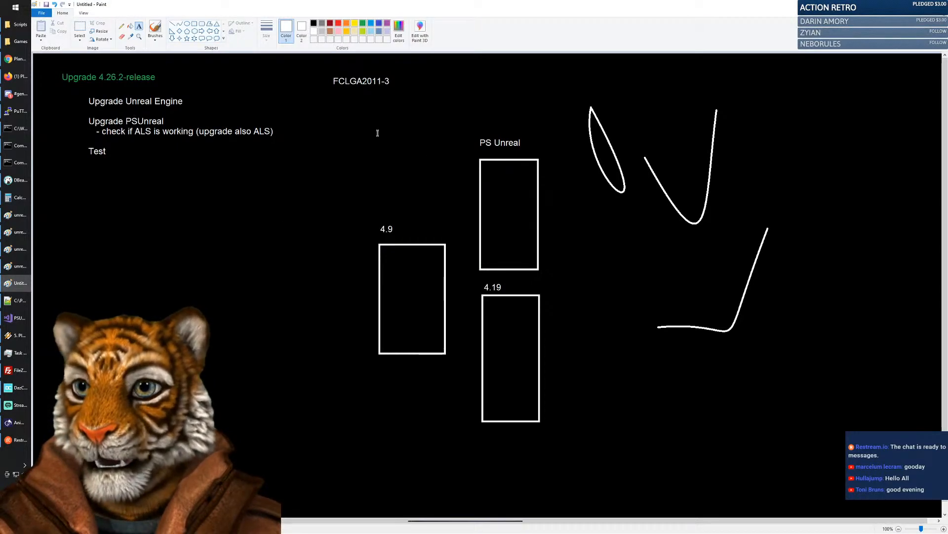
left_click(79, 29)
mouse_move(55, 59)
left_mouse_down()
mouse_move(806, 416)
mouse_move(808, 465)
left_mouse_up()
key("Delete")
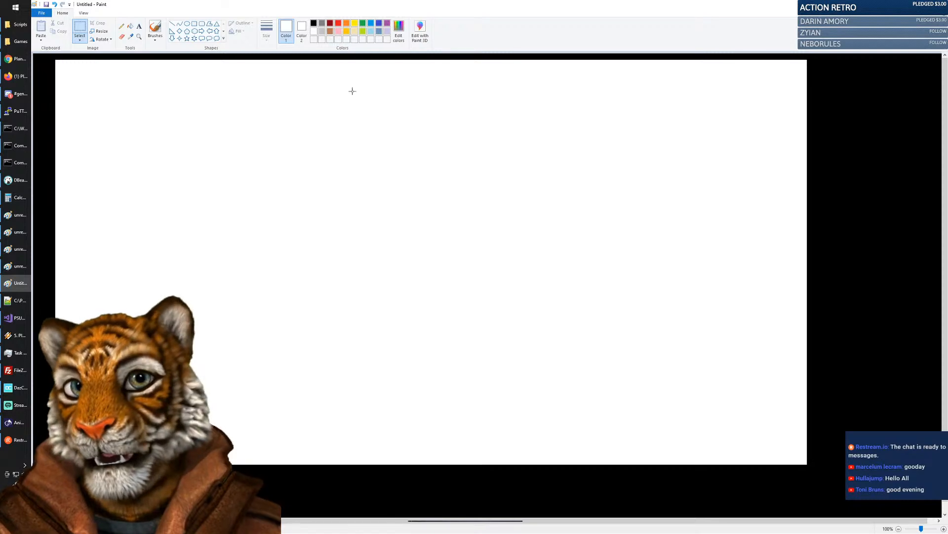
Fill the blank canvas solid black and set green as the text colour.
left_click(130, 26)
left_click(313, 24)
left_click(379, 121)
left_click(139, 26)
left_click(363, 24)
Write the heading 'Human female' near the canvas top-left.
left_click(85, 75)
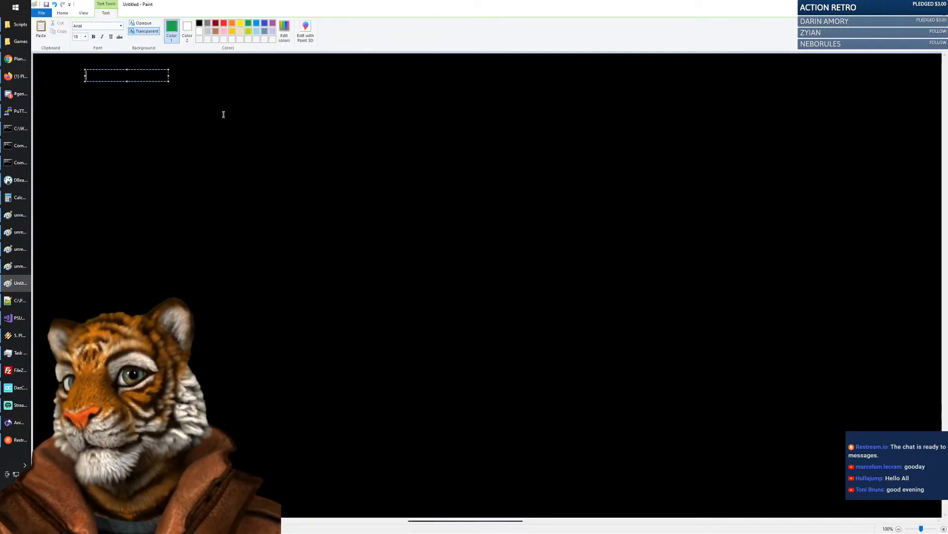
type("Human female")
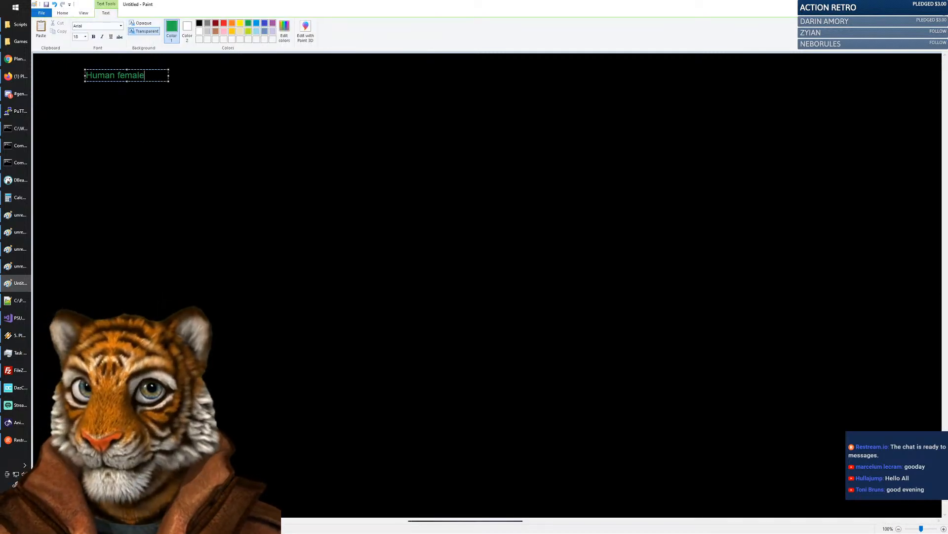
left_click(120, 101)
Add an indented text line below reading 'body geometry ()'.
left_click_drag(113, 92, 197, 103)
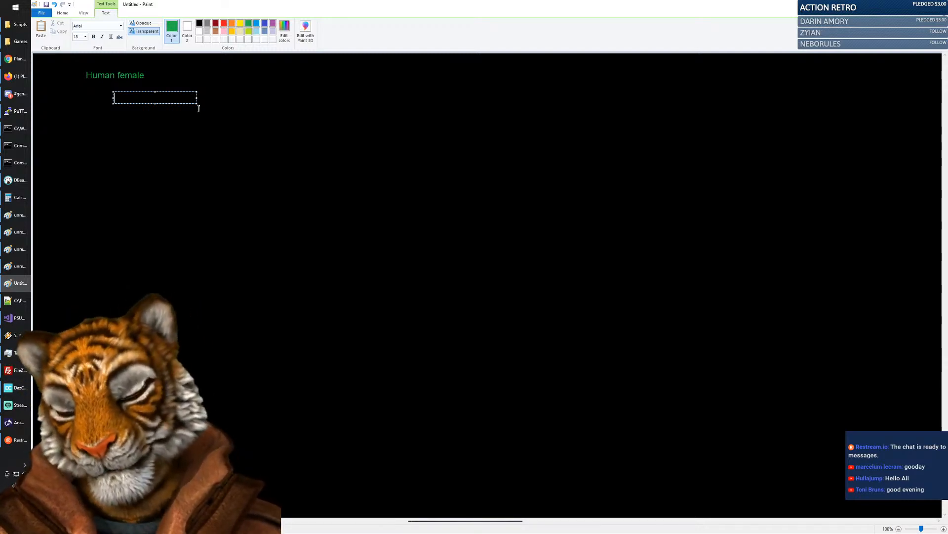
type("body ")
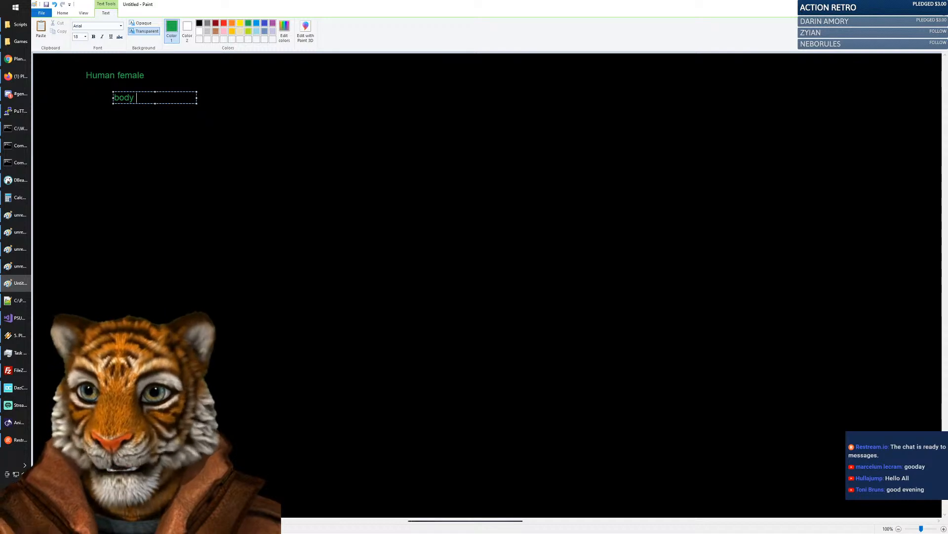
type("geometry")
key("BackSpace")
key("BackSpace")
key("BackSpace")
key("BackSpace")
key("BackSpace")
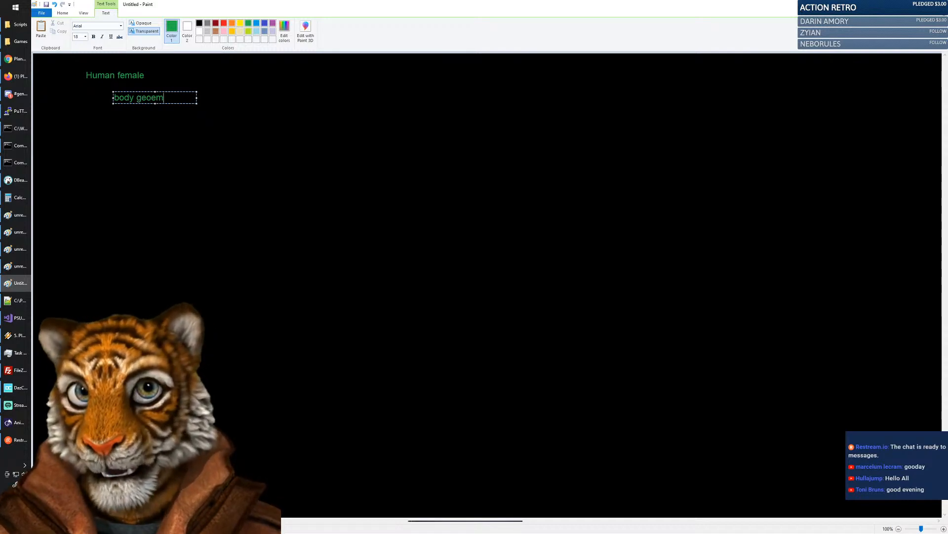
type("metry ()")
key("Left")
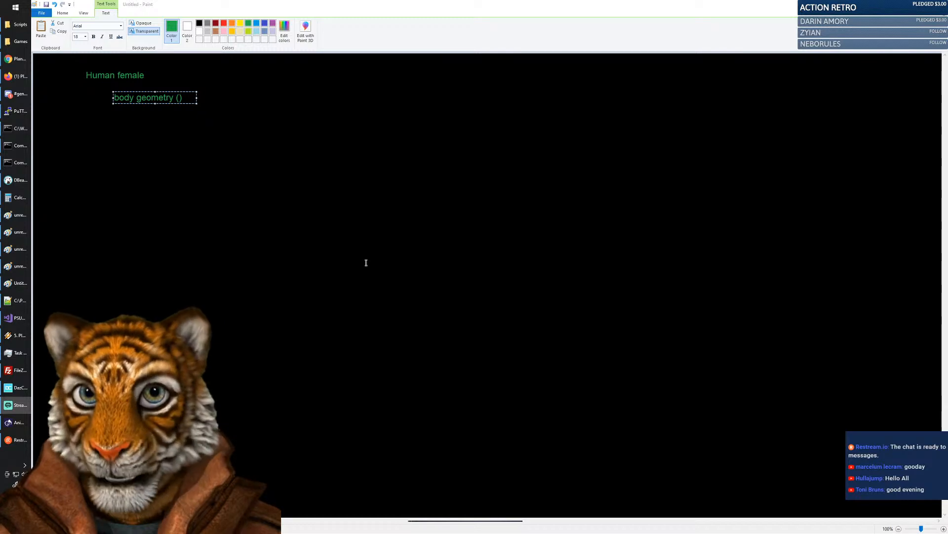
Fill the parentheses with 'triangles / polygons for the body include head and eyes' on one widened line.
left_click(220, 95)
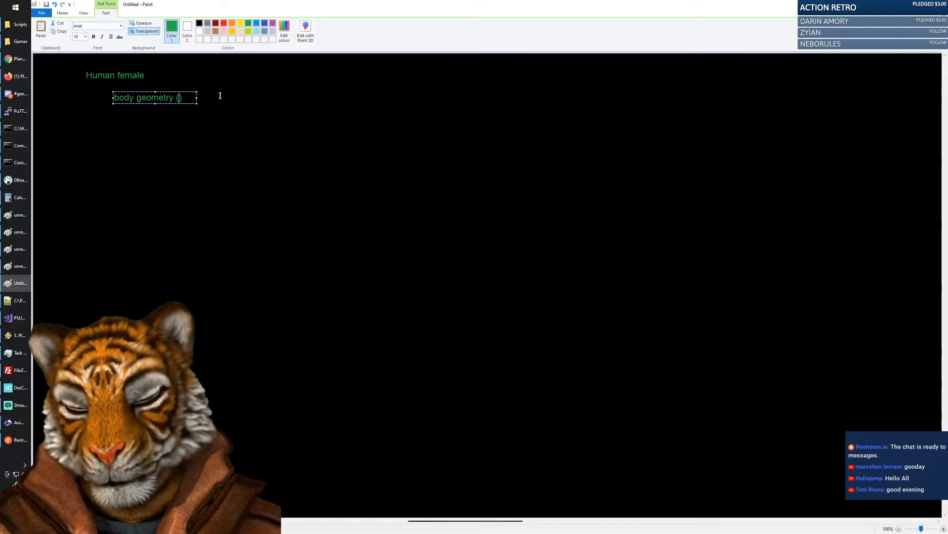
type("tr")
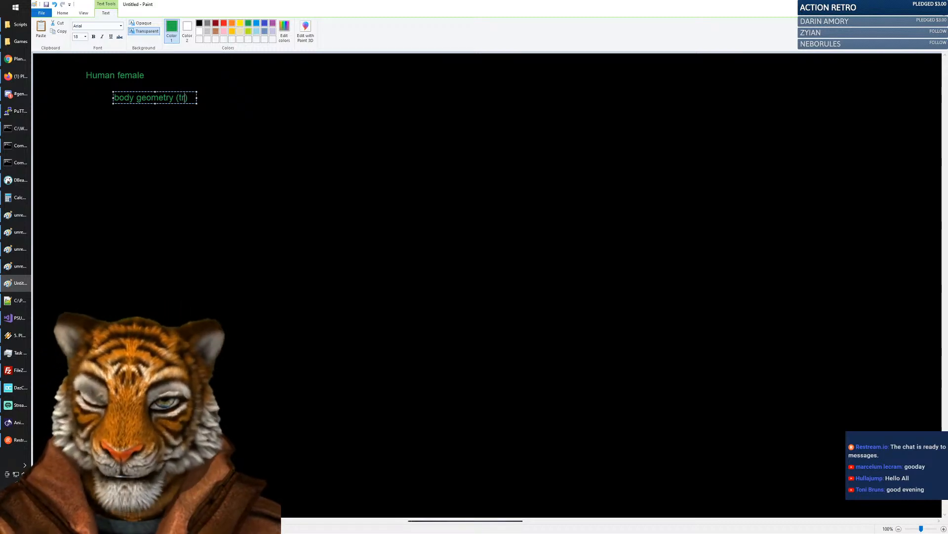
type("iangles / p")
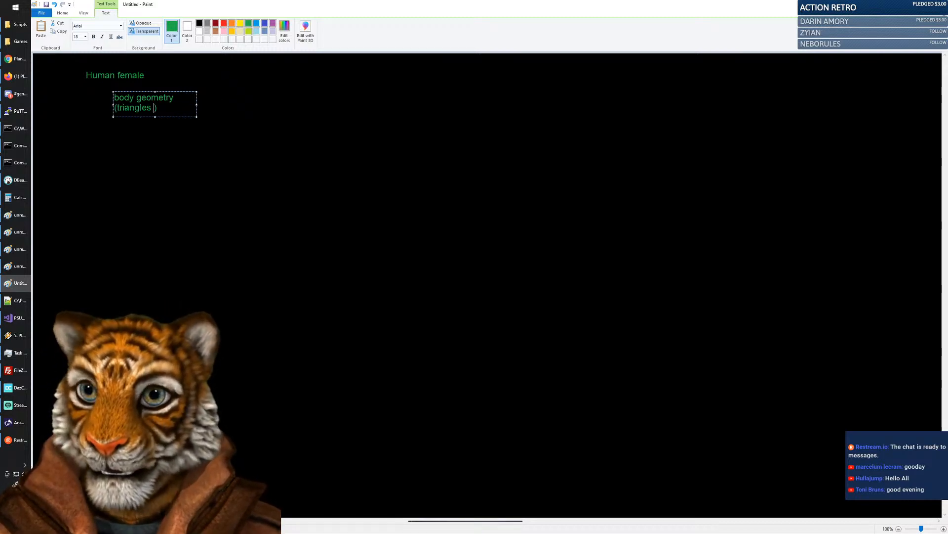
type("olygons for t")
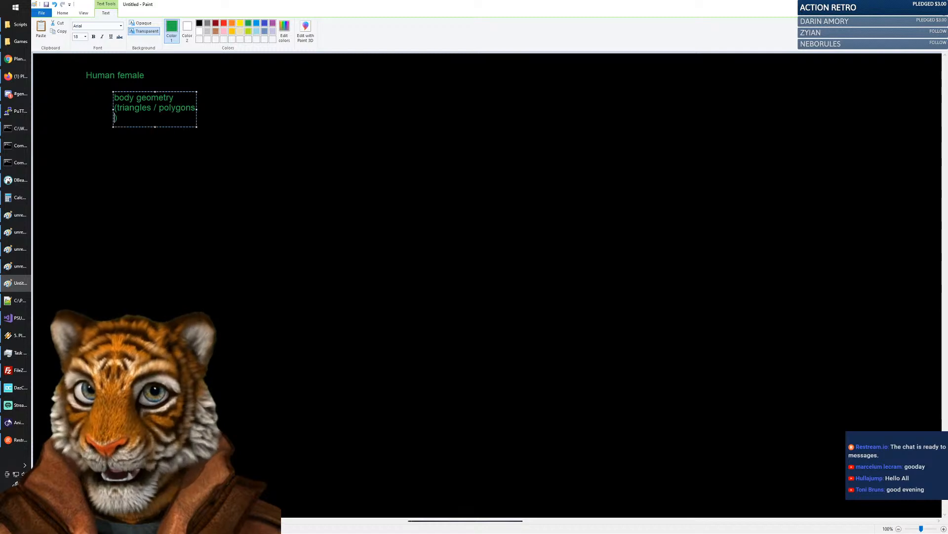
type("he body")
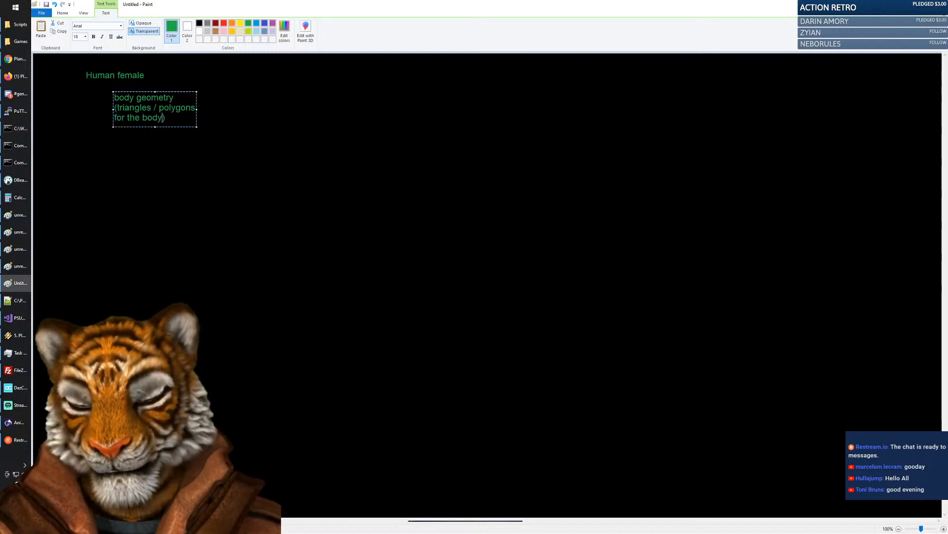
type(" in")
key("BackSpace")
type("clude head")
type(" and eyes")
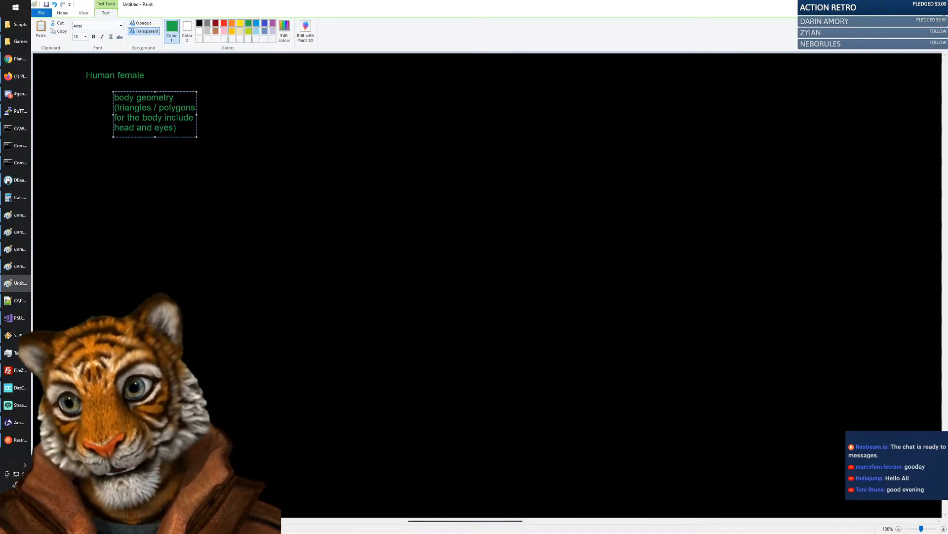
mouse_move(197, 114)
left_mouse_down()
mouse_move(430, 106)
mouse_move(445, 94)
mouse_move(432, 96)
left_mouse_up()
left_click(405, 97)
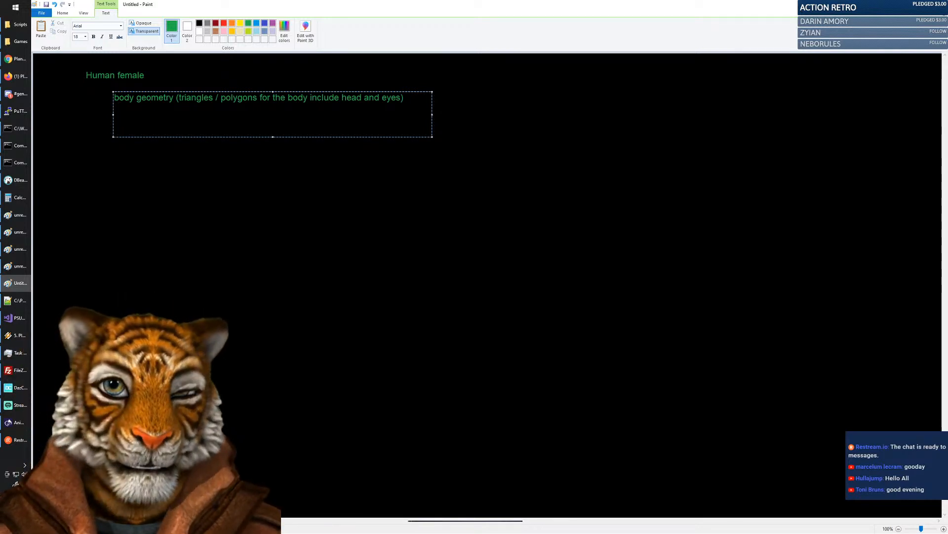
Add 'Hair styles (1 basic)' and 'Clothes' lines and capitalise 'Body'.
key("Return")
type("Hair")
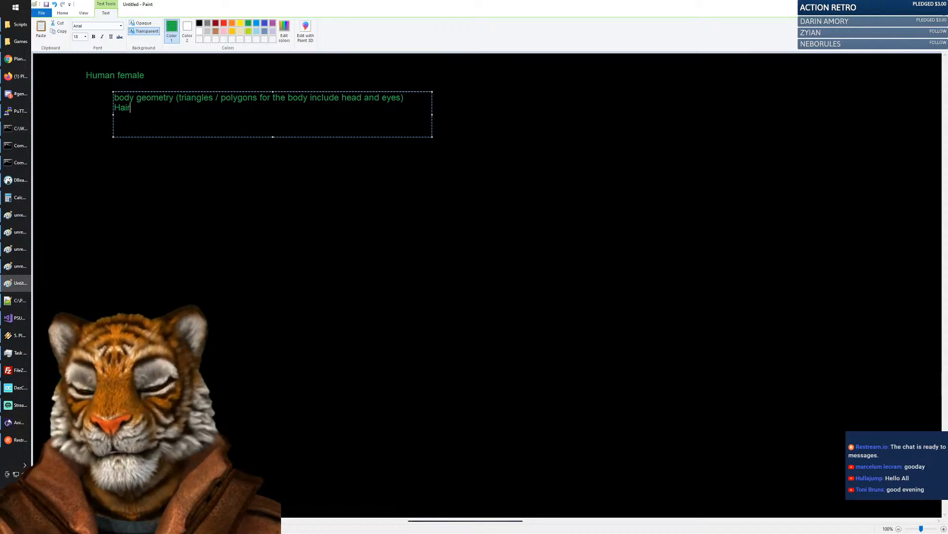
type("styles (")
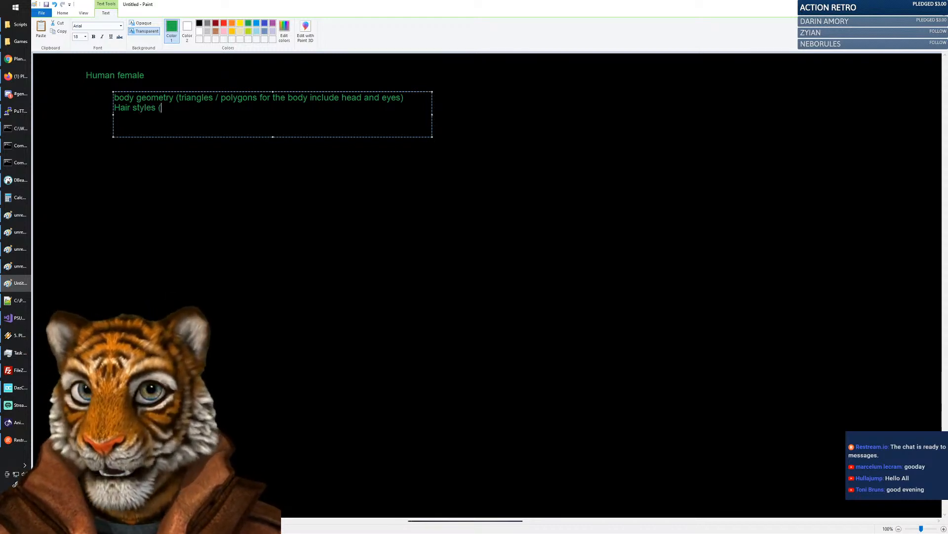
type("1 basic)")
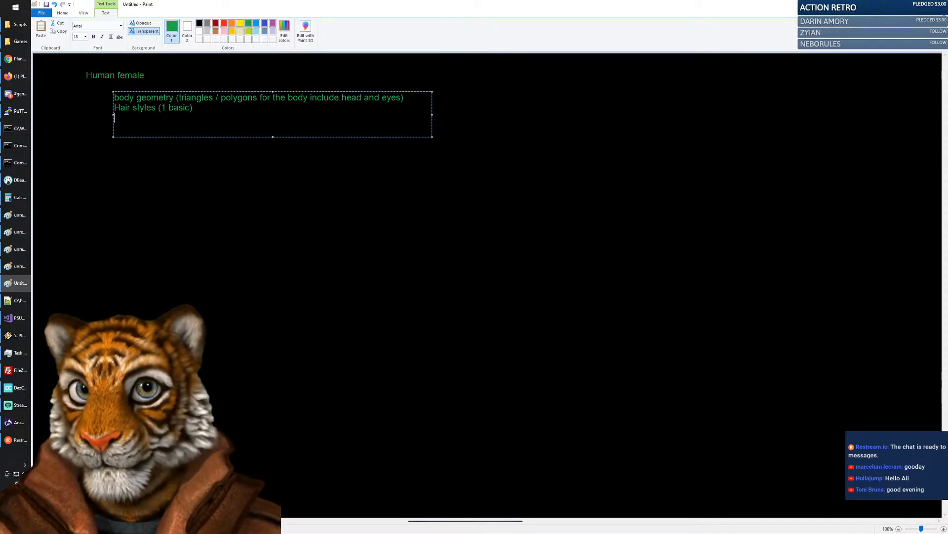
key("shift+Right")
type("B")
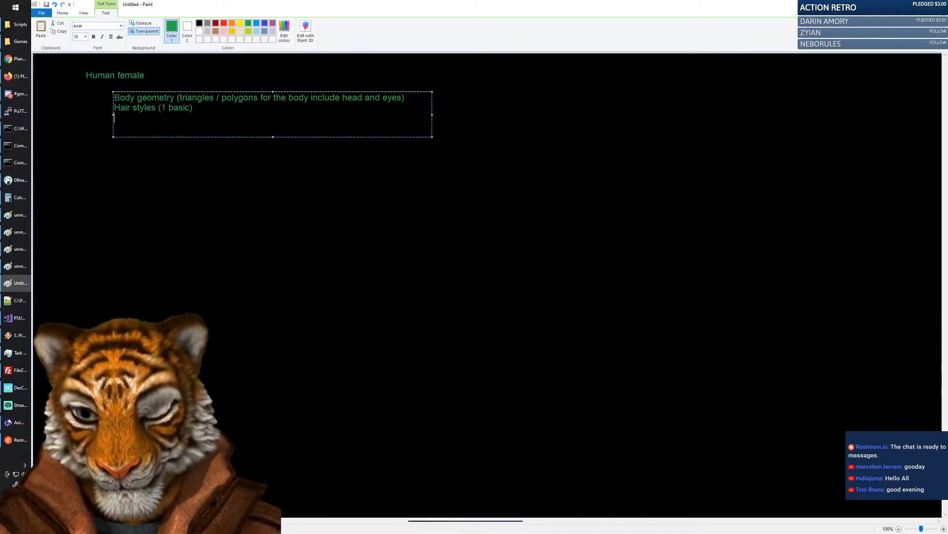
type("Clothes")
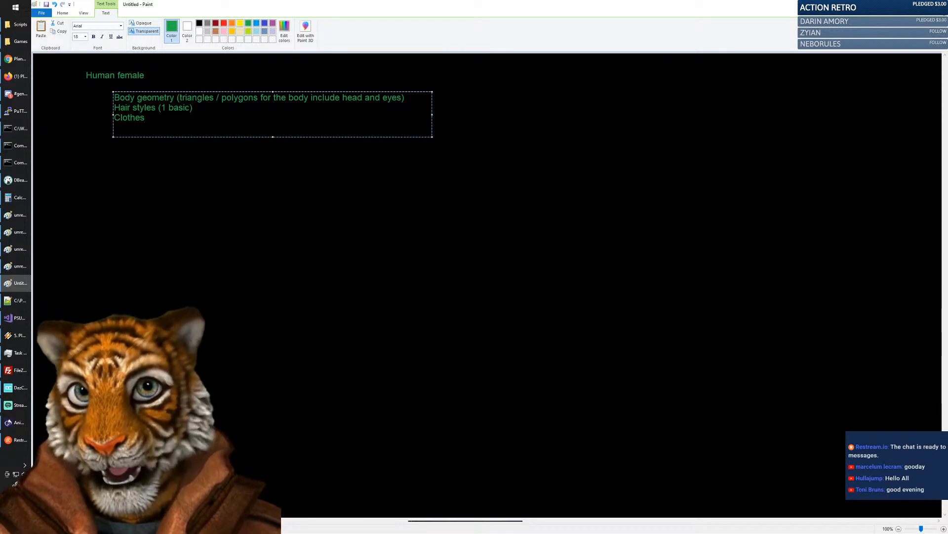
Drop the Clothes line and rewrite line one as '…for the body with Clothes including head and eyes'.
key("shift+Left")
key("shift+Left")
key("shift+Left")
key("shift+Left")
key("shift+Left")
key("shift+Left")
key("shift+Left")
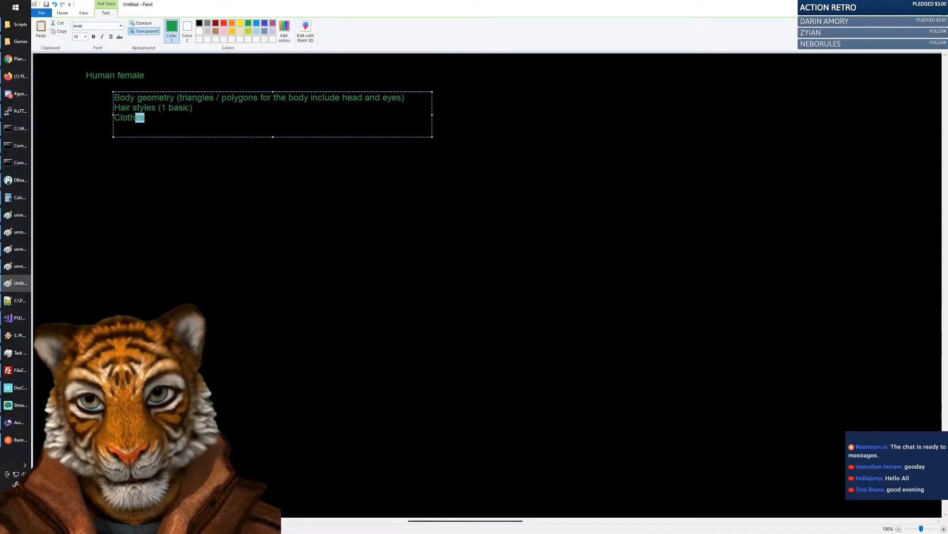
key("BackSpace")
key("Up")
key("Up")
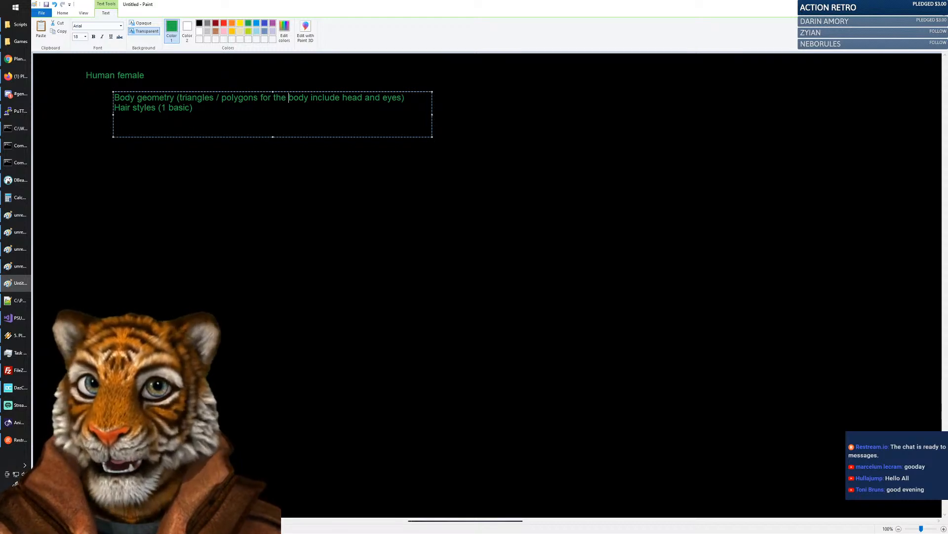
key("Left")
key("BackSpace")
type("with Clothes")
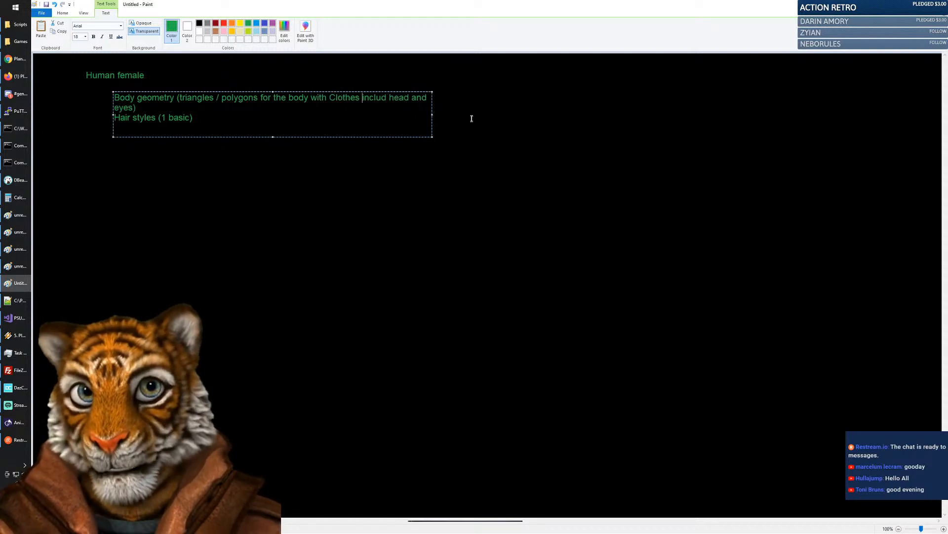
left_click_drag(433, 114, 505, 114)
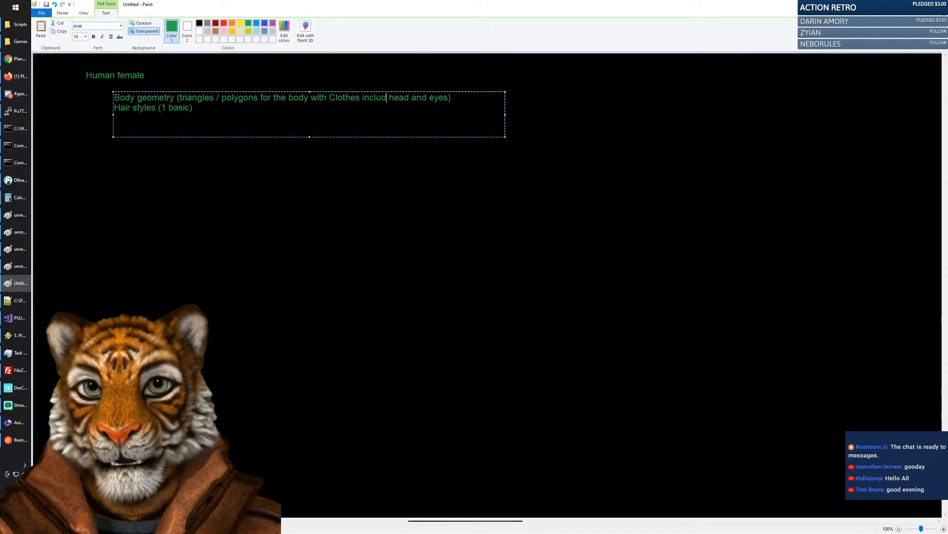
type("ing")
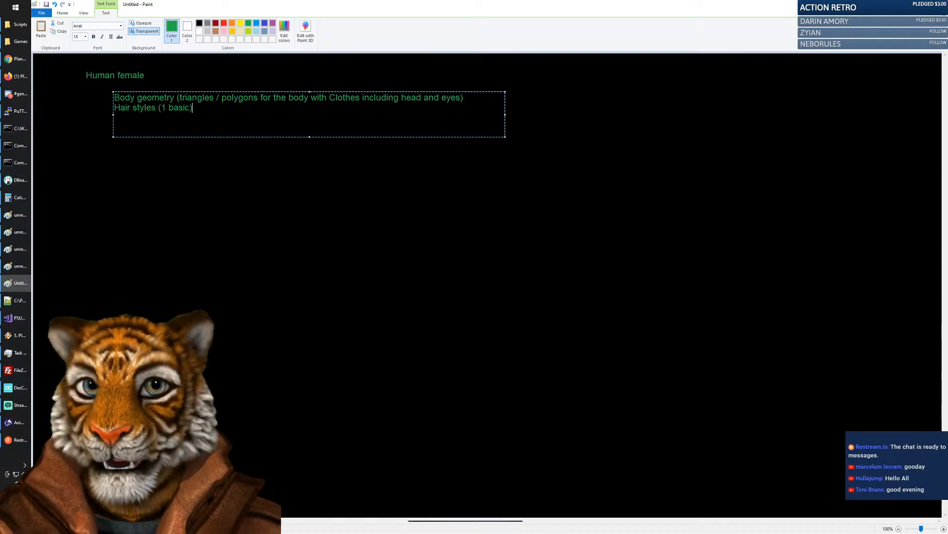
Start a new line after the 'Hair styles (1 basic)' entry.
double_click(345, 97)
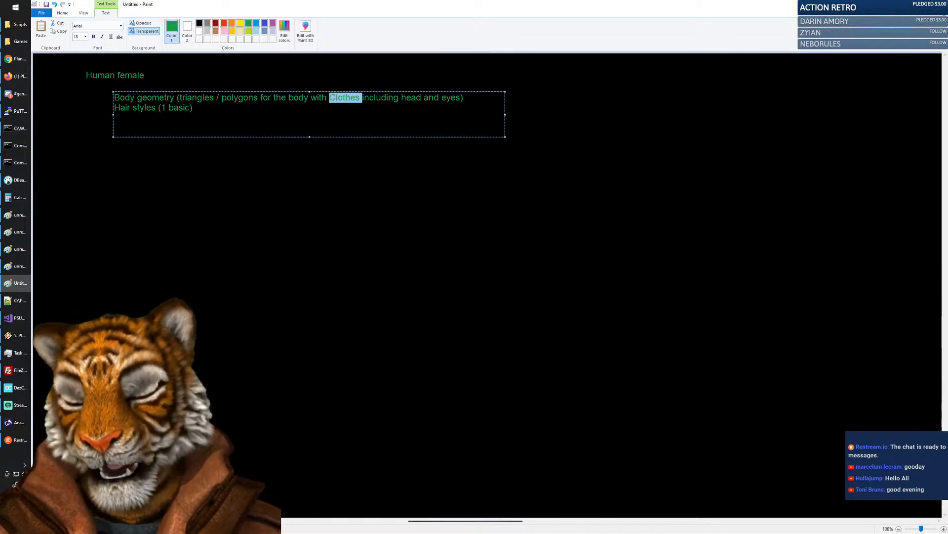
left_click(193, 108)
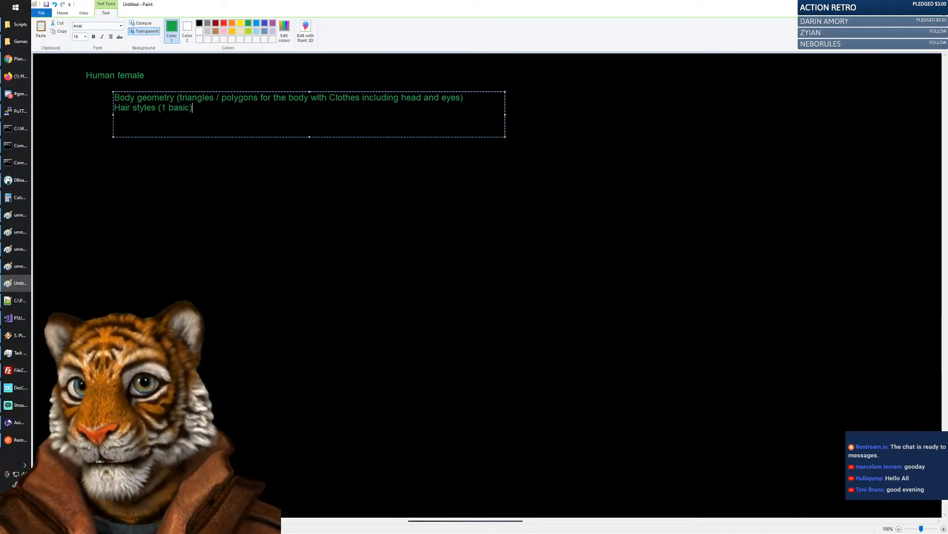
key("Return")
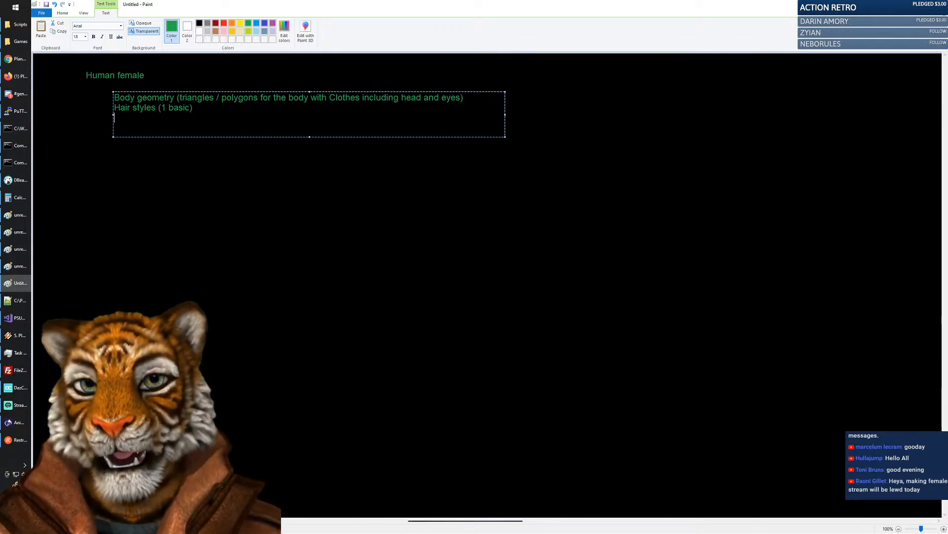
Type 'Face traits' and 'Rigging' as new list lines.
type("Face ")
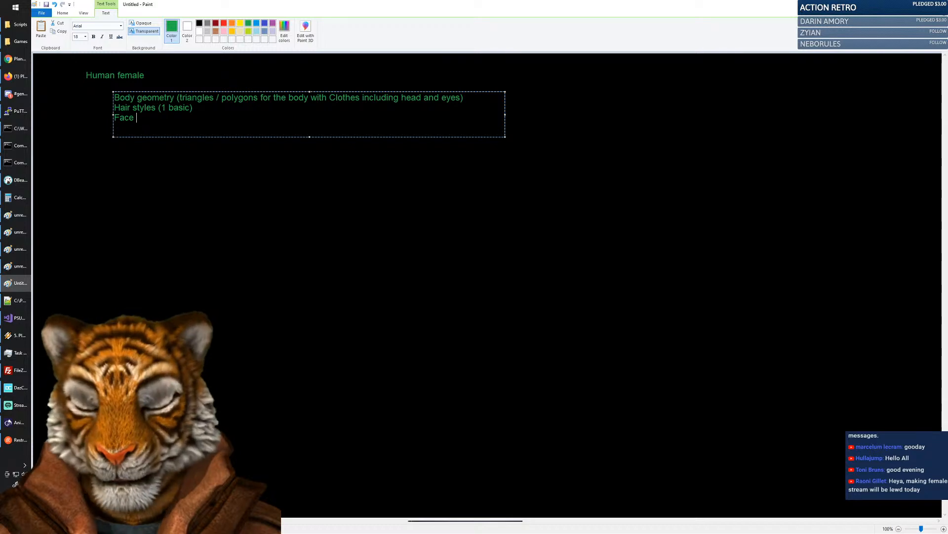
type("traits")
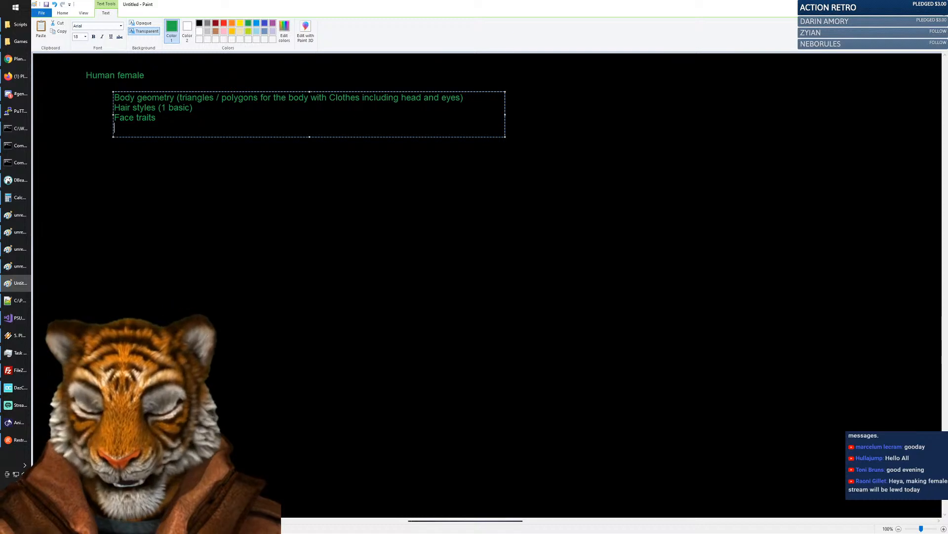
type("Rigging")
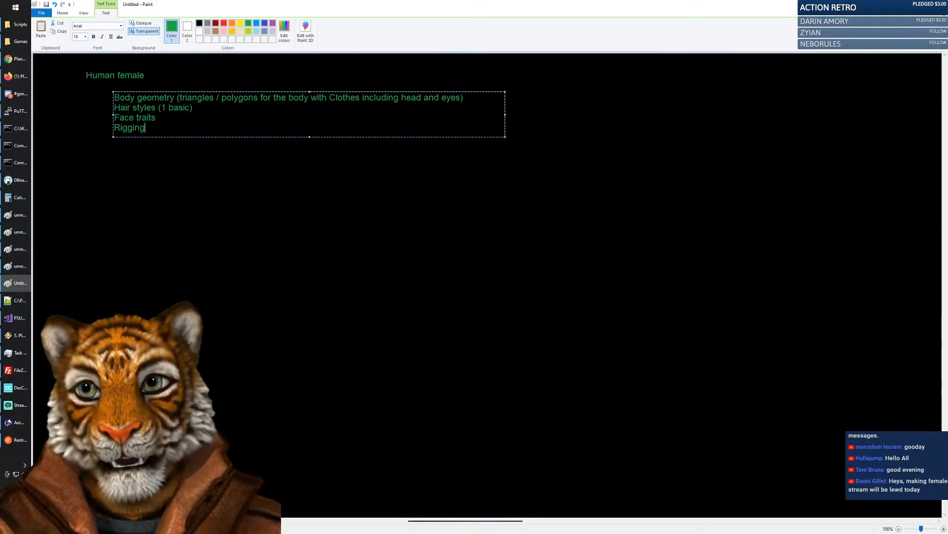
Insert a 'Proper polycount ( 8K )' line above Rigging, then bring up the browser.
key("Return")
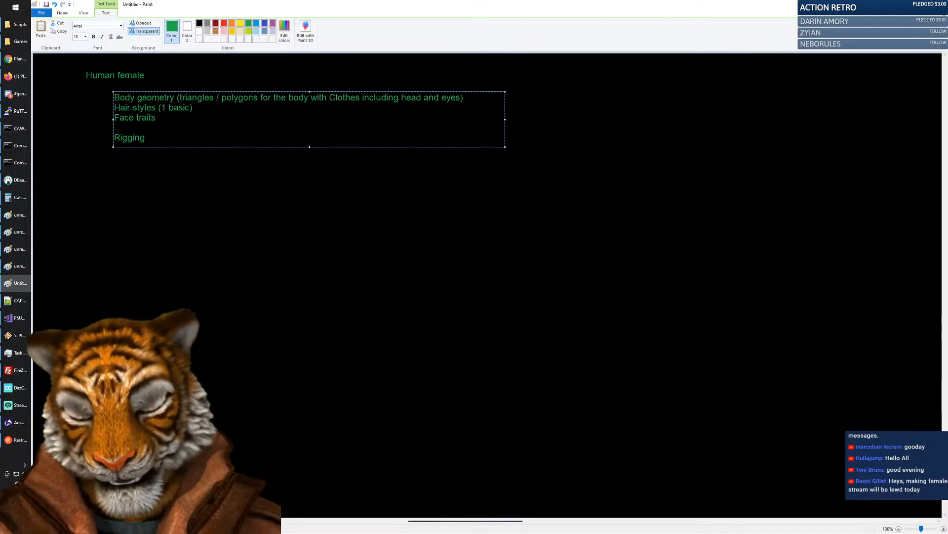
type("Pro")
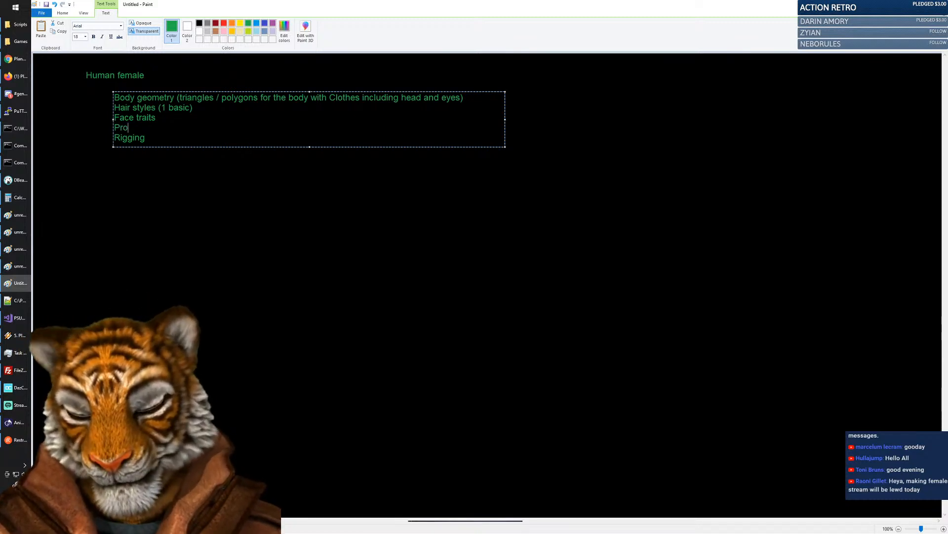
type("per polycount (")
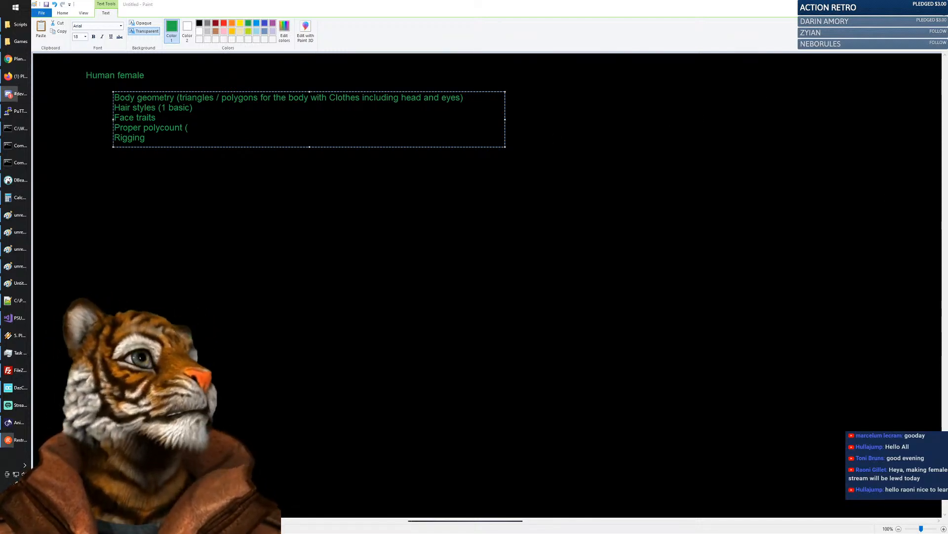
left_click(16, 283)
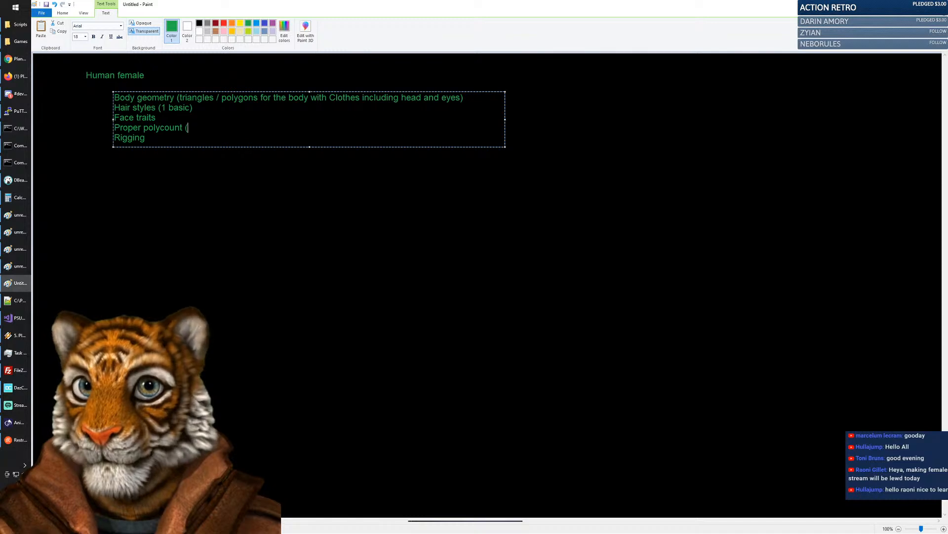
type("8K )")
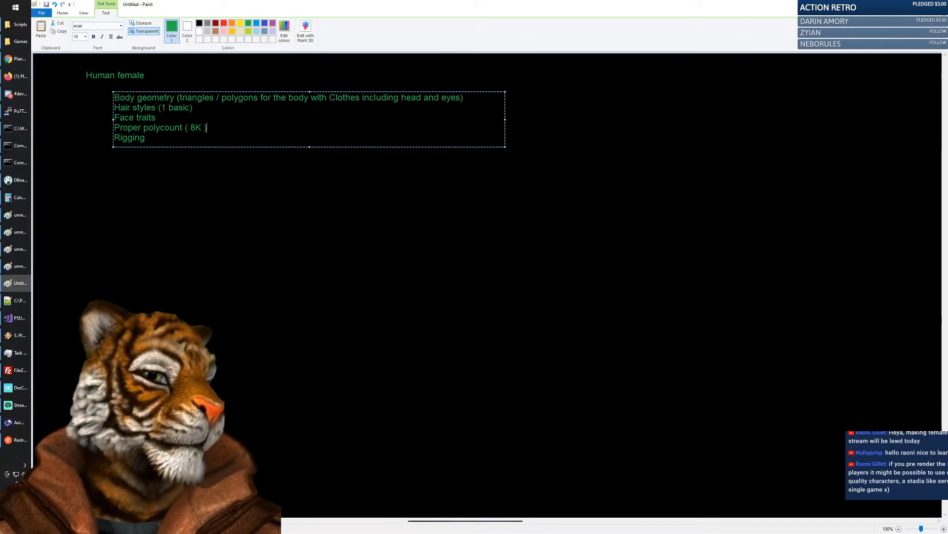
key("alt+Tab")
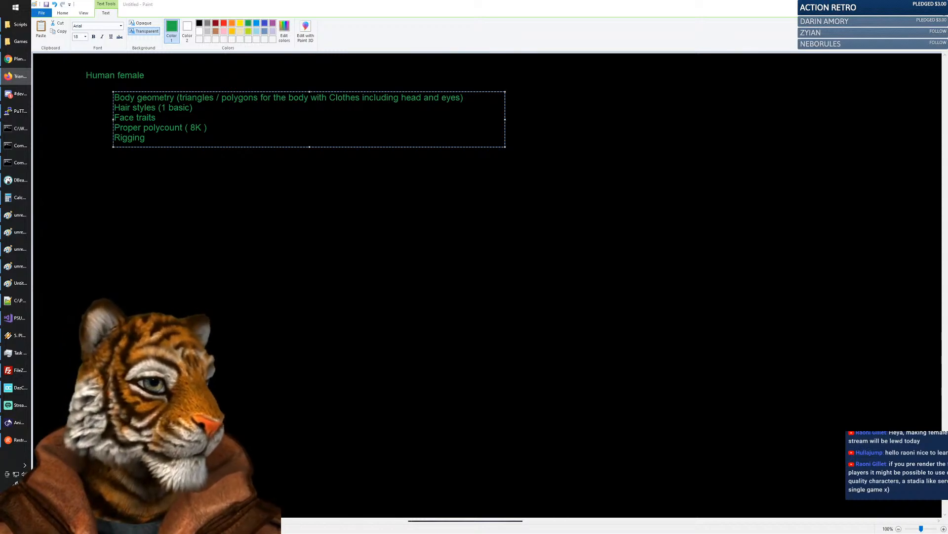
left_click(22, 60)
Load the PSwiki Triangle_count_standards page in a Chrome tab.
left_click(790, 7)
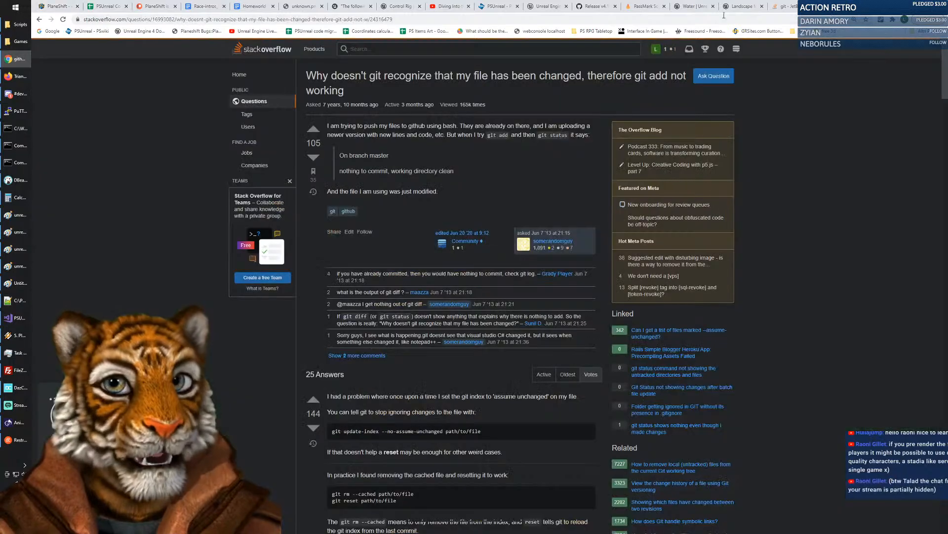
left_click(478, 22)
type("http://194.116.72.94/pswiki/index.php/Triangle_count_standards")
key("Return")
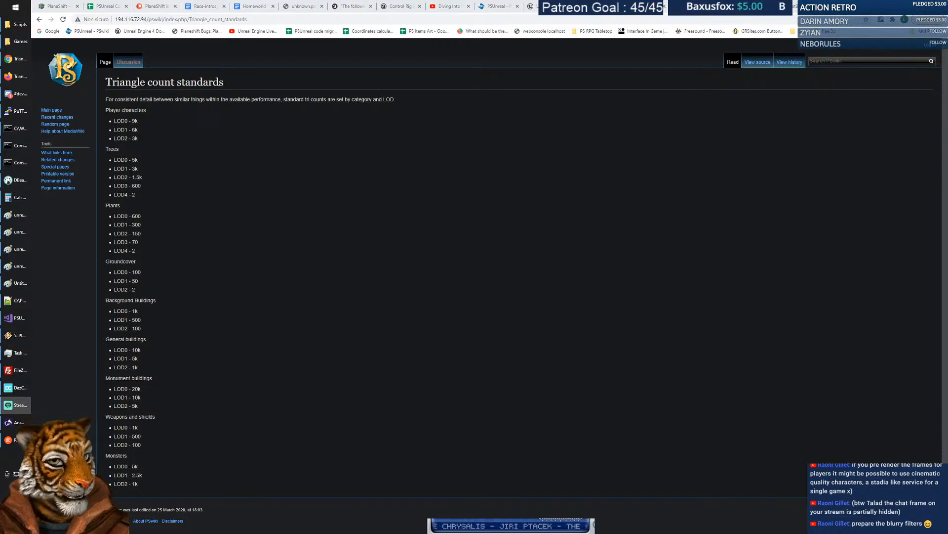
Review the player character LOD0 9k budget, then return to the Paint notes.
left_click(186, 147)
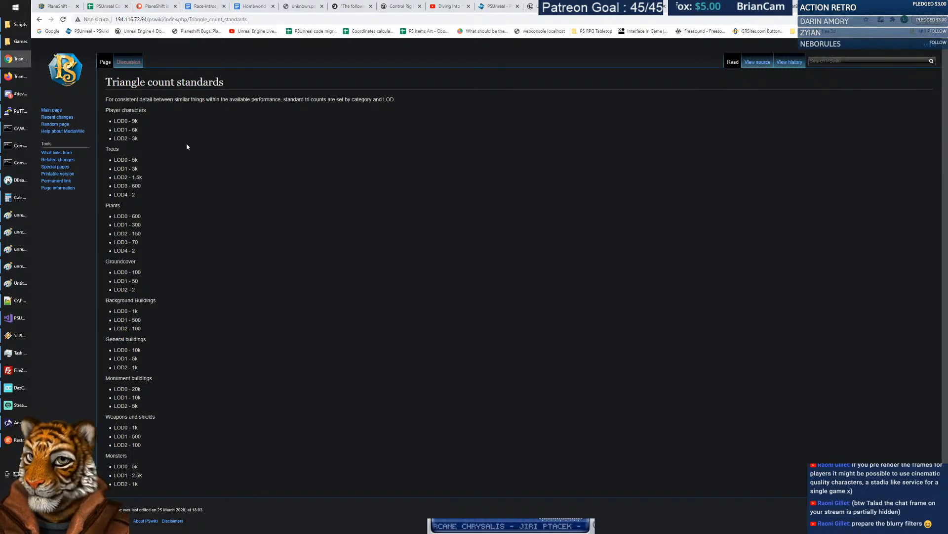
left_click(140, 122)
left_click(19, 440)
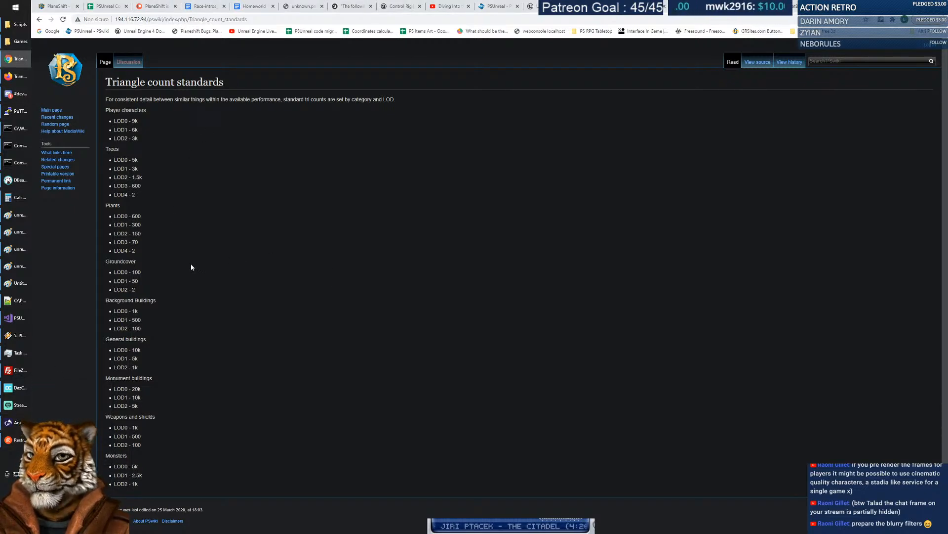
mouse_move(18, 282)
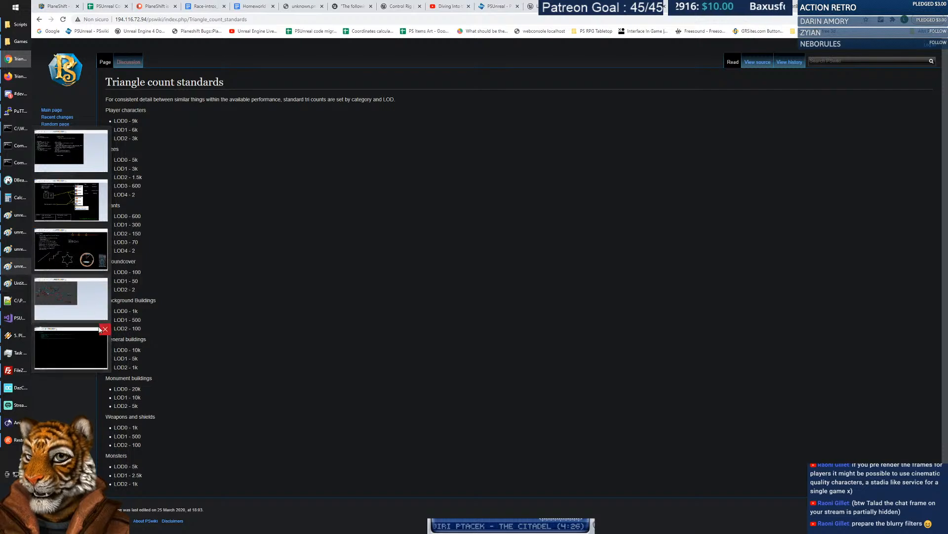
left_click(73, 335)
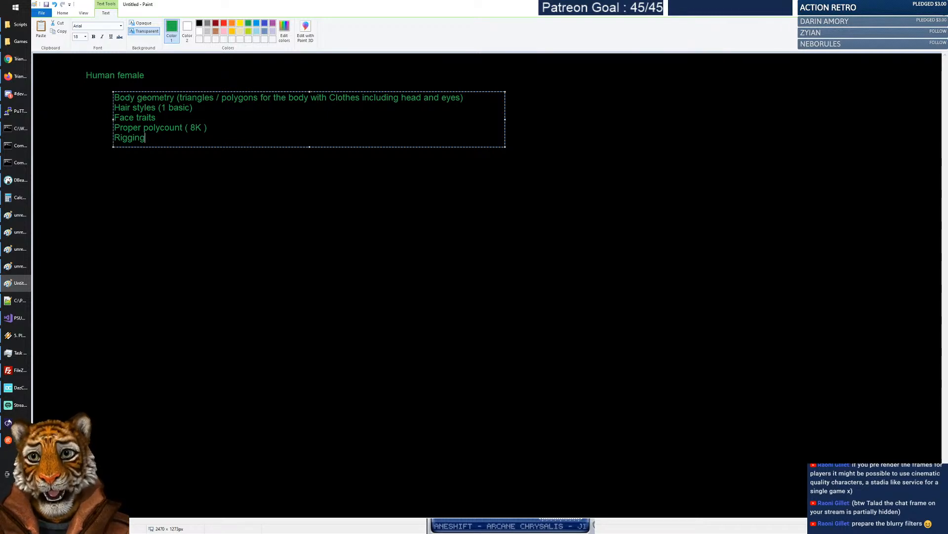
Append '(we have the PSUnreal) check the compatibility' to the Rigging line.
type("(we")
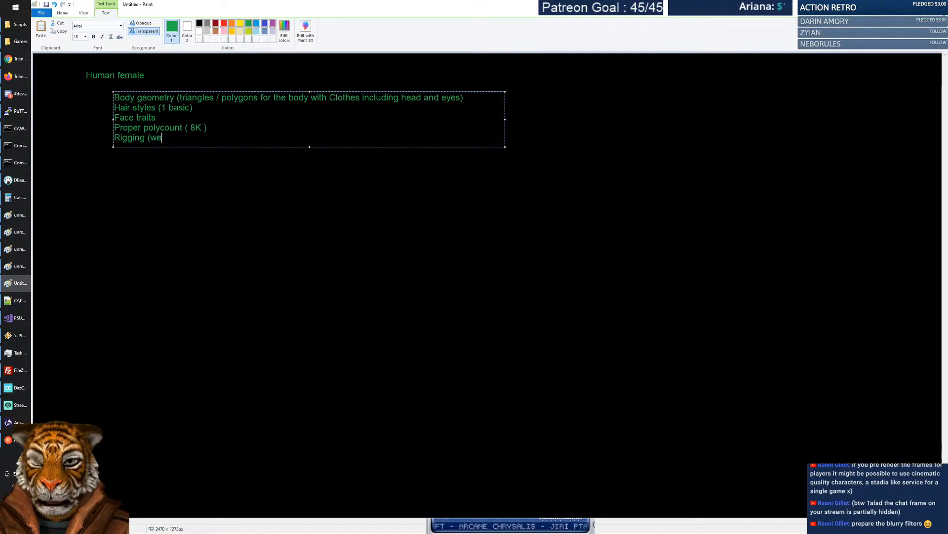
type(" have the PSUneal one")
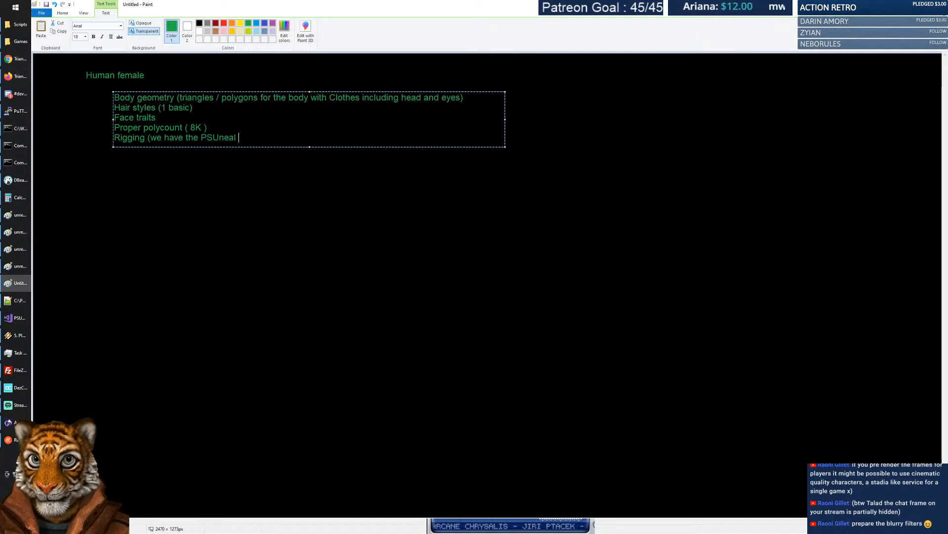
key("BackSpace")
key("BackSpace")
key("BackSpace")
key("BackSpace")
key("BackSpace")
key("BackSpace")
key("BackSpace")
type("rea")
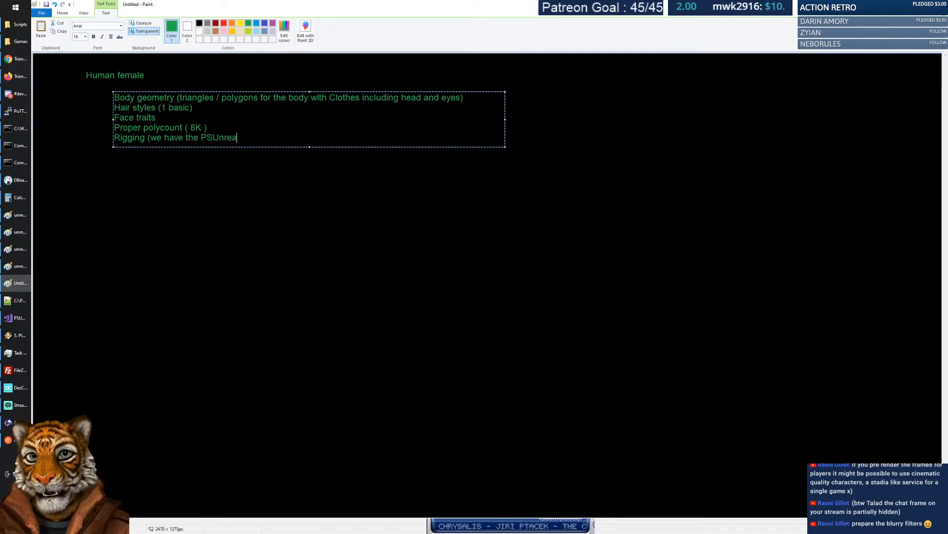
type("l)")
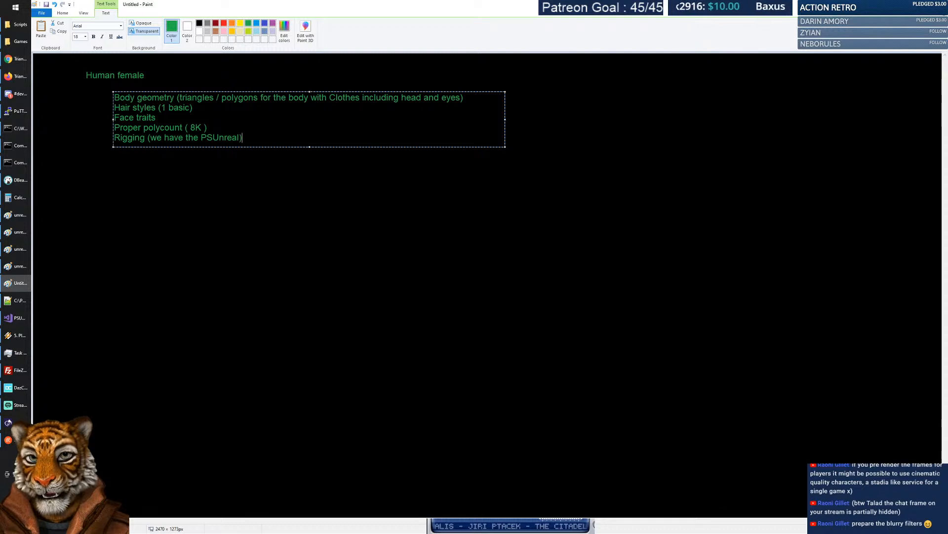
type(" check the compatibility")
Add a 'Weighting' line and begin a 'Texture (' line below it.
key("Return")
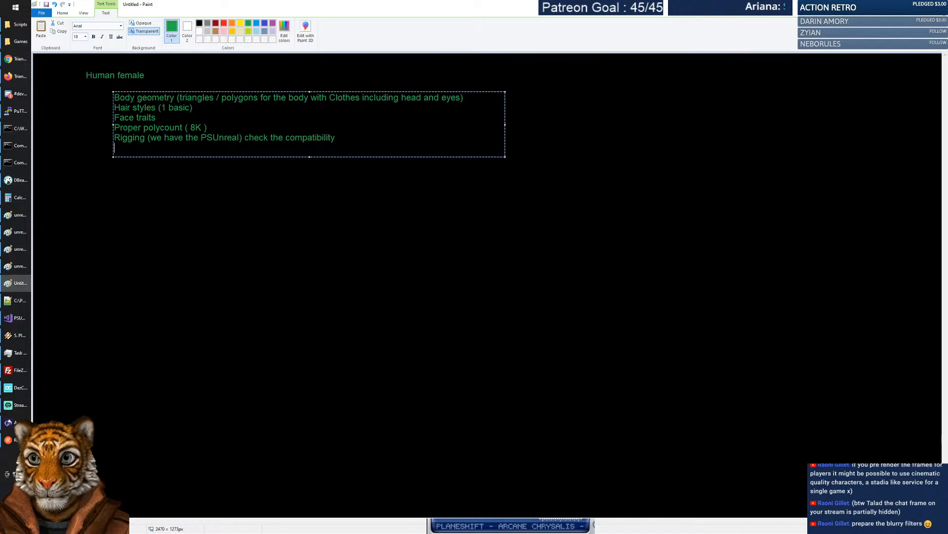
type("Weighting")
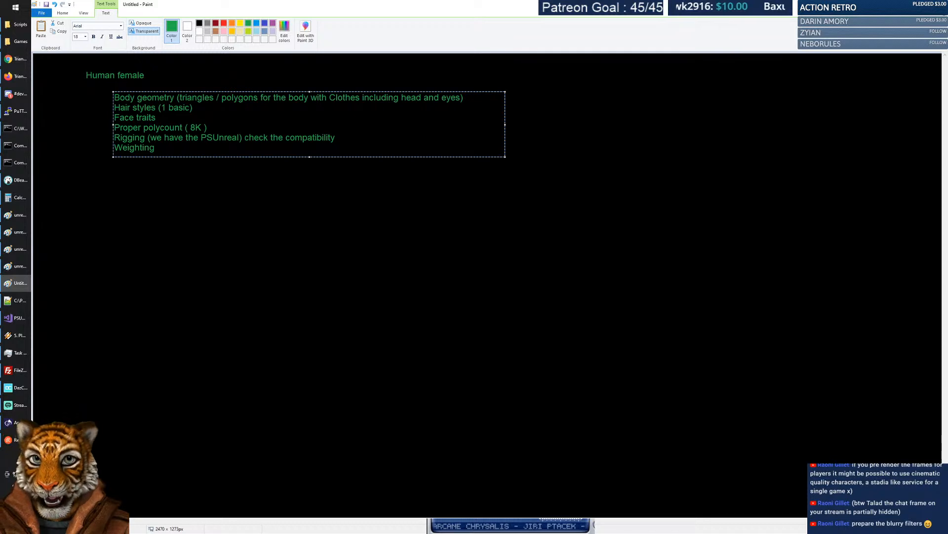
type("(")
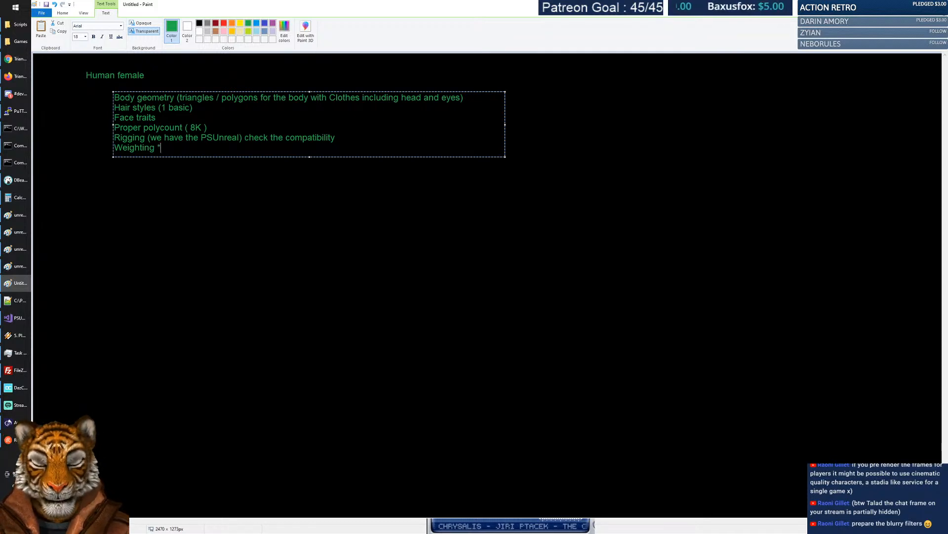
type("done")
key("BackSpace")
key("BackSpace")
key("BackSpace")
key("BackSpace")
key("BackSpace")
key("Return")
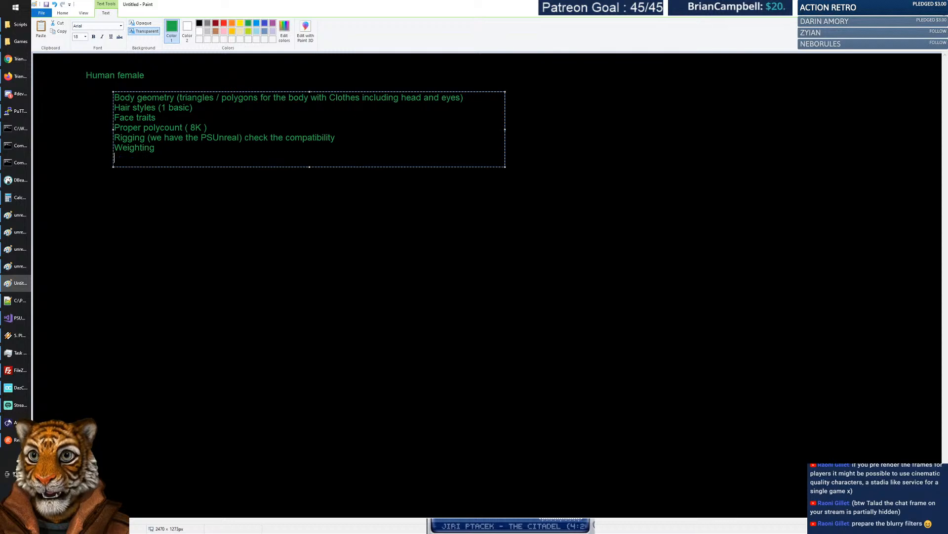
type("Texture (")
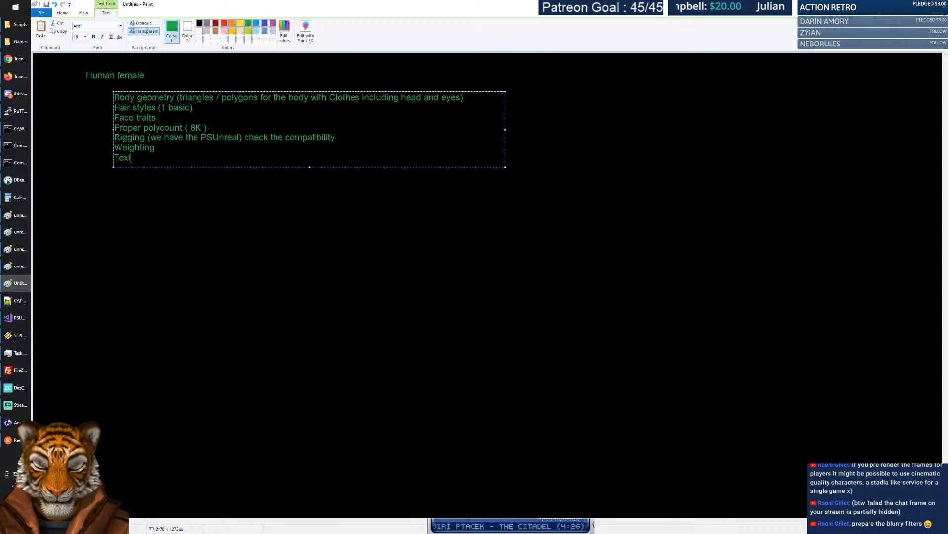
Complete the last line as 'Textures (check for standard medieval lady)' and start another line.
key("BackSpace")
key("BackSpace")
type("s (")
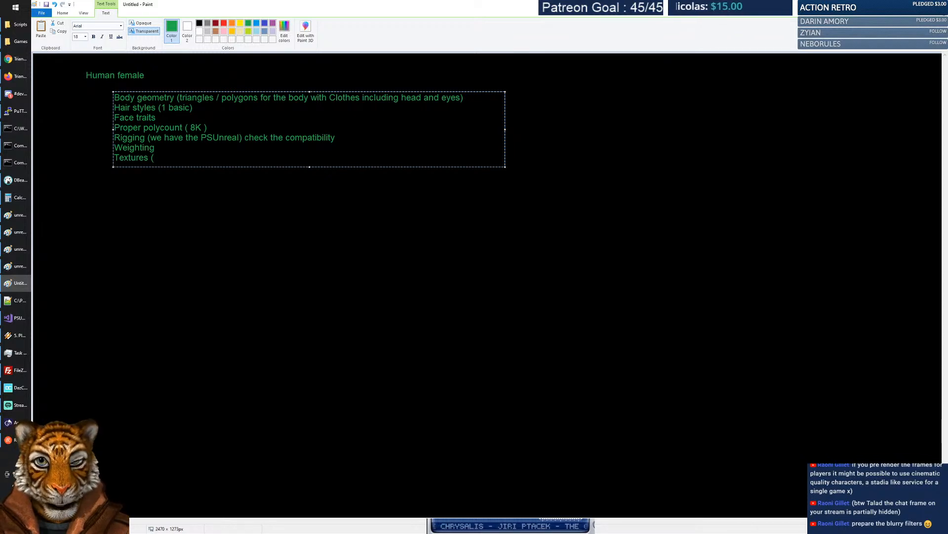
type("check for")
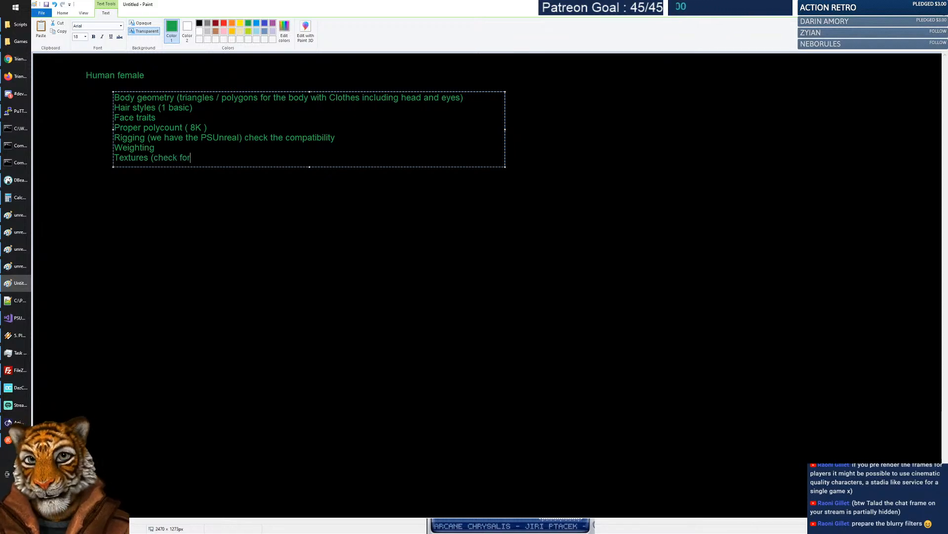
type(" standard ")
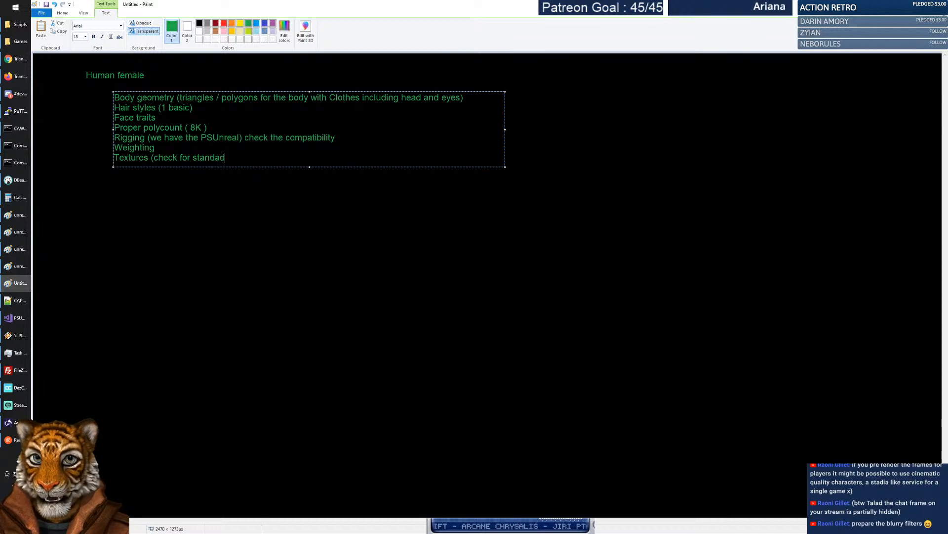
type("medieval")
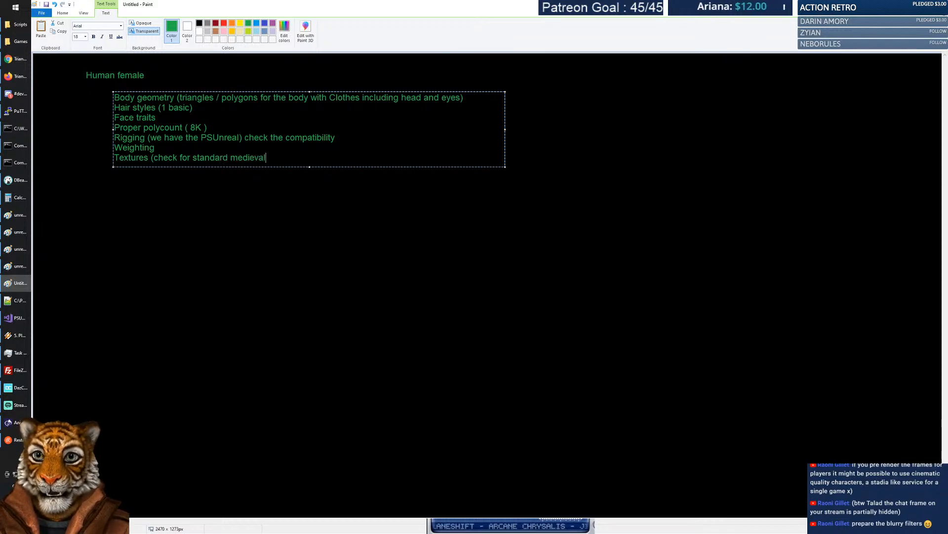
type(" lady)")
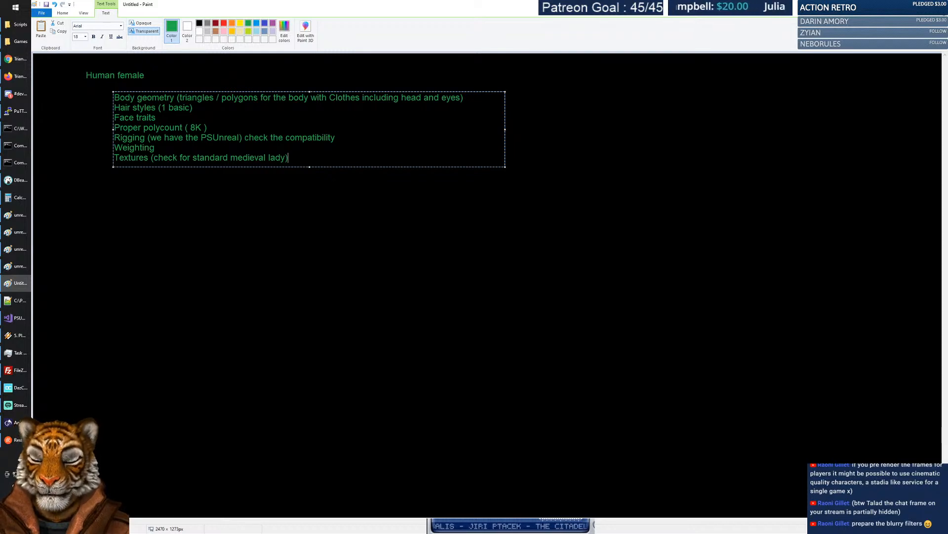
key("Return")
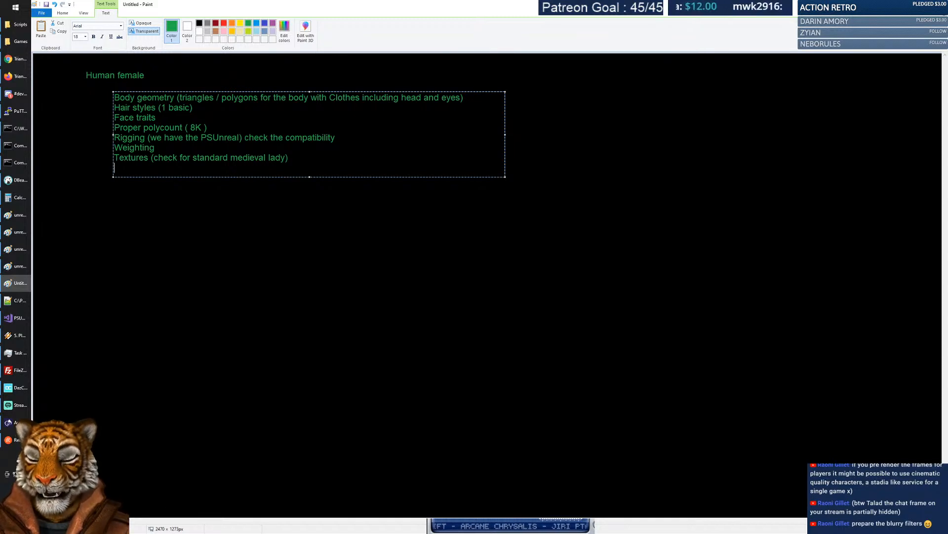
Change the Armor line to 'Plate Armor, as separate mesh'.
type("Am")
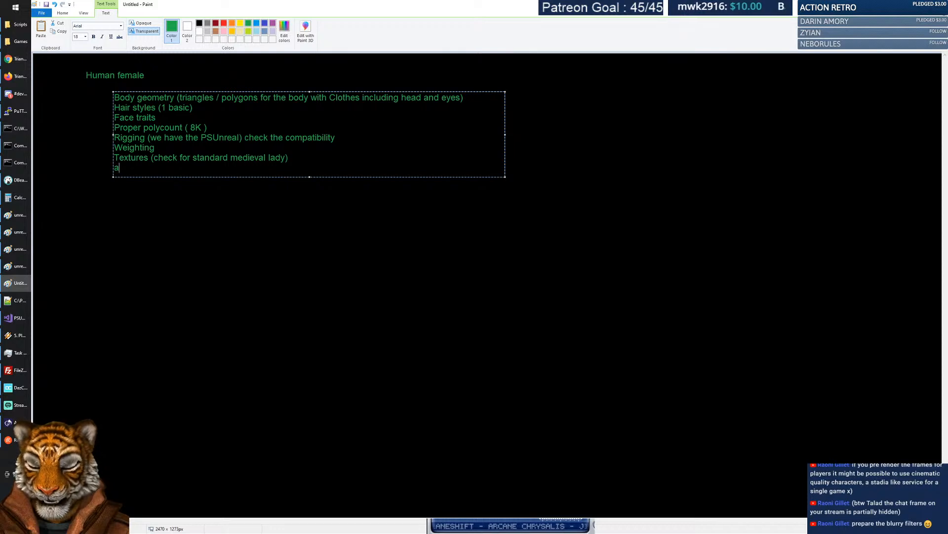
type("or")
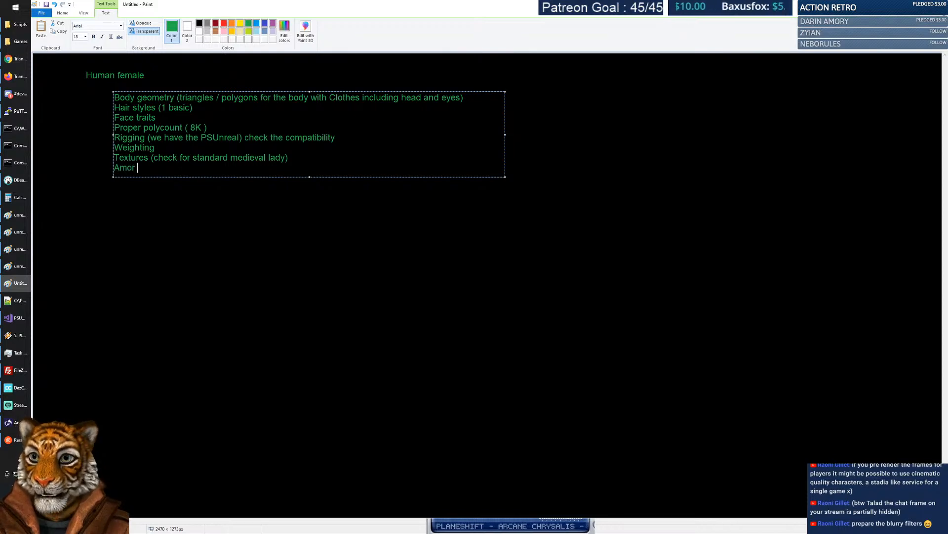
key("BackSpace")
key("BackSpace")
type("rmor")
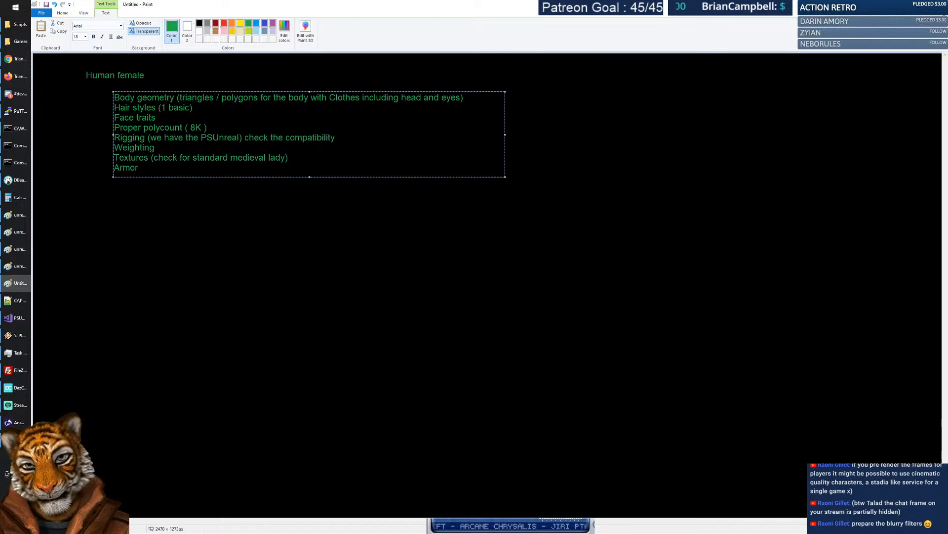
key("Home")
type("Plate")
key("End")
type(", as separate ")
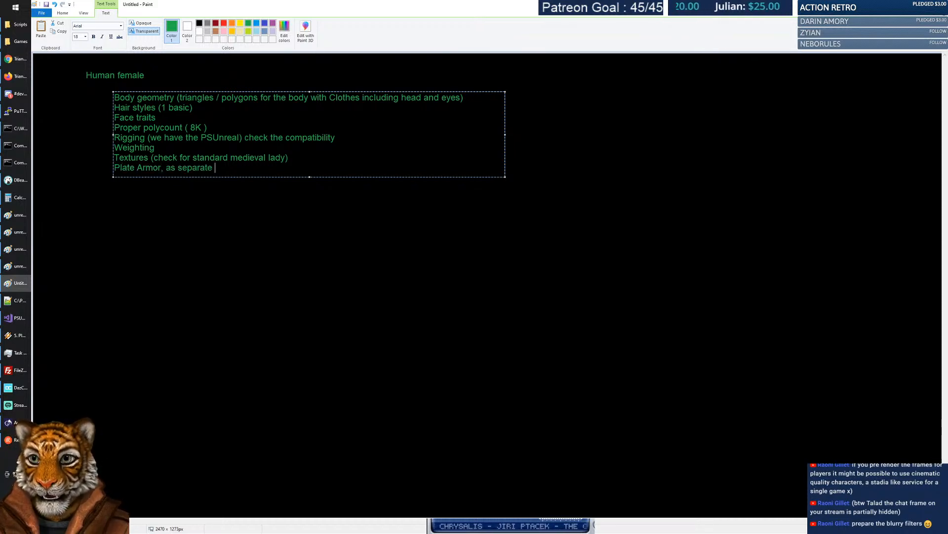
type("mesh")
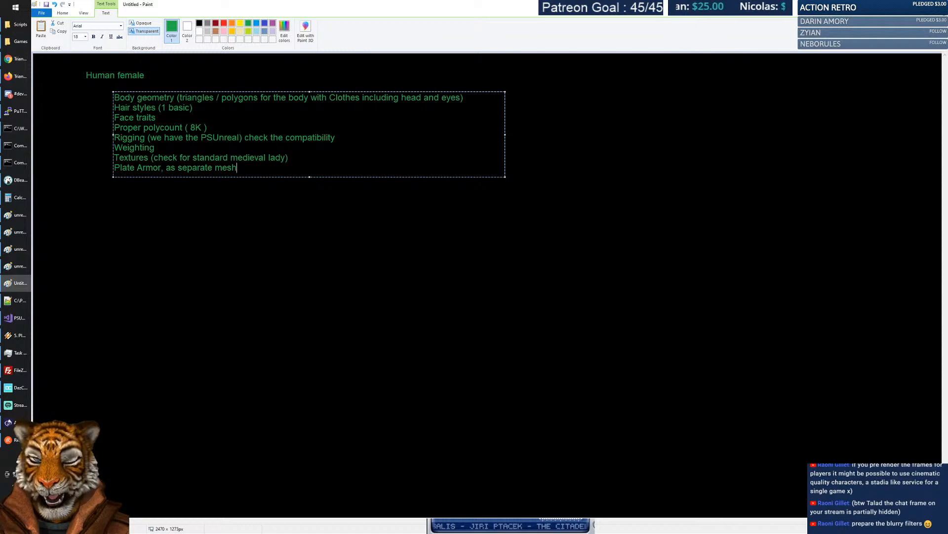
Rename Textures to 'Basic Textures' and add a 'Textures for leather armor, chainmail, plate' line.
key("Return")
type("Textures")
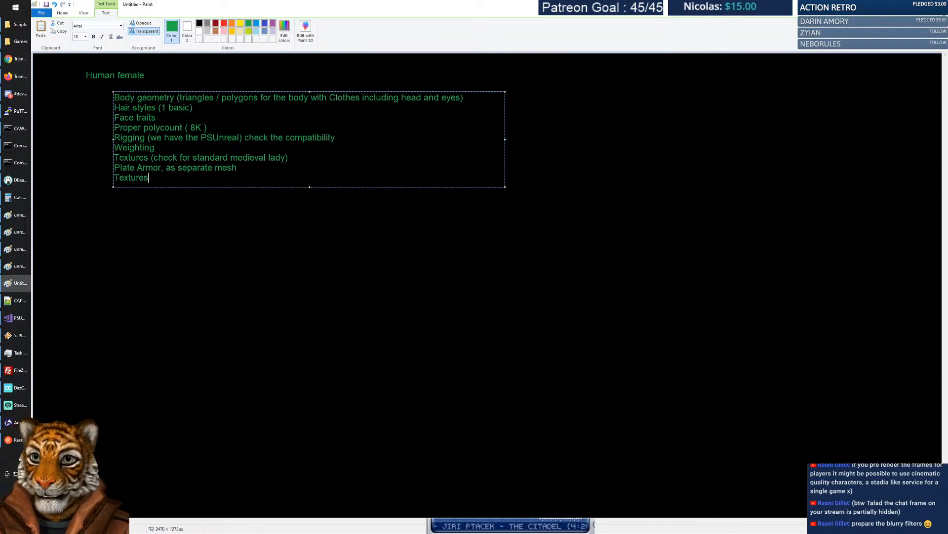
key("Home")
type("Vas")
key("BackSpace")
key("BackSpace")
key("BackSpace")
type("Basi")
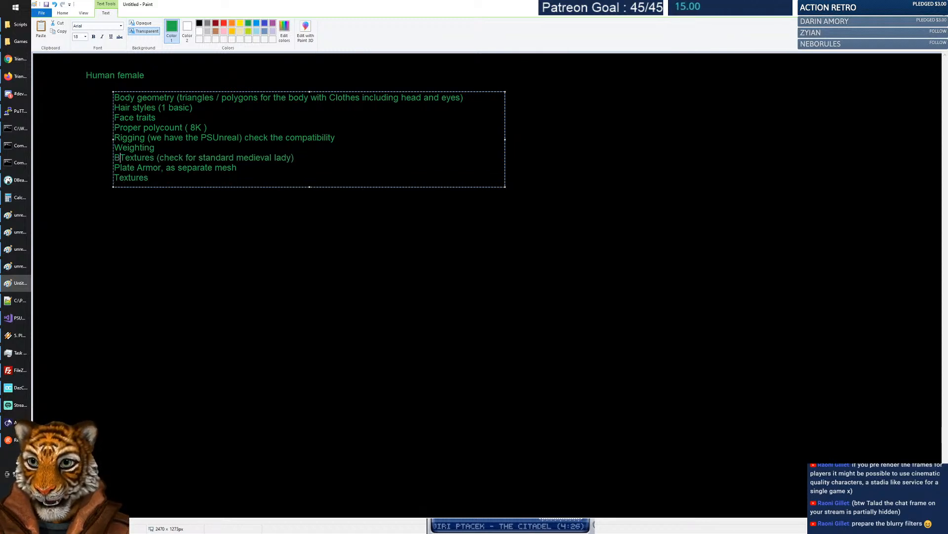
type("c")
key("Down")
key("Down")
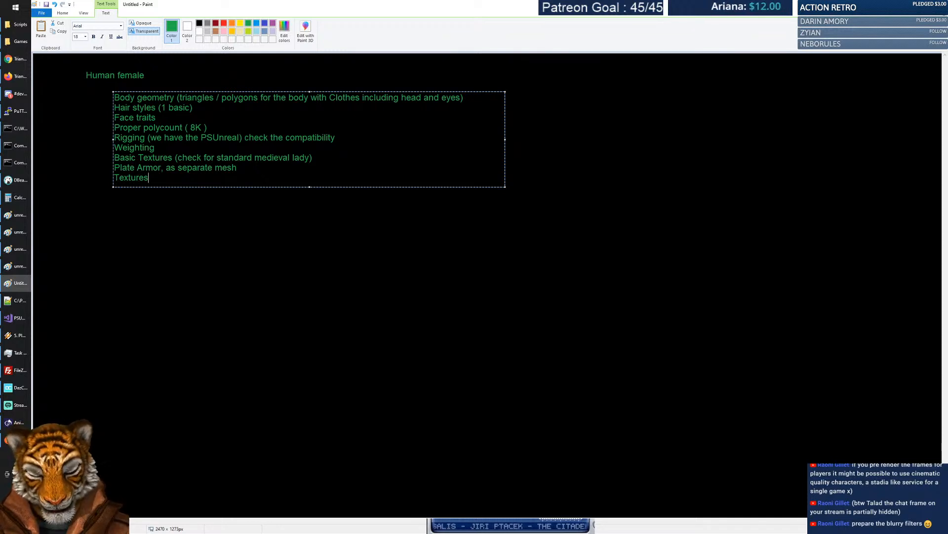
type("for lea")
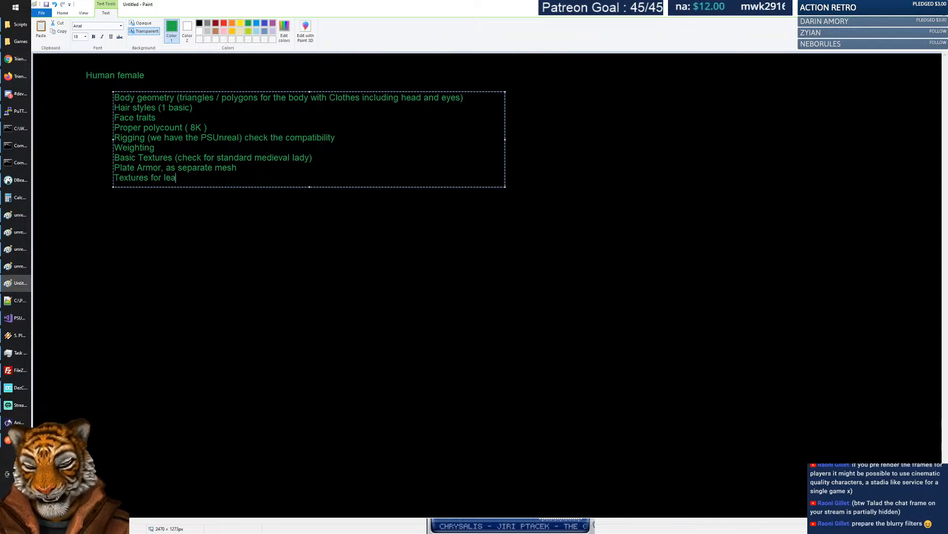
type("ther armor, chainmail, plate")
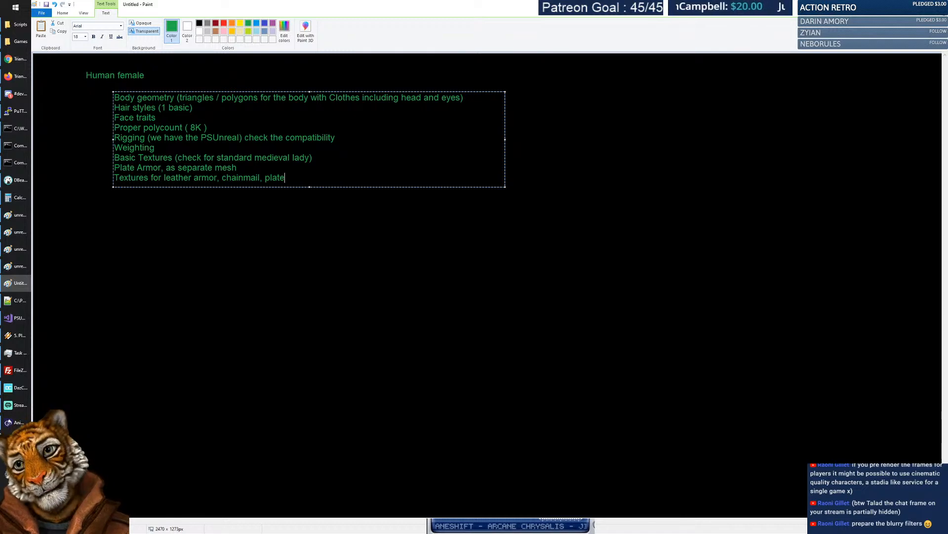
key("shift+Up")
Make all the checklist text white and commit it onto the canvas.
key("ctrl+a")
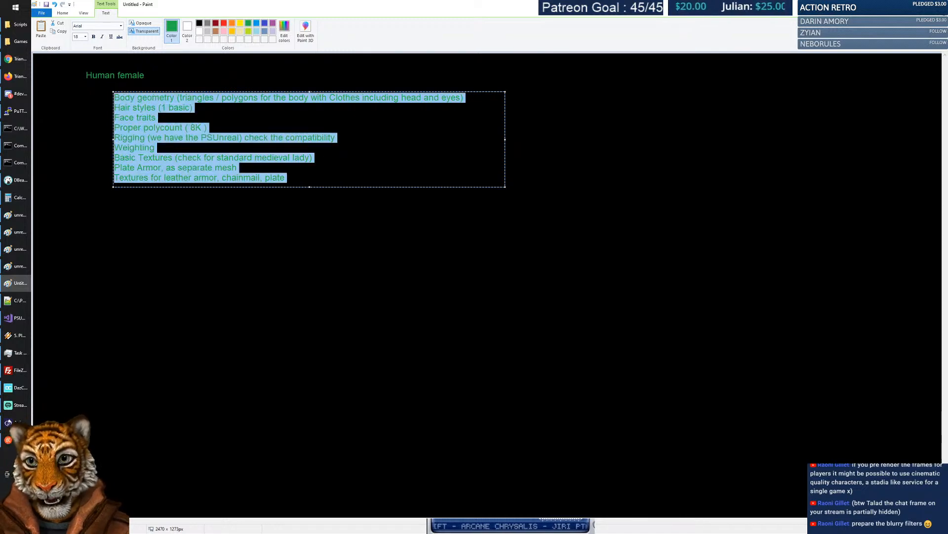
left_click(199, 31)
left_click(237, 153)
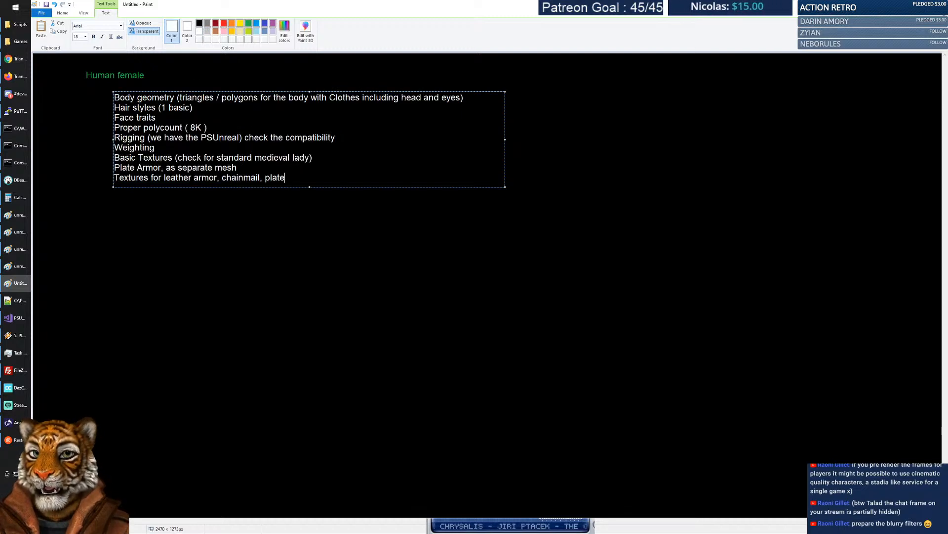
left_click(77, 117)
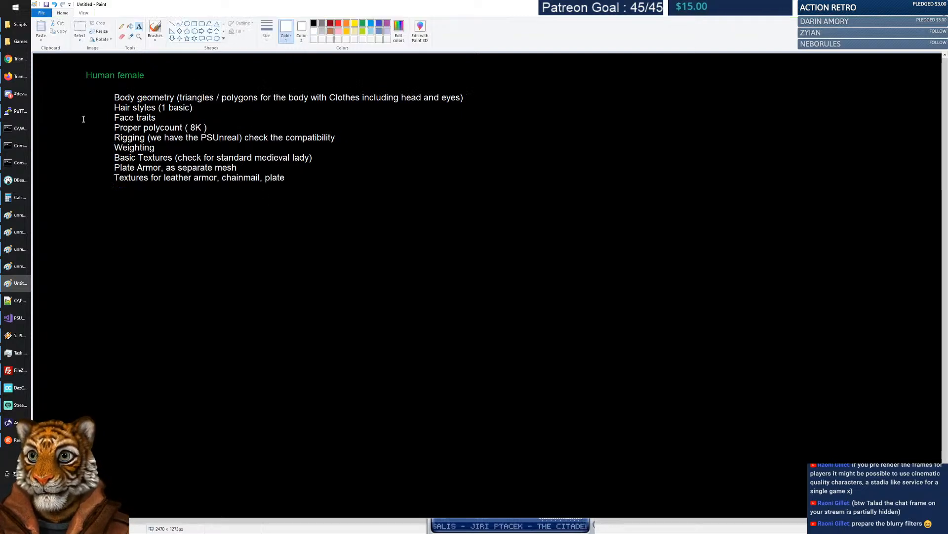
Save the notes as unreal_mission_human_female.png, adapting an existing file name.
left_click(41, 13)
left_click(67, 76)
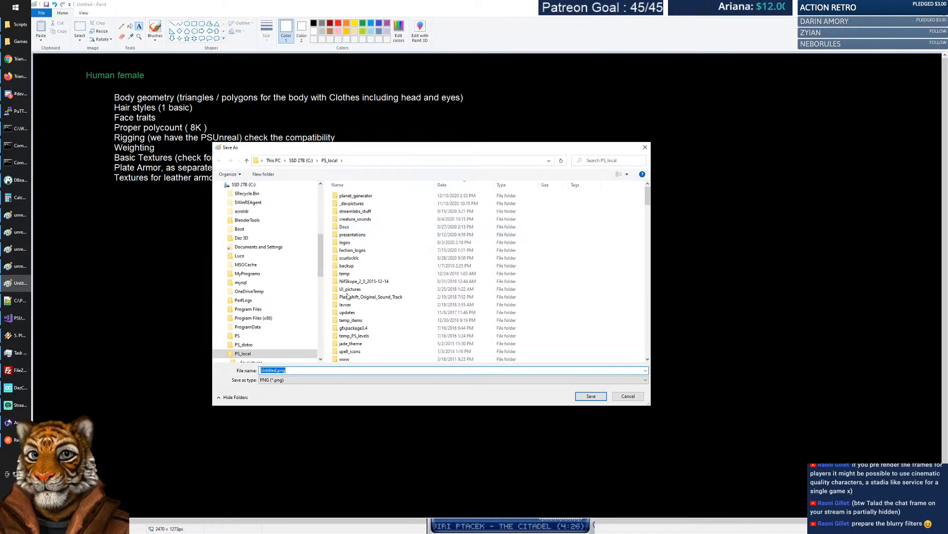
scroll(405, 295, "down", 5)
left_click(372, 202)
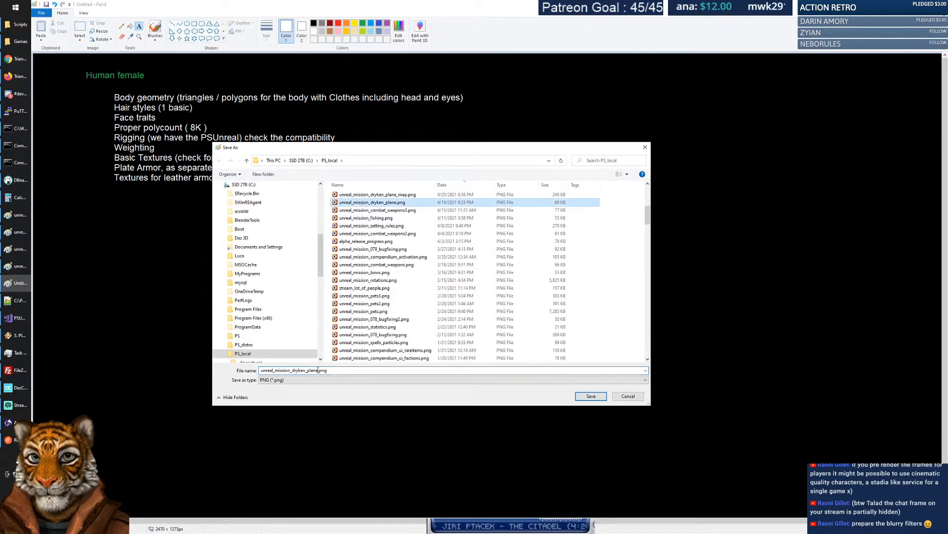
left_click_drag(292, 370, 317, 370)
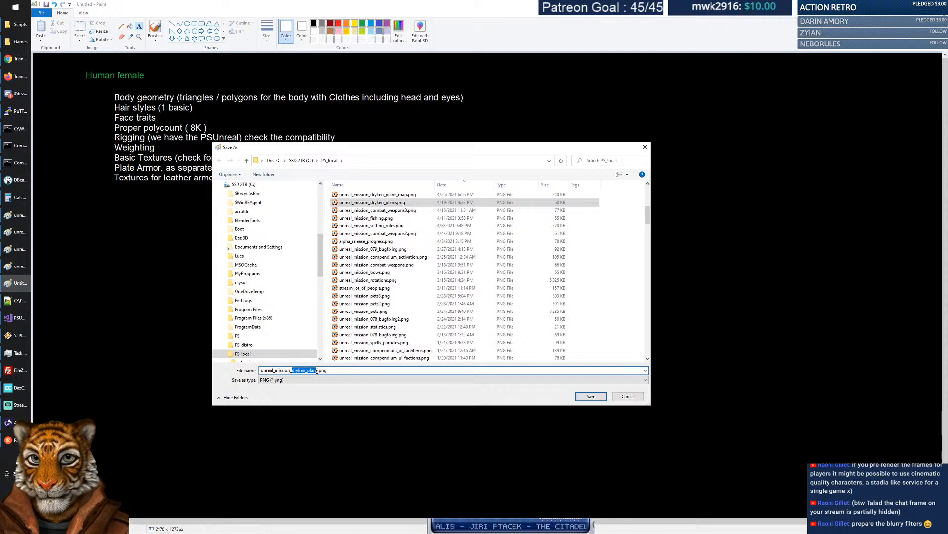
type("human_female")
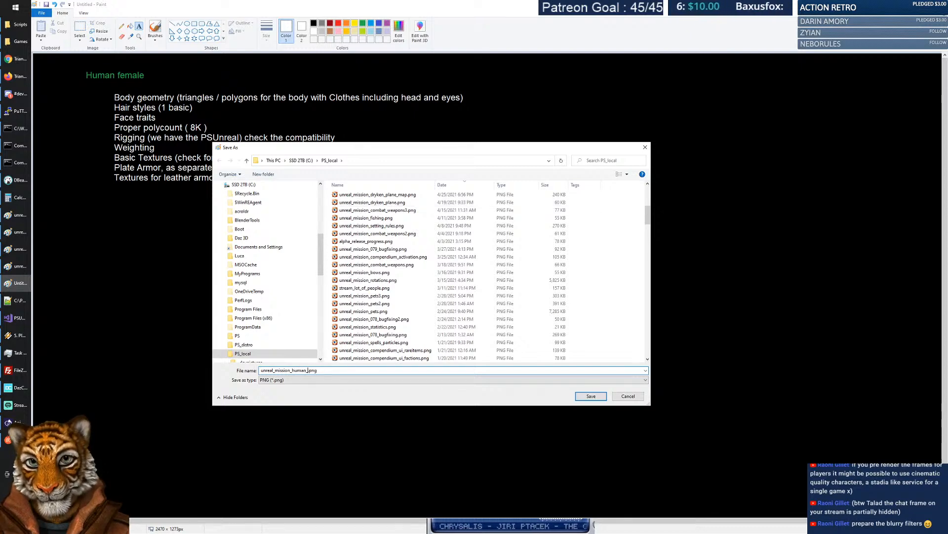
key("Return")
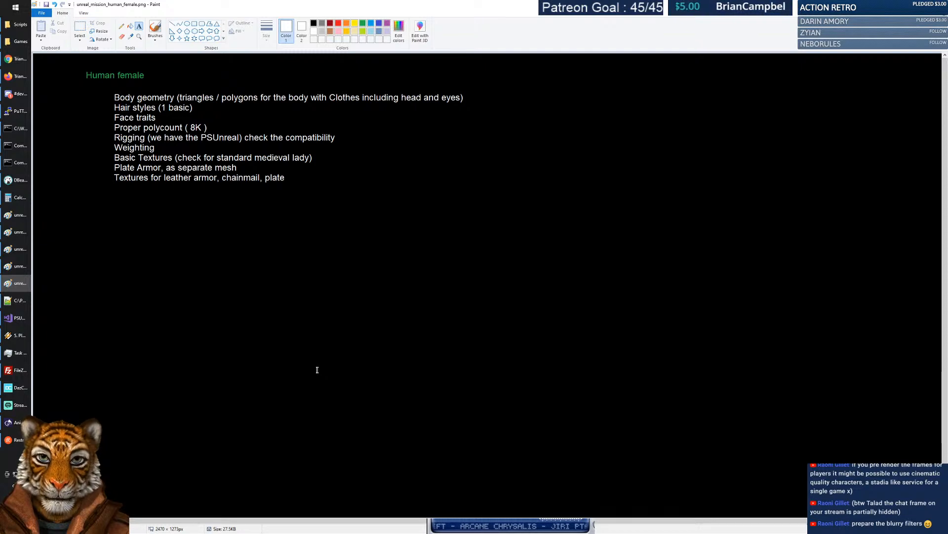
left_click(121, 26)
mouse_move(95, 94)
left_mouse_down()
mouse_move(104, 149)
mouse_move(91, 191)
left_mouse_up()
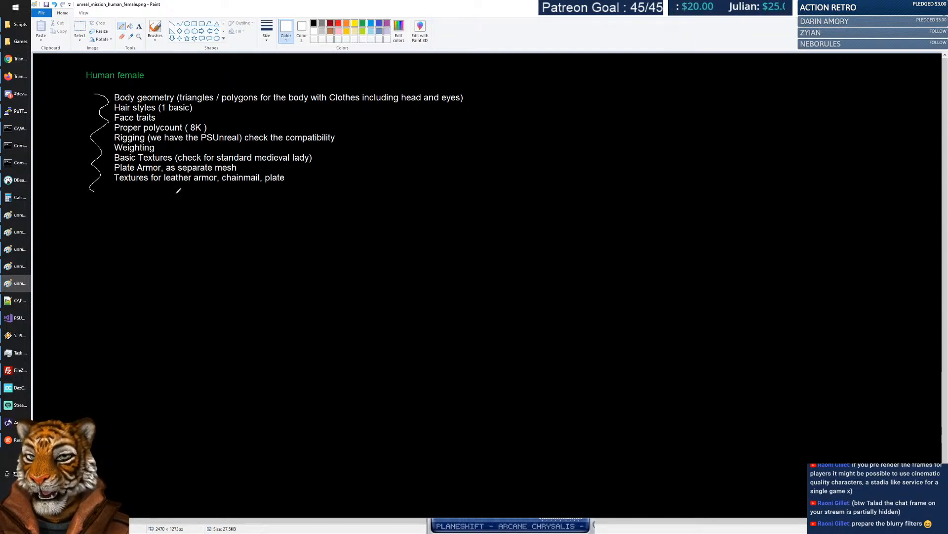
key("ctrl+z")
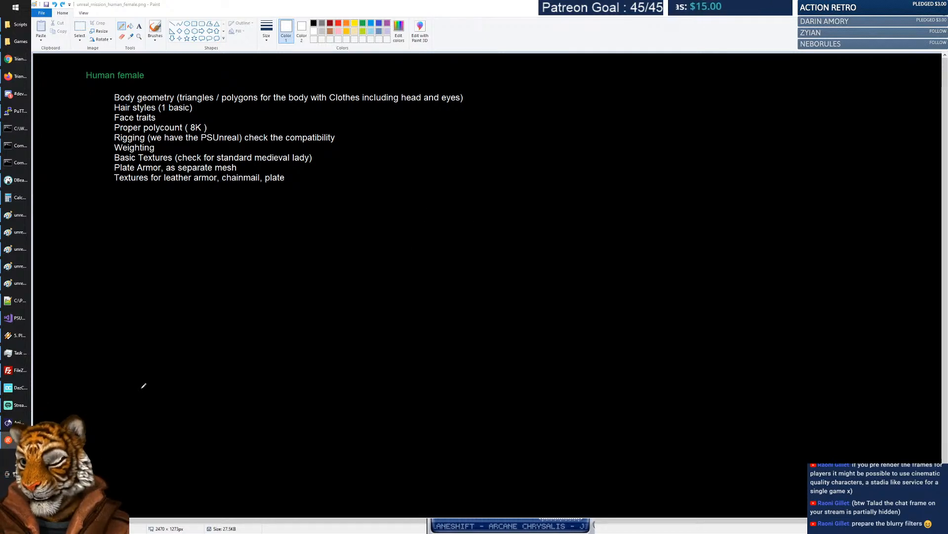
left_click(22, 387)
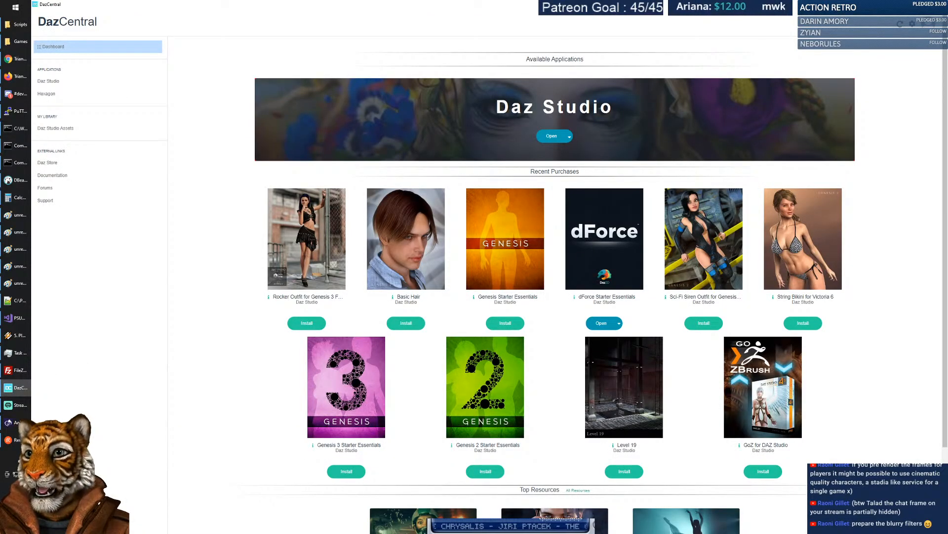
double_click(53, 22)
left_click(229, 98)
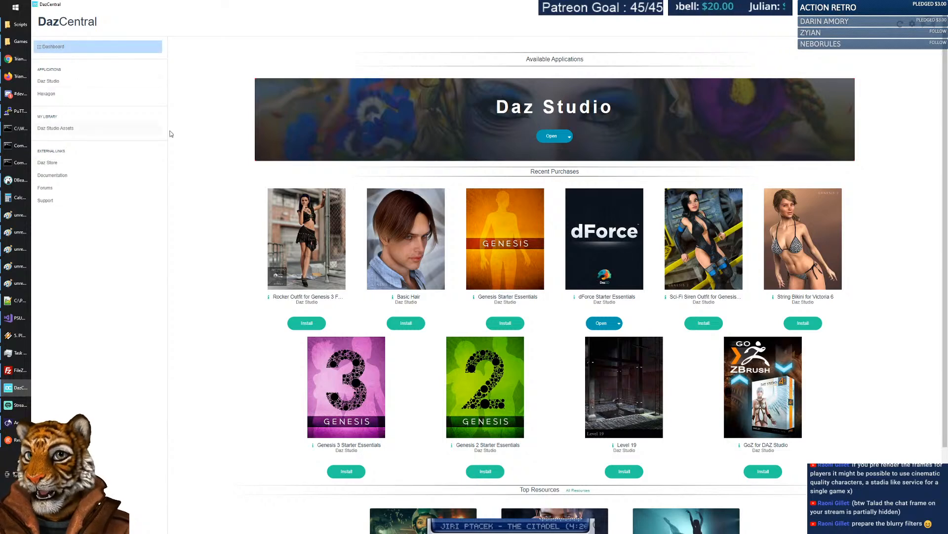
double_click(234, 104)
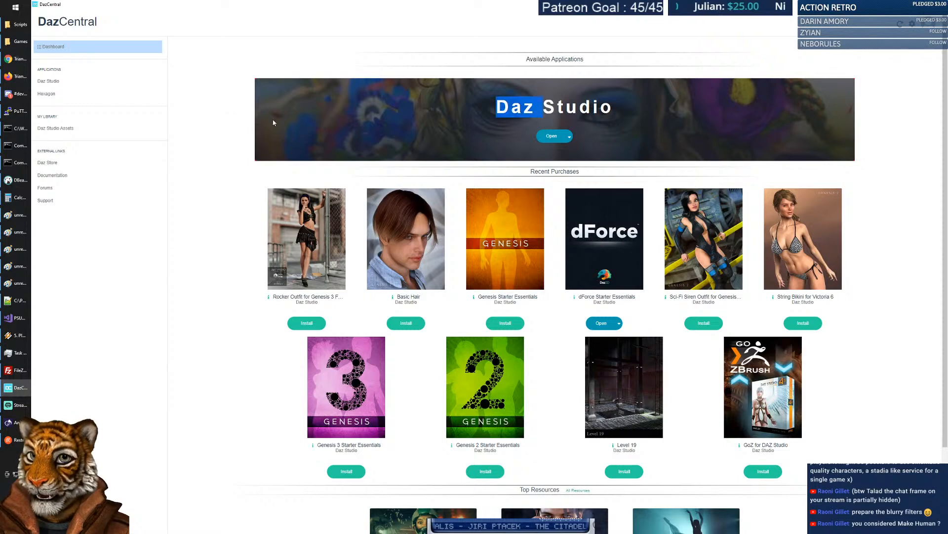
left_click(214, 145)
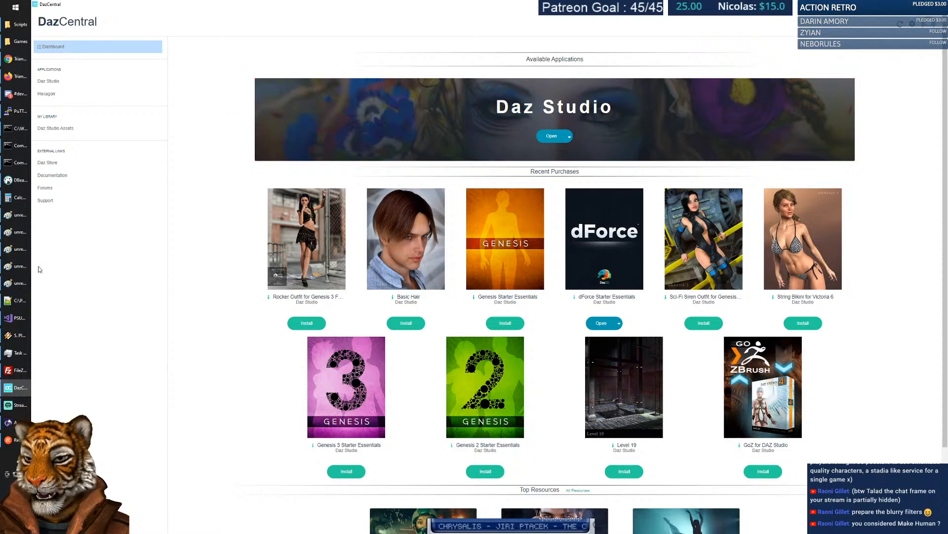
left_click(17, 283)
left_click_drag(107, 94, 102, 158)
Undo the brace, try dashes beside Body geometry and Basic Textures, then start a new Chrome tab.
key("ctrl+z")
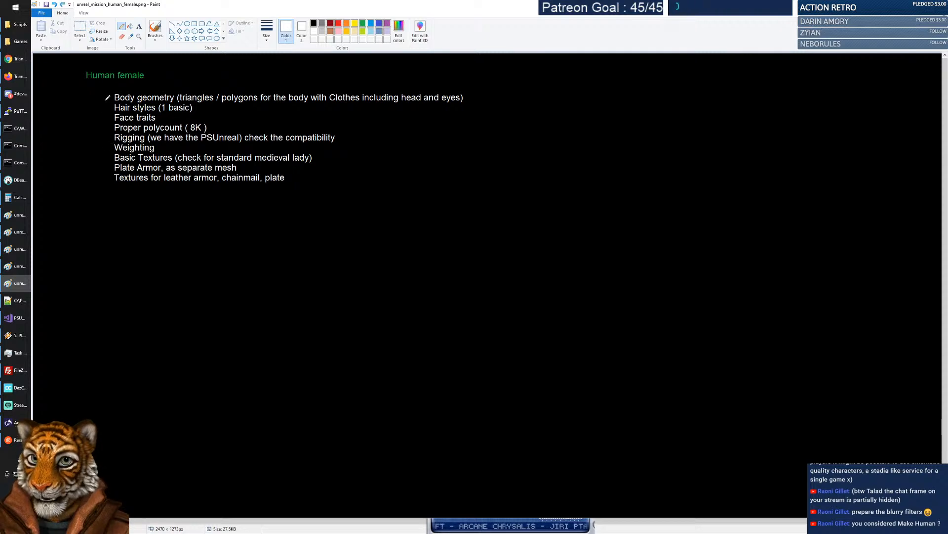
left_click_drag(97, 97, 108, 118)
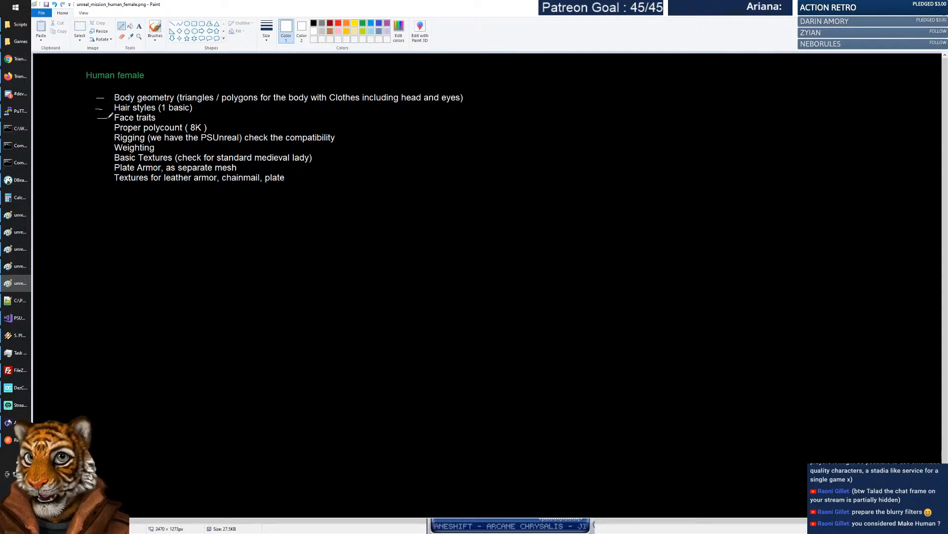
left_click_drag(100, 157, 107, 157)
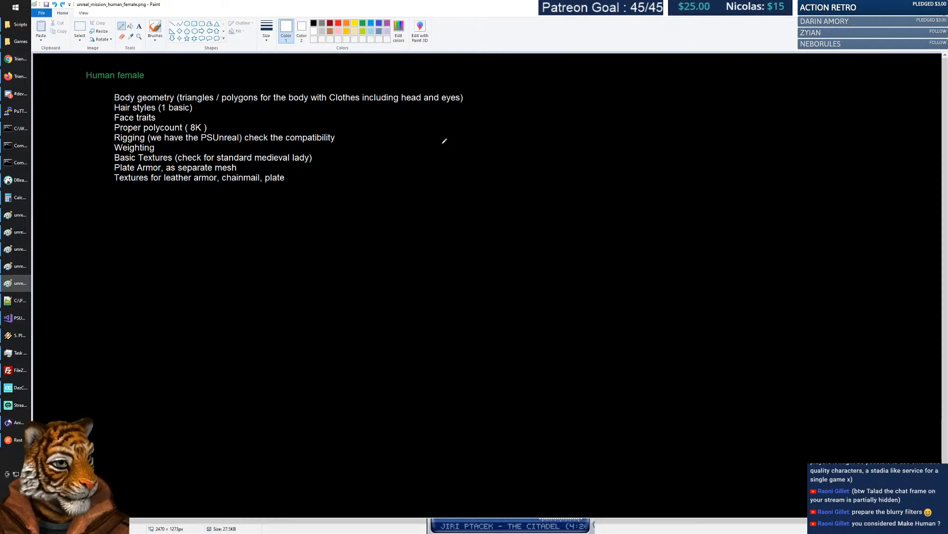
left_click(17, 61)
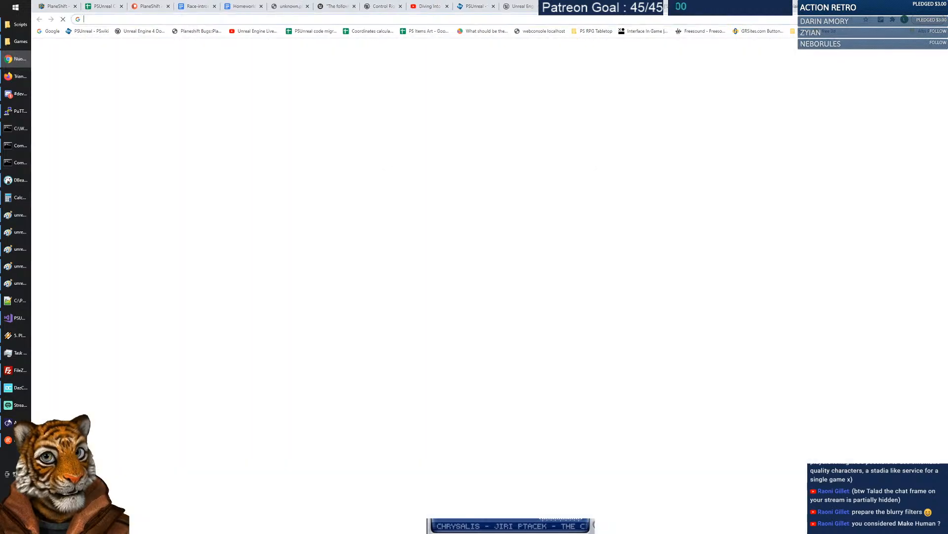
key("ctrl+t")
Search Google for 'make human' and open the makehumancommunity.org MakeHuman result.
left_click(480, 159)
type("make human")
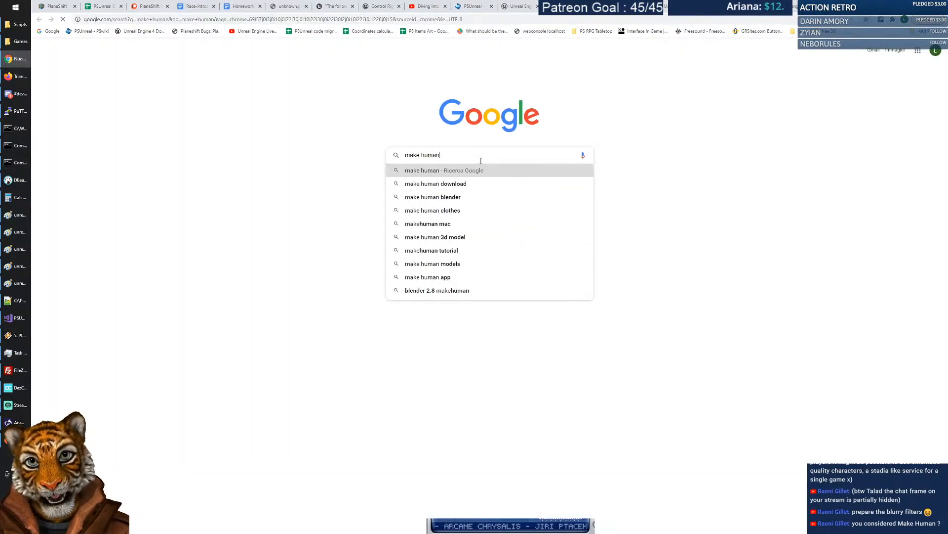
key("Return")
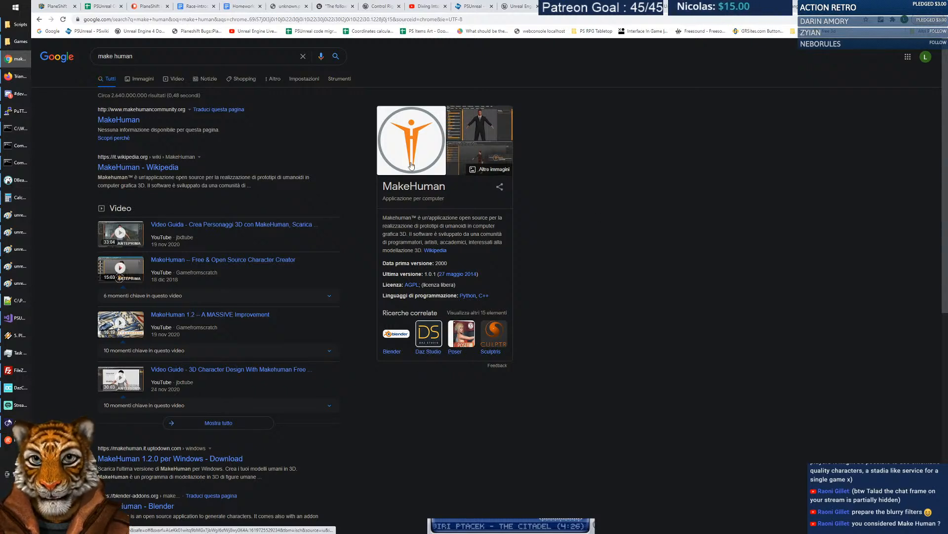
left_click(118, 120)
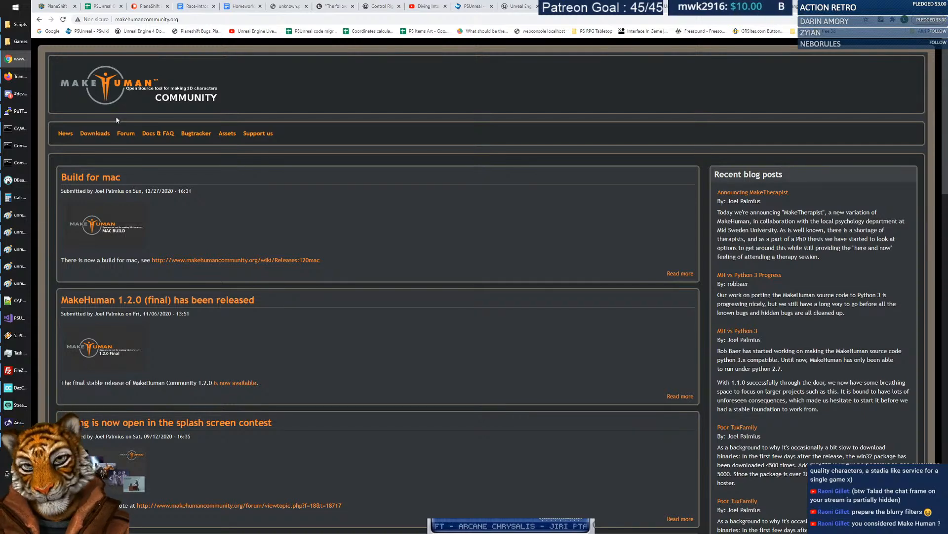
Get from the MakeHuman front page to its Downloads page.
left_click(334, 240)
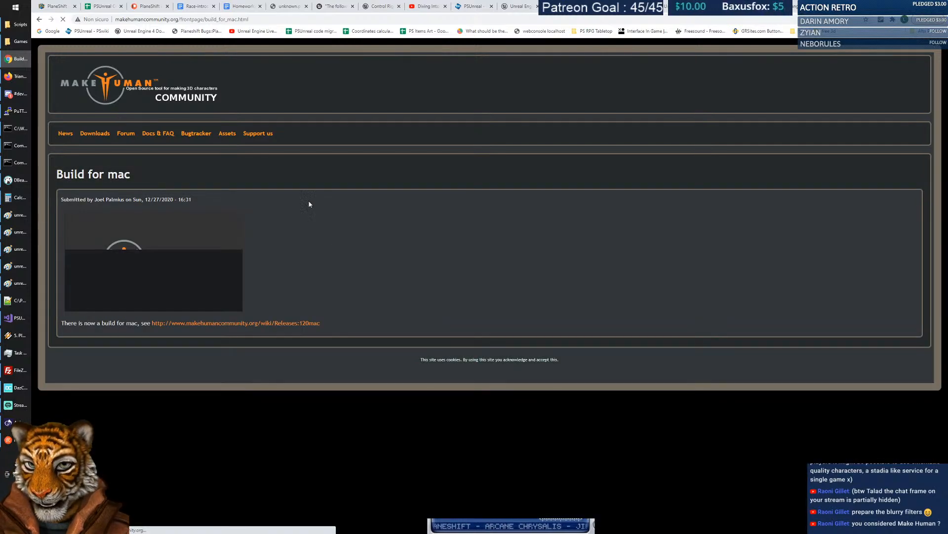
left_click(39, 19)
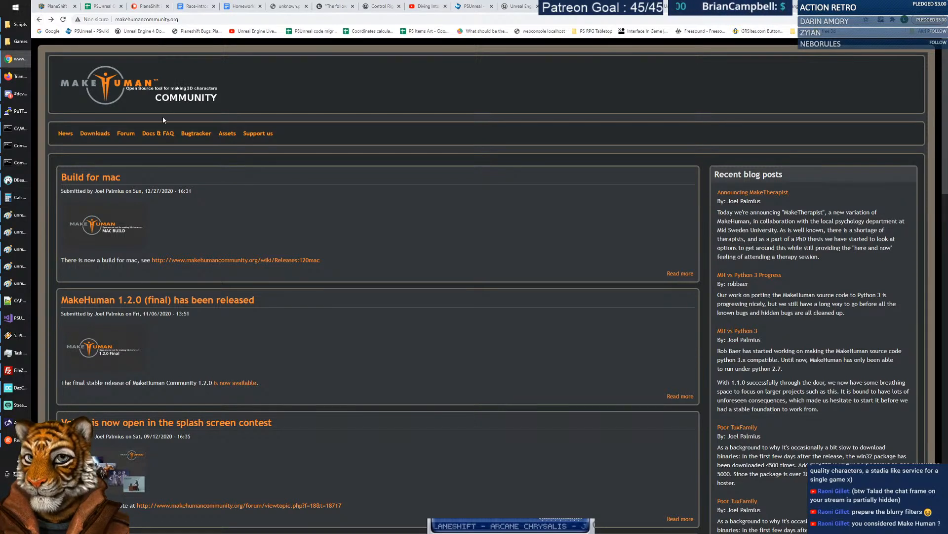
left_click(92, 139)
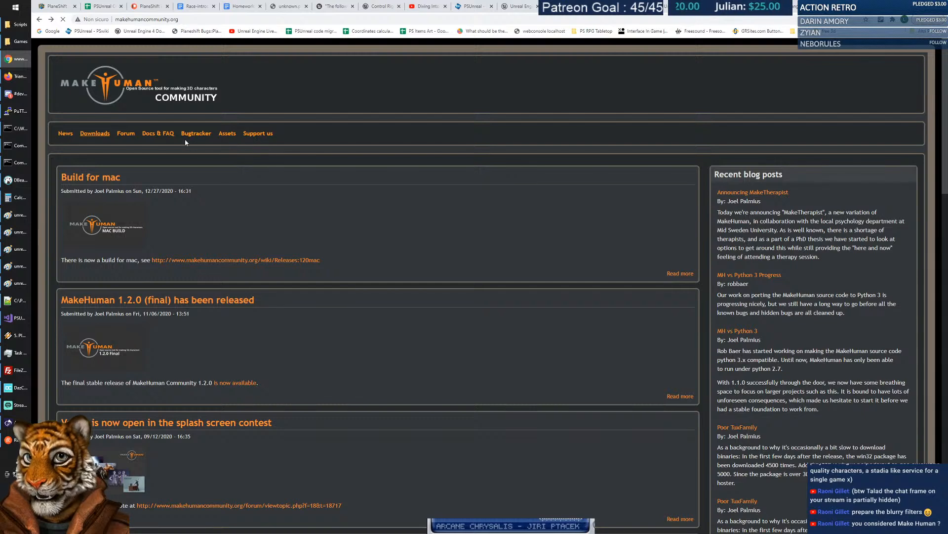
left_click(228, 136)
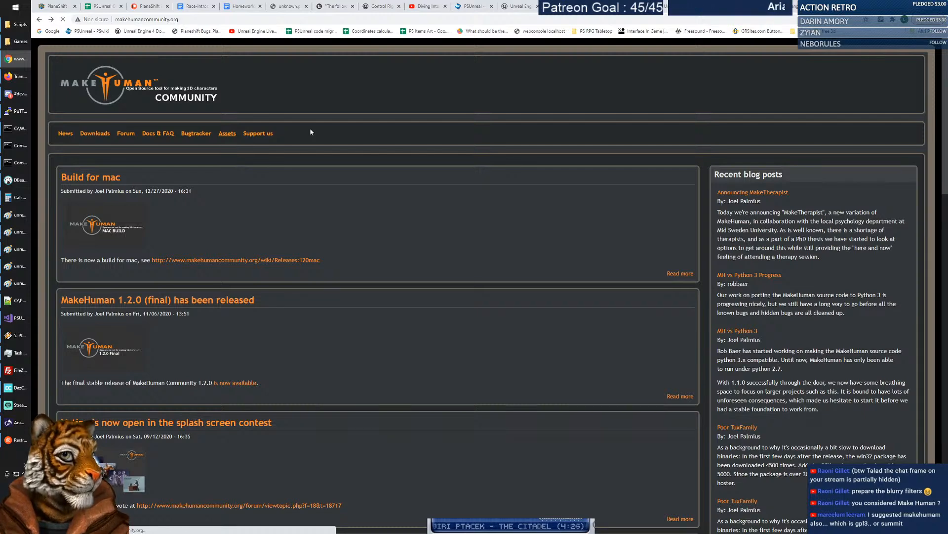
left_click(95, 135)
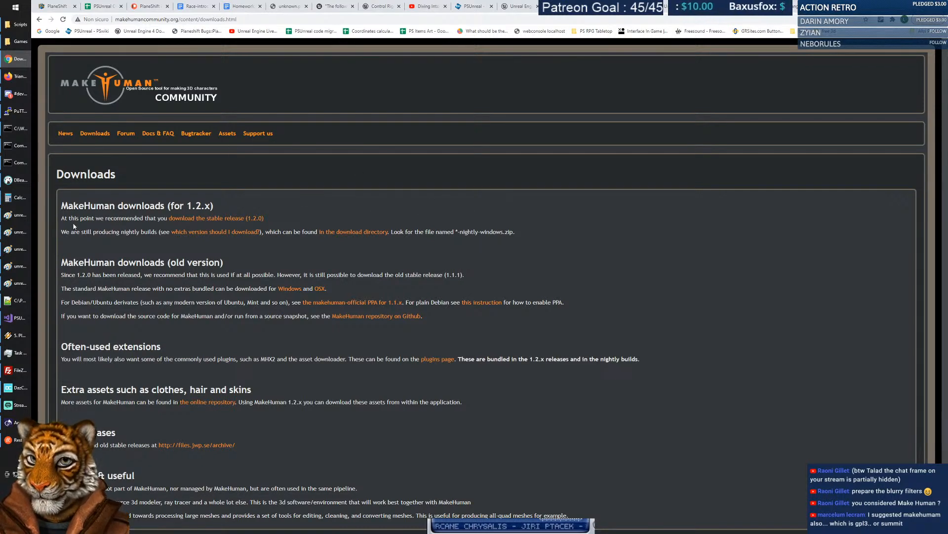
Open the stable 1.2.0 release link in a new tab, plus a blank new tab.
left_click_drag(62, 218, 103, 217)
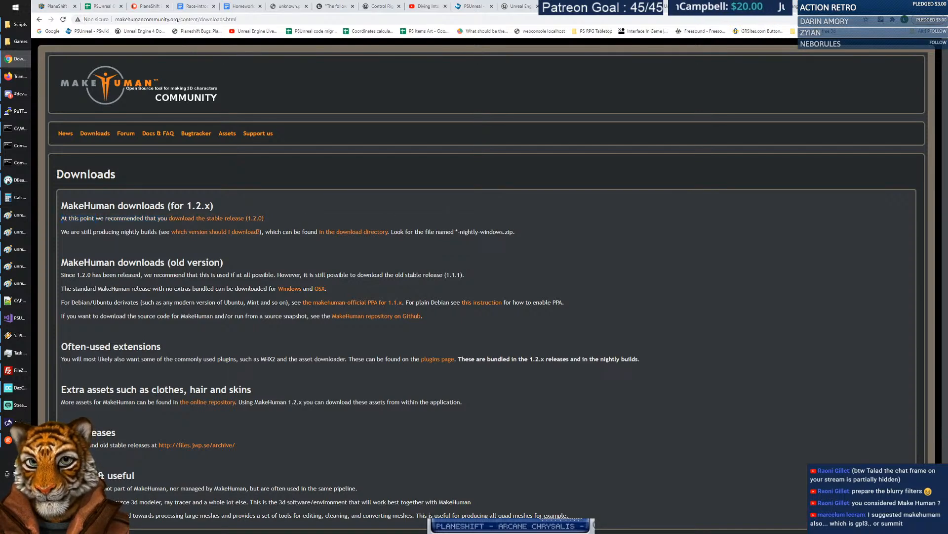
left_click(235, 219)
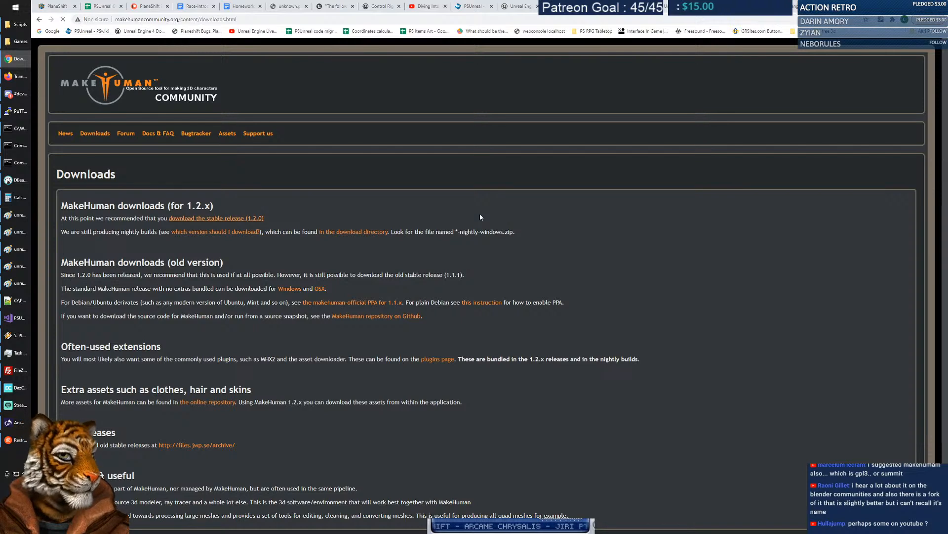
right_click(221, 218)
left_click(249, 223)
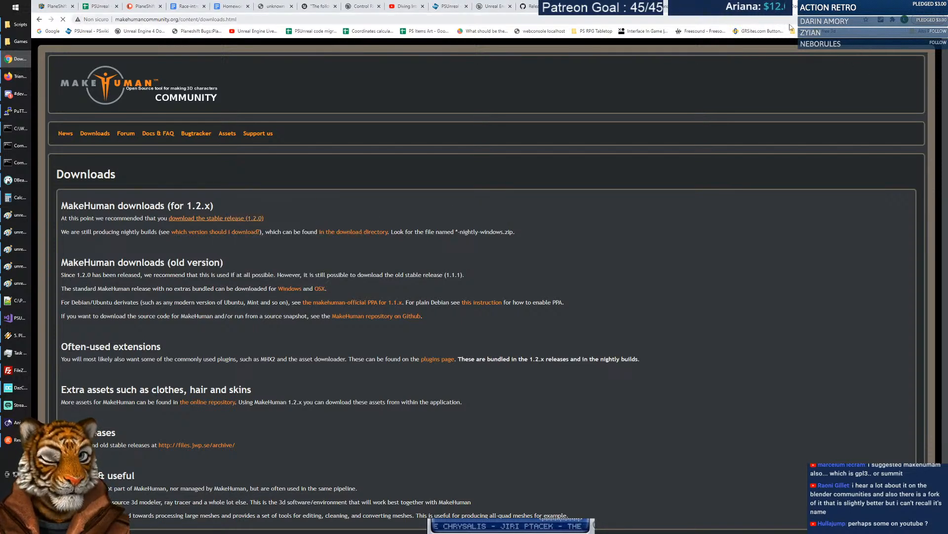
key("ctrl+t")
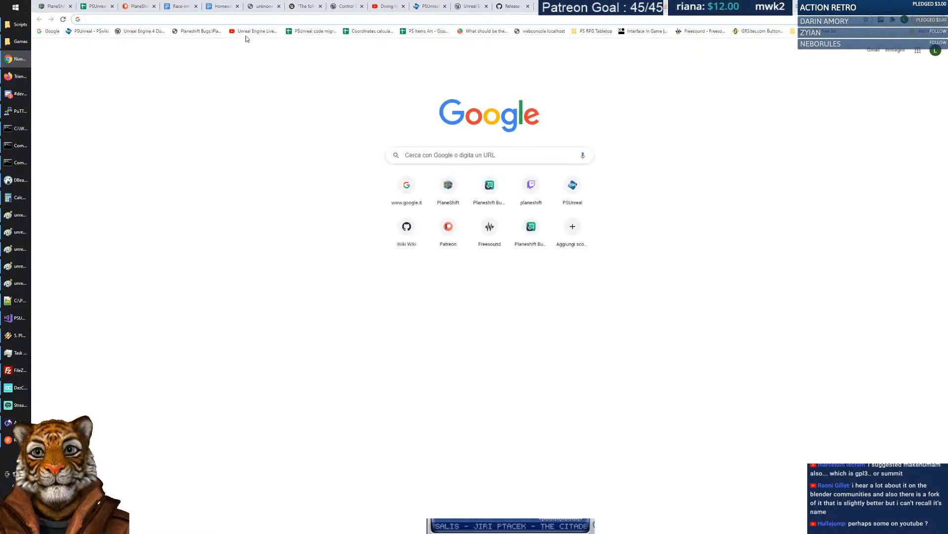
Search YouTube for 'make human', refine it to 'make human female', and open the MakeSkin materials video.
left_click(254, 31)
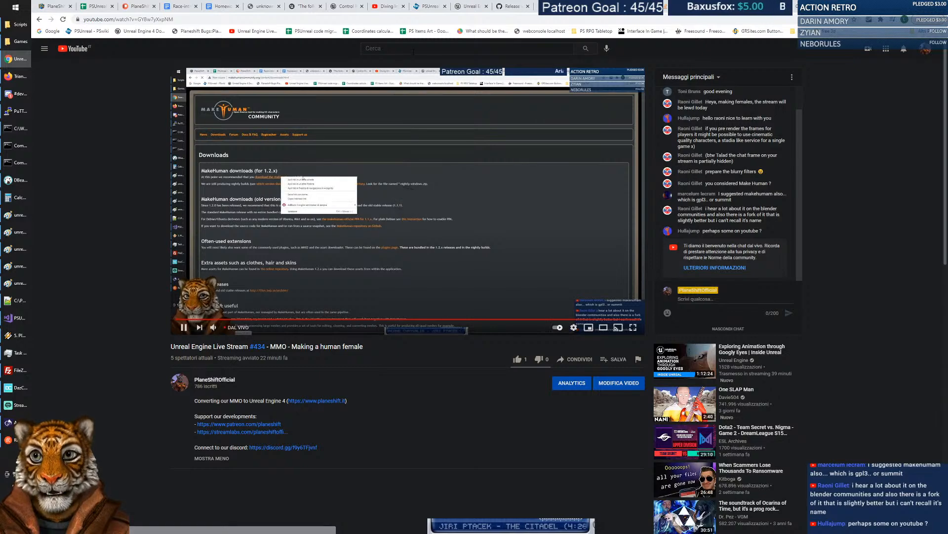
type("make human")
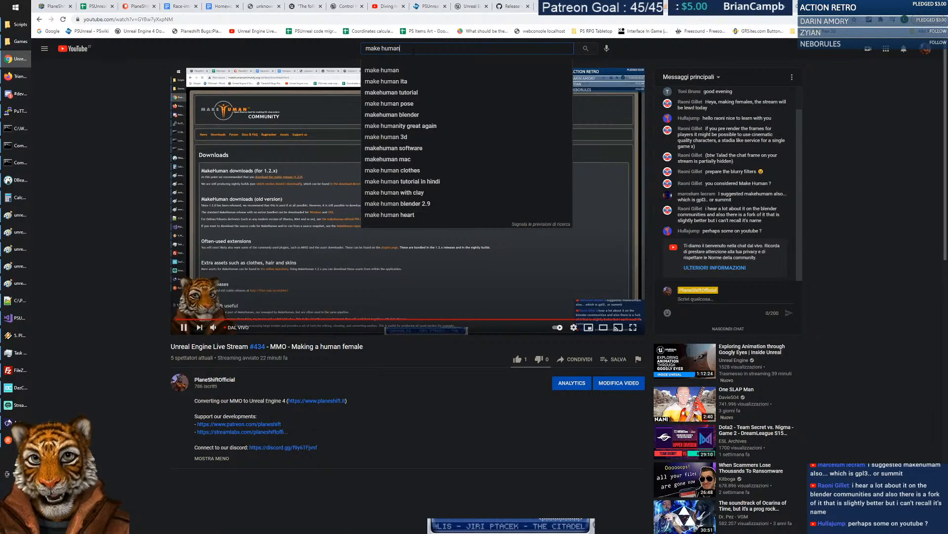
key("Return")
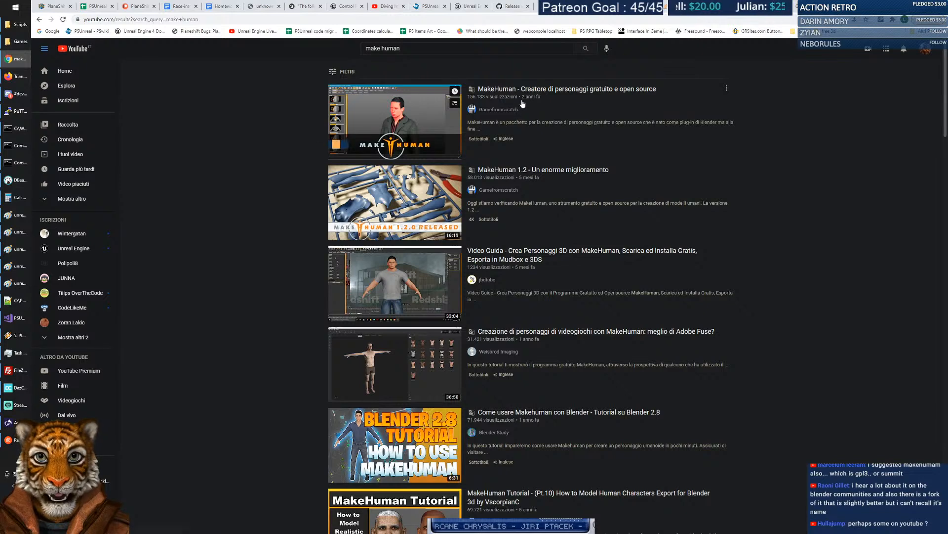
left_click(432, 50)
type("female")
key("Return")
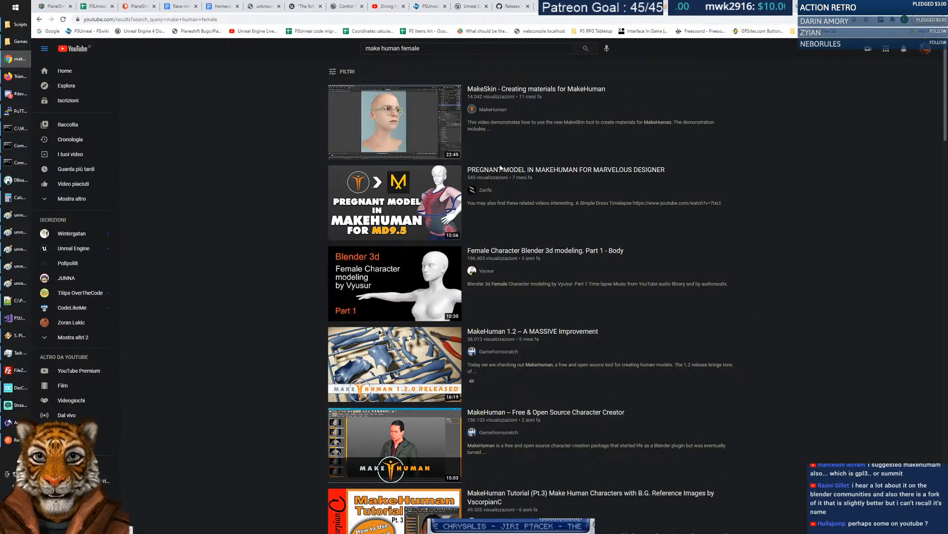
left_click(501, 90)
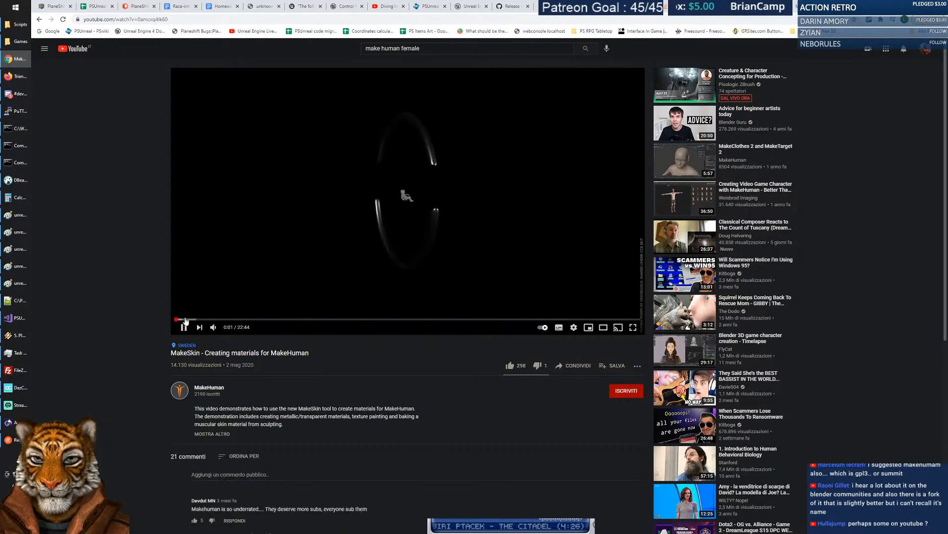
Skim the MakeSkin video from the material explanation through the Blender demo and glasses render.
left_click(225, 320)
left_click(252, 320)
left_click(272, 319)
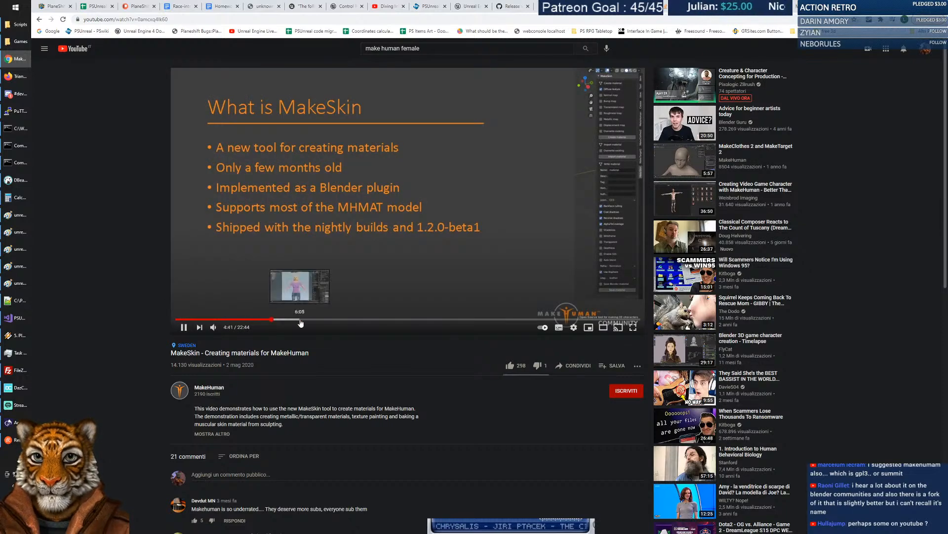
left_click(300, 320)
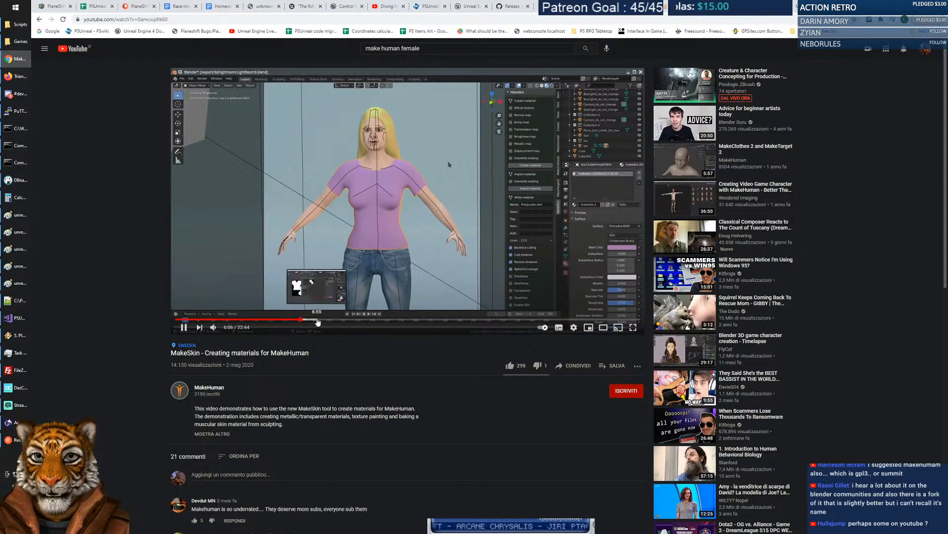
left_click(317, 319)
left_click(355, 320)
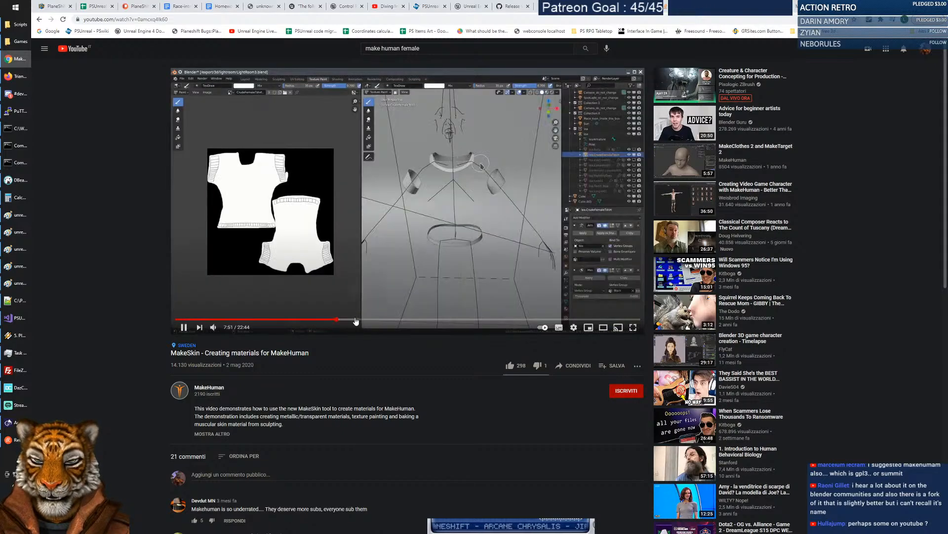
left_click(379, 320)
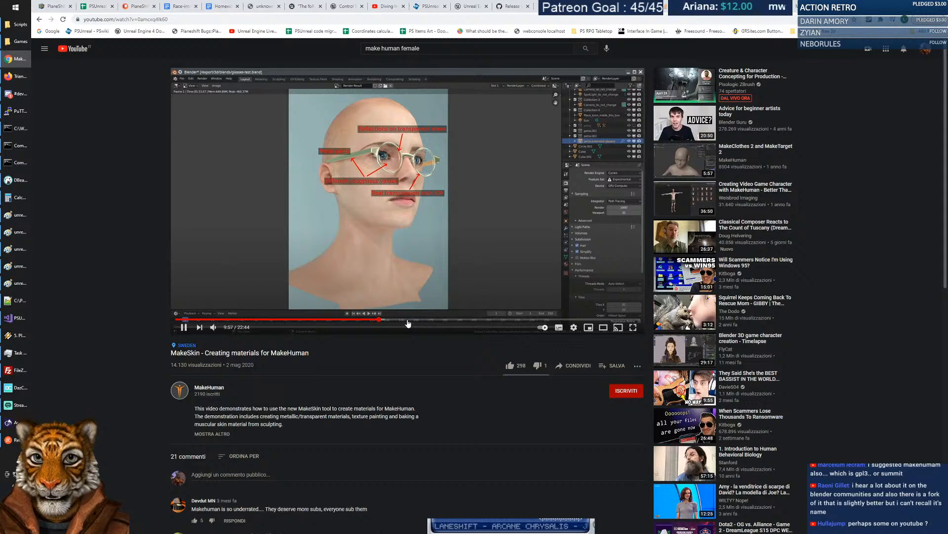
left_click(416, 320)
Skim on to the skin render and sculpting sections, pause, and return to the MakeHuman 1.2.0 page.
left_click(438, 321)
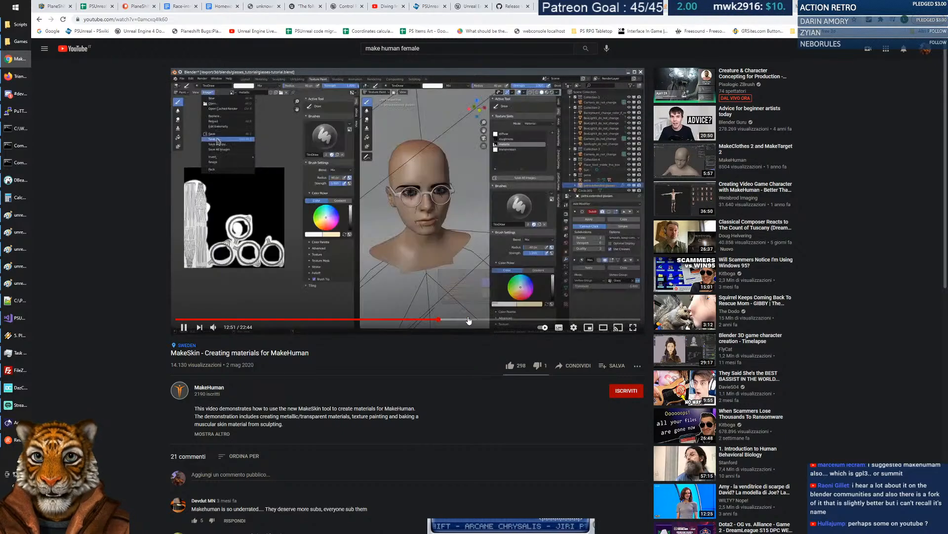
left_click(458, 320)
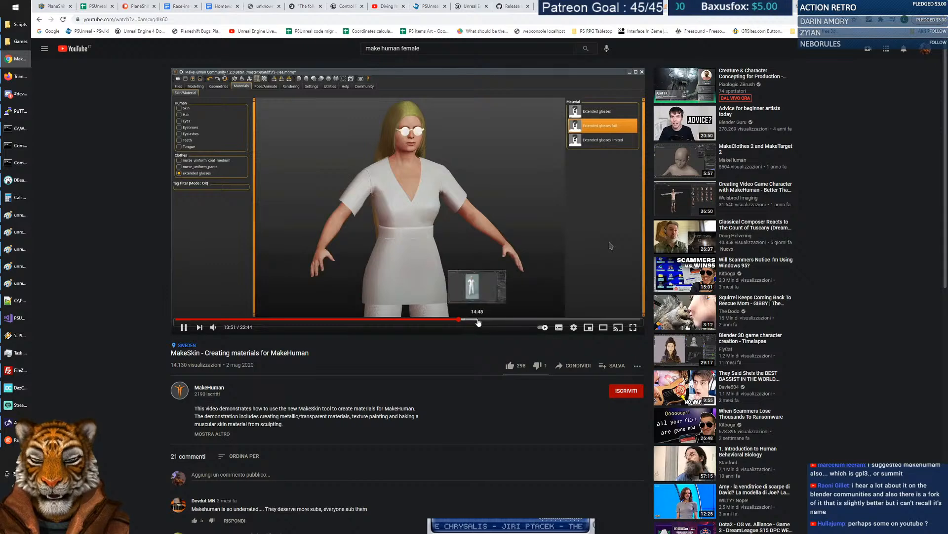
left_click(478, 320)
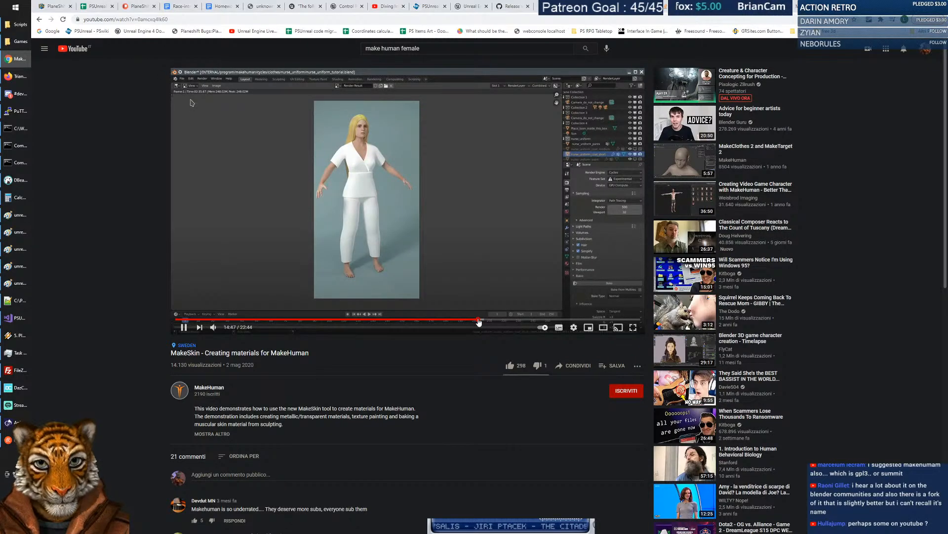
left_click(522, 321)
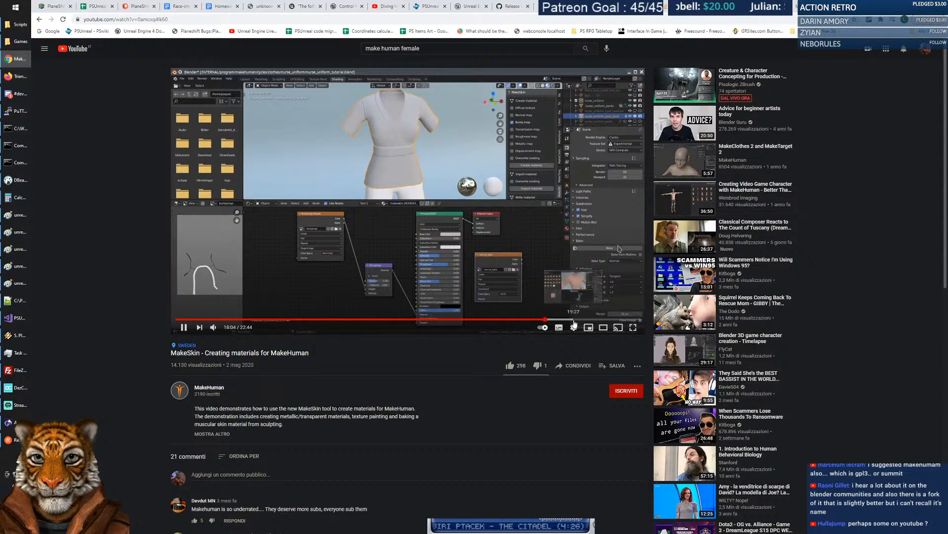
left_click(546, 321)
left_click(572, 326)
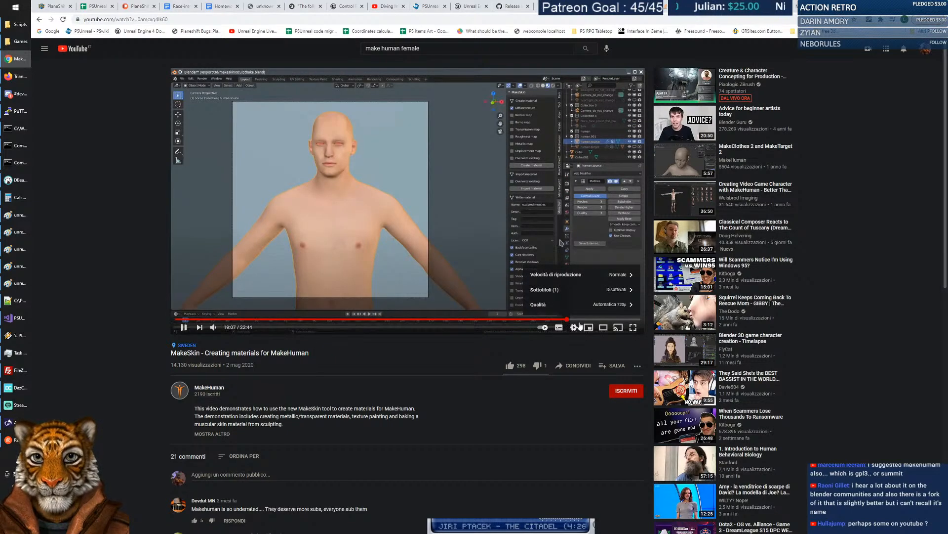
left_click(566, 321)
left_click(186, 329)
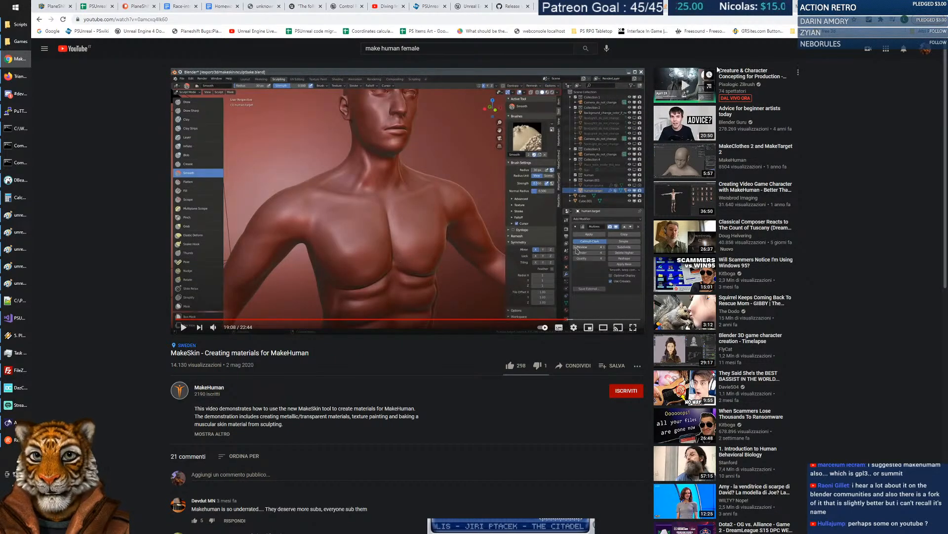
left_click(751, 6)
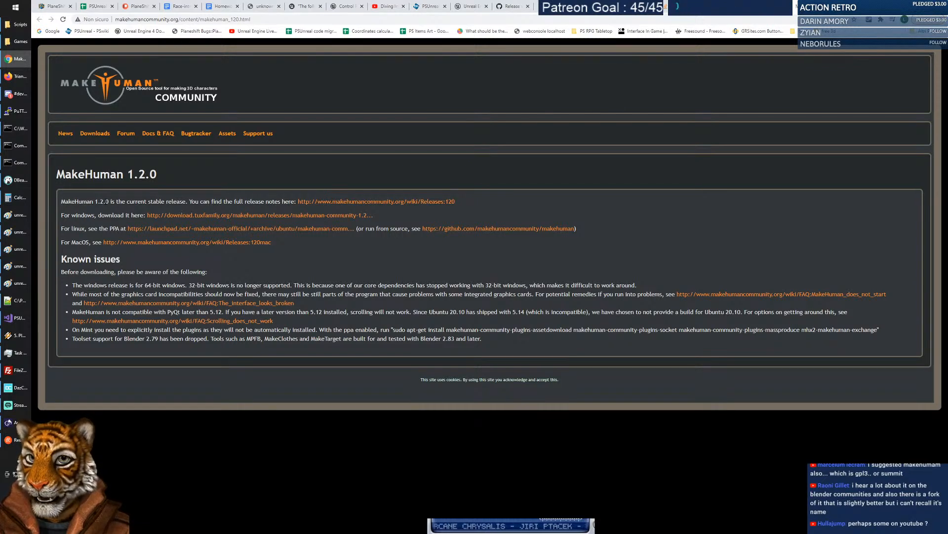
Download makehuman-community-1.2.0-windows.zip into the temp folder on drive C.
left_click(303, 216)
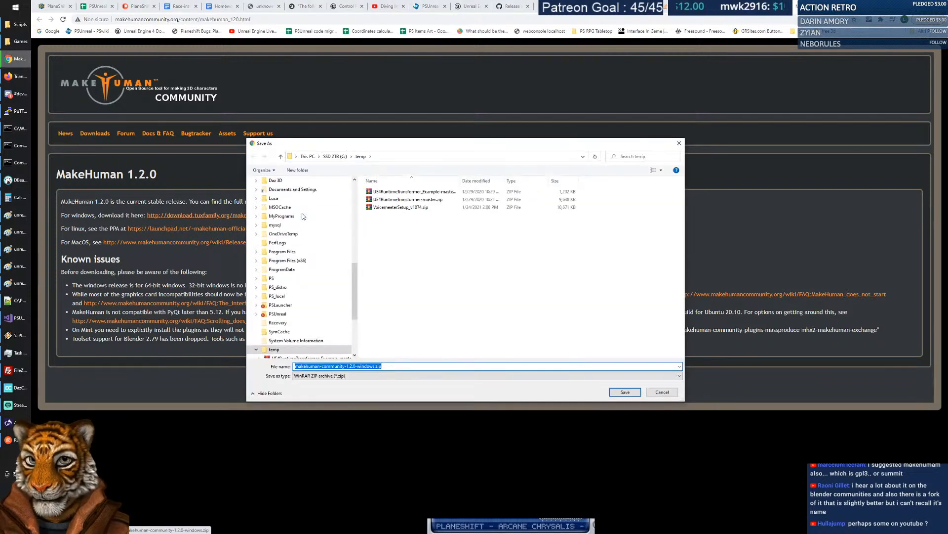
left_click(630, 393)
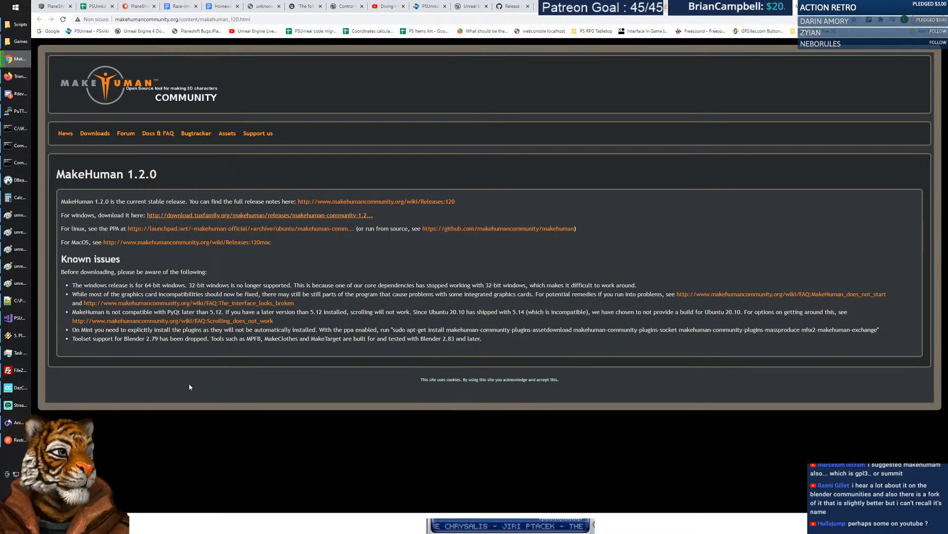
key("alt+Tab")
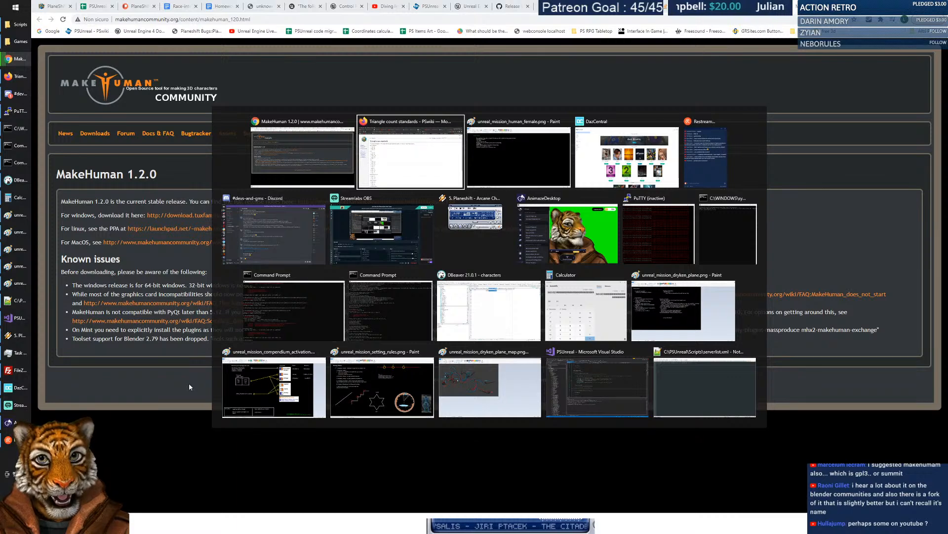
Launch Daz Studio from DazCentral, then bring the Scripts File Explorer window forward.
key("alt+Tab")
key("alt+Tab")
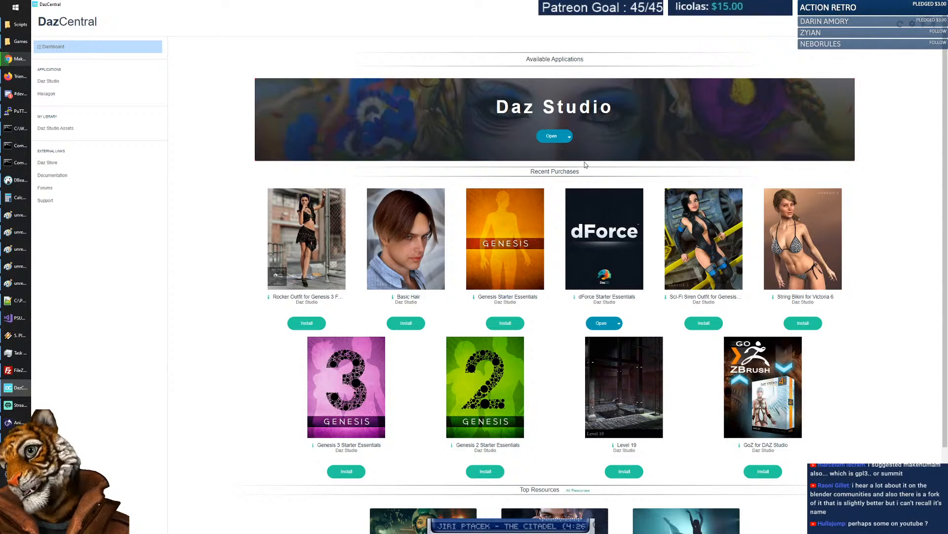
left_click(569, 137)
left_click(557, 137)
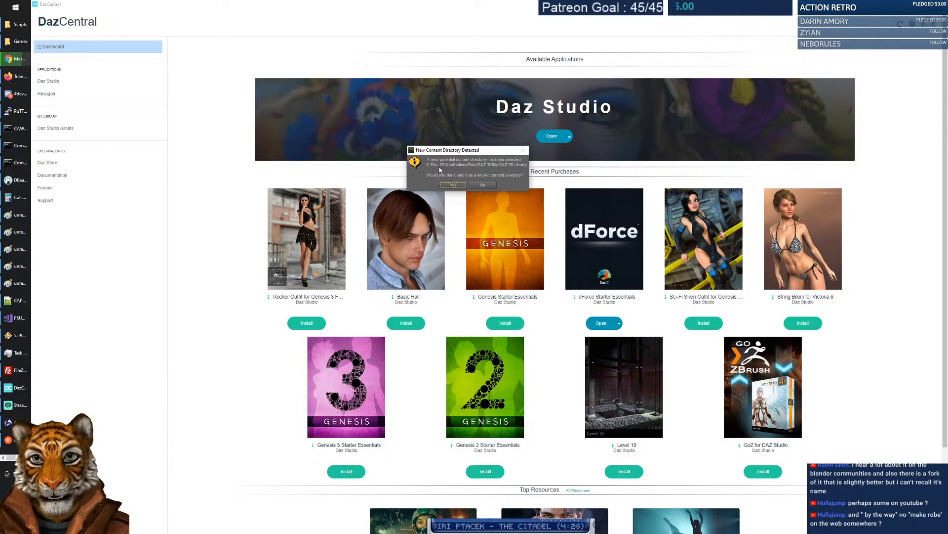
left_click(20, 24)
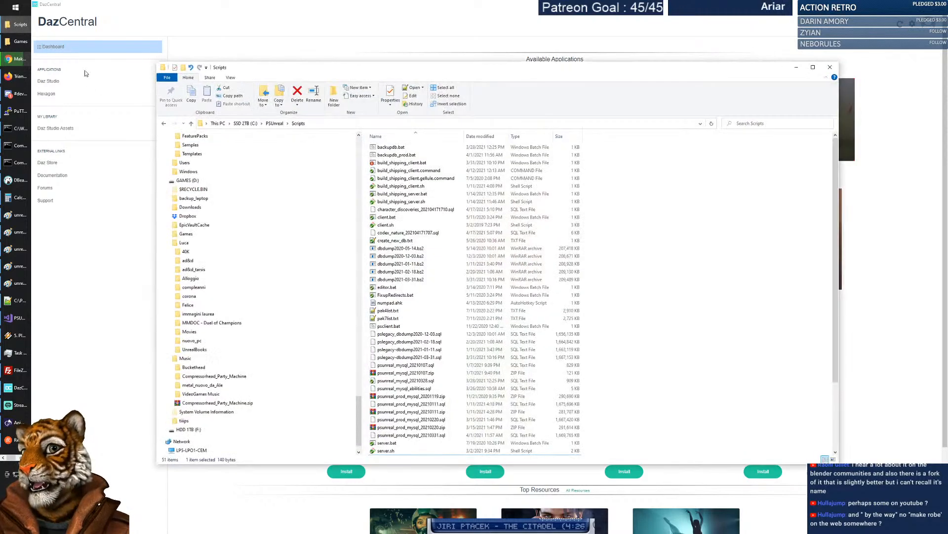
Expand the folder tree through Daz 3D > Applications > Data > DAZ 3D.
left_click_drag(360, 407, 376, 157)
scroll(197, 198, "down", 1)
left_click(186, 304)
left_click(167, 306)
left_click(172, 314)
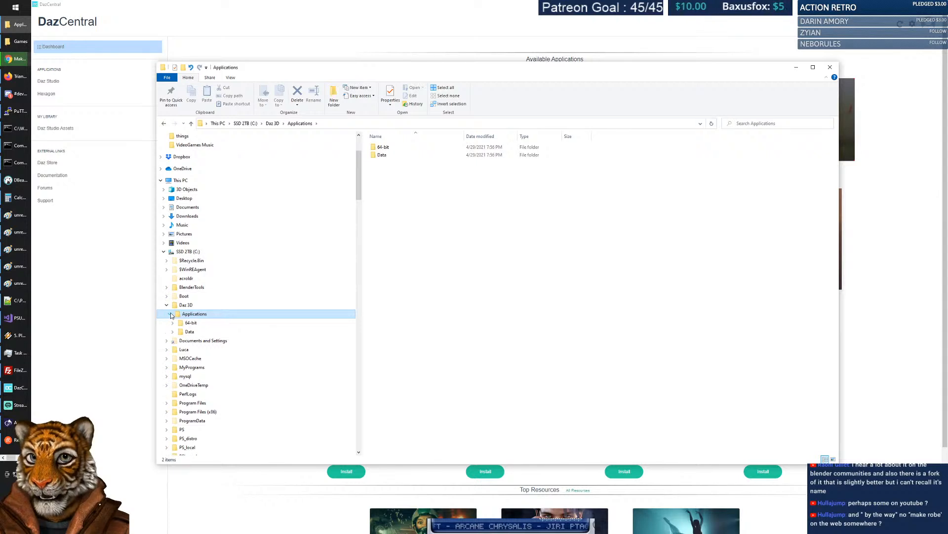
left_click(191, 323)
left_click(190, 331)
left_click(173, 332)
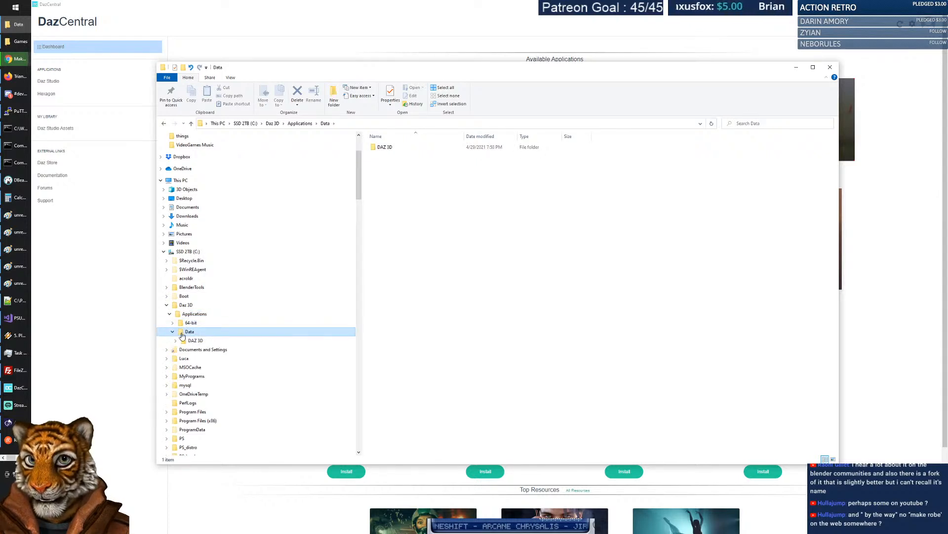
left_click(195, 340)
left_click(175, 340)
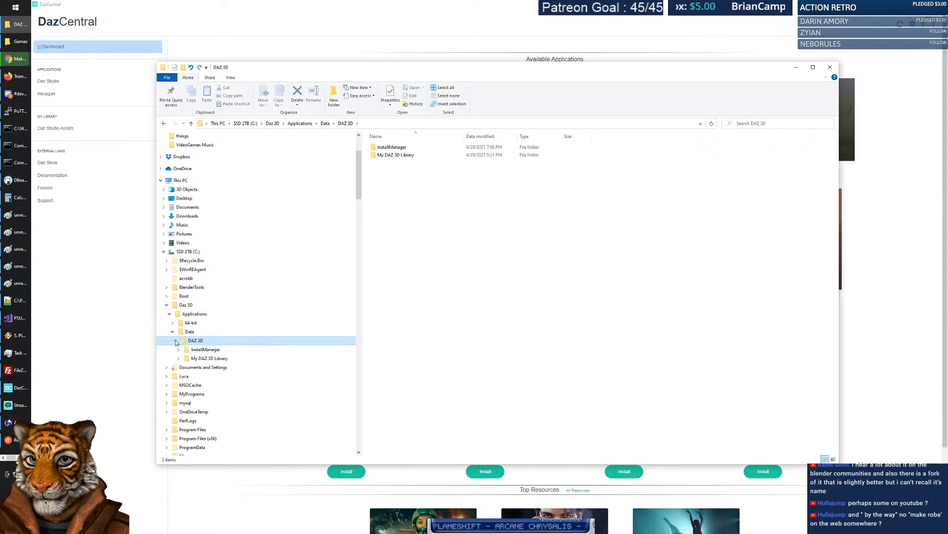
Decline adding the newly detected Daz 3D content directory so Daz Studio launches from DazCentral.
left_click(210, 358)
left_click(186, 305)
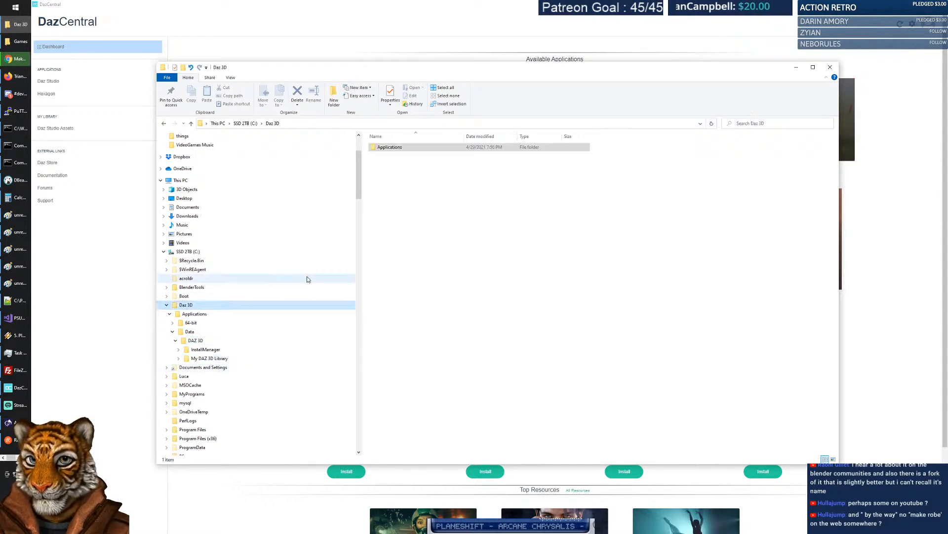
left_click(488, 55)
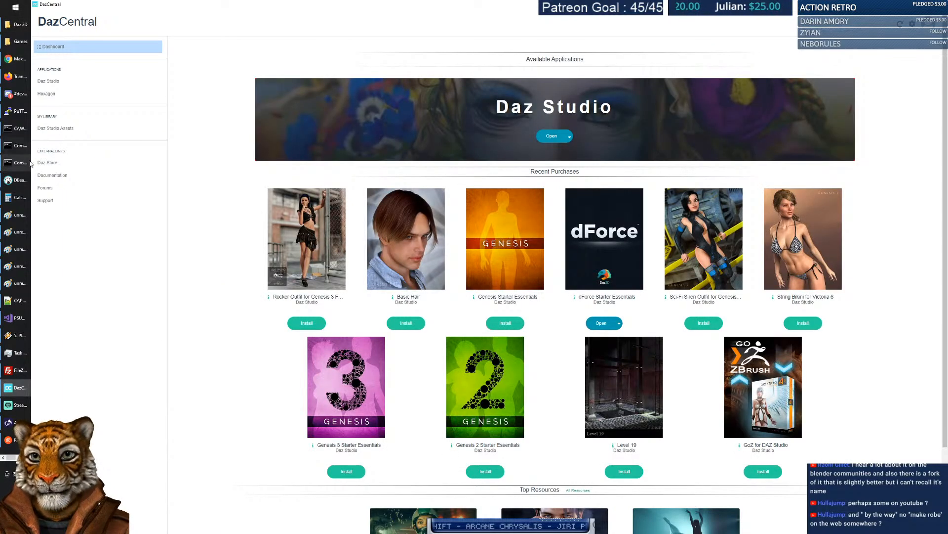
key("alt+Tab")
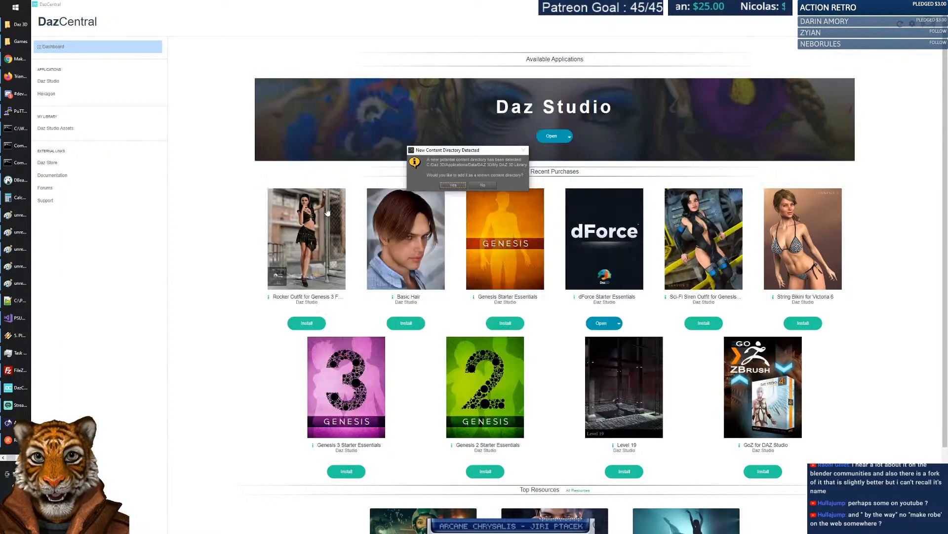
left_click(483, 185)
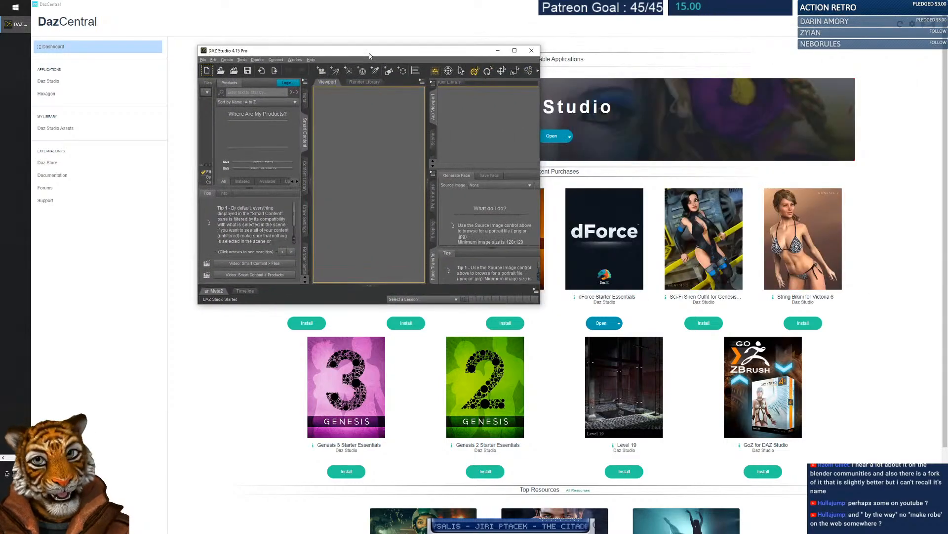
Maximize Daz Studio, accept Improvement Participation, sign in to the DAZ 3D account, then open the QuickStart Guide.
double_click(398, 53)
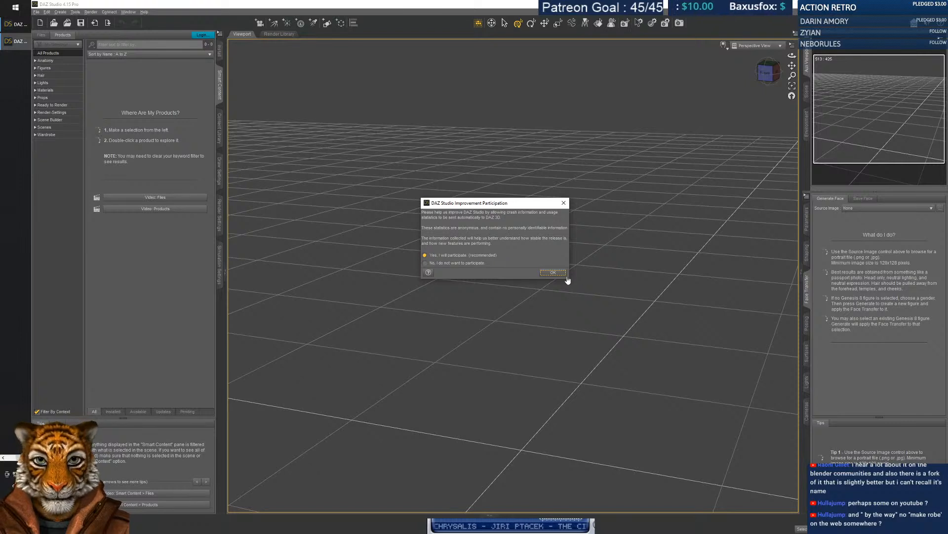
left_click(558, 275)
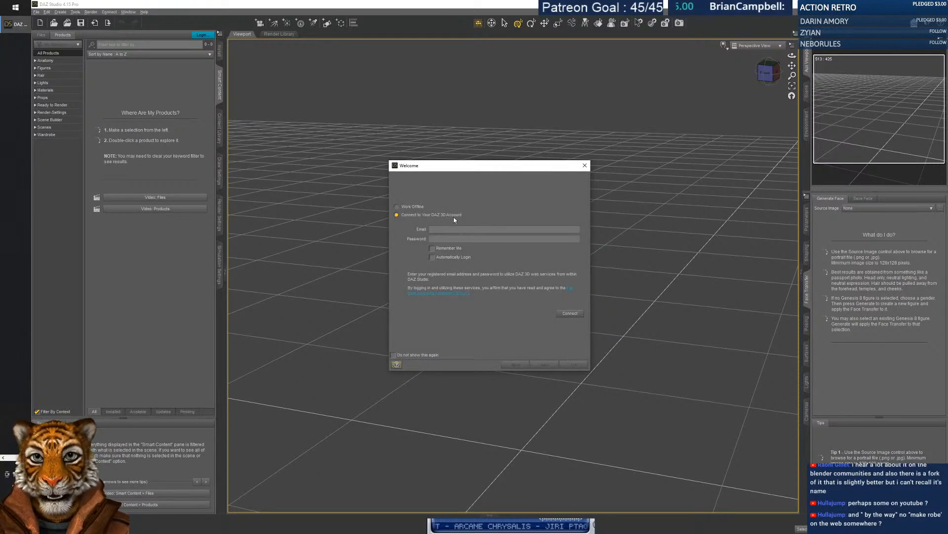
left_click_drag(446, 167, 947, 127)
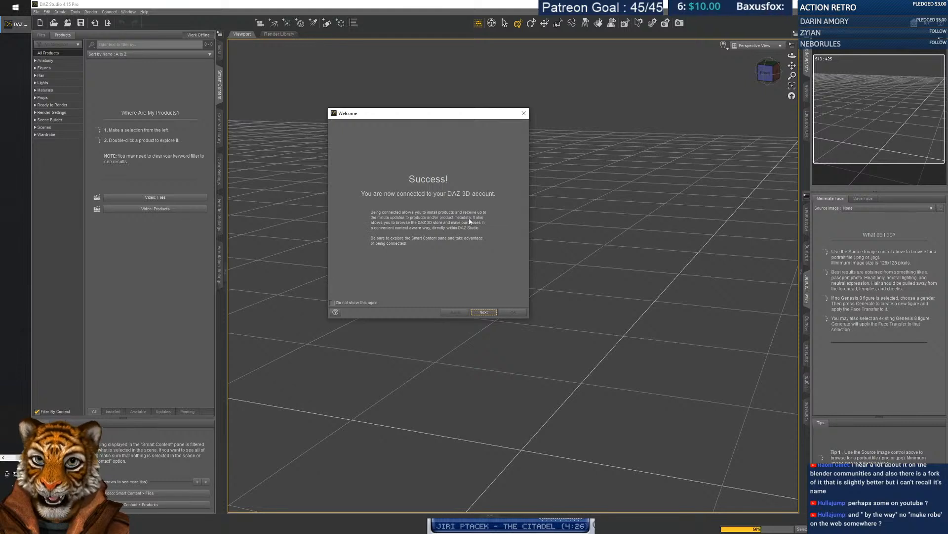
left_click(486, 312)
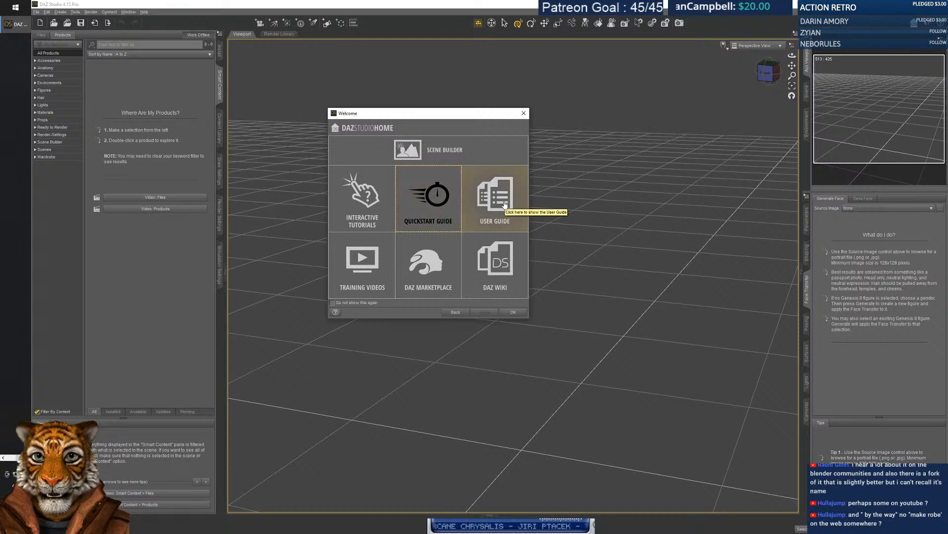
left_click(436, 206)
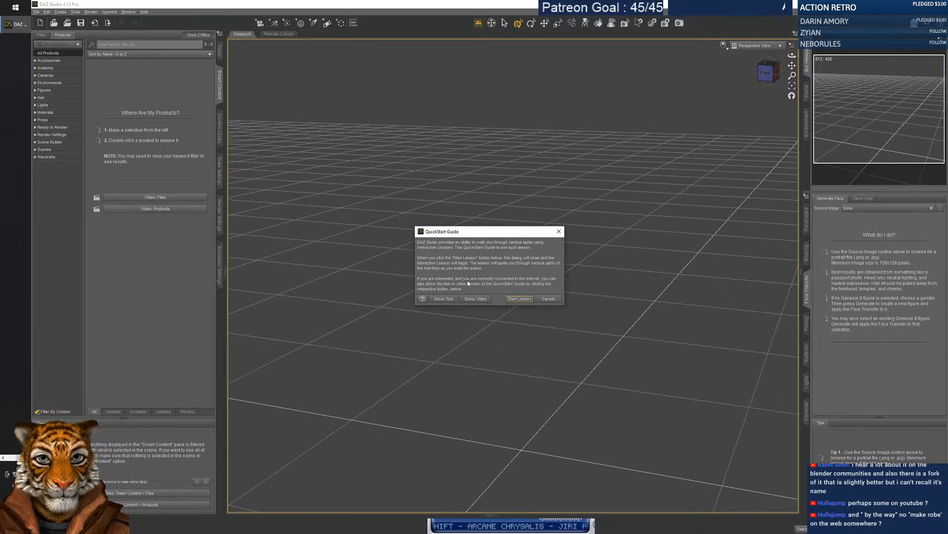
Start the Getting Started lesson with a new empty scene, viewing Render Settings then Smart Content.
left_click(520, 298)
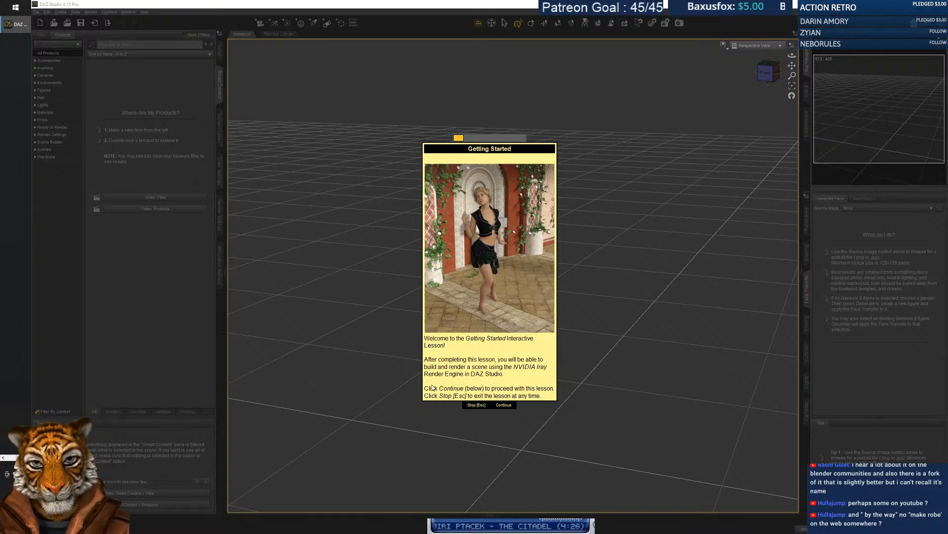
left_click(505, 405)
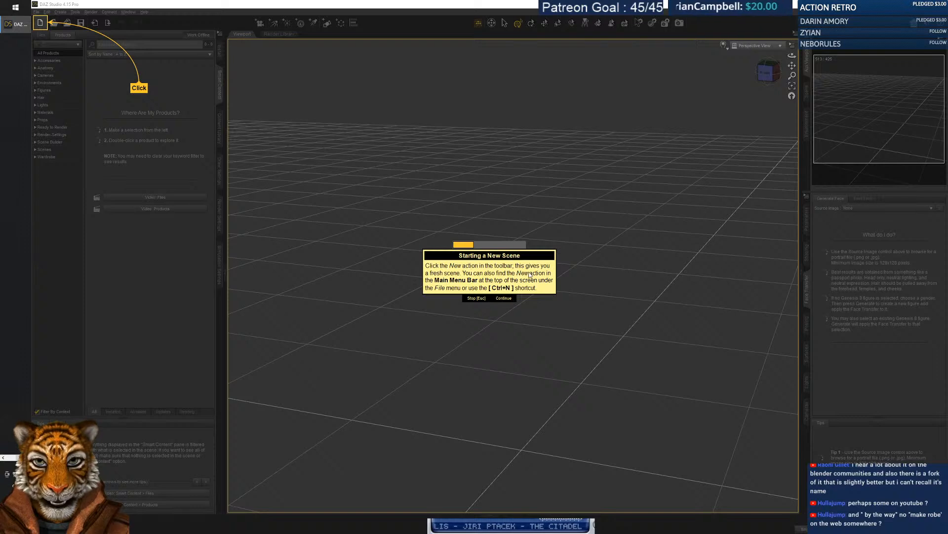
left_click(39, 23)
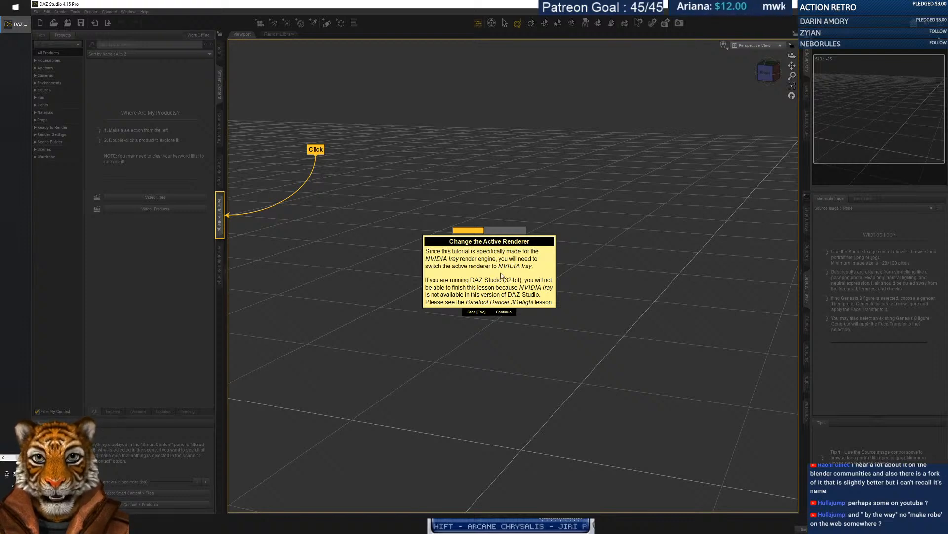
left_click(220, 217)
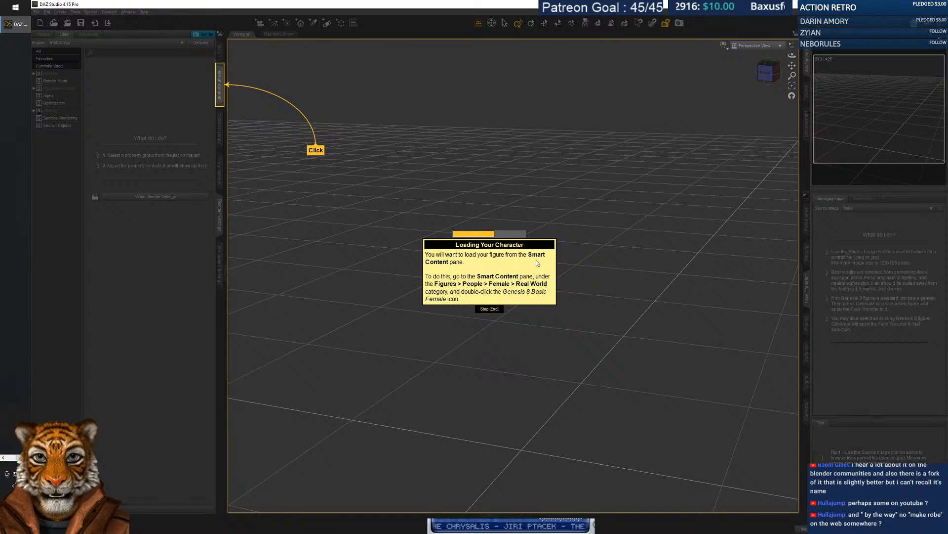
left_click(220, 90)
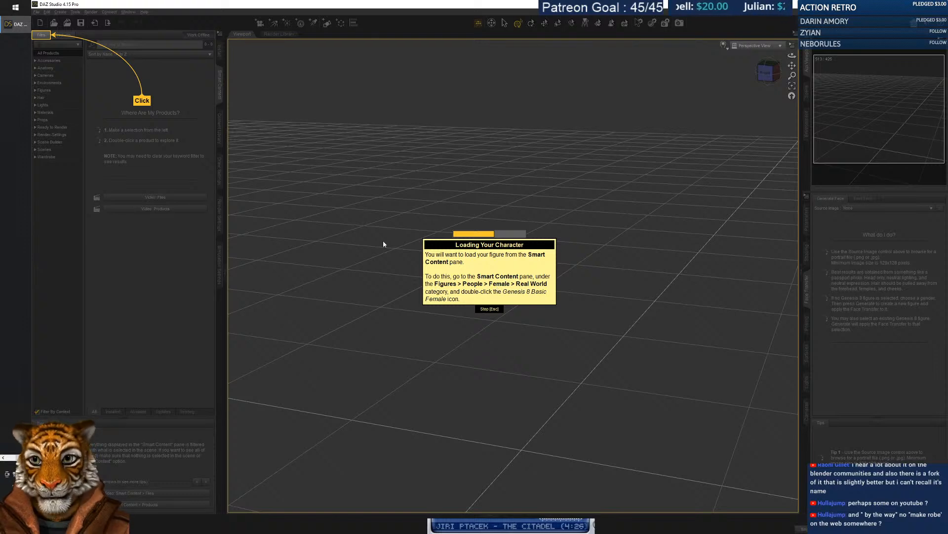
Load Genesis 8 Basic Female from Files > Figures > People > Female > Real World.
left_click(42, 35)
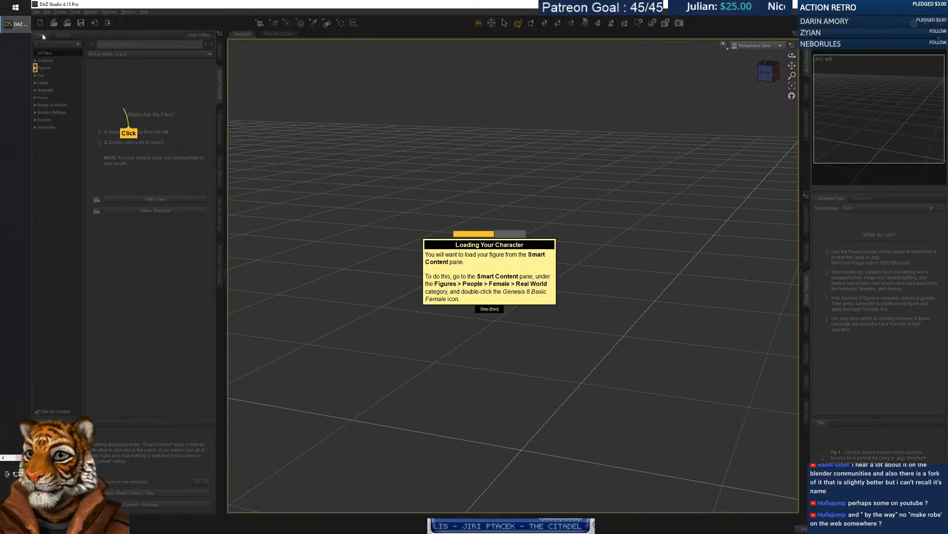
left_click(35, 68)
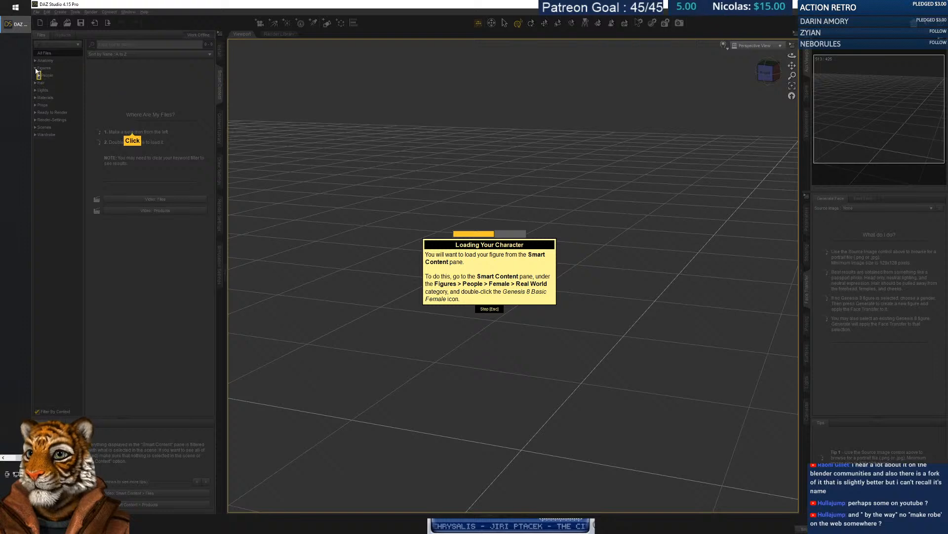
left_click(40, 76)
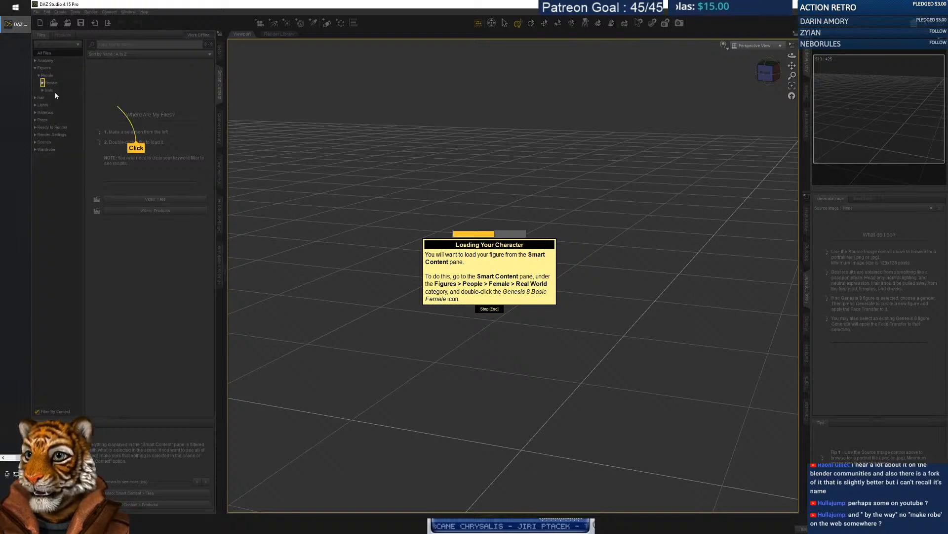
left_click(43, 83)
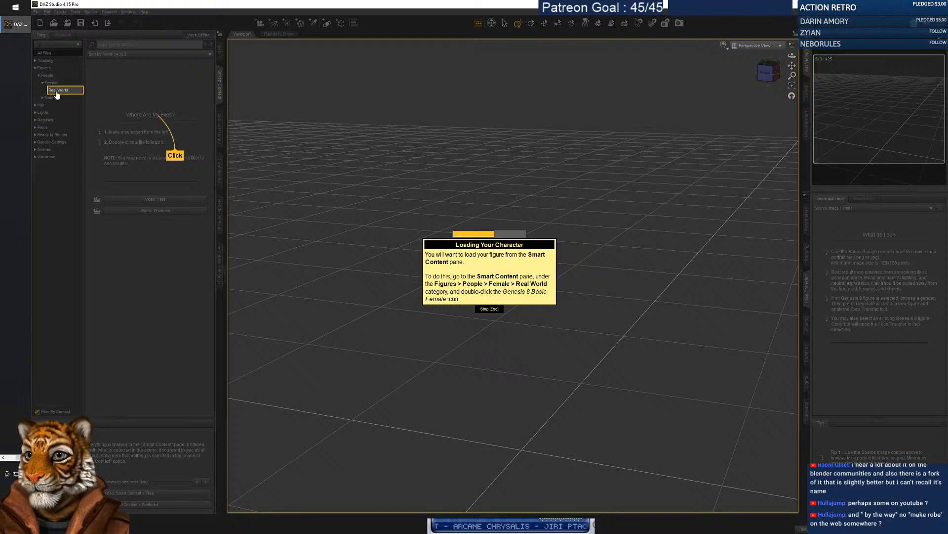
left_click(59, 90)
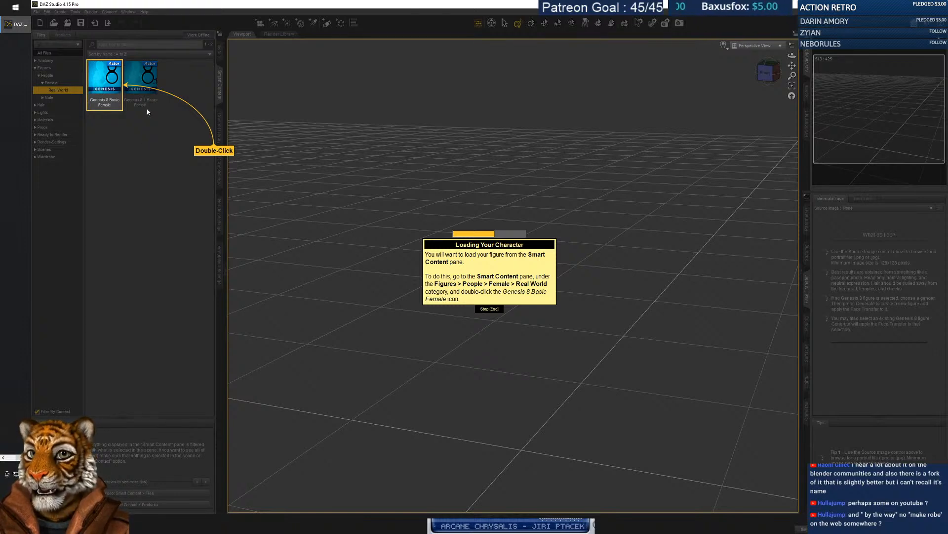
double_click(102, 88)
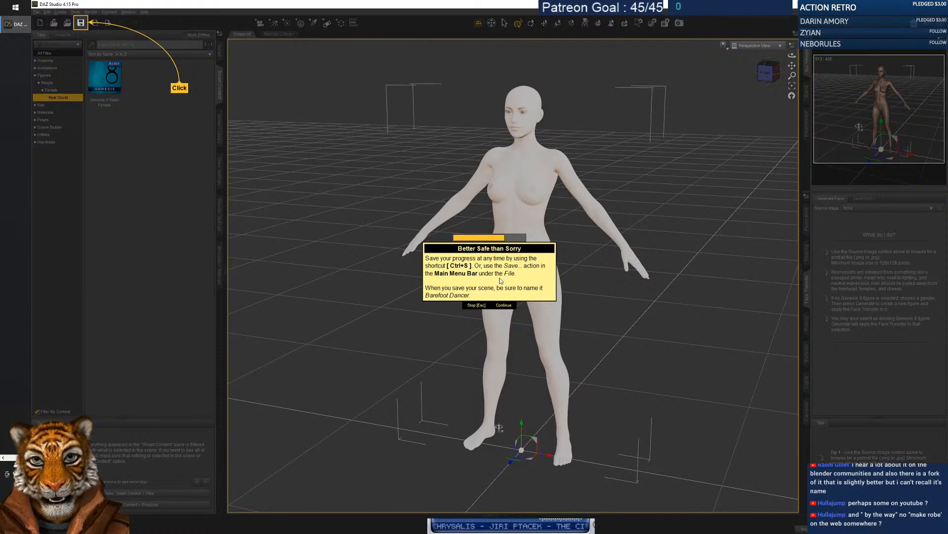
Save the scene as ylian_female.duf and select the II - Dressing a Figure lesson.
left_click(81, 23)
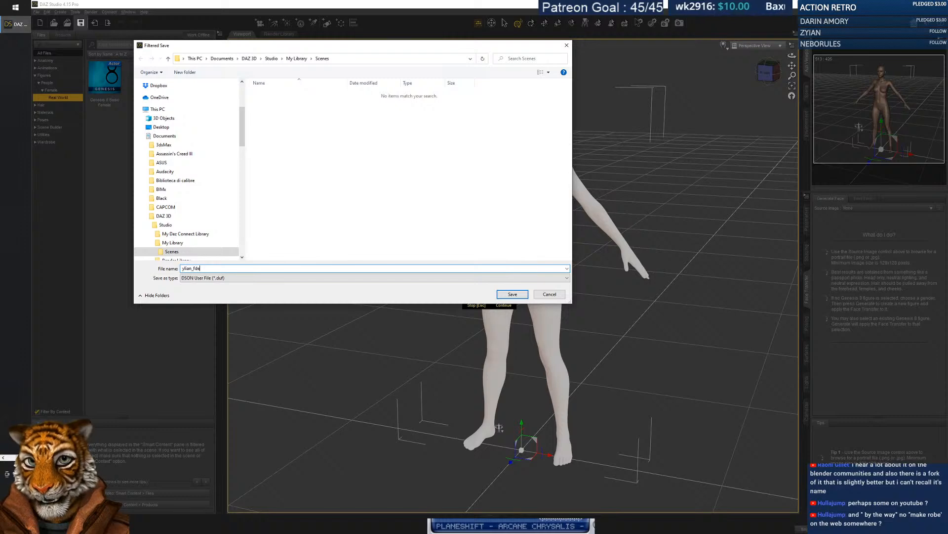
key("Return")
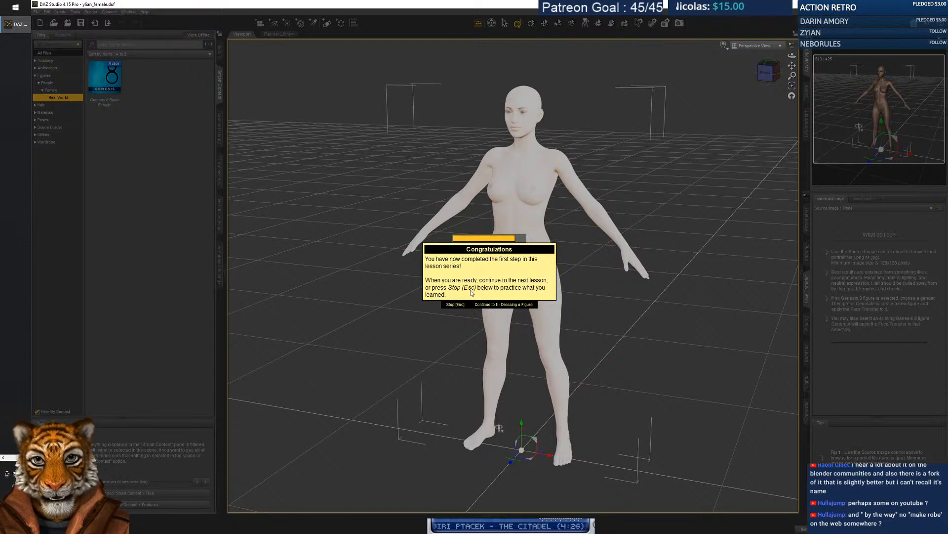
left_click(506, 305)
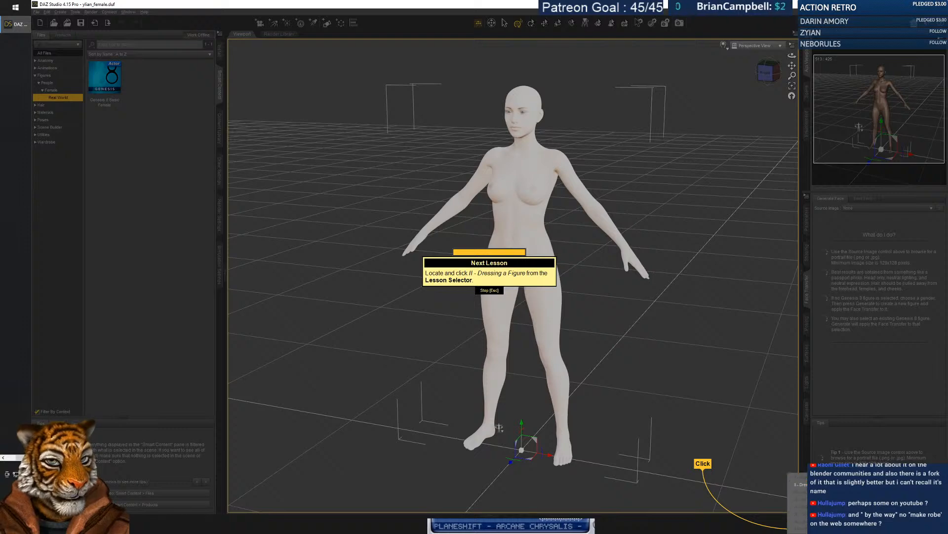
left_click(834, 484)
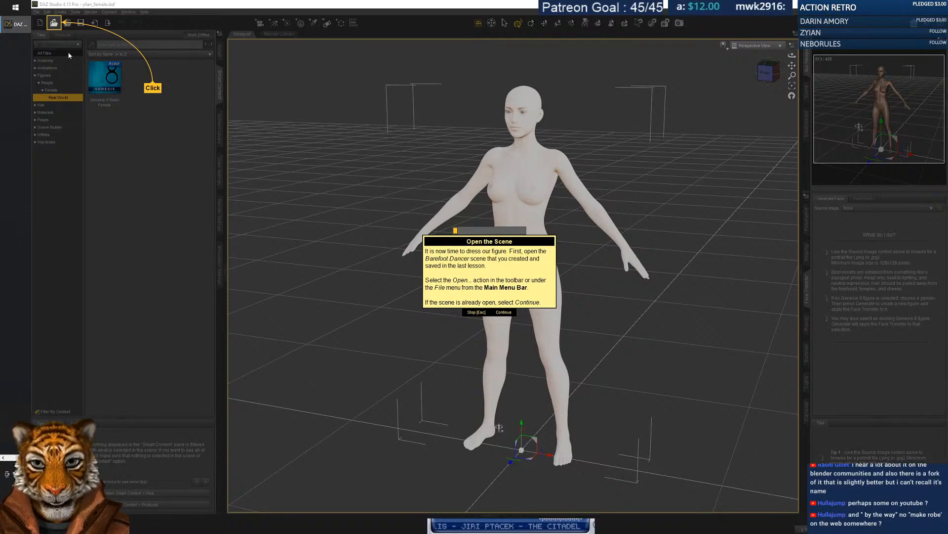
Reopen ylian_female.duf from the Scenes folder.
left_click(54, 25)
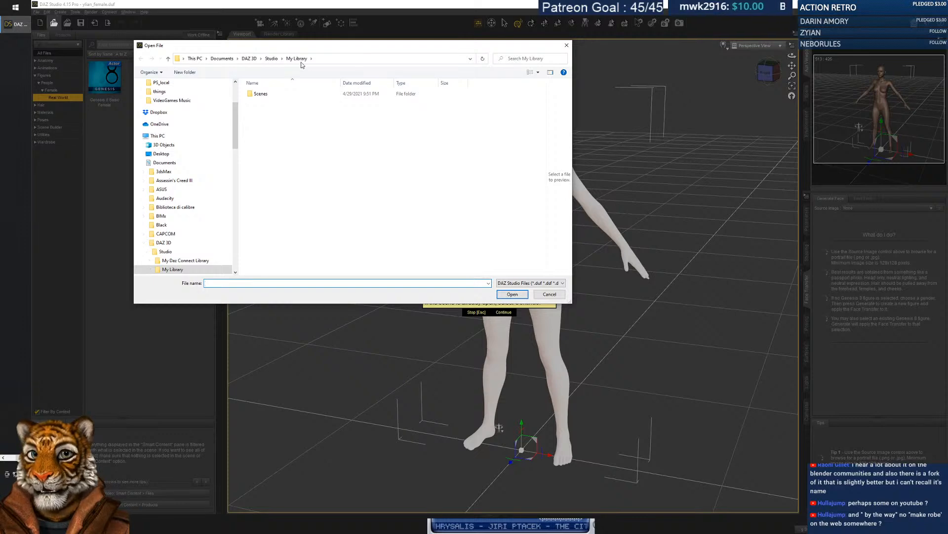
double_click(271, 148)
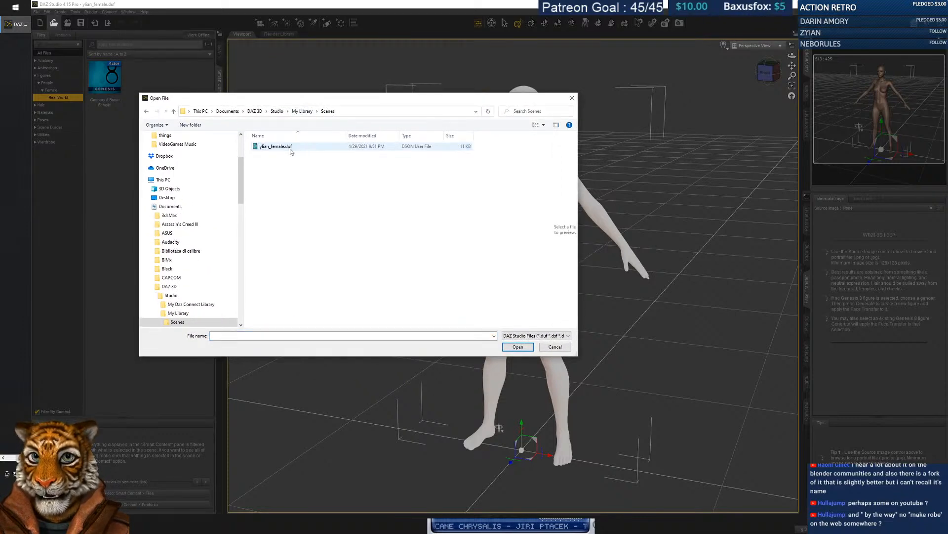
left_click(274, 147)
left_click(518, 346)
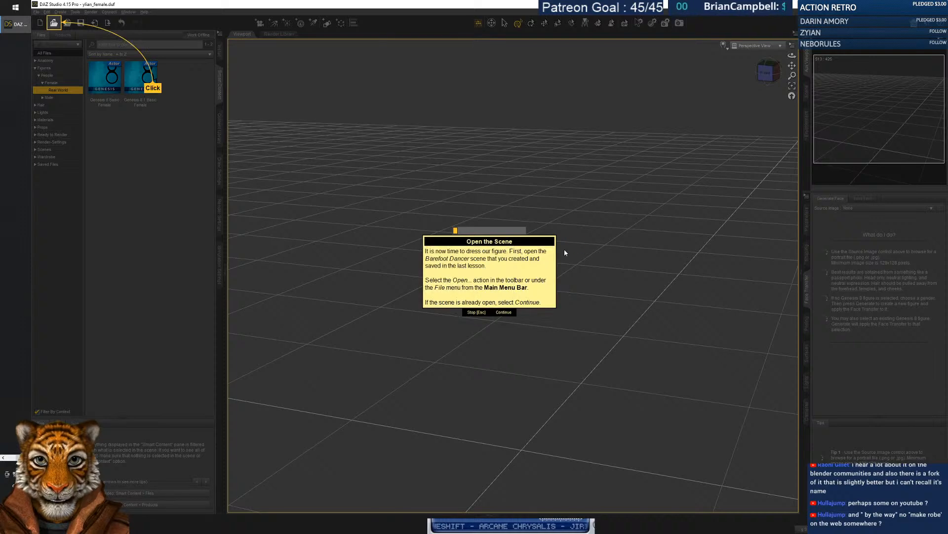
Continue the lesson, viewing the Render Settings pane then returning to Smart Content.
left_click(503, 312)
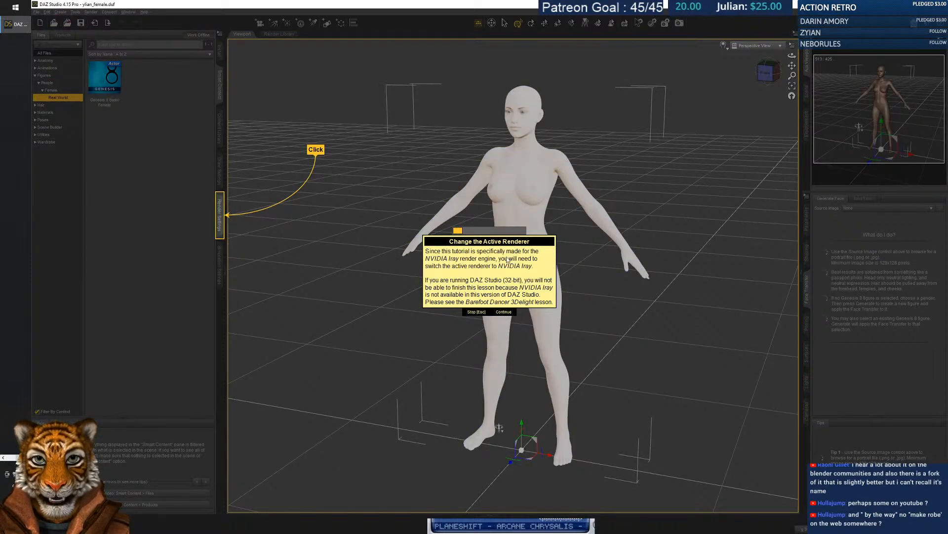
left_click(219, 213)
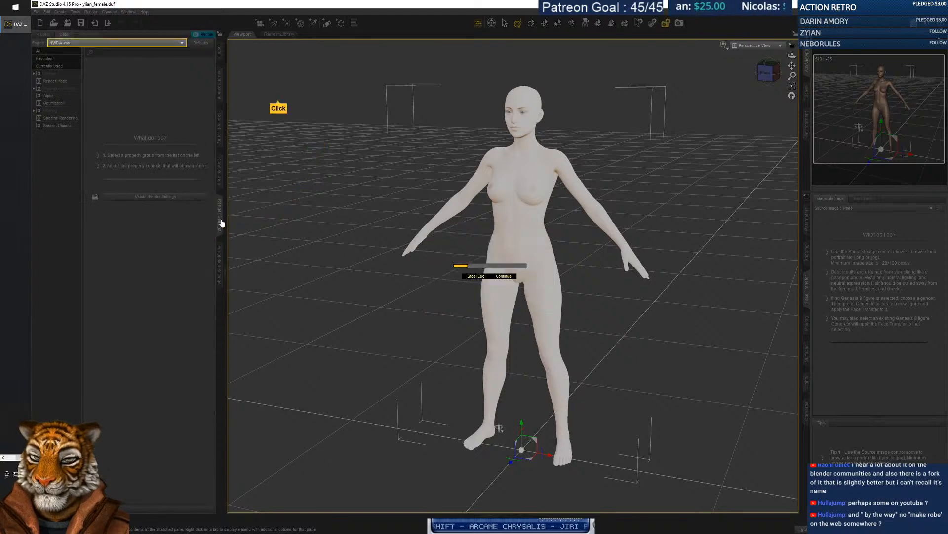
left_click(220, 94)
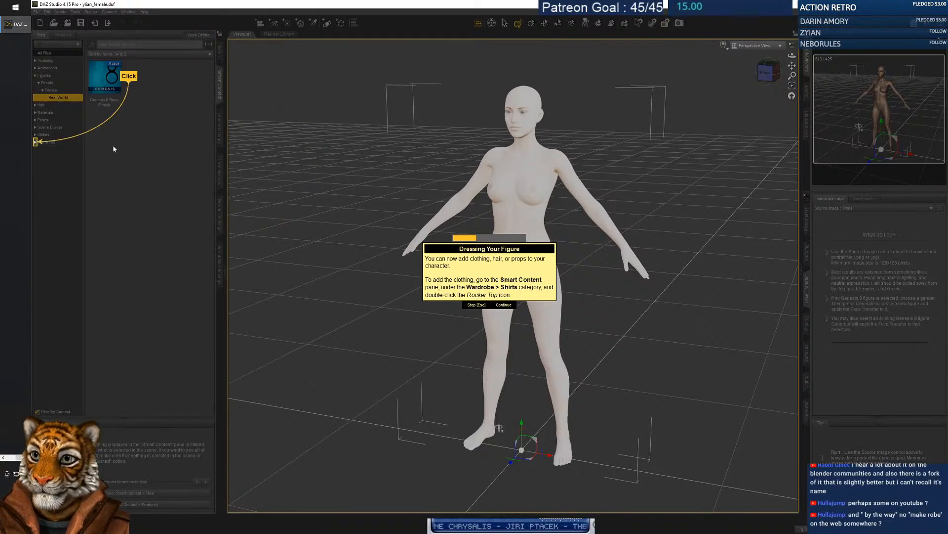
Load the Bardot Top from Wardrobe > Shirts onto the figure and continue to the skirt step.
left_click(35, 143)
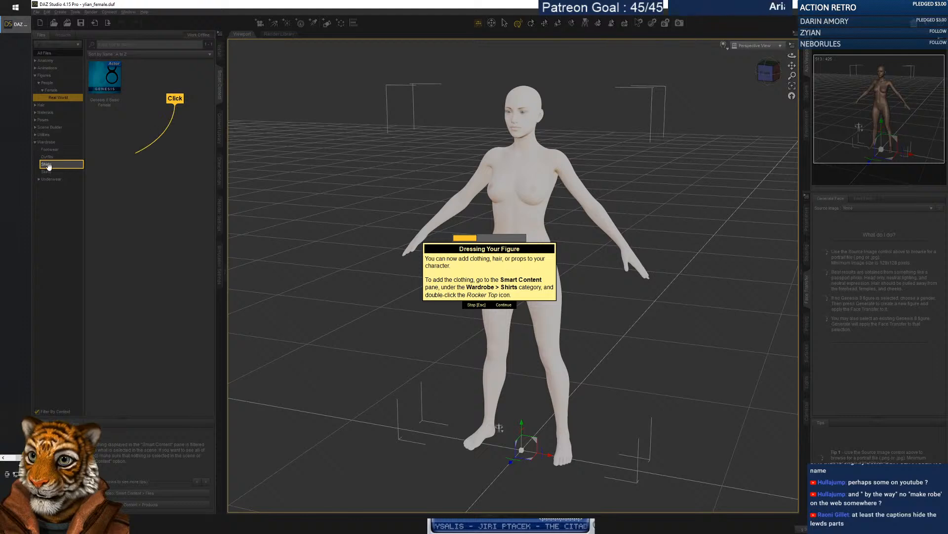
left_click(50, 165)
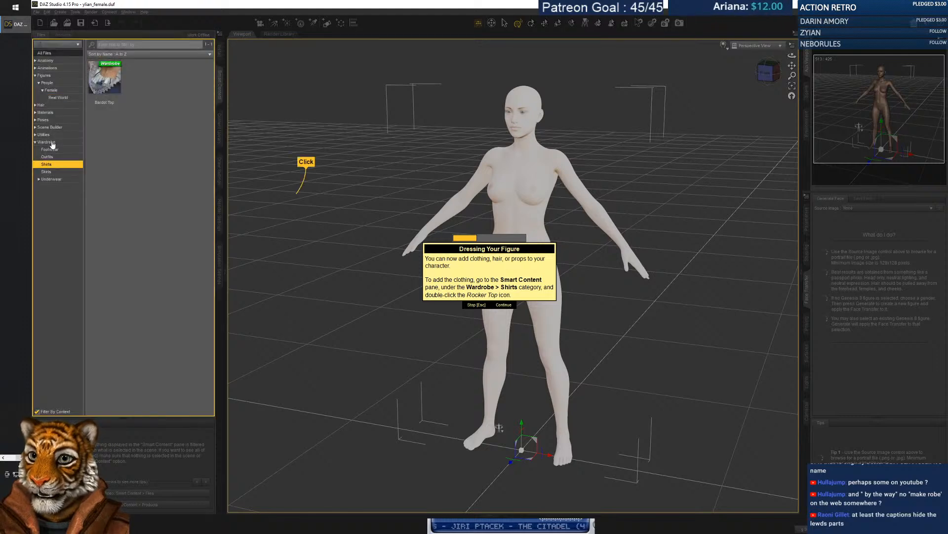
left_click(103, 83)
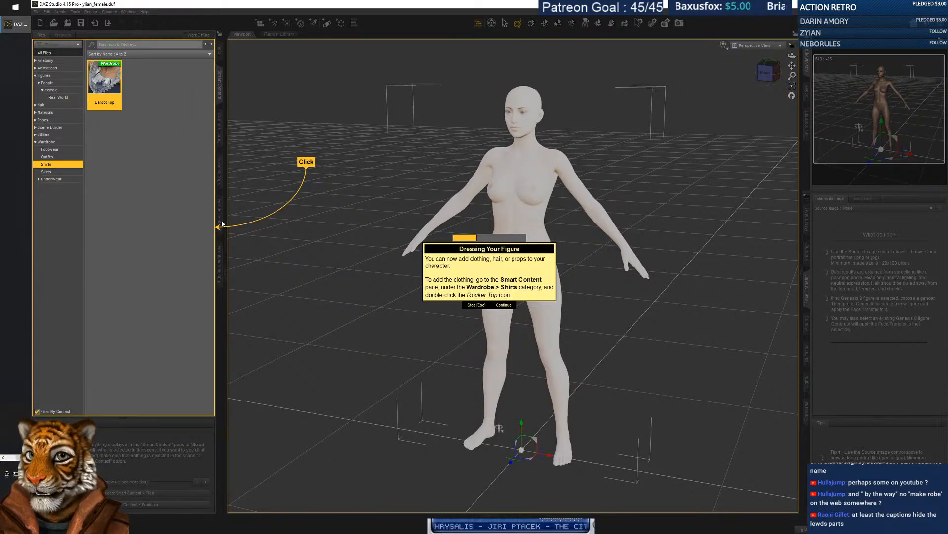
left_click(49, 172)
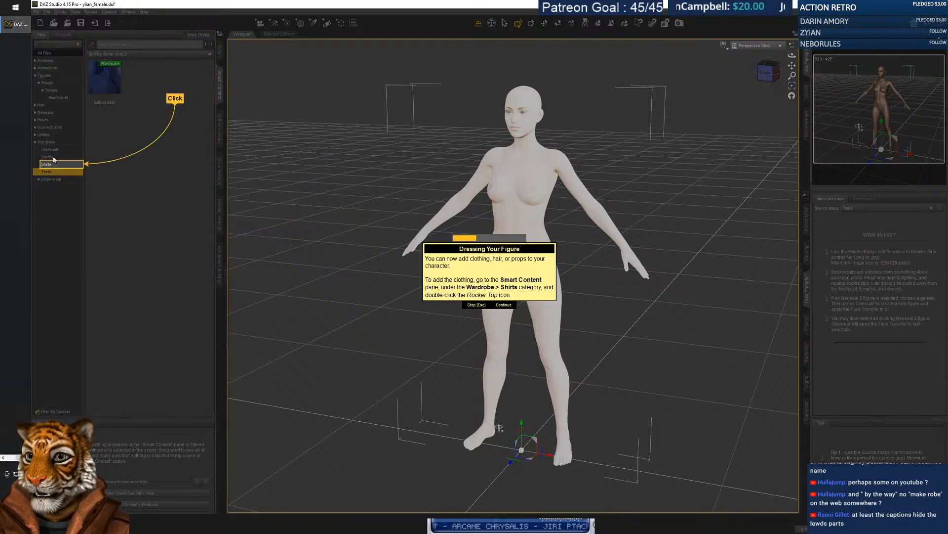
left_click(53, 164)
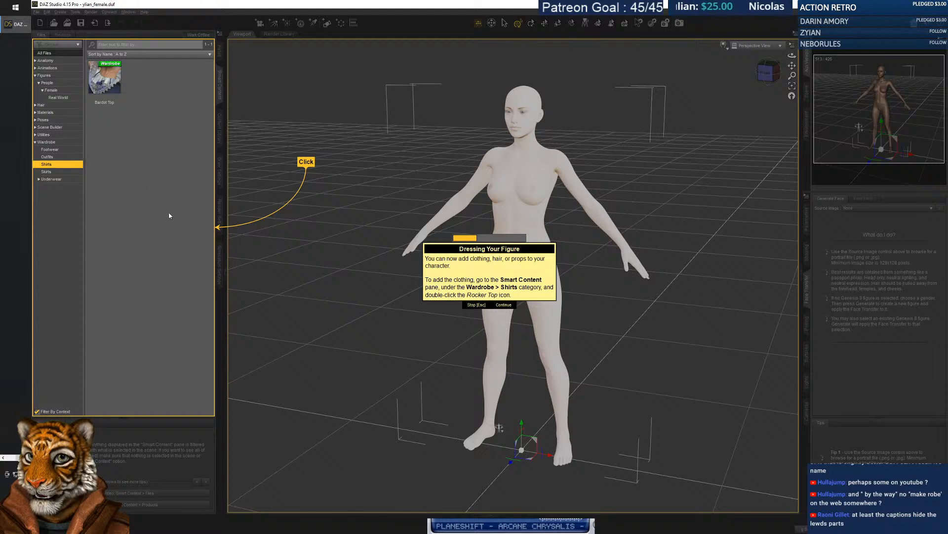
double_click(104, 78)
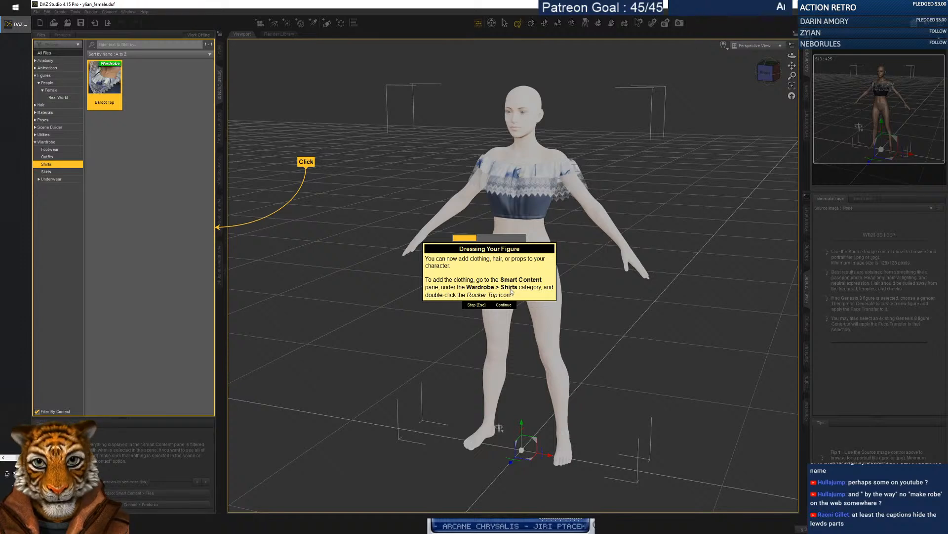
left_click(503, 304)
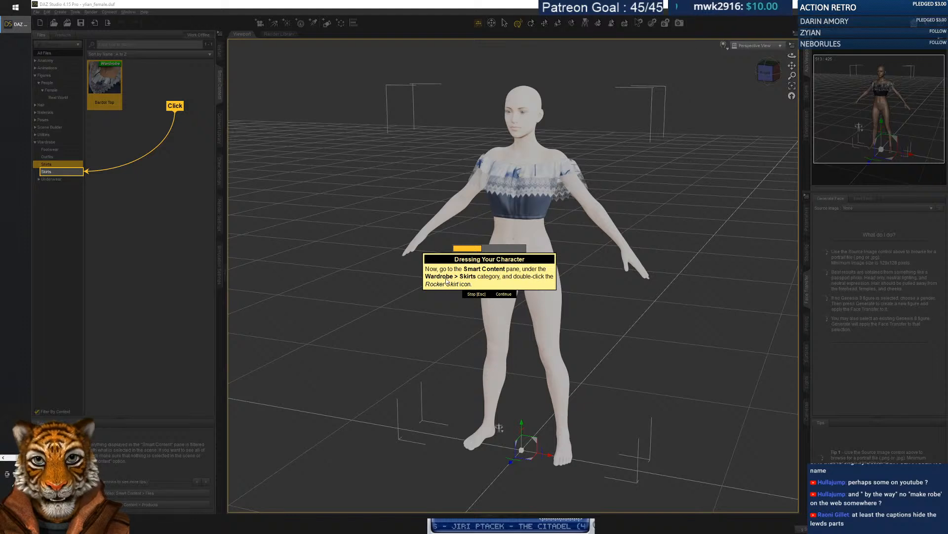
Load the Bardot Skirt from Wardrobe > Skirts and advance the tutorial past the textures step.
left_click(76, 172)
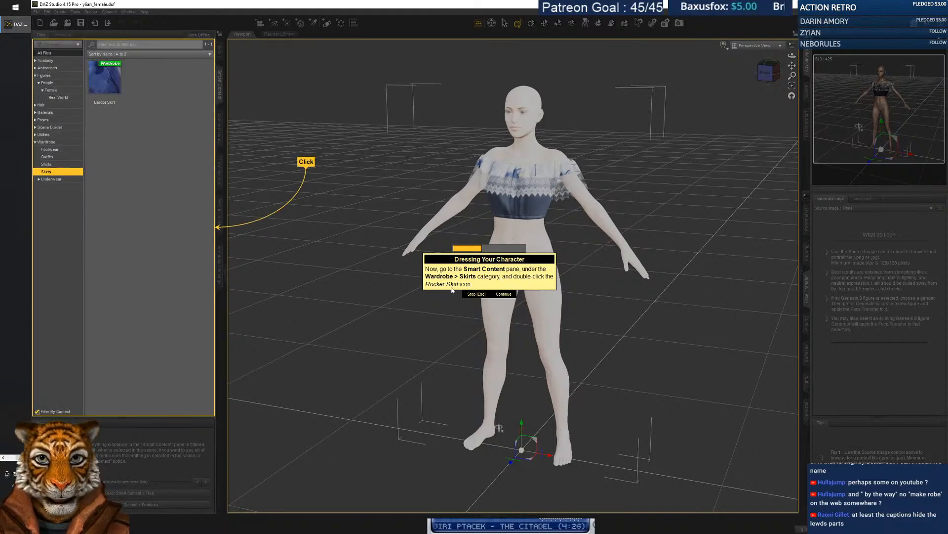
double_click(107, 88)
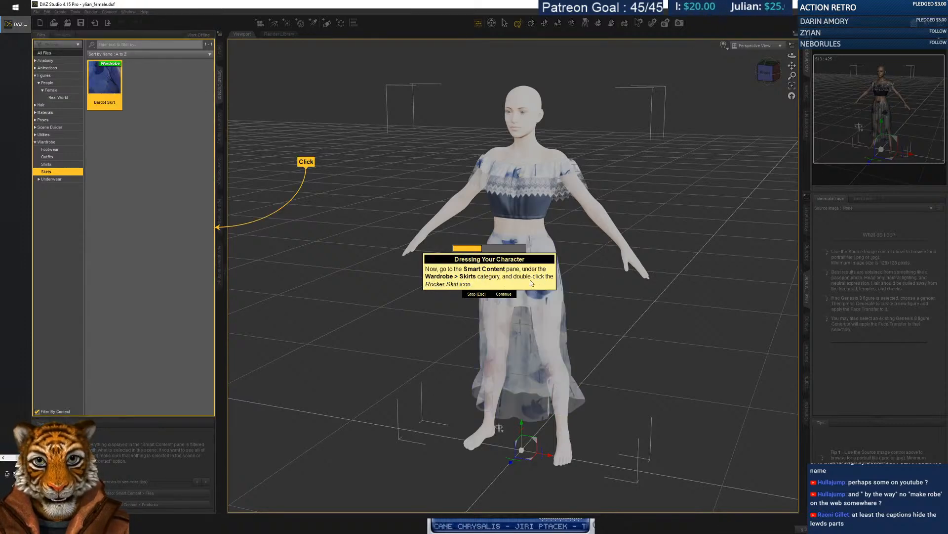
left_click(503, 294)
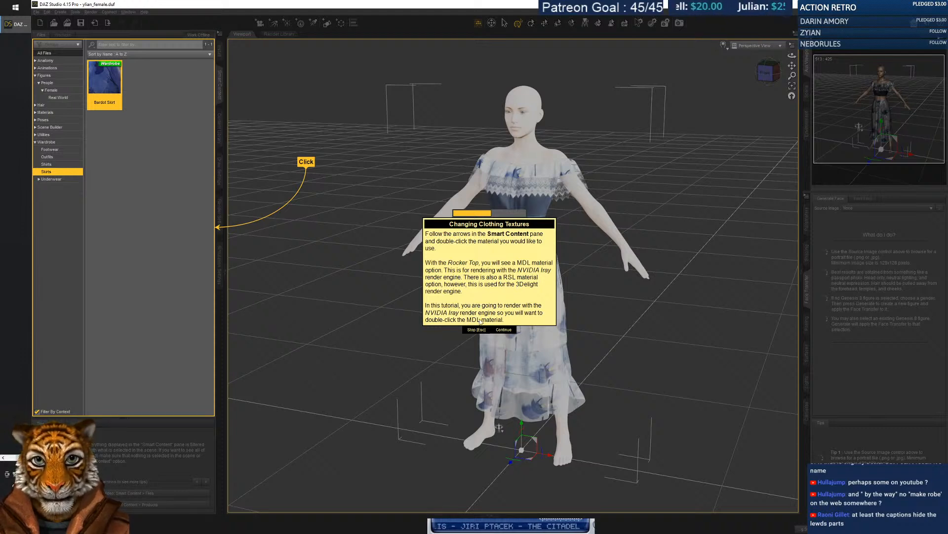
left_click(504, 330)
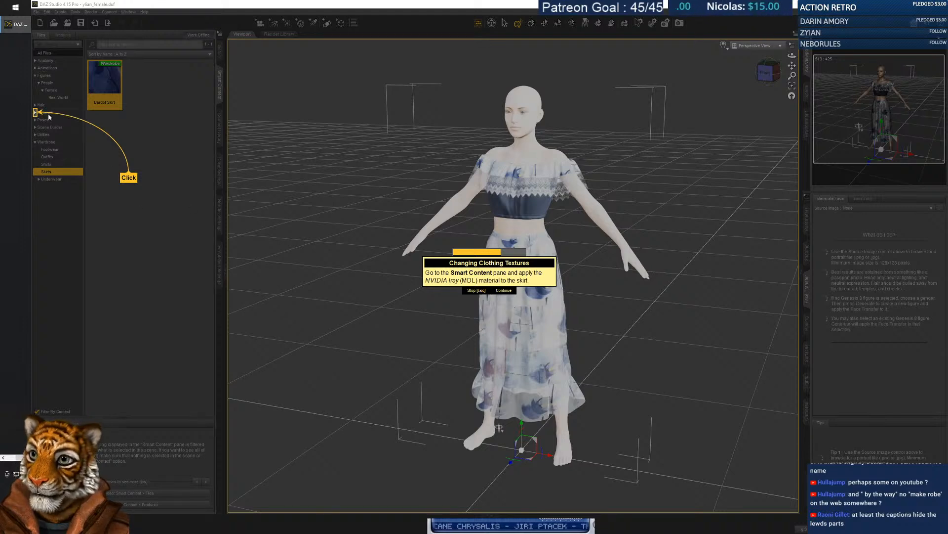
Browse the Iray material folders for Genesis 8 and Genesis 8.1 Female, including skin and settings presets.
left_click(35, 112)
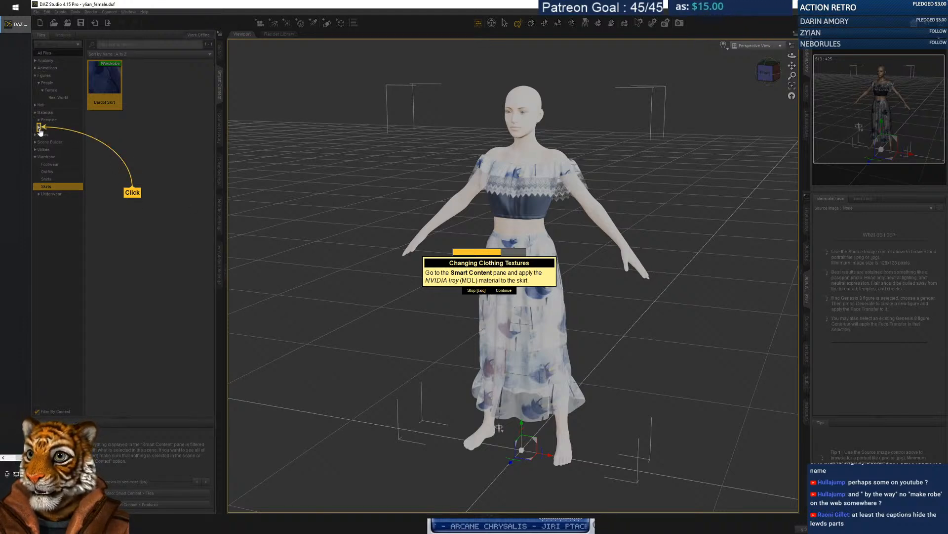
left_click(39, 128)
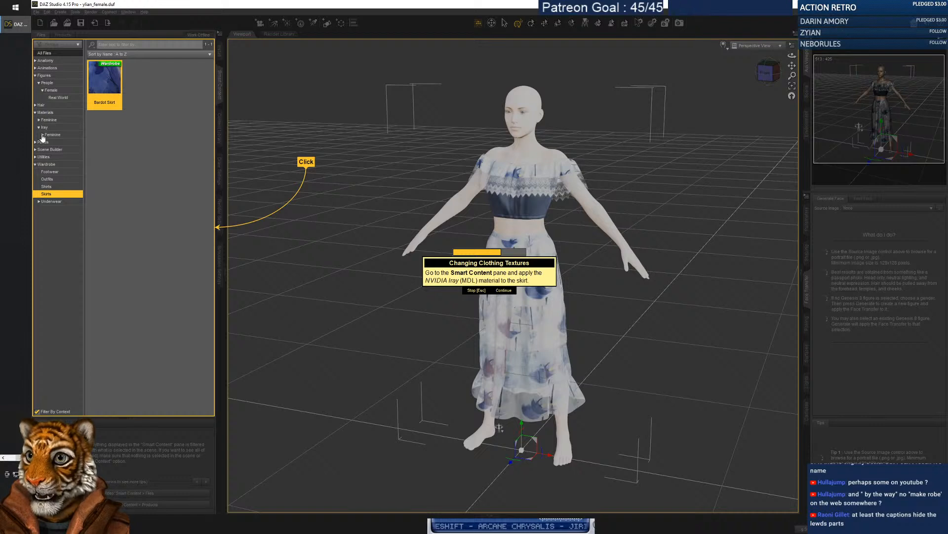
left_click(43, 135)
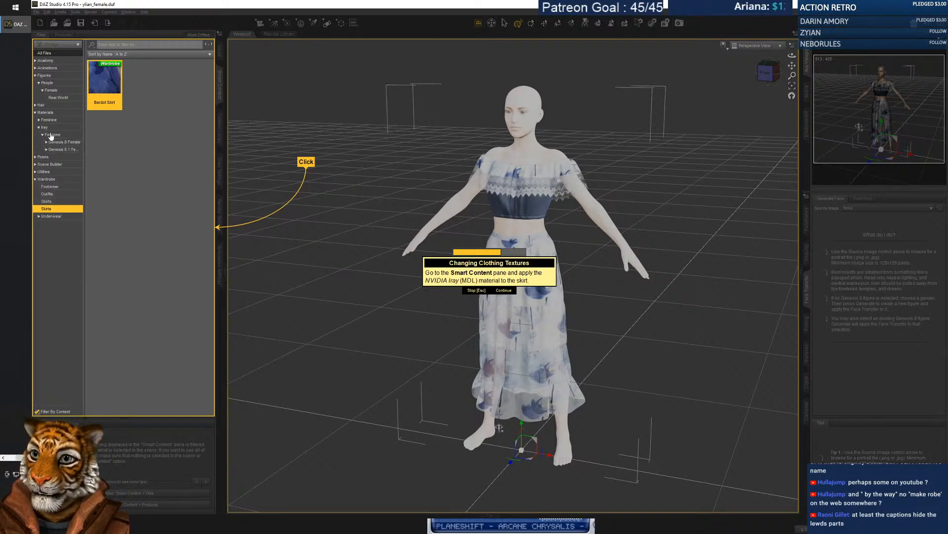
left_click(52, 135)
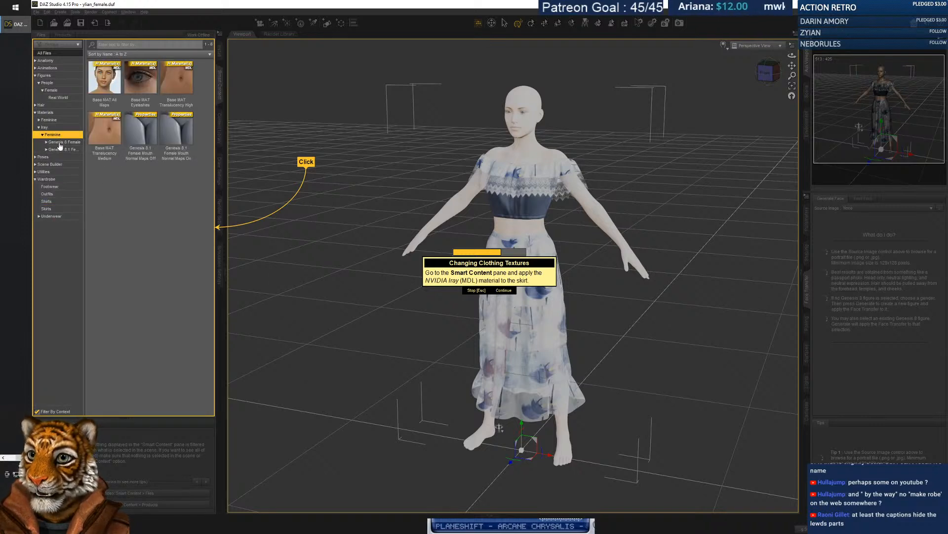
left_click(59, 143)
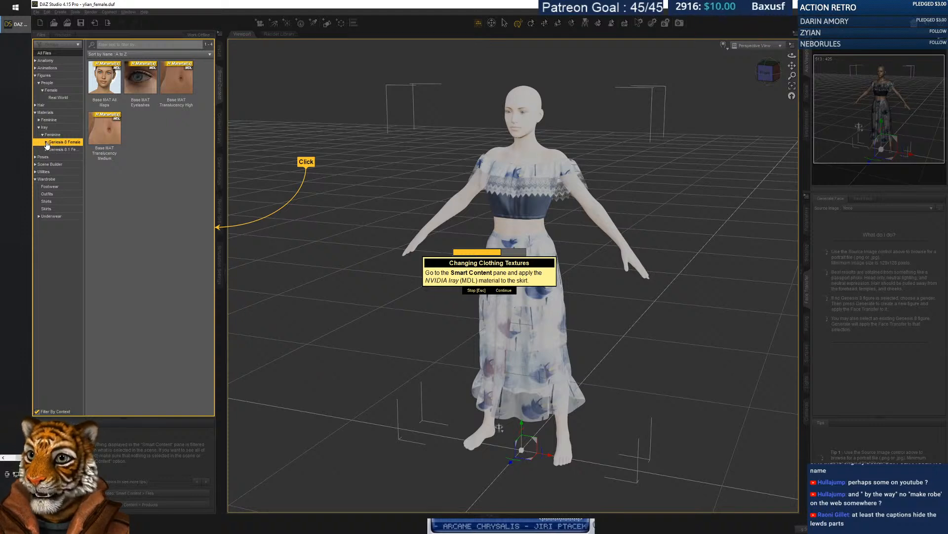
left_click(46, 143)
left_click(49, 172)
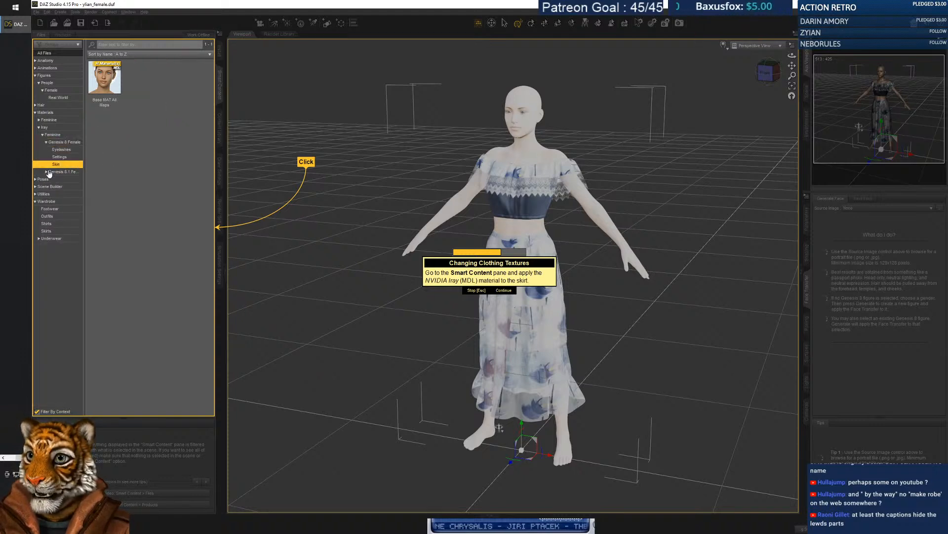
left_click(46, 172)
left_click(61, 164)
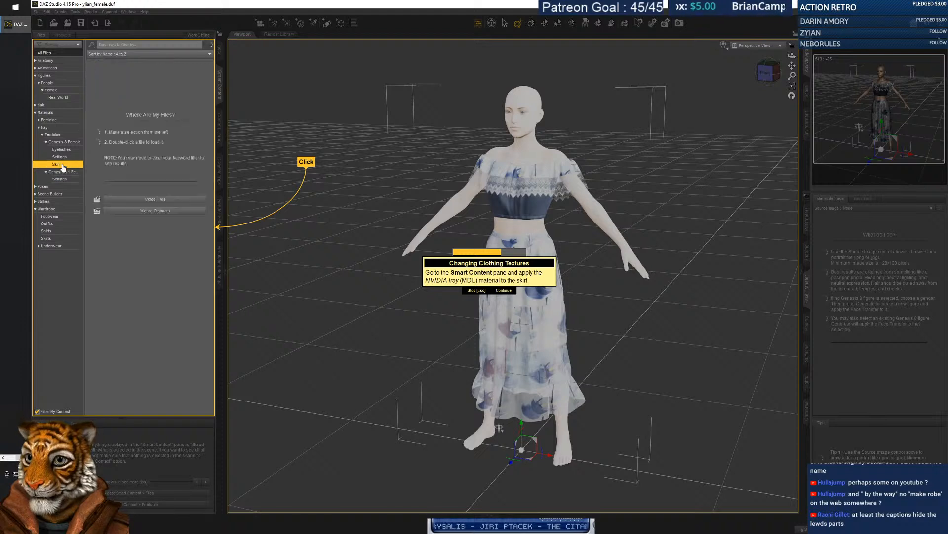
left_click(66, 157)
left_click(58, 142)
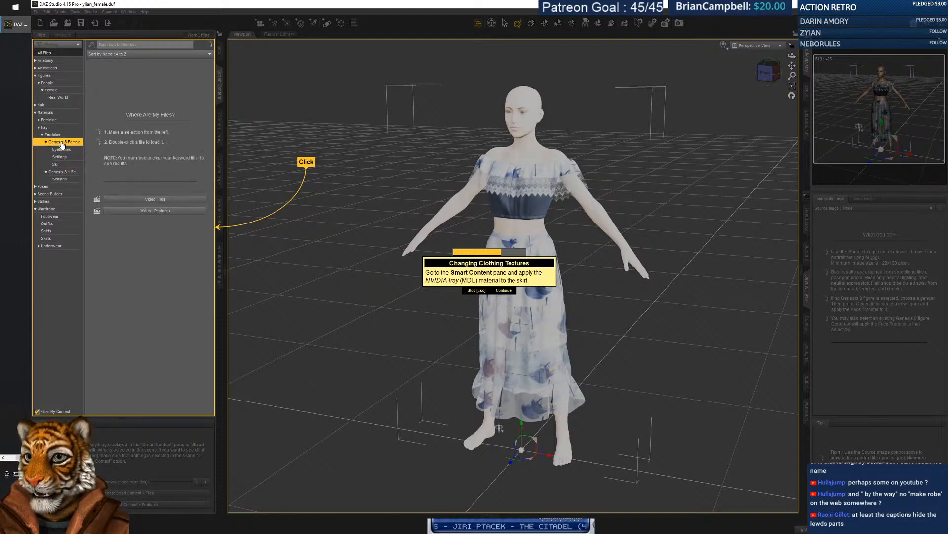
left_click(45, 127)
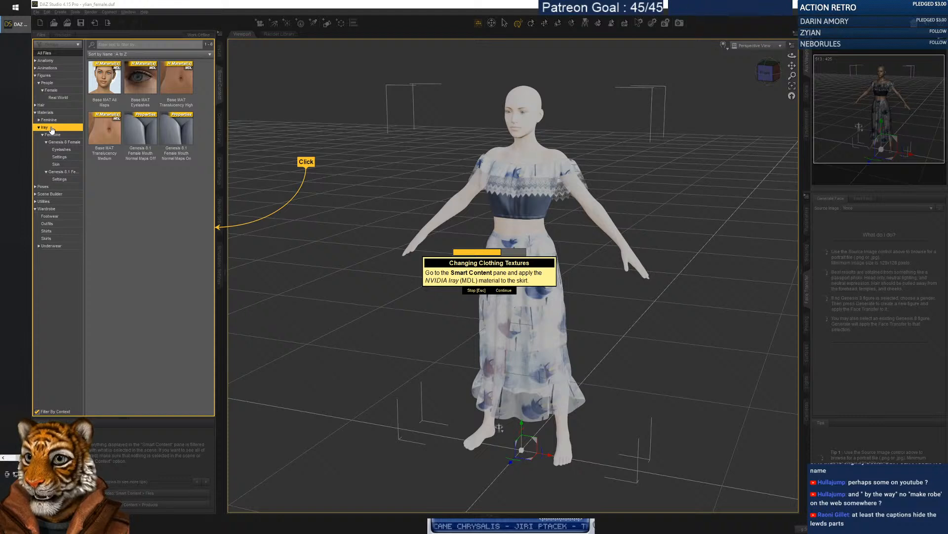
Look through the Iray Feminine eyelash, translucency, skin and settings presets without applying any.
left_click(38, 120)
left_click(53, 149)
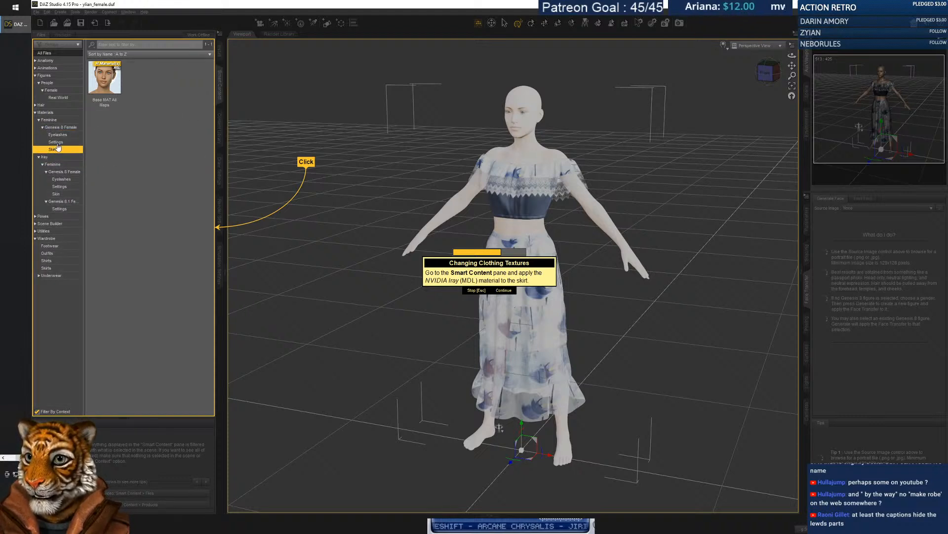
left_click(57, 143)
key("Up")
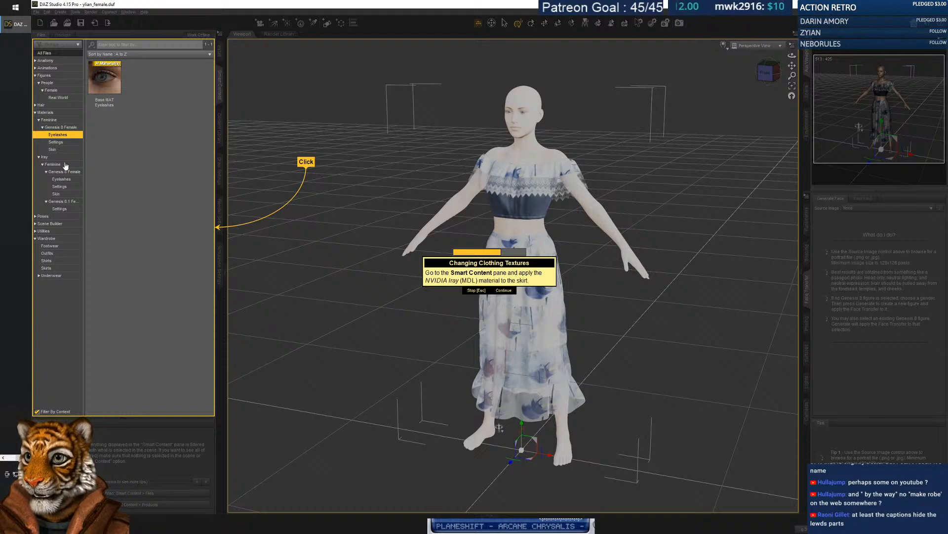
left_click(53, 164)
left_click(67, 178)
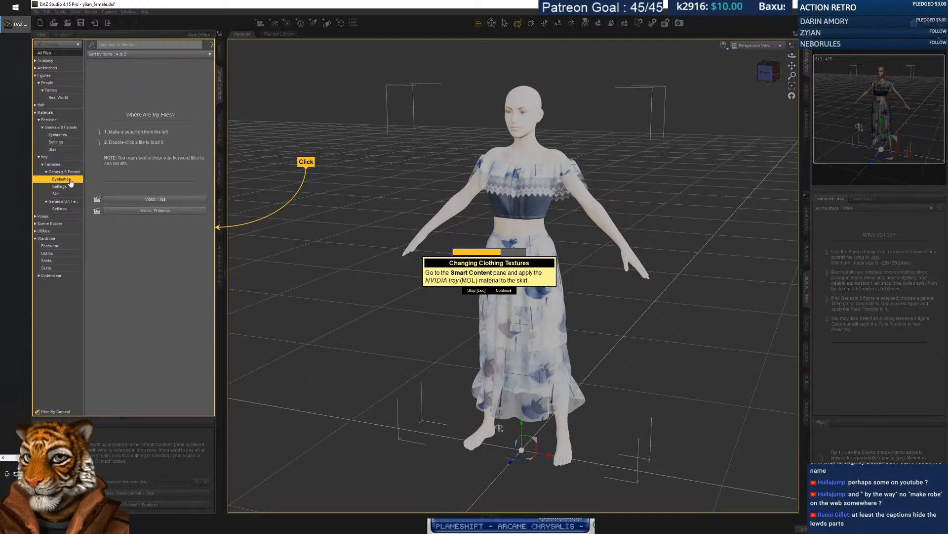
left_click(59, 186)
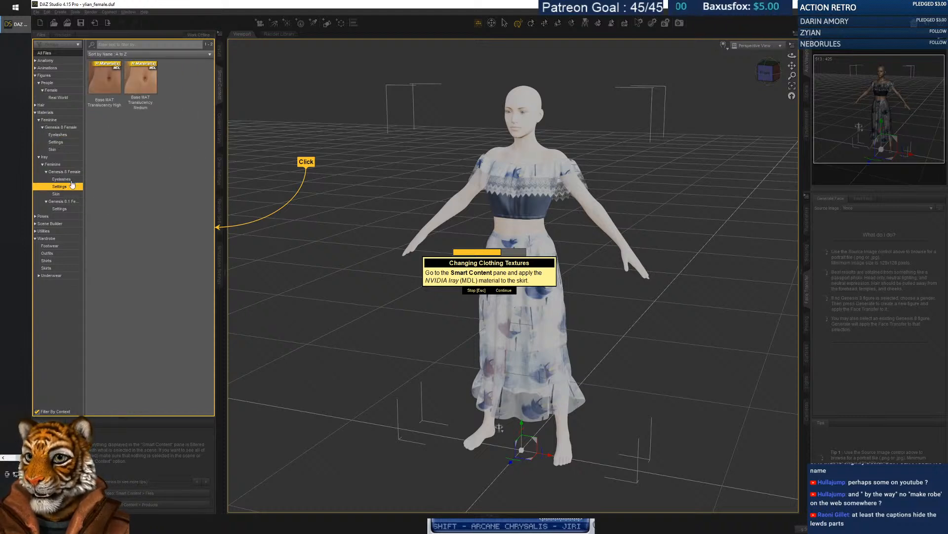
left_click(57, 194)
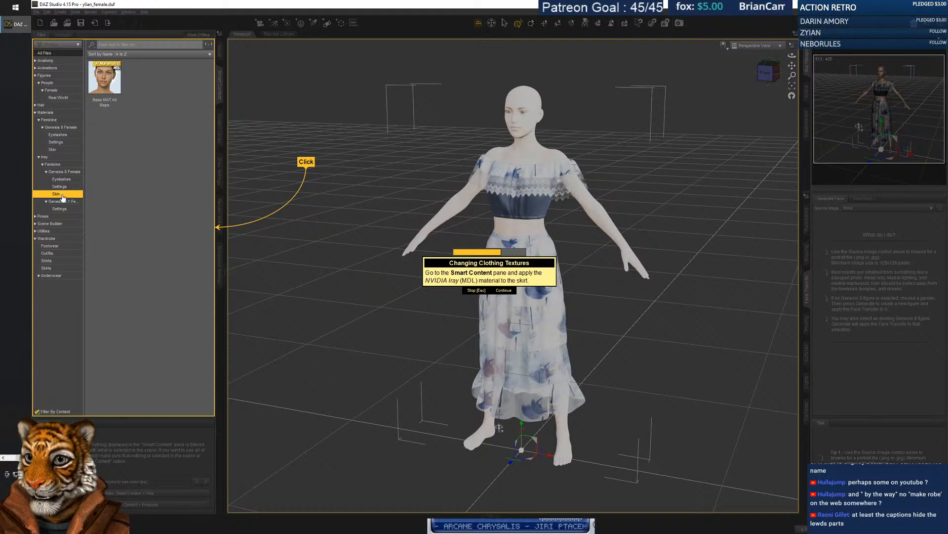
left_click(59, 208)
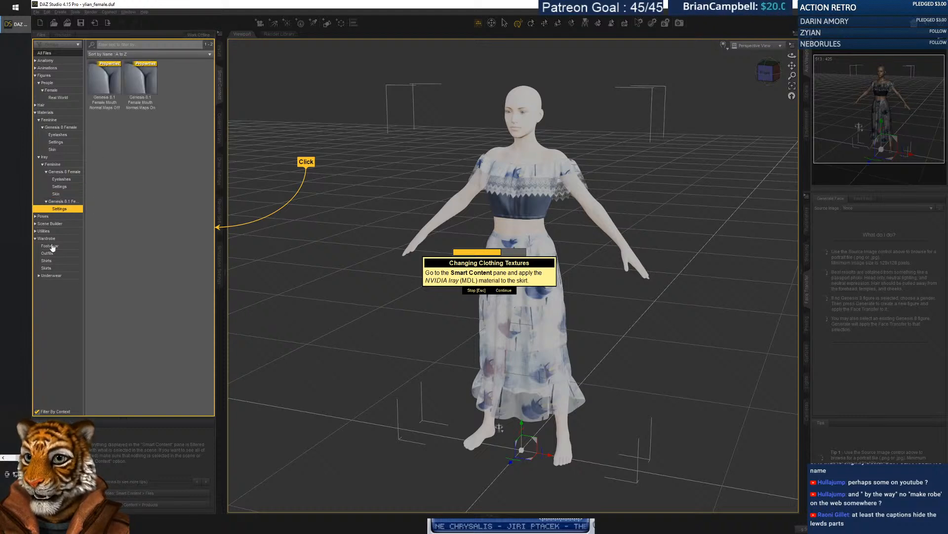
Reselect the Bardot Top under Wardrobe > Shirts and skip the tutorial to the hair-loading step.
left_click(52, 270)
left_click(53, 261)
left_click(111, 93)
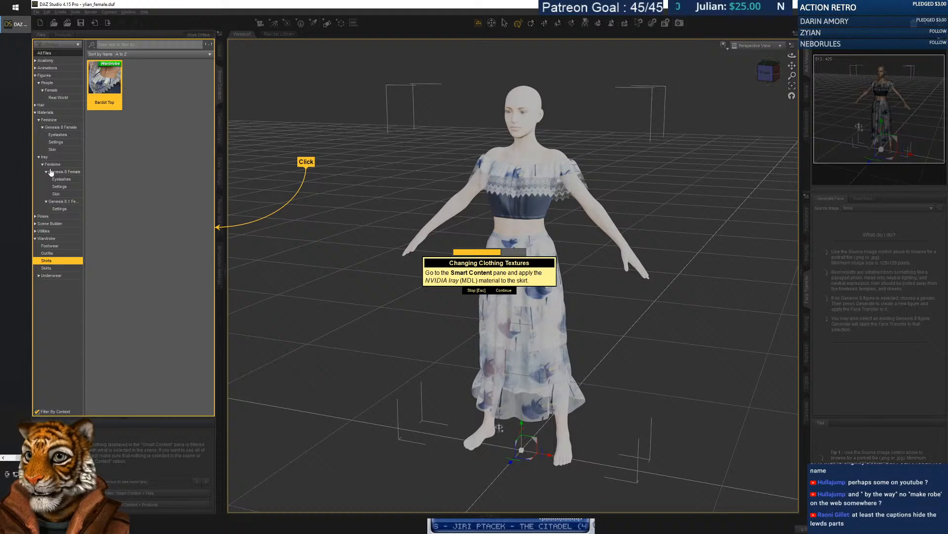
left_click(505, 291)
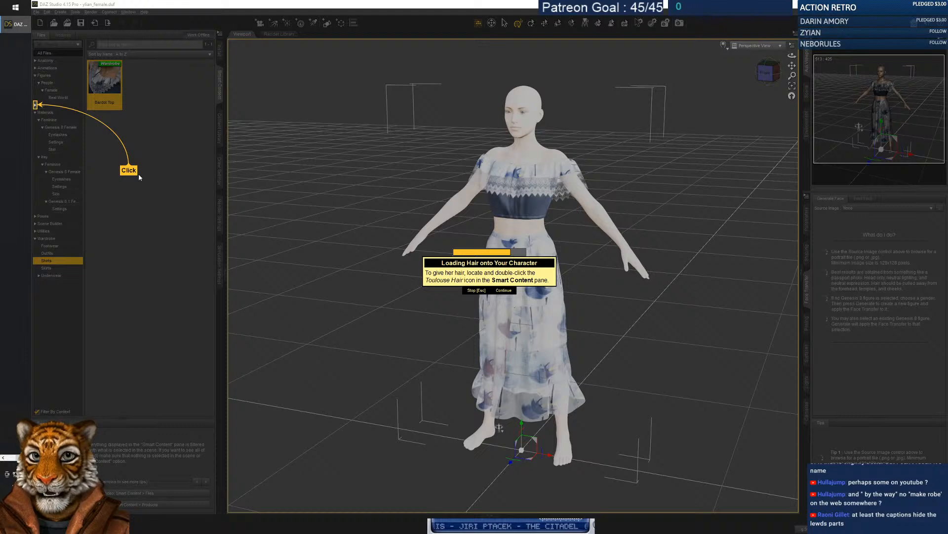
Load the short Toulouse Hair from Hair > Short onto the figure and save the scene.
left_click(35, 105)
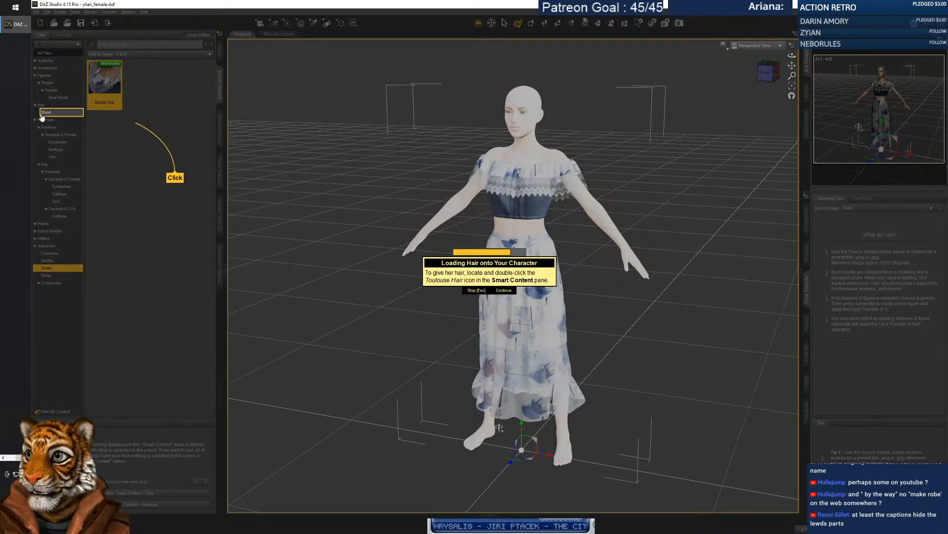
left_click(47, 112)
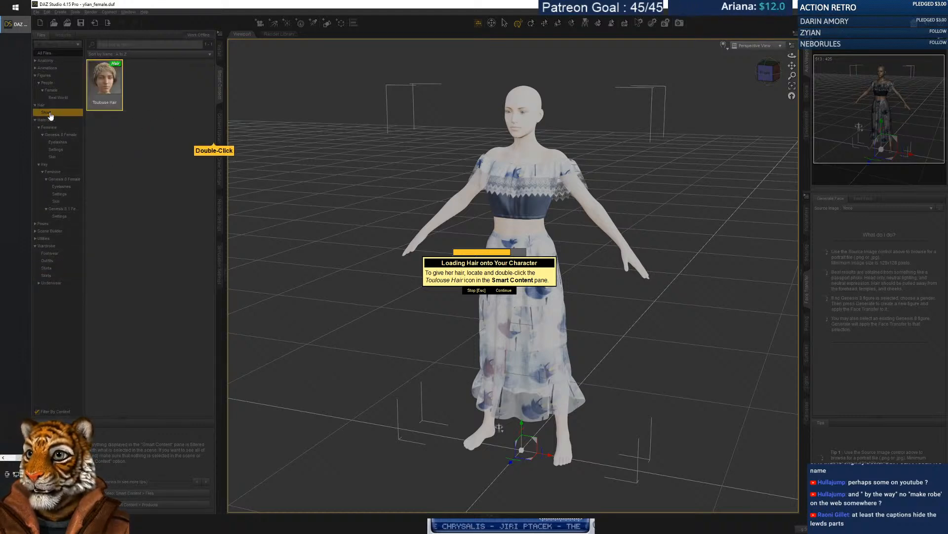
double_click(108, 88)
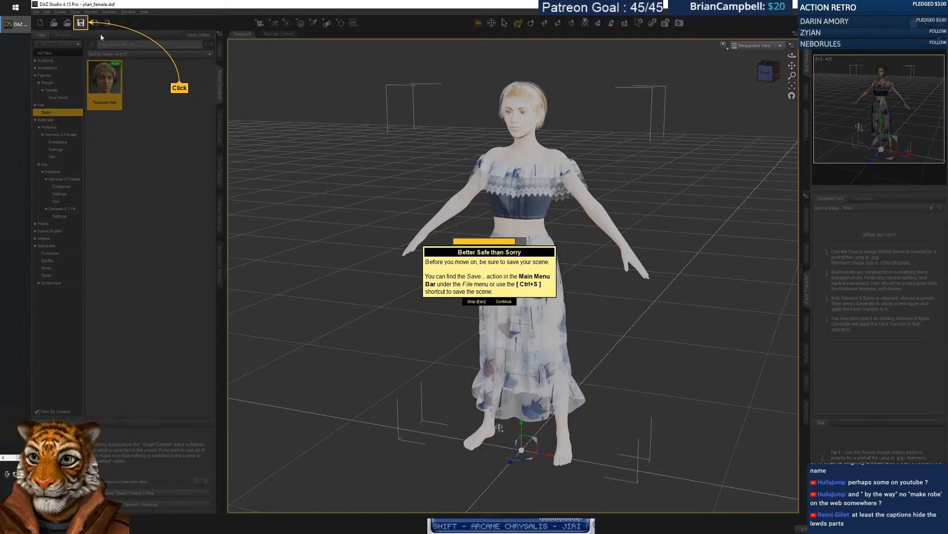
left_click(81, 23)
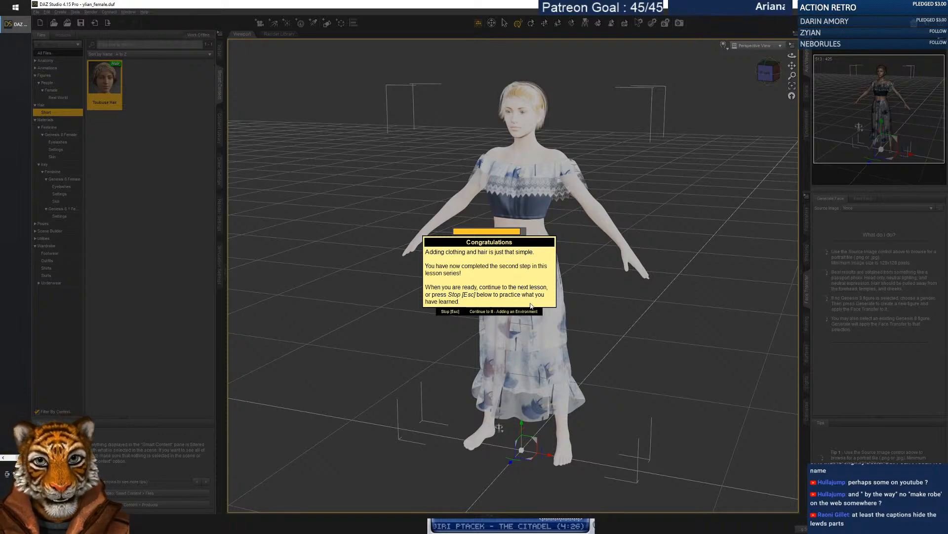
Advance to the Adding an Environment lesson, then select the figure's head and zoom in.
left_click(484, 313)
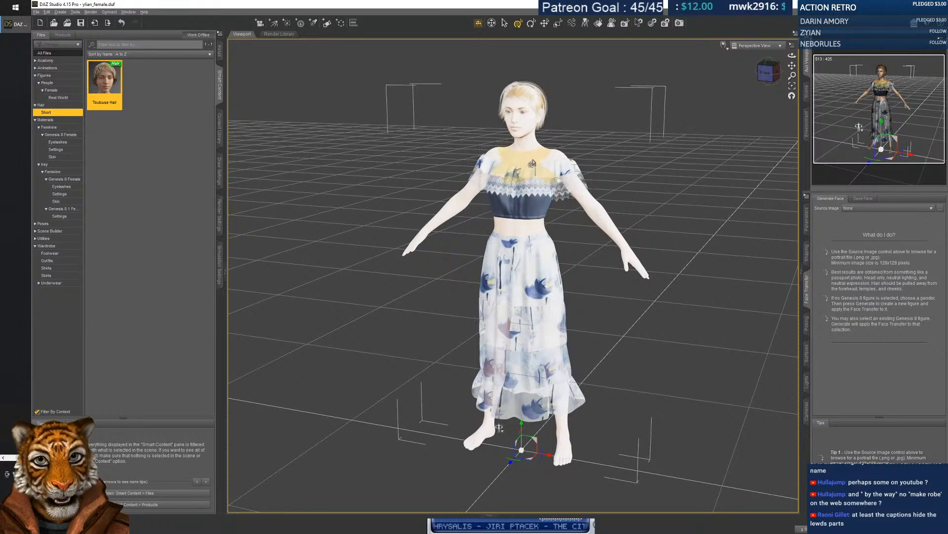
left_click(529, 116)
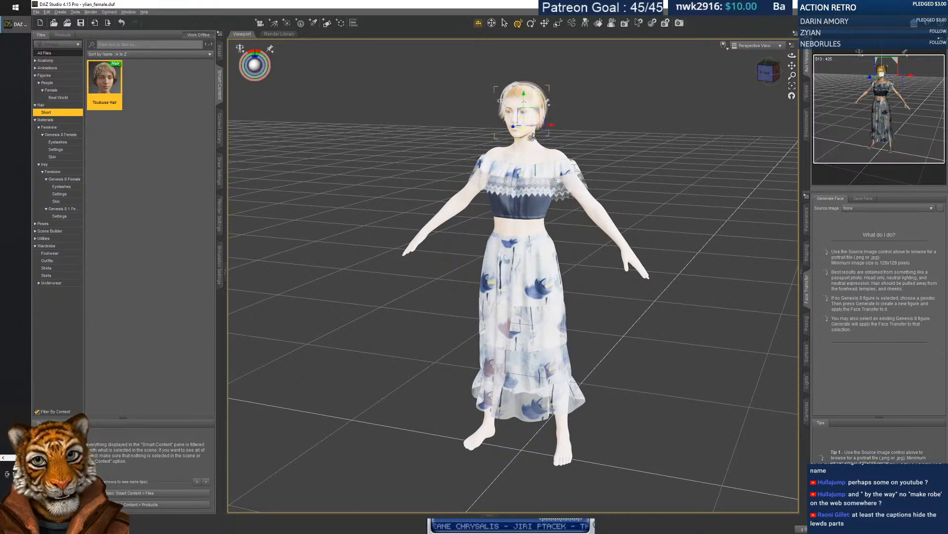
scroll(518, 131, "up", 3)
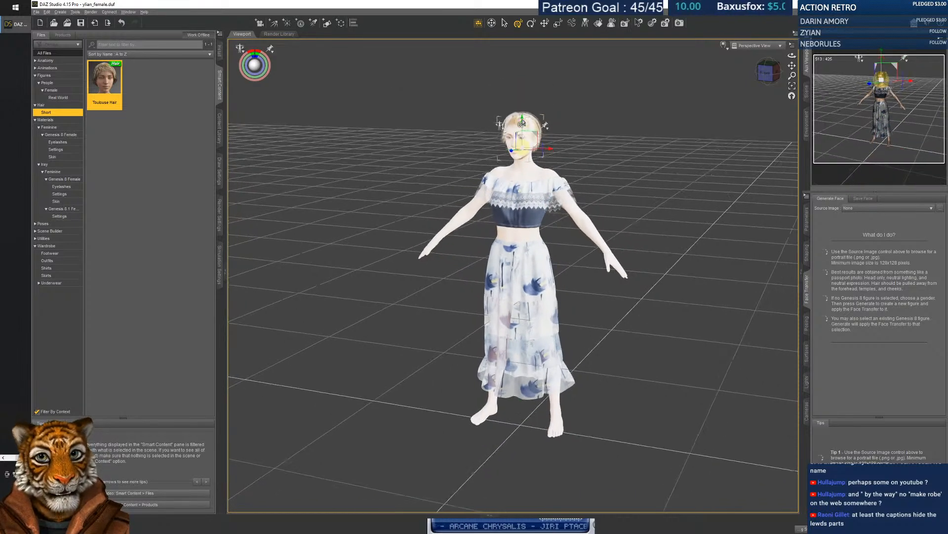
scroll(518, 131, "up", 4)
scroll(517, 133, "down", 3)
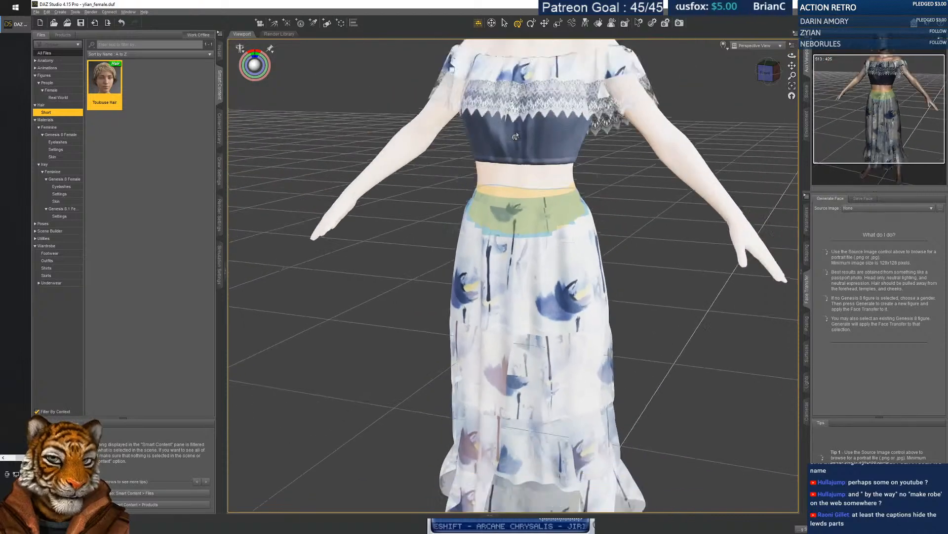
Deselect the head, zoom in and out on the figure, and switch to the Universal tool.
left_click(590, 228)
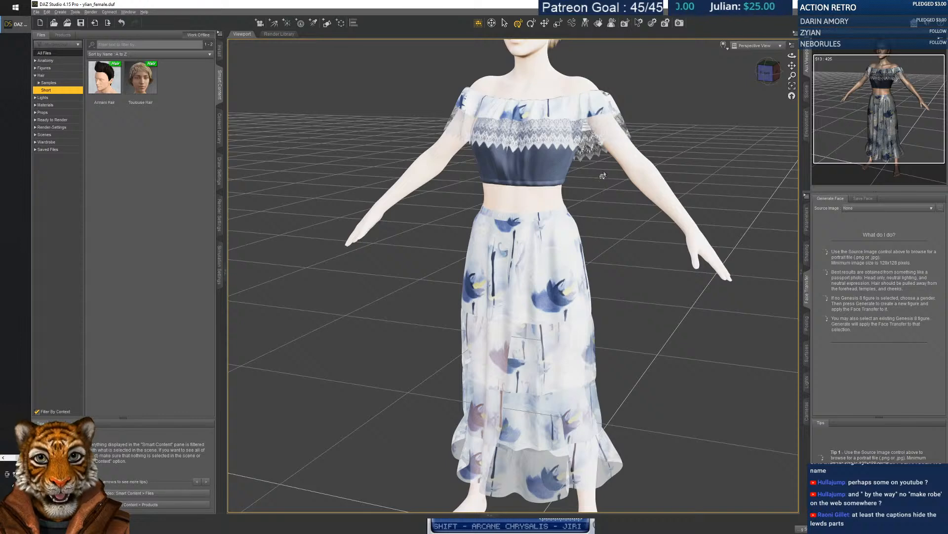
scroll(516, 158, "up", 3)
scroll(518, 173, "down", 5)
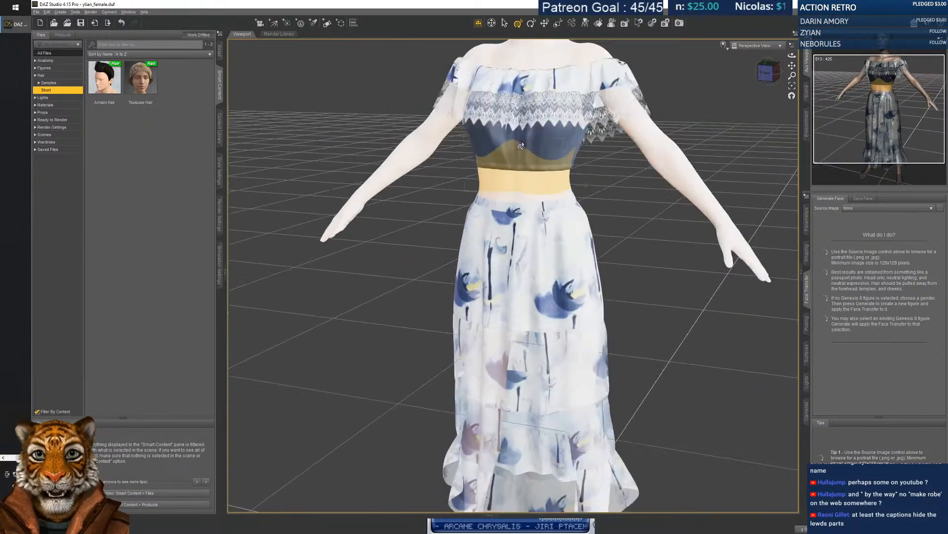
scroll(521, 144, "down", 1)
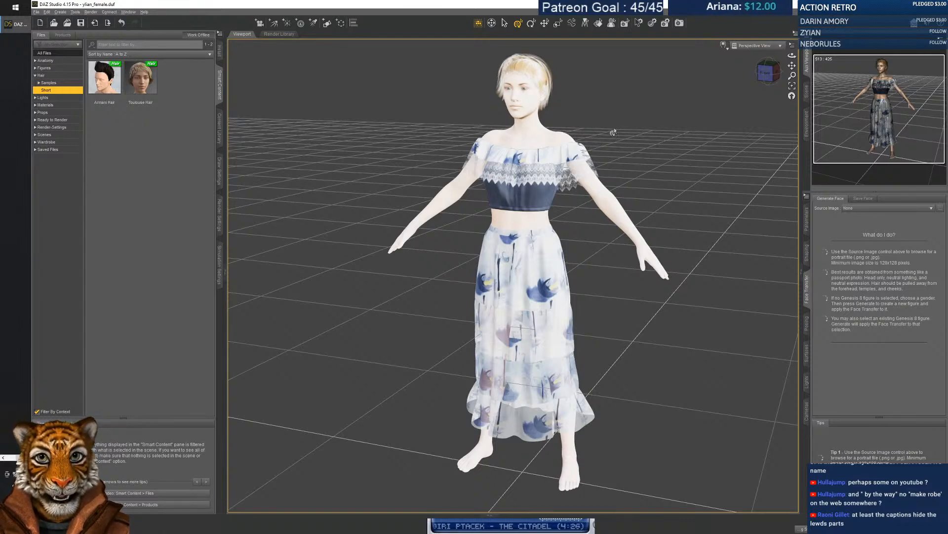
left_click(492, 24)
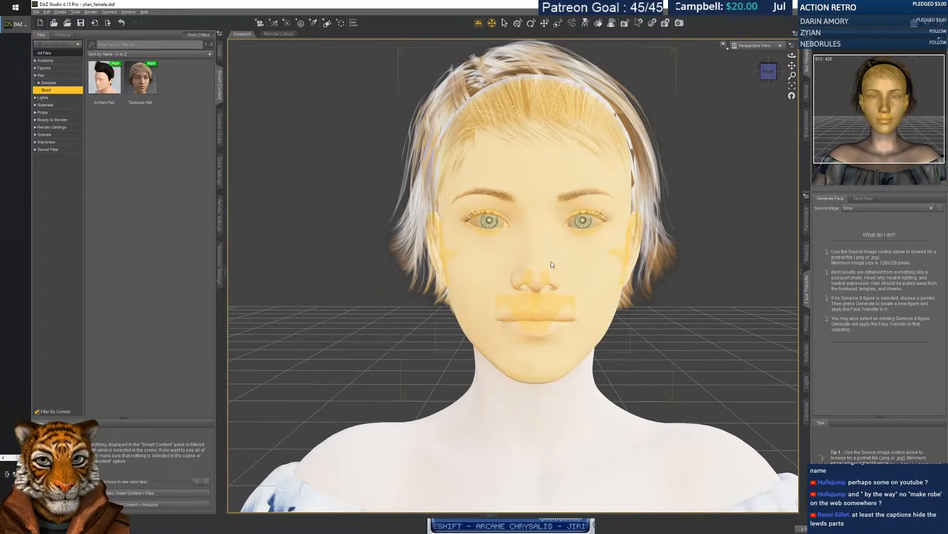
Orbit, pan and zoom around the short hair and off-shoulder top, ending on a front upper-body view.
scroll(514, 276, "down", 6)
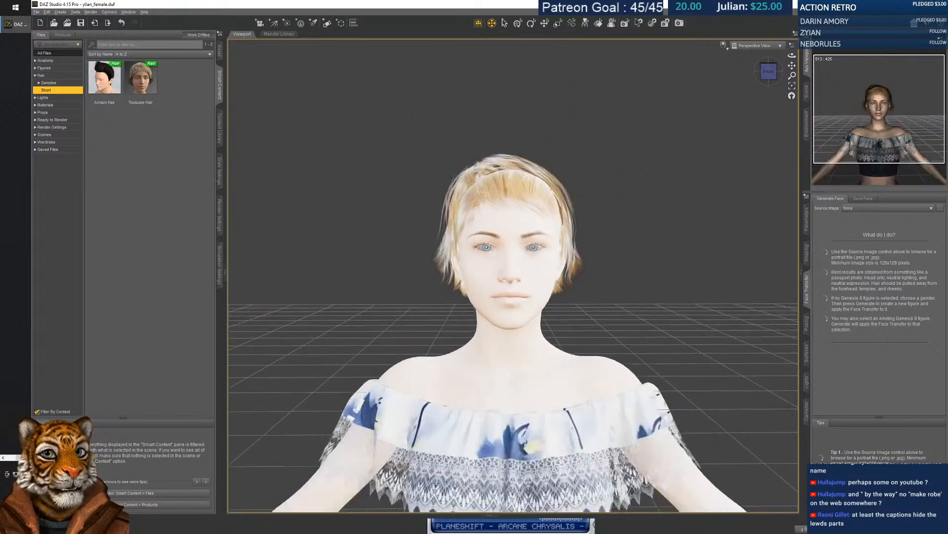
middle_click_drag(513, 276, 444, 282)
scroll(513, 275, "up", 3)
scroll(514, 276, "up", 4)
scroll(513, 275, "up", 3)
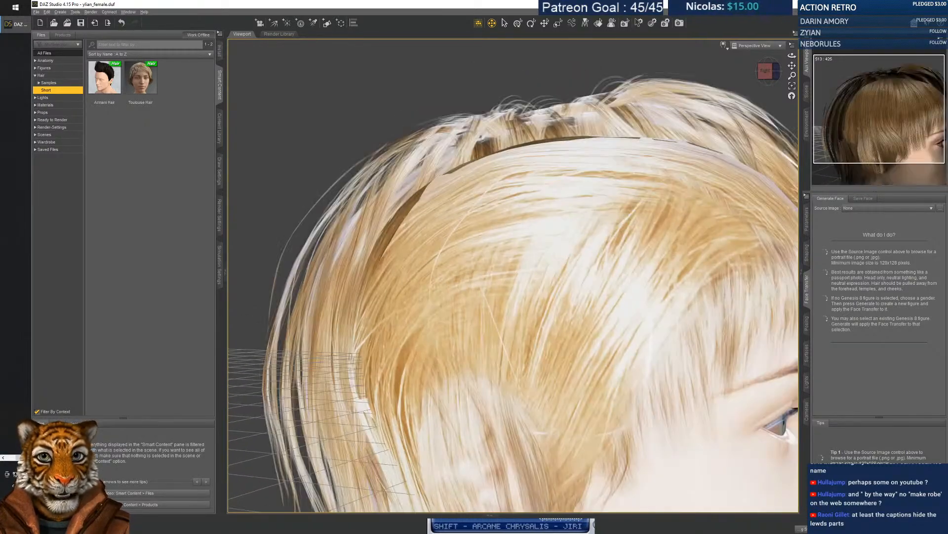
scroll(513, 276, "down", 7)
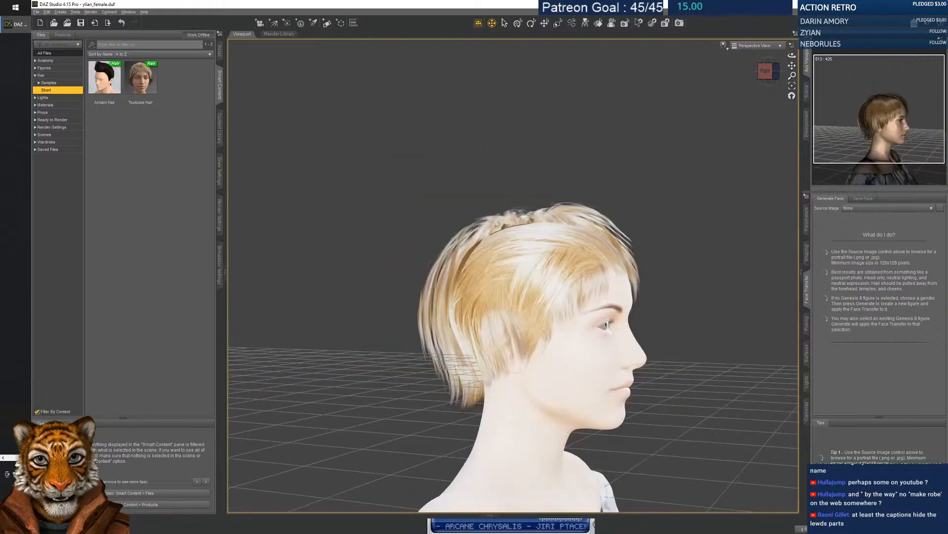
middle_click_drag(514, 275, 424, 99)
middle_click_drag(544, 286, 561, 339)
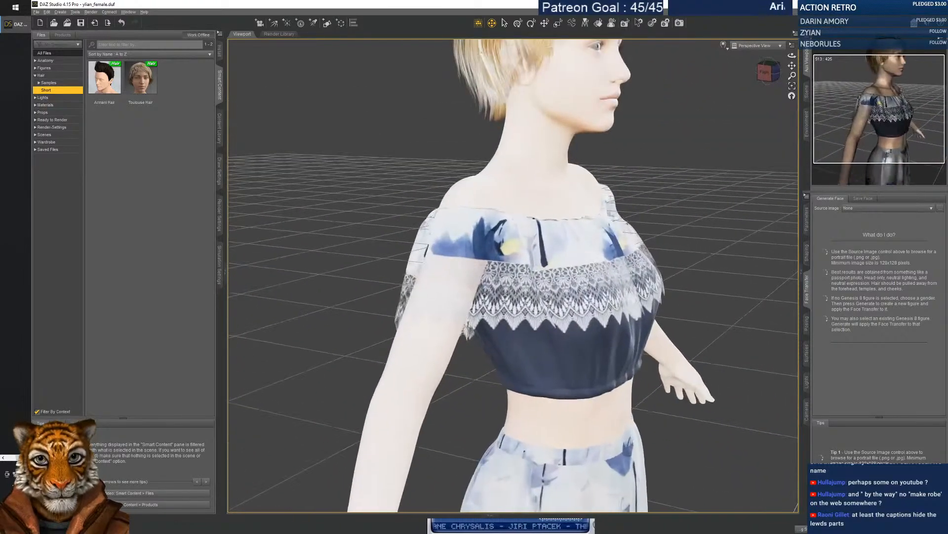
scroll(561, 338, "up", 3)
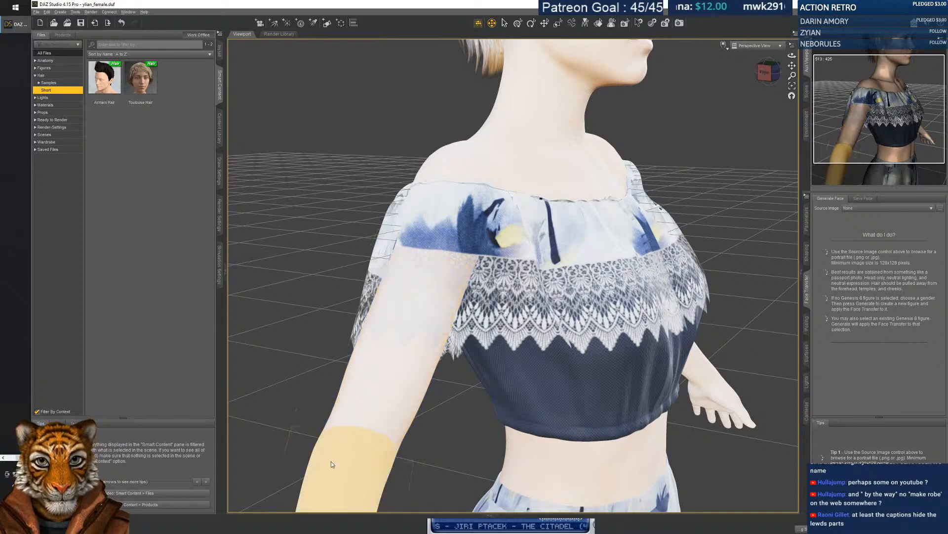
scroll(582, 232, "down", 3)
middle_click_drag(583, 232, 494, 247)
scroll(513, 247, "up", 5)
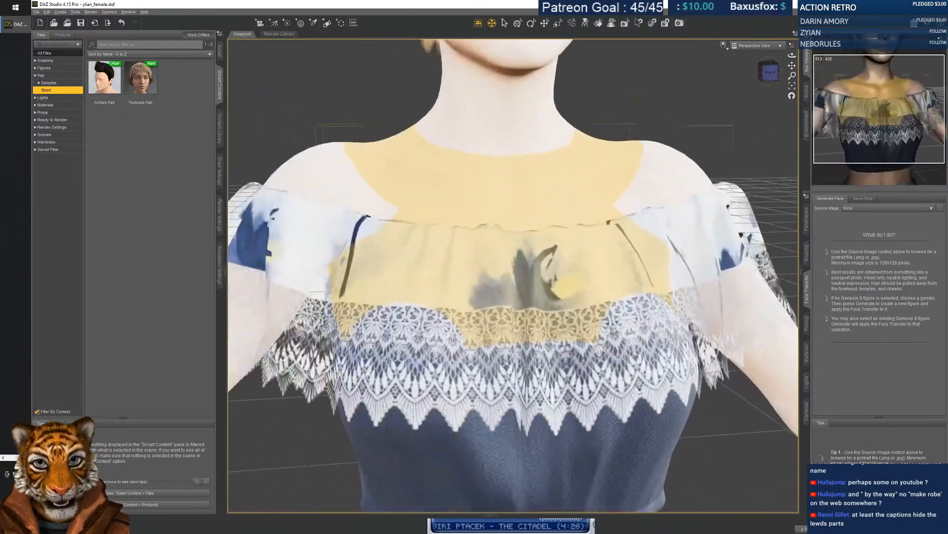
scroll(514, 247, "down", 5)
middle_click_drag(612, 213, 641, 203)
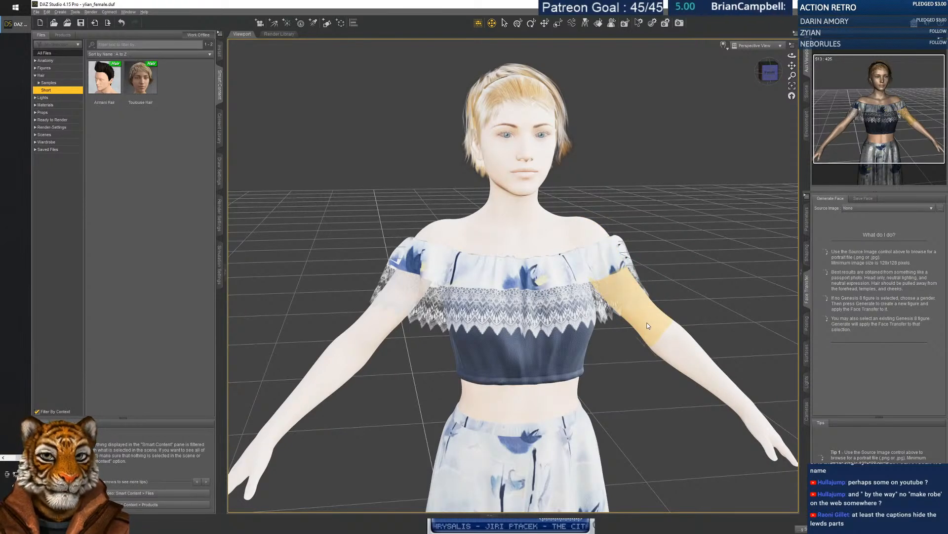
Switch the viewport draw style to Wireframe.
left_click(747, 45)
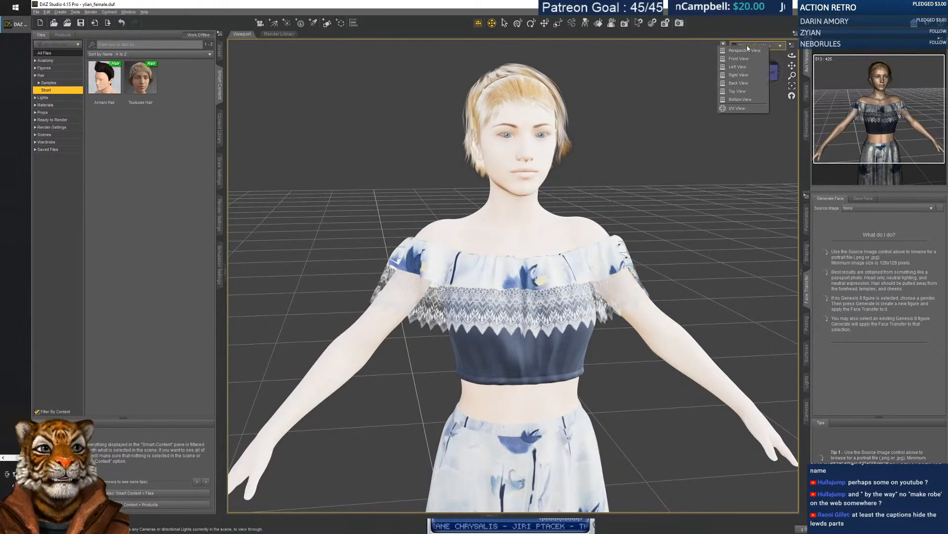
left_click(724, 45)
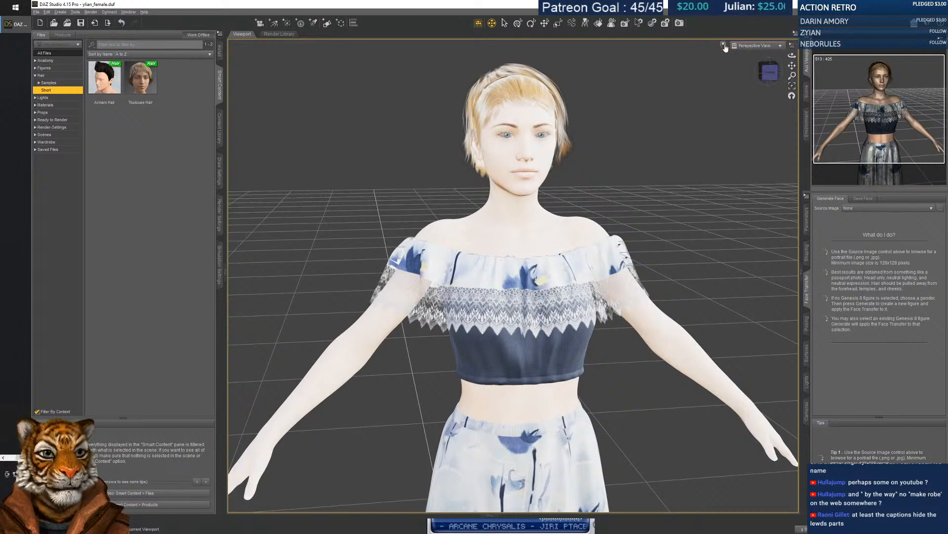
left_click(711, 67)
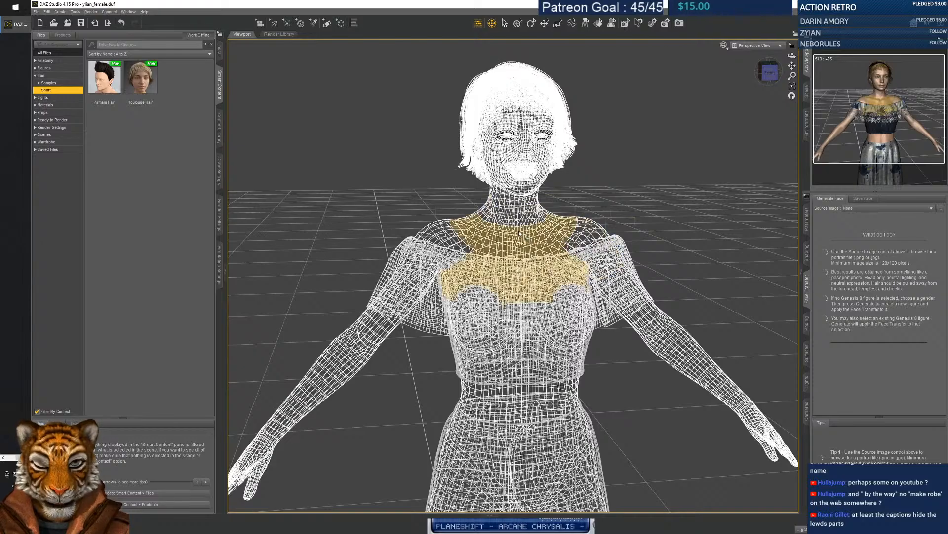
Orbit to the figure's right side and zoom in on the wireframe torso.
scroll(545, 263, "up", 3)
scroll(544, 263, "down", 5)
right_click_drag(544, 263, 569, 263)
middle_click_drag(568, 263, 625, 277)
right_click_drag(625, 277, 677, 272)
middle_click_drag(677, 271, 751, 276)
right_click_drag(691, 316, 657, 316)
middle_click_drag(657, 316, 597, 240)
scroll(568, 197, "up", 2)
right_click_drag(597, 240, 622, 237)
middle_click_drag(622, 237, 667, 182)
Inspect the wireframe hand and legs, turning so the hand separates from the body.
middle_click_drag(568, 345, 617, 213)
scroll(618, 213, "up", 3)
right_click_drag(617, 213, 676, 232)
scroll(676, 232, "down", 3)
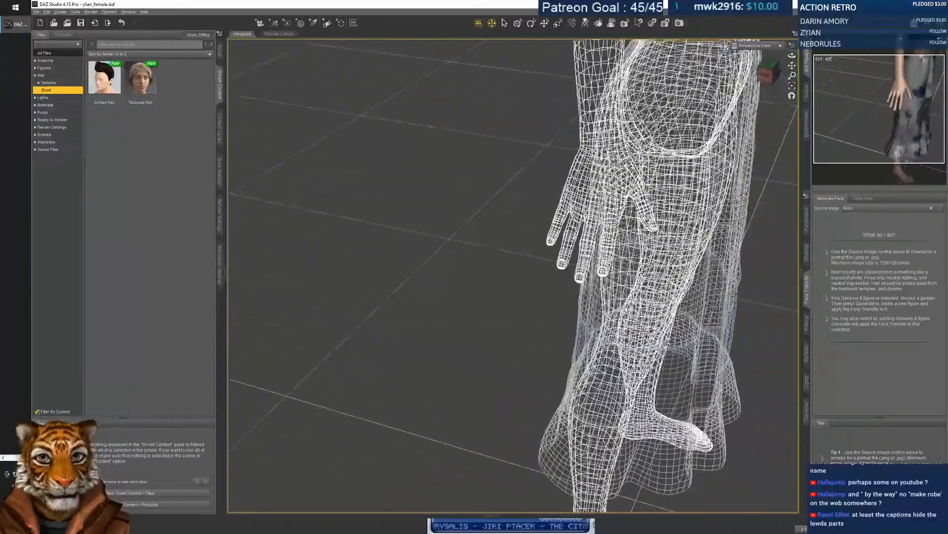
middle_click_drag(677, 232, 603, 287)
right_click_drag(602, 287, 514, 277)
middle_click_drag(514, 277, 731, 326)
scroll(731, 326, "up", 3)
scroll(514, 275, "up", 3)
middle_click_drag(514, 275, 581, 269)
scroll(581, 270, "down", 6)
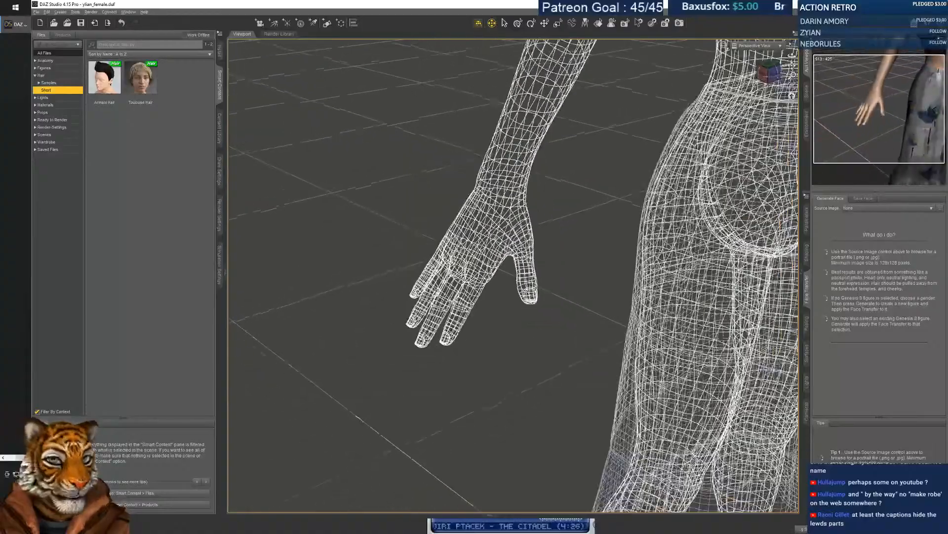
scroll(581, 269, "down", 5)
Orbit back to the front and recentre the wireframe head and torso.
right_click_drag(580, 269, 459, 269)
middle_click_drag(460, 270, 583, 412)
scroll(513, 276, "up", 8)
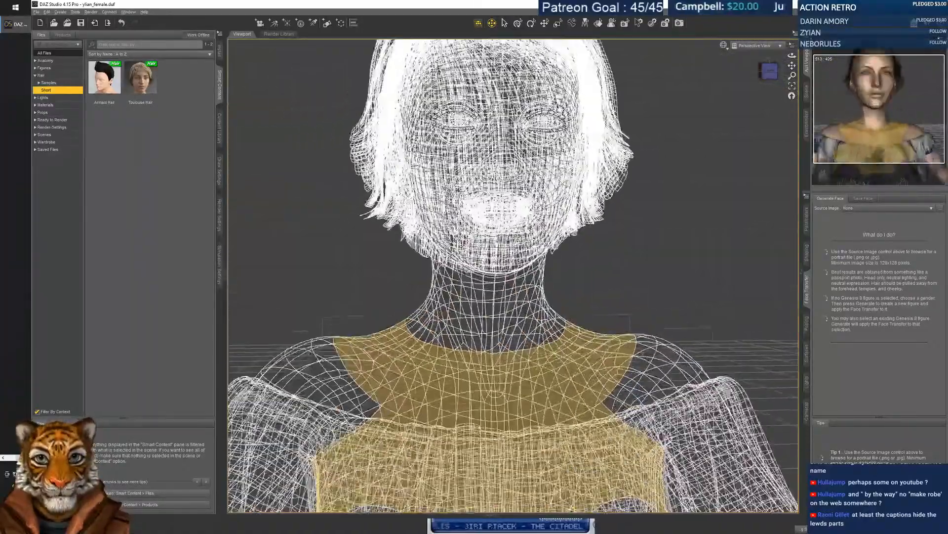
scroll(512, 276, "down", 5)
middle_click_drag(513, 296, 505, 247)
scroll(513, 272, "up", 4)
scroll(513, 272, "down", 5)
scroll(513, 271, "up", 1)
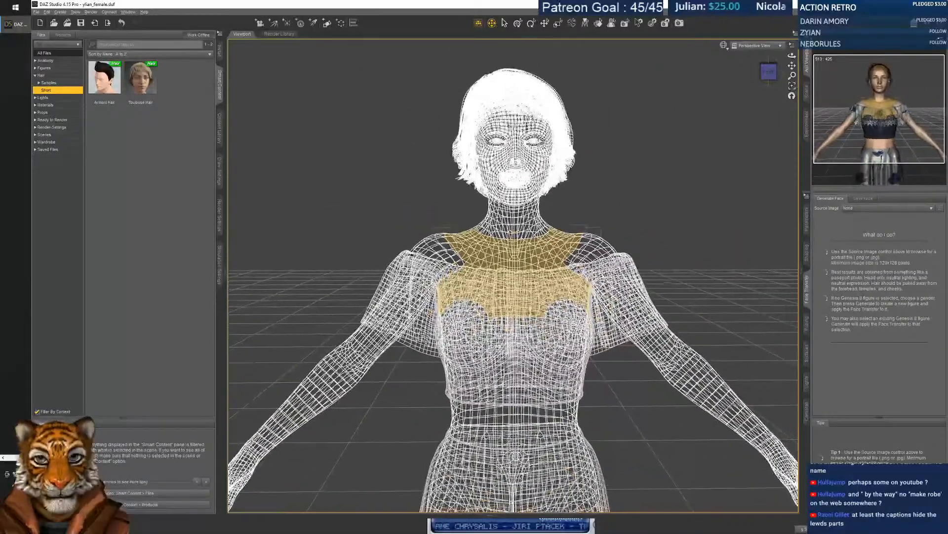
Show the figure as Solid Bounding Box, then as Wire Bounding Box.
left_click(724, 45)
left_click(724, 57)
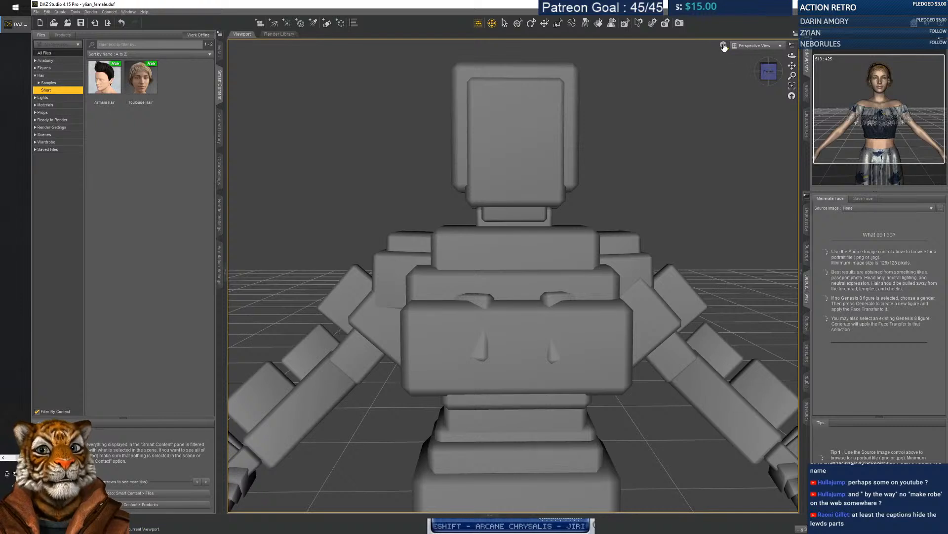
left_click(724, 46)
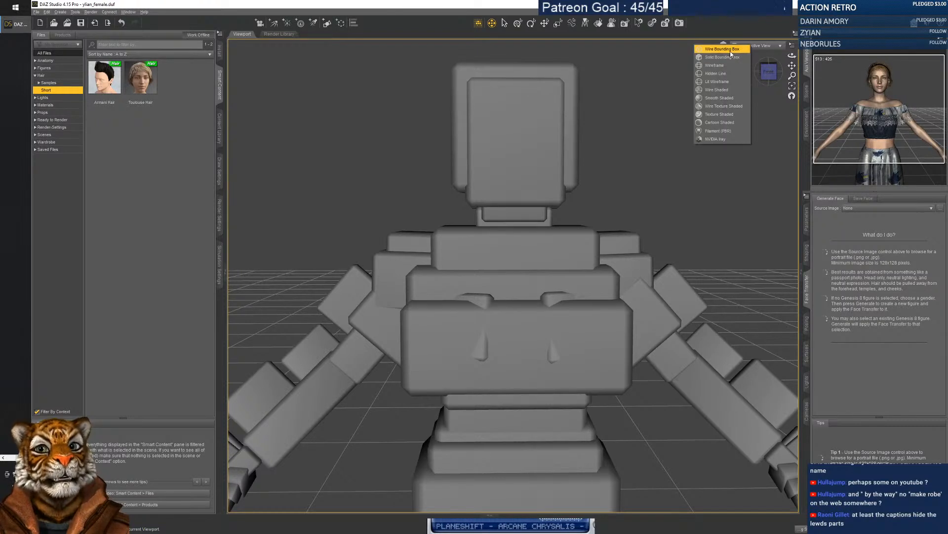
left_click(731, 49)
Switch the draw style to Texture Shaded, then to Smooth Shaded.
left_click(725, 47)
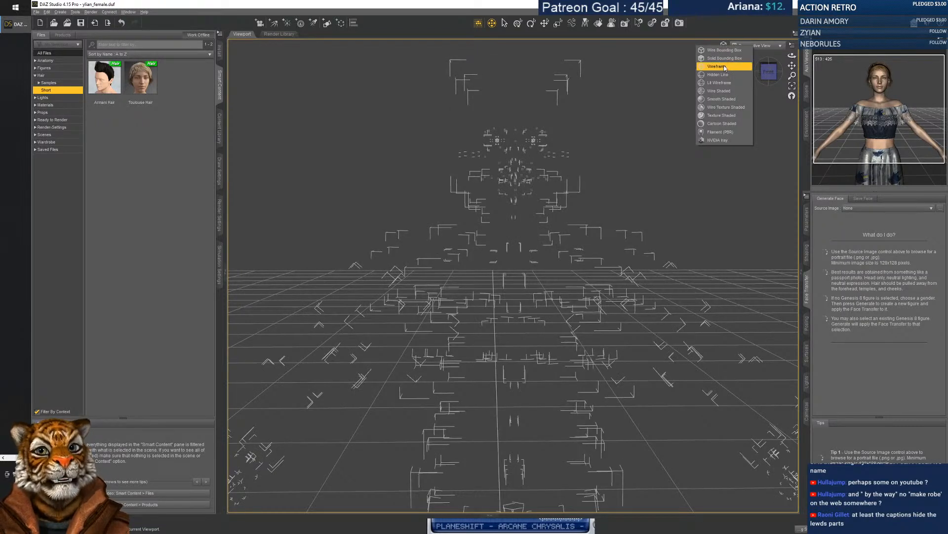
left_click(722, 116)
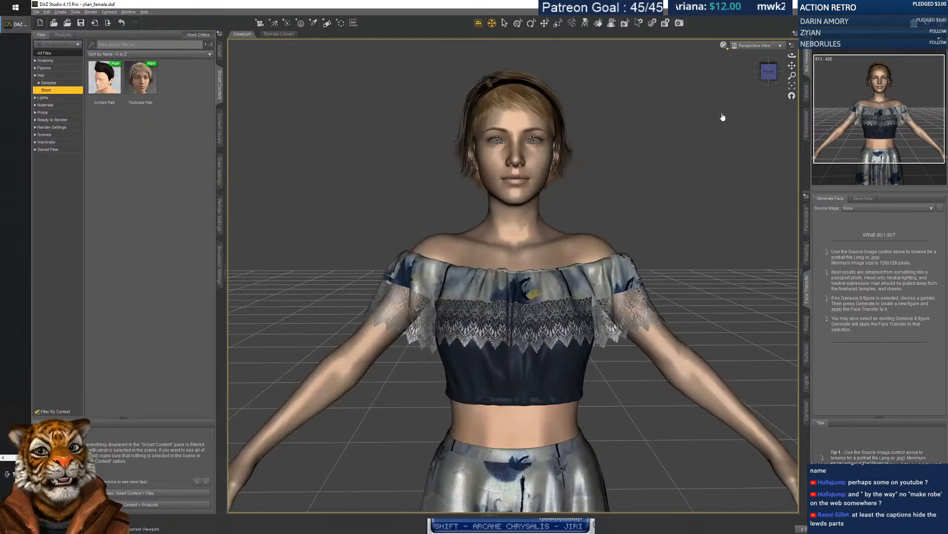
left_click(724, 46)
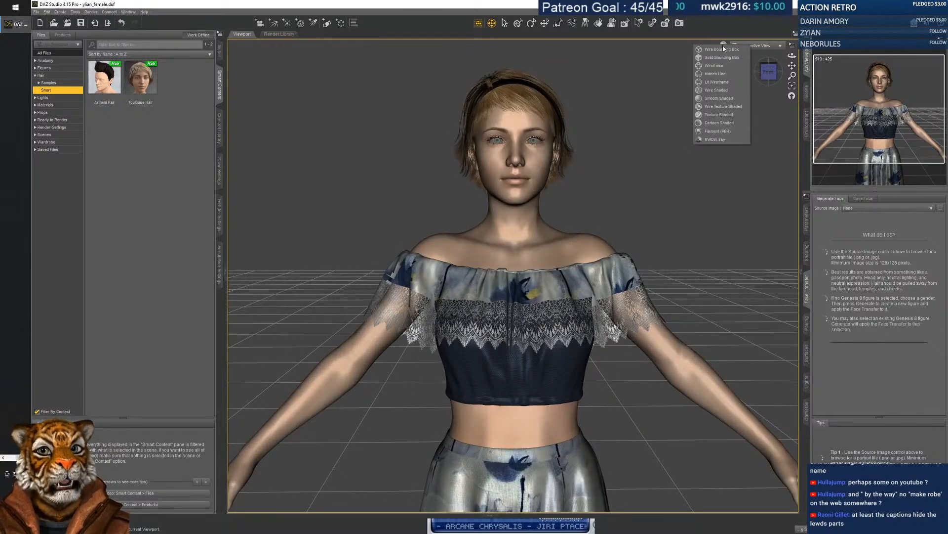
left_click(723, 99)
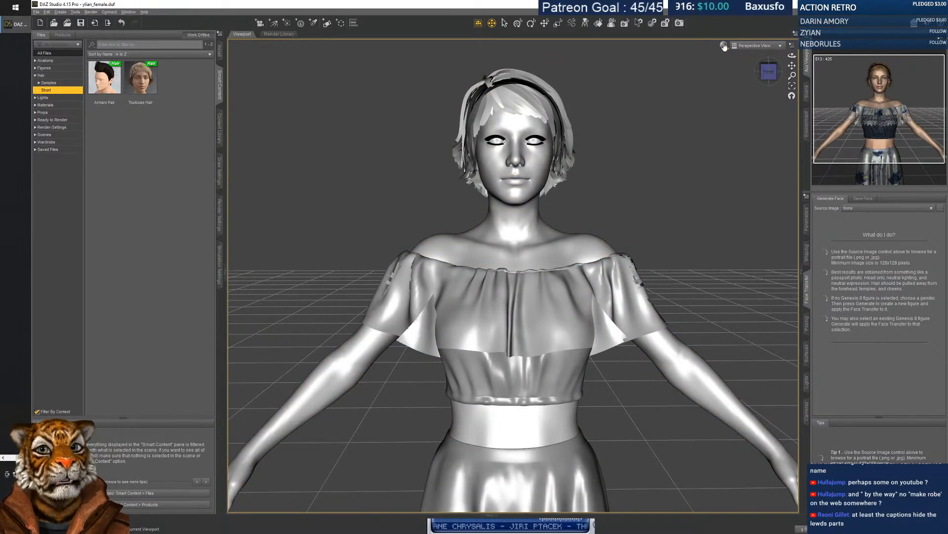
Try Cartoon Shaded, then return to Texture Shaded display.
left_click(723, 45)
left_click(719, 121)
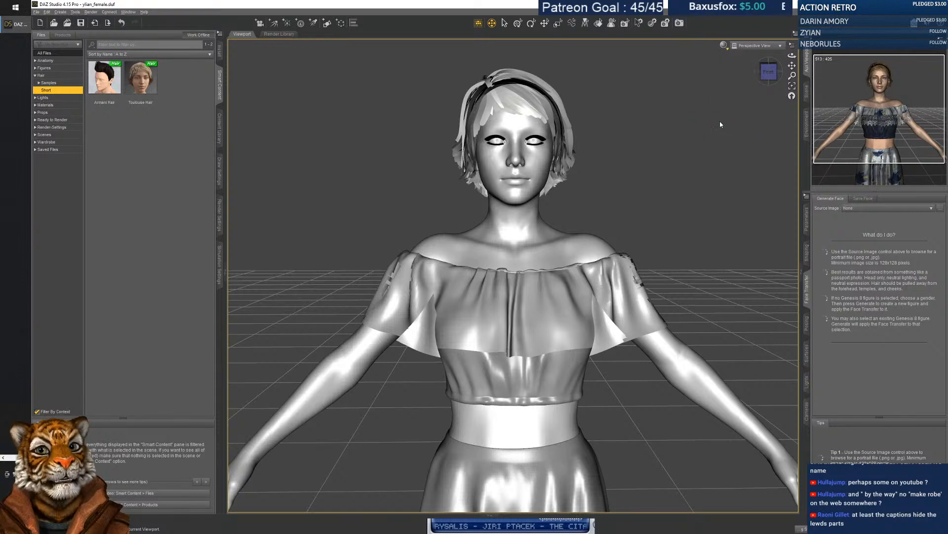
left_click(723, 46)
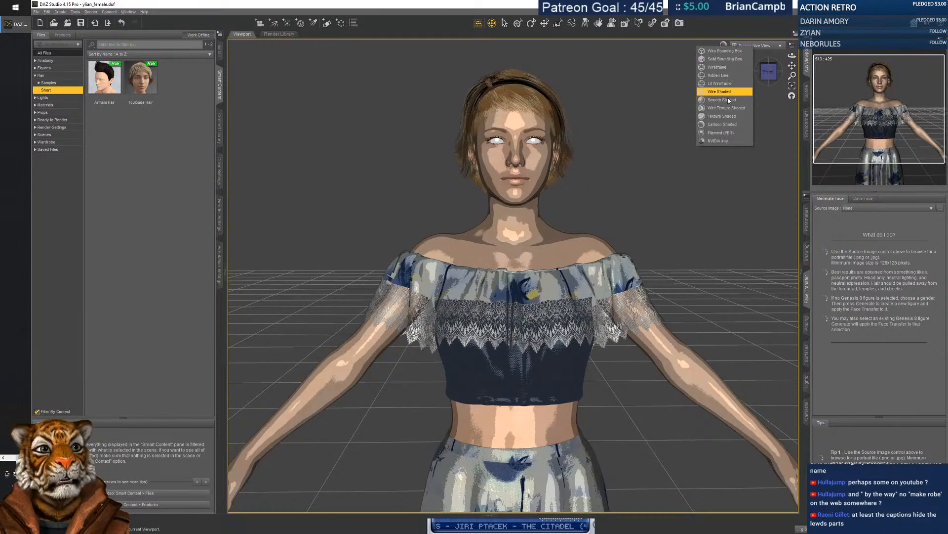
left_click(719, 117)
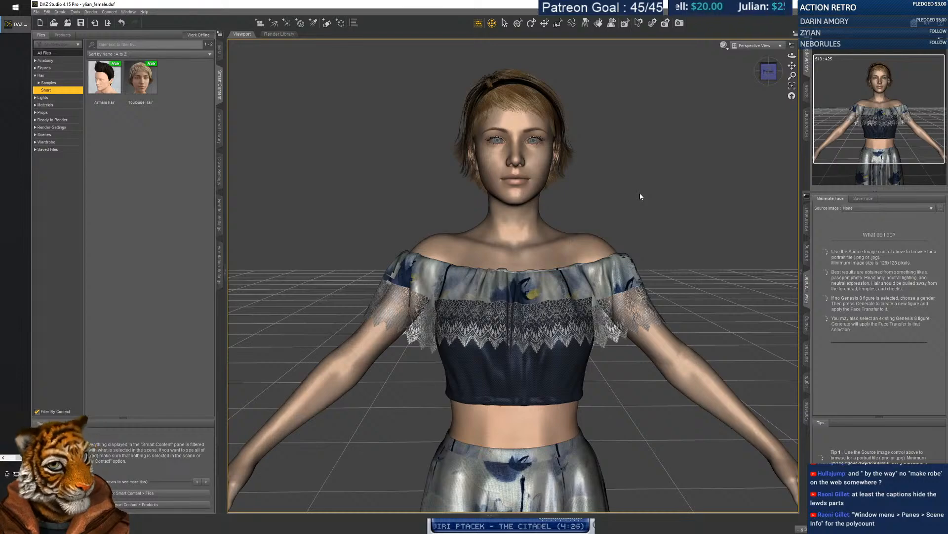
mouse_move(574, 195)
middle_mouse_down()
mouse_move(566, 195)
mouse_move(627, 196)
mouse_move(528, 200)
mouse_move(573, 199)
middle_mouse_up()
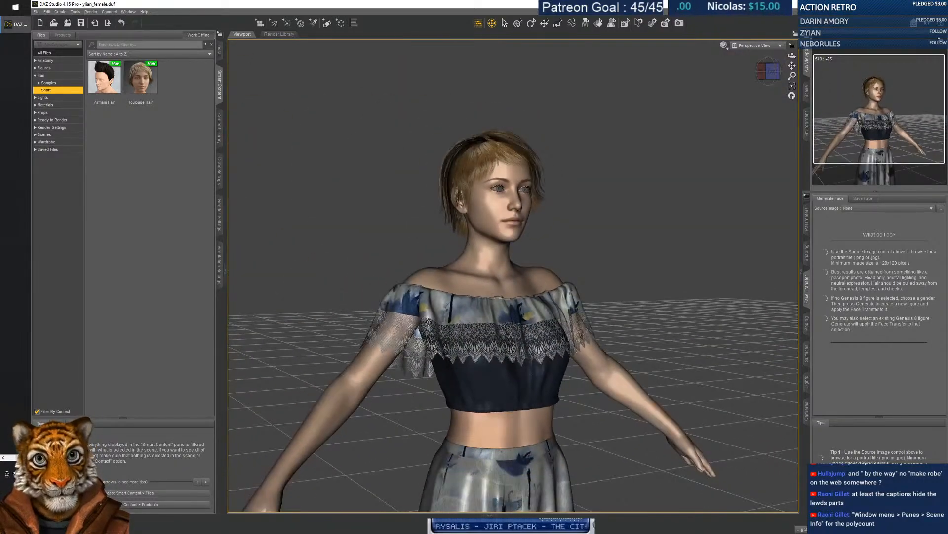
scroll(513, 276, "up", 3)
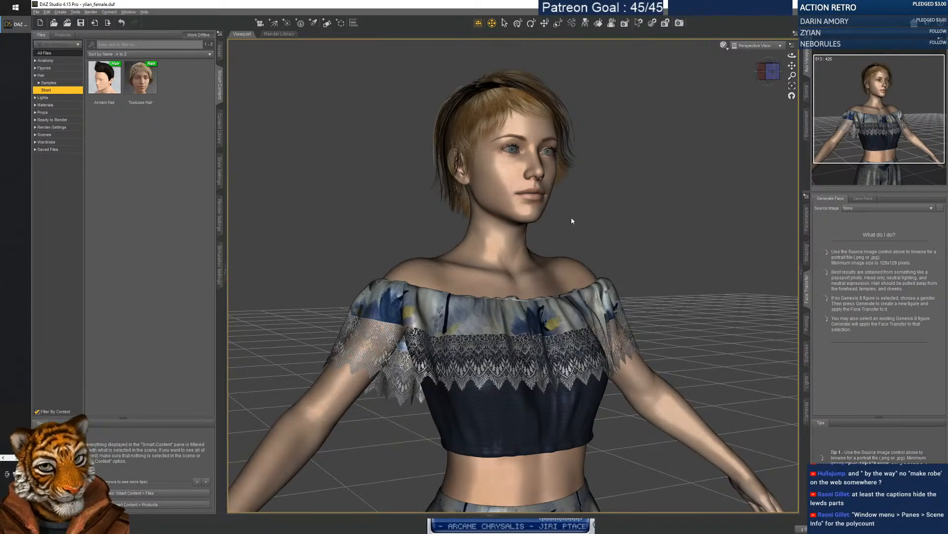
middle_click_drag(571, 217, 520, 264)
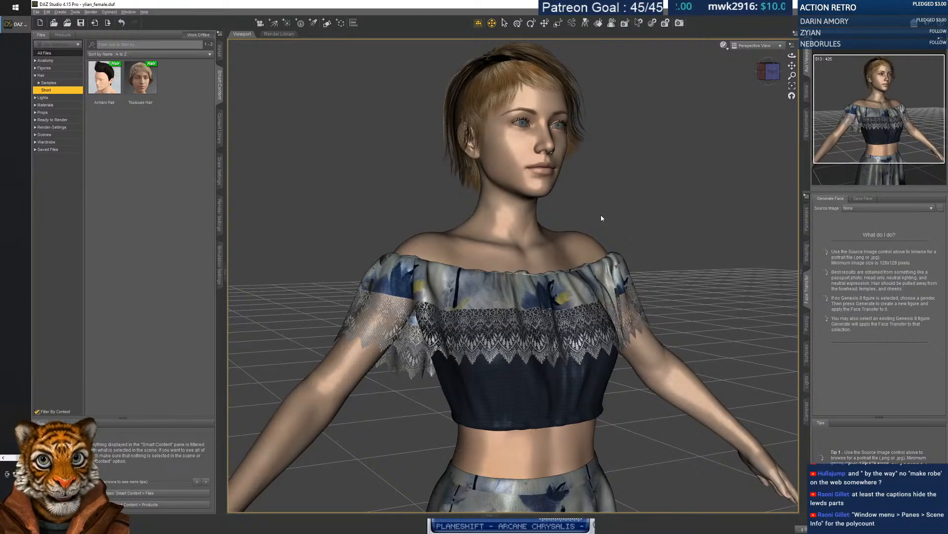
left_click(129, 12)
Bring up the Scene Info pane with its polycounts and move it up and left.
mouse_move(168, 19)
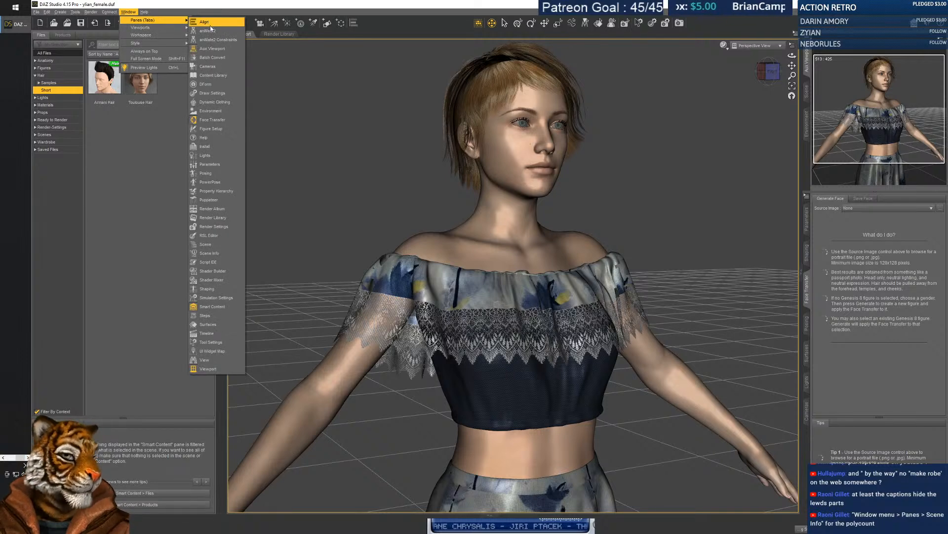
left_click(210, 253)
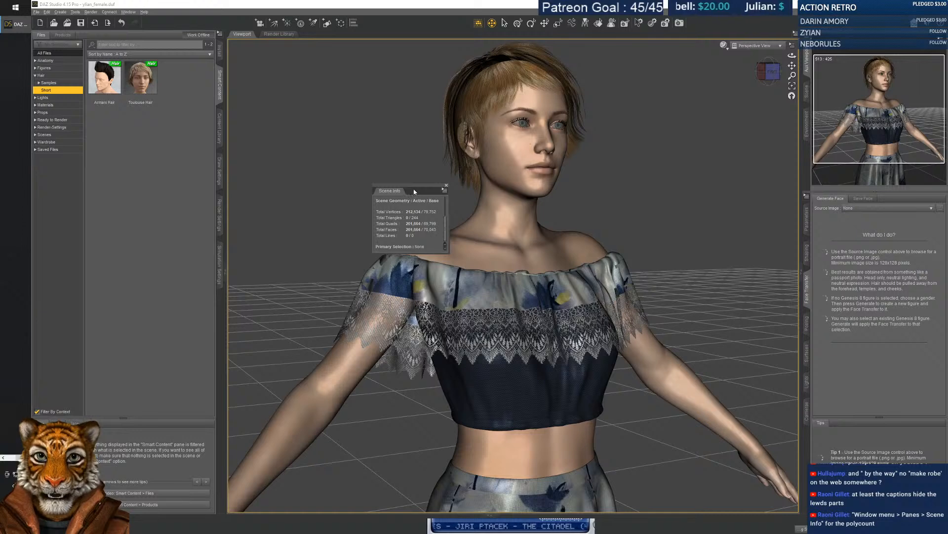
left_click_drag(383, 178, 329, 148)
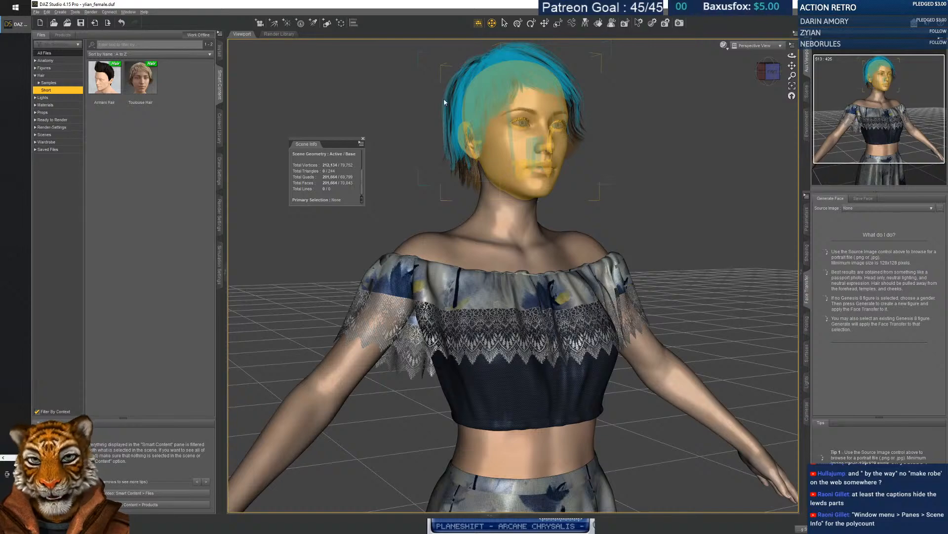
scroll(580, 214, "down", 4)
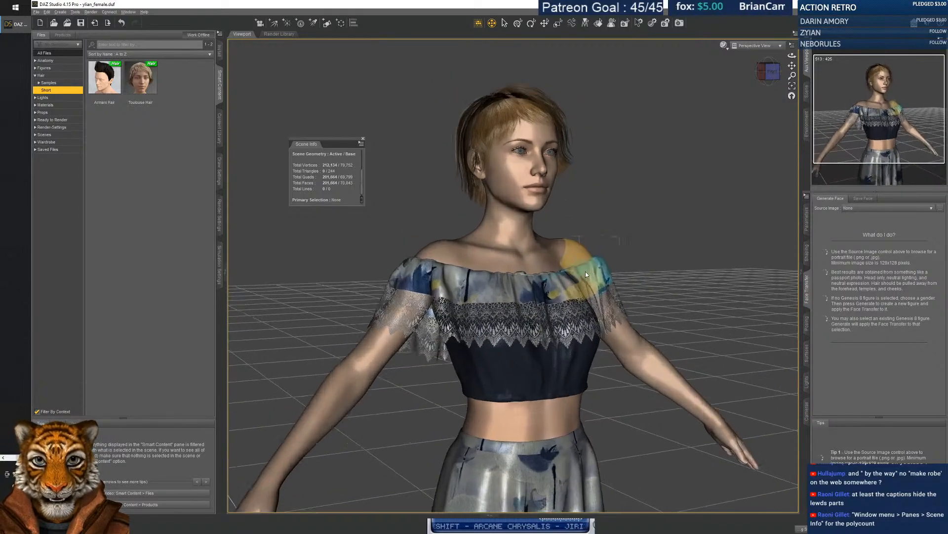
scroll(585, 273, "up", 4)
scroll(595, 205, "down", 4)
middle_click_drag(595, 205, 554, 163)
scroll(553, 198, "down", 3)
middle_click_drag(553, 198, 568, 277)
scroll(630, 181, "up", 10)
scroll(630, 180, "down", 2)
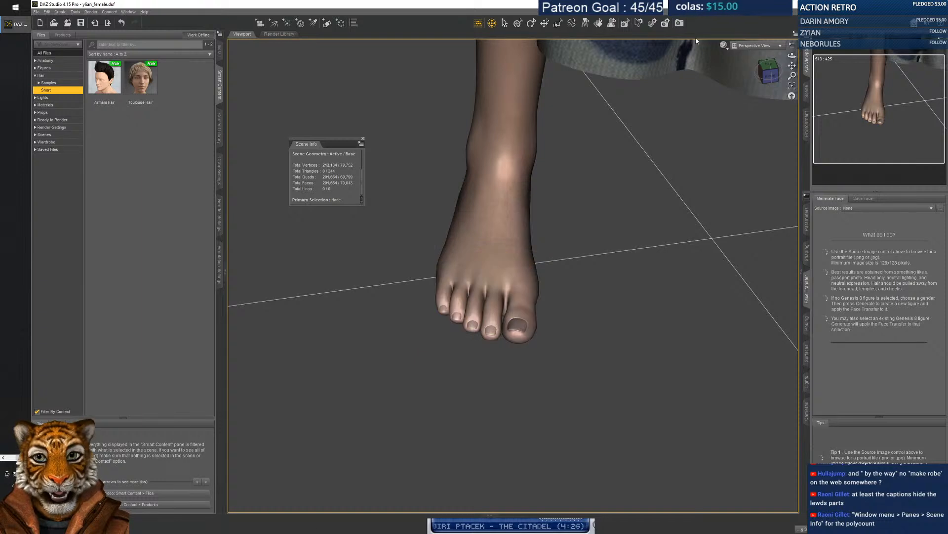
left_click(724, 45)
left_click(721, 65)
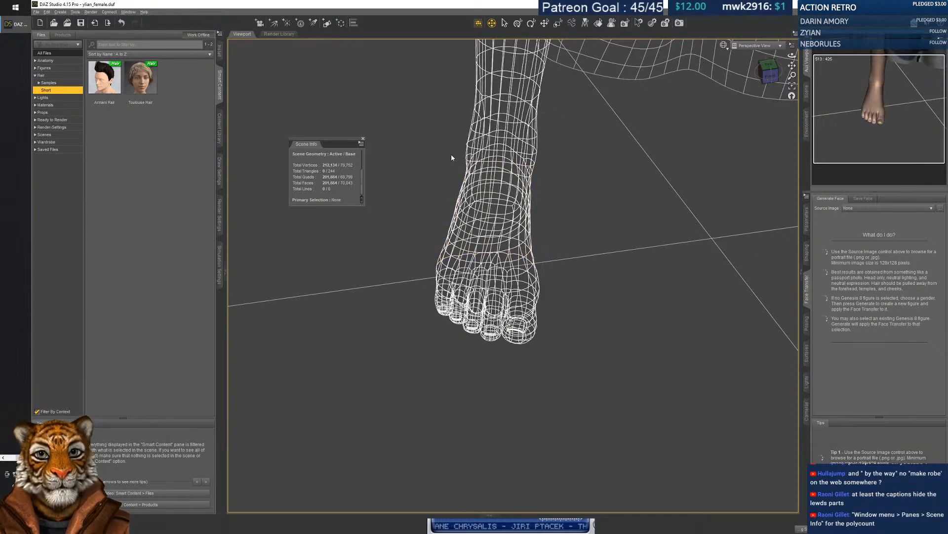
left_click(724, 45)
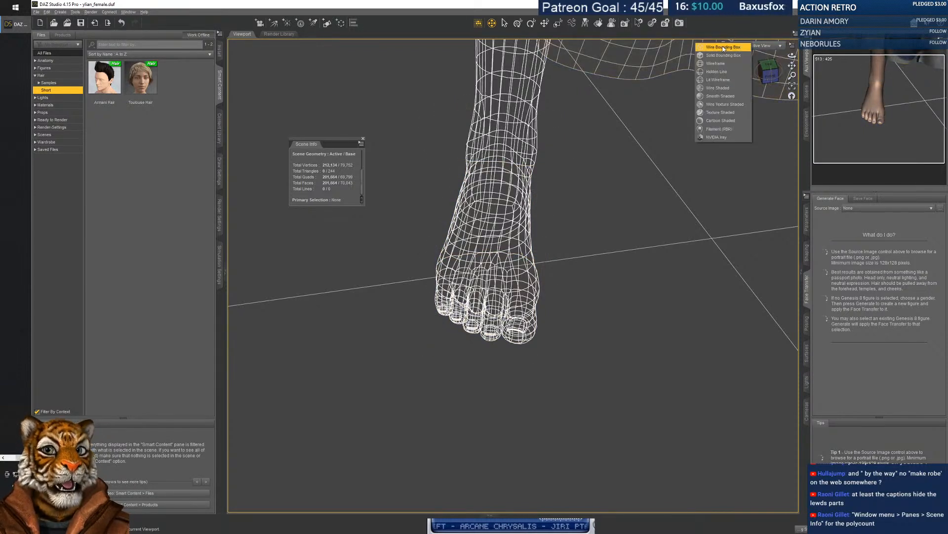
left_click(720, 112)
middle_click_drag(513, 198, 514, 429)
scroll(513, 276, "down", 5)
scroll(513, 276, "up", 5)
scroll(514, 275, "up", 2)
scroll(514, 275, "down", 5)
middle_click_drag(642, 266, 514, 282)
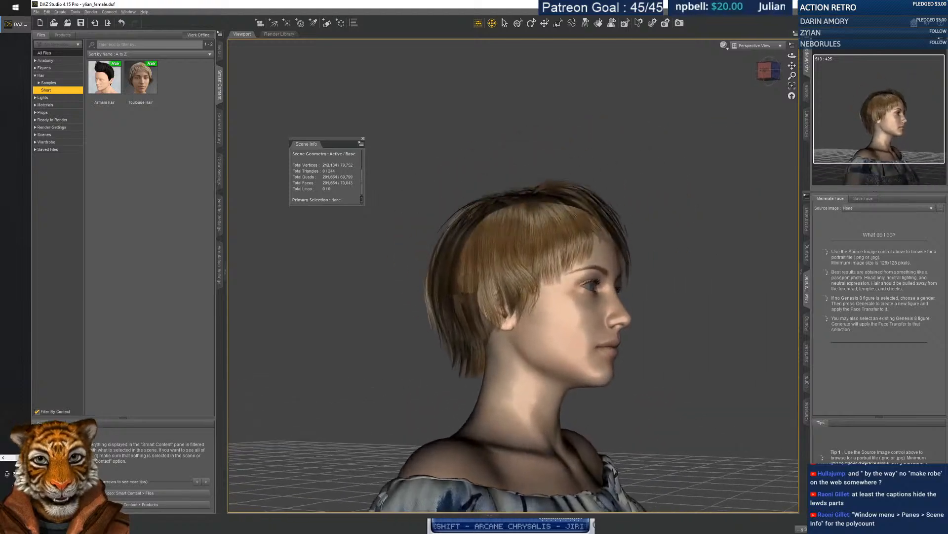
scroll(513, 276, "up", 5)
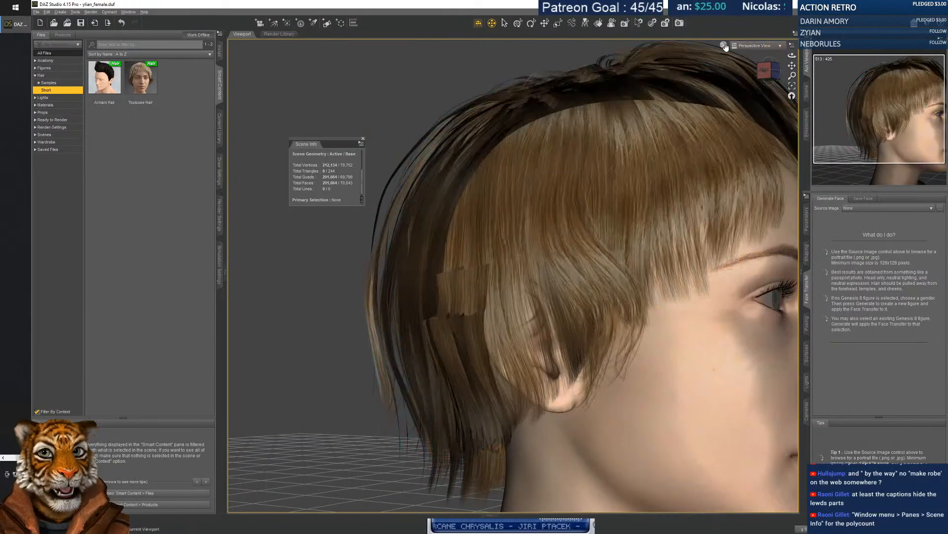
Set the viewport draw style to Hidden Line.
left_click(724, 45)
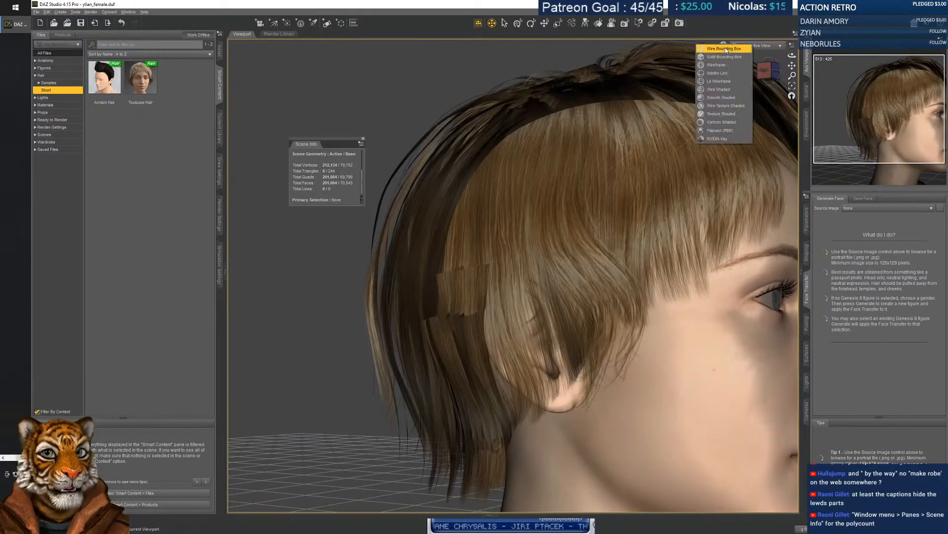
left_click(723, 75)
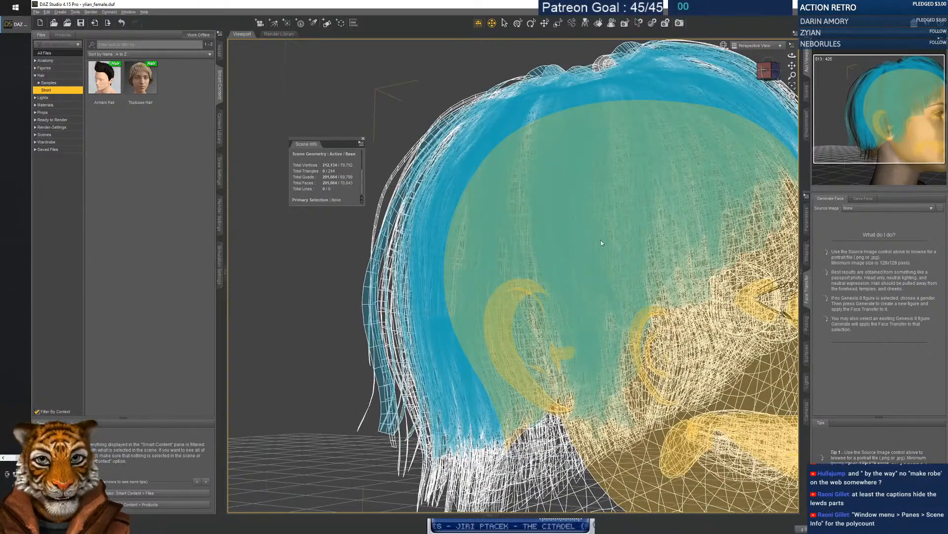
scroll(597, 241, "down", 5)
scroll(710, 314, "up", 10)
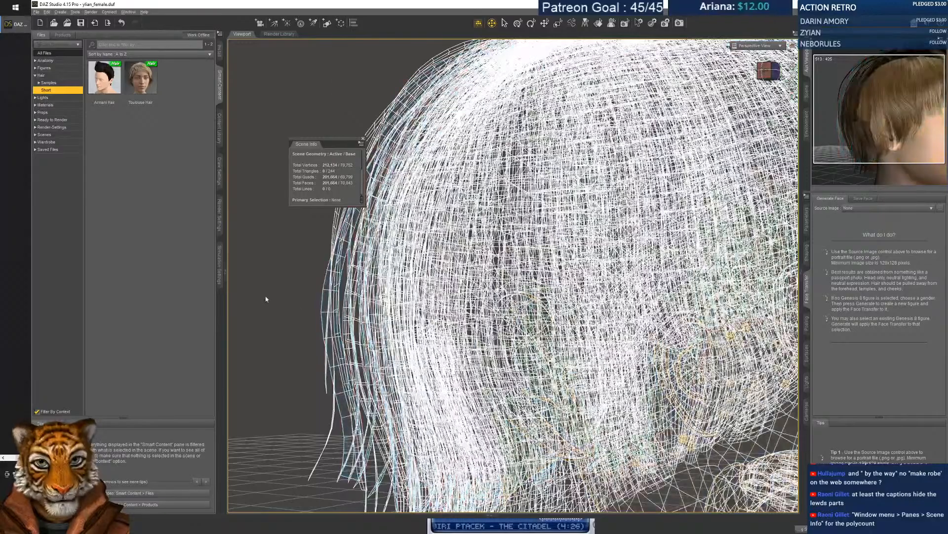
scroll(283, 312, "down", 8)
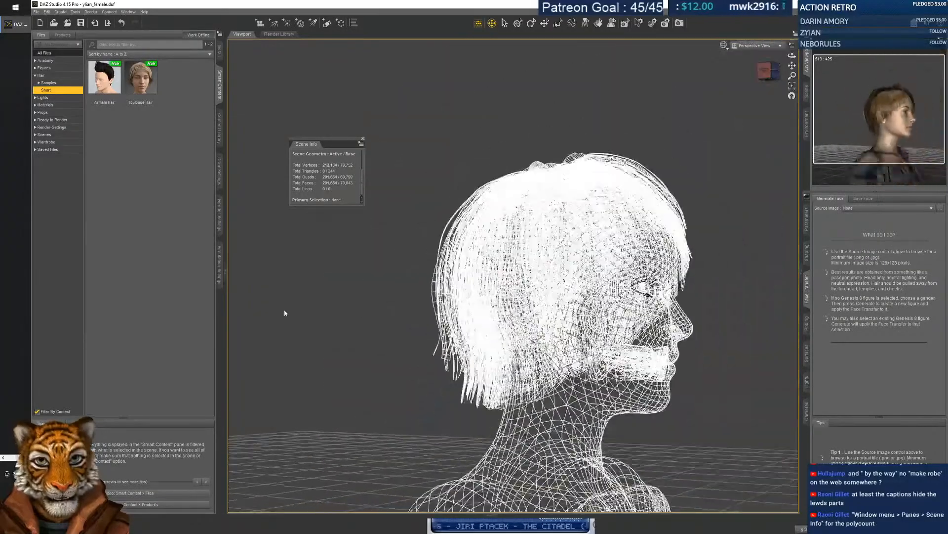
Orbit to a three-quarter view of the wireframe head and upper body.
middle_click_drag(398, 297, 336, 330)
scroll(364, 341, "up", 8)
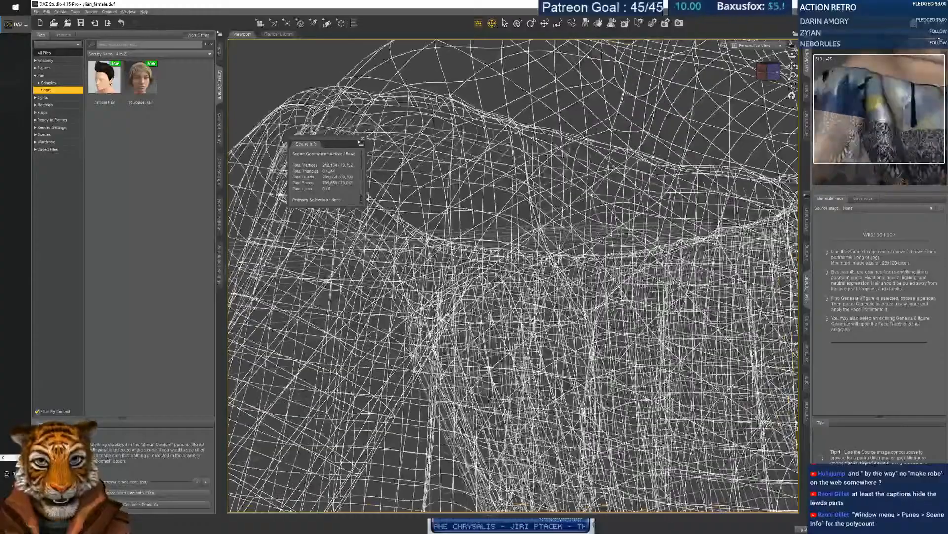
scroll(364, 341, "down", 4)
scroll(363, 341, "up", 5)
scroll(364, 341, "down", 7)
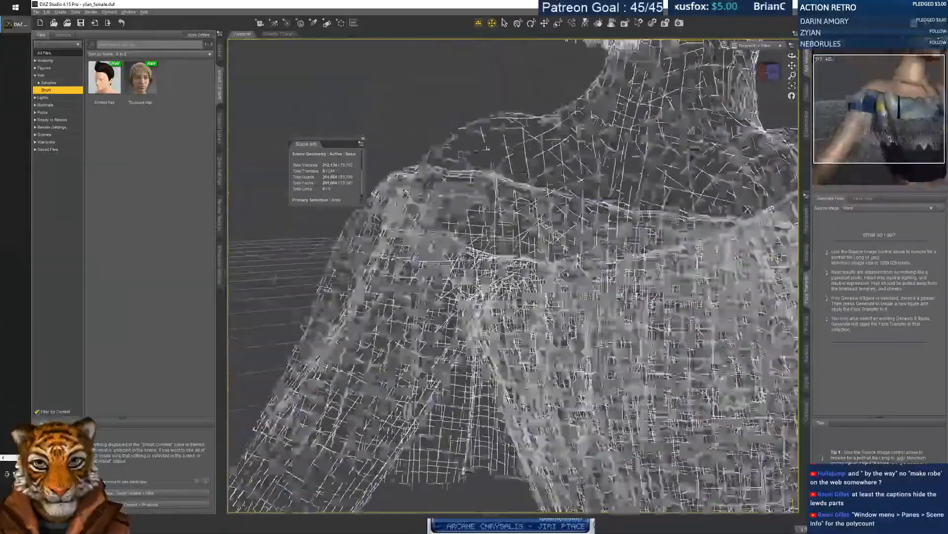
scroll(363, 341, "down", 4)
middle_click_drag(364, 341, 464, 340)
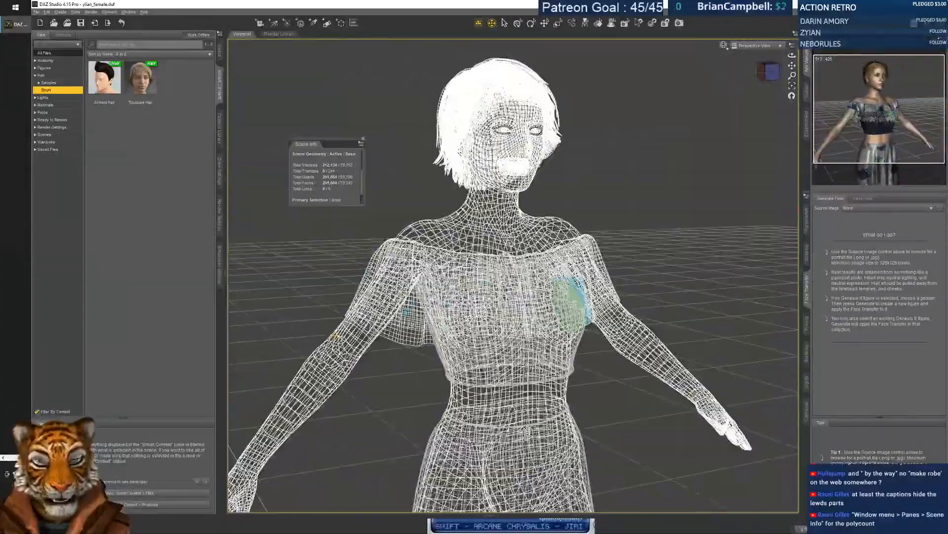
Bring the hidden-line legs and lower leg into view.
middle_click_drag(615, 291, 687, 44)
scroll(615, 291, "up", 3)
middle_click_drag(615, 291, 533, 237)
scroll(513, 276, "up", 6)
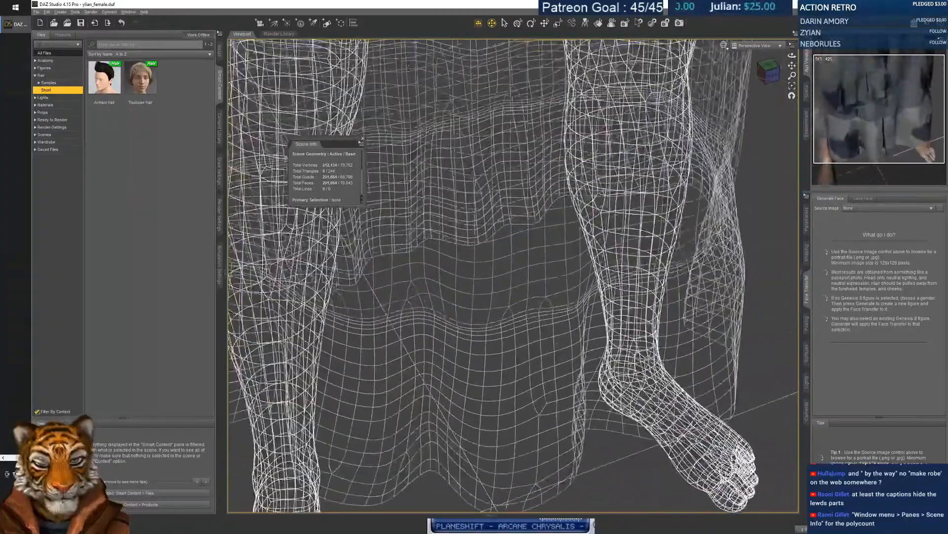
scroll(513, 276, "down", 8)
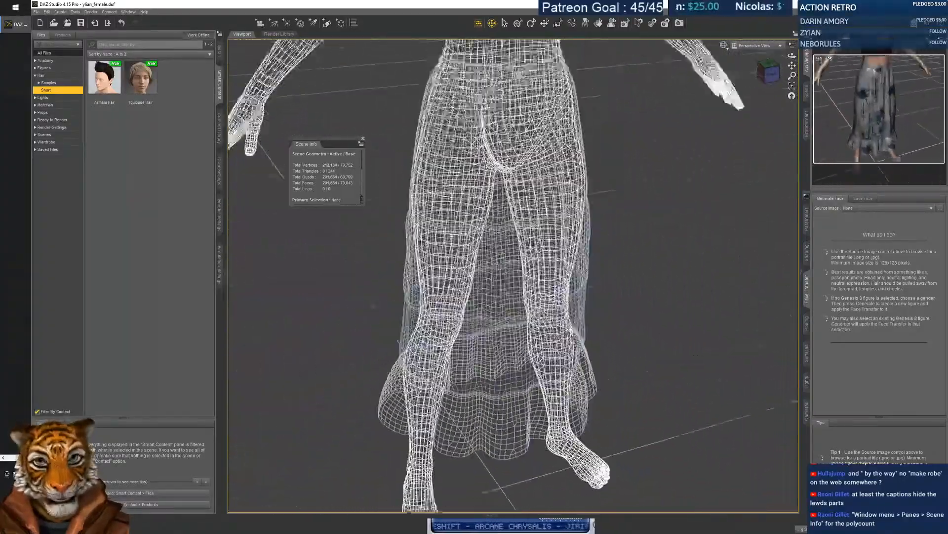
Move the view back up to the wireframe torso and head.
middle_click_drag(513, 223, 514, 499)
scroll(513, 276, "up", 8)
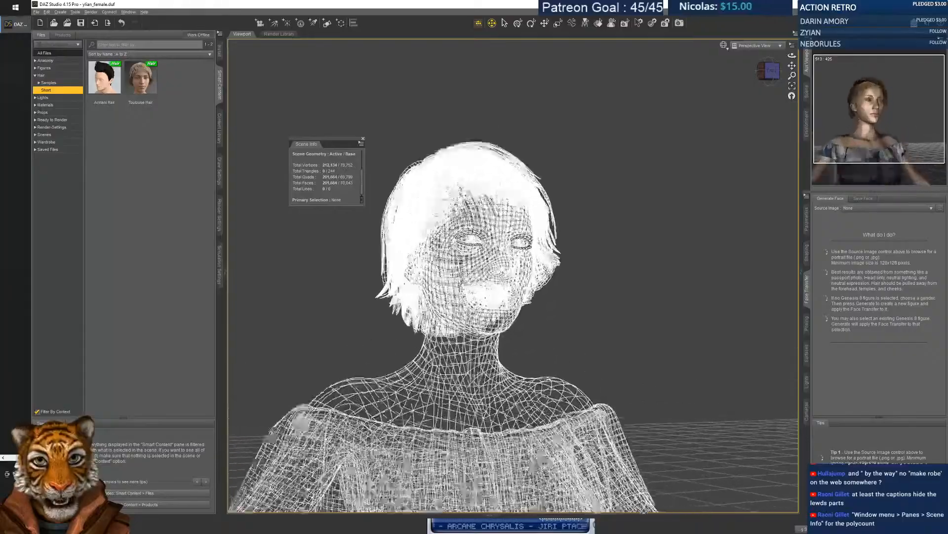
scroll(513, 276, "up", 6)
scroll(512, 276, "down", 8)
middle_click_drag(543, 266, 549, 311)
scroll(512, 276, "up", 8)
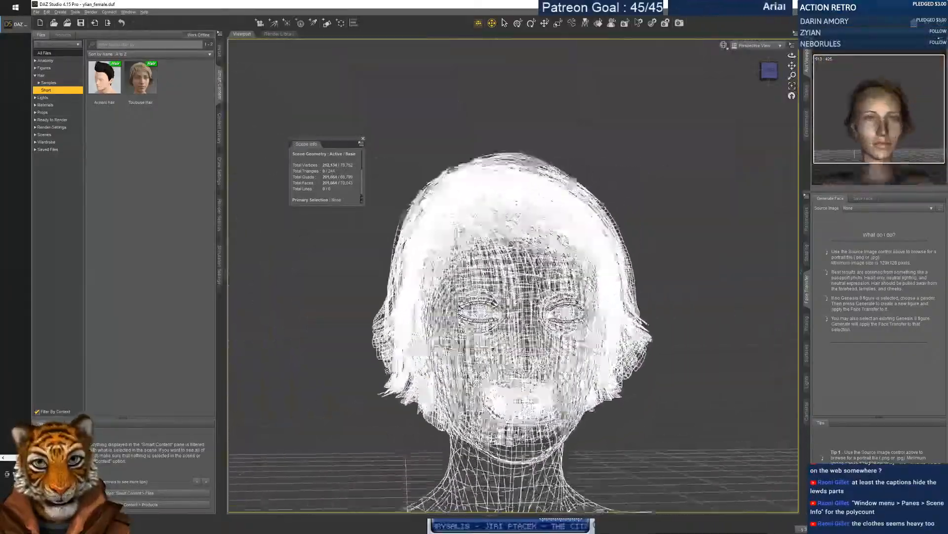
scroll(513, 276, "down", 8)
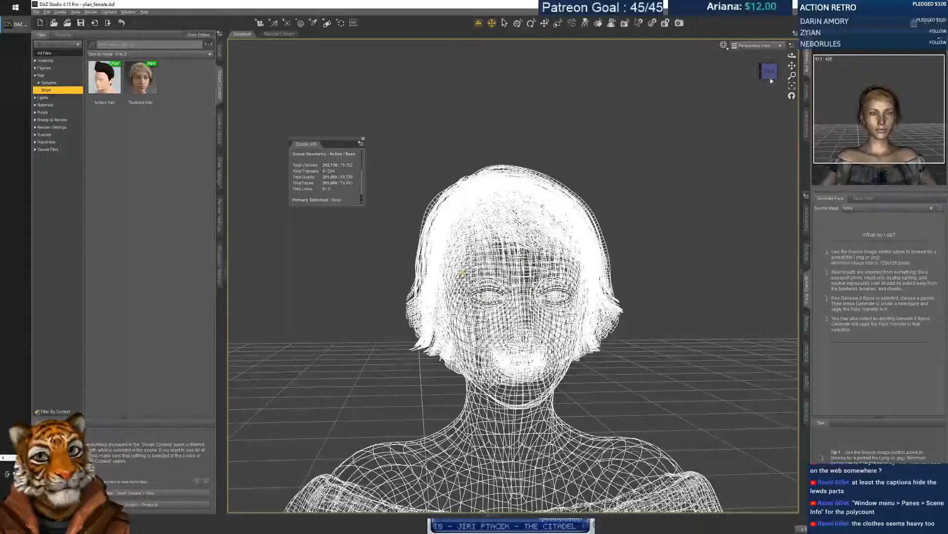
Switch the draw style to Smooth Shaded, then back to Texture Shaded.
left_click(725, 47)
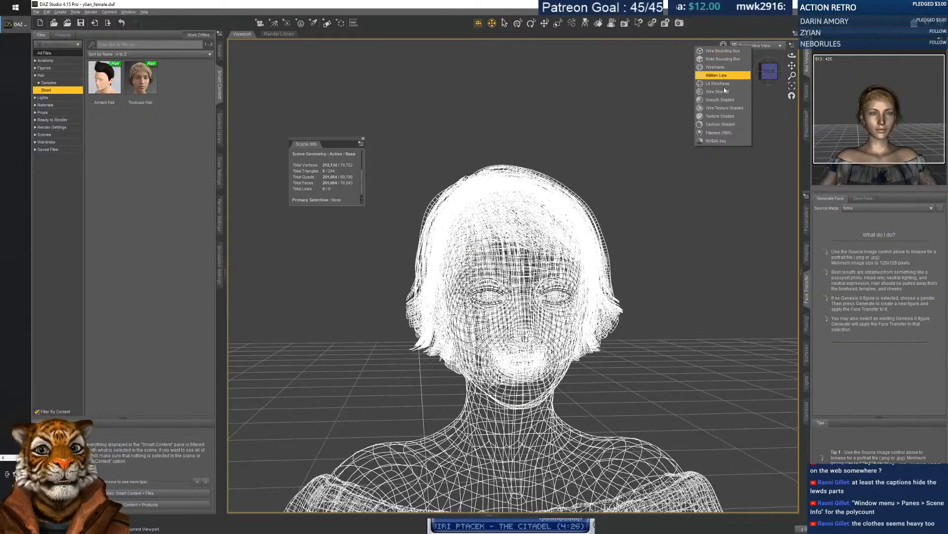
left_click(721, 100)
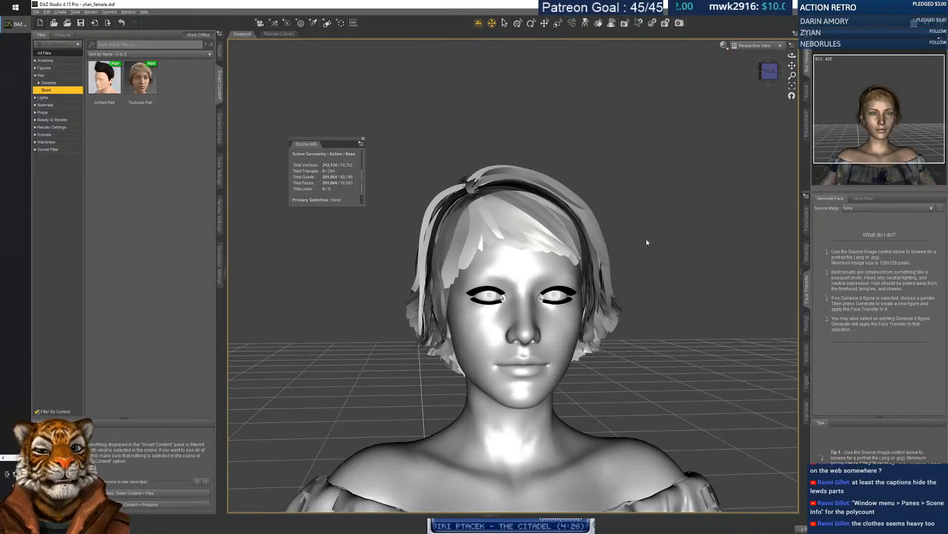
left_click(724, 45)
left_click(727, 108)
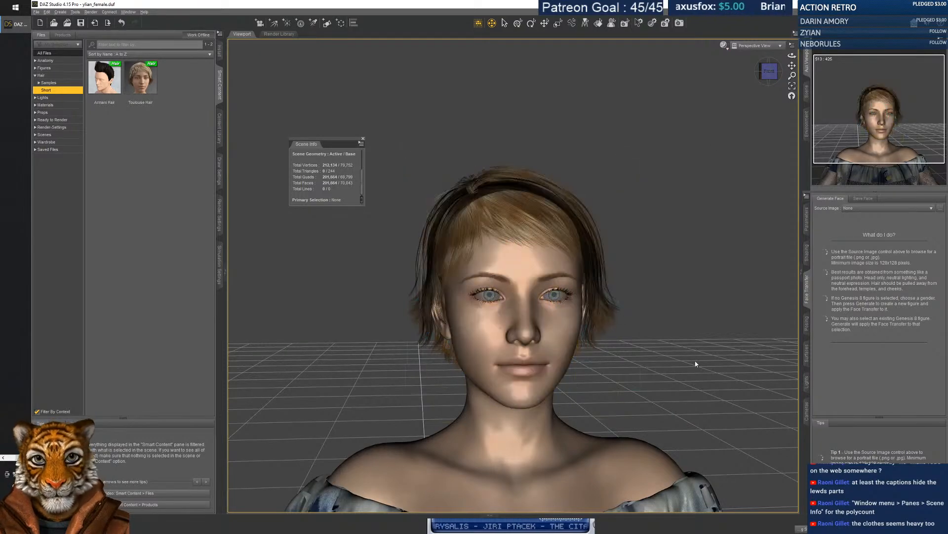
Orbit to a near-front view framing the whole textured figure.
middle_click_drag(660, 351, 655, 385)
right_click_drag(655, 385, 687, 277)
scroll(686, 277, "down", 5)
scroll(687, 277, "down", 3)
middle_click_drag(687, 277, 652, 316)
scroll(692, 282, "up", 5)
scroll(691, 282, "down", 5)
scroll(691, 282, "up", 1)
right_click_drag(653, 316, 653, 444)
right_click_drag(652, 395, 651, 218)
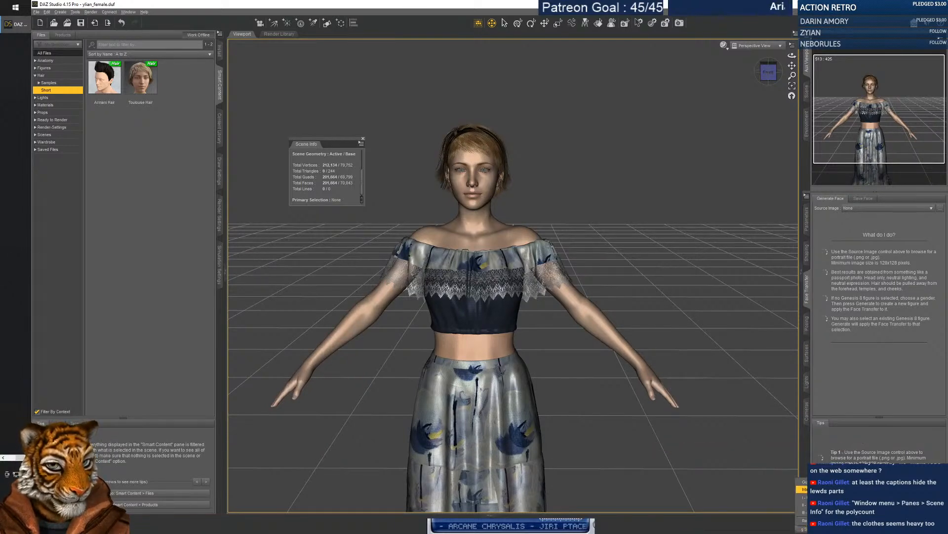
left_click(815, 529)
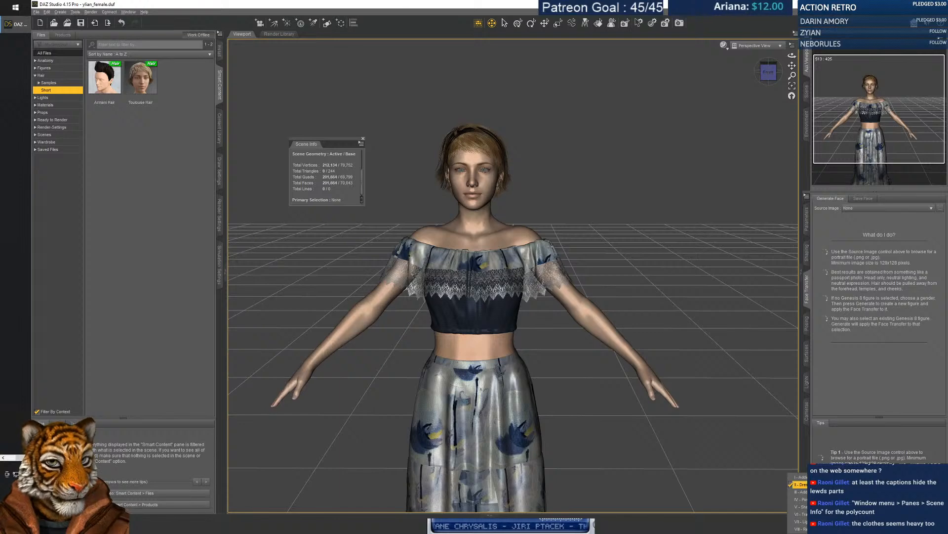
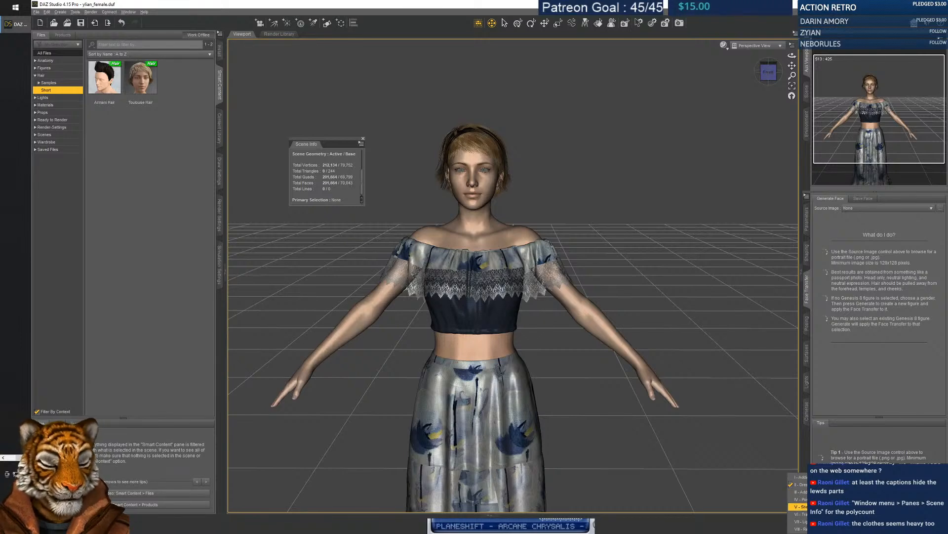
Advance the posing tutorial to selecting a character and show the Genesis 8 Female scene hierarchy.
left_click(810, 506)
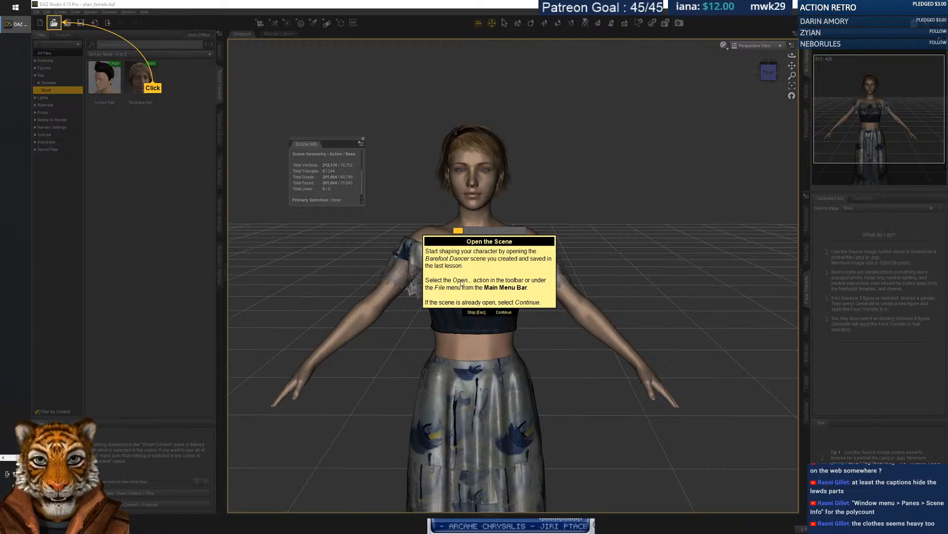
left_click(502, 311)
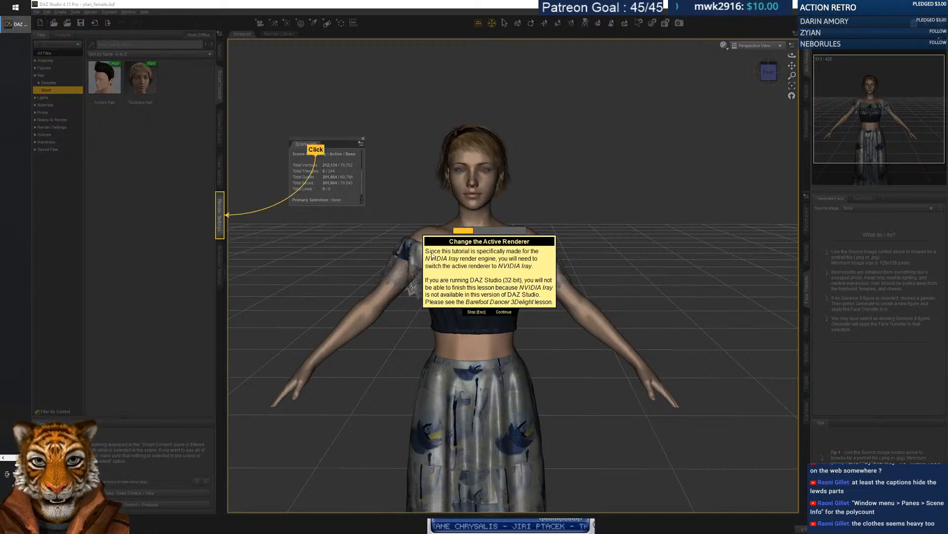
left_click(503, 312)
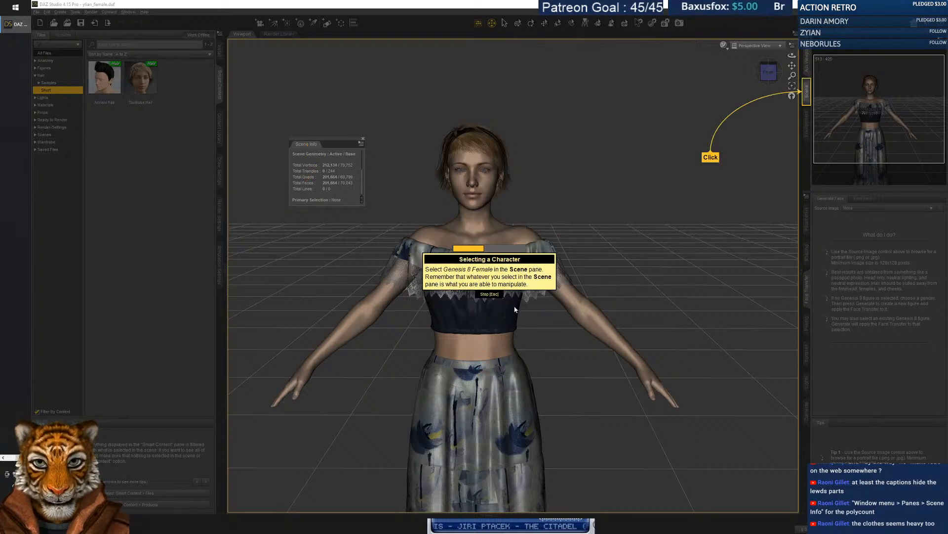
left_click(806, 94)
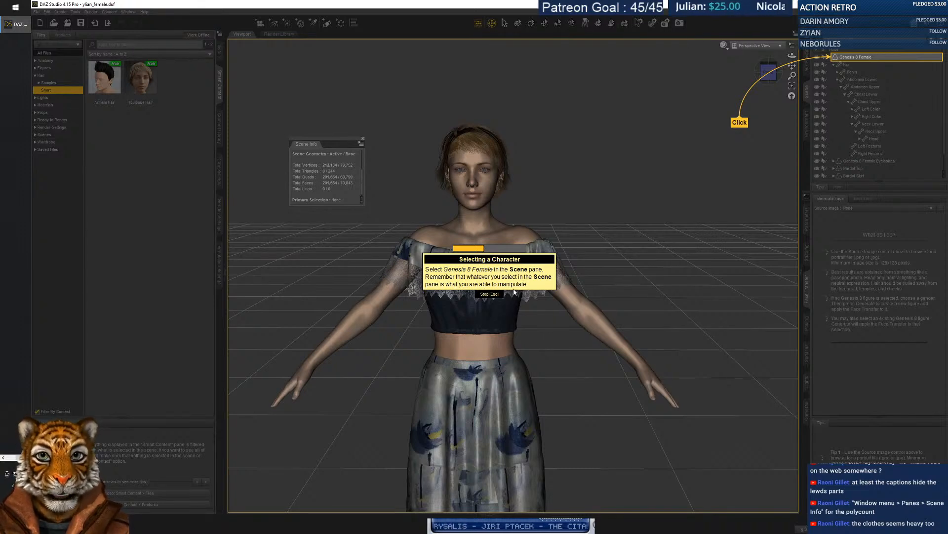
Close the tutorial, select Neck Lower, and rotate it to tilt the head sideways.
left_click(494, 295)
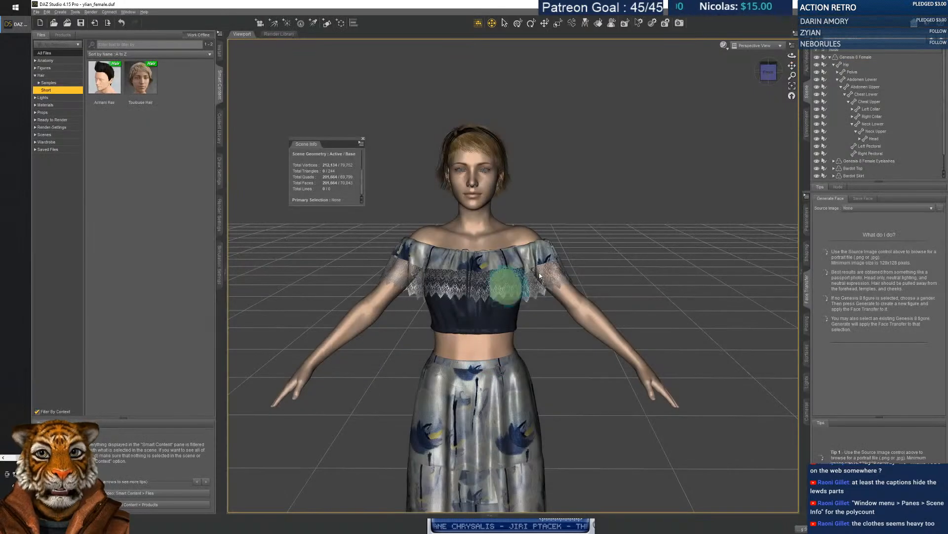
scroll(875, 128, "down", 1)
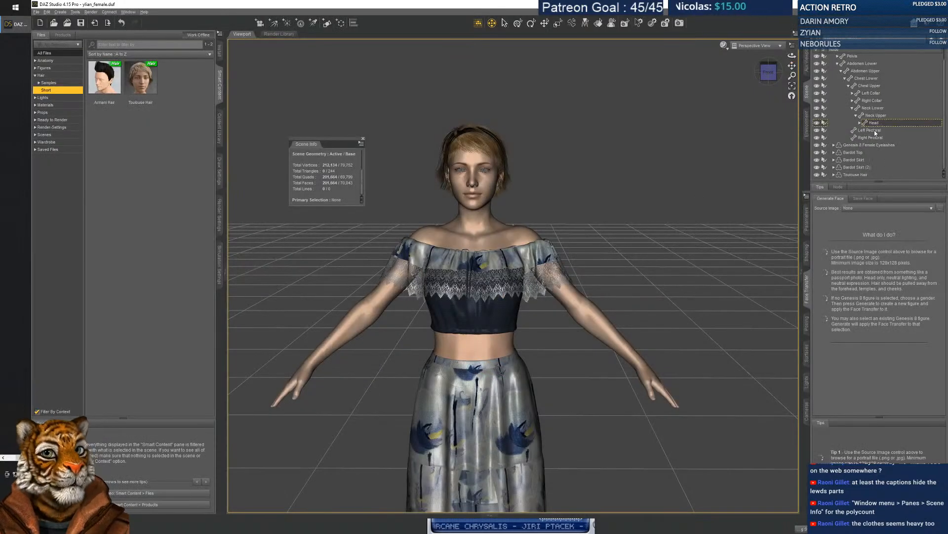
left_click(860, 108)
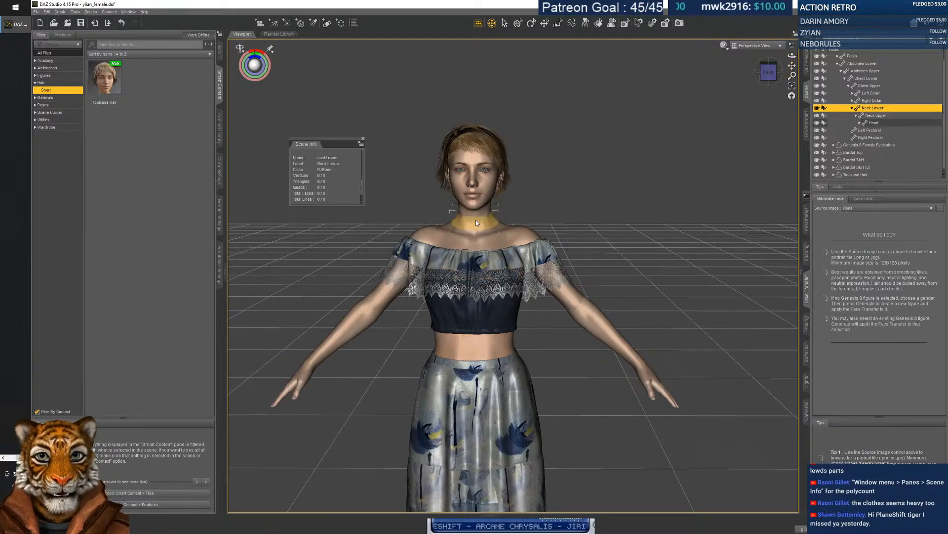
scroll(476, 221, "up", 3)
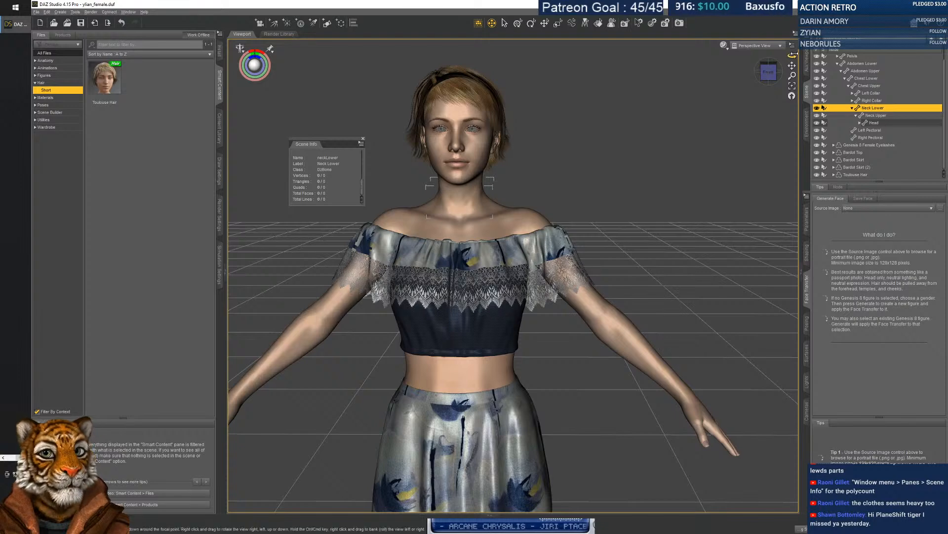
mouse_move(793, 56)
left_mouse_down()
mouse_move(777, 56)
mouse_move(793, 59)
left_mouse_up()
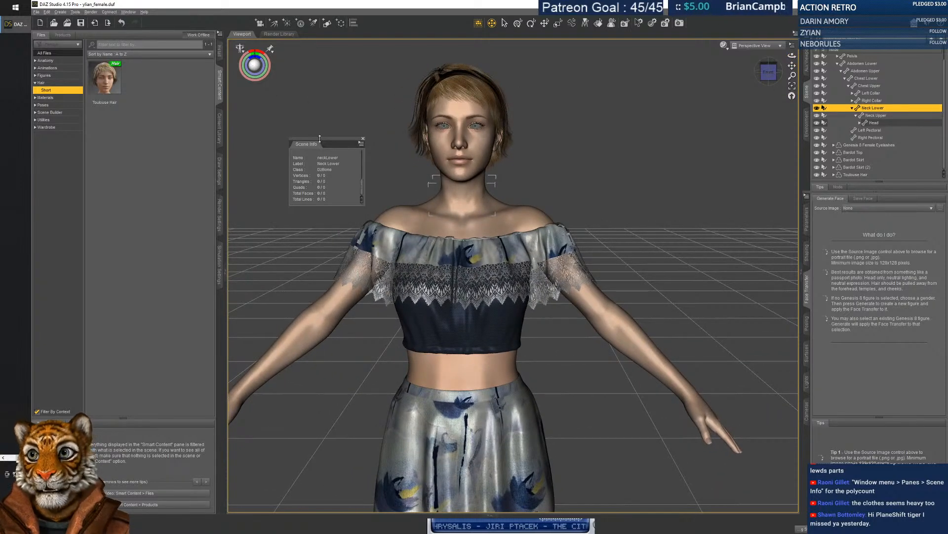
left_click(531, 24)
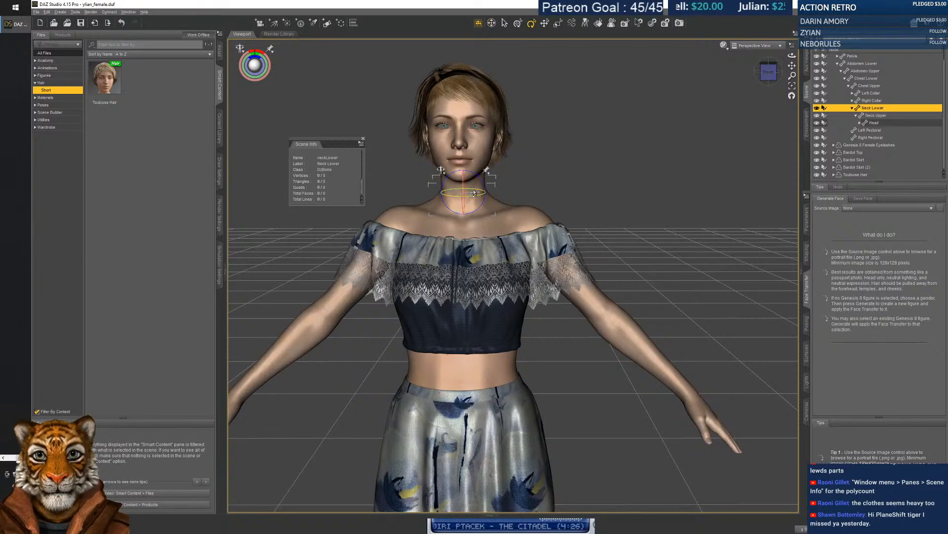
left_click_drag(473, 178, 410, 191)
Rotate the left shoulder and forearm to reposition the arm, and turn the left hand downward.
left_click(577, 240)
mouse_move(509, 212)
left_mouse_down()
mouse_move(513, 221)
mouse_move(511, 207)
left_mouse_up()
left_click(615, 202)
left_click_drag(616, 203, 651, 289)
left_click(651, 274)
Select the first and second joints of the left index finger.
left_click(650, 311)
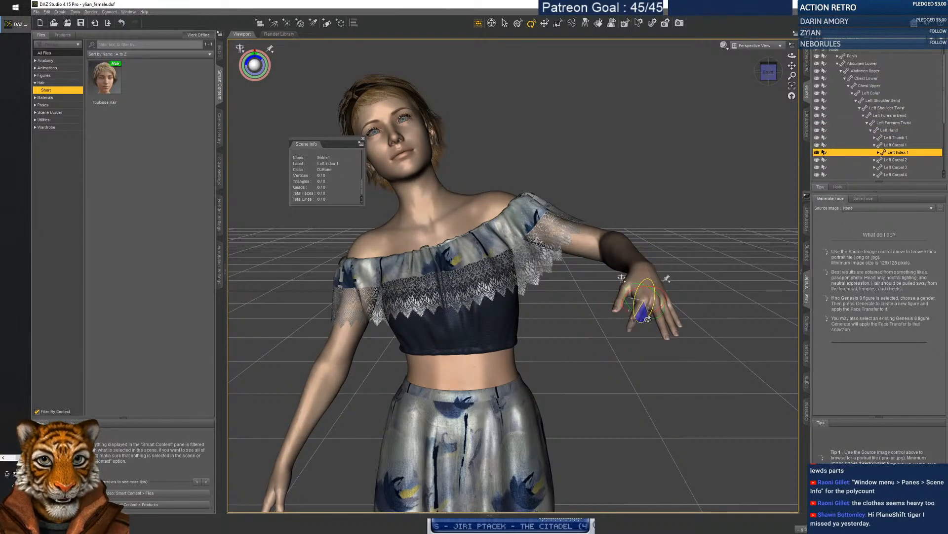
left_click(631, 322)
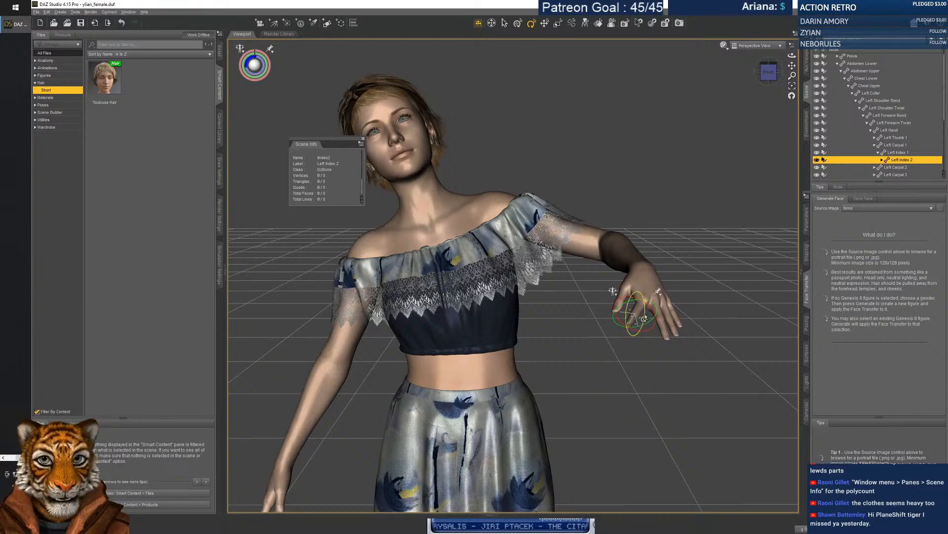
left_click(648, 323)
left_click(640, 311)
left_click(634, 320)
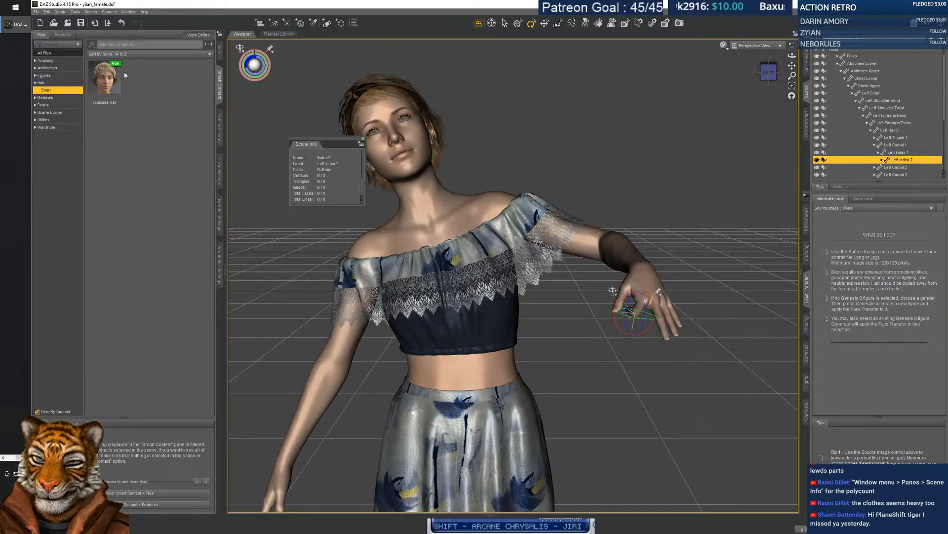
Start an Autodesk FBX export of the scene, cancel it, and switch to DazCentral.
left_click(36, 12)
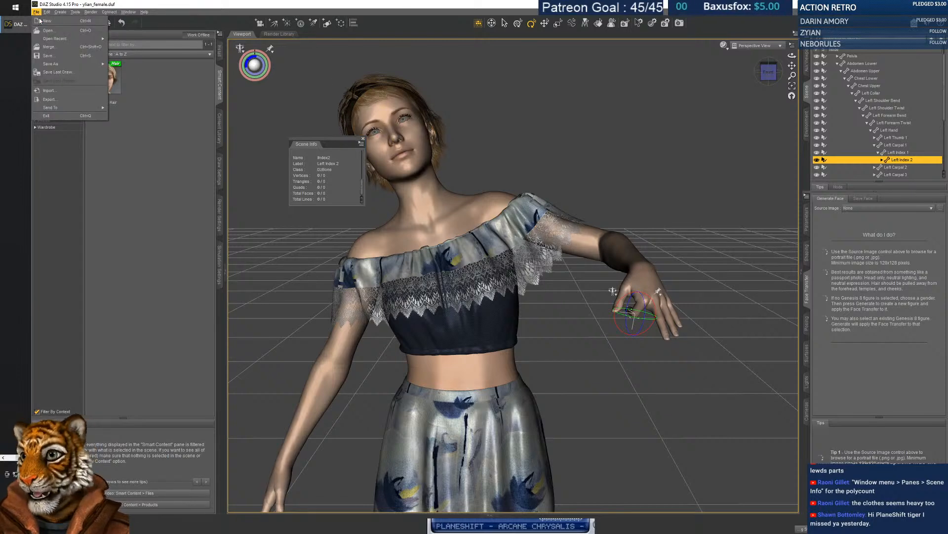
mouse_move(47, 64)
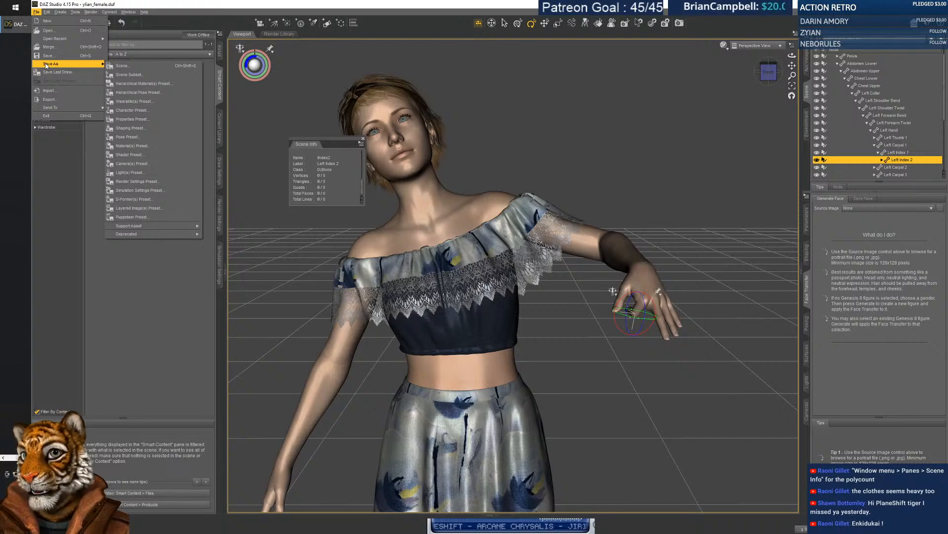
left_click(58, 102)
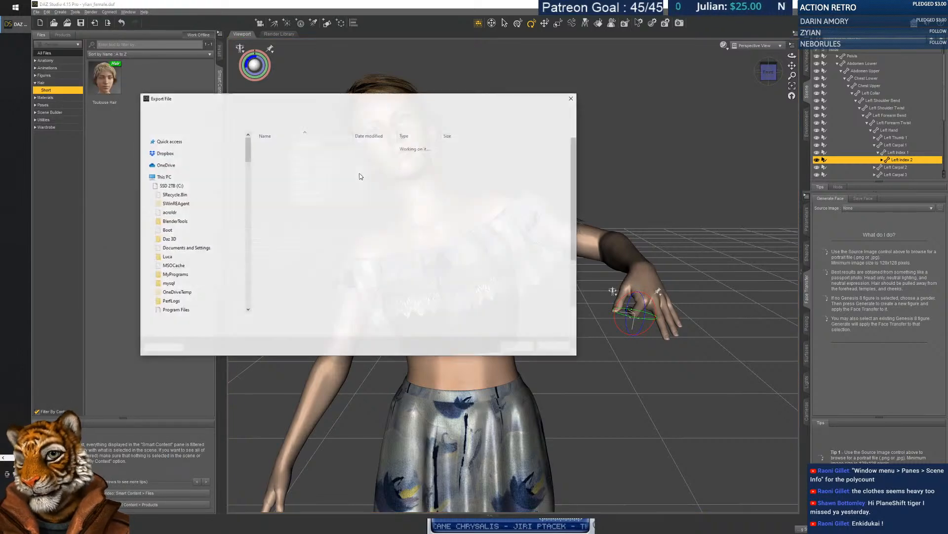
left_click(241, 330)
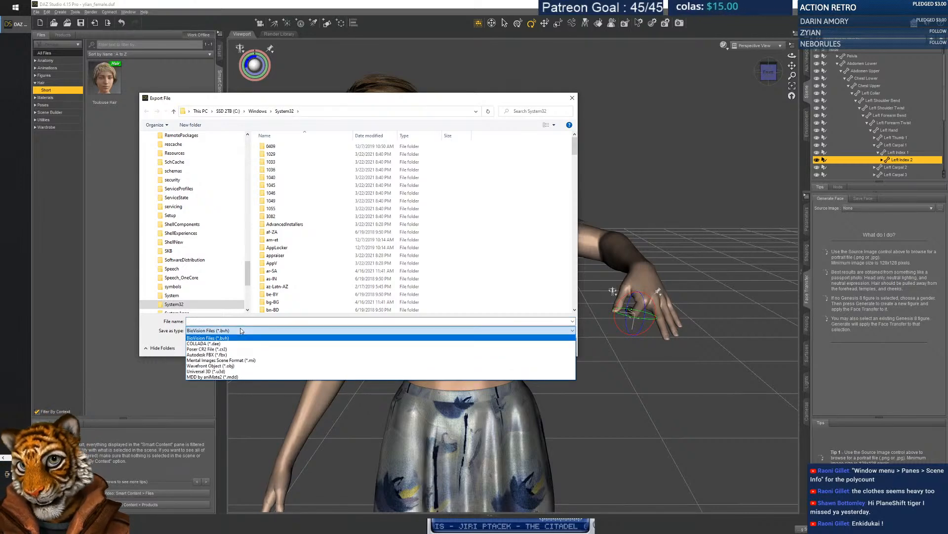
left_click(233, 354)
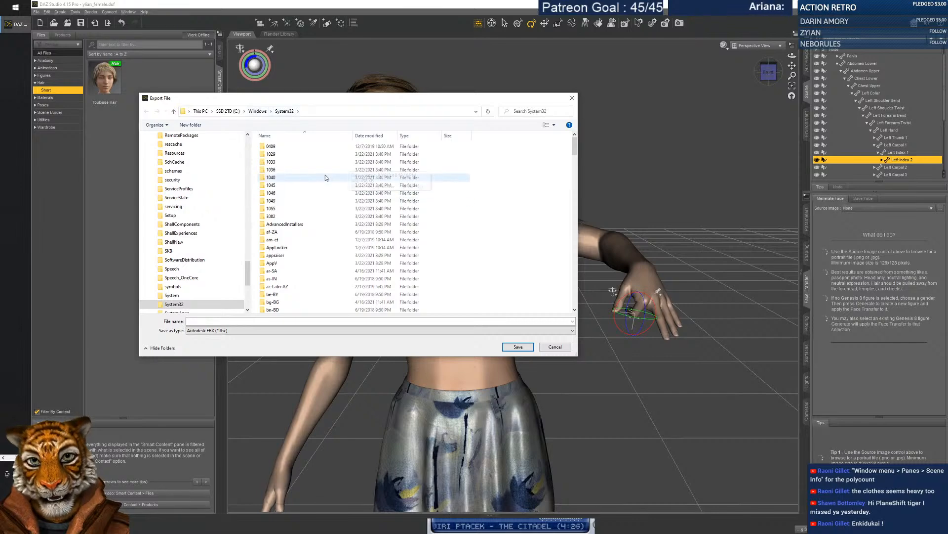
scroll(334, 202, "down", 20)
scroll(336, 211, "down", 15)
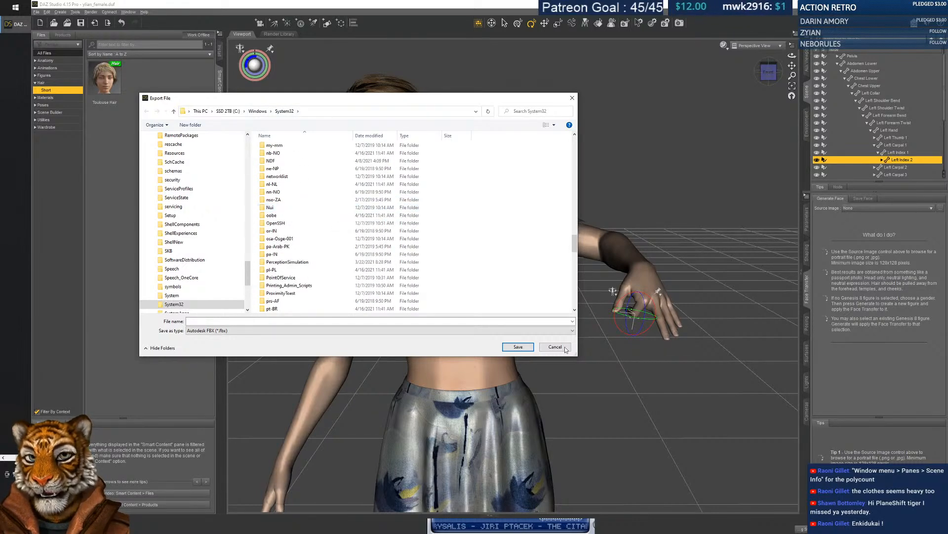
left_click(568, 347)
key("alt+Tab")
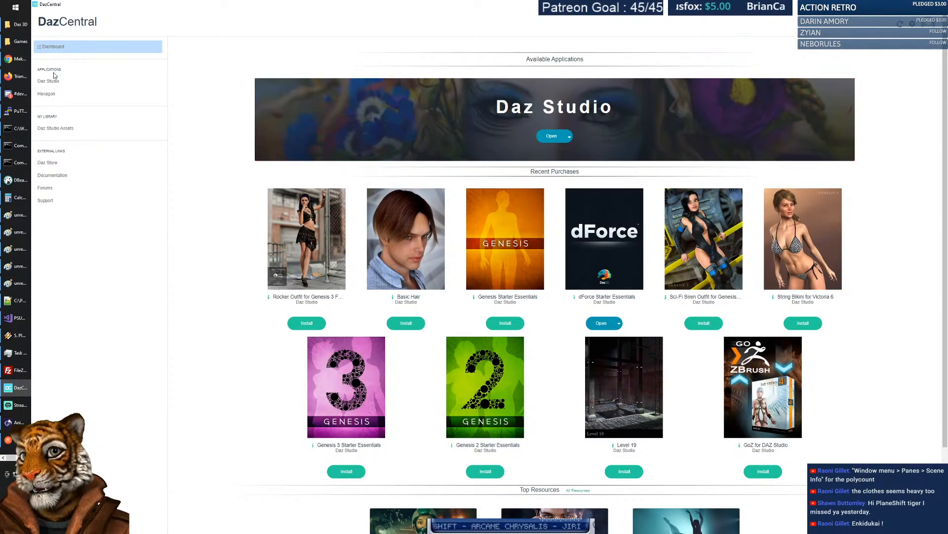
Google 'daz3d license' in Chrome and open the Daz Studio Pro & Models result.
left_click(17, 59)
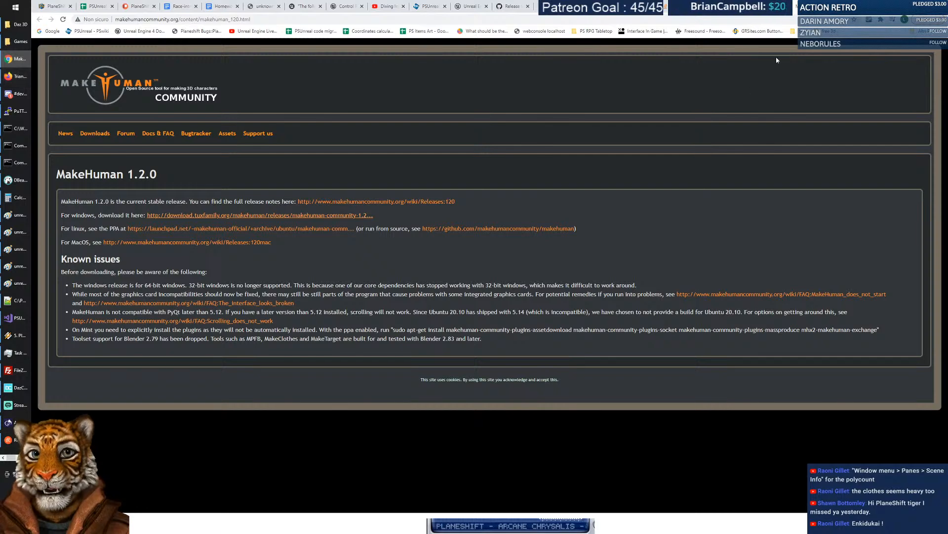
left_click(844, 7)
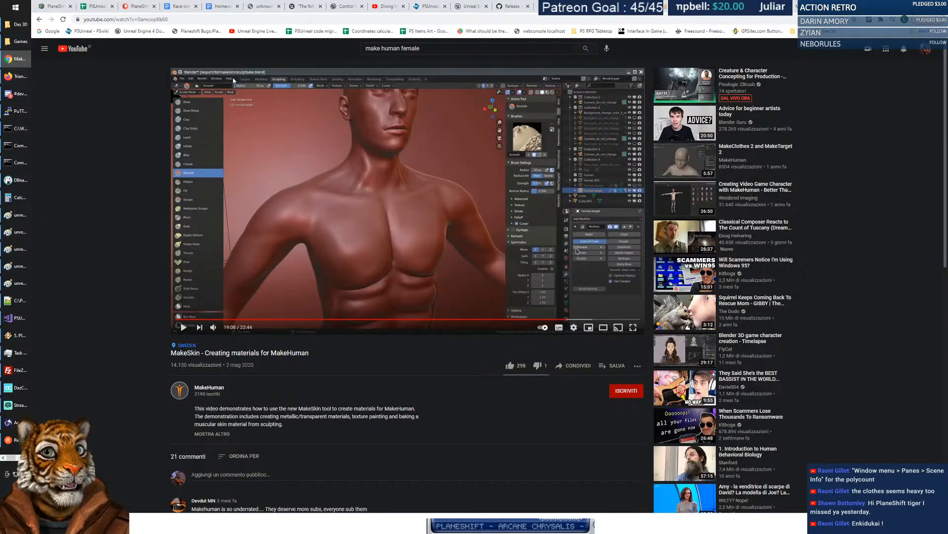
left_click(48, 31)
type("daz3d license")
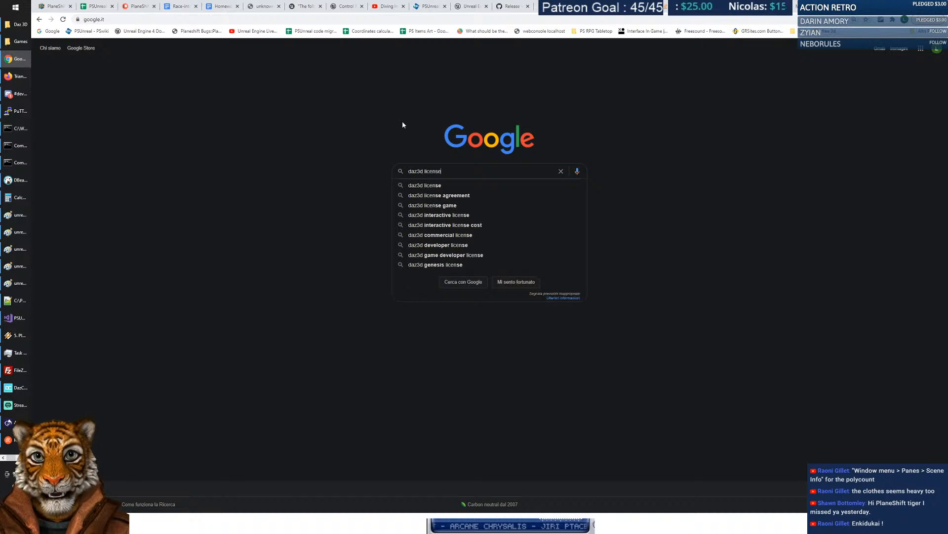
key("Return")
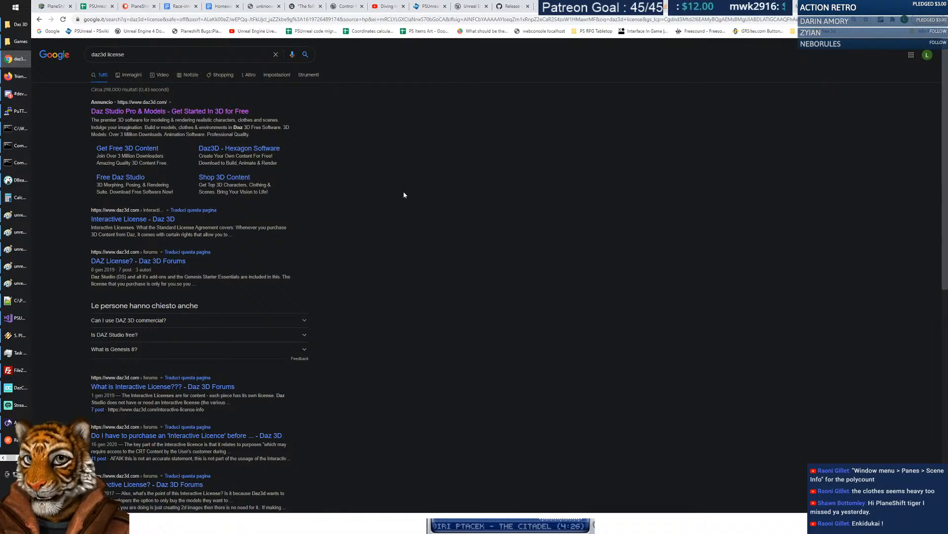
left_click(233, 111)
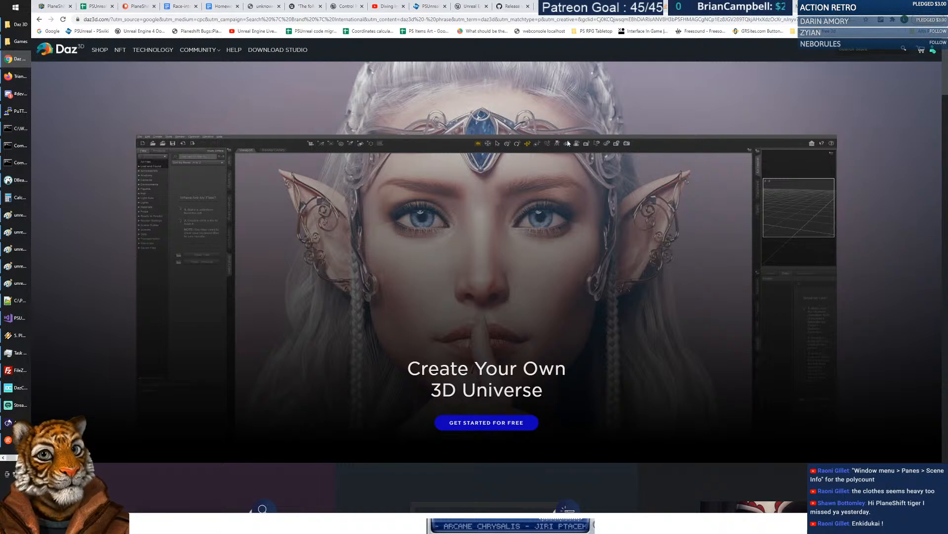
Open the Daz 3D help page and scroll down through it.
left_click(231, 52)
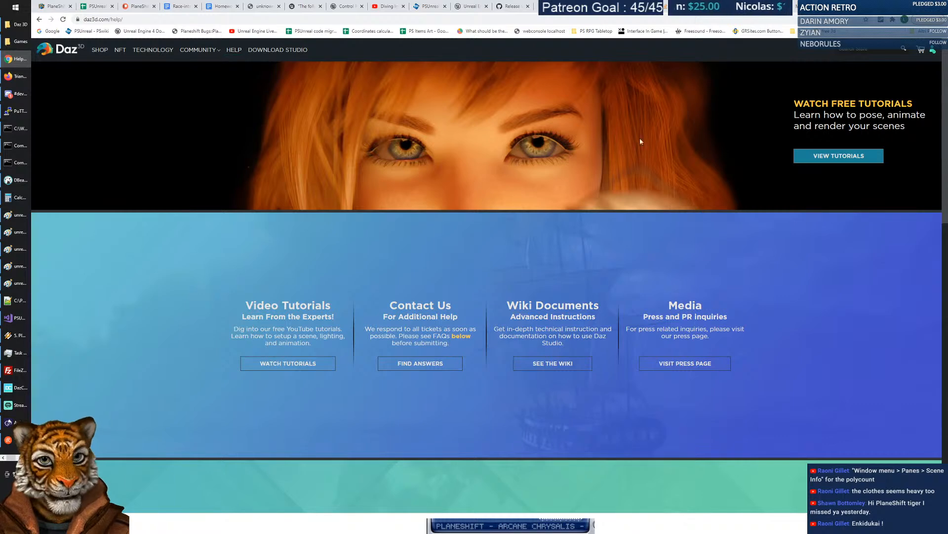
scroll(696, 250, "down", 7)
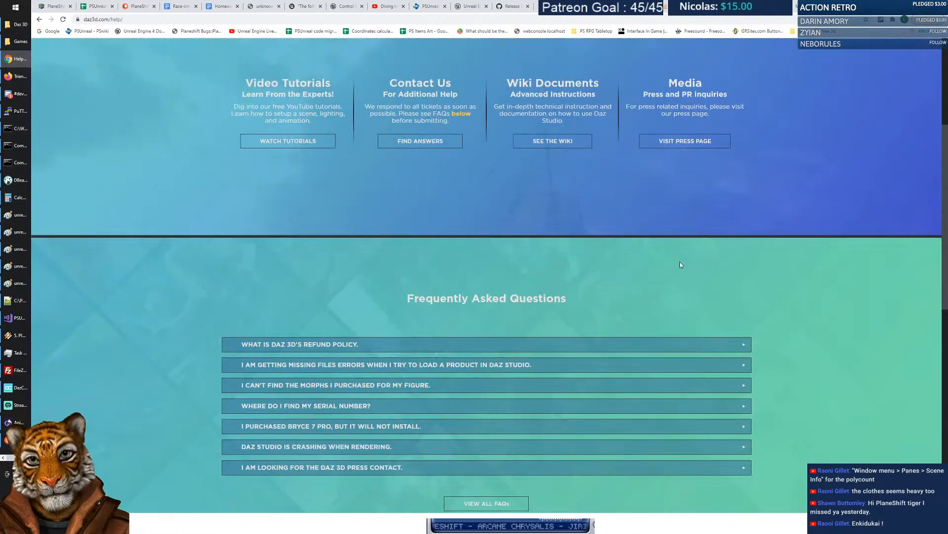
scroll(679, 264, "down", 2)
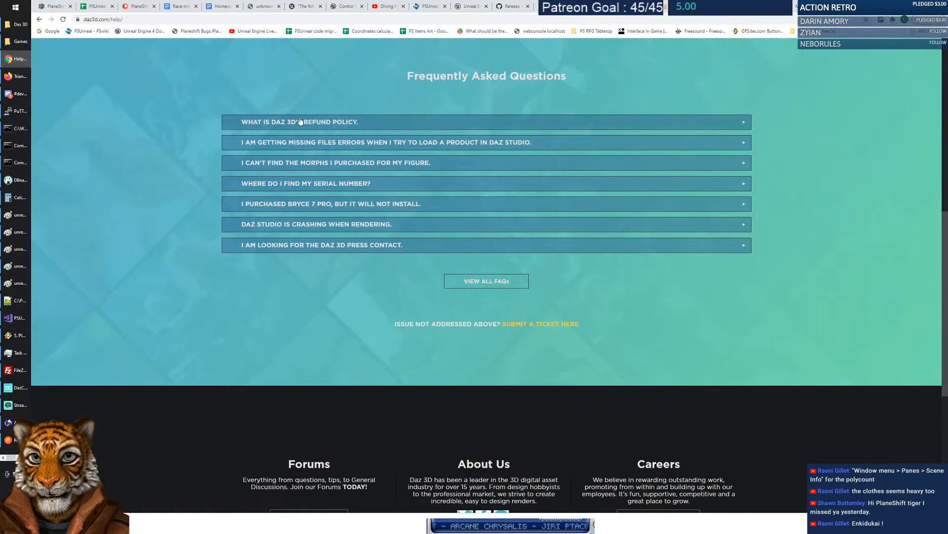
scroll(687, 286, "down", 2)
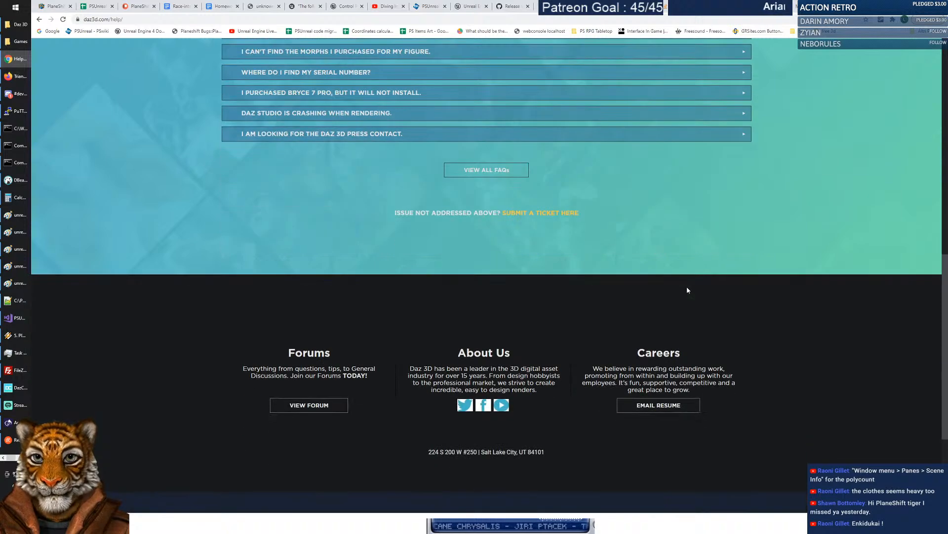
scroll(677, 282, "down", 2)
scroll(416, 235, "down", 2)
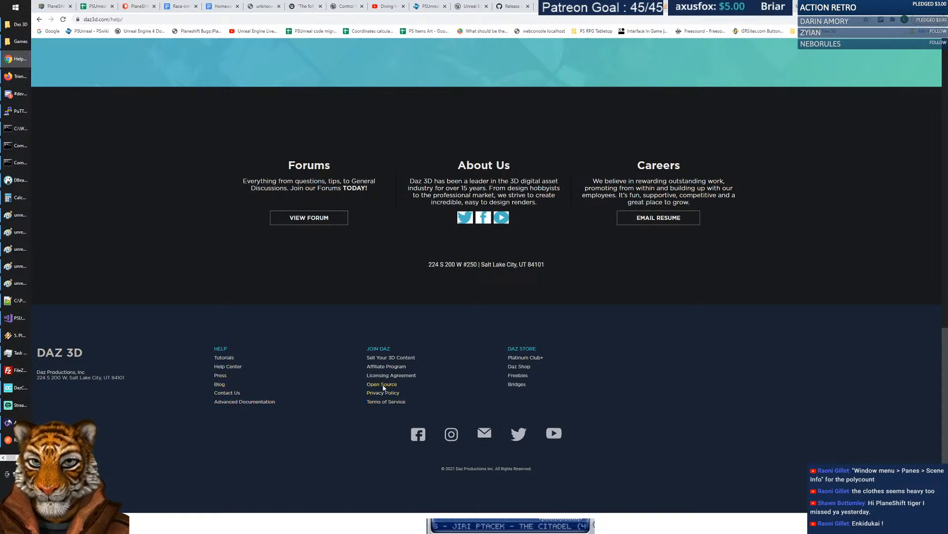
Look over the Open Source Bridges page, then open the Licensing Agreement.
left_click(383, 385)
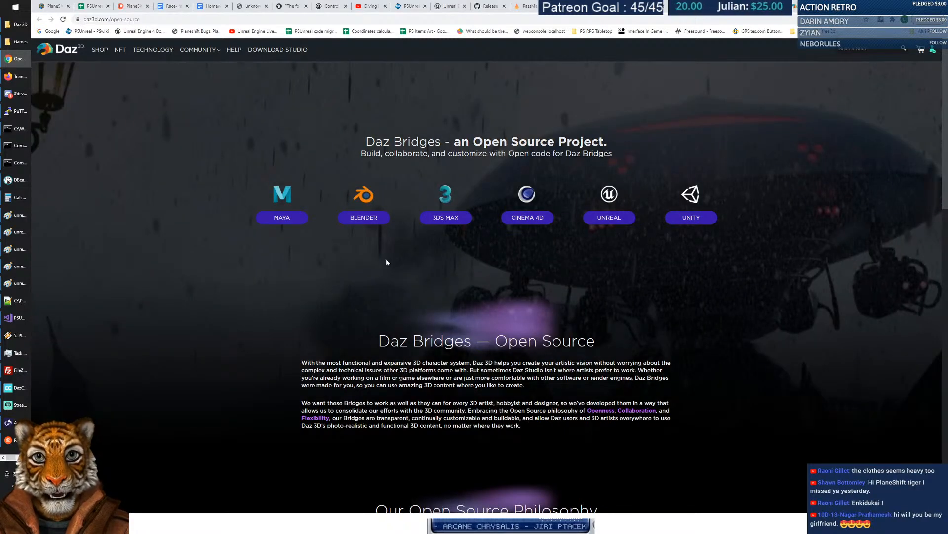
scroll(397, 342, "down", 12)
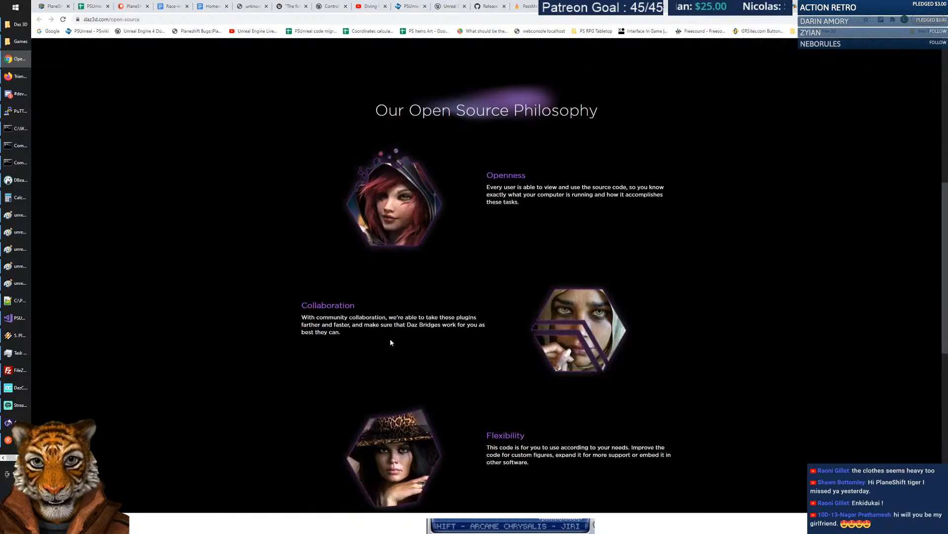
scroll(391, 339, "down", 6)
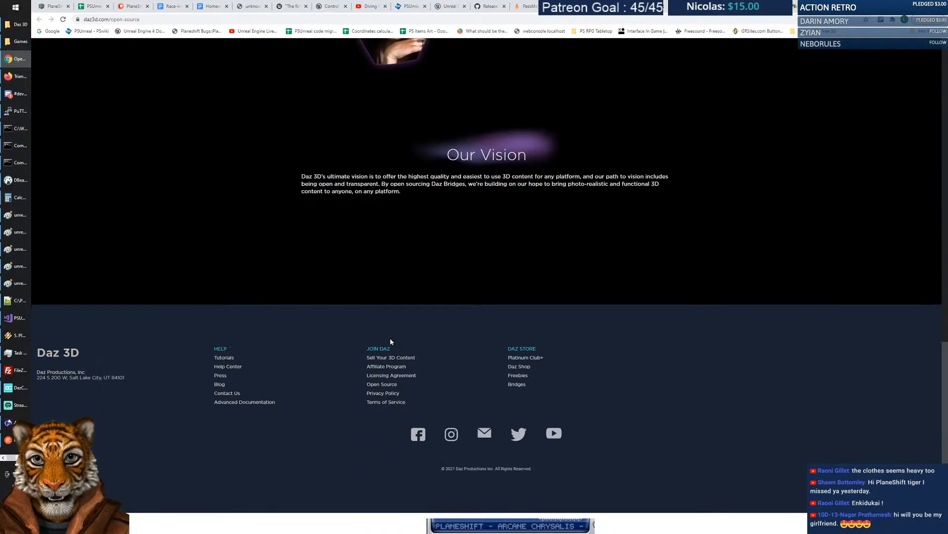
left_click(391, 375)
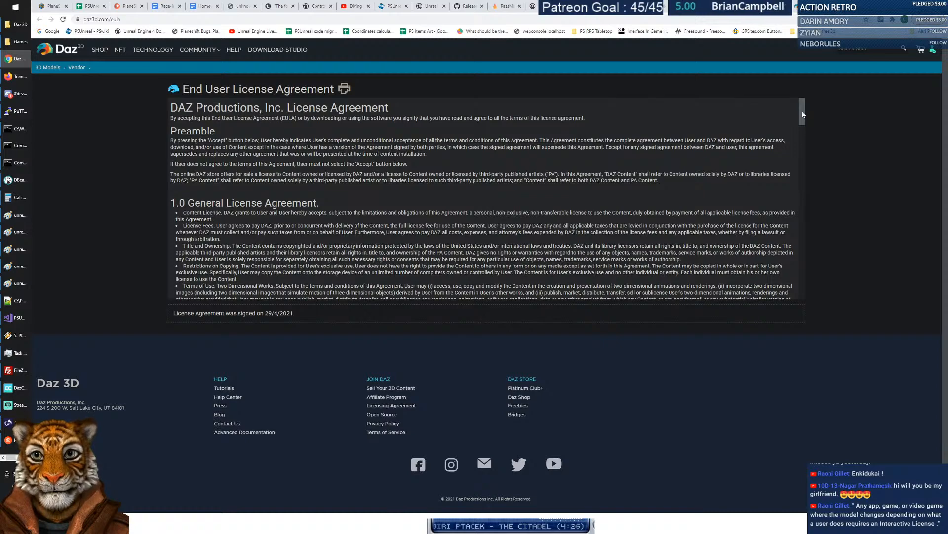
left_click_drag(803, 115, 805, 106)
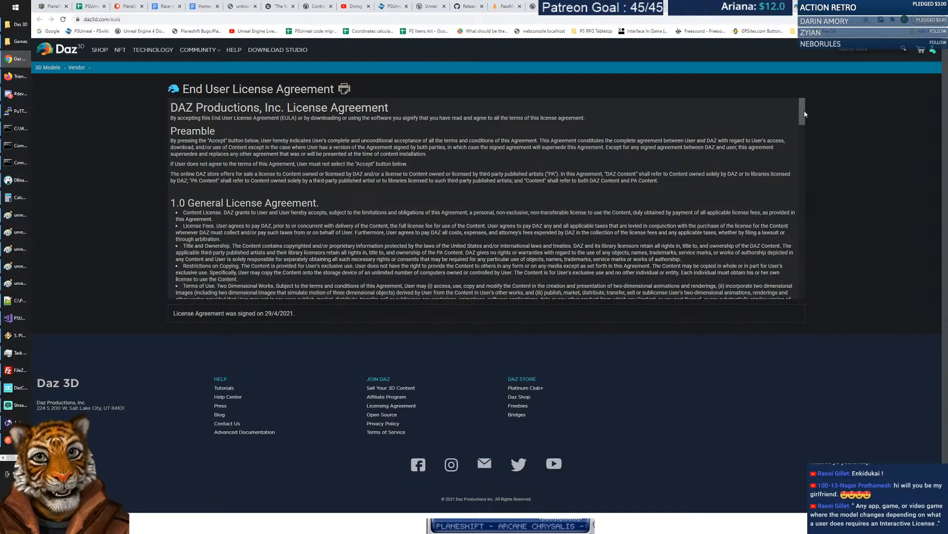
left_click_drag(805, 114, 806, 109)
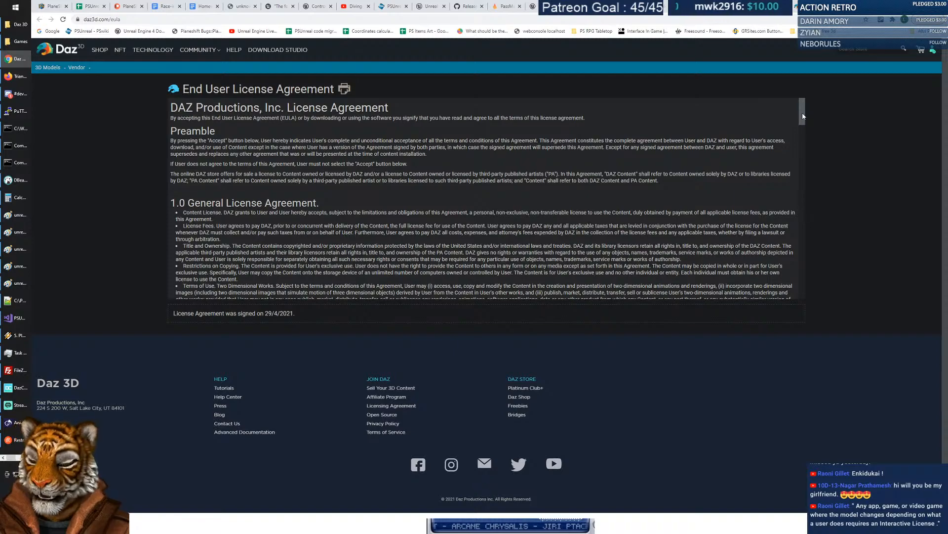
mouse_move(803, 116)
left_mouse_down()
mouse_move(802, 139)
mouse_move(804, 110)
mouse_move(807, 125)
left_mouse_up()
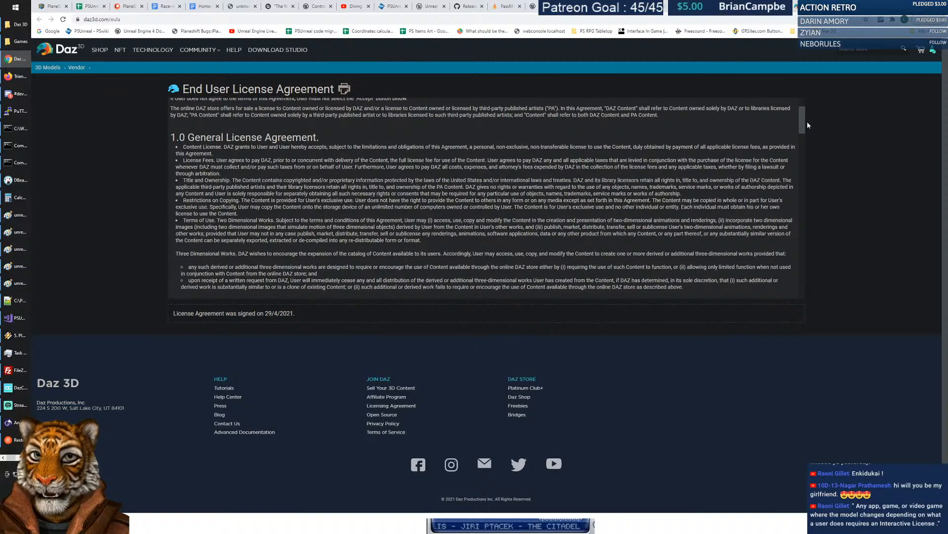
left_click_drag(229, 147, 426, 154)
left_click_drag(216, 160, 266, 160)
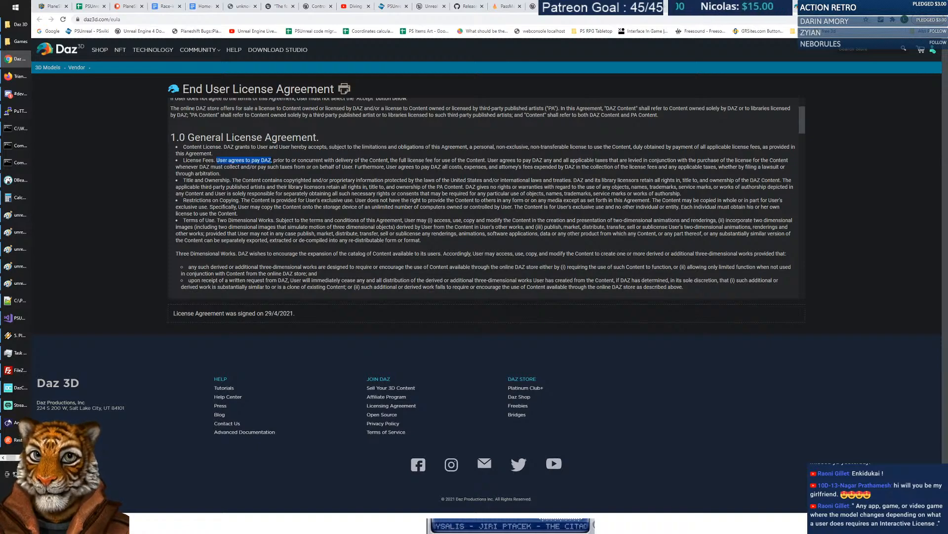
left_click_drag(271, 160, 484, 161)
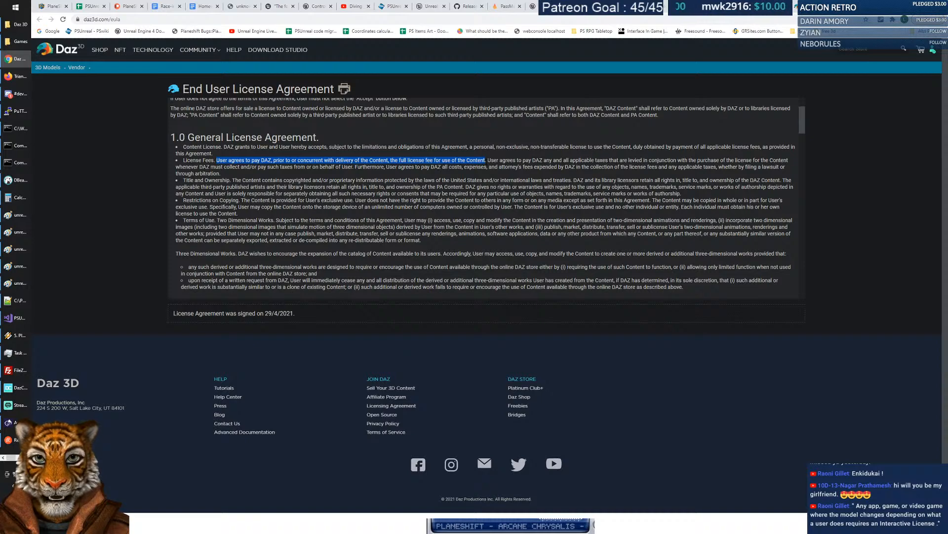
left_click(486, 161)
left_click_drag(486, 161, 769, 176)
left_click_drag(710, 167, 748, 175)
left_click(210, 173)
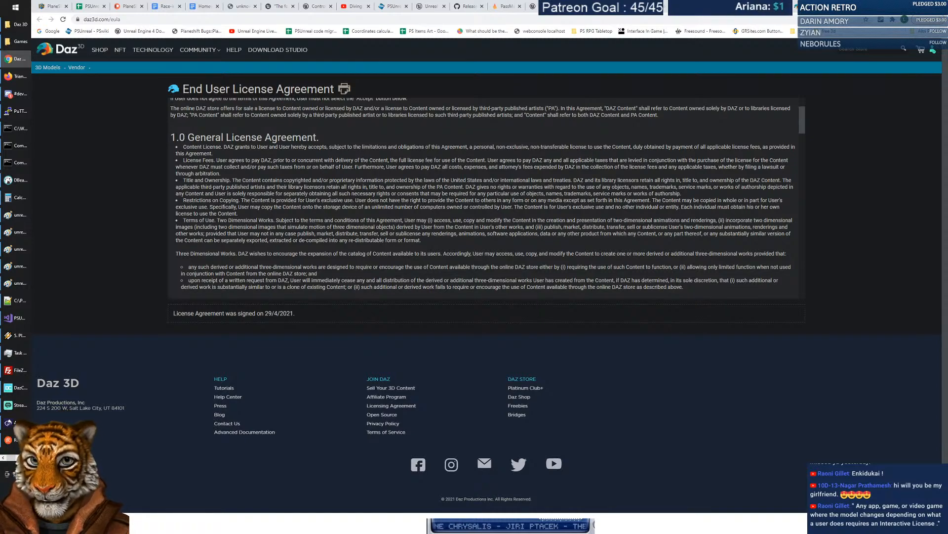
scroll(312, 195, "down", 3)
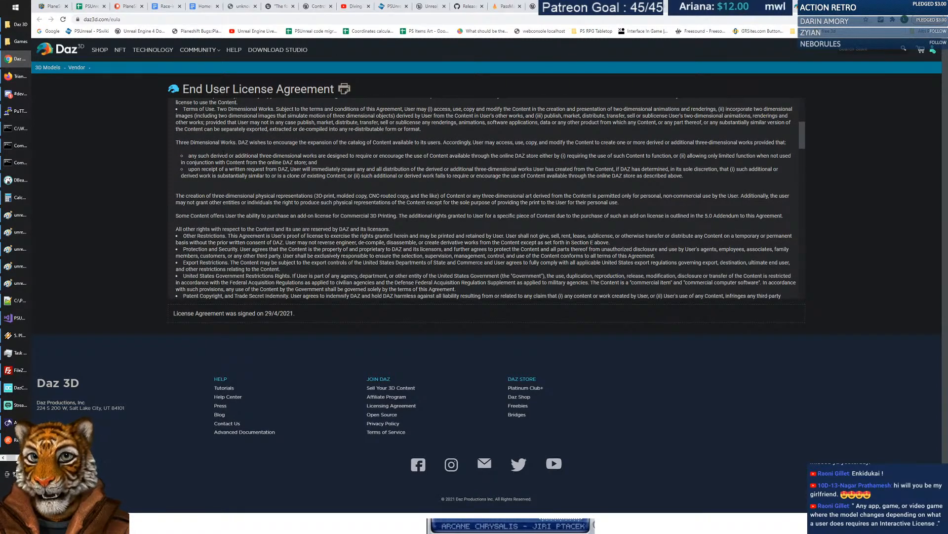
scroll(208, 163, "down", 2)
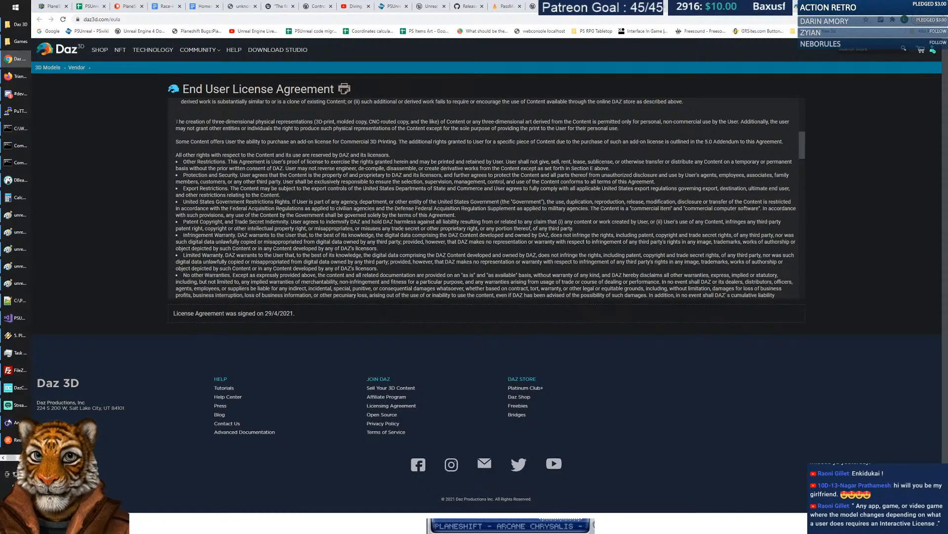
left_click_drag(346, 121, 636, 133)
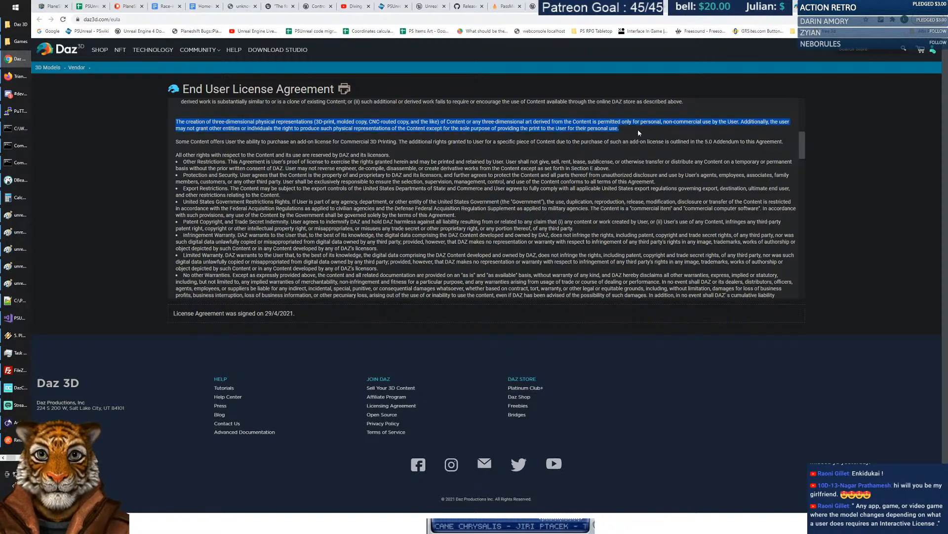
left_click(638, 129)
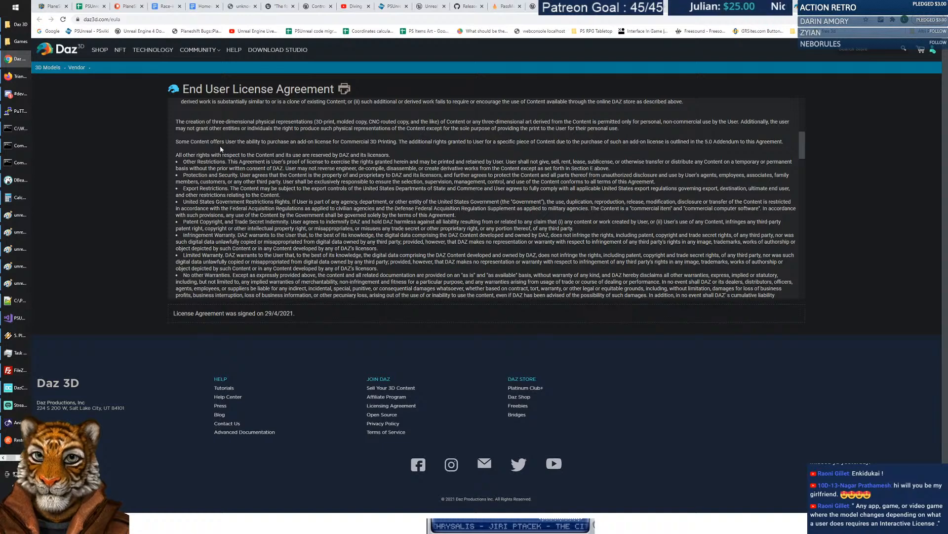
left_click_drag(176, 141, 398, 142)
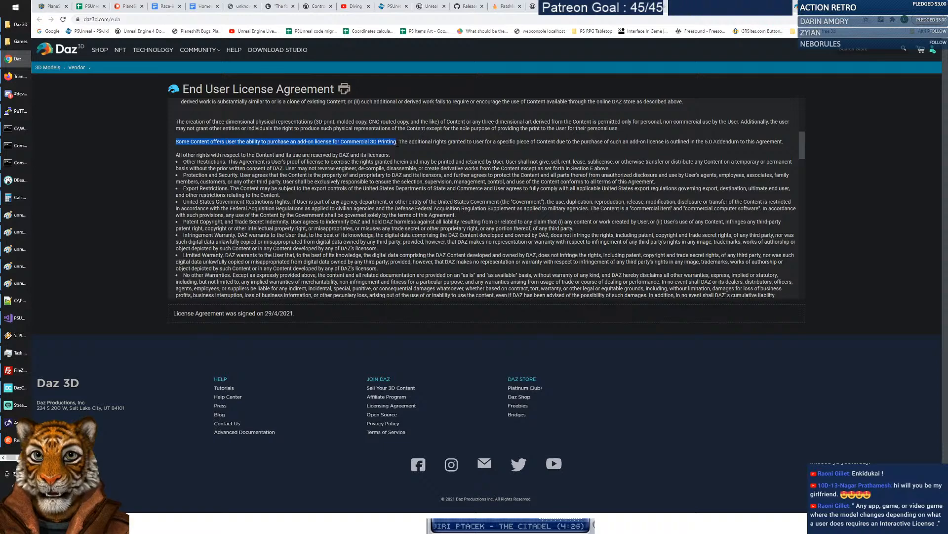
left_click(257, 153)
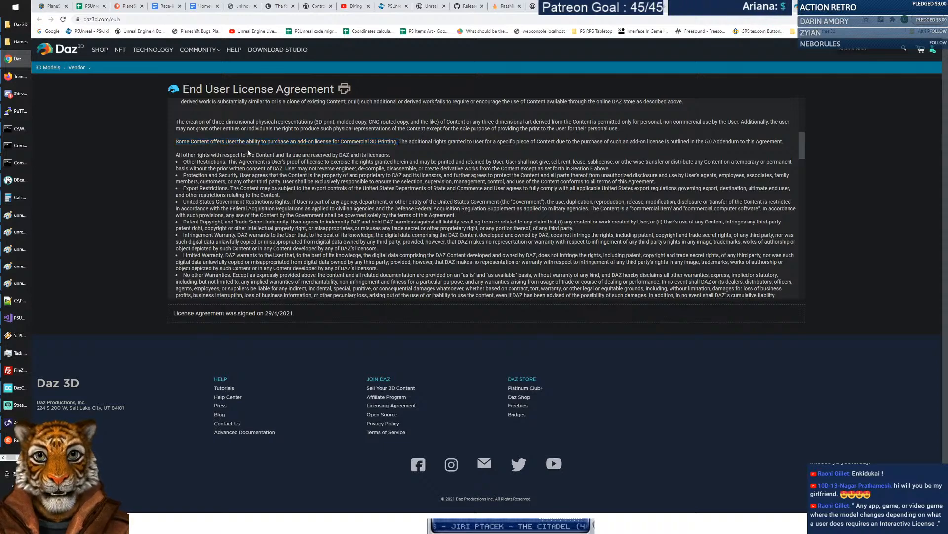
left_click_drag(177, 155, 417, 157)
left_click(409, 157)
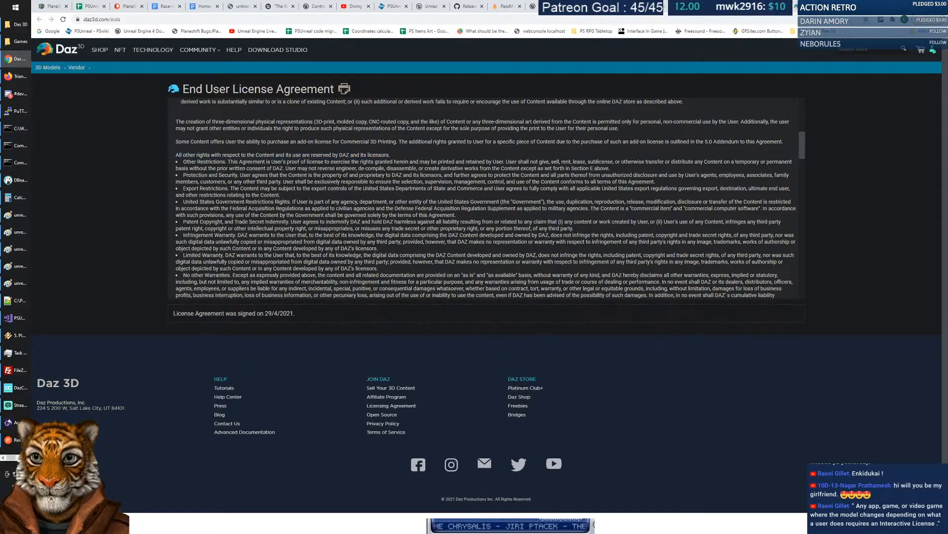
left_click_drag(227, 161, 490, 162)
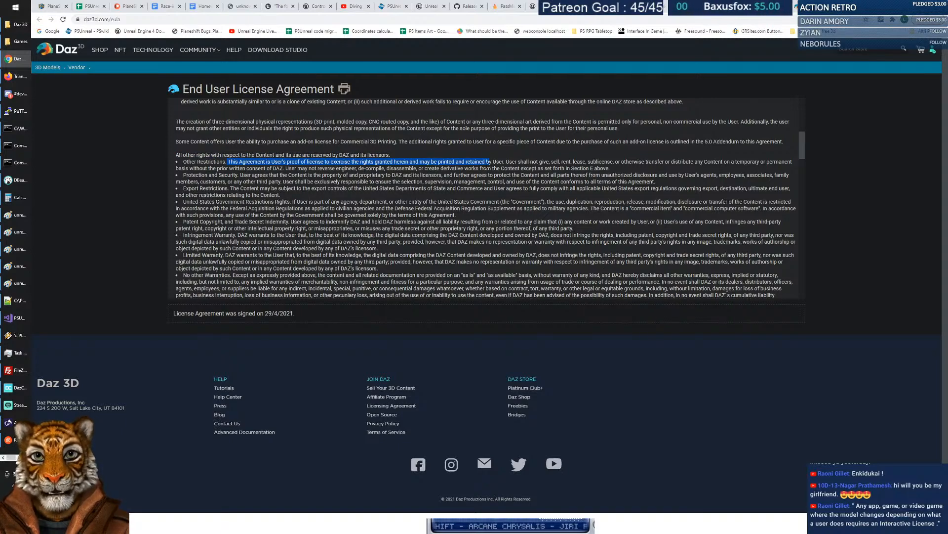
scroll(486, 197, "down", 2)
scroll(268, 182, "down", 4)
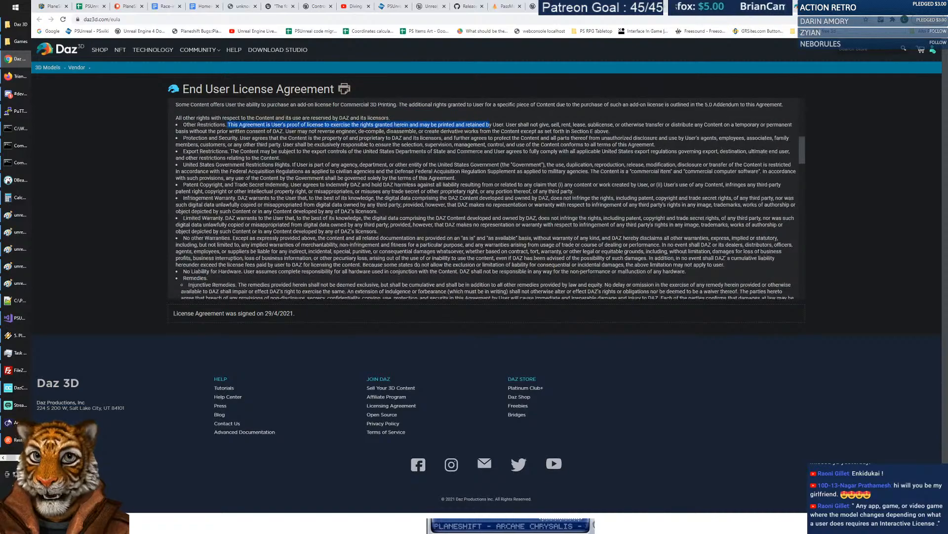
scroll(285, 164, "down", 10)
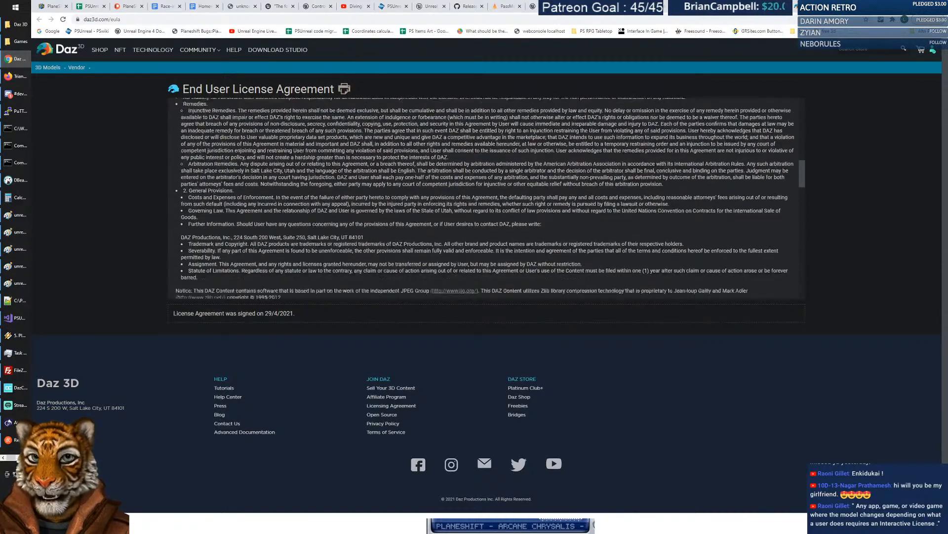
scroll(284, 164, "down", 8)
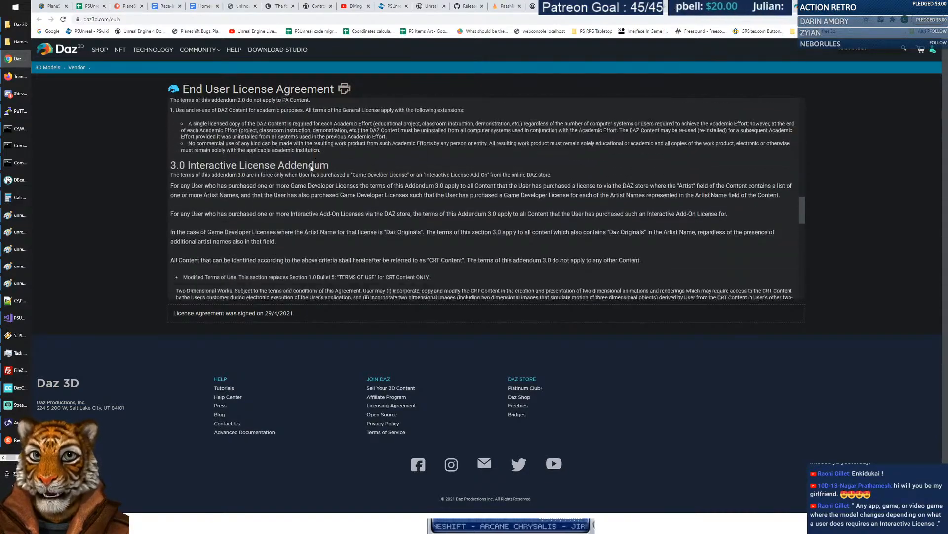
scroll(284, 164, "down", 8)
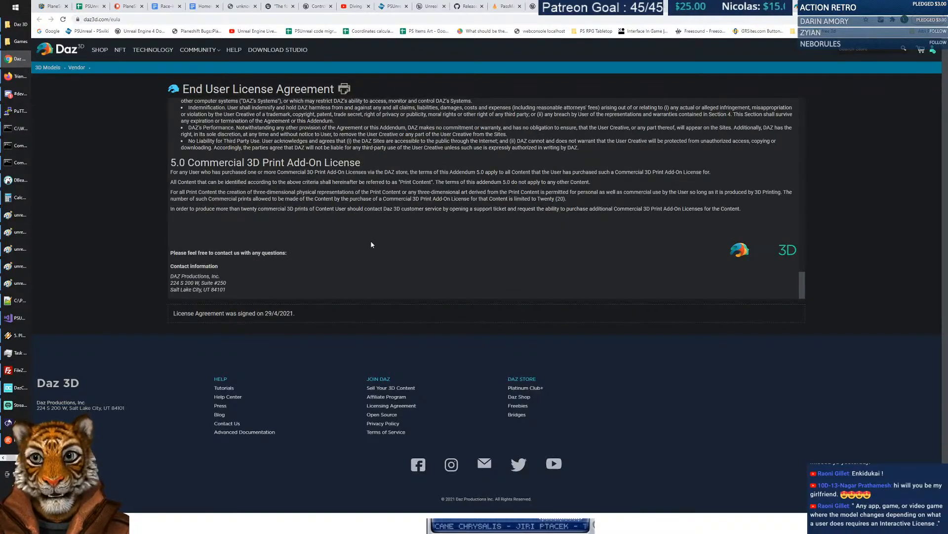
scroll(372, 244, "up", 6)
scroll(288, 182, "up", 15)
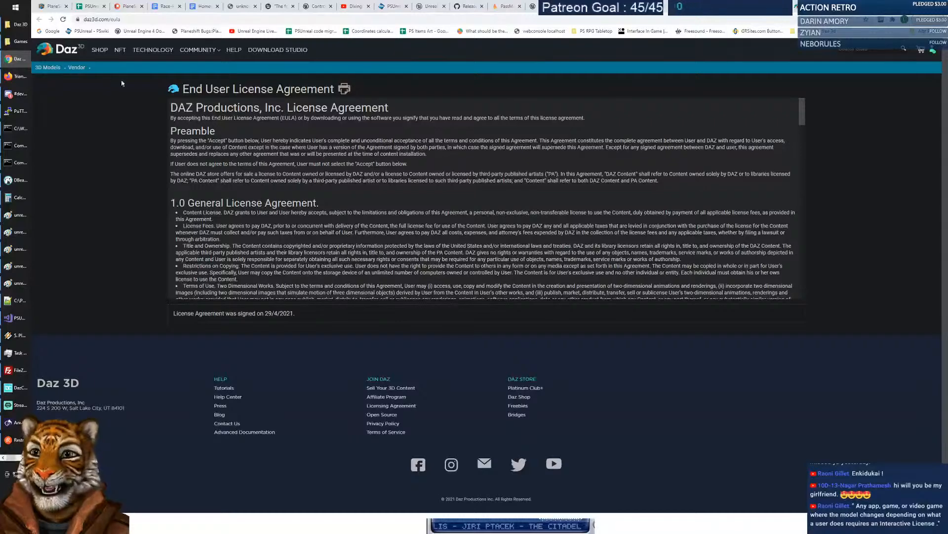
Check the posed figure in Daz Studio, then bring DazCentral to the front.
left_click(24, 457)
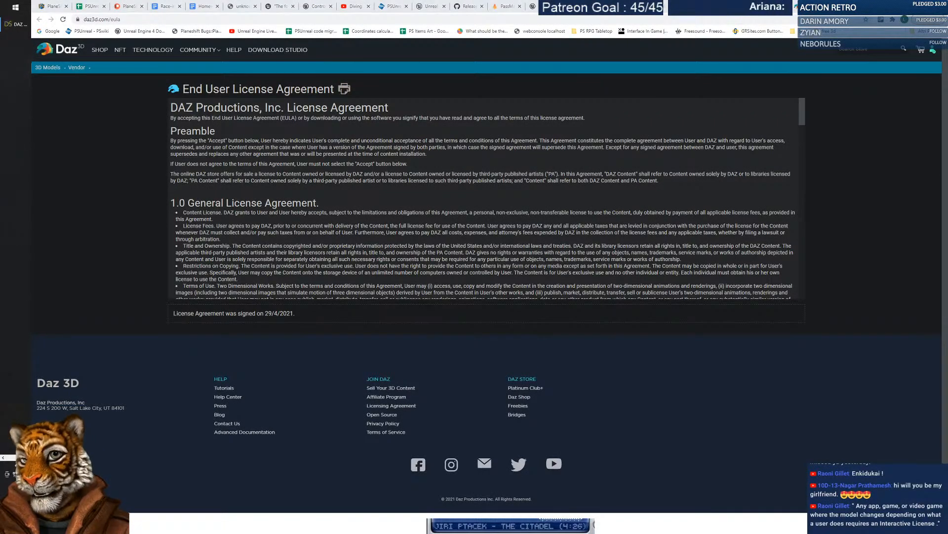
left_click(16, 24)
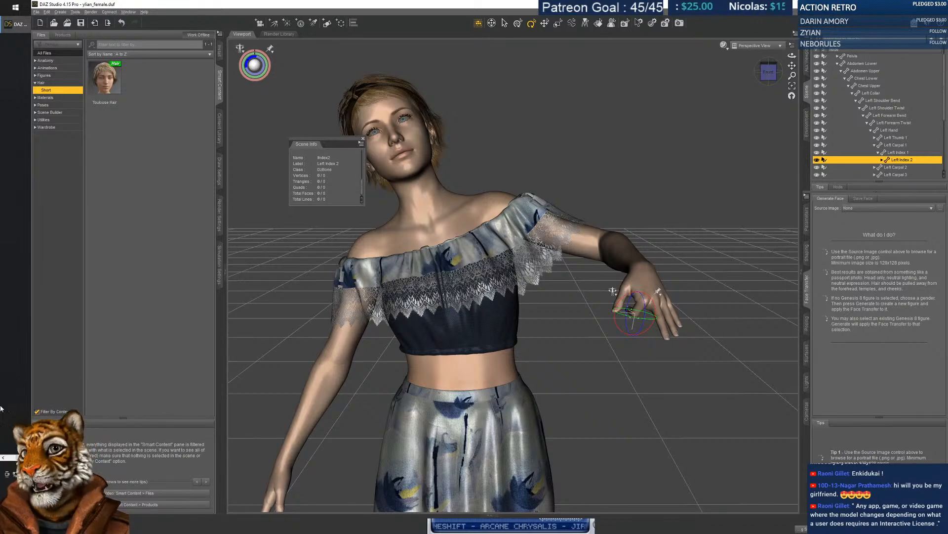
left_click(5, 458)
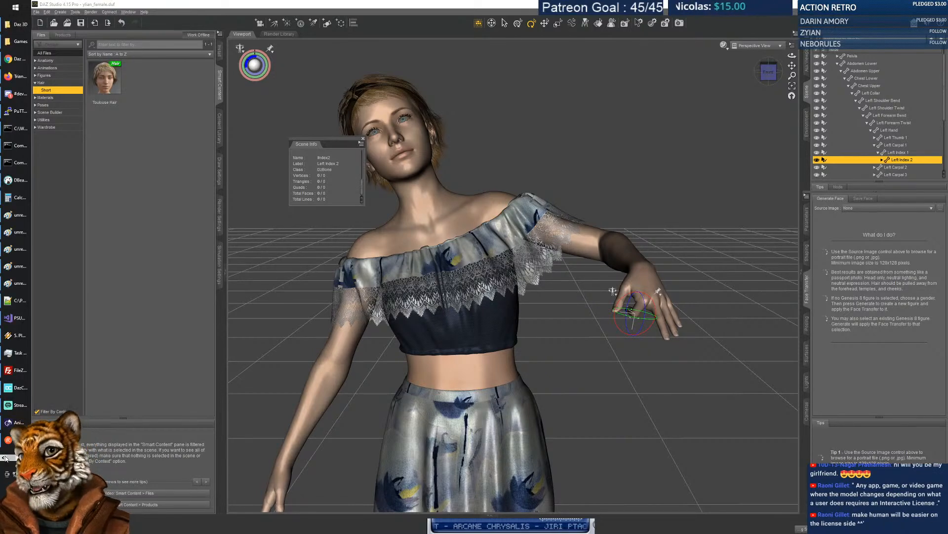
left_click(20, 392)
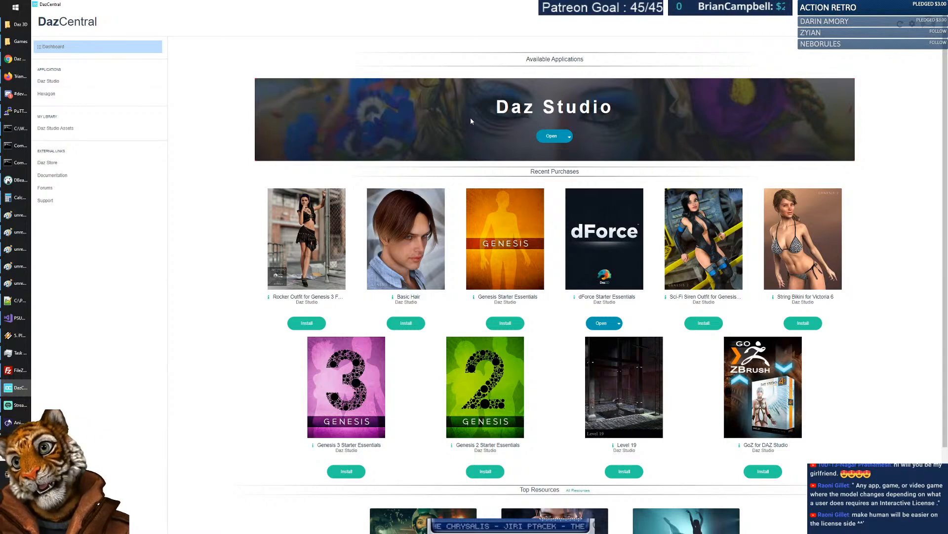
Search the owned Daz Studio assets for 'medieval female'.
left_click(67, 131)
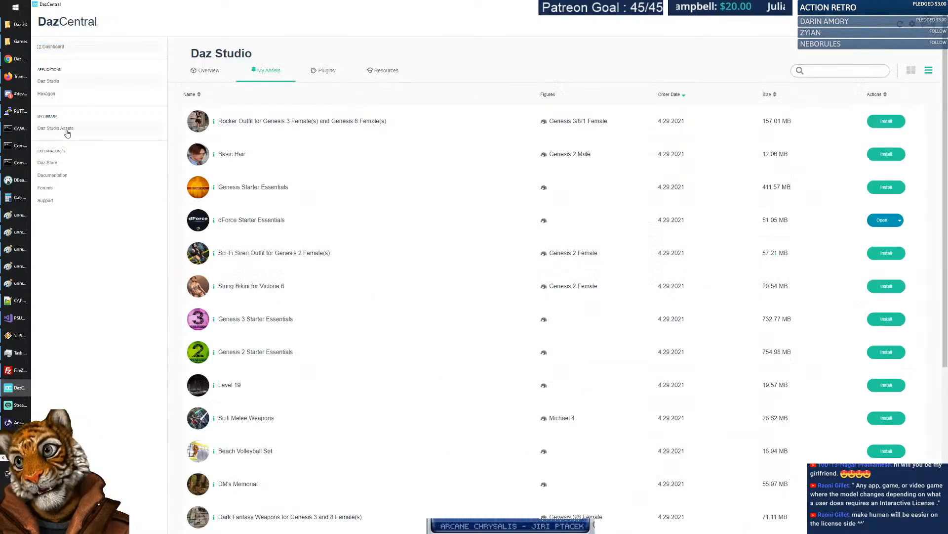
left_click(854, 71)
type("medieval")
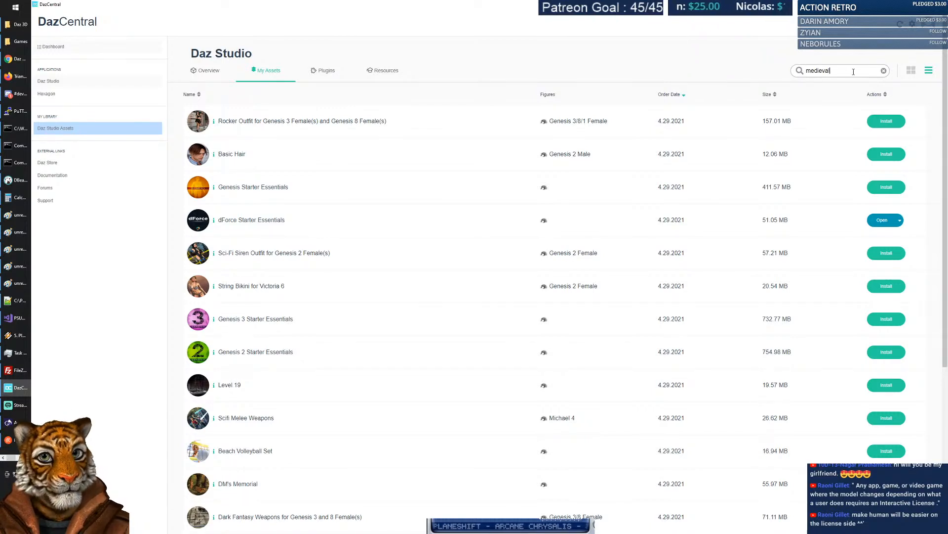
type(" female")
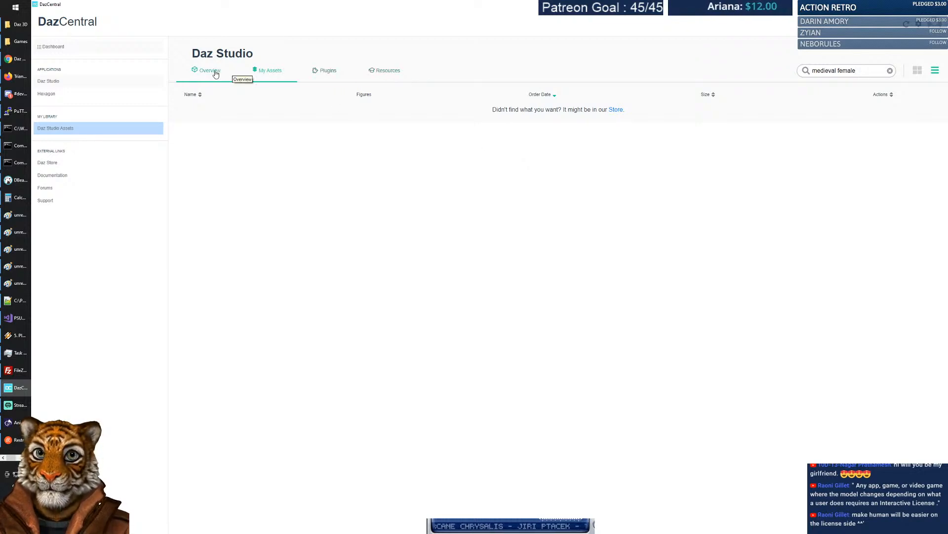
Browse the Daz Studio tutorial resources and the Hexagon page, then return to Daz Studio.
left_click(389, 75)
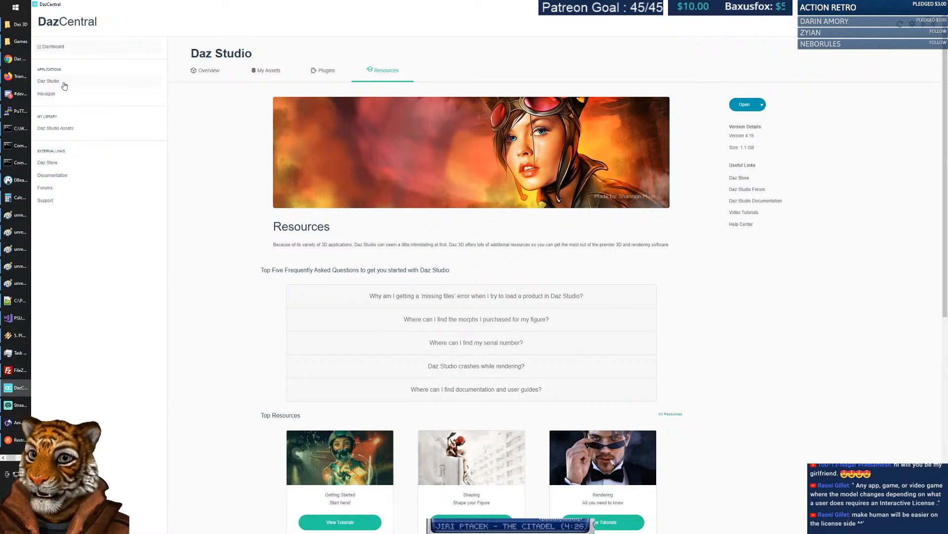
scroll(448, 226, "down", 2)
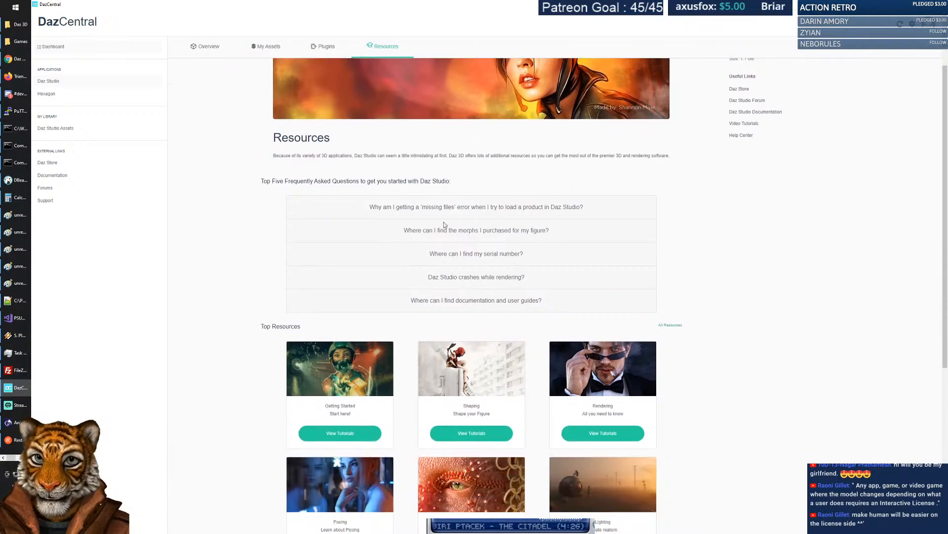
scroll(711, 247, "up", 2)
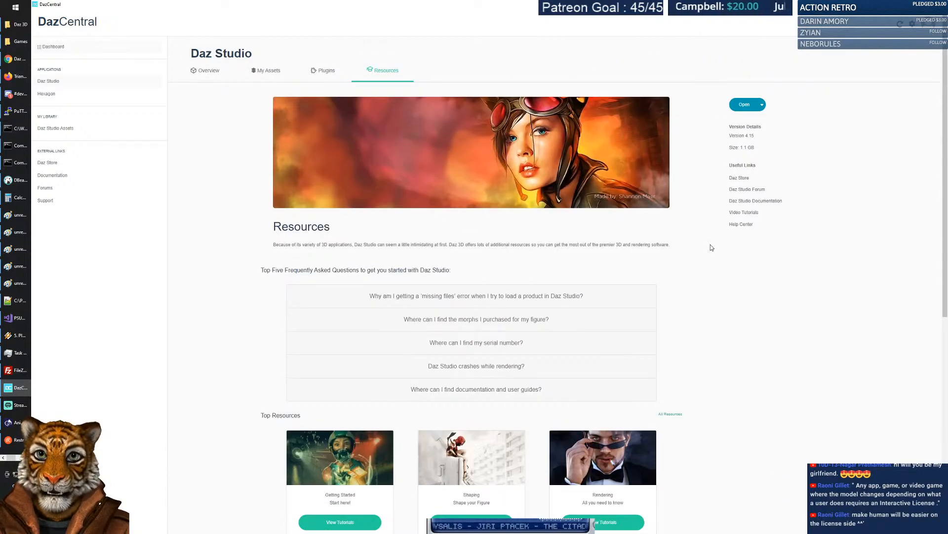
scroll(710, 248, "down", 5)
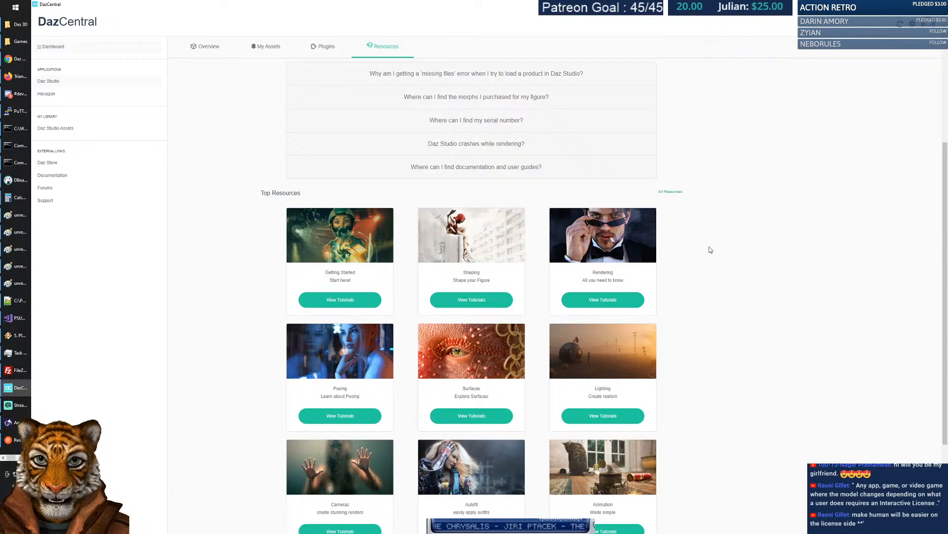
scroll(637, 264, "down", 3)
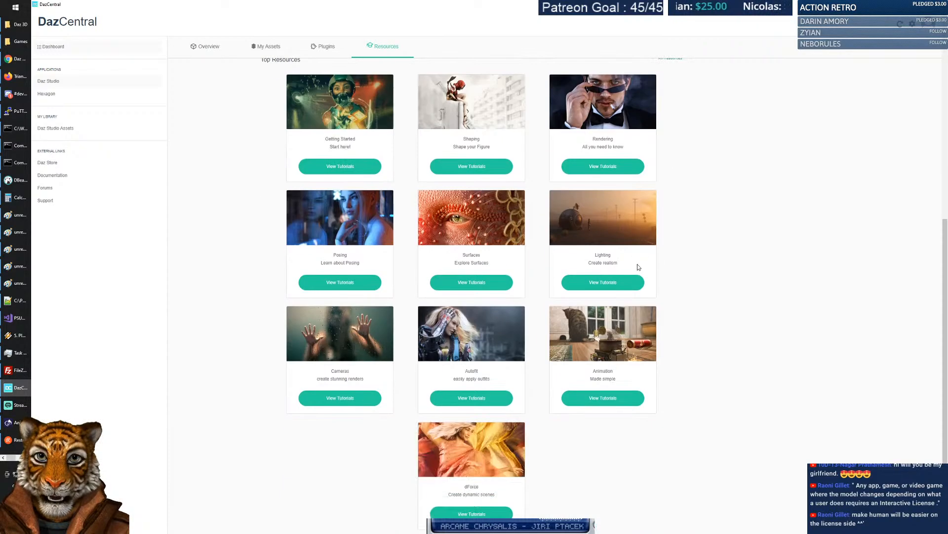
left_click(51, 94)
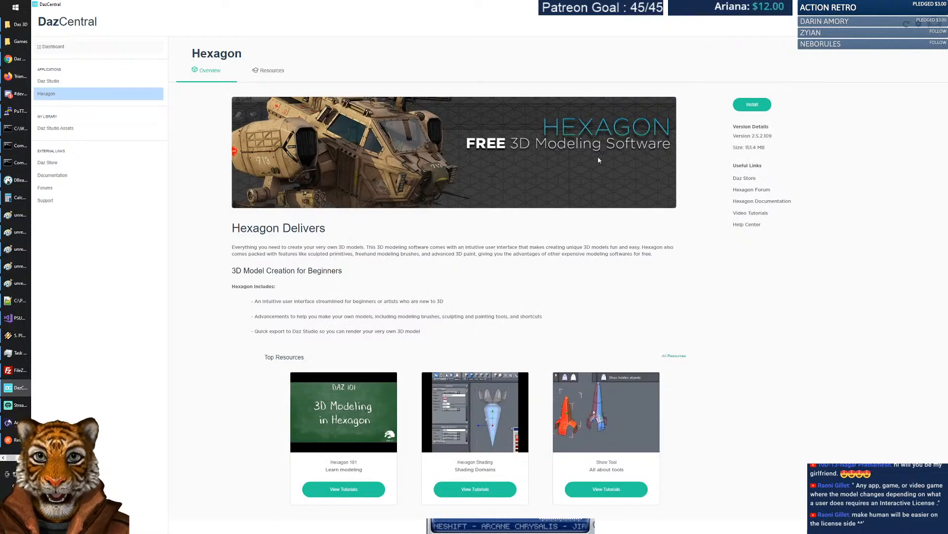
left_click(62, 82)
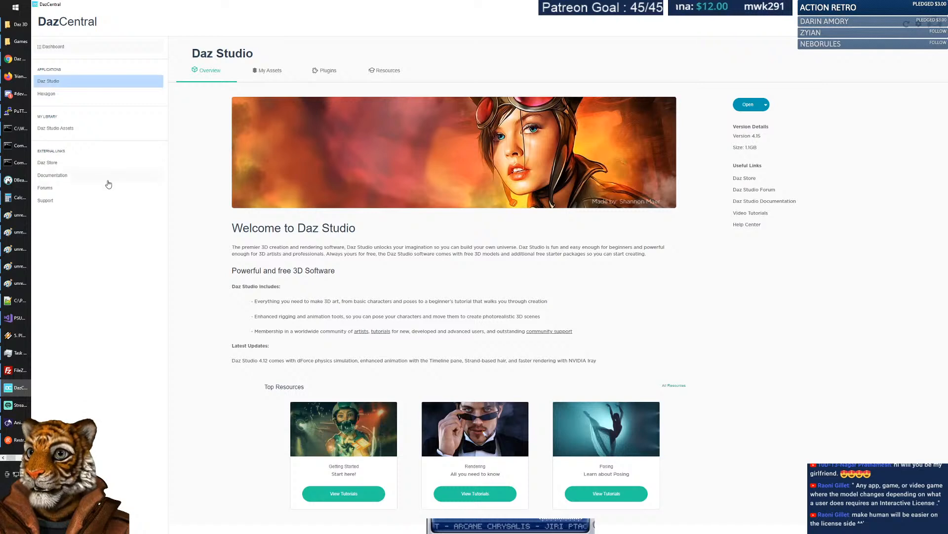
Open the Daz store in the browser and search for 'medieval female'.
left_click(53, 163)
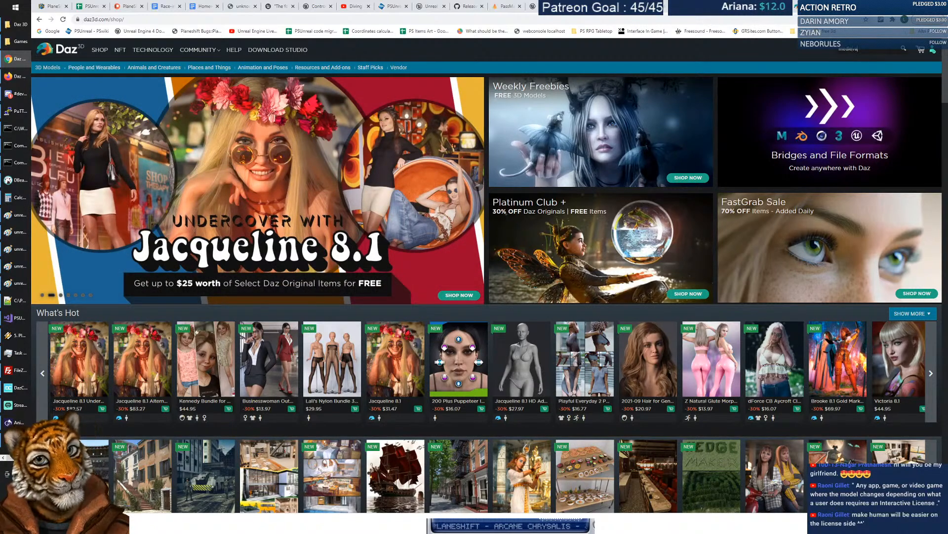
key("Return")
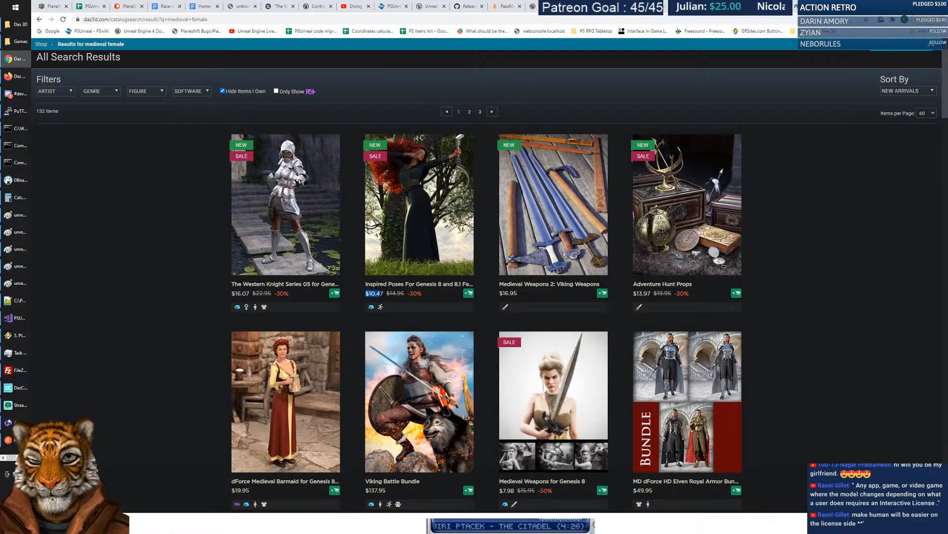
Open Inspired Poses For Genesis 8 and 8.1 Female, toggle the Interactive License, and open 'What is this?'.
left_click(430, 210)
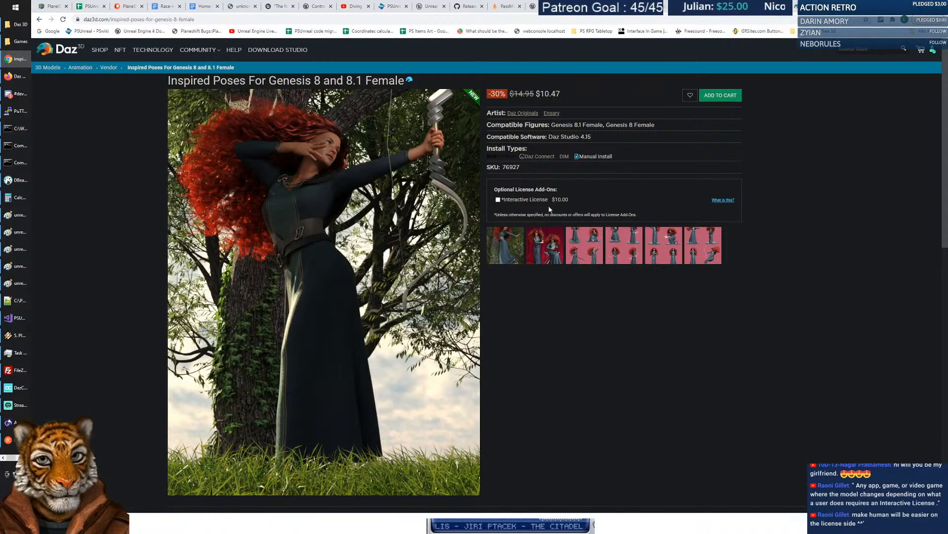
left_click_drag(494, 189, 543, 189)
left_click(571, 188)
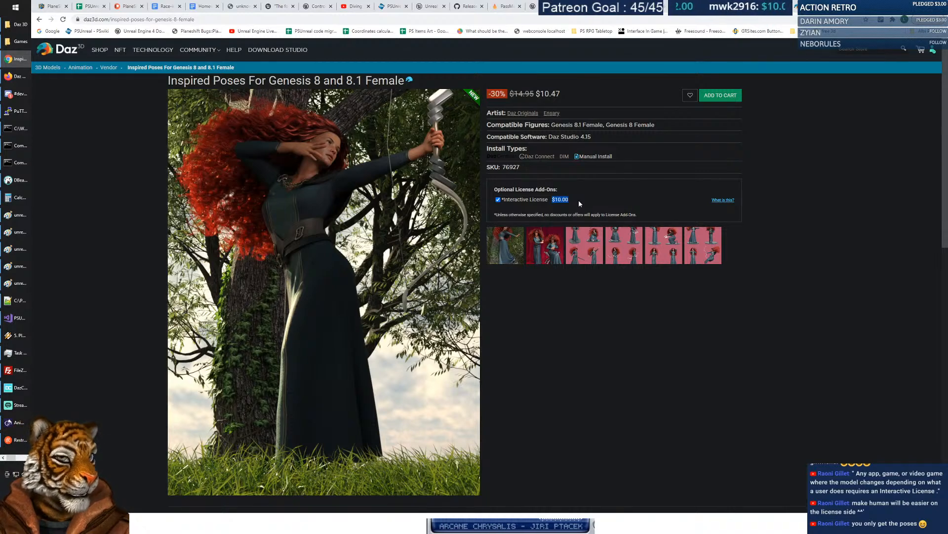
left_click(499, 201)
left_click(498, 200)
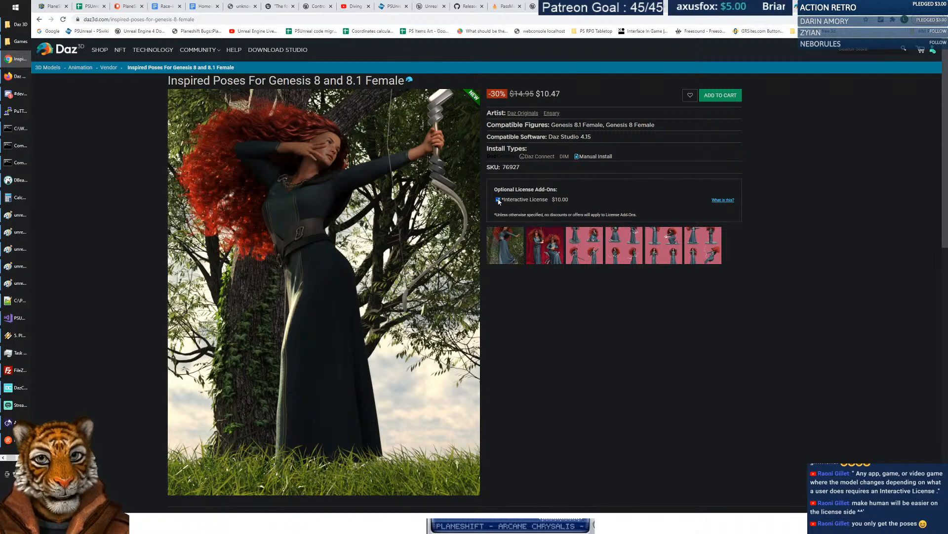
left_click(721, 201)
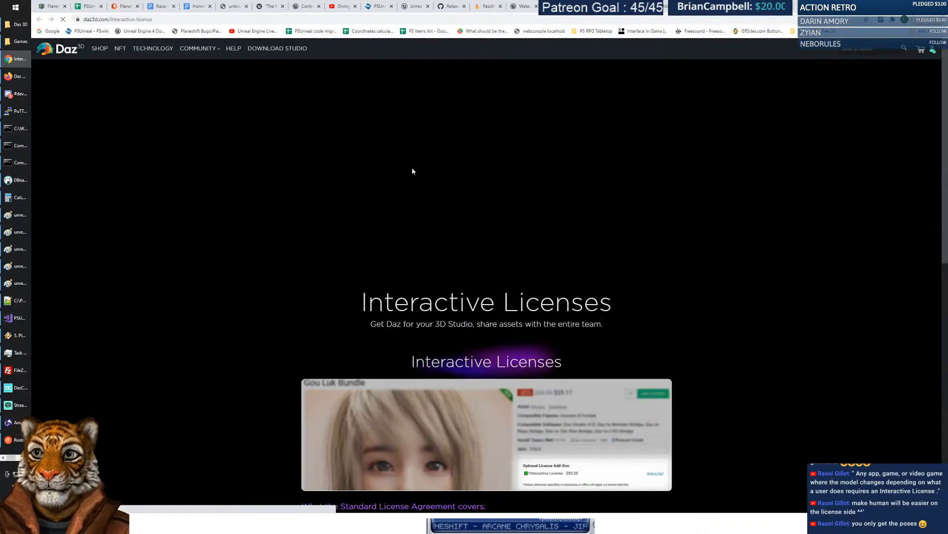
scroll(728, 239, "down", 3)
scroll(724, 242, "down", 2)
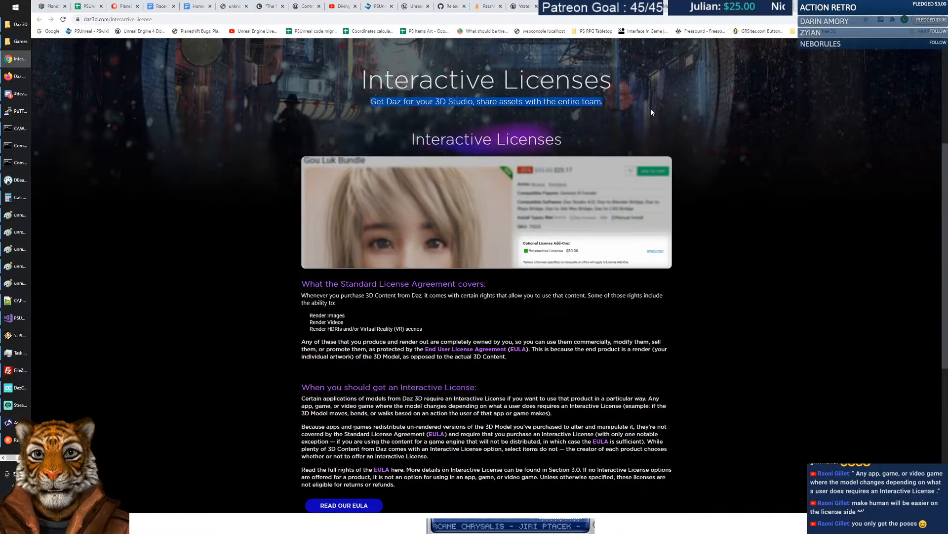
triple_click(612, 140)
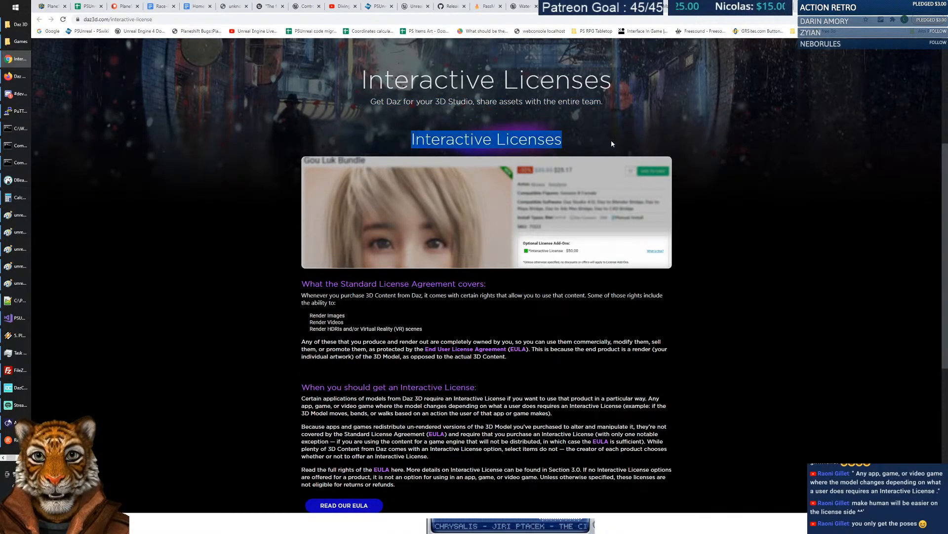
scroll(612, 141, "down", 3)
left_click_drag(302, 136, 496, 134)
left_click(496, 134)
left_click_drag(302, 146, 565, 158)
left_click(342, 153)
left_click_drag(308, 168, 438, 182)
left_click(358, 169)
left_click(369, 179)
left_click(418, 185)
left_click_drag(308, 193, 504, 201)
left_click_drag(548, 201, 638, 200)
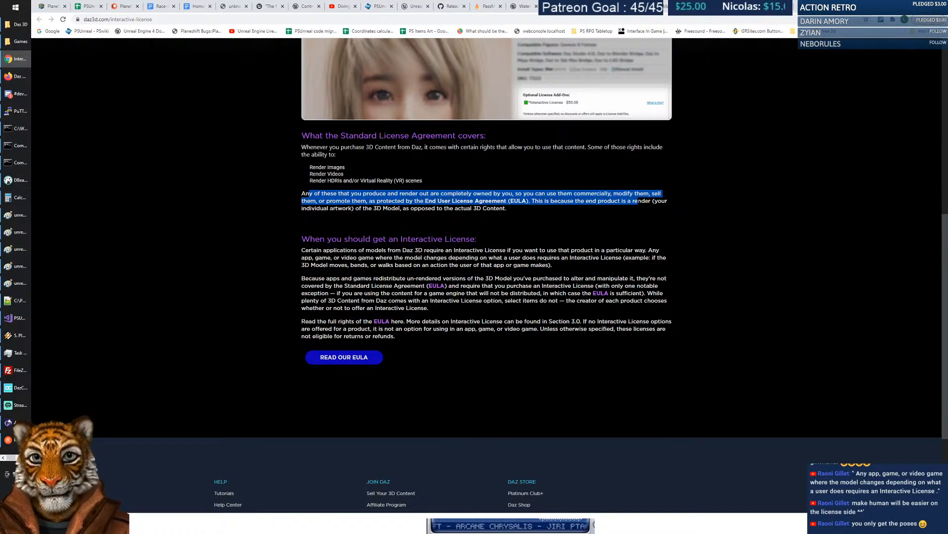
left_click(470, 217)
left_click_drag(390, 209, 539, 215)
left_click(538, 213)
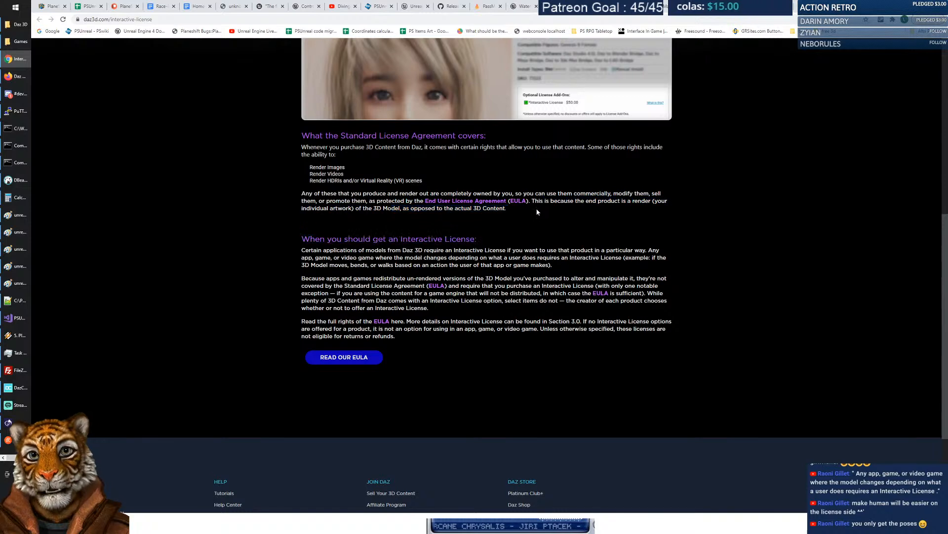
scroll(491, 225, "down", 1)
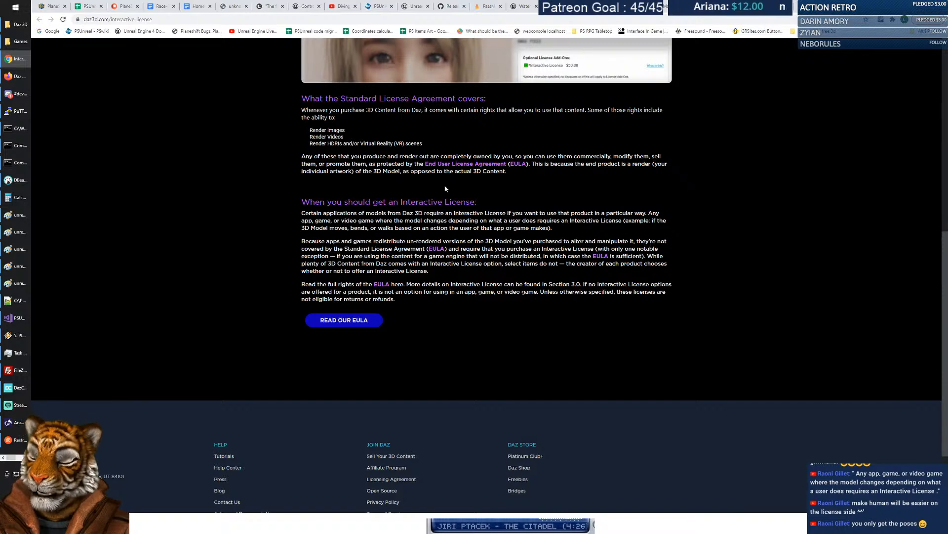
left_click_drag(301, 213, 541, 229)
left_click_drag(647, 213, 622, 228)
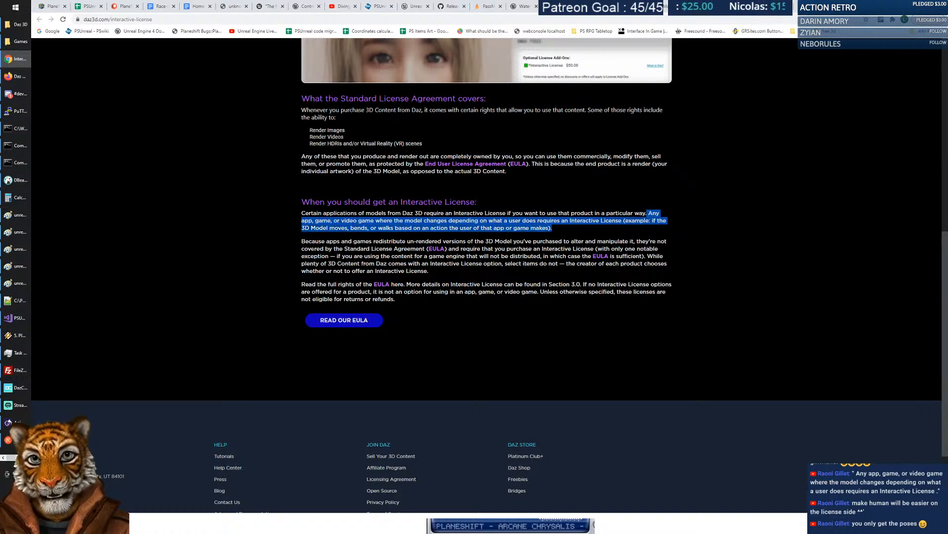
left_click_drag(302, 242, 622, 256)
left_click_drag(336, 256, 642, 256)
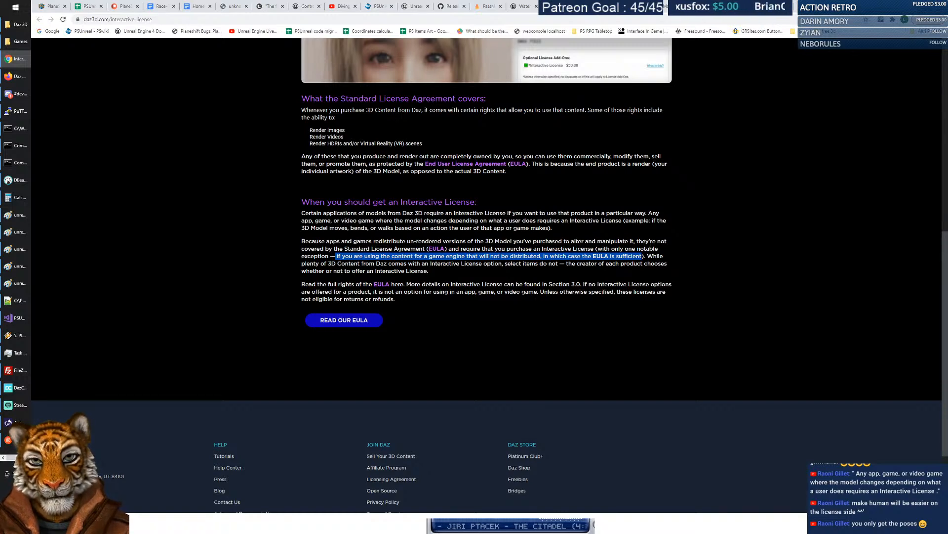
left_click(630, 275)
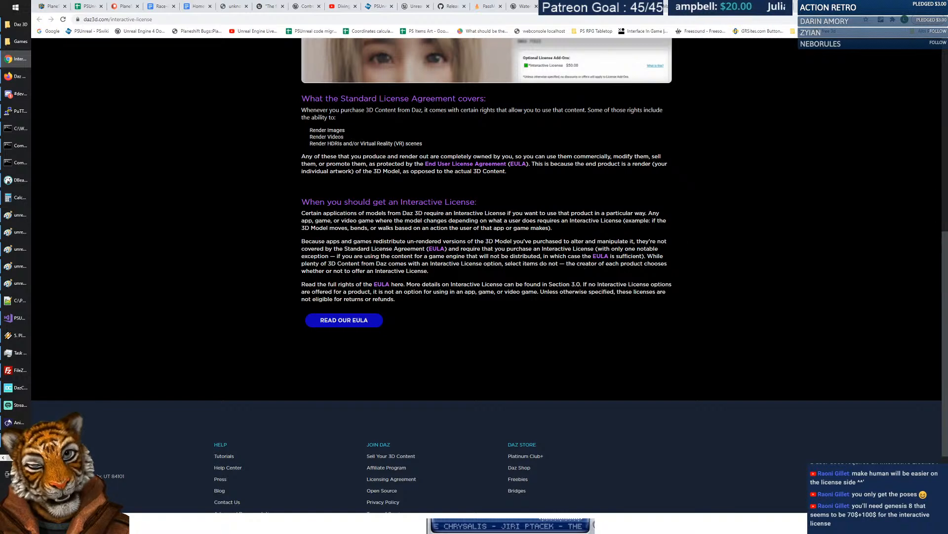
left_click_drag(647, 256, 447, 272)
left_click(420, 283)
left_click_drag(304, 284, 579, 297)
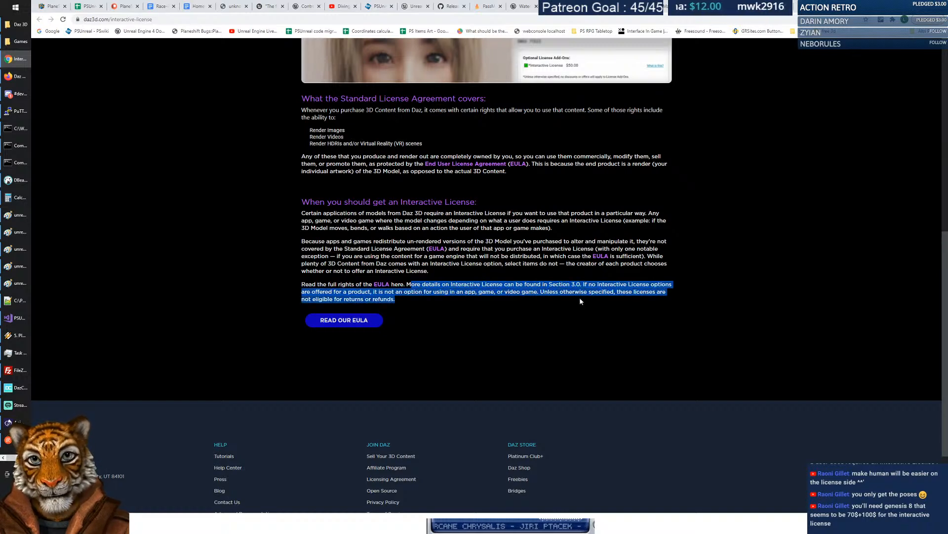
left_click(576, 304)
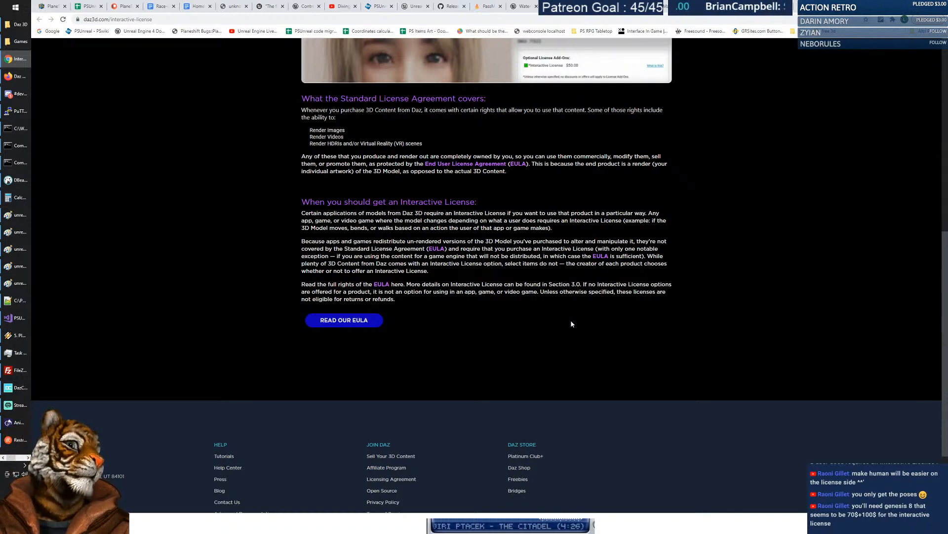
scroll(766, 253, "up", 8)
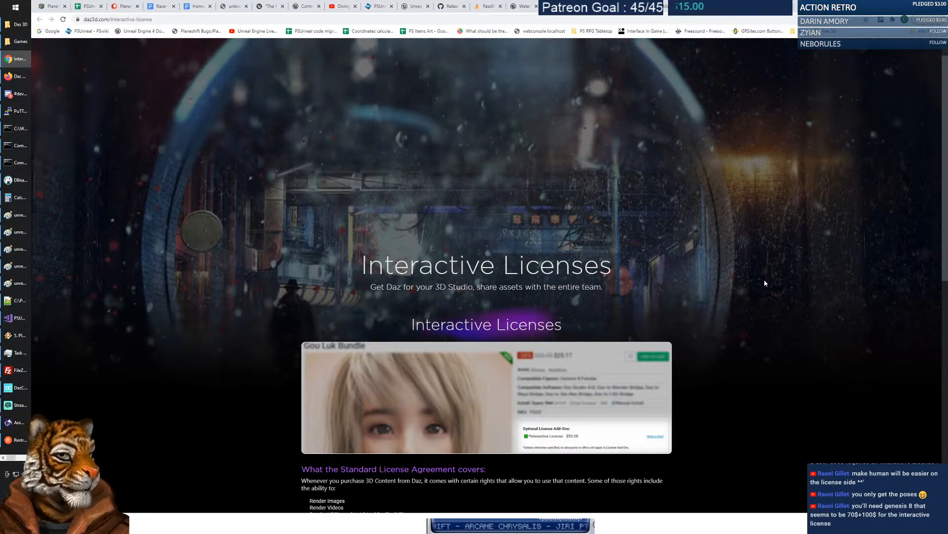
Return to the Daz shop page listing 38164 items by new arrivals and scroll through it.
scroll(173, 74, "up", 1)
left_click(99, 48)
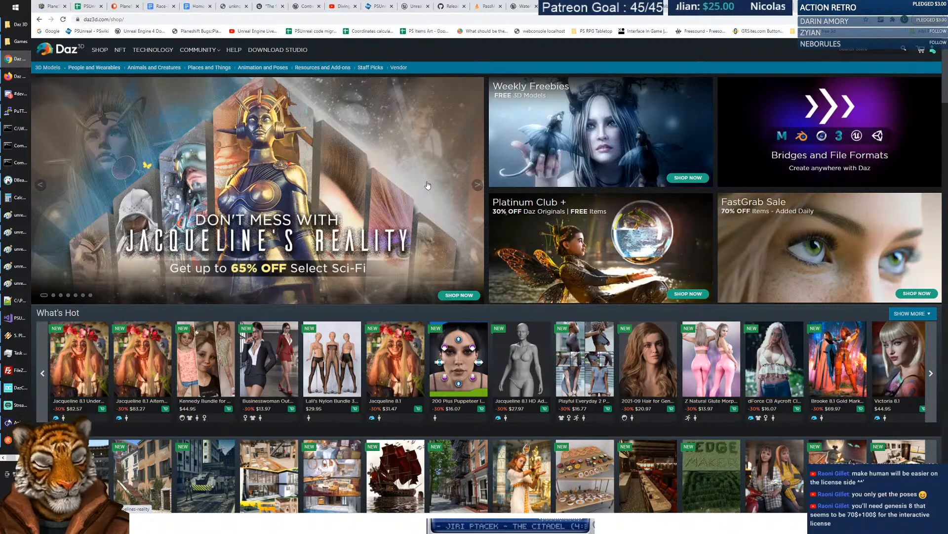
scroll(428, 186, "down", 2)
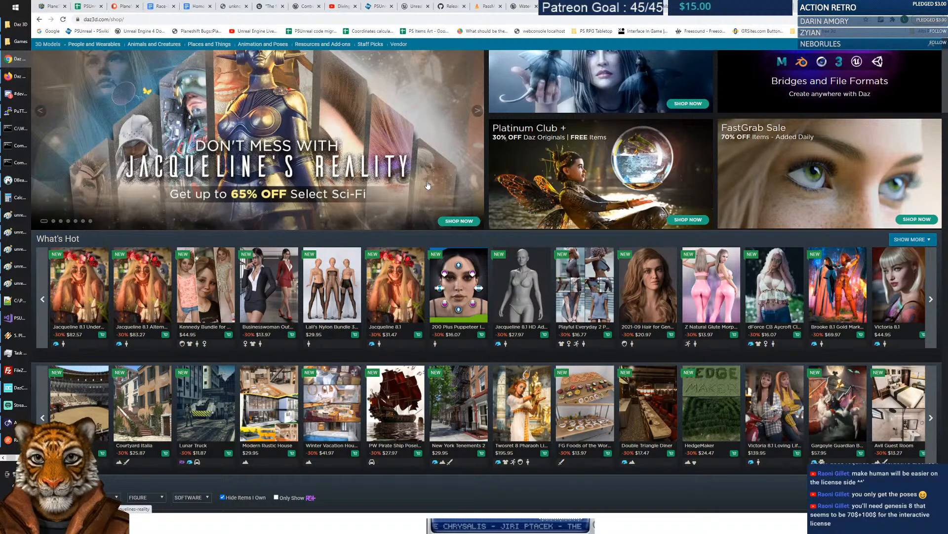
scroll(427, 185, "down", 3)
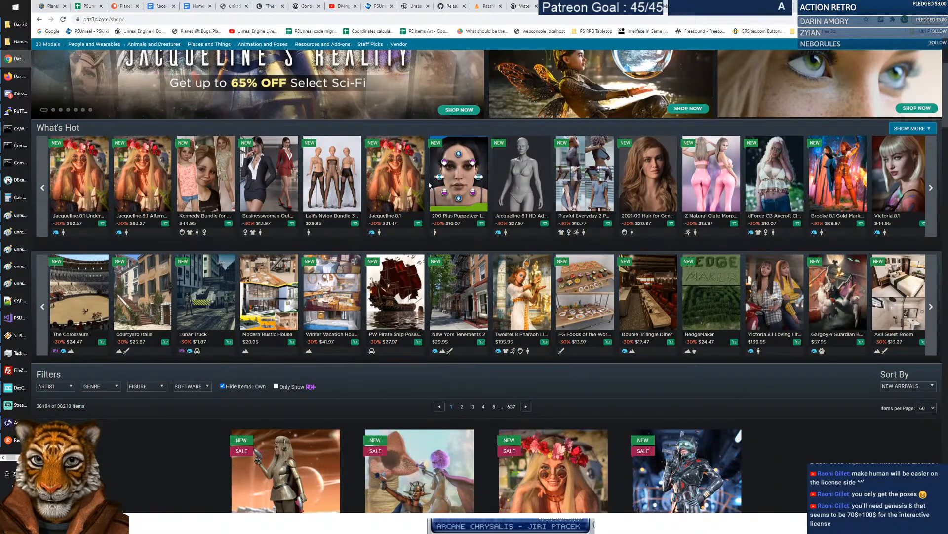
scroll(429, 185, "up", 4)
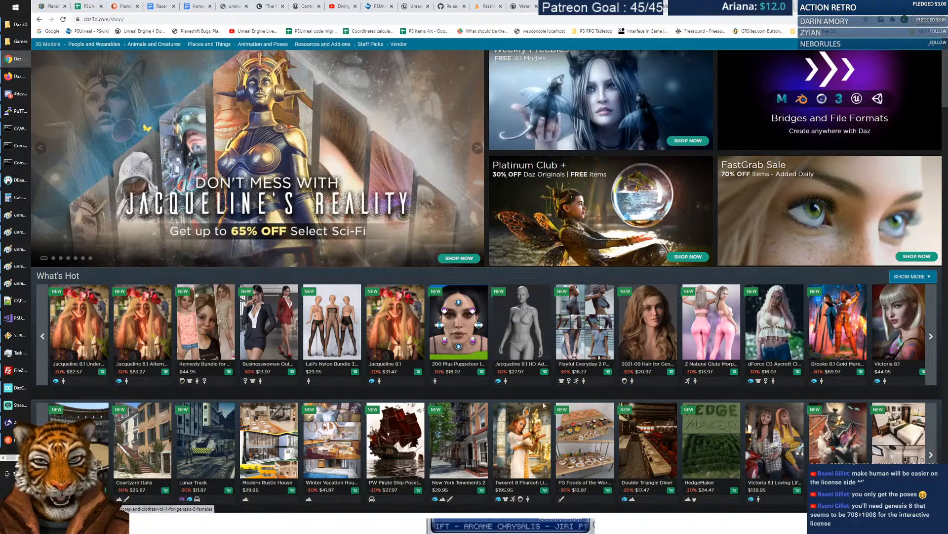
Open the Twosret 8 Pharaoh Living Bundle, add its Interactive License, then view the included dForce CB Hekau page.
left_click(525, 455)
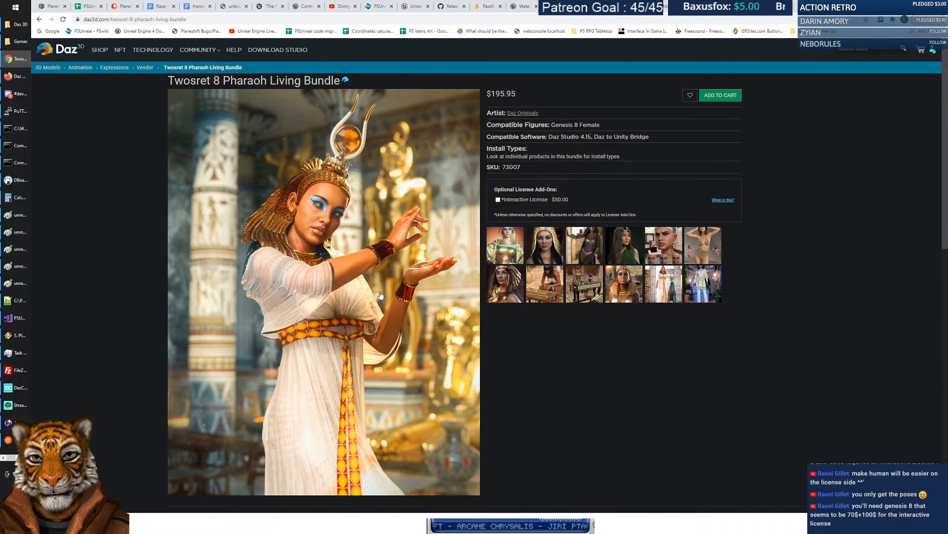
left_click(498, 200)
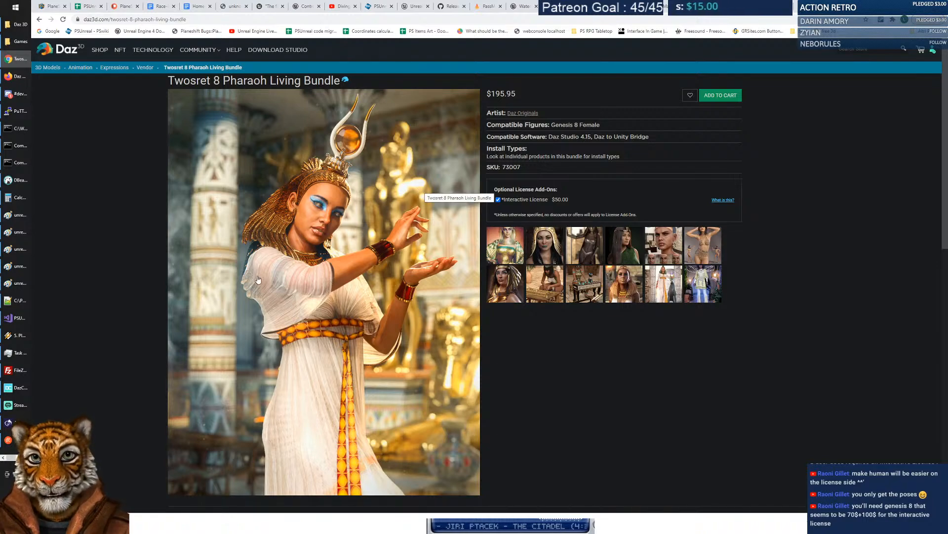
scroll(423, 321, "down", 4)
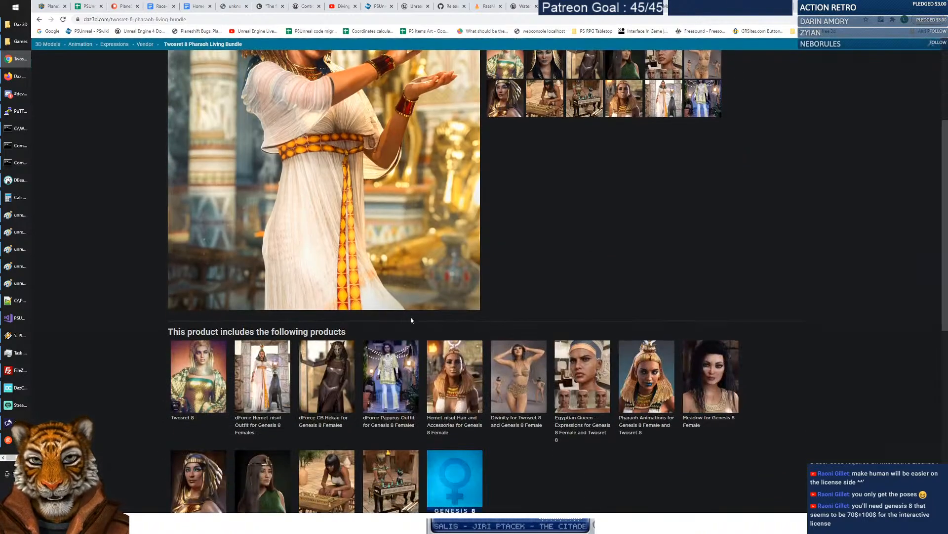
left_click(344, 357)
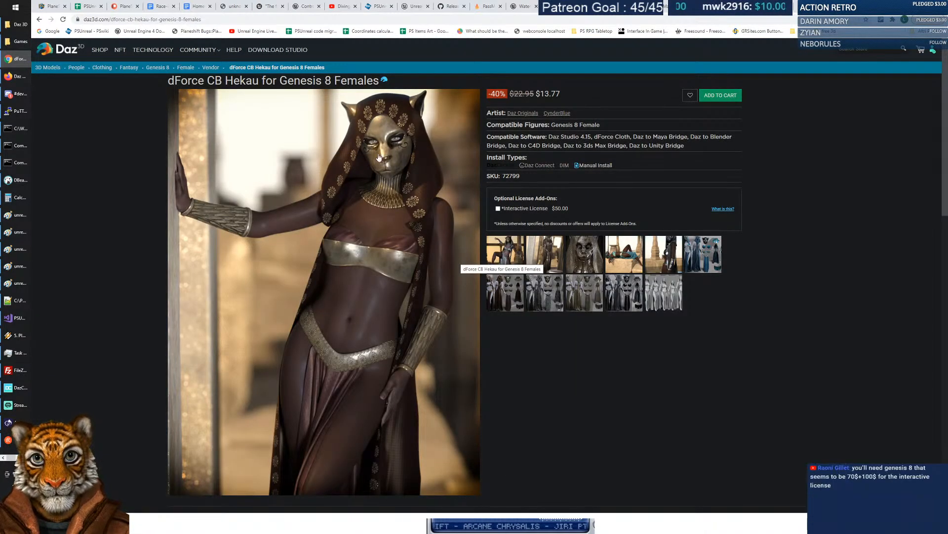
scroll(477, 238, "down", 2)
scroll(478, 239, "down", 4)
scroll(482, 233, "up", 4)
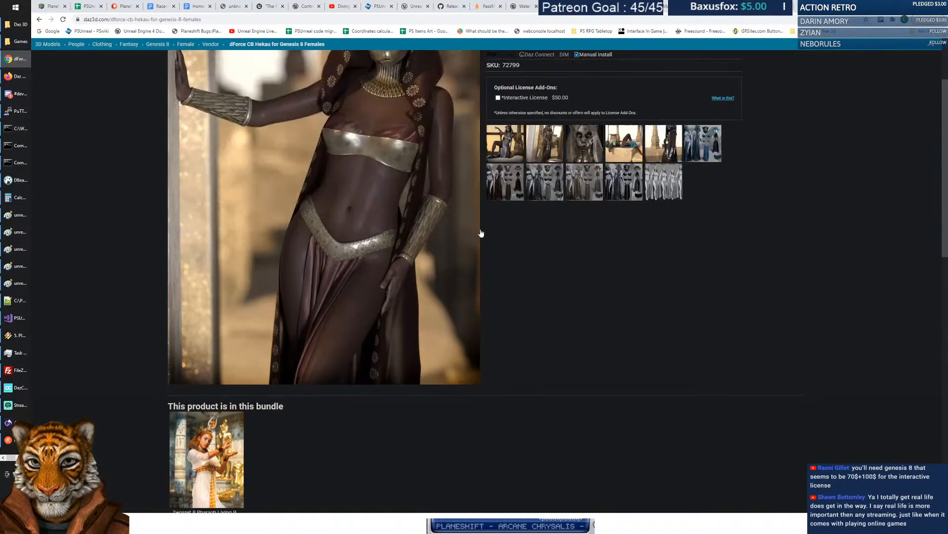
scroll(481, 233, "up", 3)
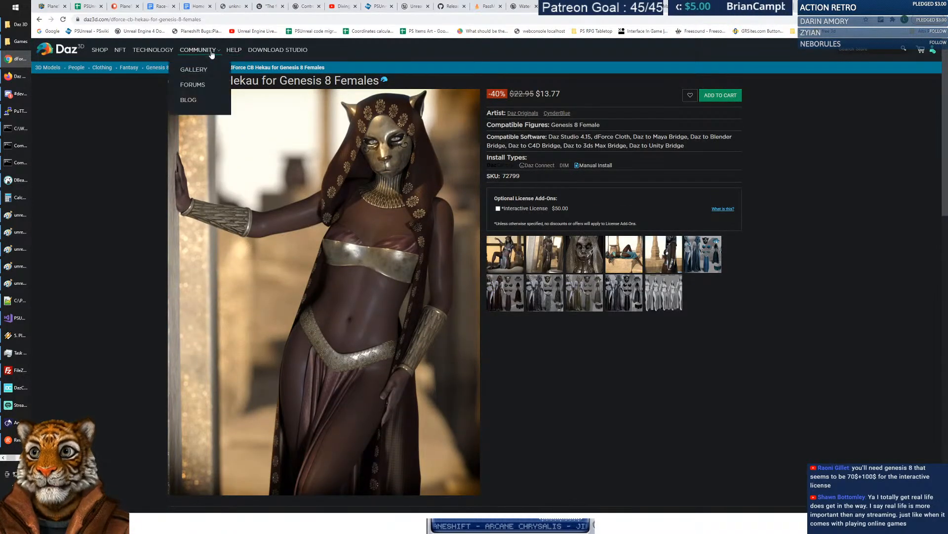
left_click(234, 50)
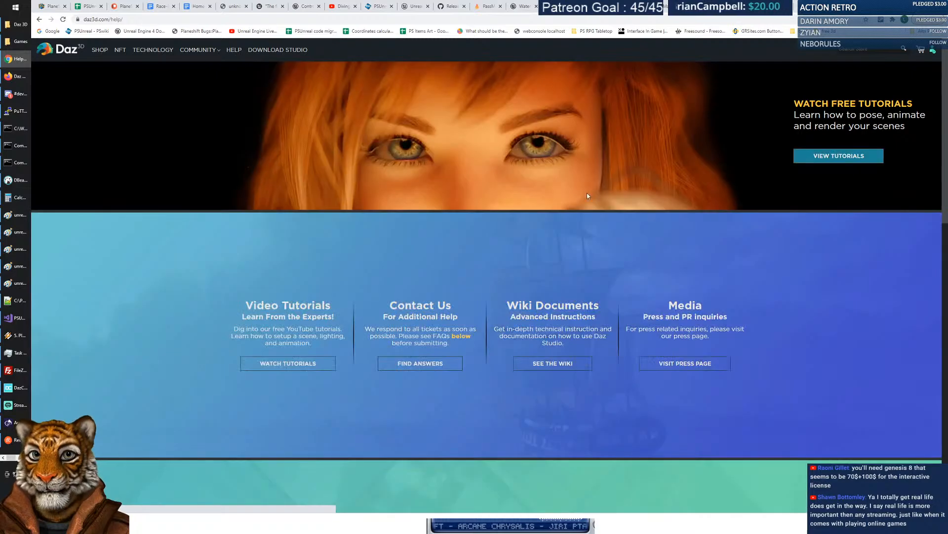
scroll(766, 247, "down", 4)
scroll(764, 244, "up", 4)
scroll(763, 246, "down", 8)
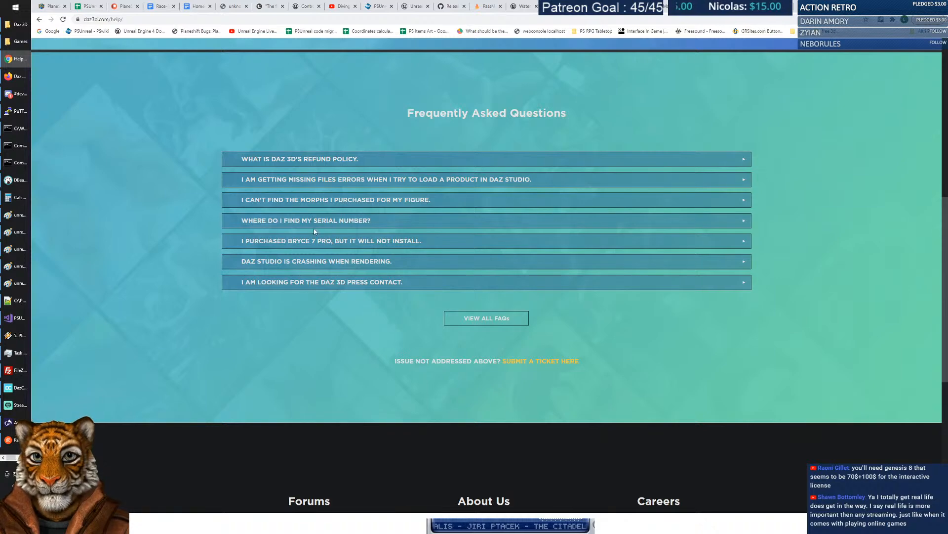
left_click(492, 322)
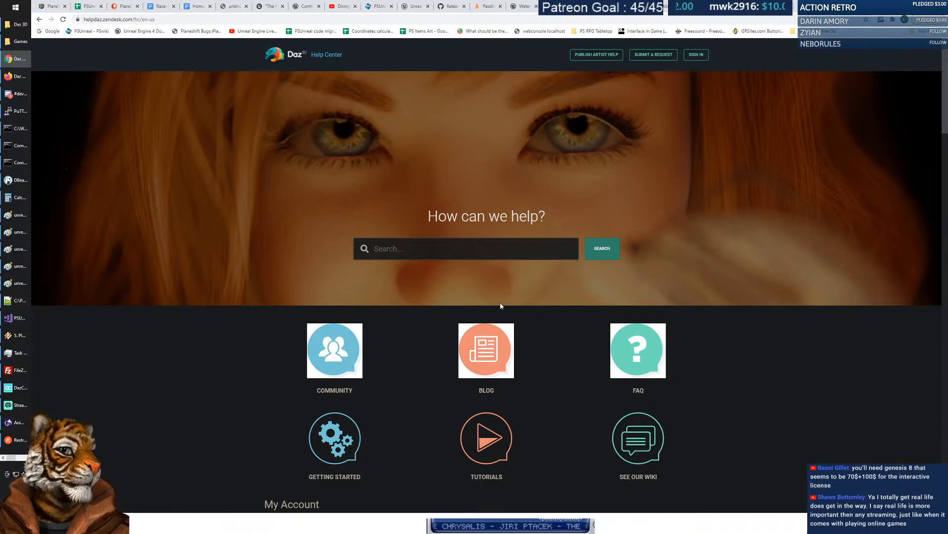
scroll(747, 288, "down", 2)
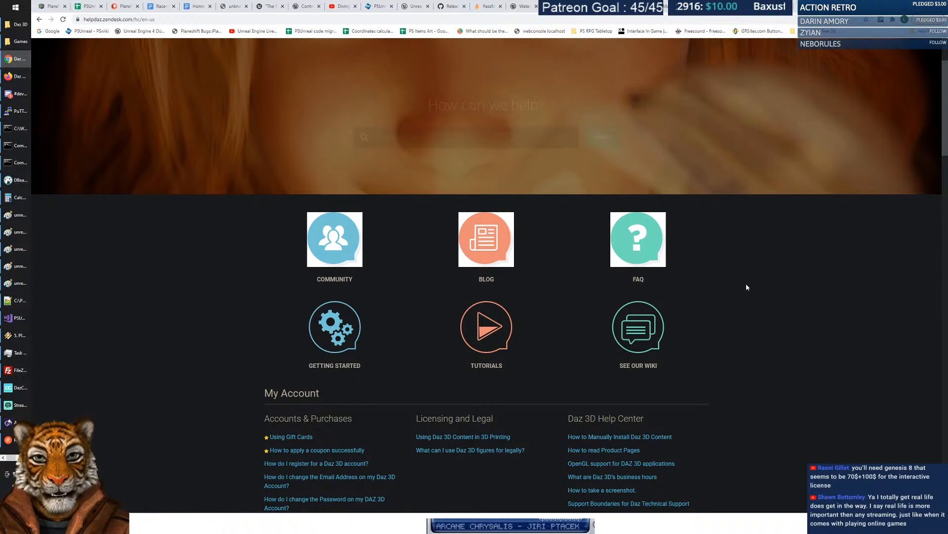
scroll(747, 287, "down", 2)
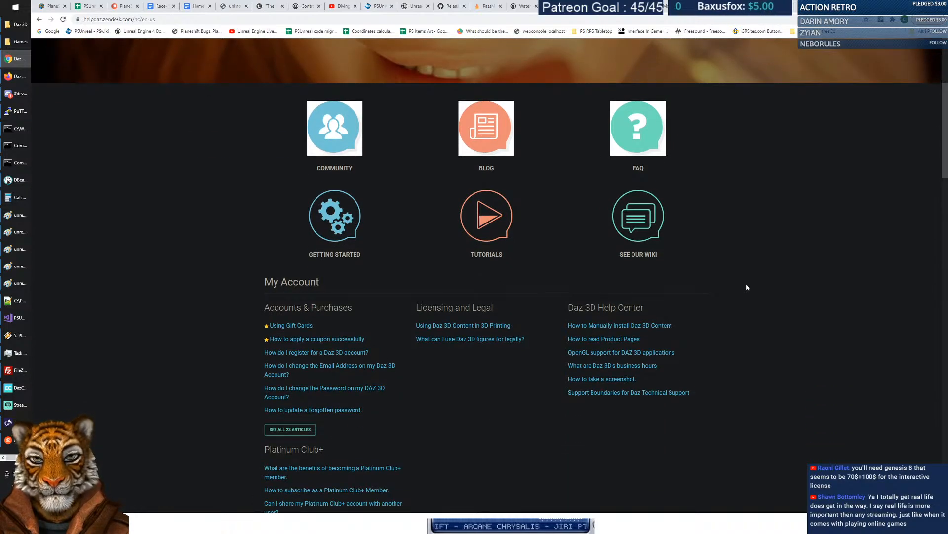
scroll(747, 286, "down", 2)
scroll(747, 278, "up", 5)
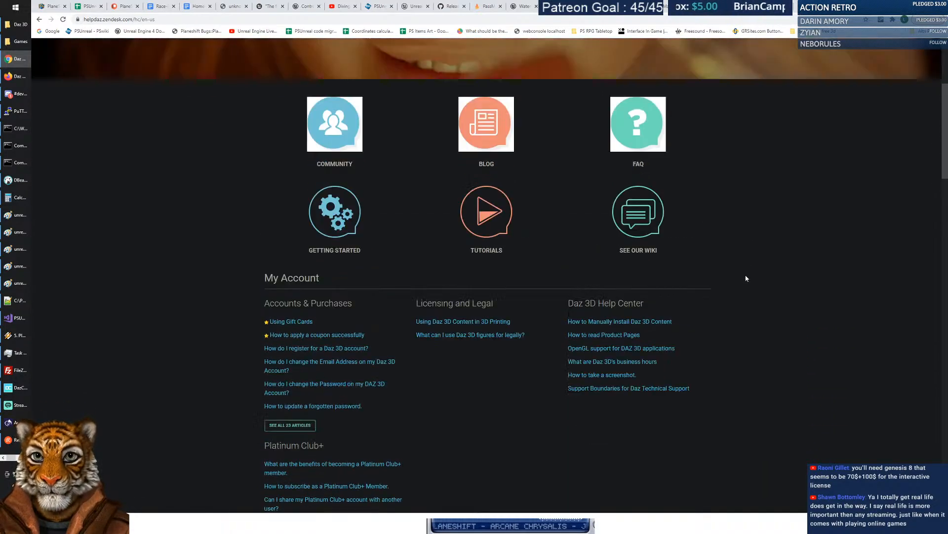
Search help articles for 'genesis license' (64 results), then refine to 'genesis interactive license' (2 results).
left_click(533, 250)
type("genesis li")
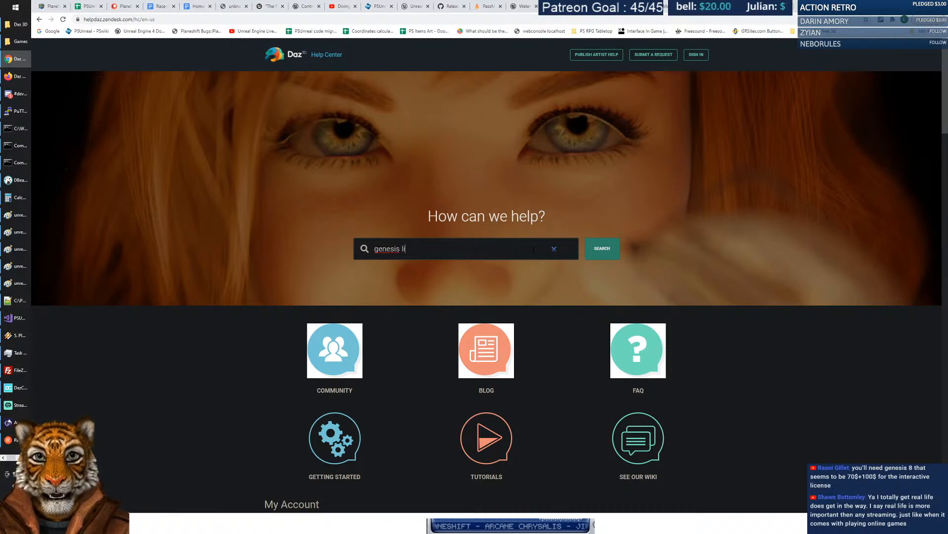
type("cense")
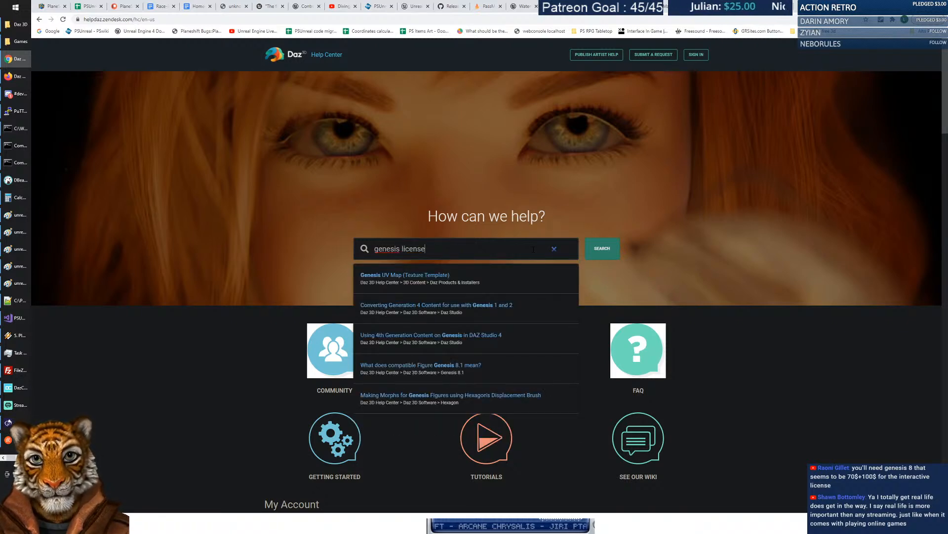
key("Return")
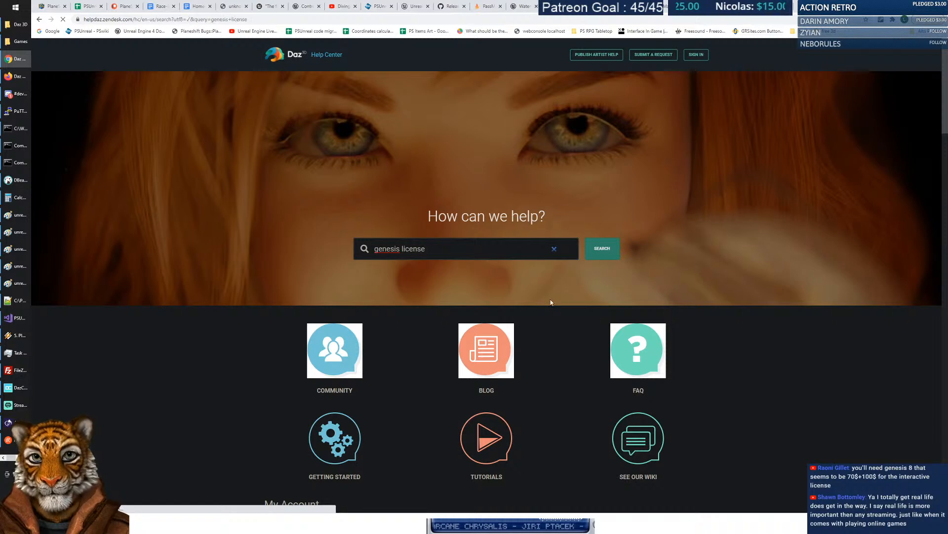
scroll(581, 304, "down", 2)
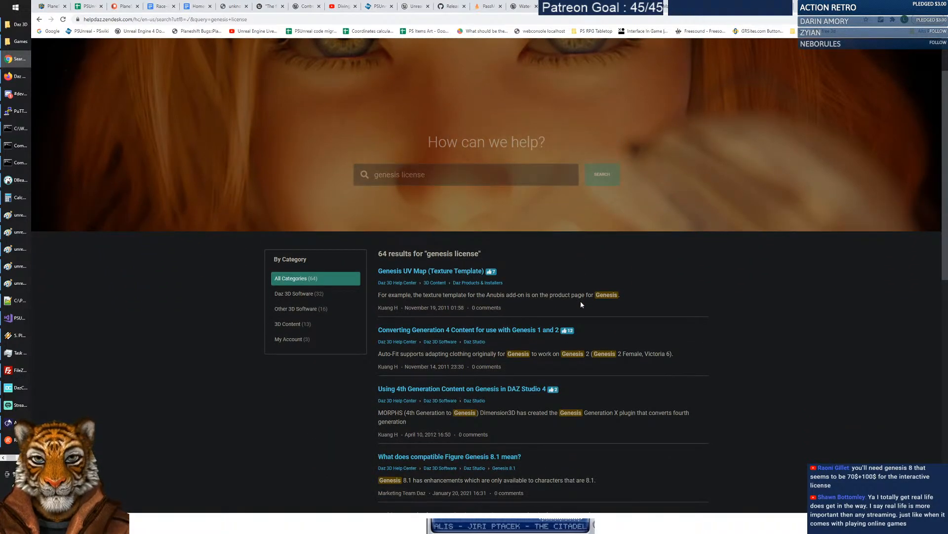
scroll(582, 305, "down", 3)
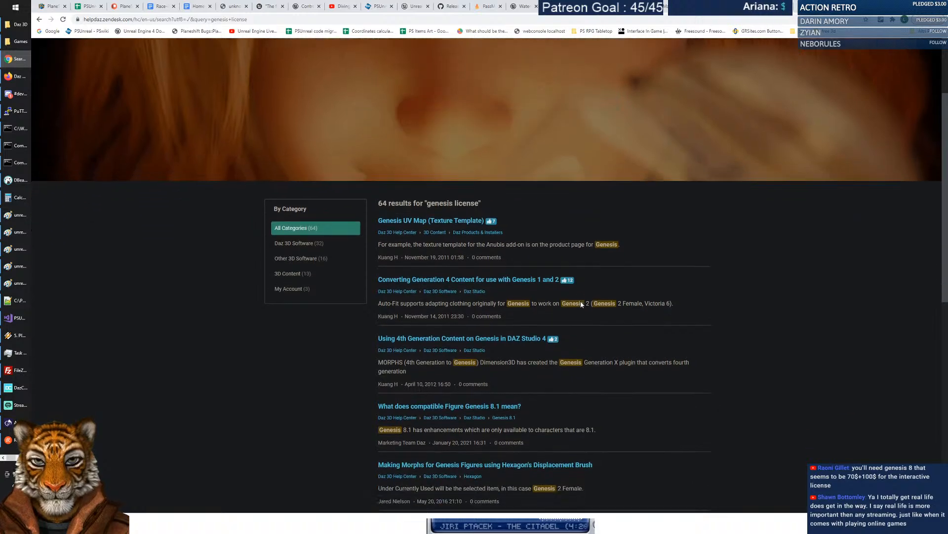
scroll(579, 294, "up", 5)
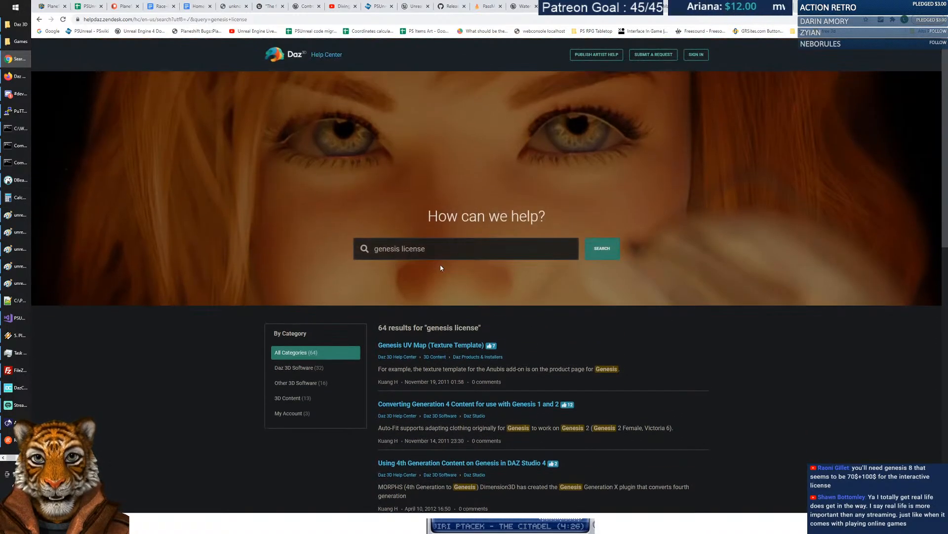
type("interactive")
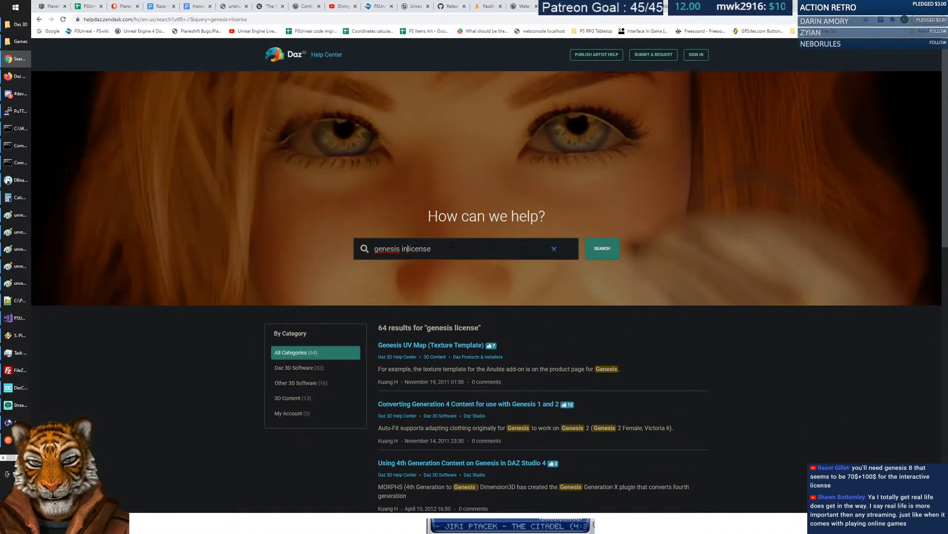
key("Return")
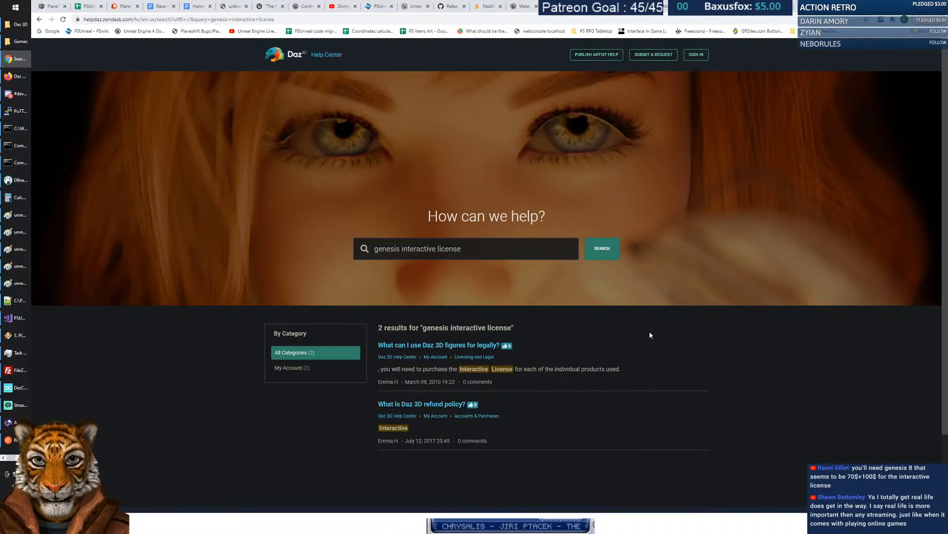
Read 'What can I use Daz 3D figures for legally?', highlighting the interactive license requirement, then switch to Daz Studio.
left_click(452, 347)
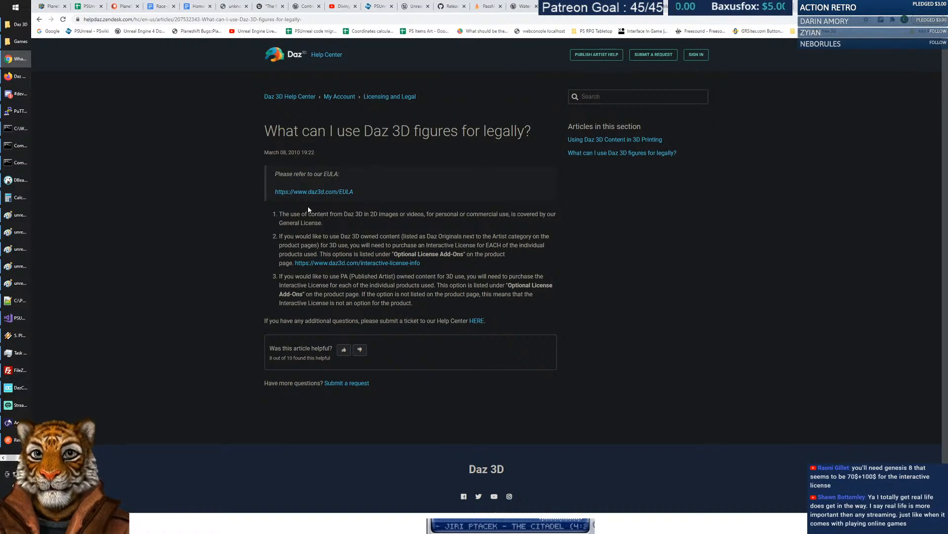
left_click_drag(279, 214, 358, 225)
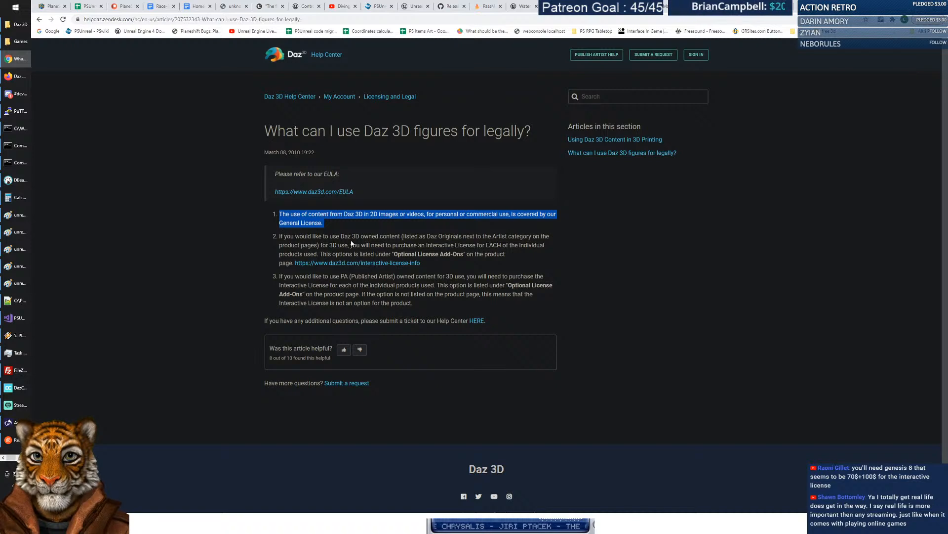
left_click_drag(279, 236, 401, 237)
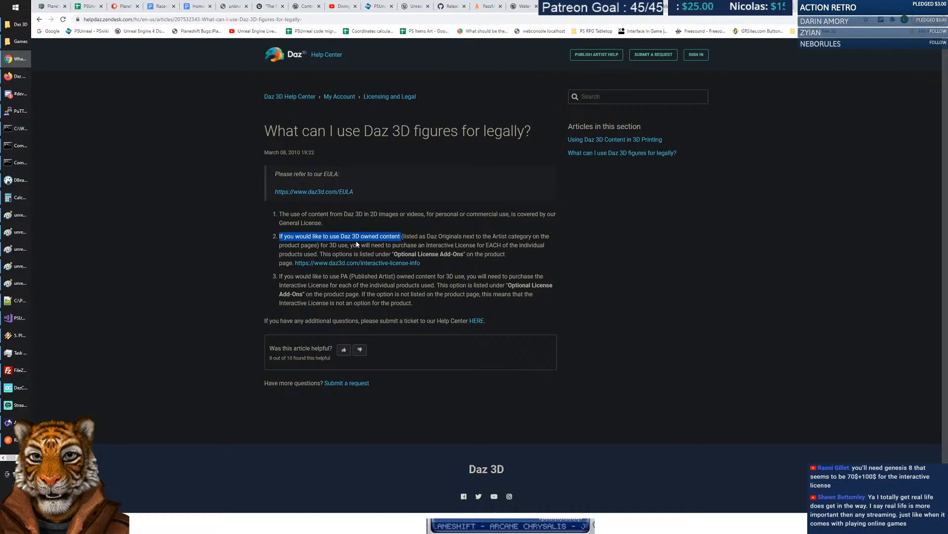
left_click(386, 245)
left_click_drag(401, 237, 458, 236)
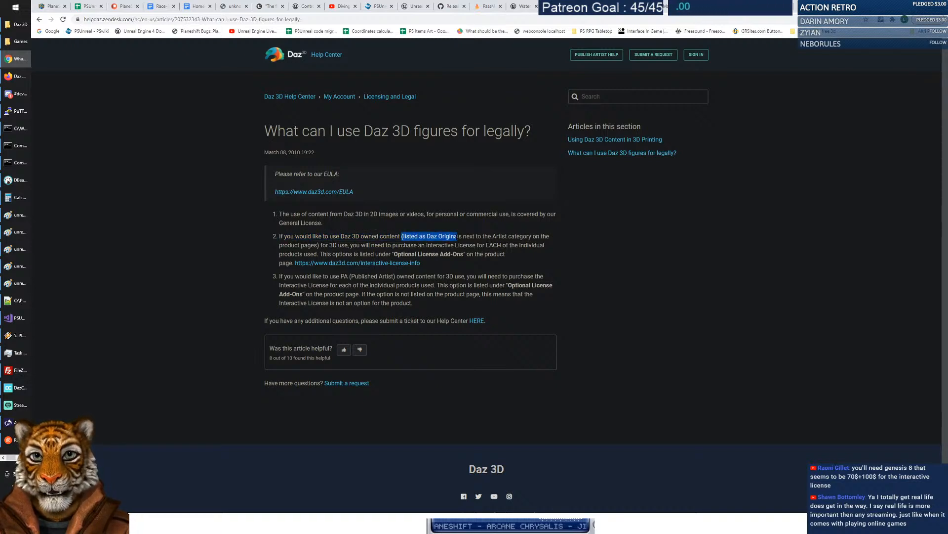
left_click_drag(349, 245, 477, 246)
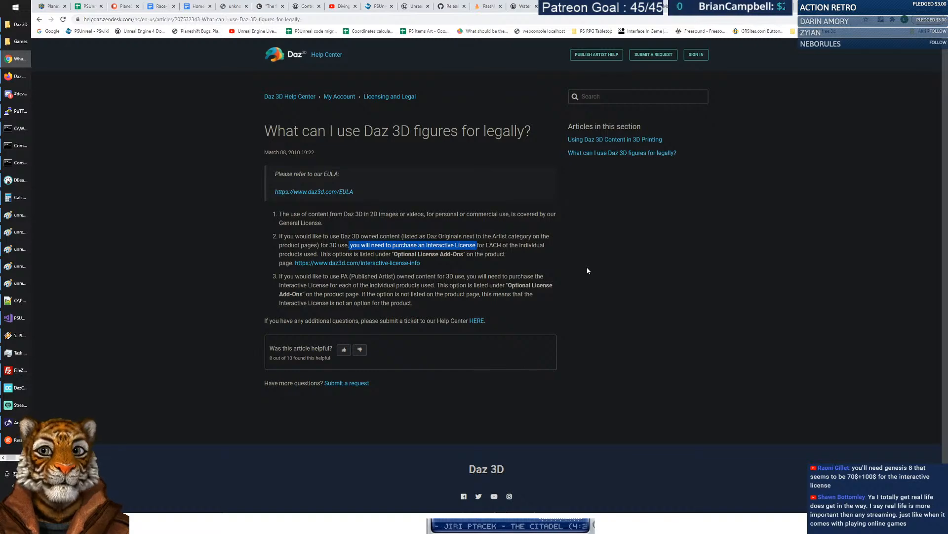
key("alt+Tab")
key("alt+Tab")
key("alt+Tab")
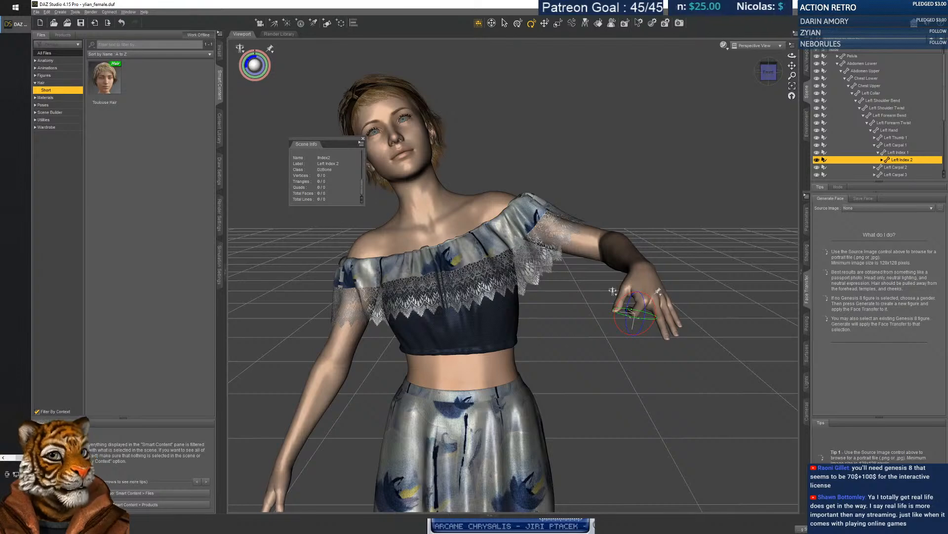
Orbit slightly around the posed female figure, then switch back to the browser.
left_click_drag(543, 172, 539, 172, "alt")
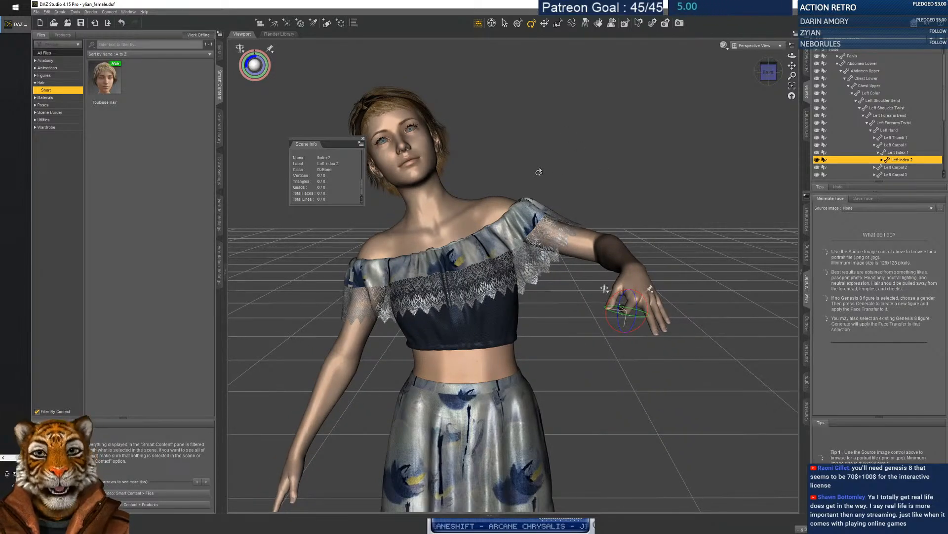
key("alt+Tab")
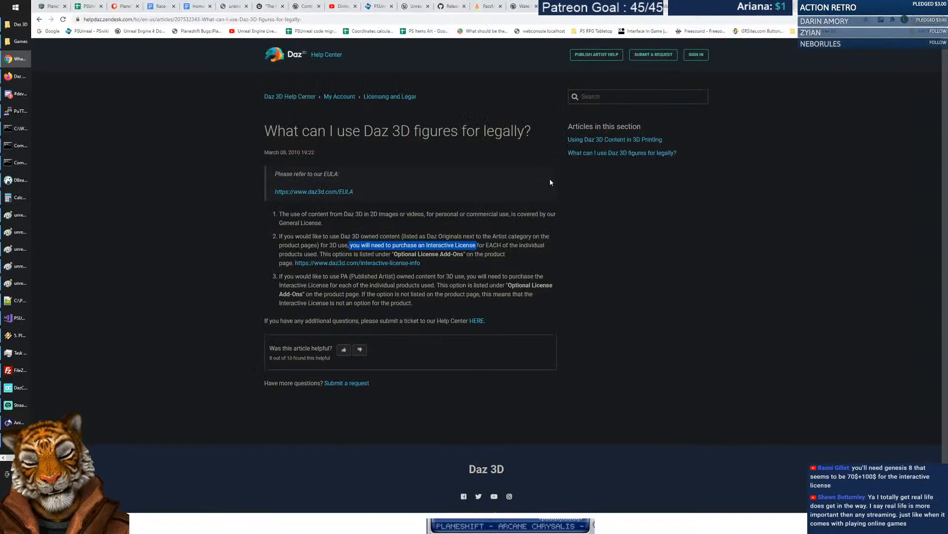
Step back through the help searches to the Help Center home, then switch to the Inspired Poses tab.
left_click(39, 19)
left_click(39, 18)
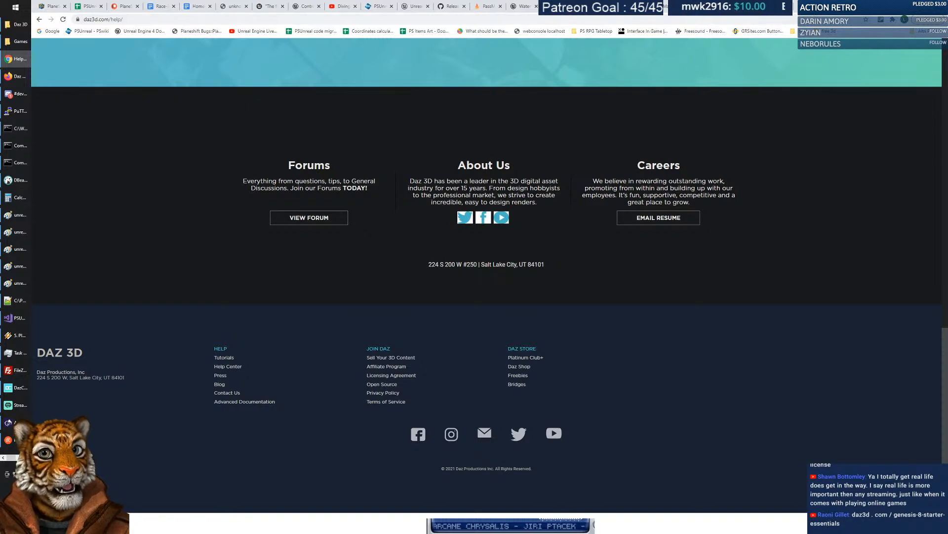
left_click(39, 18)
left_click(301, 60)
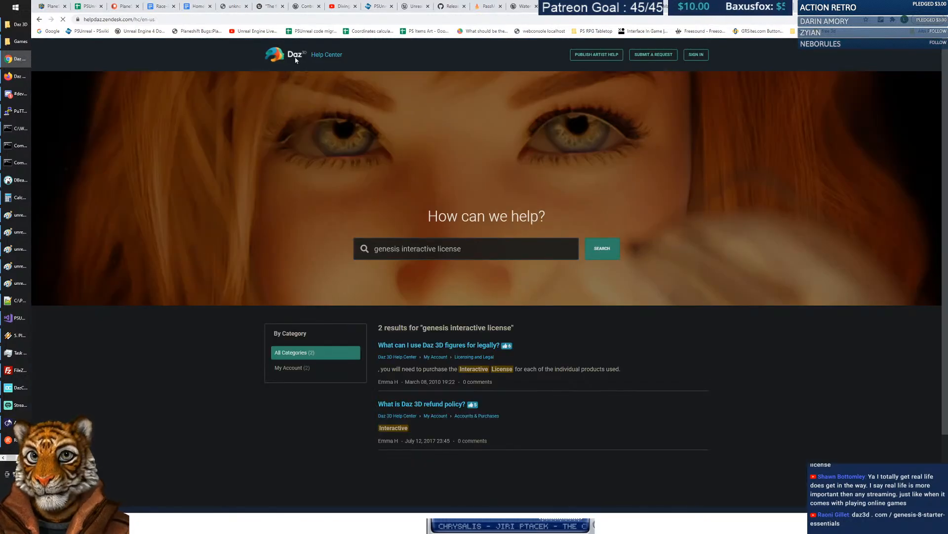
left_click(759, 7)
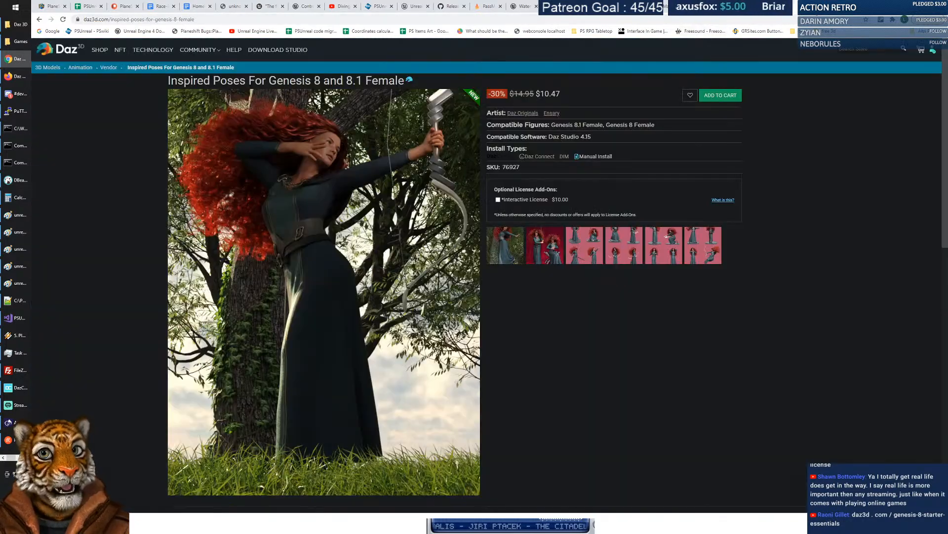
Search the store for 'medieval female' and view the dForce Medieval Barmaid's grey dress image.
left_click(101, 50)
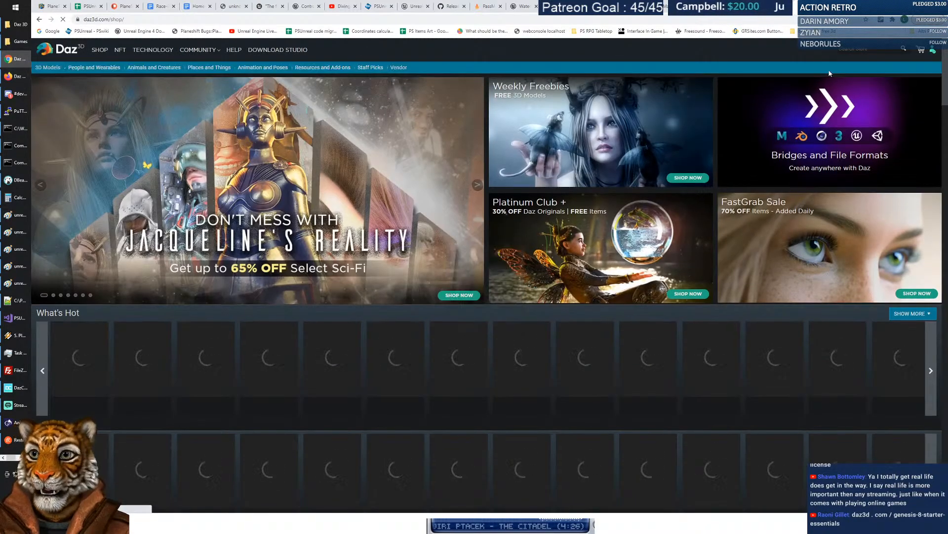
type("m")
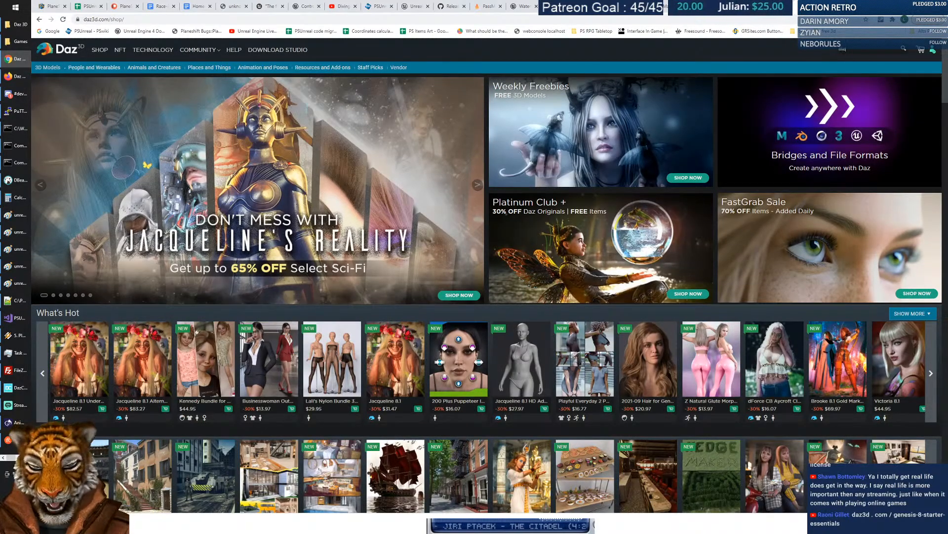
type("edieval ")
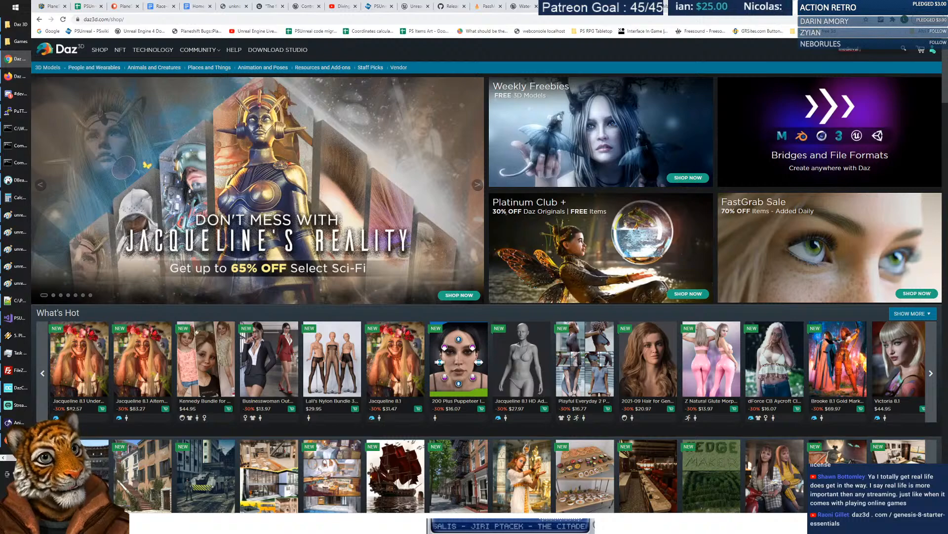
type("female")
key("Return")
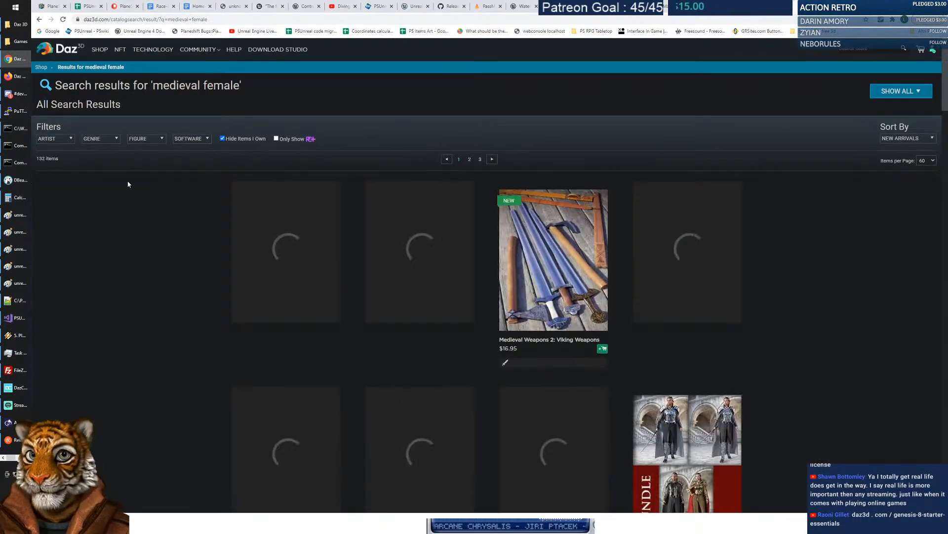
scroll(393, 172, "down", 1)
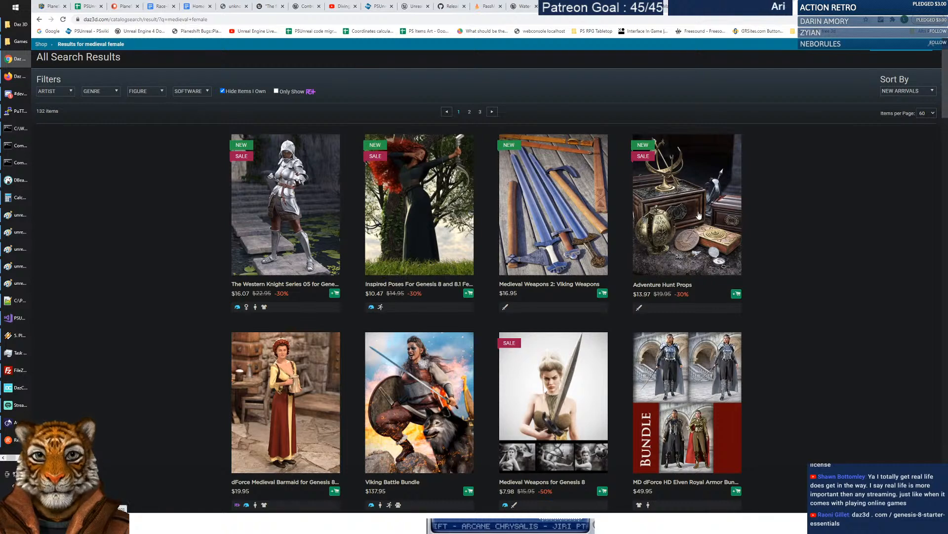
scroll(479, 225, "down", 2)
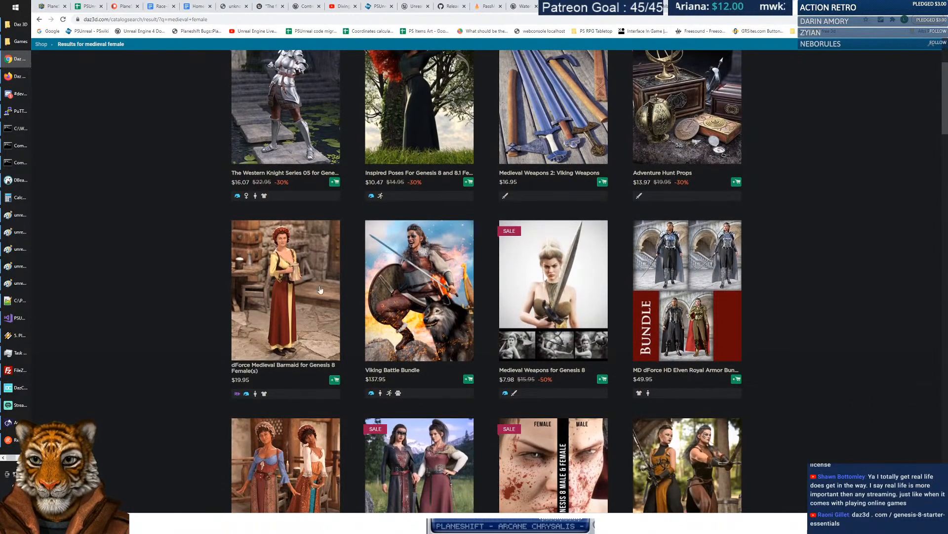
left_click(294, 277)
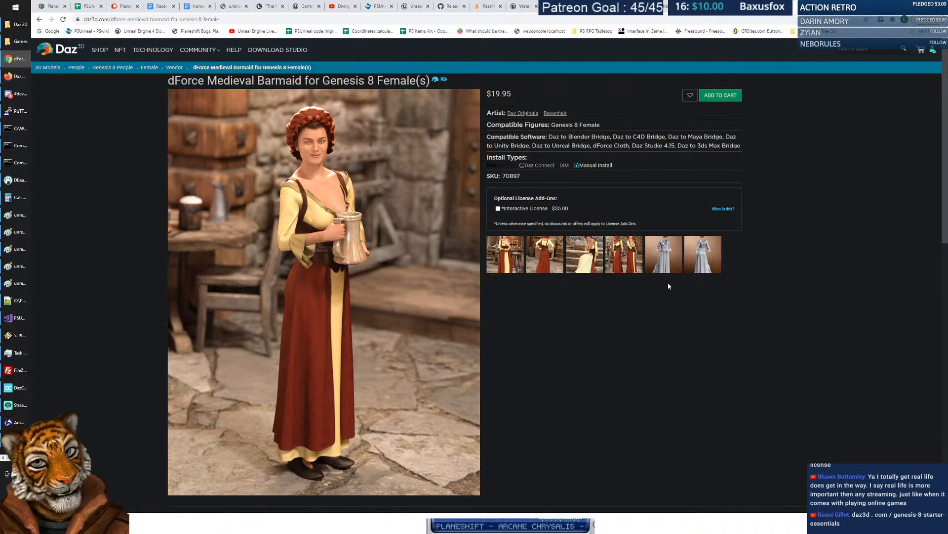
left_click(666, 251)
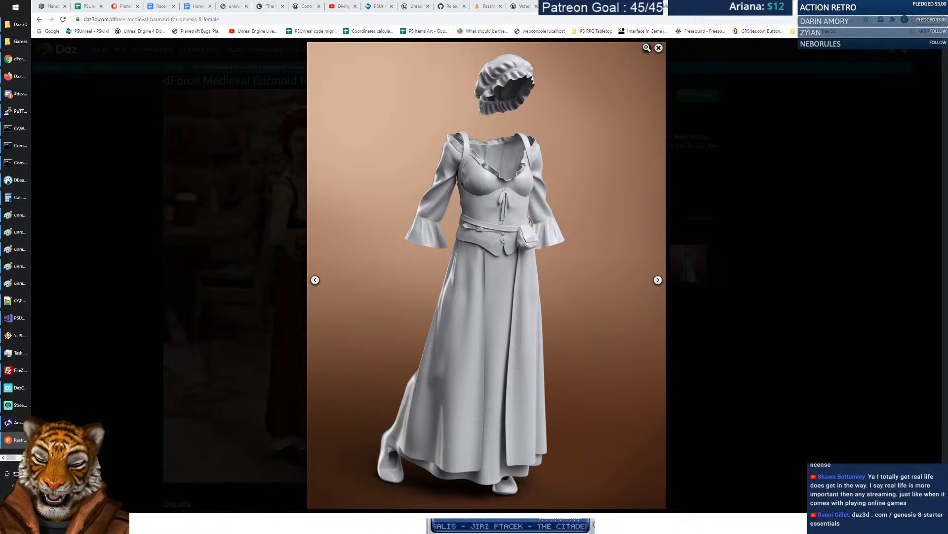
left_click(731, 7)
Load daz3d.com/genesis-8-starter-essentials from a pasted address, removing its stray spaces.
left_click(111, 20)
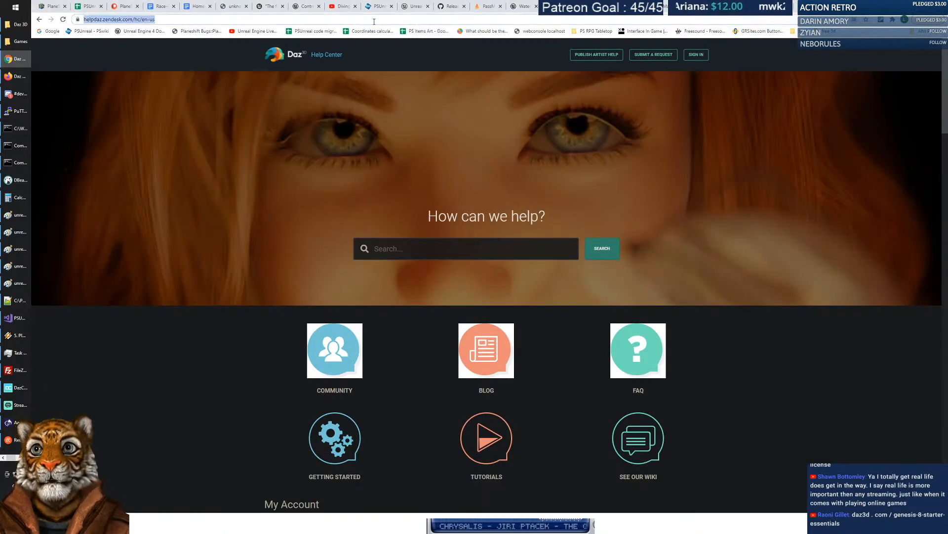
type("daz3d . com / genesis-8-starter-essentials")
key("Home")
key("Right")
key("Right")
key("Right")
key("Right")
key("Right")
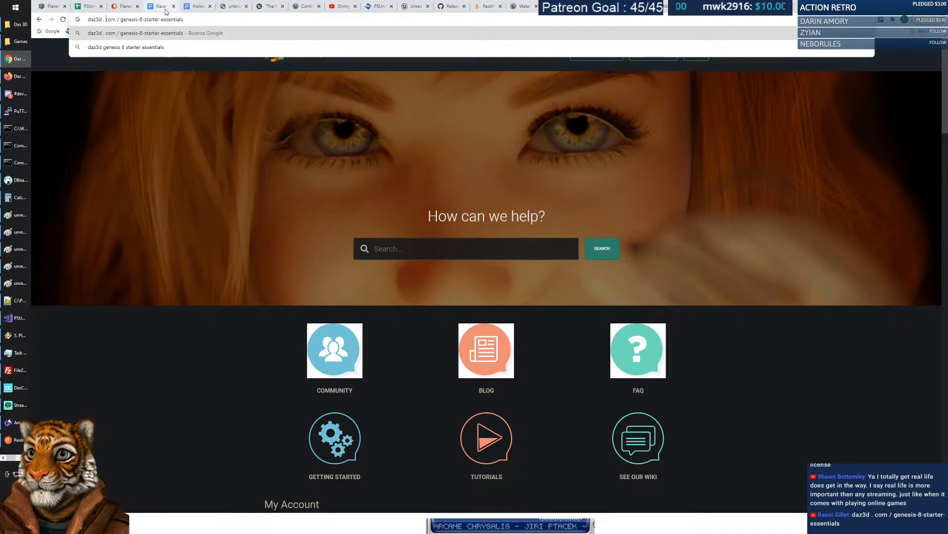
key("Delete")
key("Right")
key("Delete")
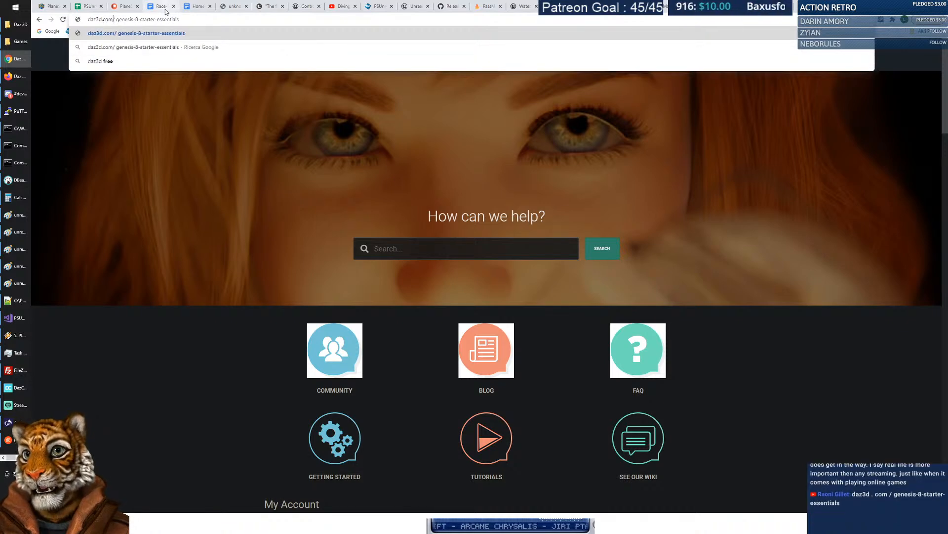
key("Right")
key("Delete")
key("Return")
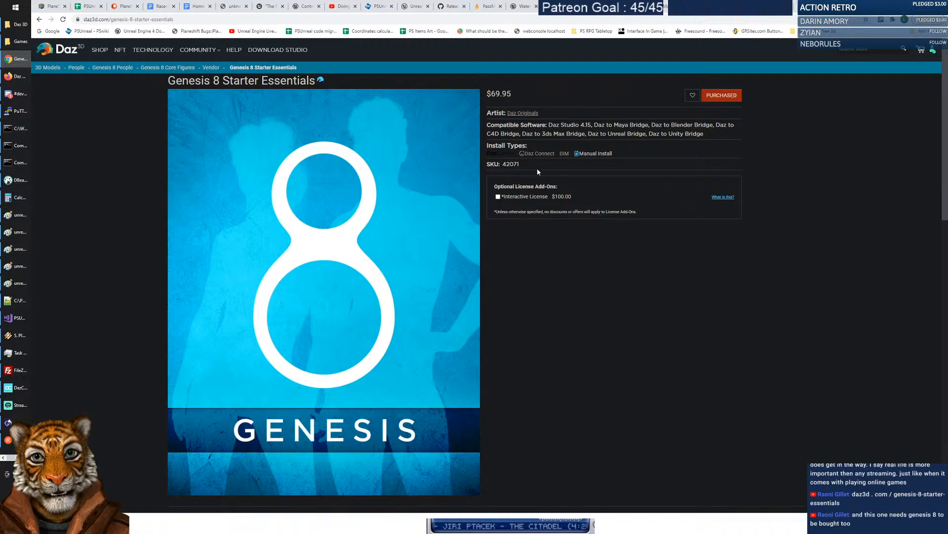
Check the Genesis 8 Starter Essentials $69.95 price and $100.00 license price.
left_click_drag(487, 94, 521, 91)
left_click(521, 91)
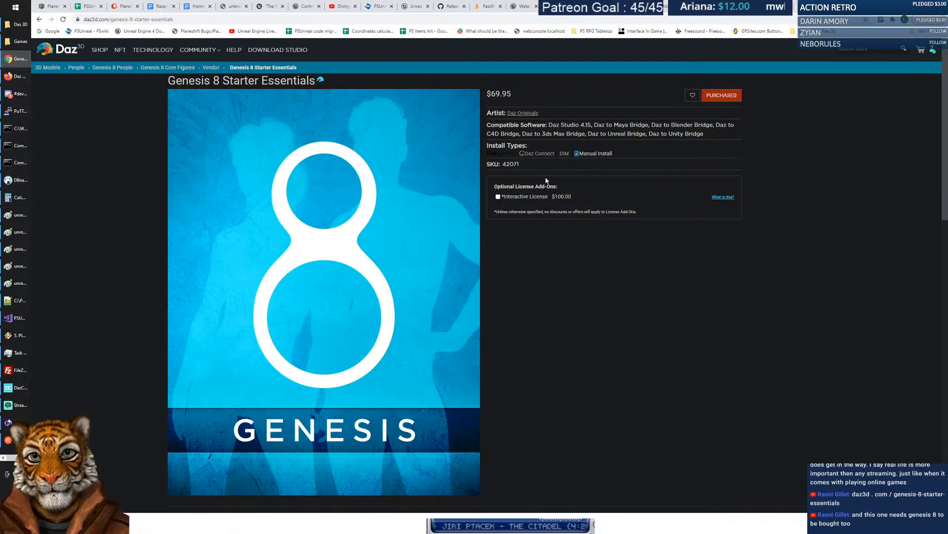
left_click_drag(551, 197, 597, 195)
left_click(598, 195)
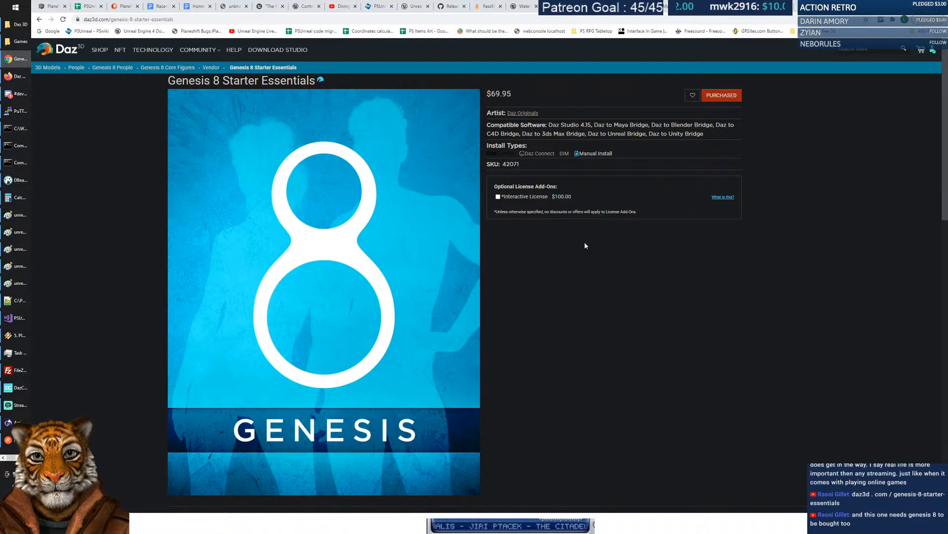
scroll(358, 246, "down", 2)
scroll(358, 246, "down", 7)
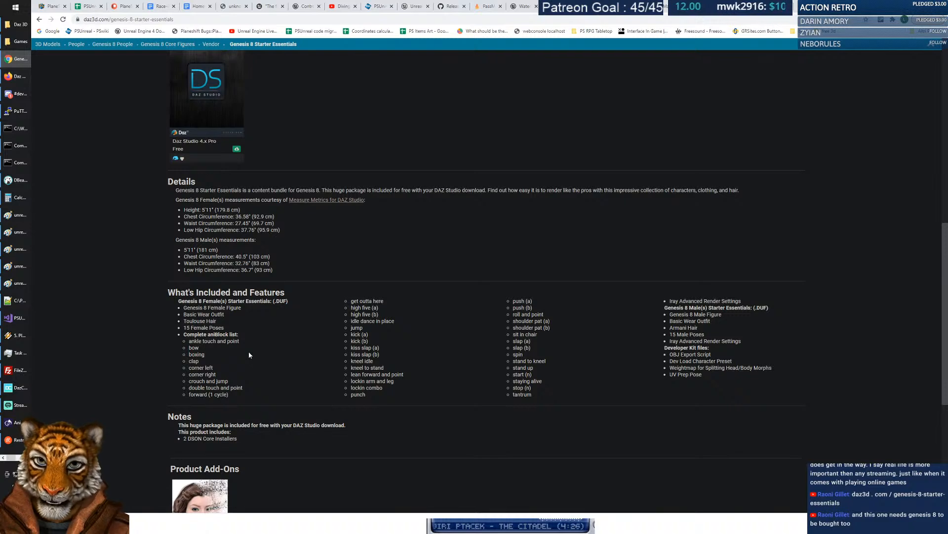
Review the aniBlock animation list and What's Included contents, then return to the Medieval Barmaid tab.
left_click_drag(184, 334, 291, 387)
left_click(291, 387)
left_click_drag(350, 300, 404, 387)
left_click(405, 389)
left_click_drag(755, 376, 485, 342)
left_click(485, 342)
left_click_drag(664, 307, 722, 368)
left_click(722, 368)
scroll(341, 349, "down", 3)
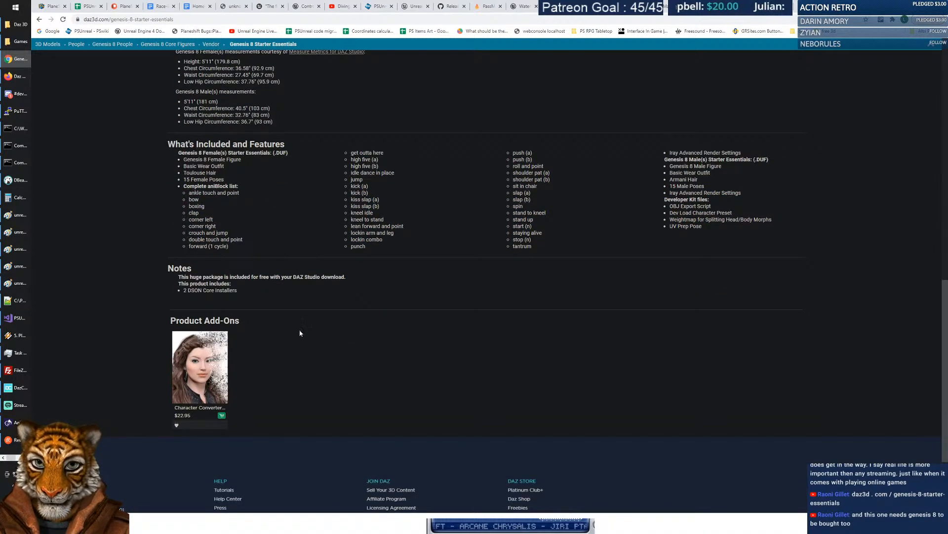
scroll(298, 329, "up", 7)
scroll(427, 342, "up", 6)
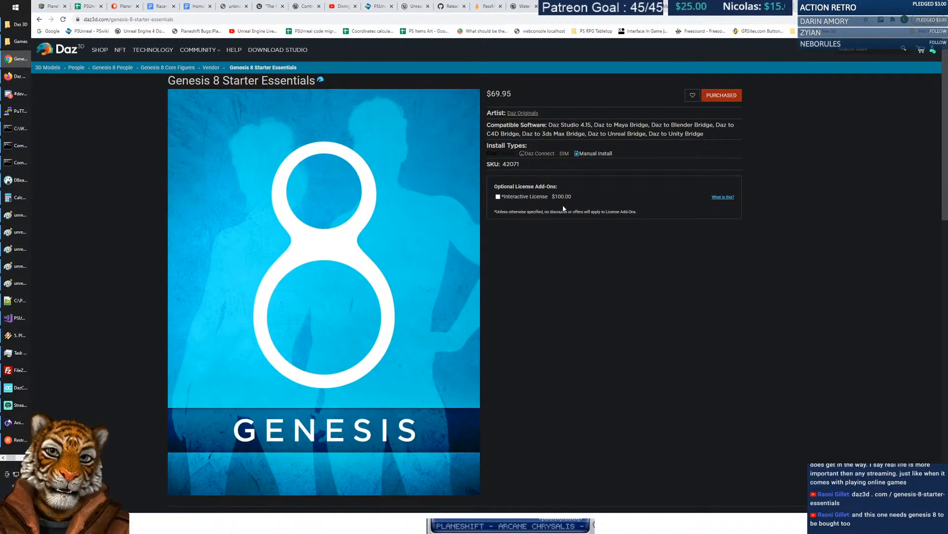
scroll(533, 304, "down", 8)
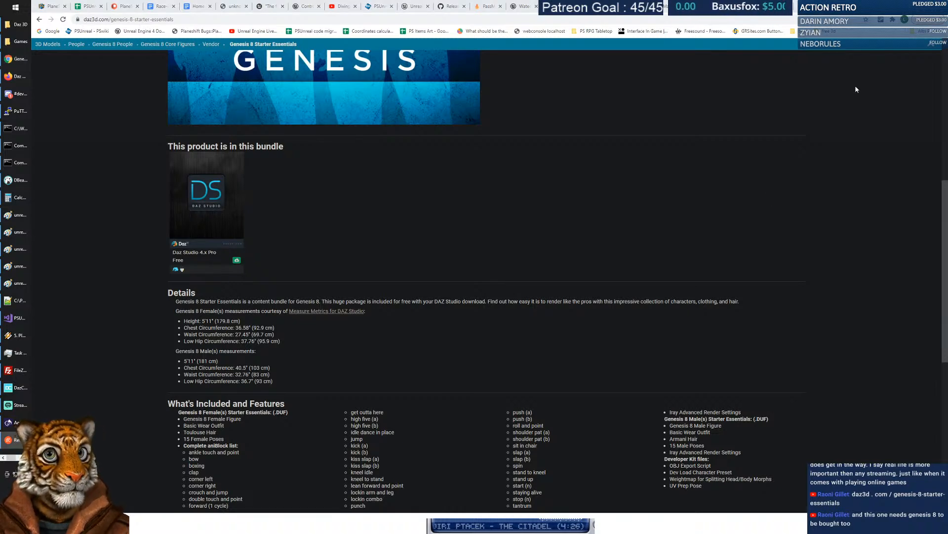
left_click(708, 6)
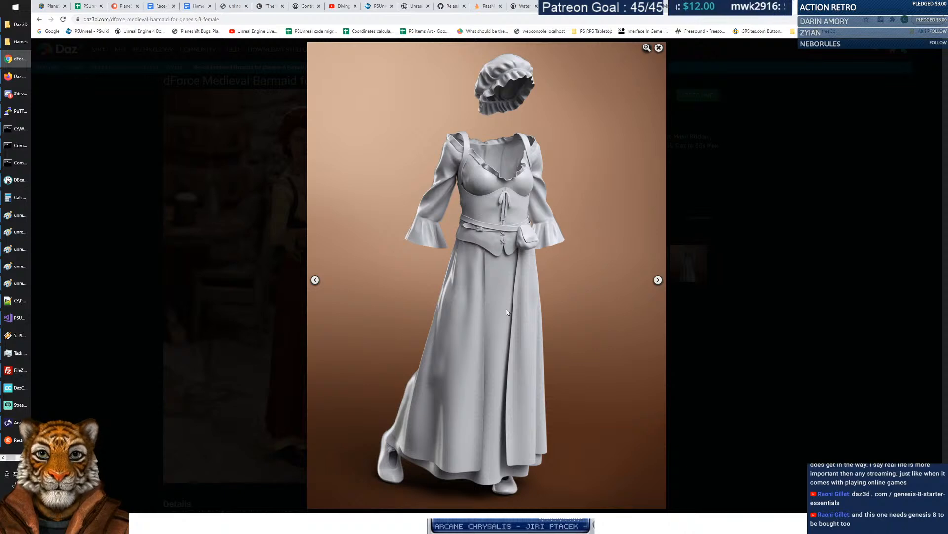
Browse the Barmaid gallery, viewing the sitting-on-steps and grey dress images.
left_click(658, 48)
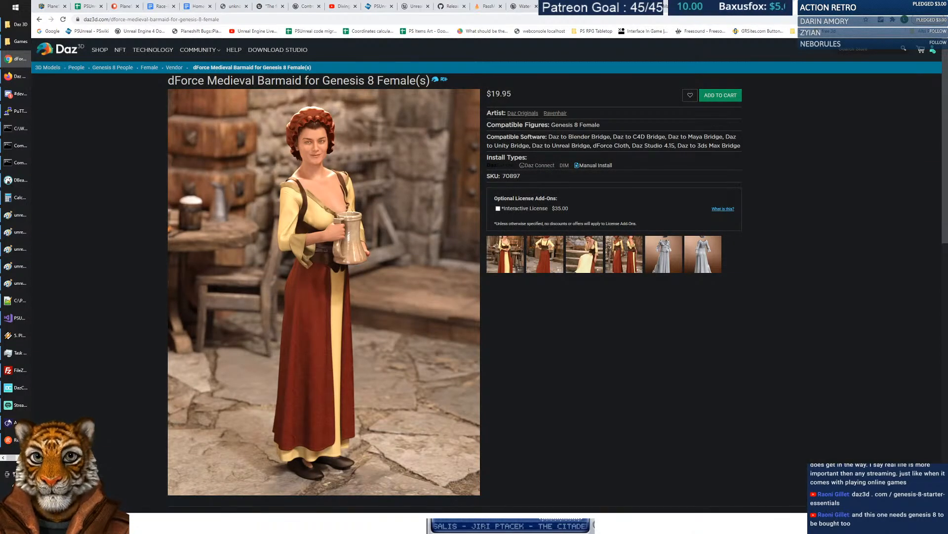
left_click(307, 122)
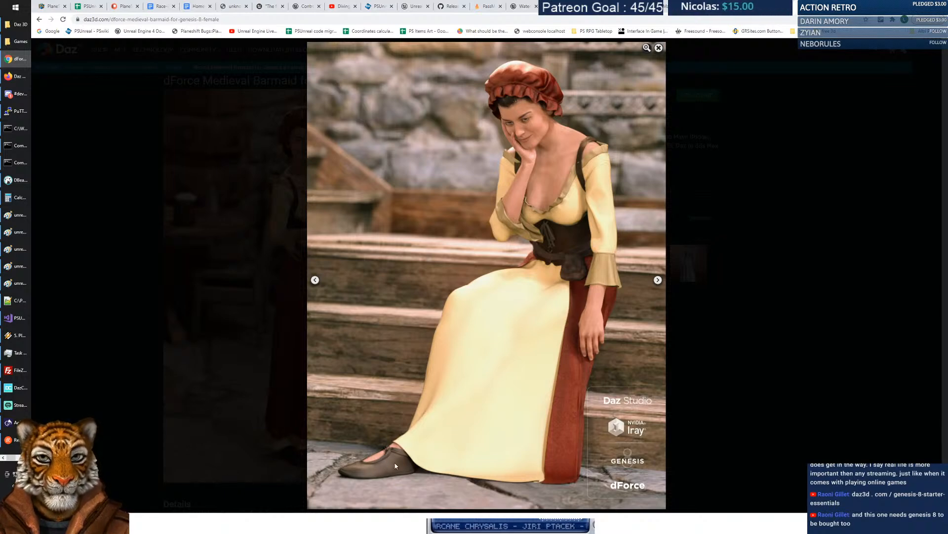
left_click(661, 48)
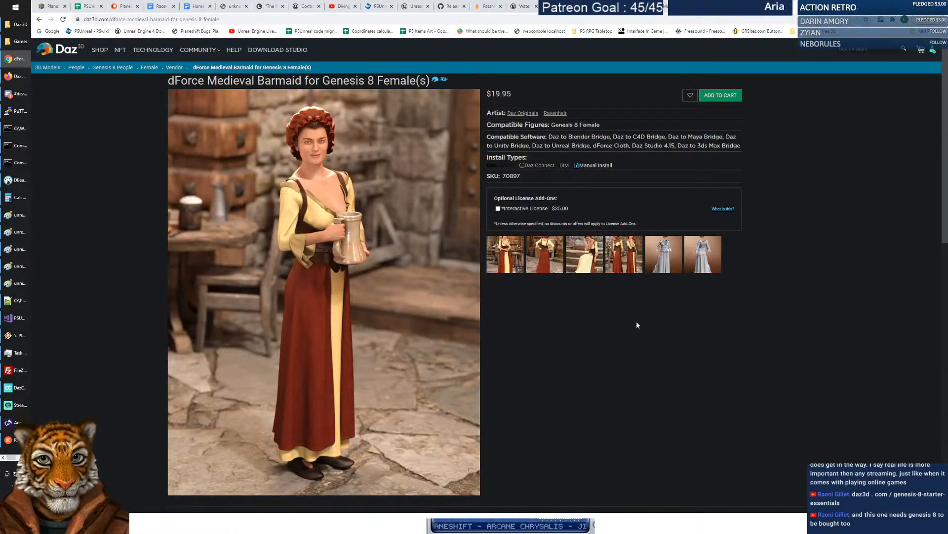
left_click(677, 257)
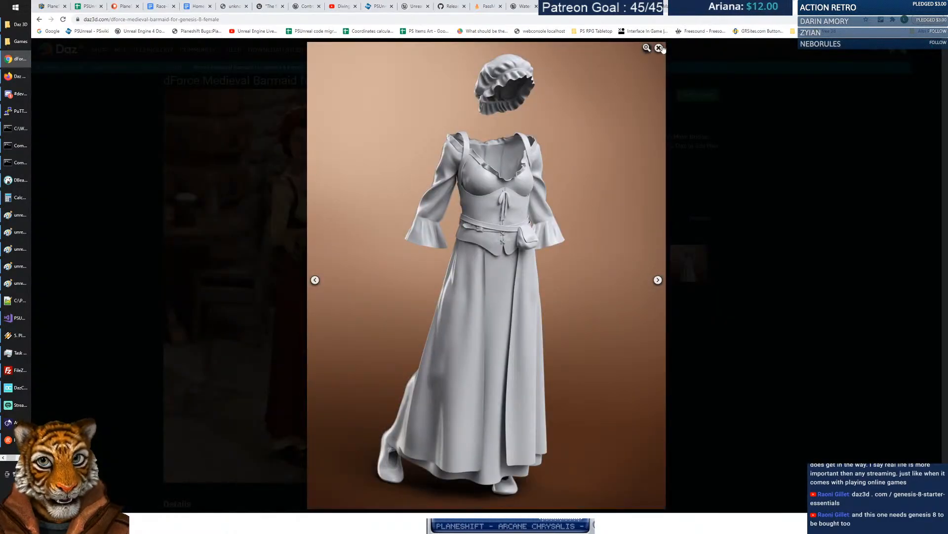
left_click(659, 48)
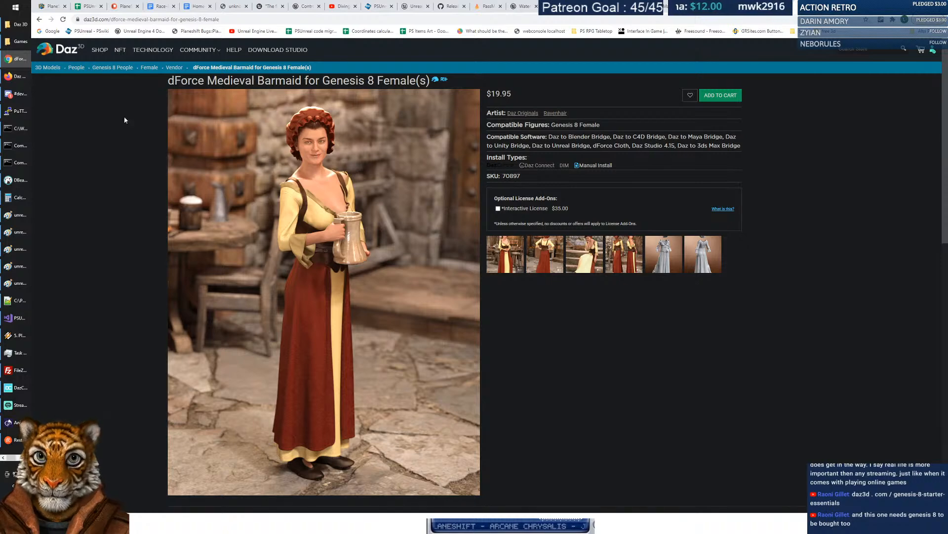
Return to the 132 'medieval female' search results and scroll through them.
left_click(40, 19)
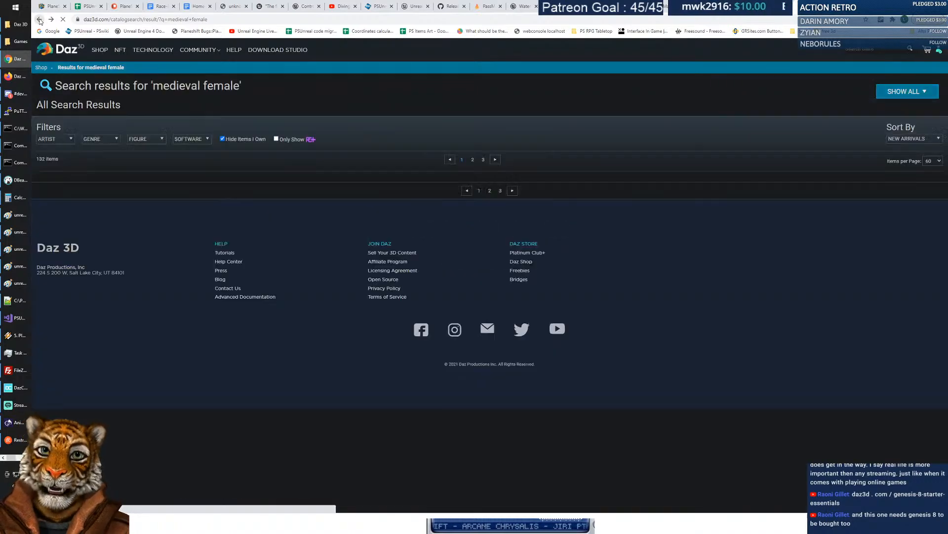
scroll(568, 217, "up", 4)
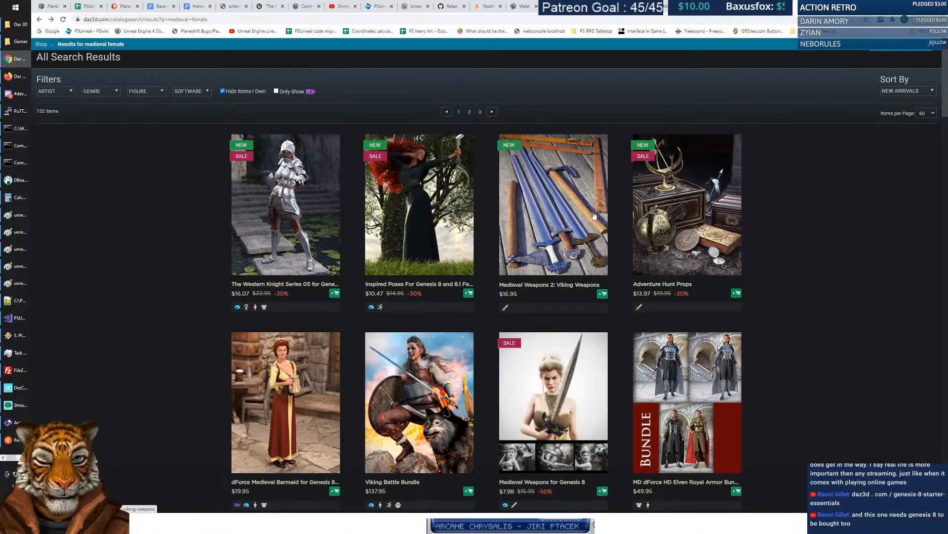
scroll(486, 212, "down", 3)
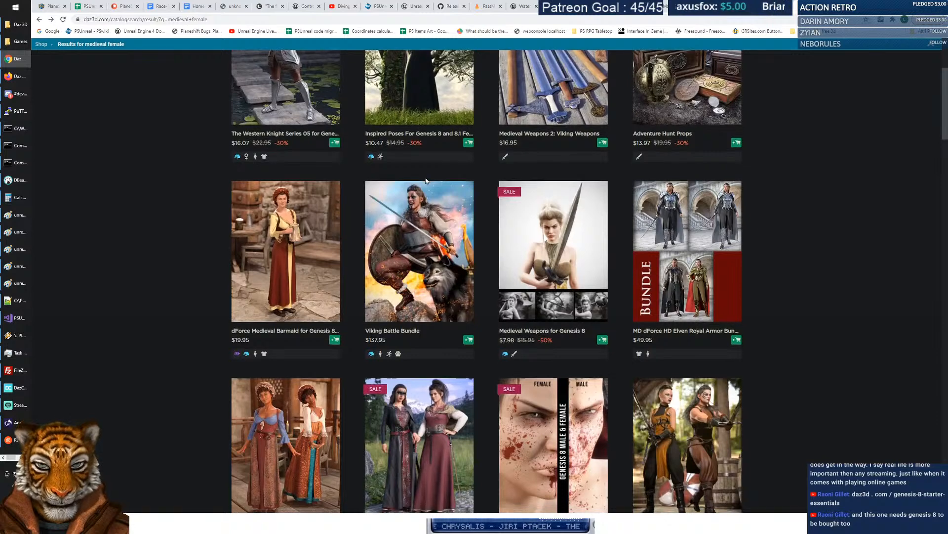
scroll(426, 181, "down", 2)
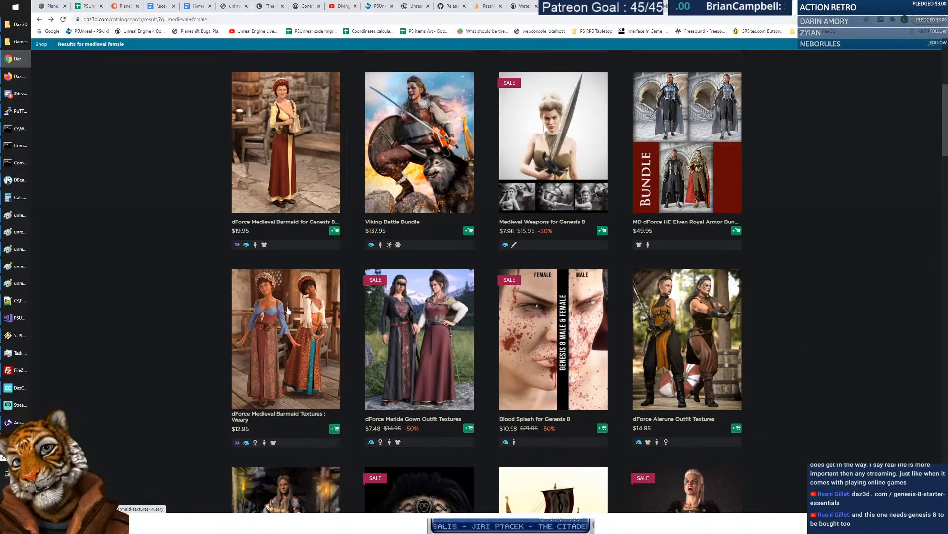
Open the dForce Medieval Barmaid Textures : Weary page and highlight its $12.95 price and $10.00 license.
left_click(283, 328)
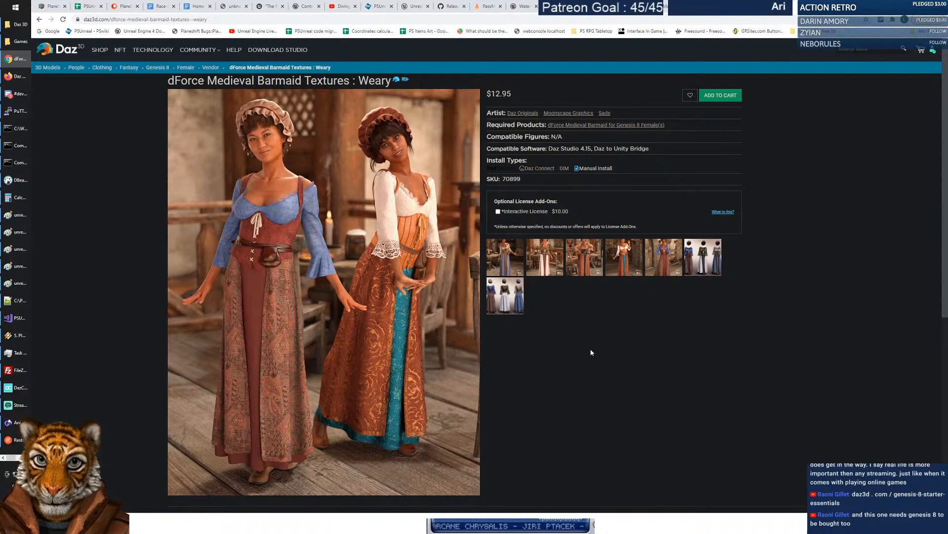
left_click_drag(483, 96, 516, 101)
left_click_drag(551, 212, 576, 213)
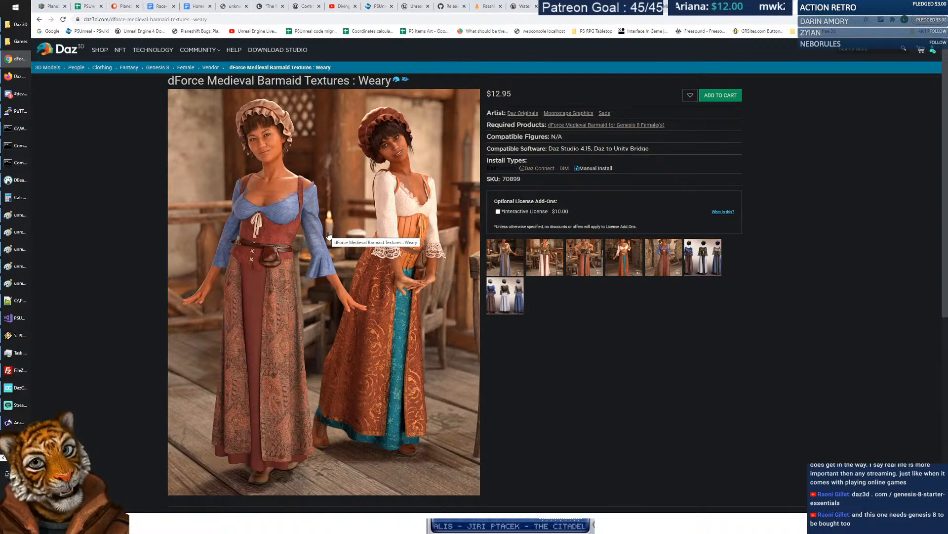
Enlarge the sixth gallery image of five costume variants, then close it to return to the Weary page.
left_click(700, 254)
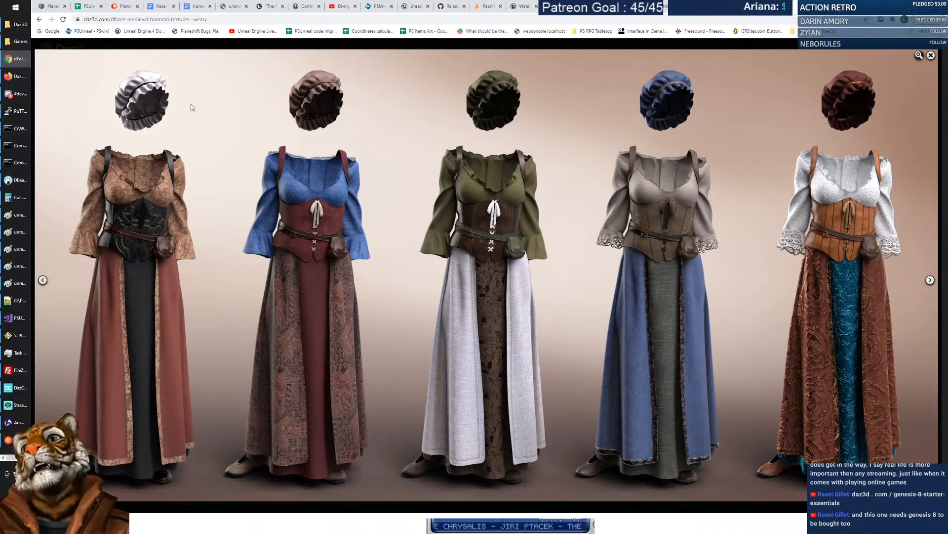
left_click(931, 56)
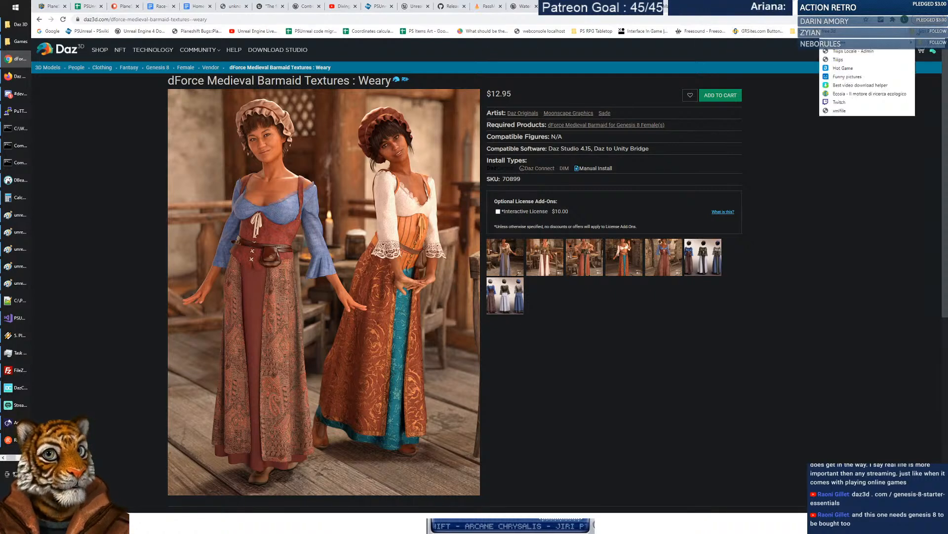
Create a new bookmarks-bar folder named for Daz female outfits.
right_click(864, 34)
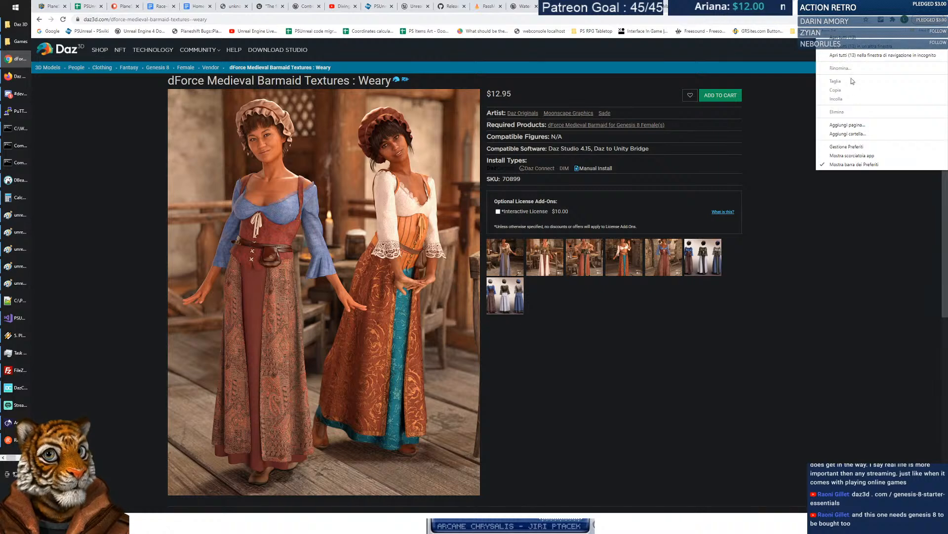
left_click(851, 133)
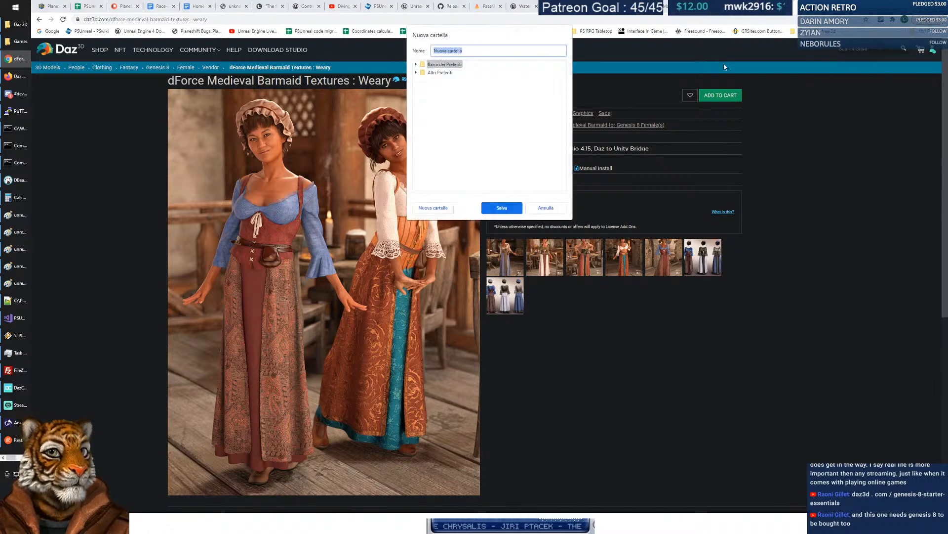
type("Female")
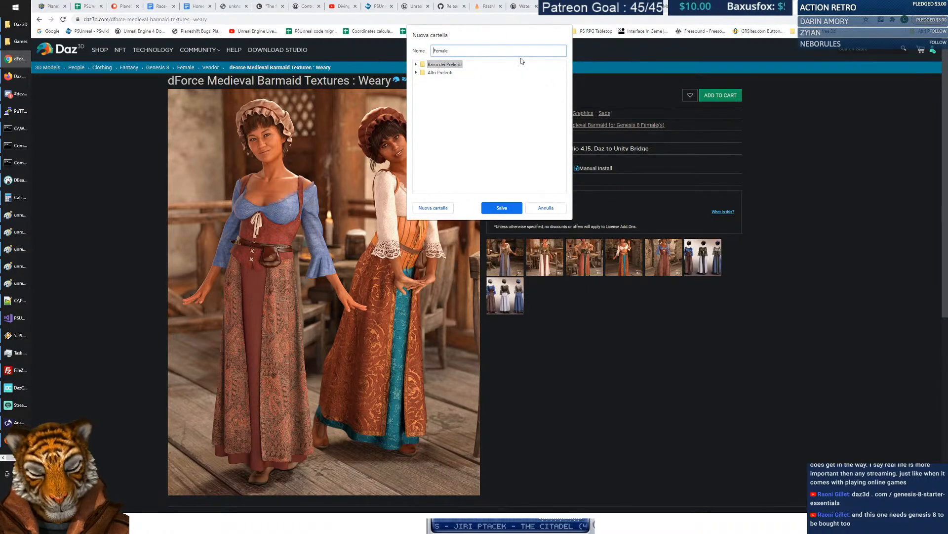
key("Home")
type("Daz")
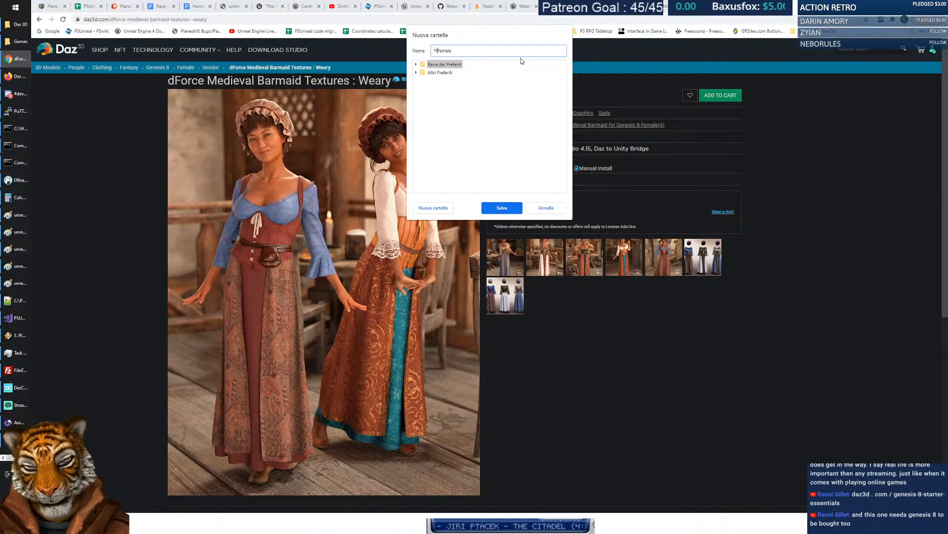
key("Return")
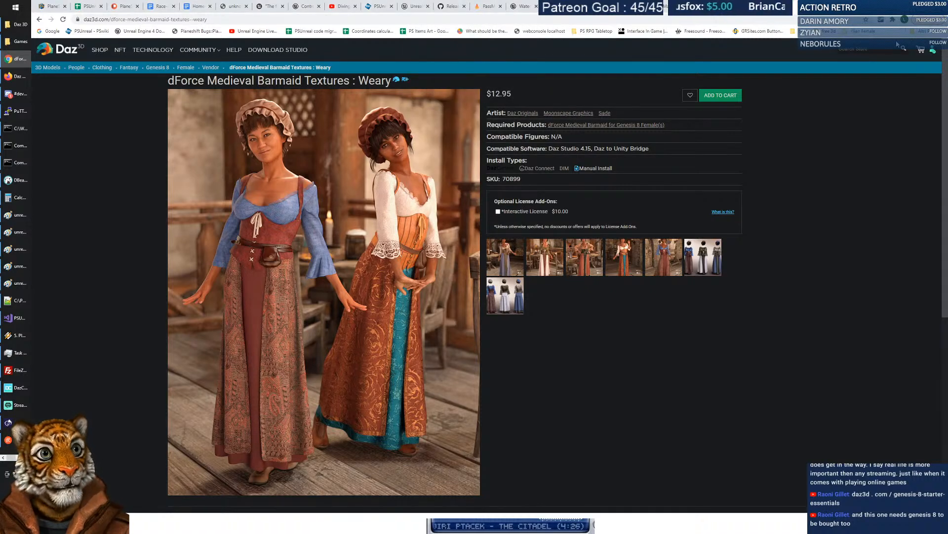
Bookmark the Weary textures page into the new folder and enlarge the five-variant image.
left_click_drag(78, 19, 863, 44)
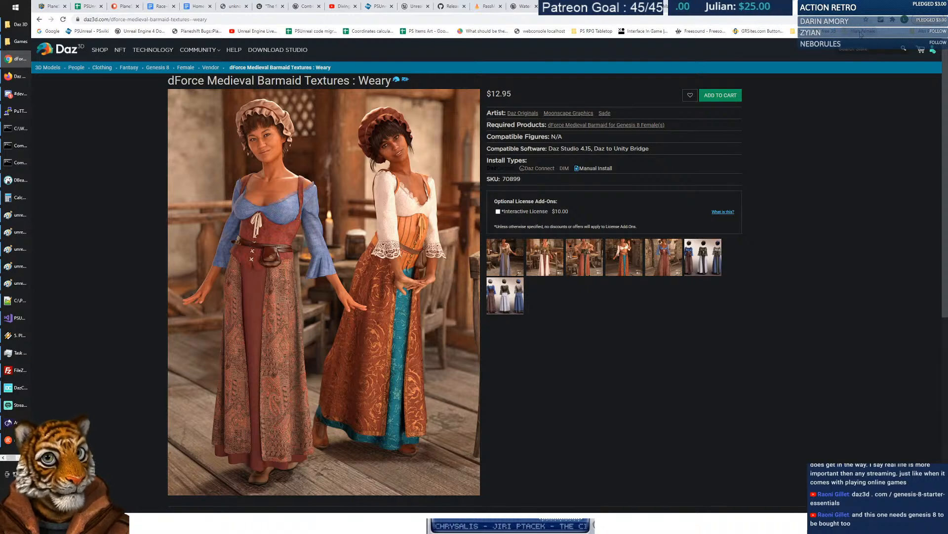
left_click_drag(79, 21, 866, 31)
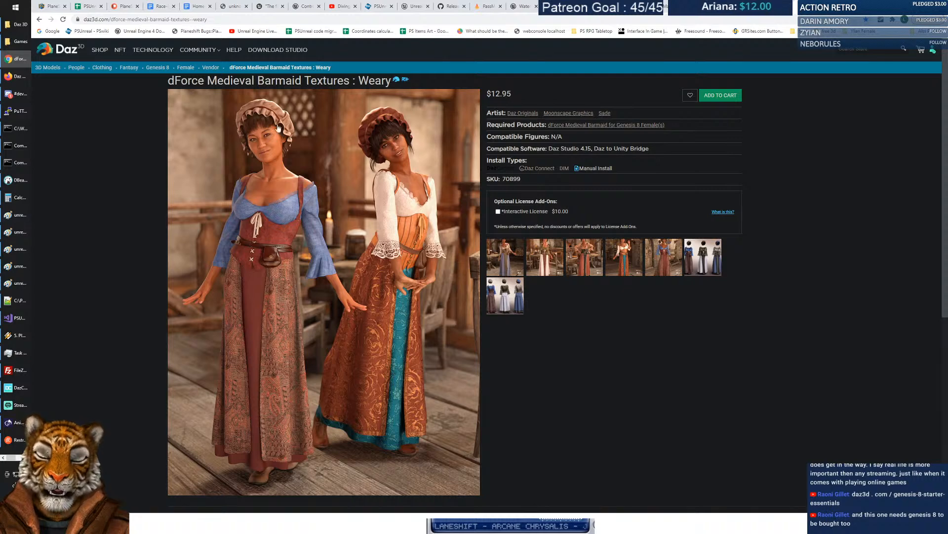
left_click(706, 262)
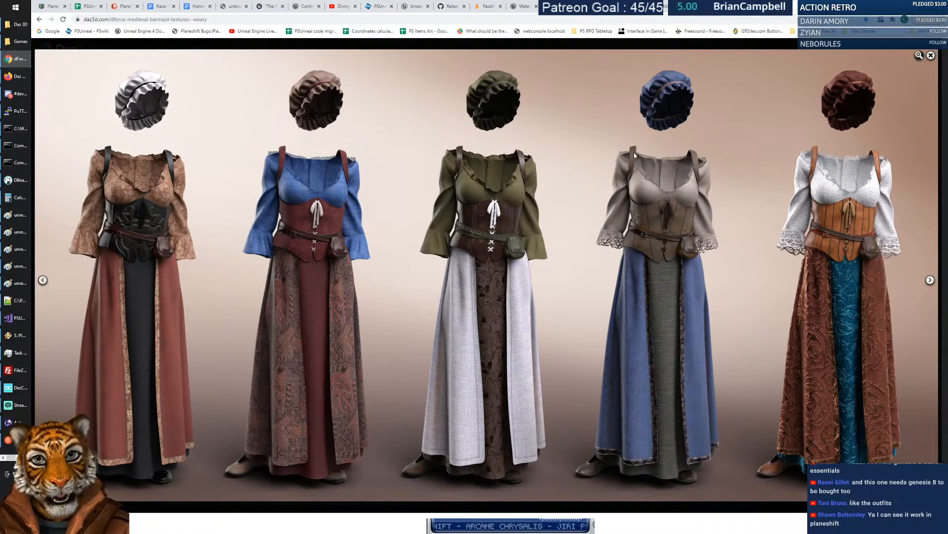
Close the enlarged five-variant barmaid costume image with its X button.
left_click(931, 55)
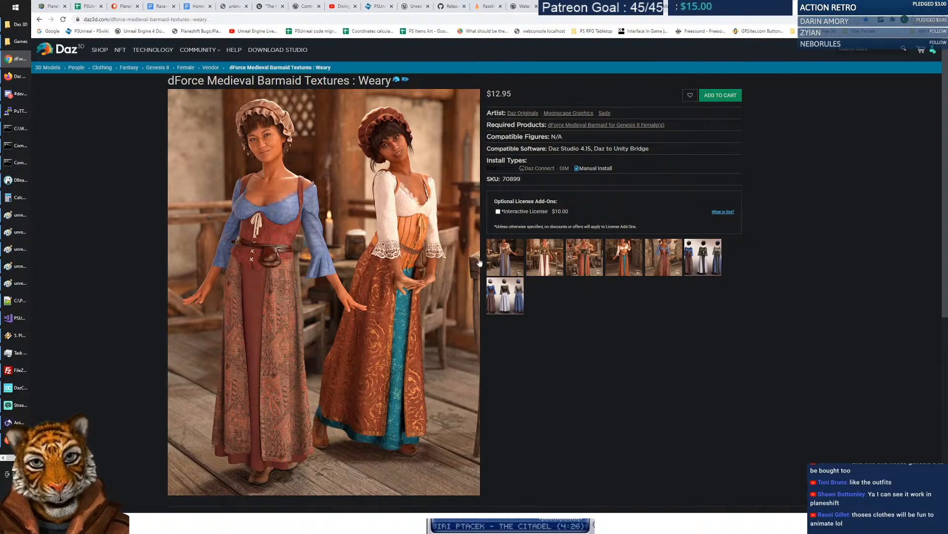
Scroll to the Details section and read through its first three description lines.
scroll(565, 196, "down", 6)
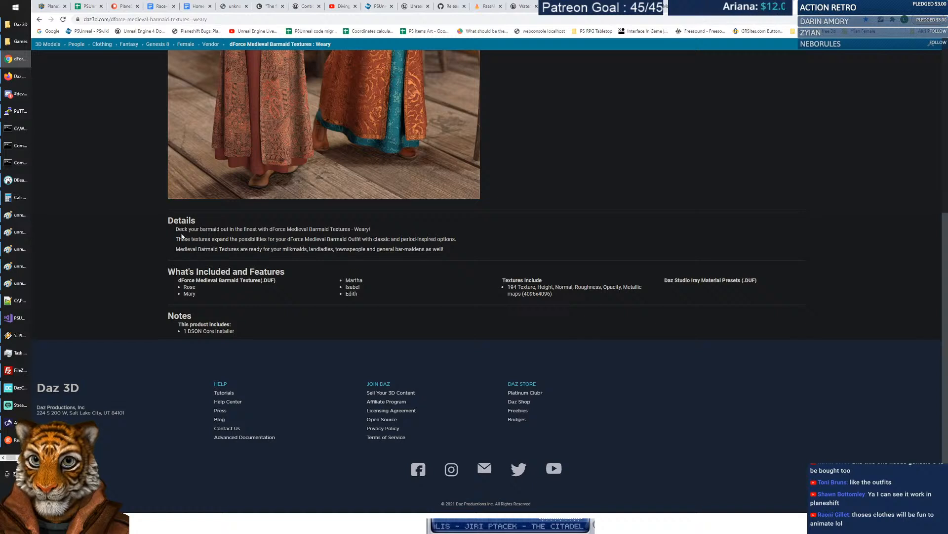
left_click_drag(174, 231, 370, 230)
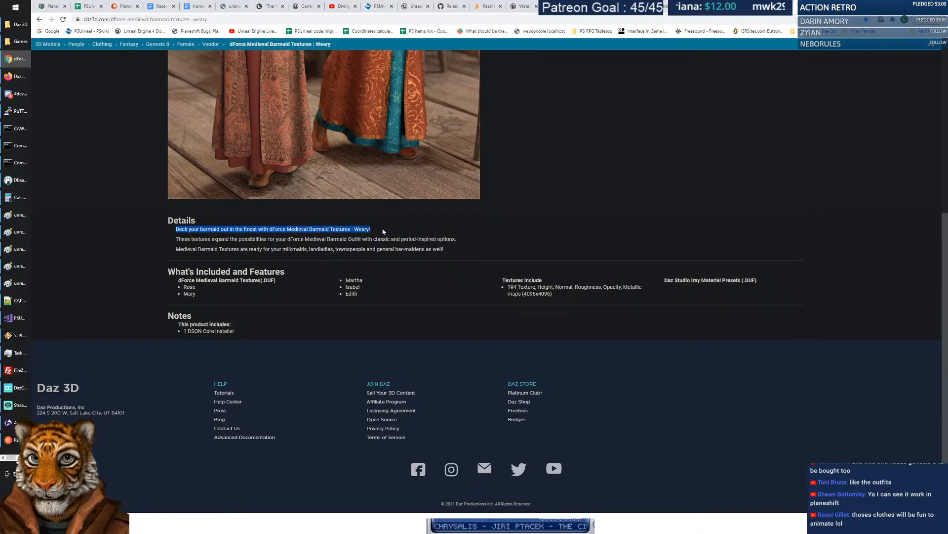
left_click(384, 231)
left_click_drag(175, 239, 478, 242)
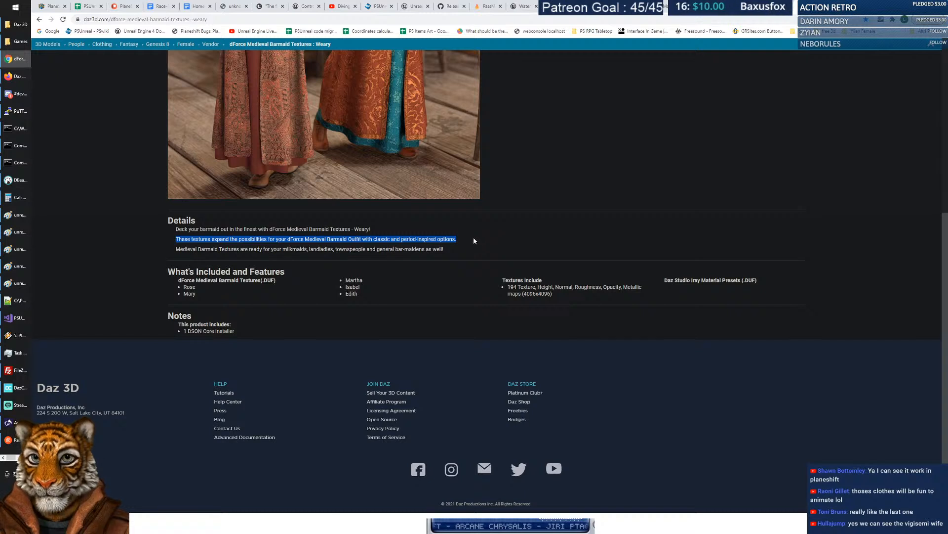
left_click(473, 239)
left_click_drag(167, 250, 450, 247)
left_click(470, 246)
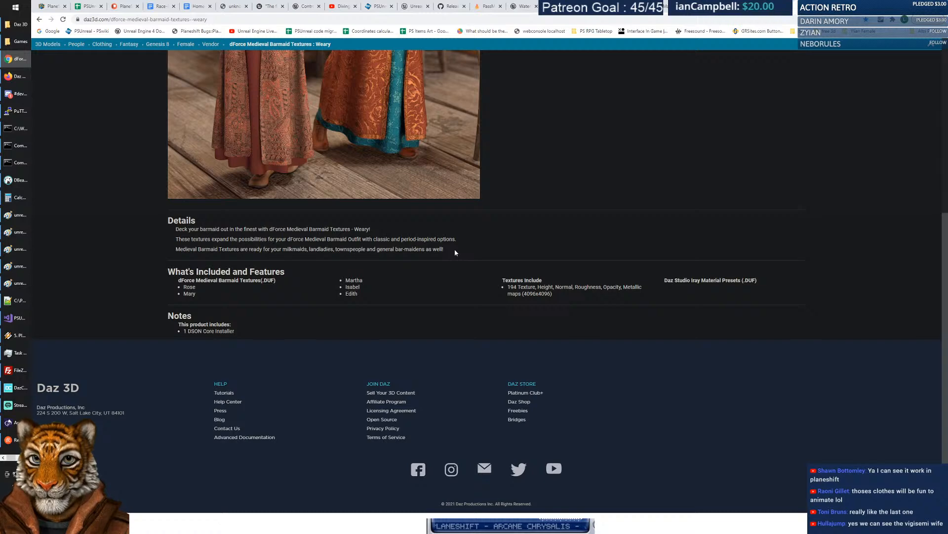
scroll(480, 267, "up", 4)
scroll(481, 279, "down", 2)
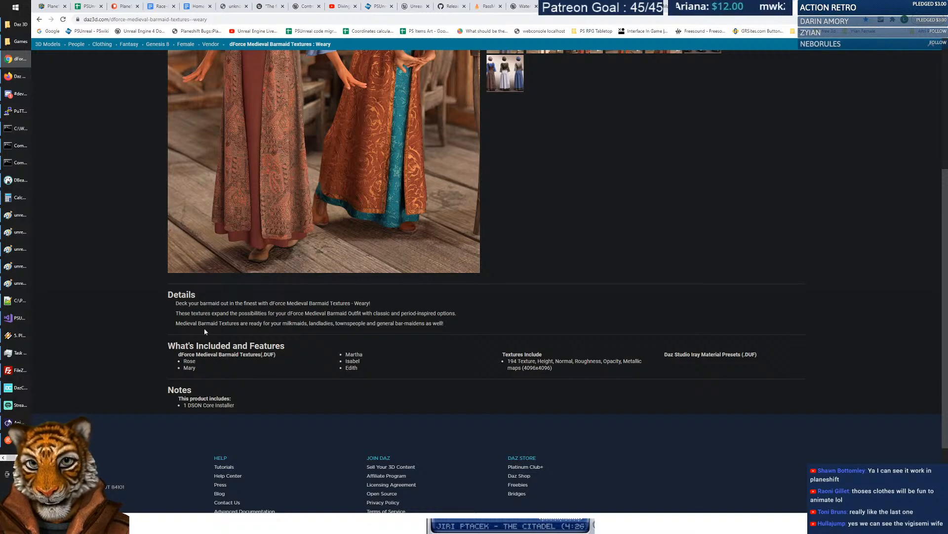
Scroll back up and highlight the Weary product title while reading it.
scroll(311, 372, "up", 5)
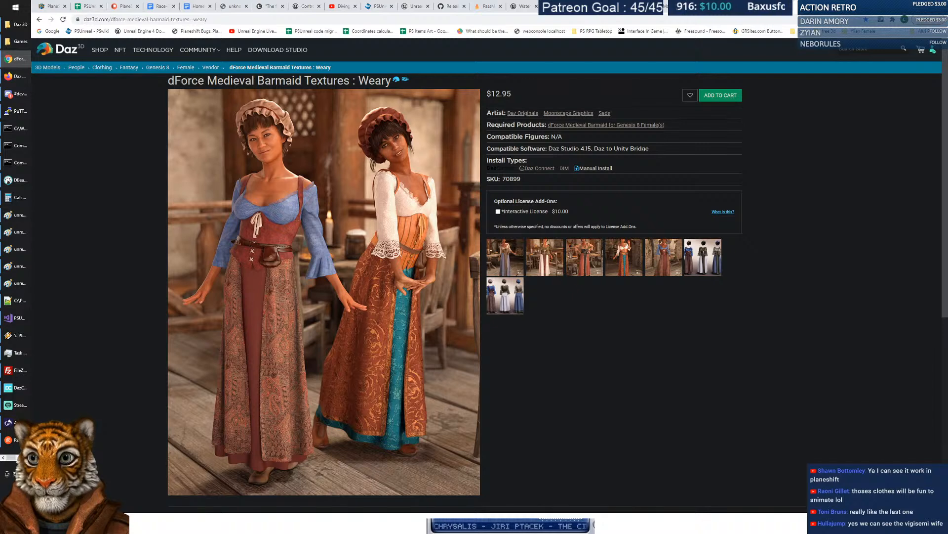
left_click_drag(169, 81, 391, 81)
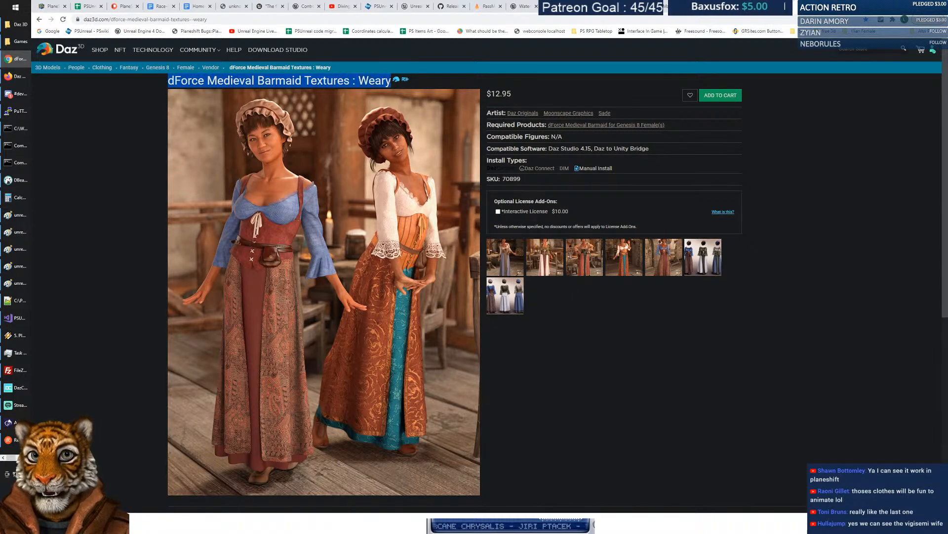
left_click(379, 80)
double_click(380, 80)
left_click(380, 81)
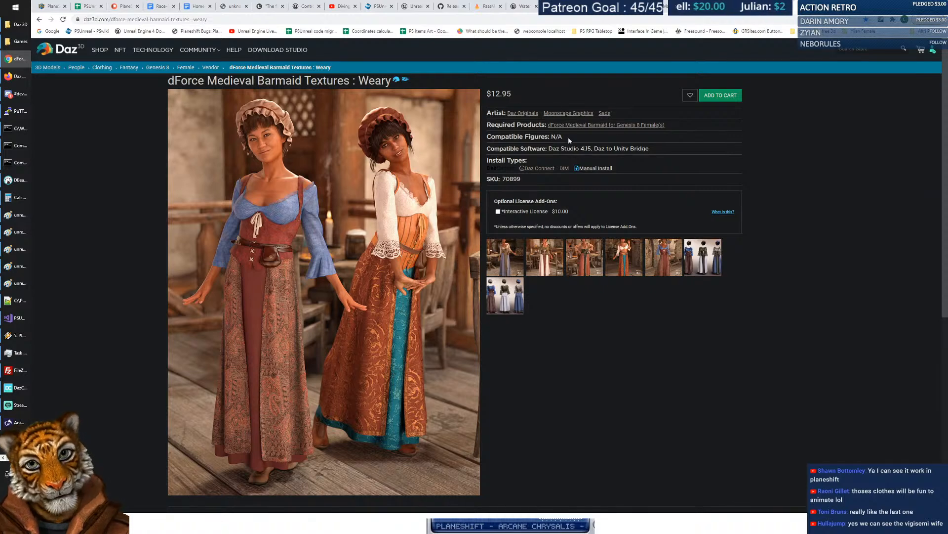
View the required $19.95 dForce Medieval Barmaid page and its grey dress image, then go back.
left_click(594, 128)
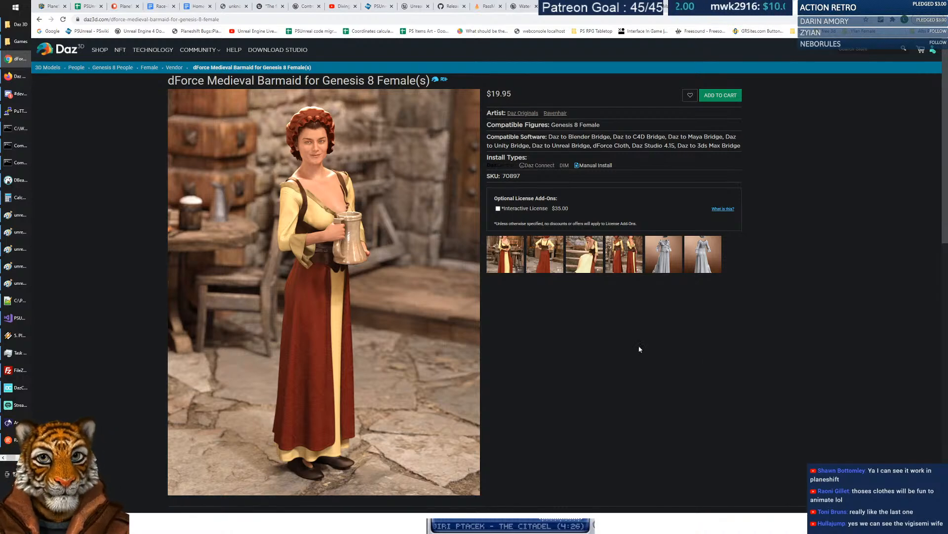
left_click(665, 263)
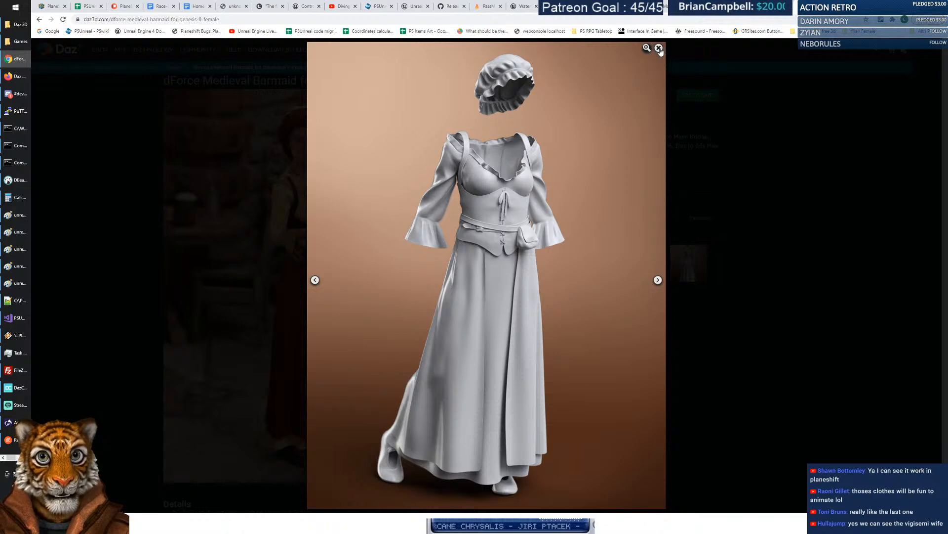
left_click(658, 48)
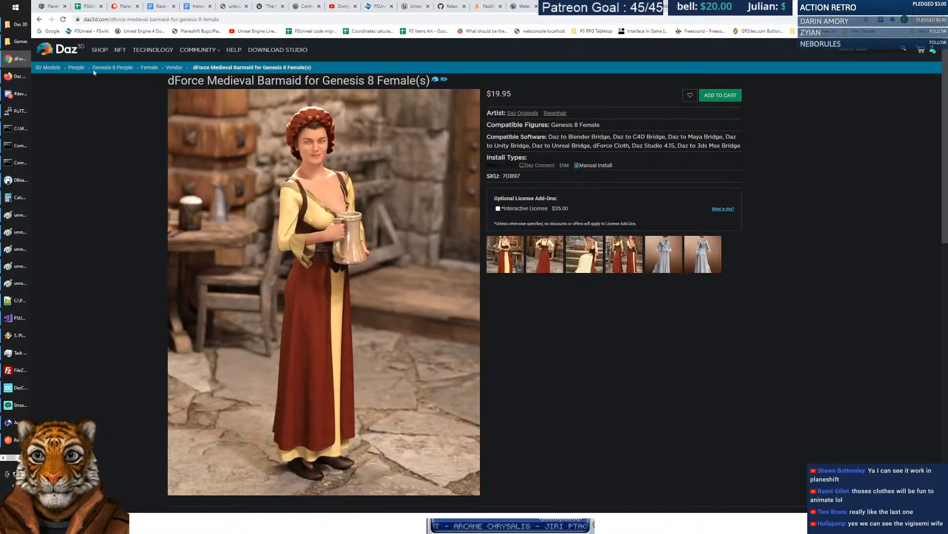
left_click(39, 20)
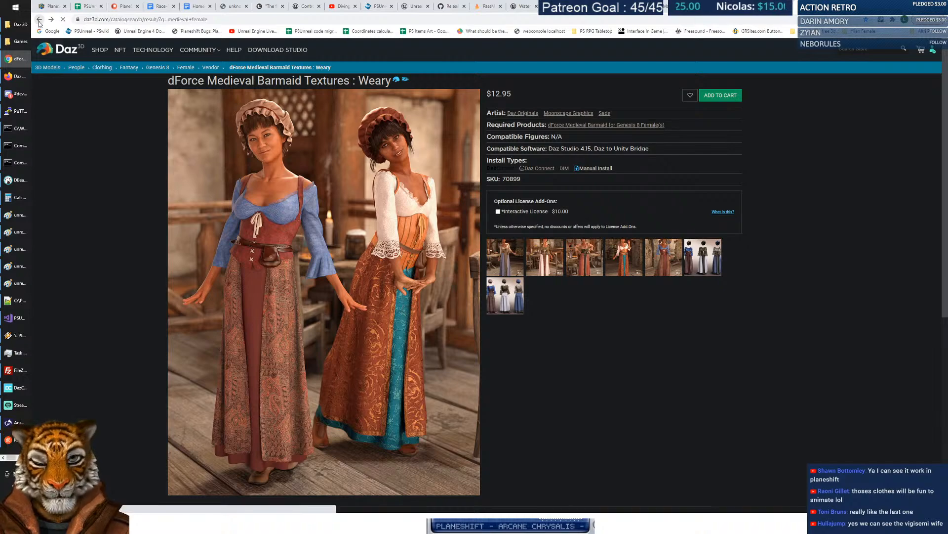
left_click(39, 20)
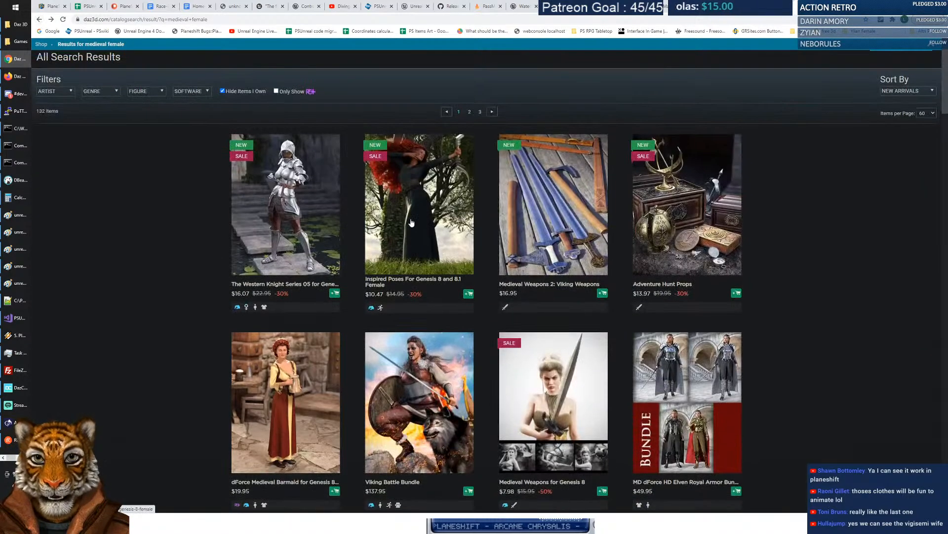
scroll(496, 236, "down", 2)
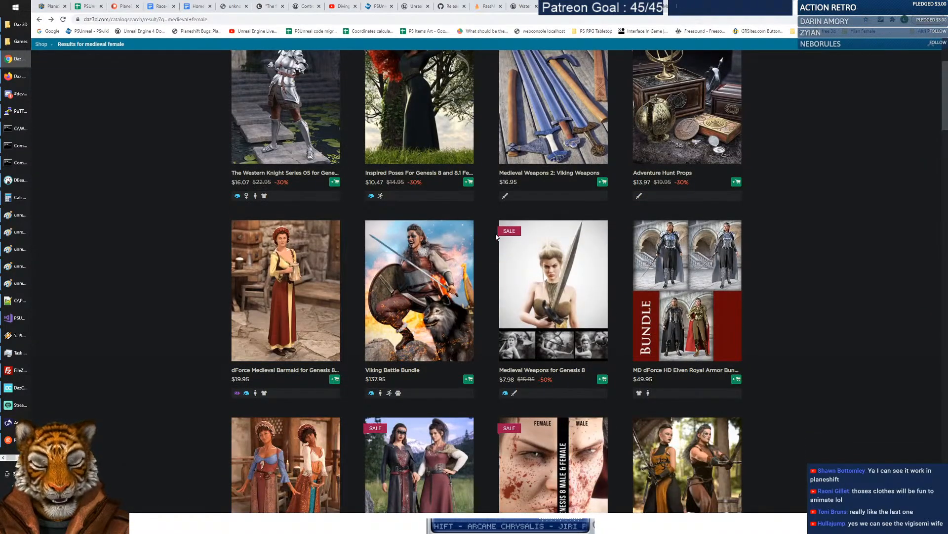
scroll(475, 267, "down", 3)
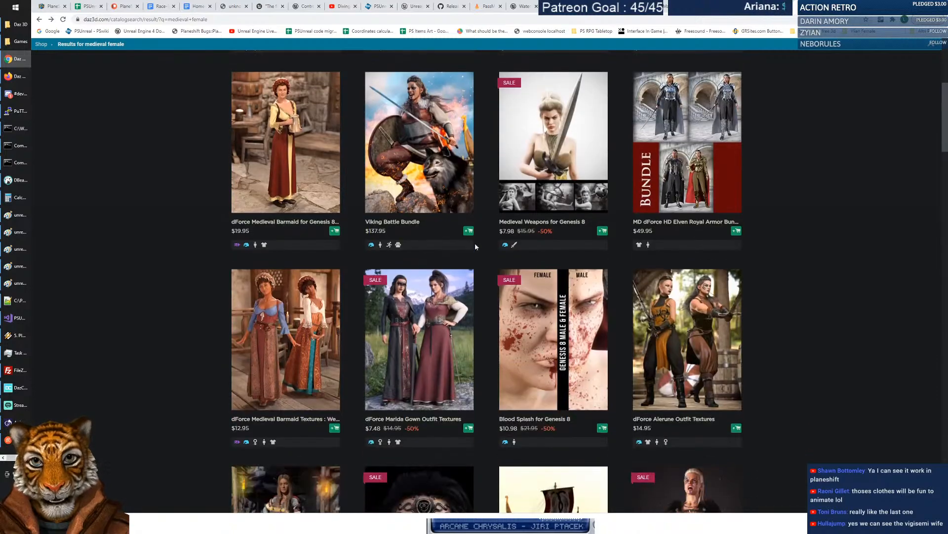
scroll(426, 276, "down", 1)
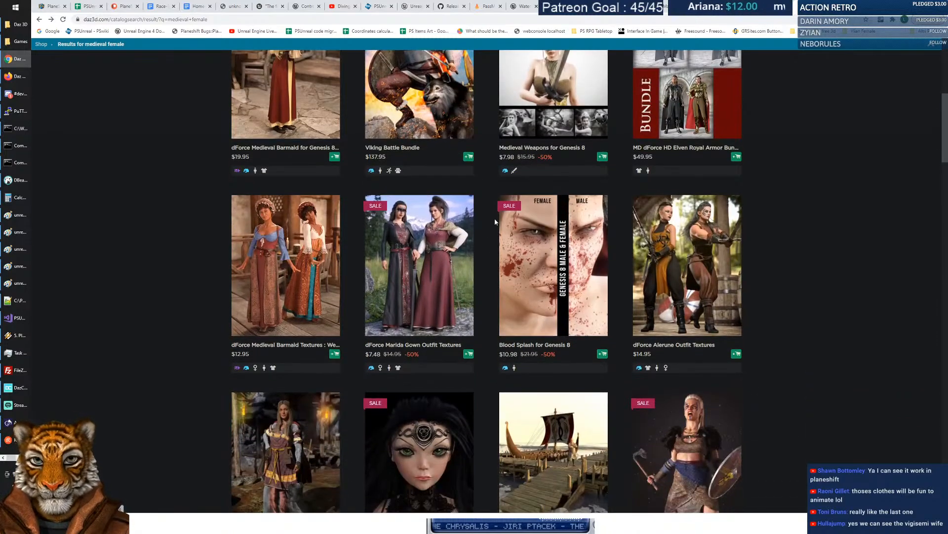
left_click(429, 261)
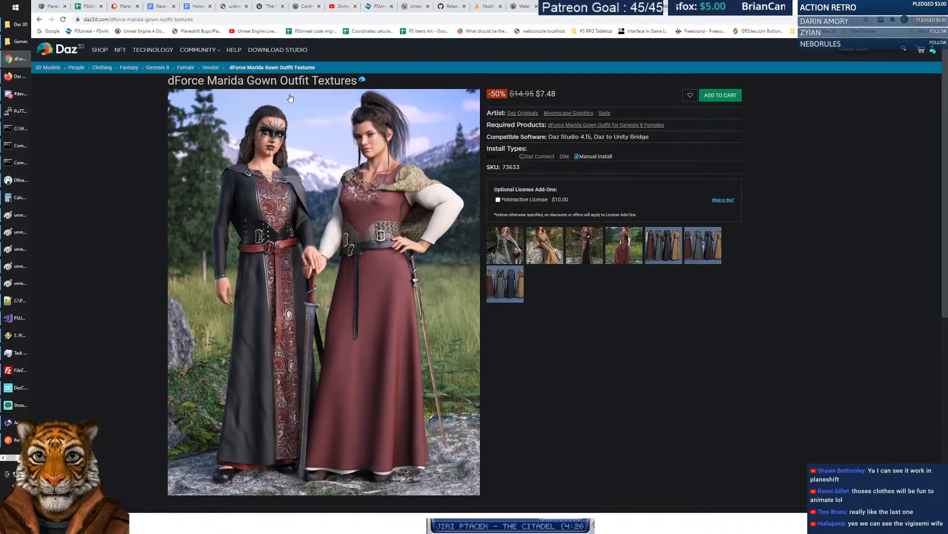
left_click_drag(280, 80, 360, 84)
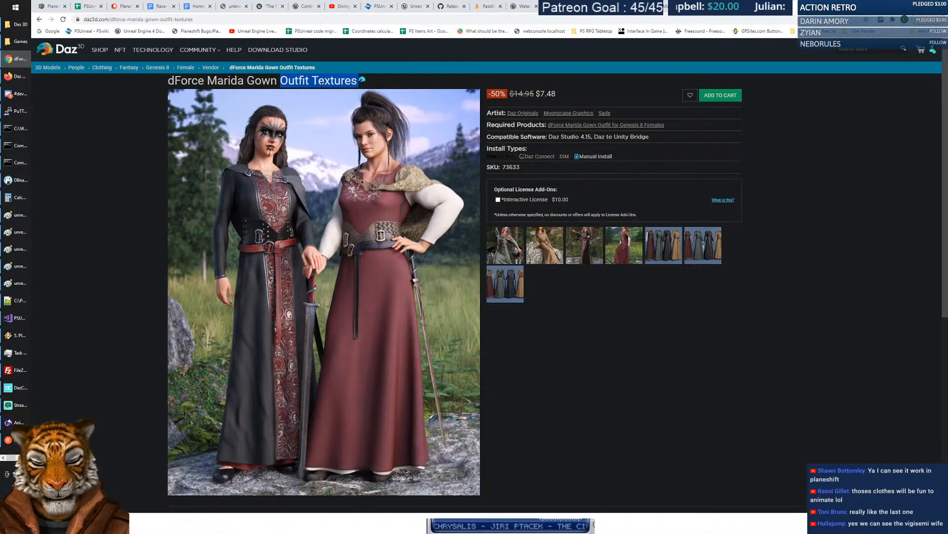
double_click(334, 81)
scroll(430, 250, "down", 5)
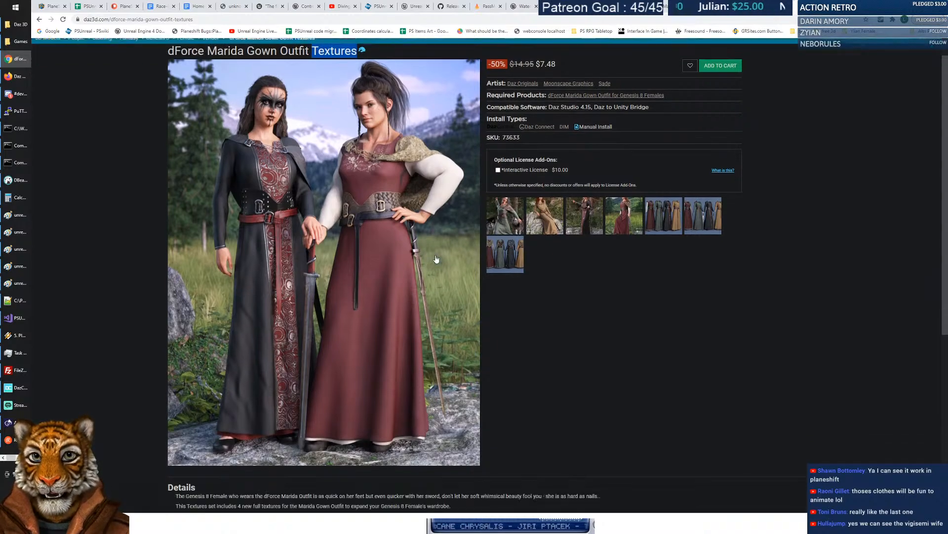
scroll(362, 84, "up", 5)
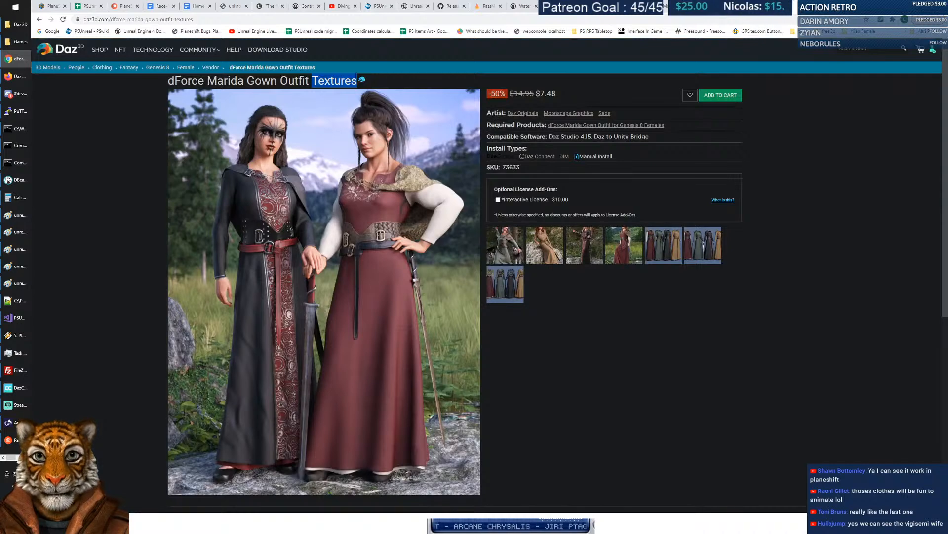
left_click(732, 170)
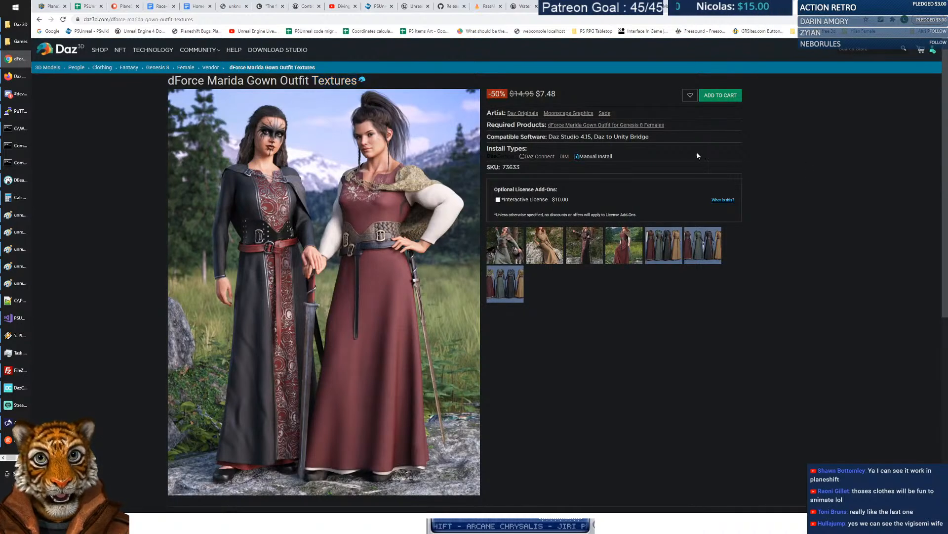
left_click(600, 126)
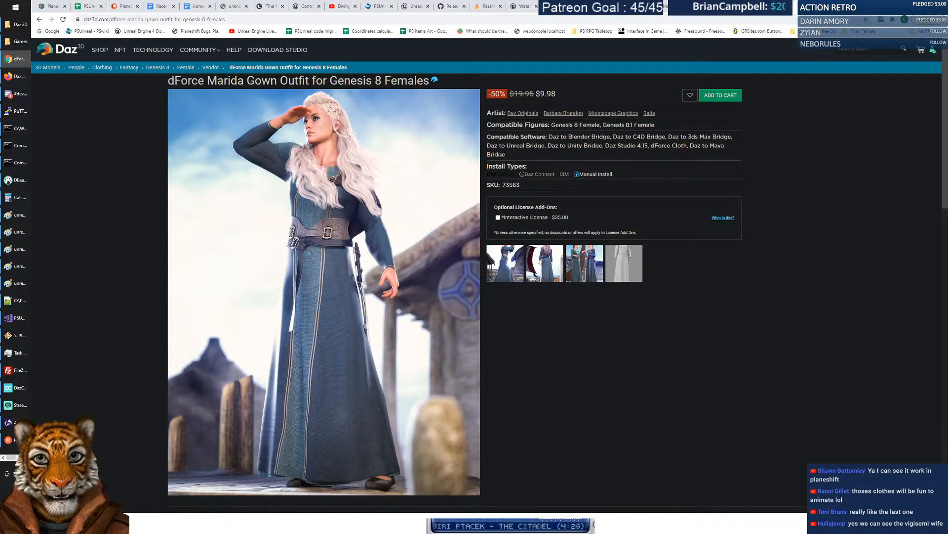
left_click_drag(535, 94, 567, 96)
left_click_drag(551, 220, 573, 217)
left_click(586, 223)
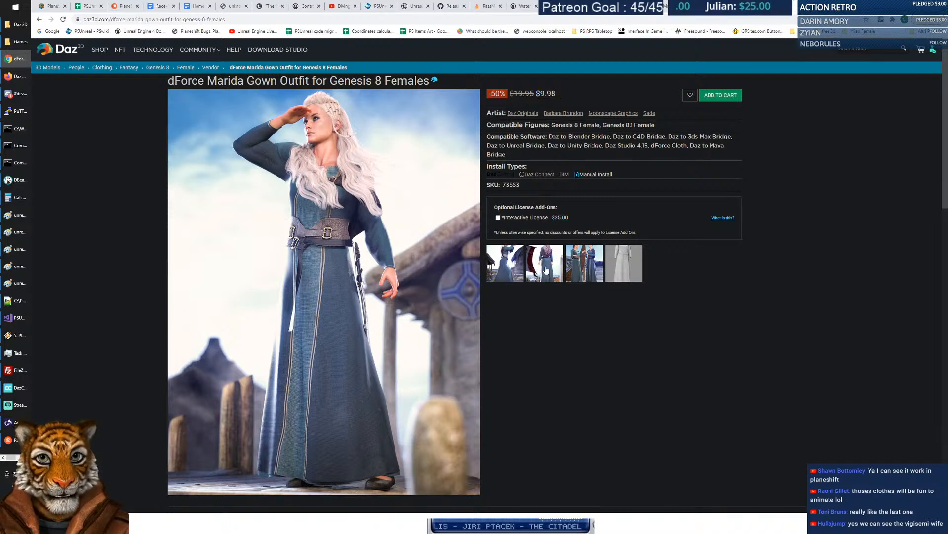
left_click(541, 268)
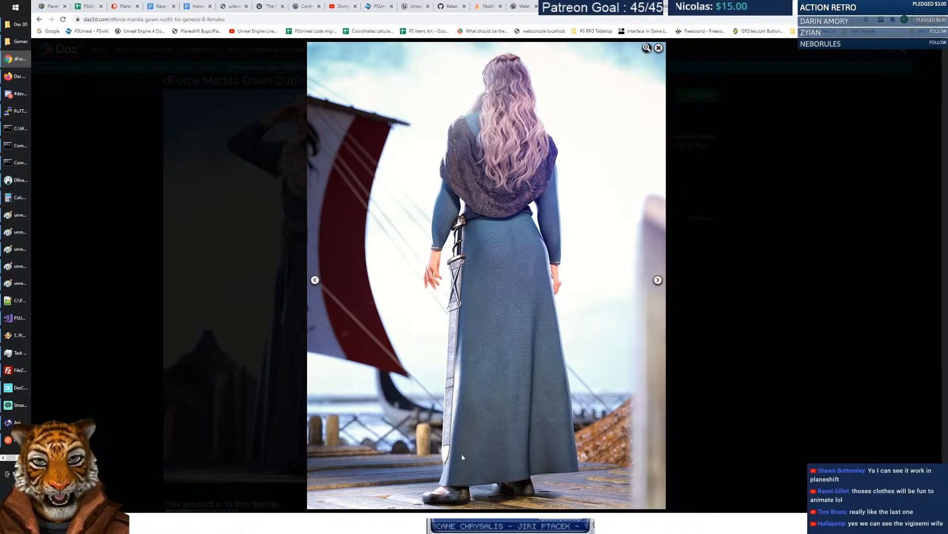
left_click(659, 48)
left_click(591, 271)
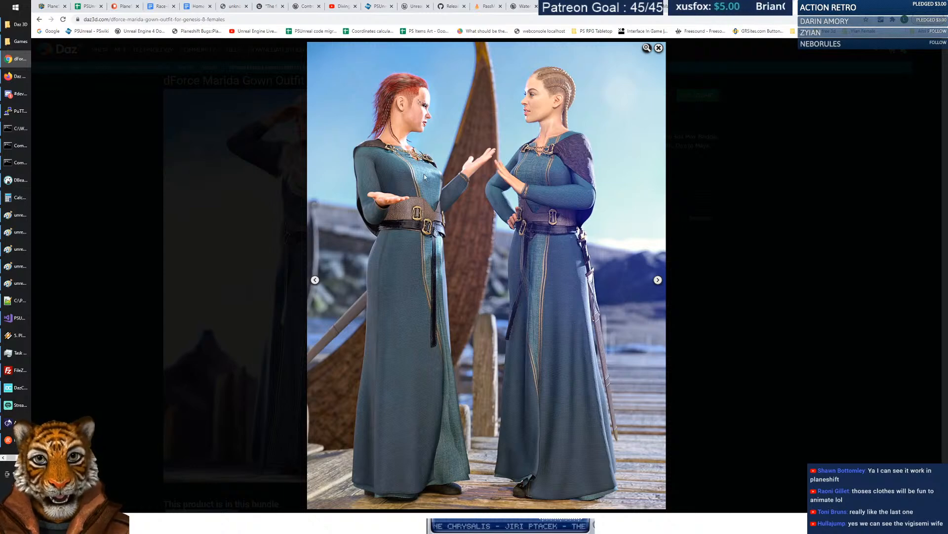
left_click(658, 47)
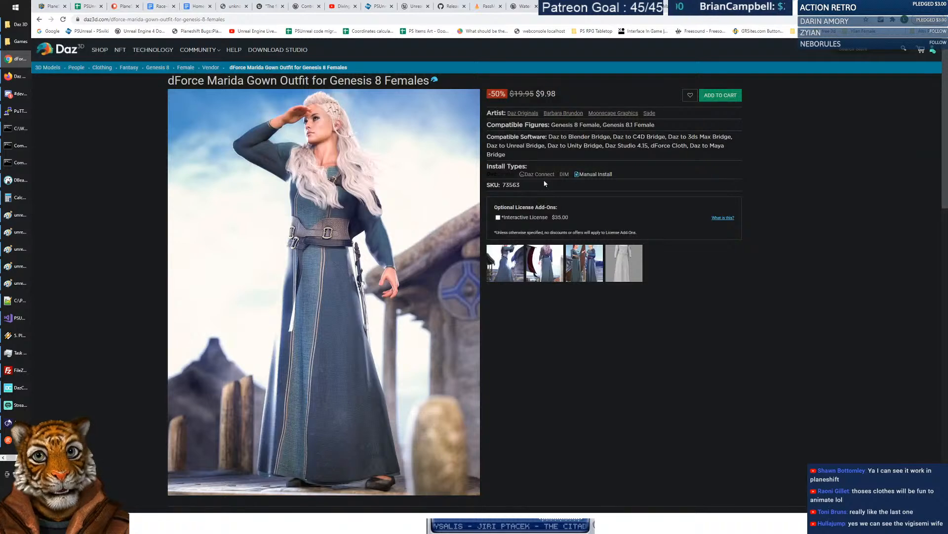
left_click(39, 19)
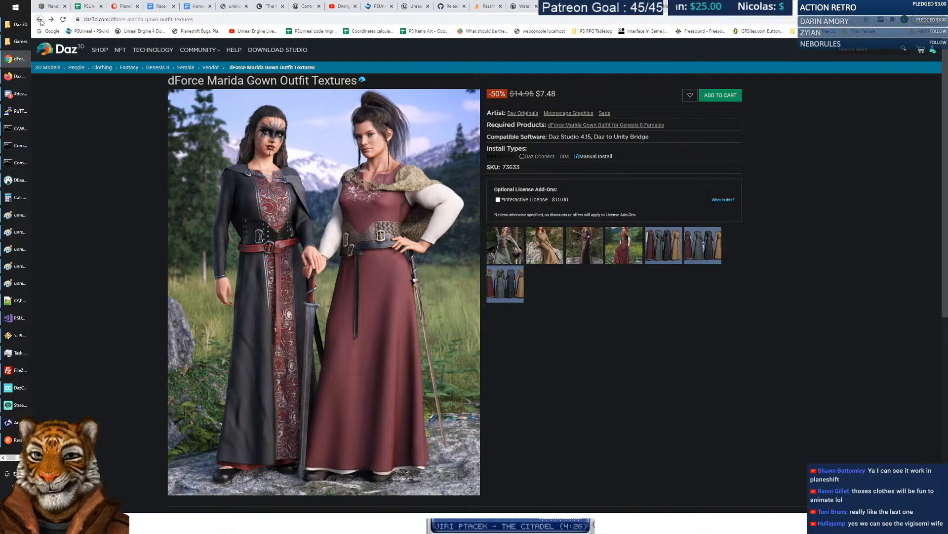
Return to the medieval female results and briefly check the $14.95 Alerune Outfit Textures page.
left_click(40, 20)
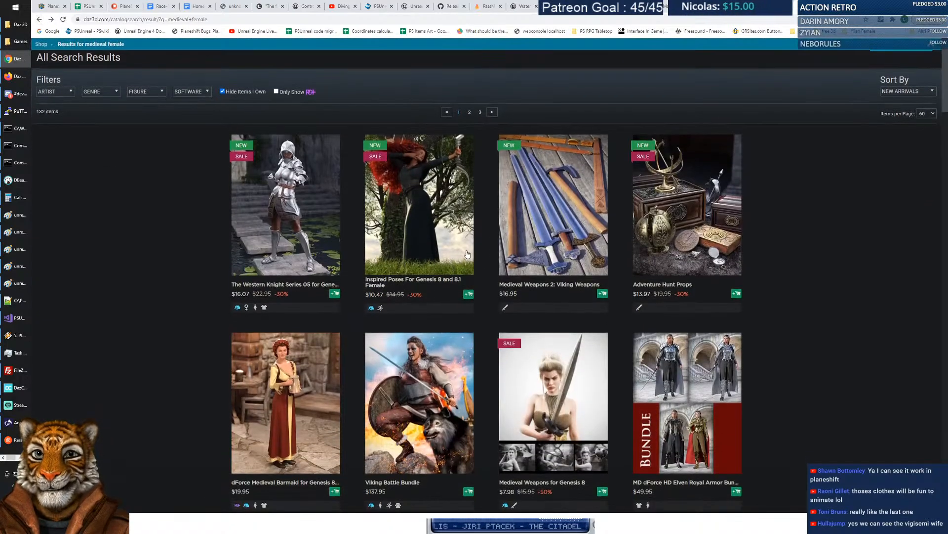
scroll(582, 218, "down", 5)
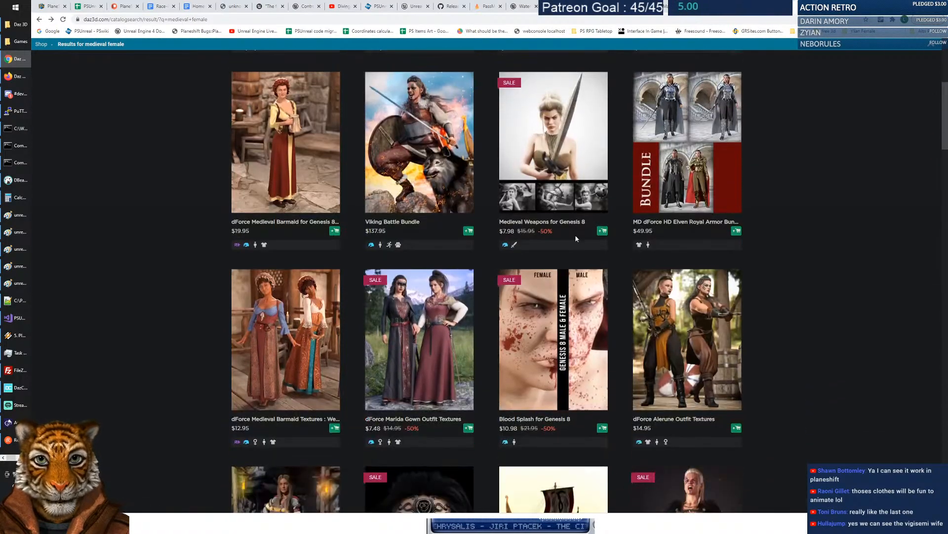
scroll(526, 218, "down", 3)
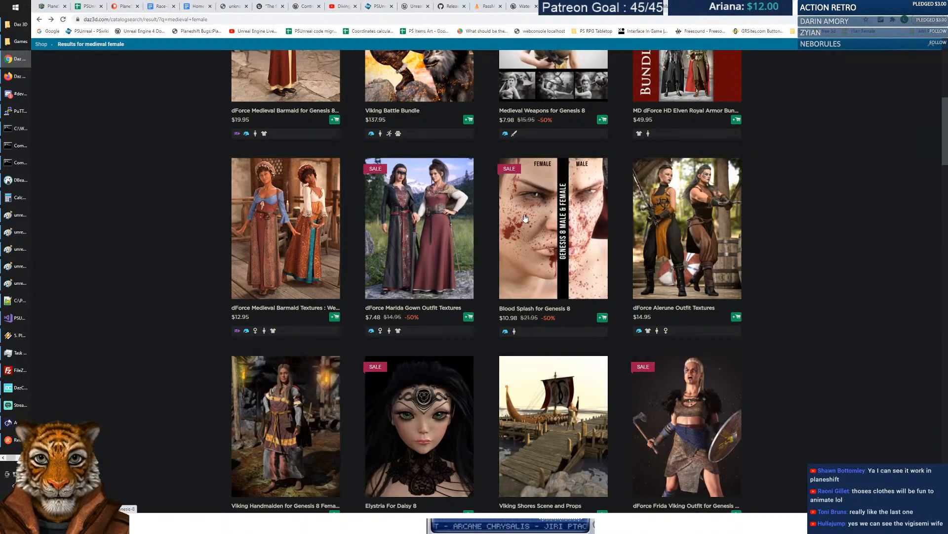
left_click(670, 218)
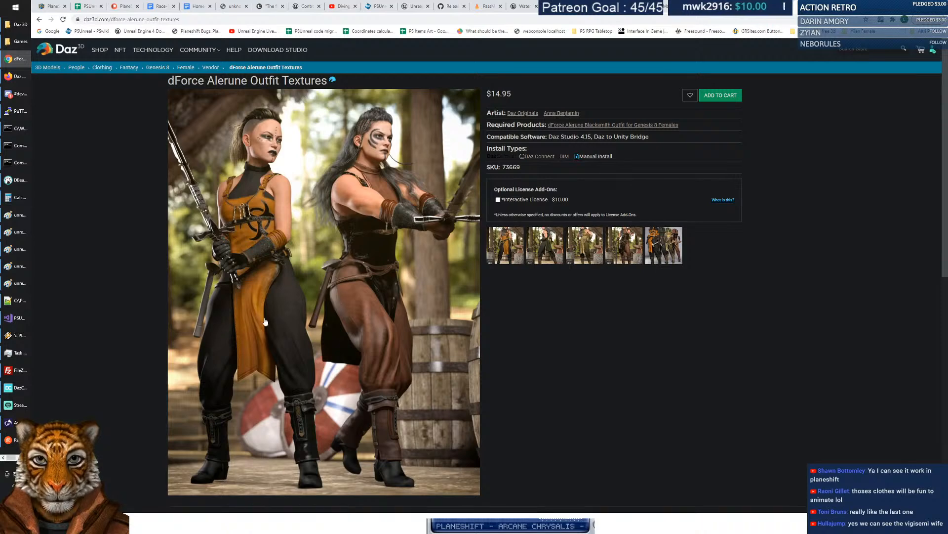
left_click(39, 19)
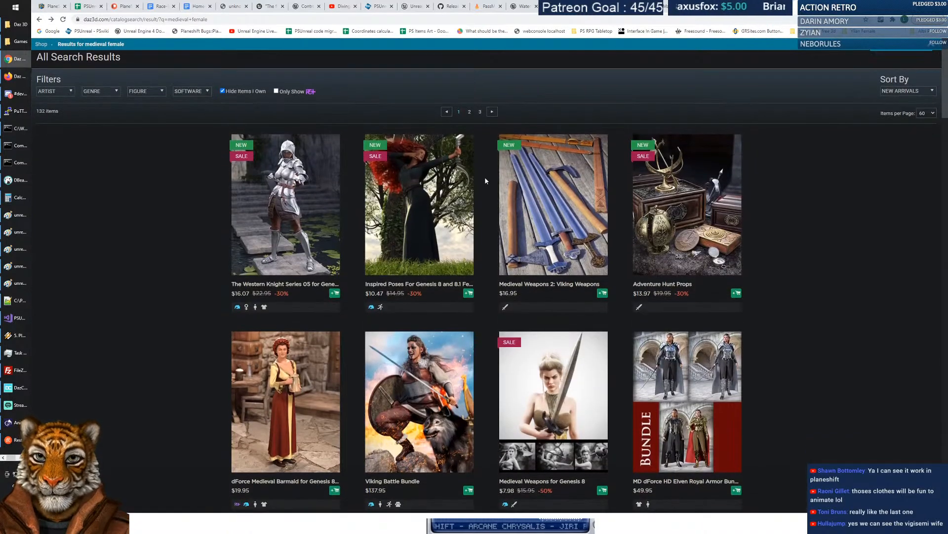
Scroll further down the medieval female search results.
scroll(397, 264, "down", 2)
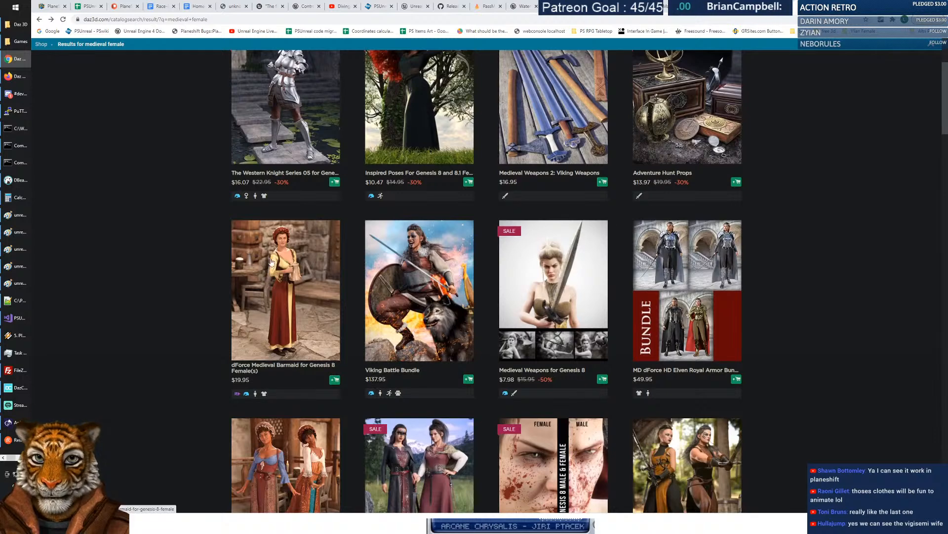
scroll(427, 198, "down", 4)
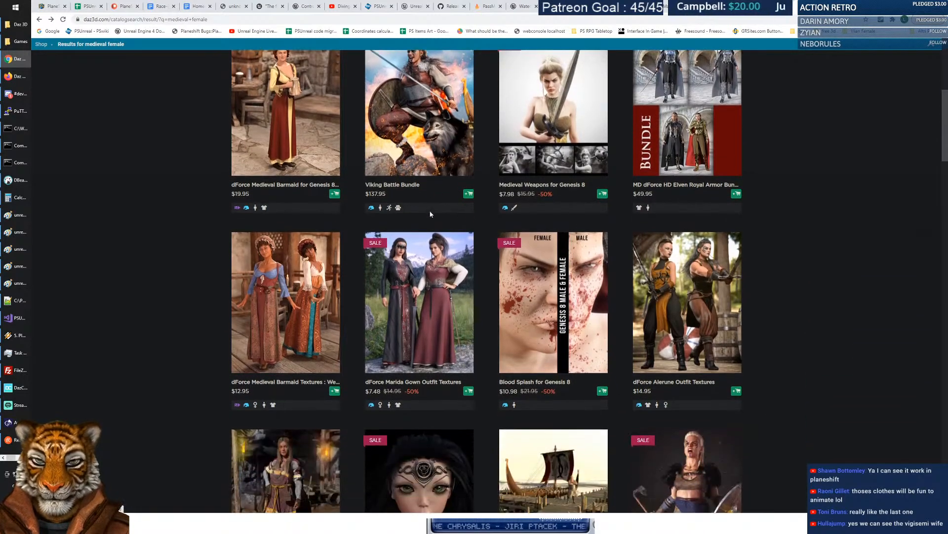
scroll(428, 197, "down", 2)
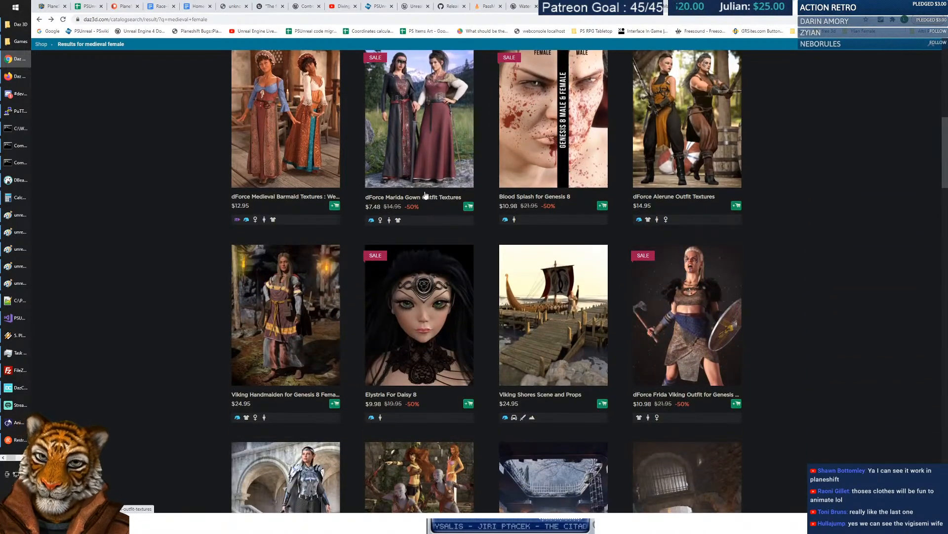
scroll(425, 194, "down", 1)
scroll(435, 194, "down", 1)
scroll(436, 194, "down", 4)
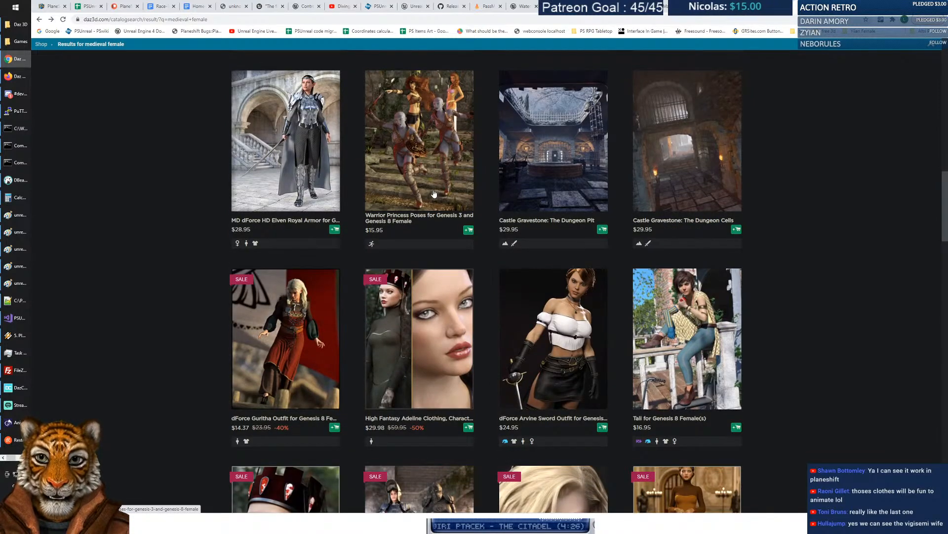
scroll(435, 194, "down", 1)
left_click(281, 249)
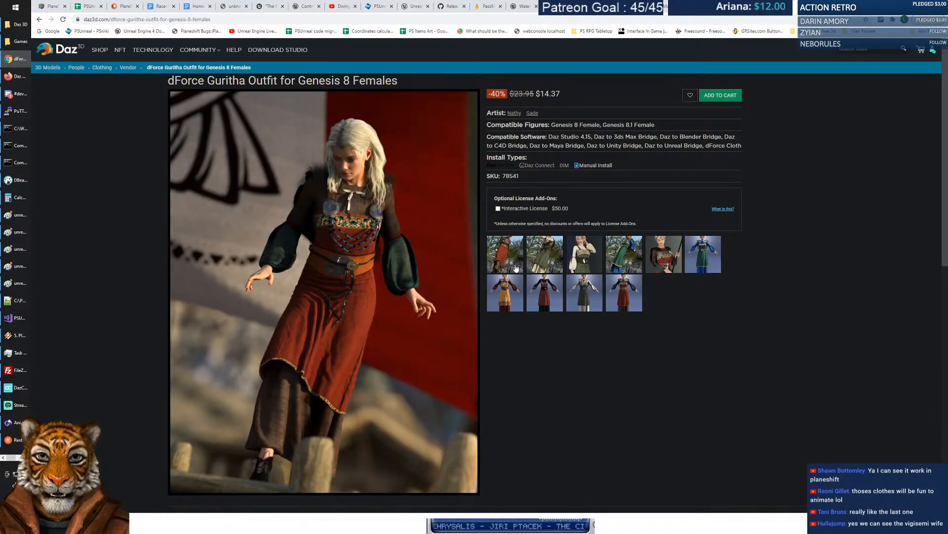
left_click(554, 253)
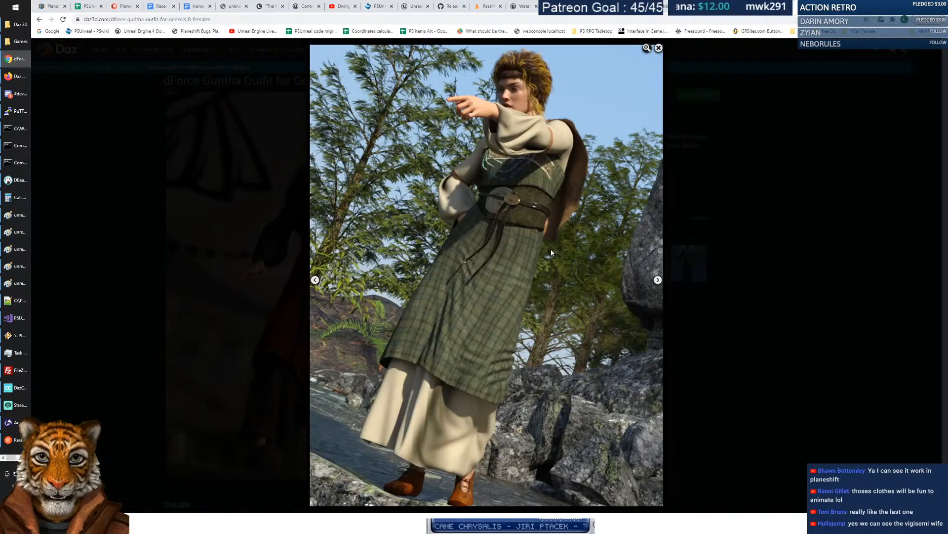
left_click(658, 280)
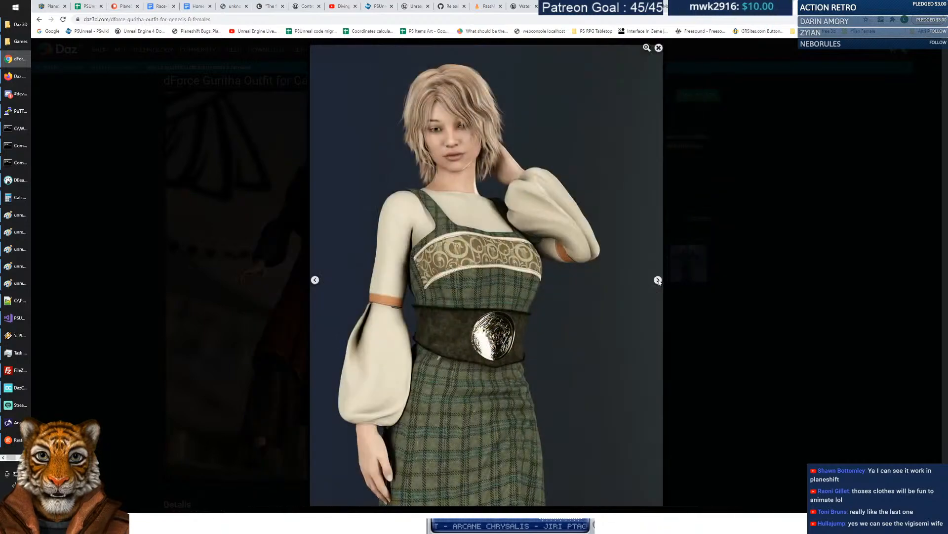
left_click(658, 280)
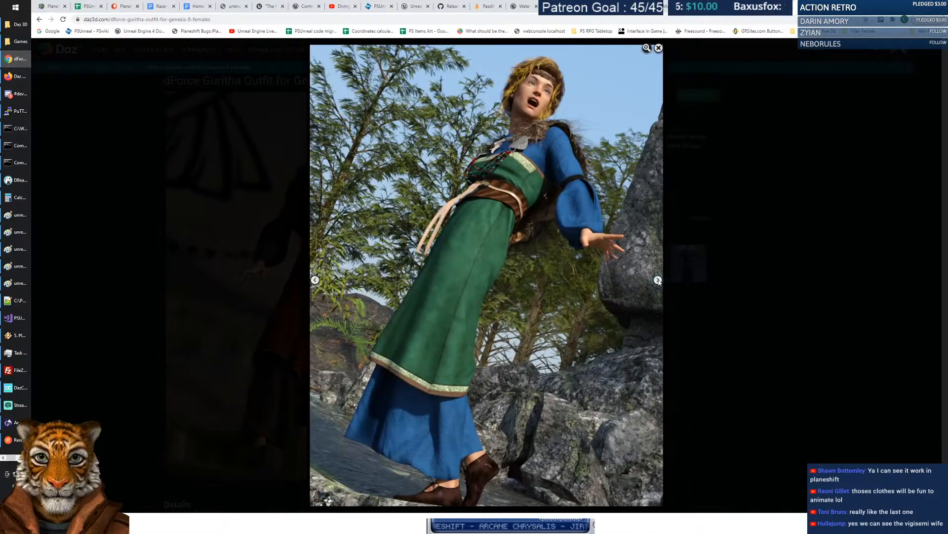
left_click(658, 280)
left_click(658, 280)
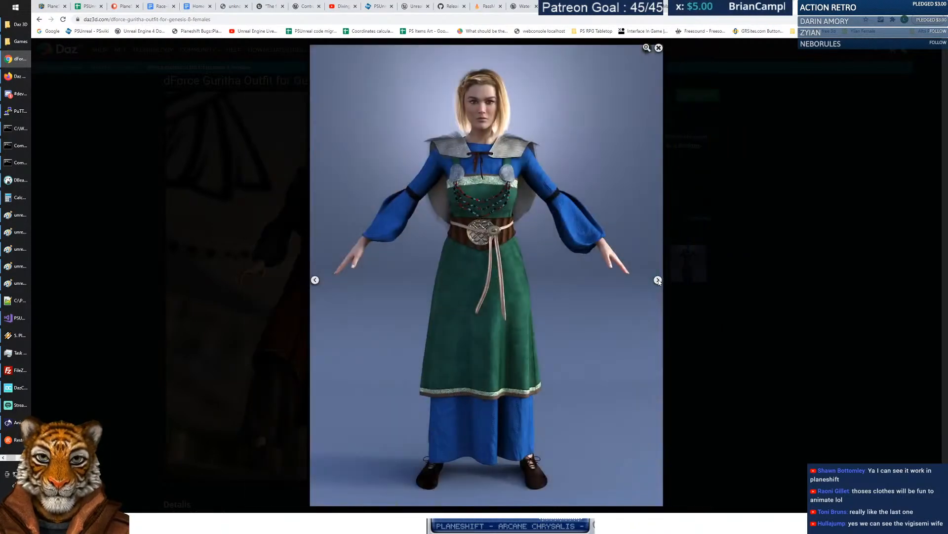
left_click(658, 280)
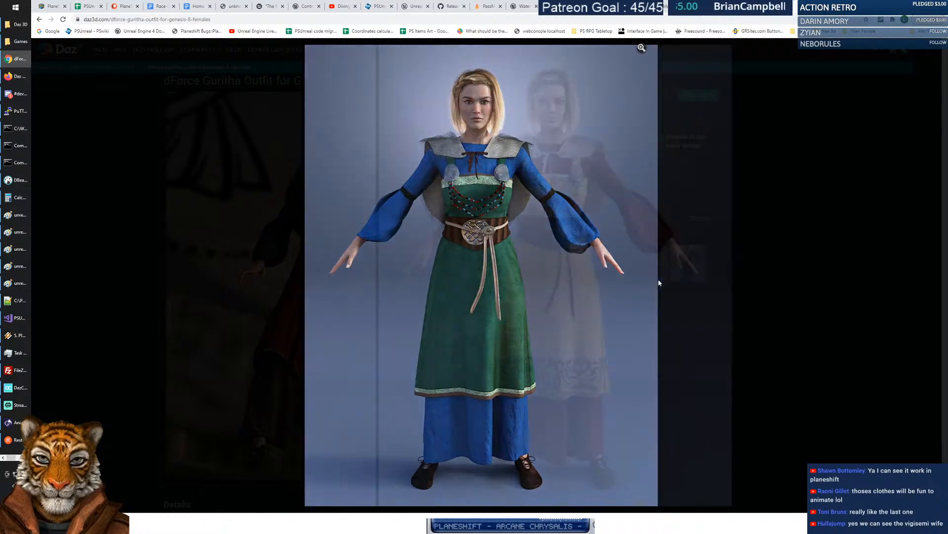
left_click(658, 280)
left_click(658, 280)
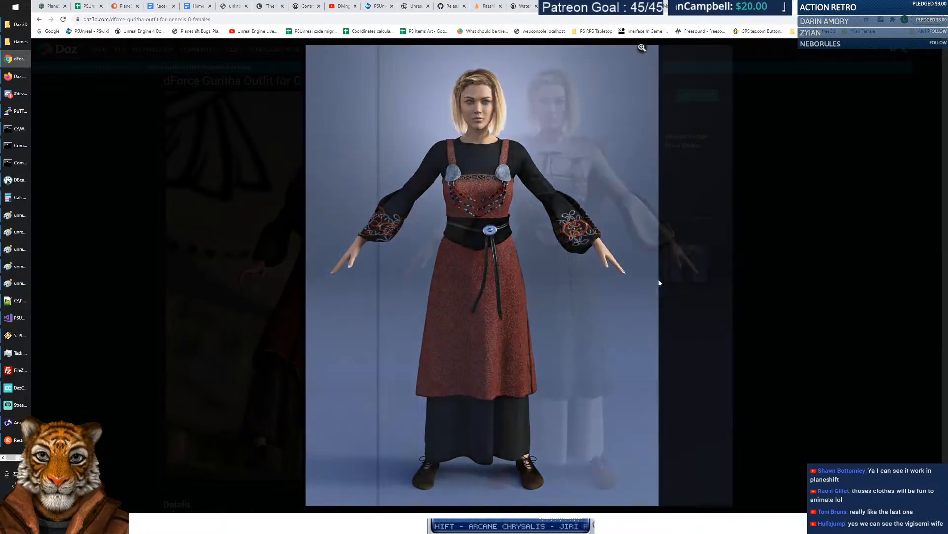
left_click(709, 197)
left_click(39, 19)
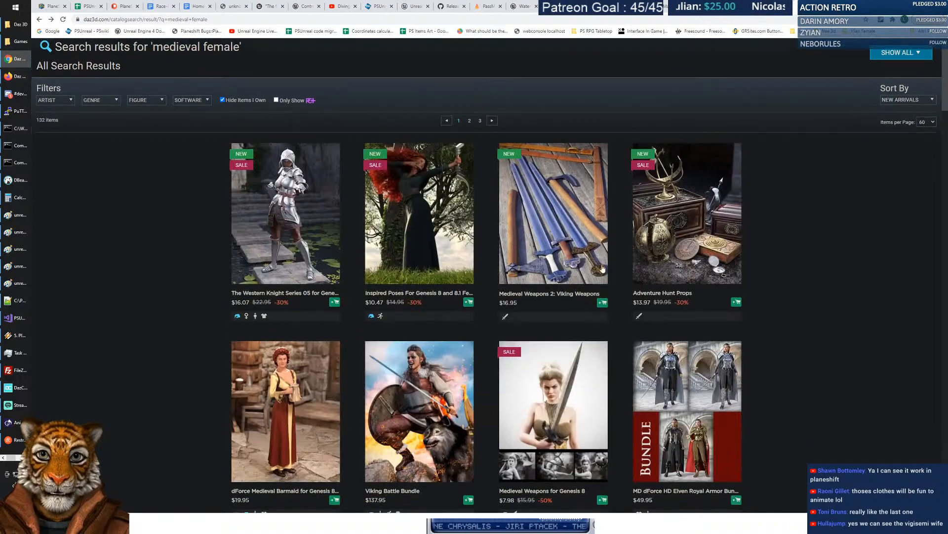
scroll(532, 291, "down", 5)
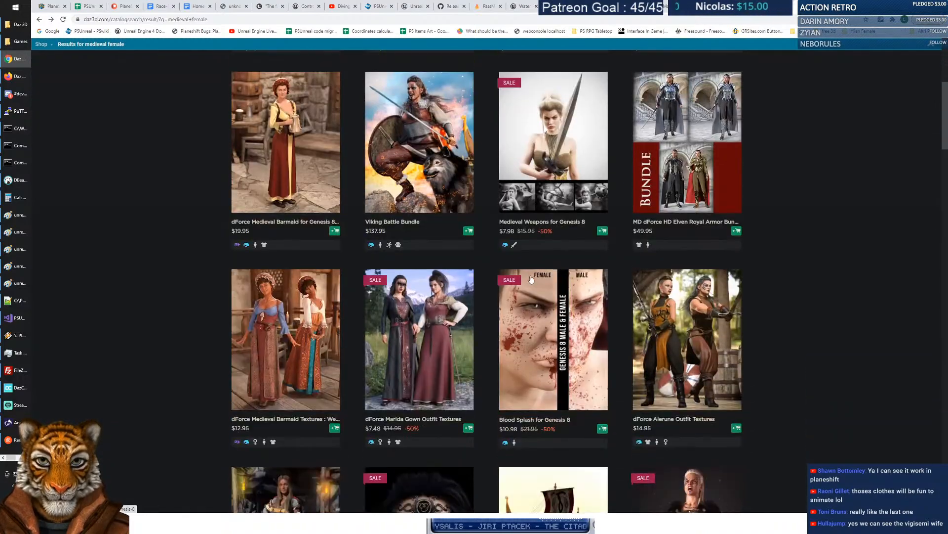
scroll(531, 282, "down", 8)
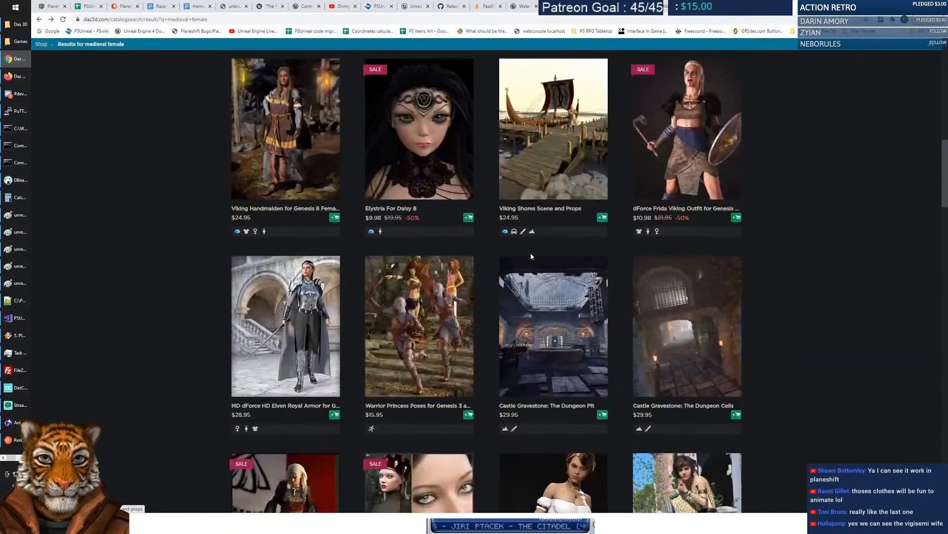
scroll(531, 257, "down", 6)
scroll(542, 236, "down", 6)
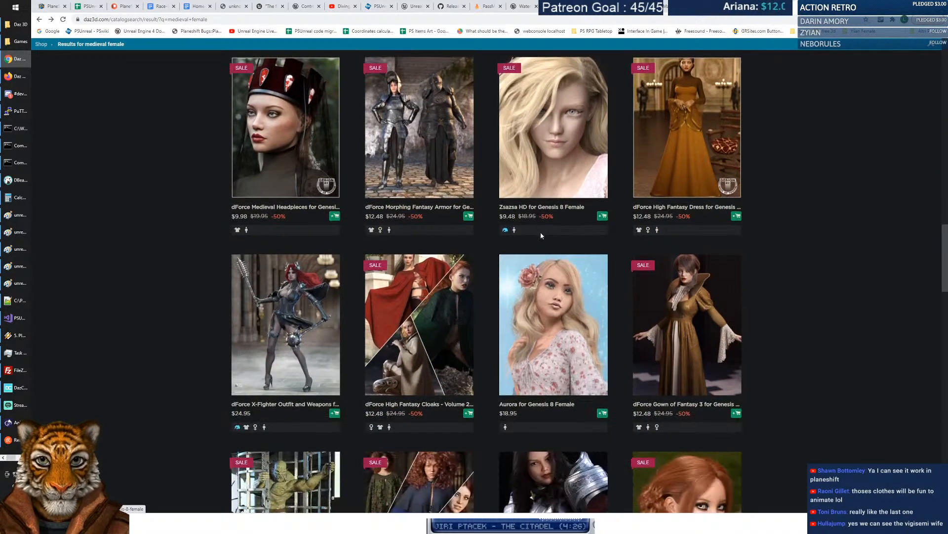
scroll(541, 235, "down", 1)
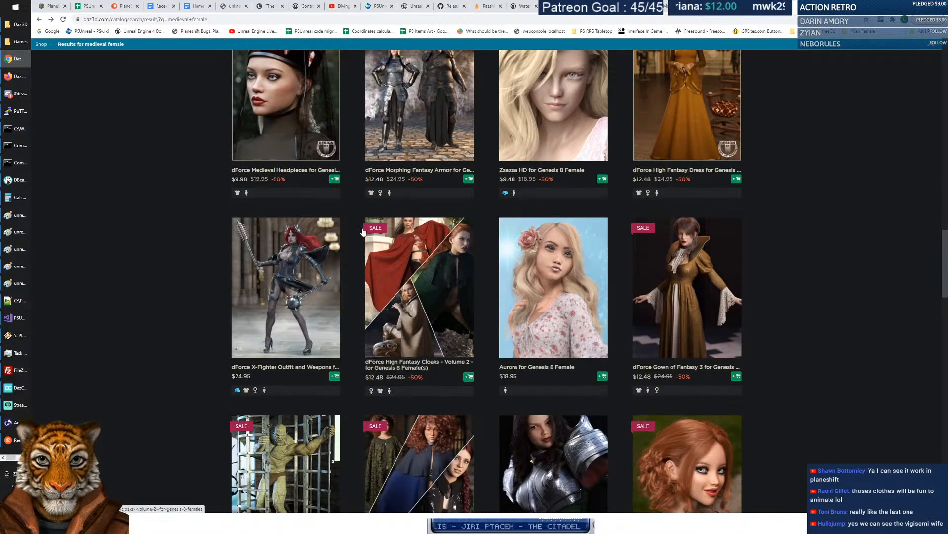
left_click(290, 256)
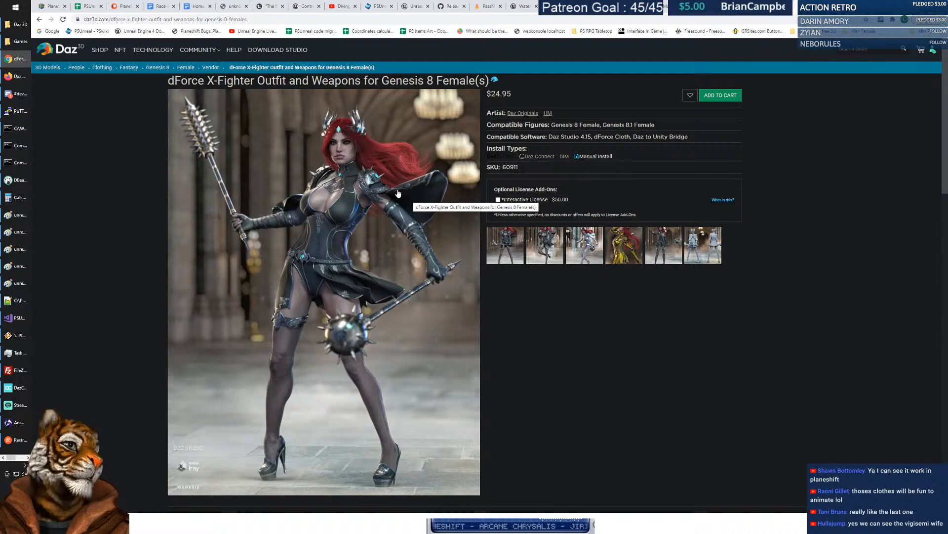
key("alt+Left")
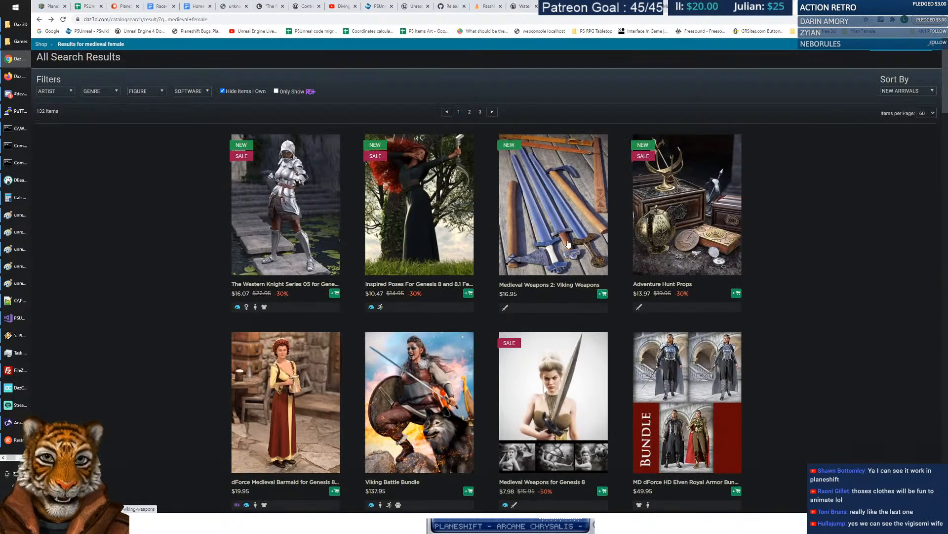
Scroll down the medieval female results to the dForce Maiden Princess Outfit Textures product.
scroll(567, 239, "down", 3)
scroll(568, 239, "down", 3)
scroll(564, 218, "down", 5)
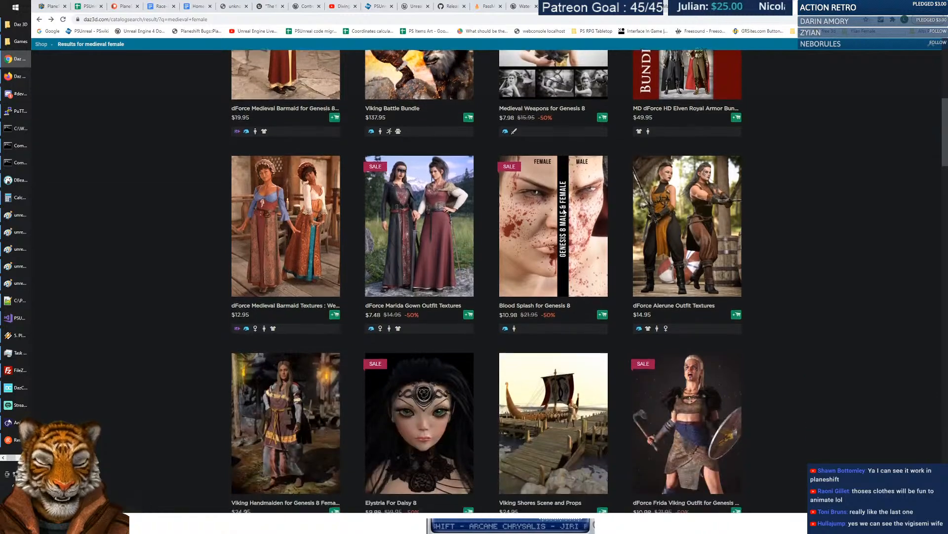
scroll(564, 213, "down", 10)
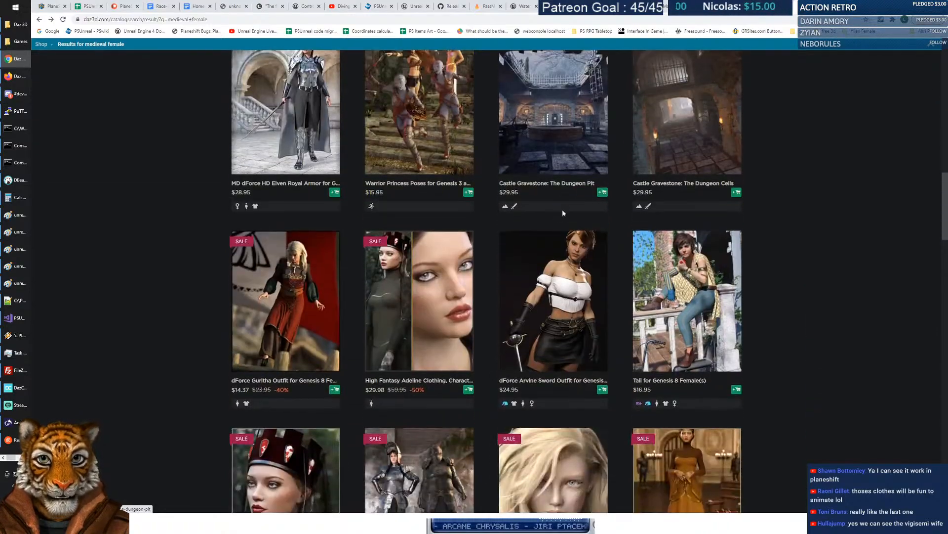
scroll(562, 212, "down", 6)
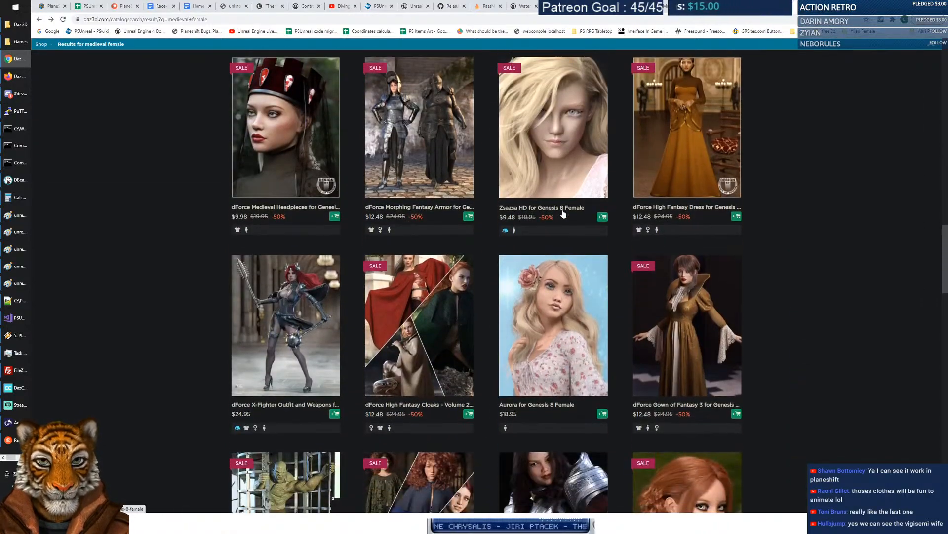
scroll(563, 213, "down", 3)
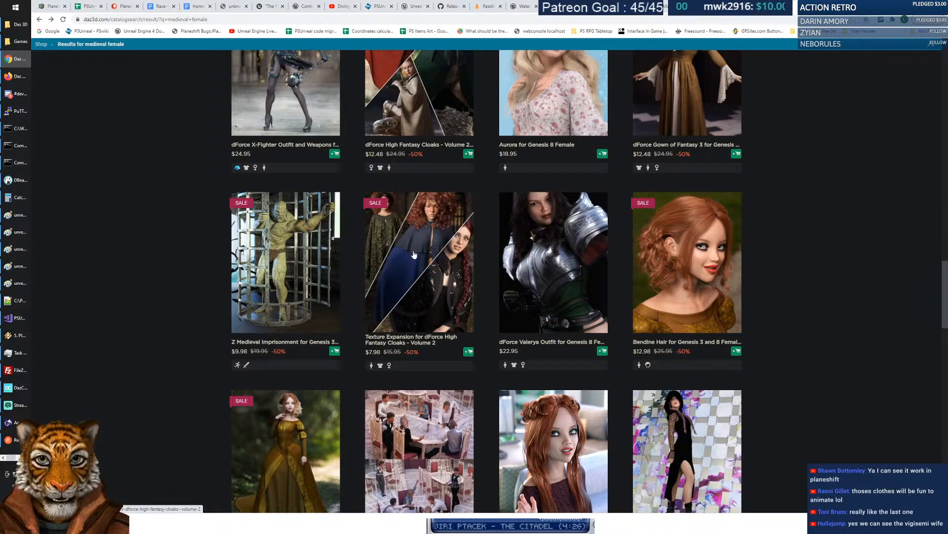
scroll(456, 212, "down", 5)
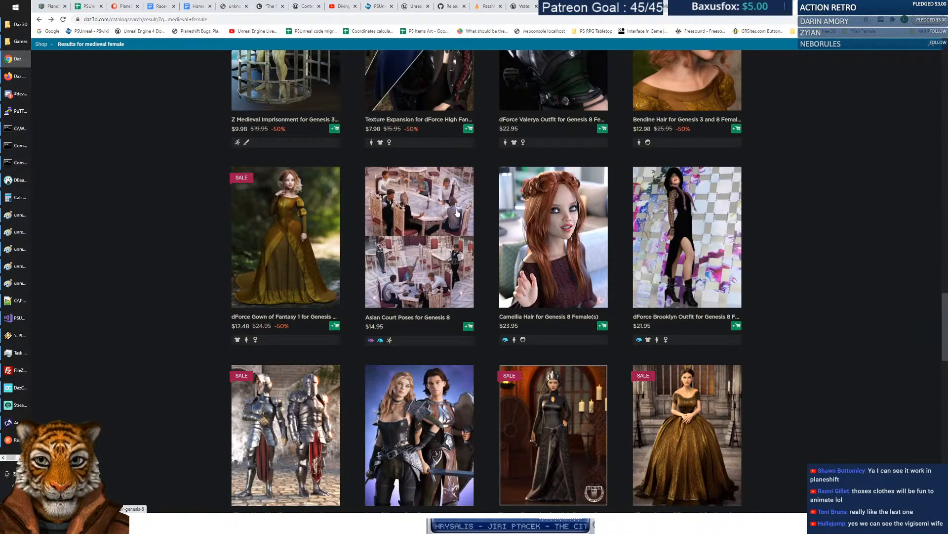
scroll(457, 213, "down", 2)
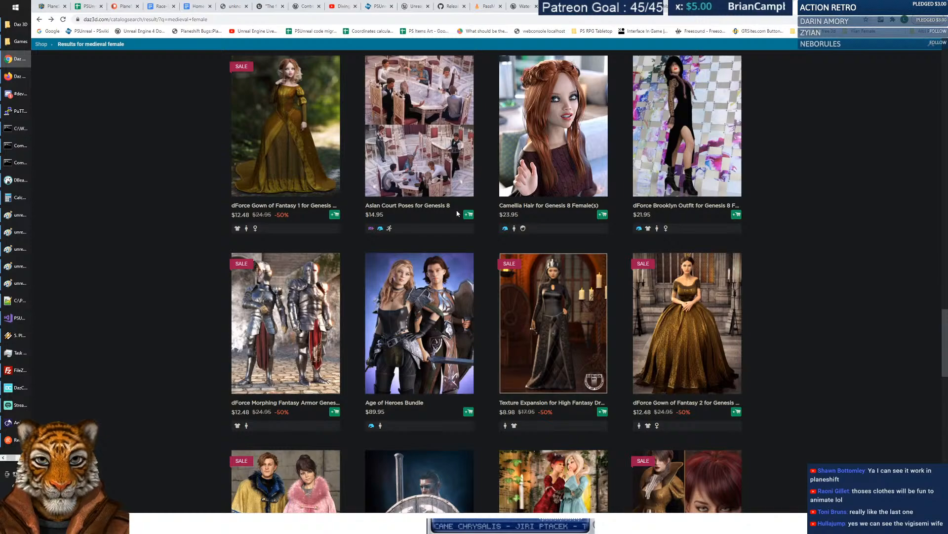
scroll(457, 214, "down", 3)
scroll(457, 213, "down", 2)
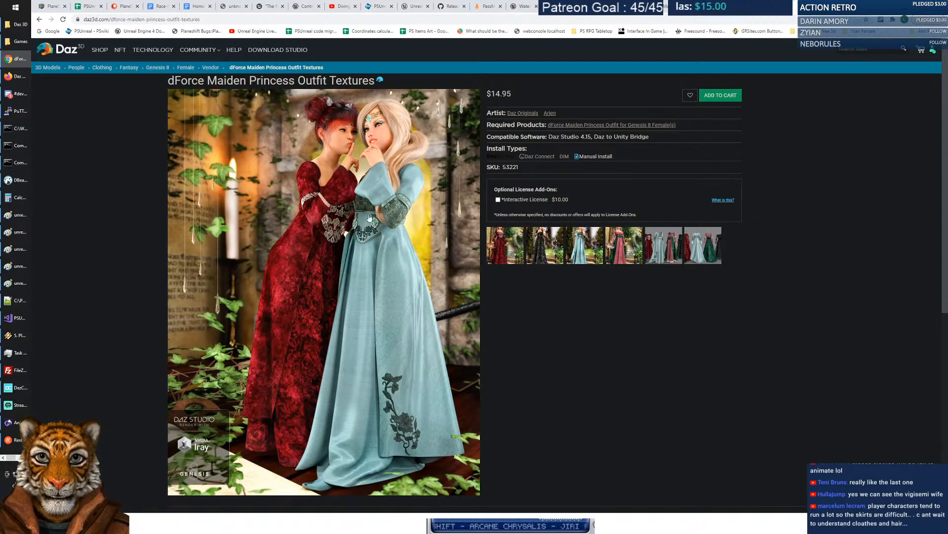
Enlarge and close the Maiden Princess gown textures preview, then go back to the search results.
left_click(672, 247)
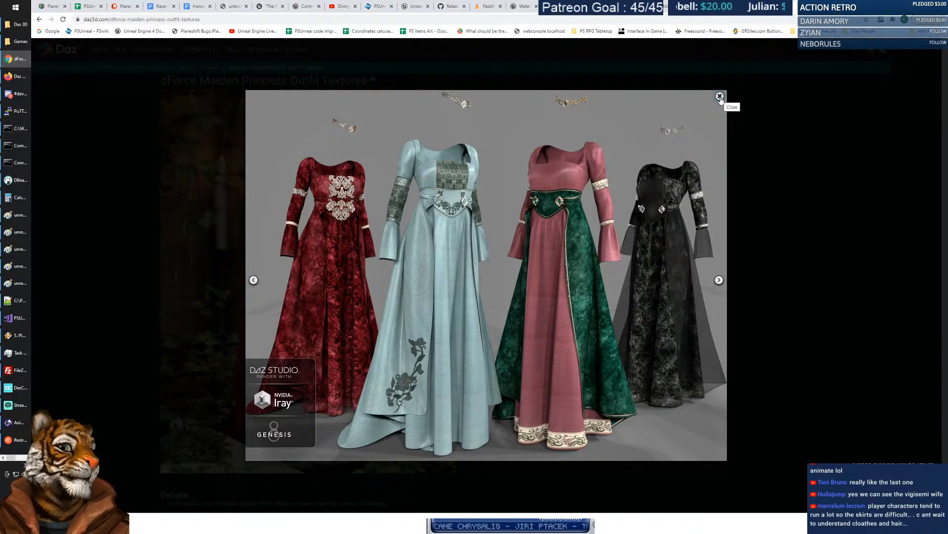
left_click(720, 96)
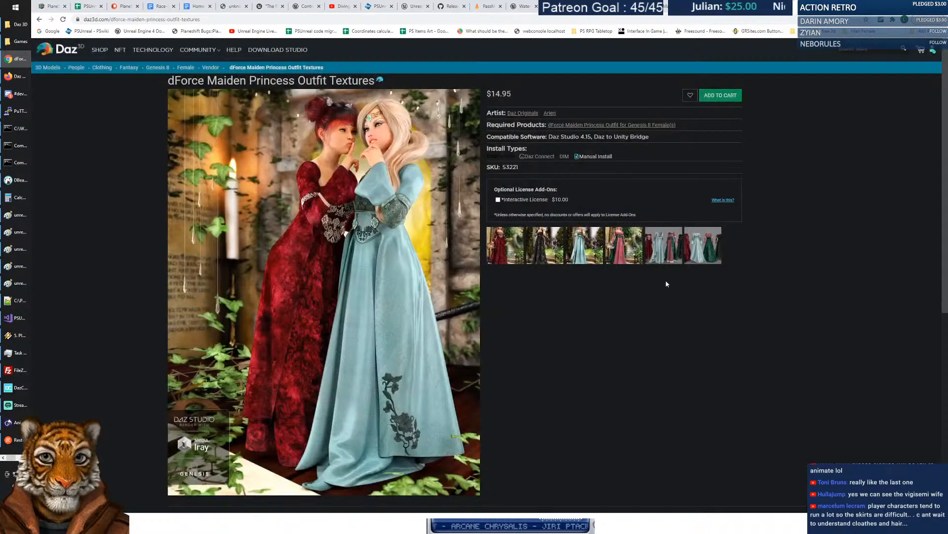
scroll(563, 301, "down", 3)
scroll(547, 294, "up", 3)
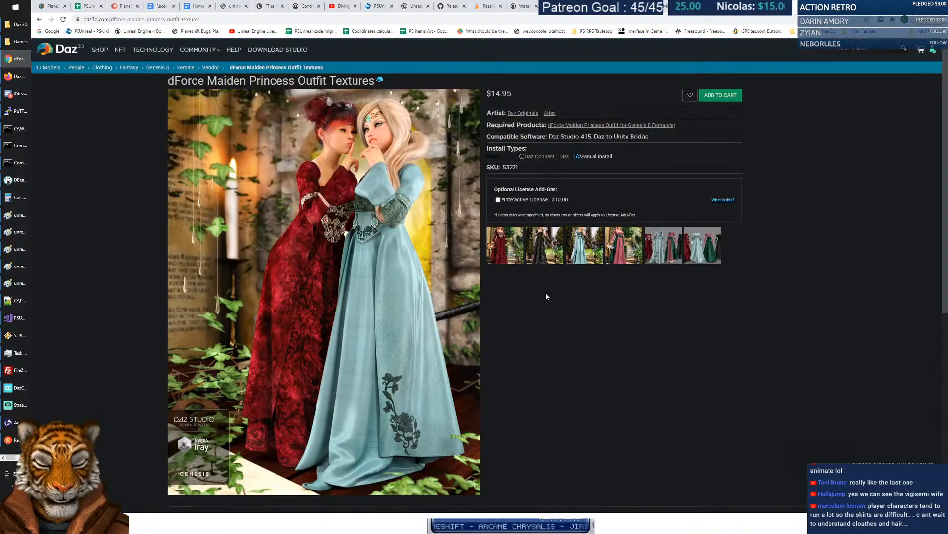
left_click(39, 19)
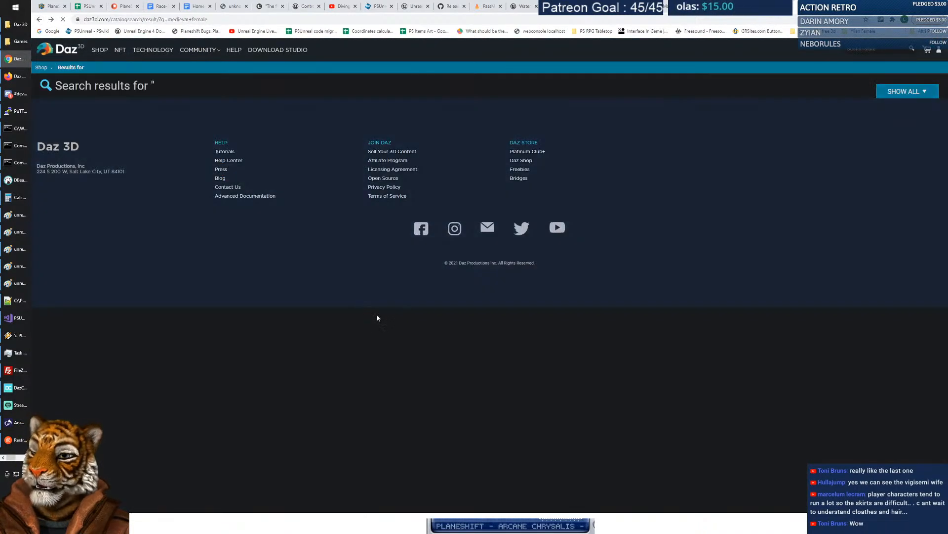
Scroll to the end of page 1, past the $25.95 dForce Camilla Medieval Gown, and load page 2.
scroll(375, 316, "down", 1)
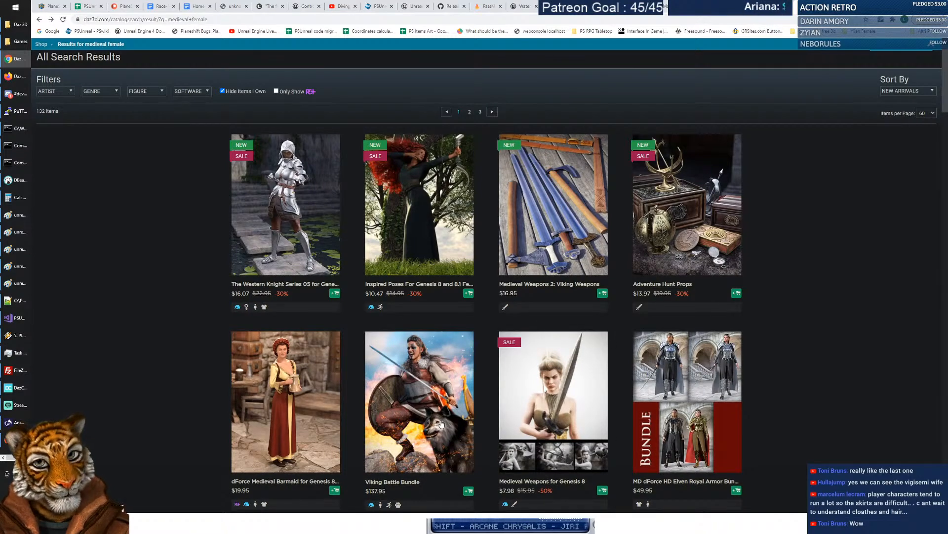
scroll(570, 344, "down", 2)
scroll(569, 345, "down", 4)
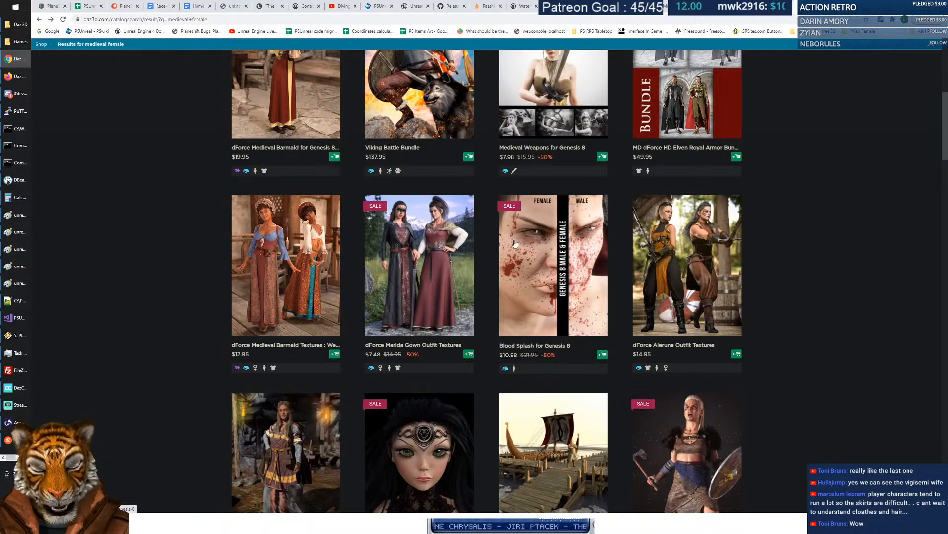
scroll(515, 242, "down", 4)
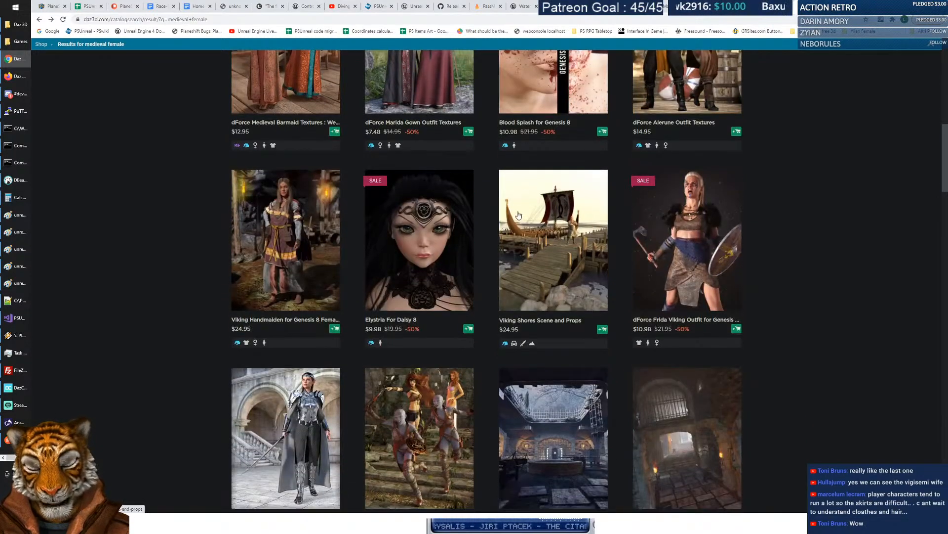
scroll(519, 212, "down", 2)
scroll(522, 171, "down", 8)
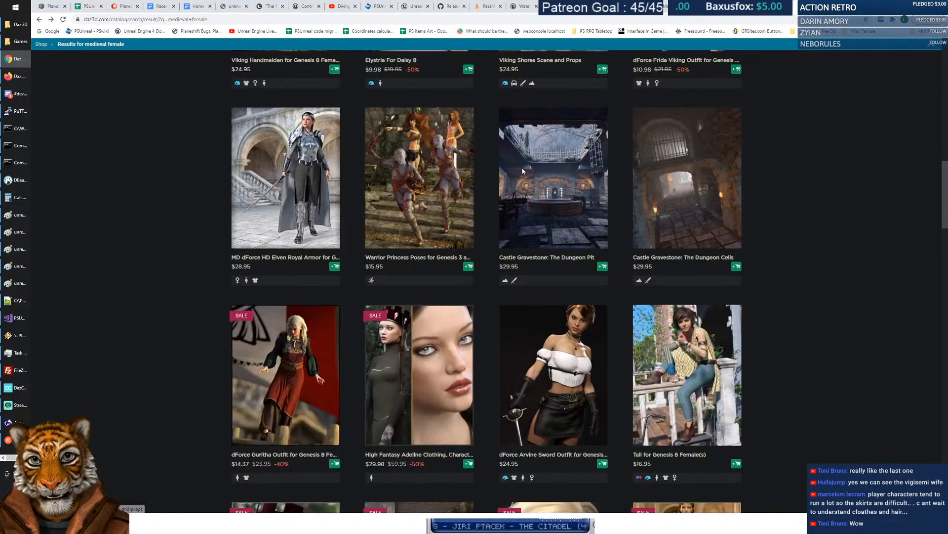
scroll(525, 172, "down", 7)
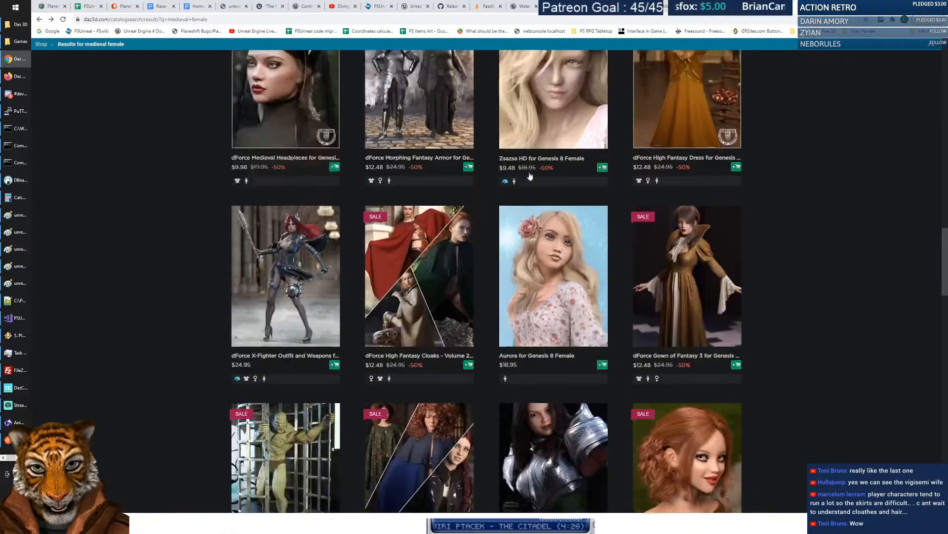
scroll(557, 171, "up", 3)
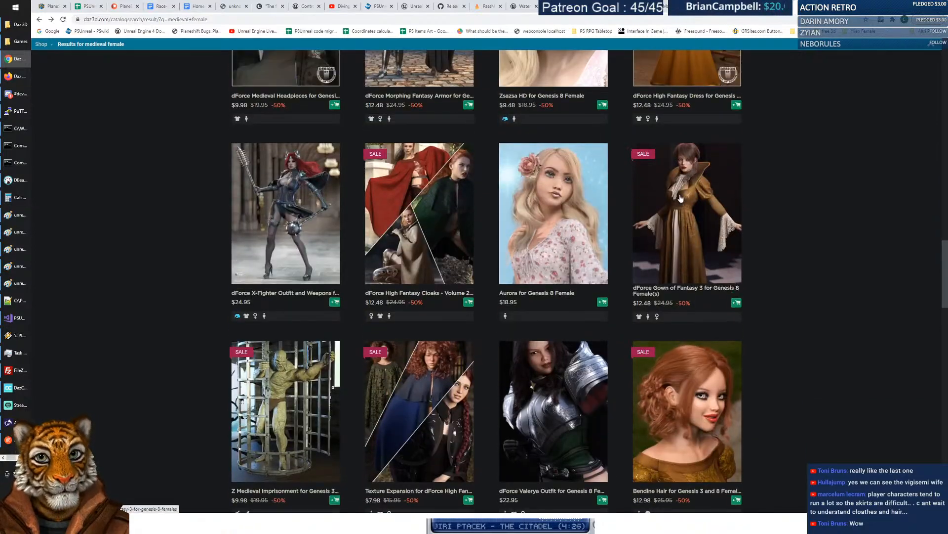
scroll(525, 191, "down", 5)
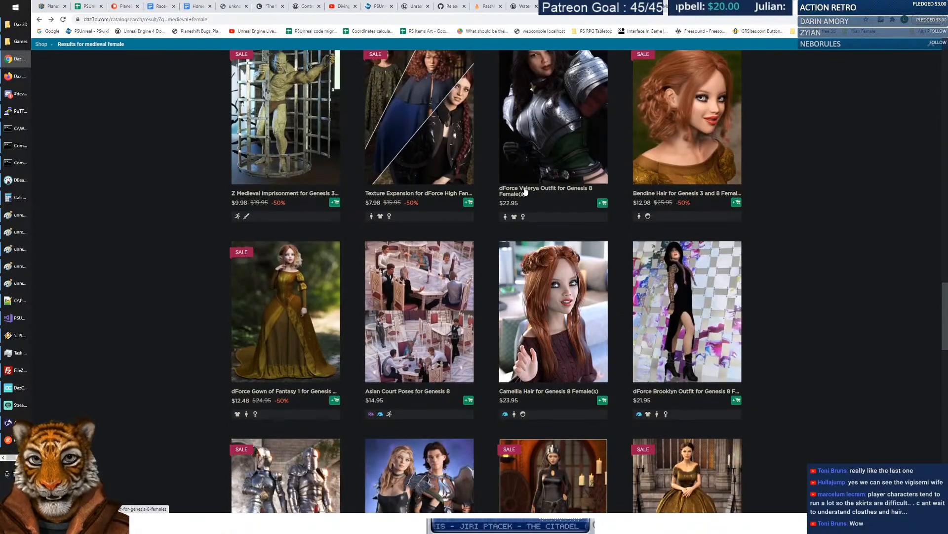
scroll(525, 192, "down", 2)
scroll(543, 184, "down", 2)
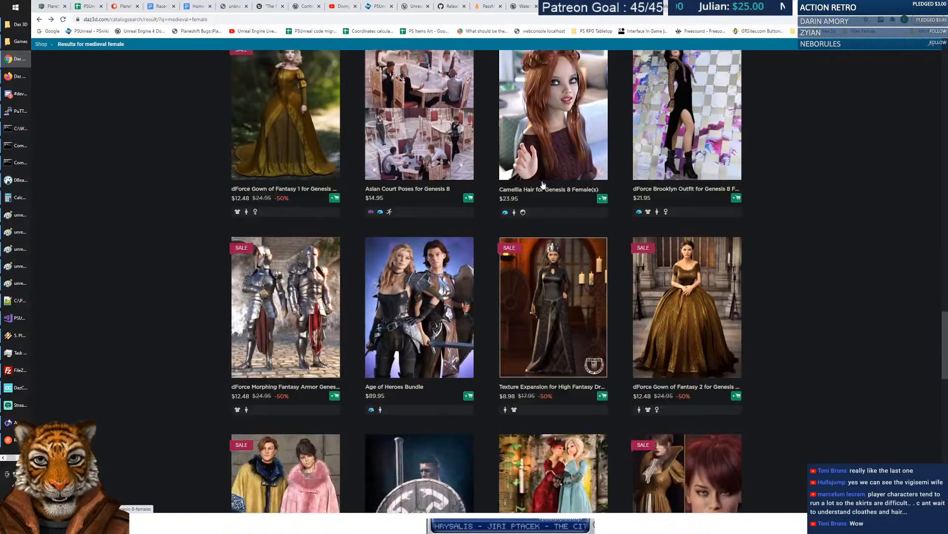
scroll(267, 112, "down", 6)
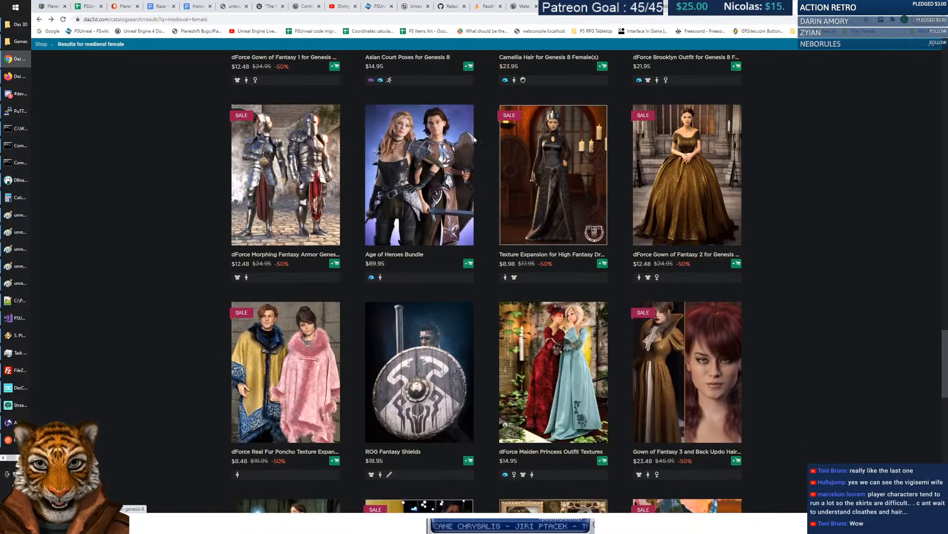
scroll(591, 161, "down", 2)
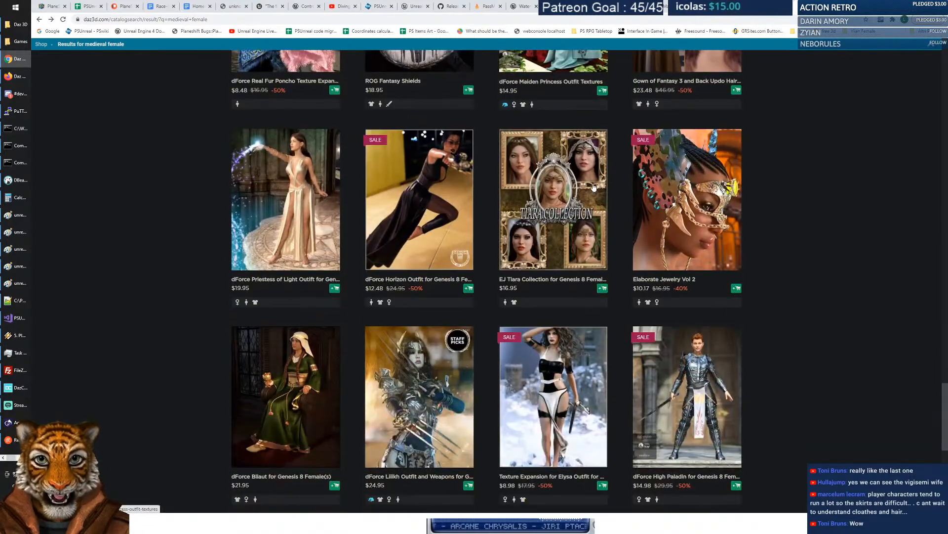
scroll(511, 194, "down", 1)
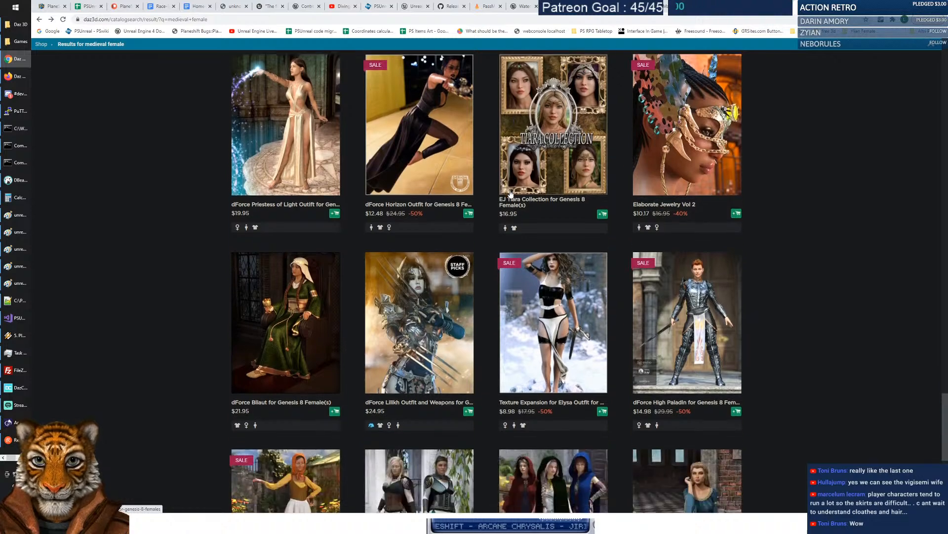
scroll(511, 194, "down", 1)
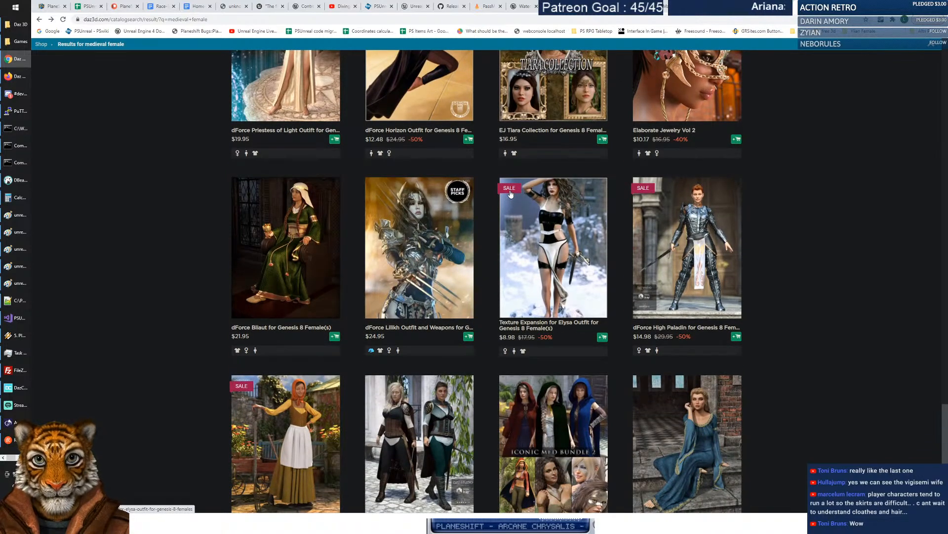
scroll(277, 248, "down", 2)
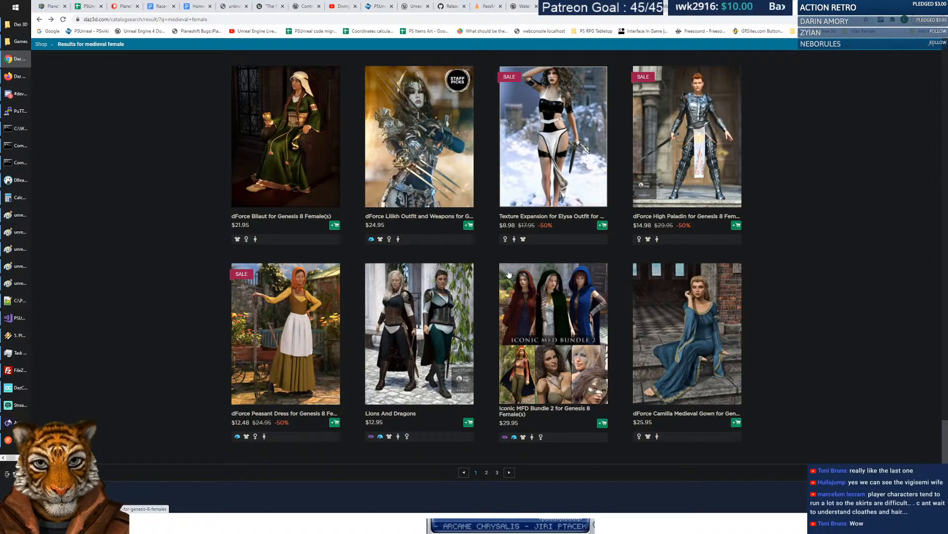
scroll(490, 275, "down", 2)
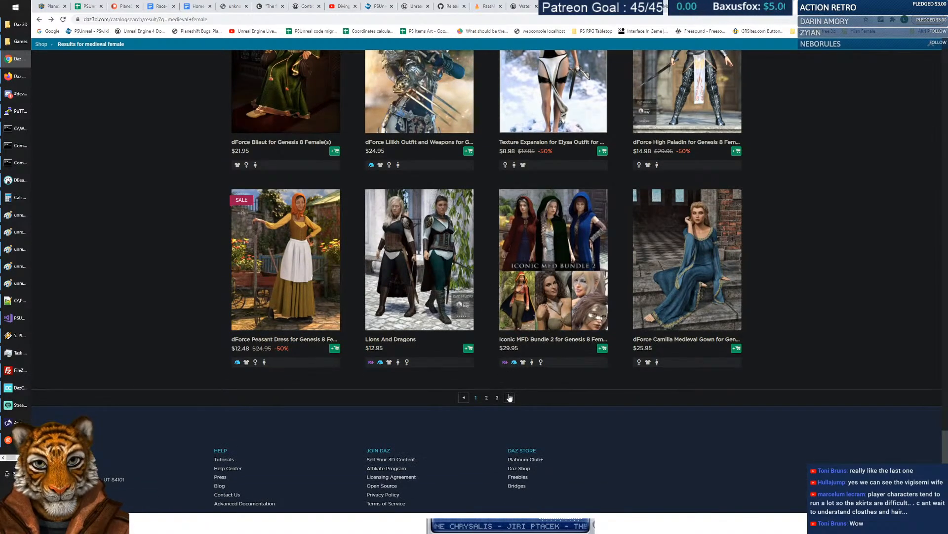
left_click(509, 397)
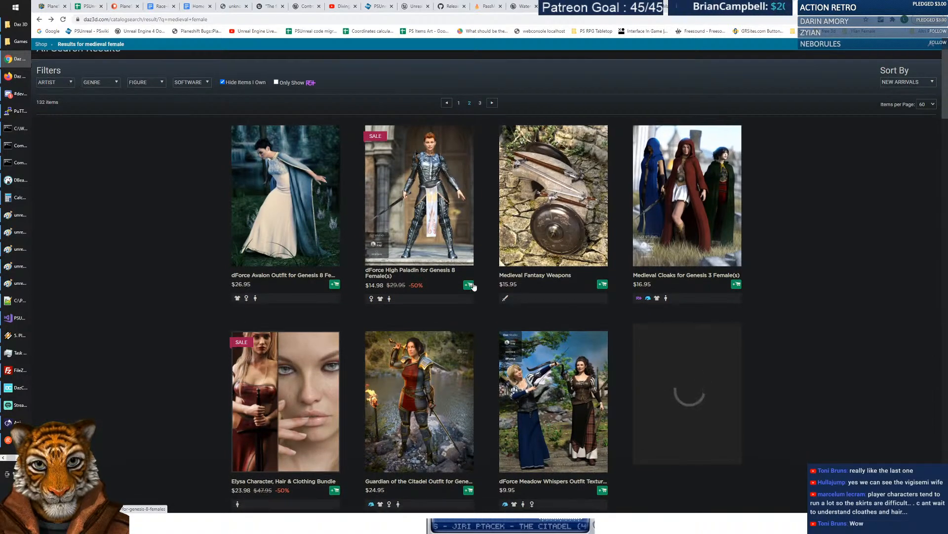
Leave the search results for the Daz store's main shop page.
scroll(472, 287, "down", 7)
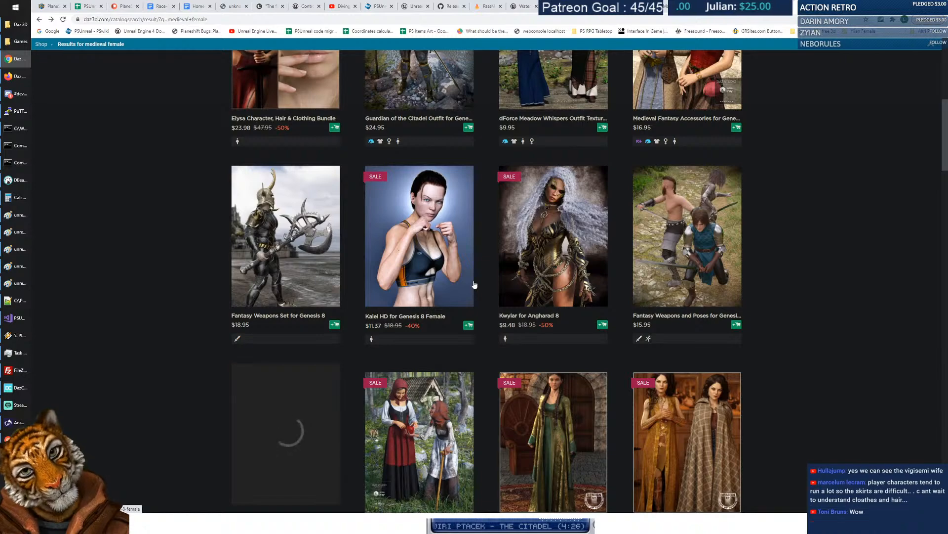
scroll(475, 284, "up", 8)
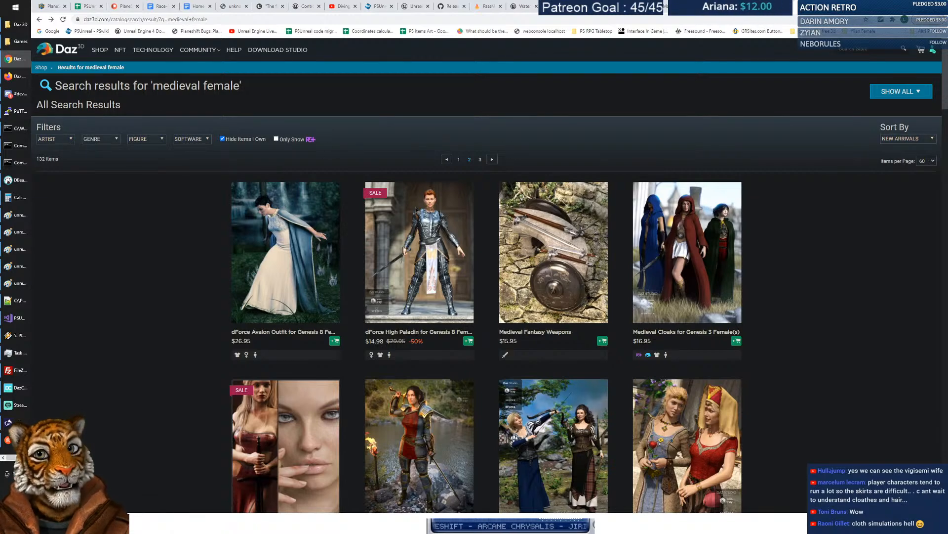
left_click(101, 51)
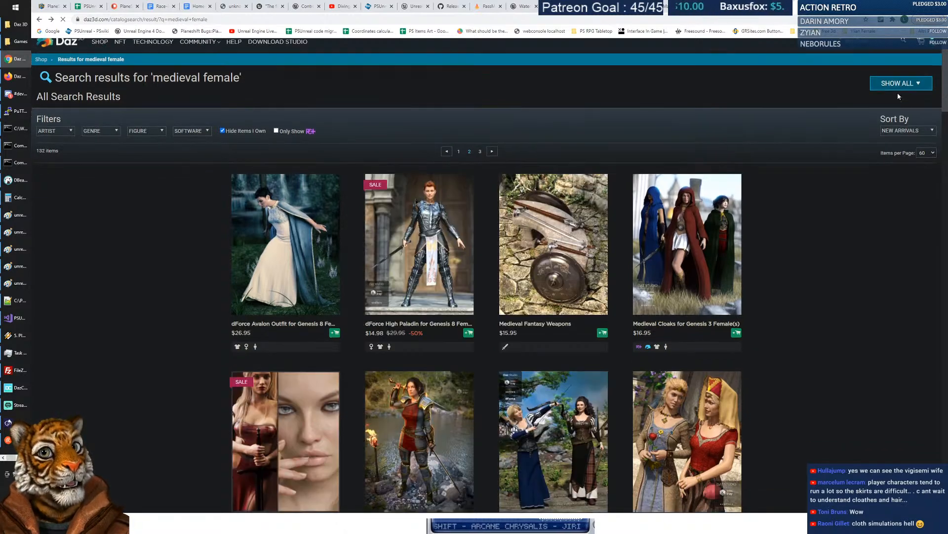
Inspect the Artist, Genre, Figure and Software filter dropdowns, closing each afterwards.
scroll(897, 94, "down", 1)
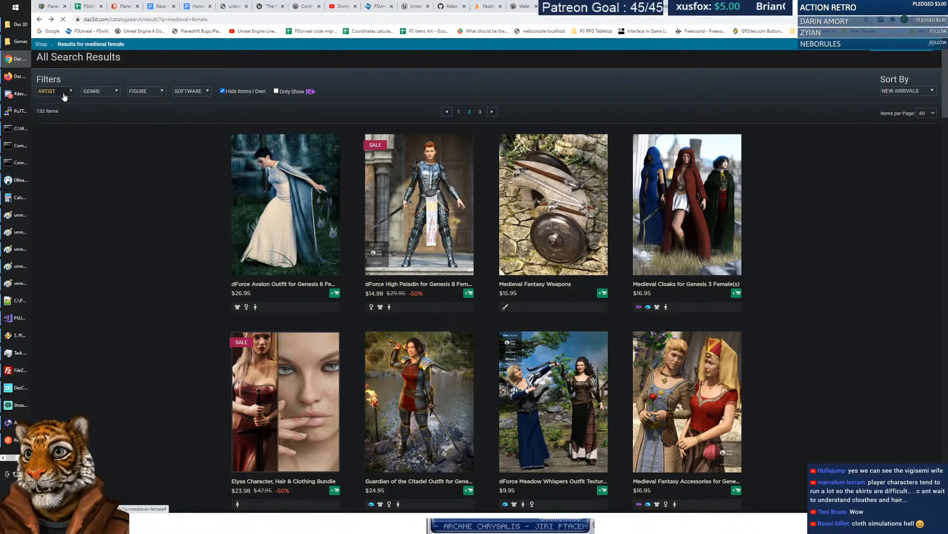
left_click(69, 92)
left_click(114, 92)
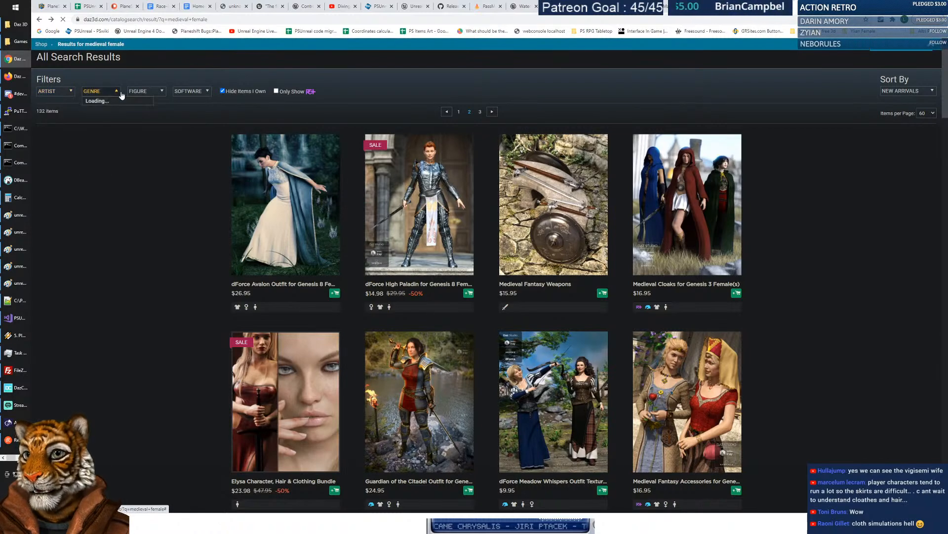
left_click(162, 92)
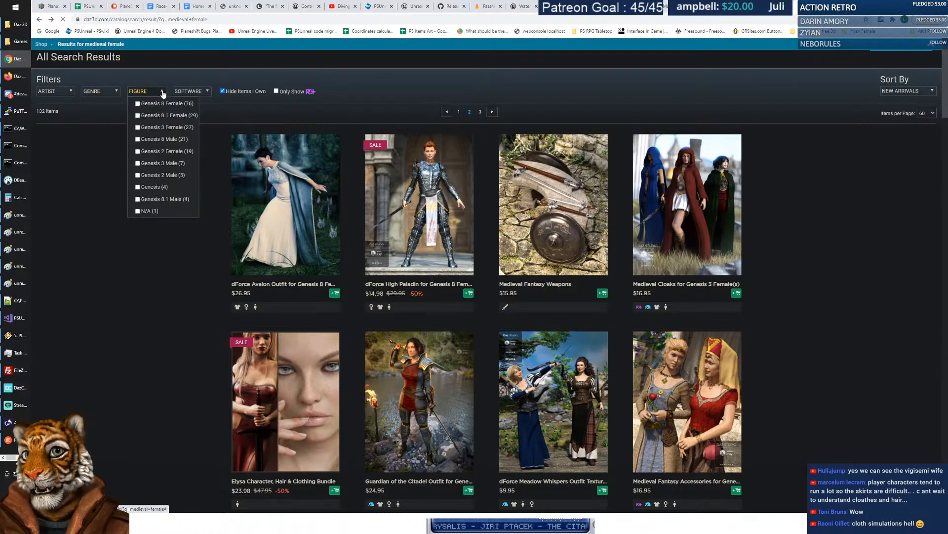
left_click(175, 276)
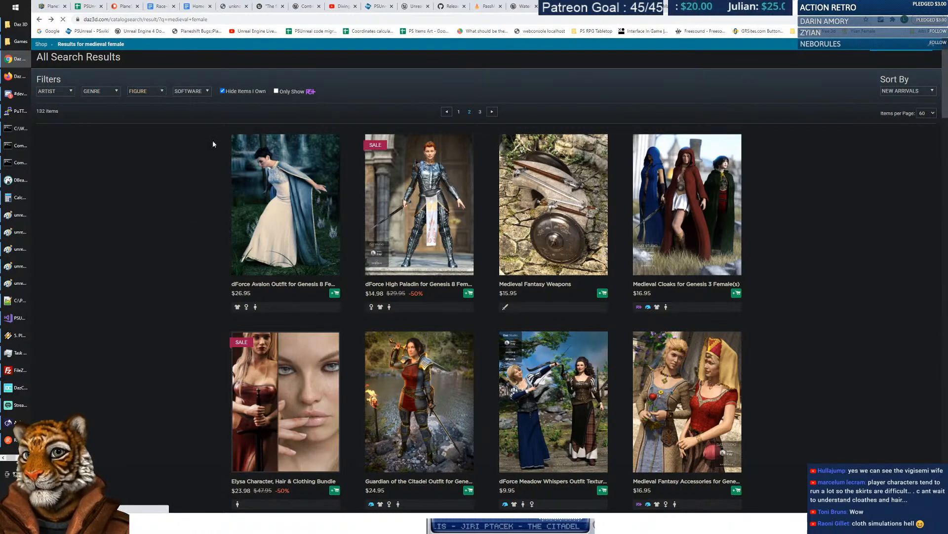
left_click(202, 93)
left_click(147, 165)
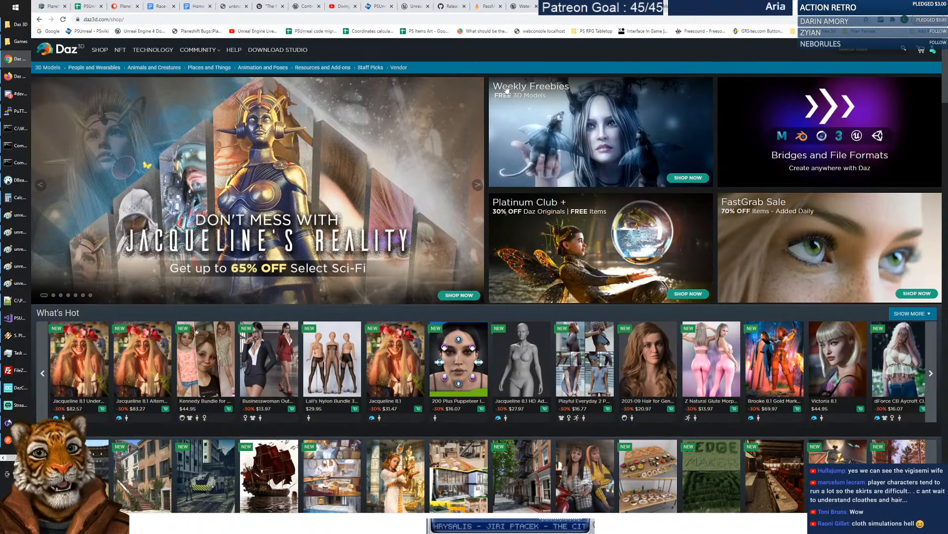
left_click(618, 131)
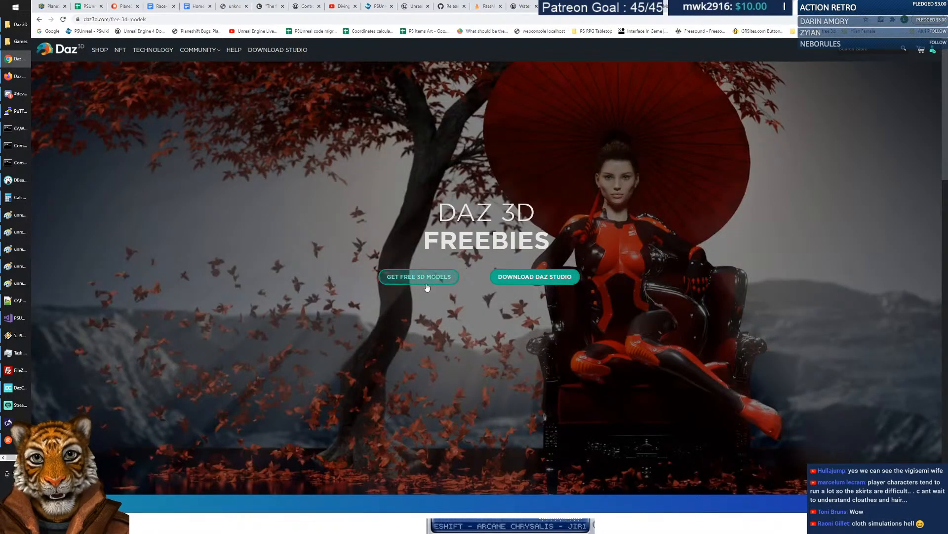
left_click(422, 279)
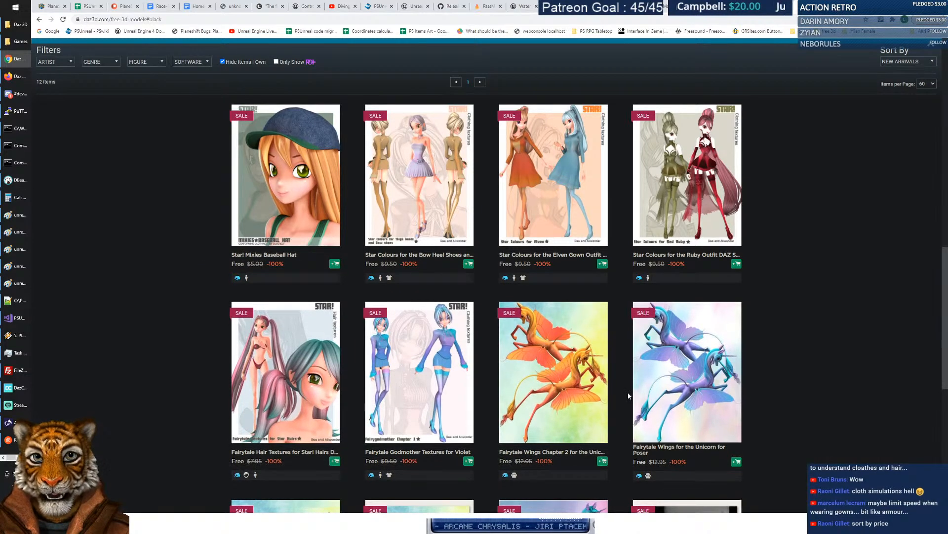
scroll(354, 295, "down", 5)
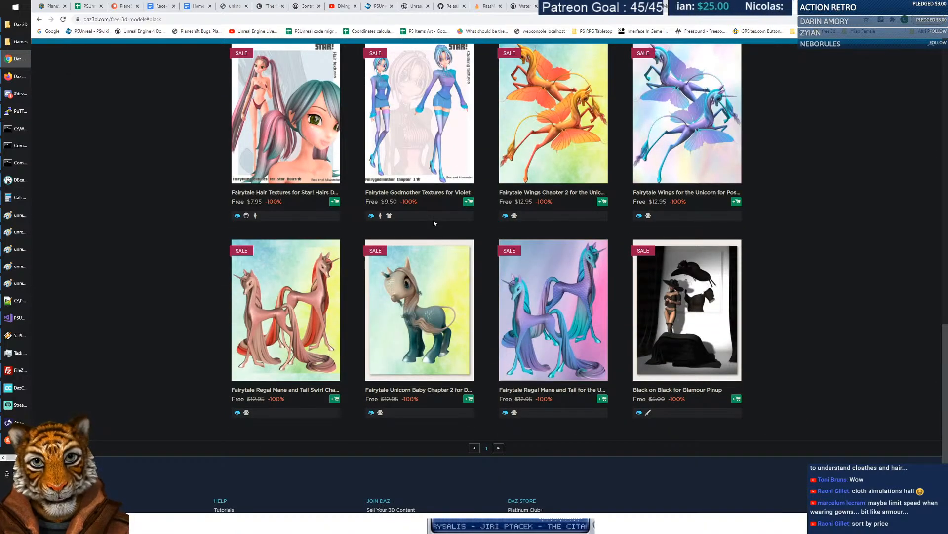
left_click(497, 449)
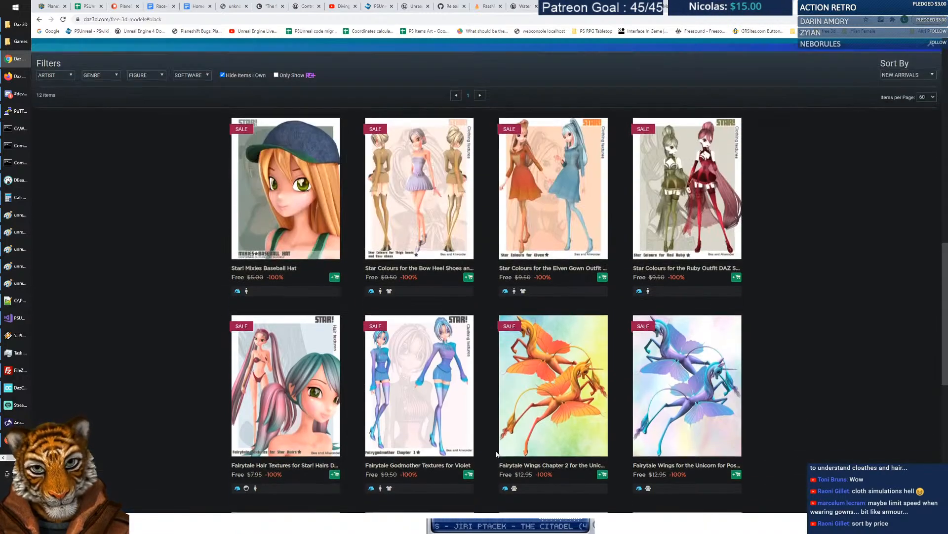
scroll(526, 275, "down", 7)
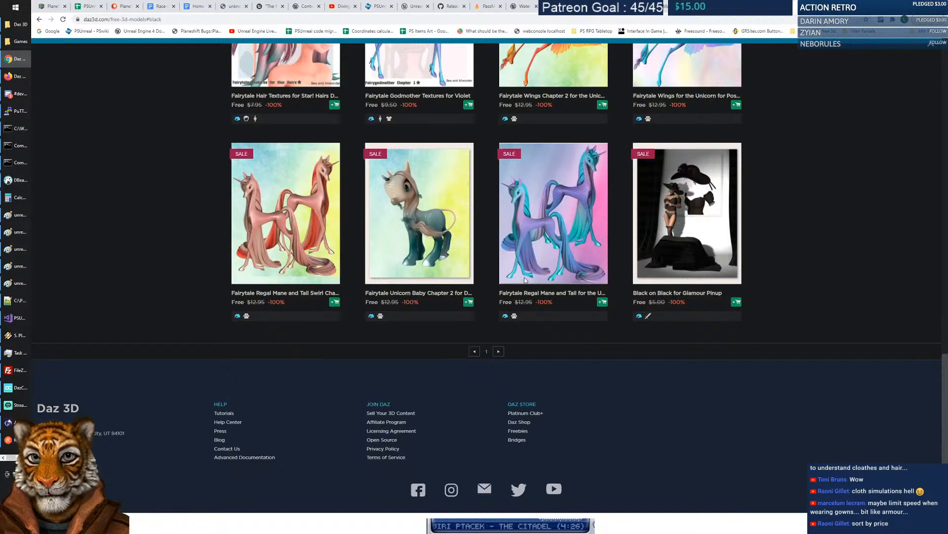
scroll(525, 280, "up", 10)
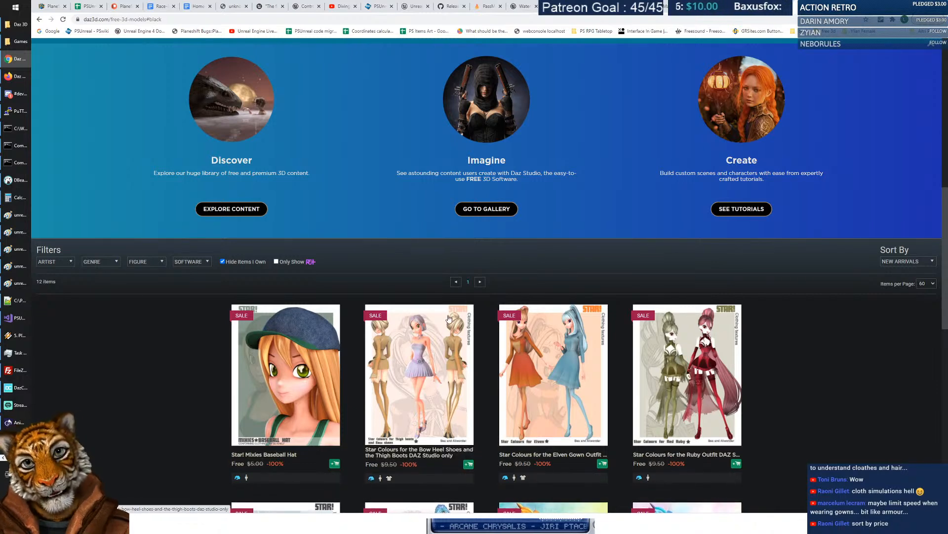
scroll(131, 316, "up", 3)
scroll(160, 321, "down", 3)
scroll(161, 321, "up", 2)
left_click(195, 373)
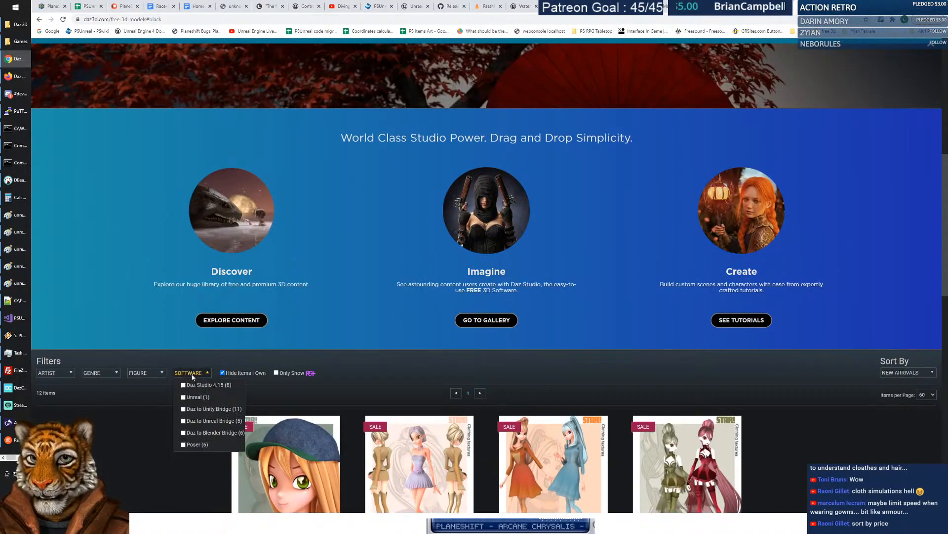
left_click(198, 386)
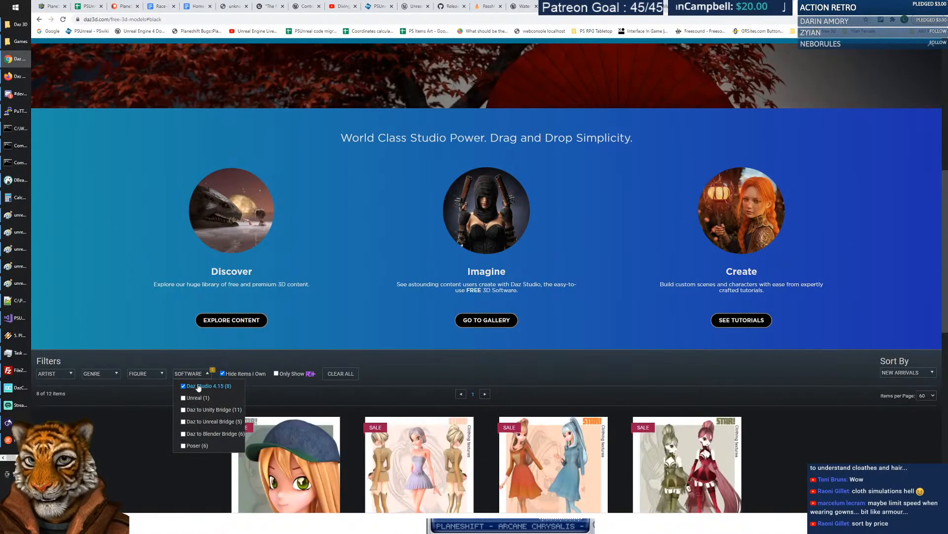
left_click(194, 373)
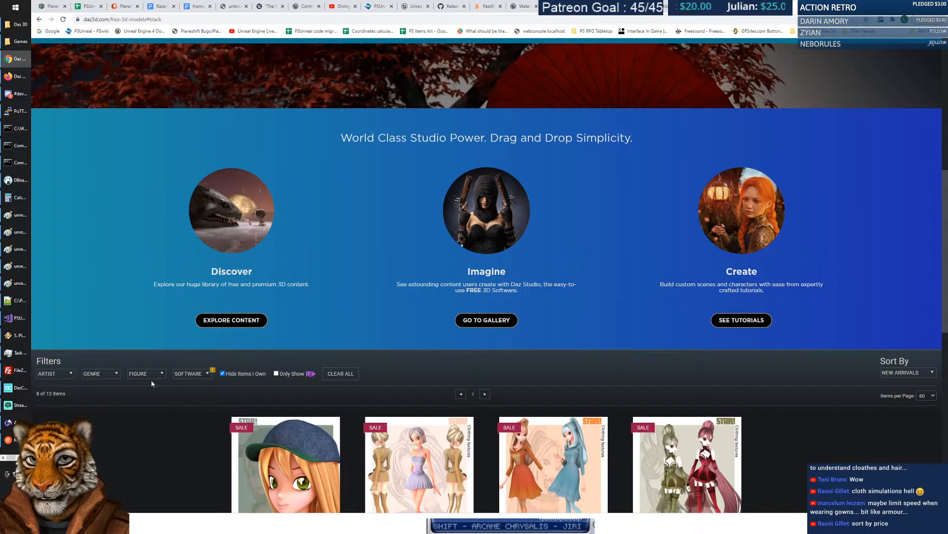
left_click(193, 374)
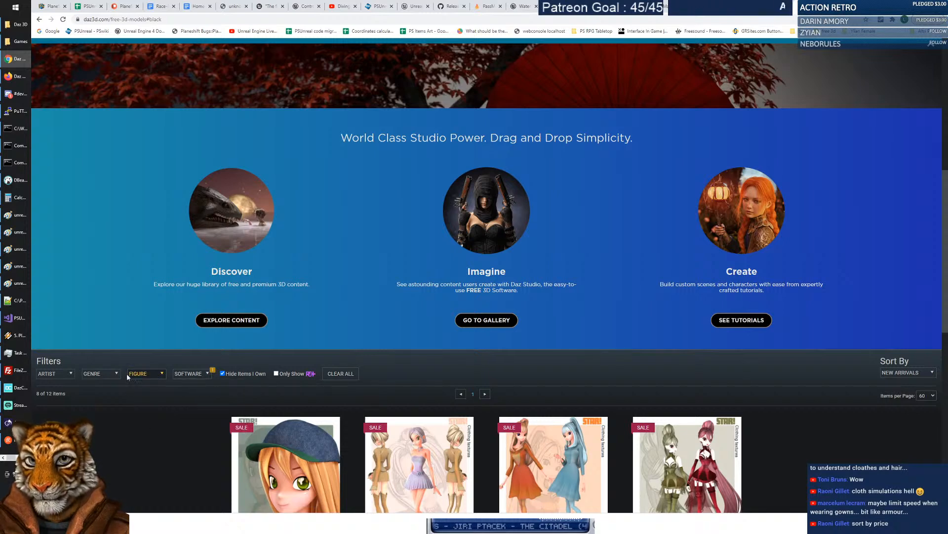
left_click(108, 377)
left_click(73, 374)
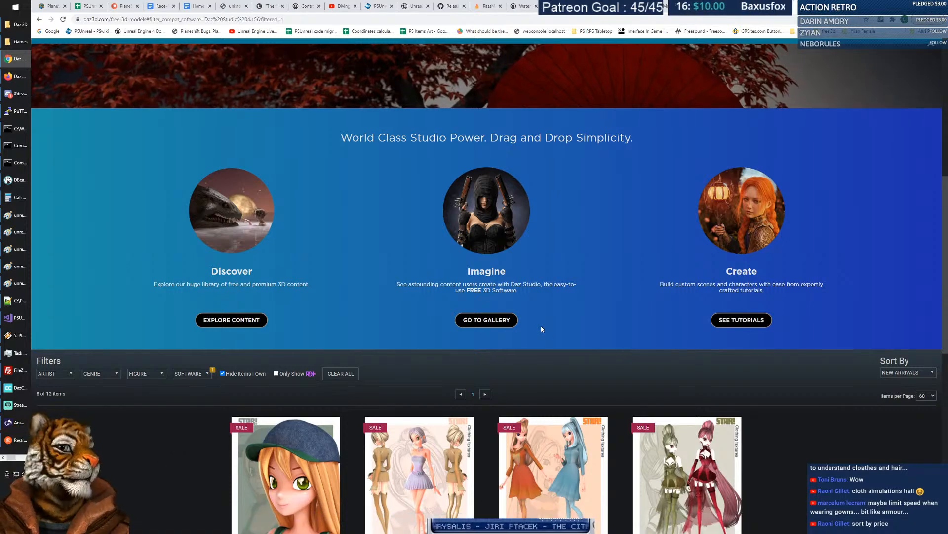
scroll(271, 215, "down", 2)
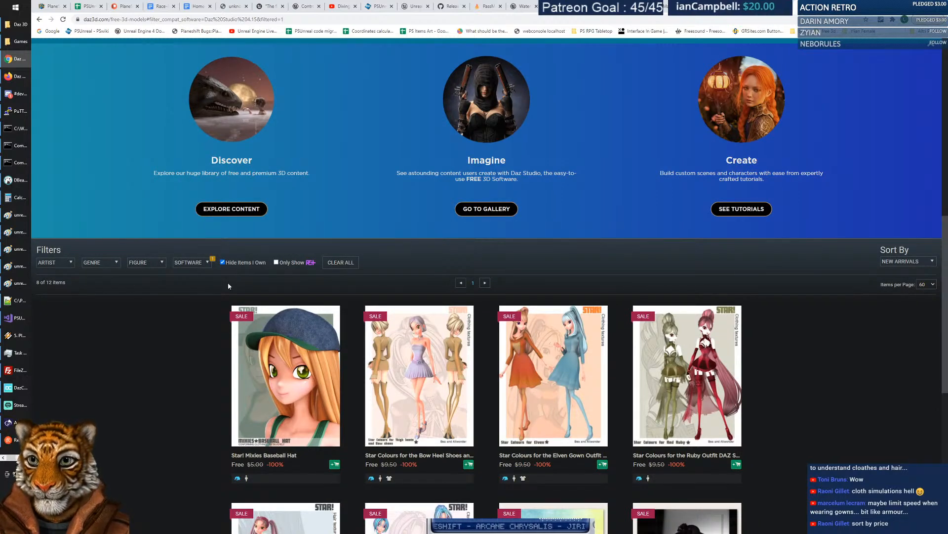
scroll(297, 168, "up", 10)
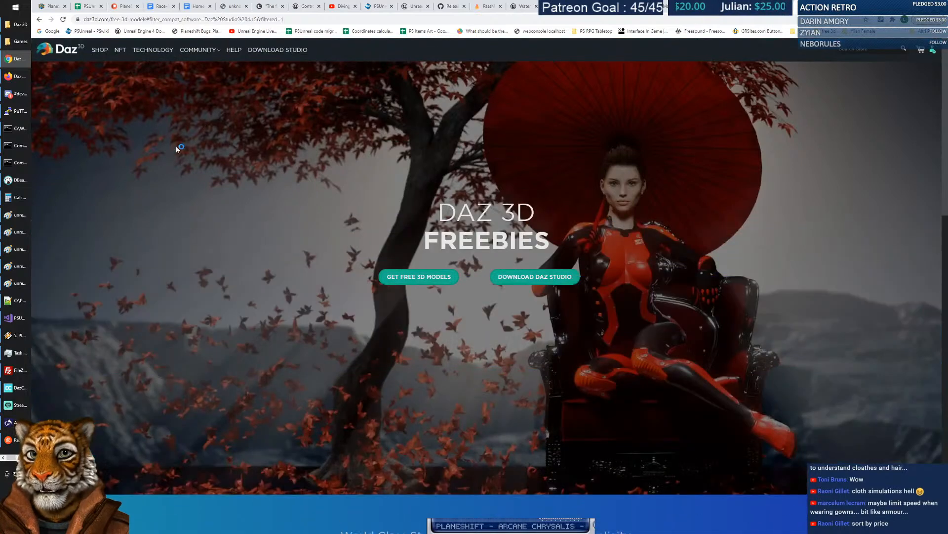
left_click(100, 50)
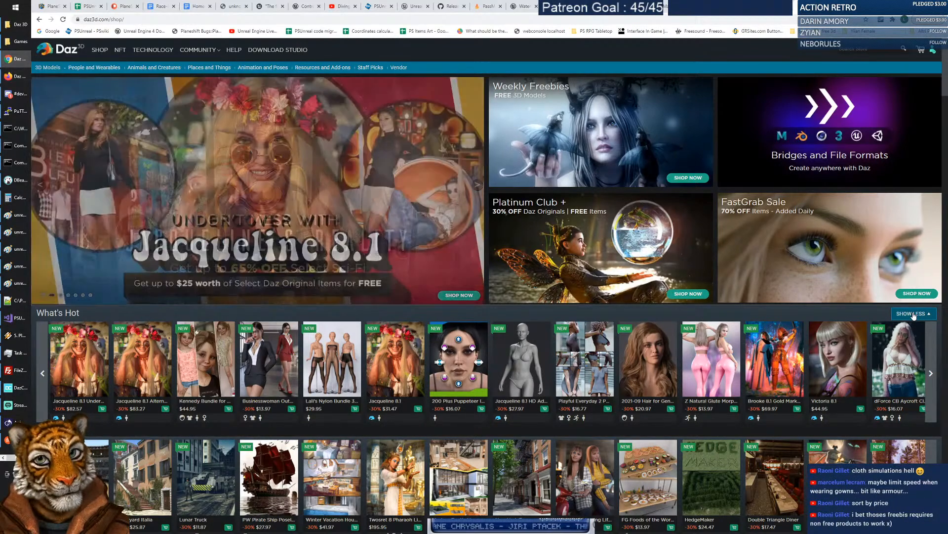
Search the store for 'medieval' and sort the results by Price Low-High.
left_click(912, 314)
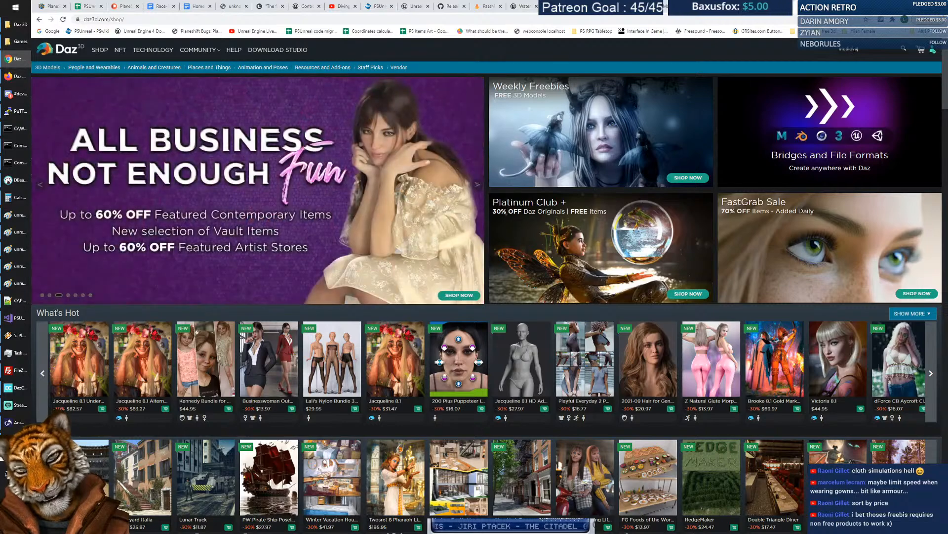
key("Return")
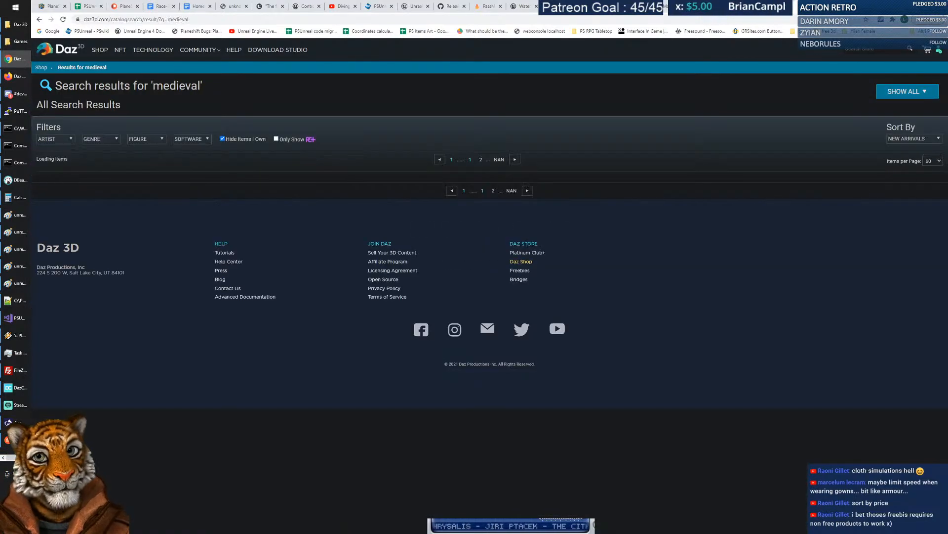
scroll(882, 154, "down", 1)
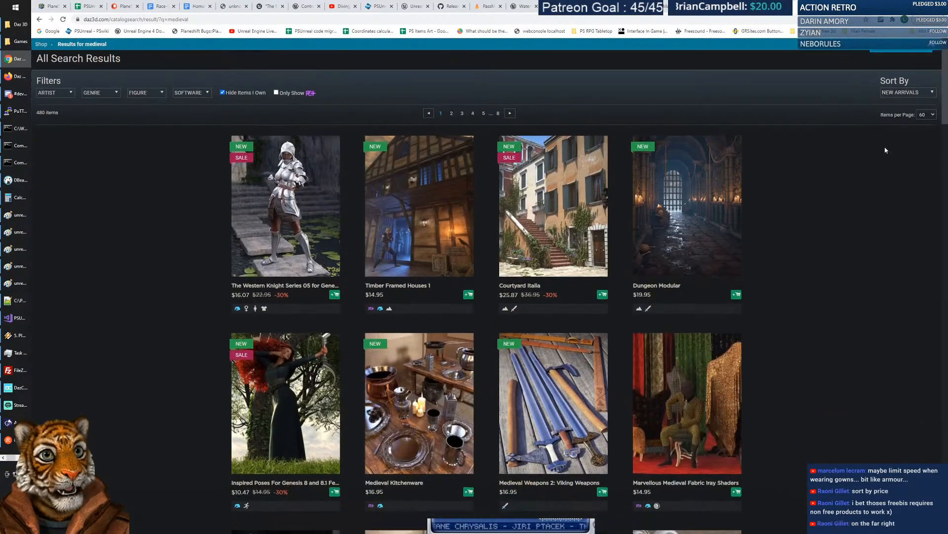
left_click(902, 91)
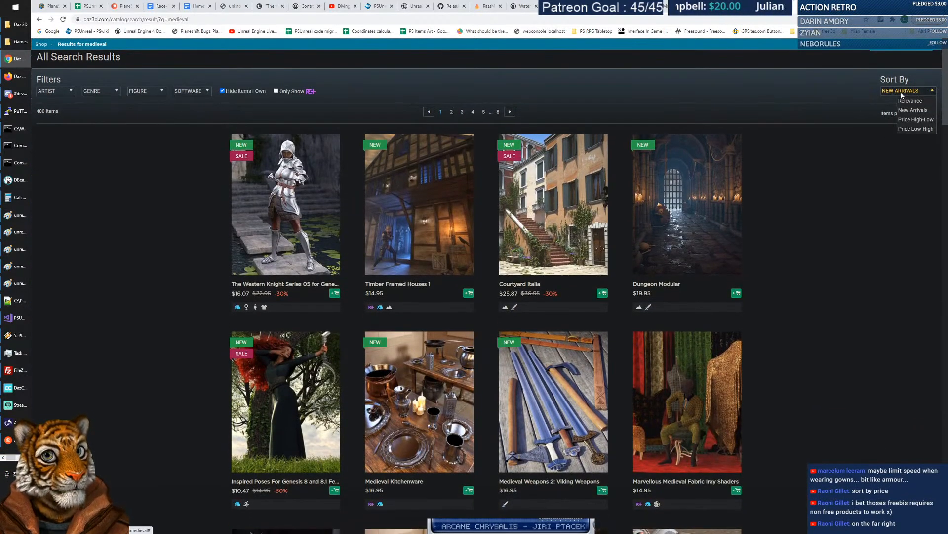
left_click(916, 129)
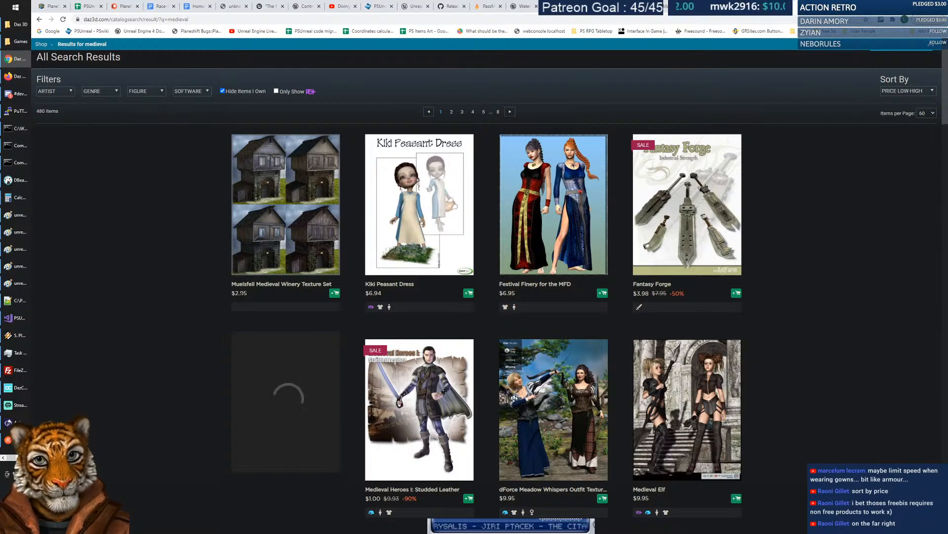
View the Festival Finery for the MFD product page.
left_click(559, 207)
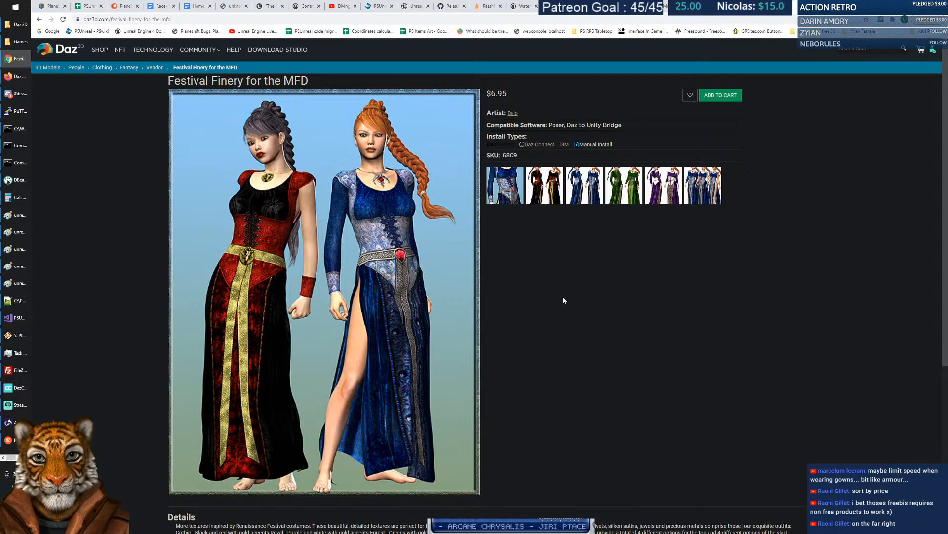
scroll(562, 297, "down", 5)
scroll(562, 297, "up", 5)
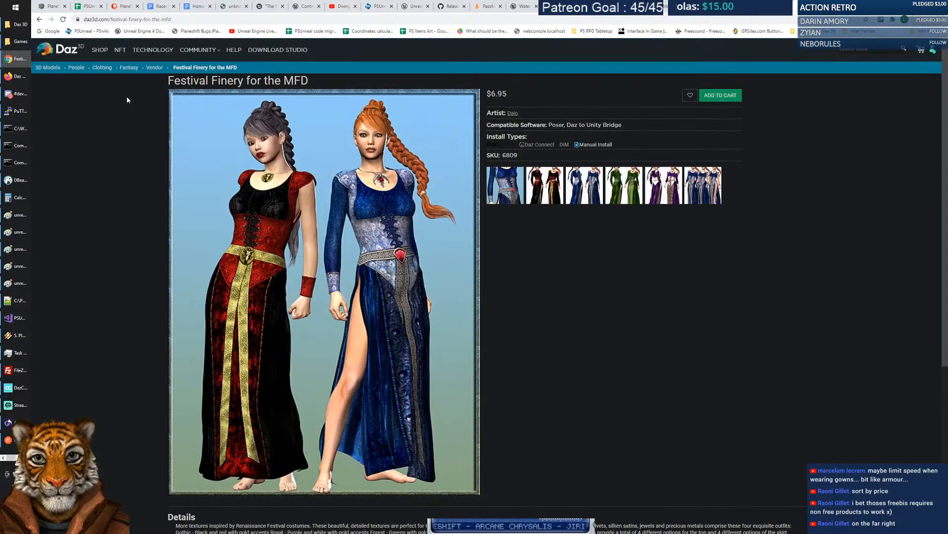
Return to the 'medieval' search results and browse the results grid.
left_click(39, 19)
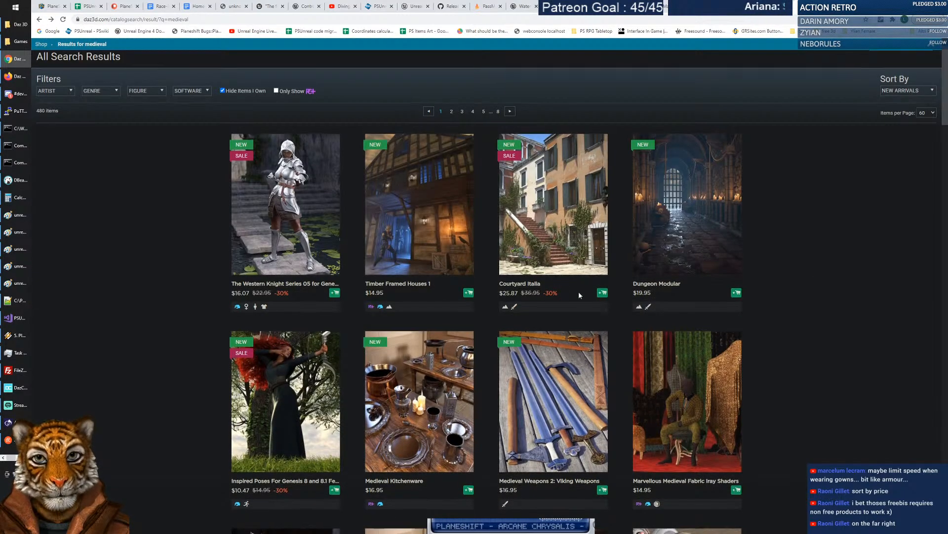
scroll(576, 293, "down", 7)
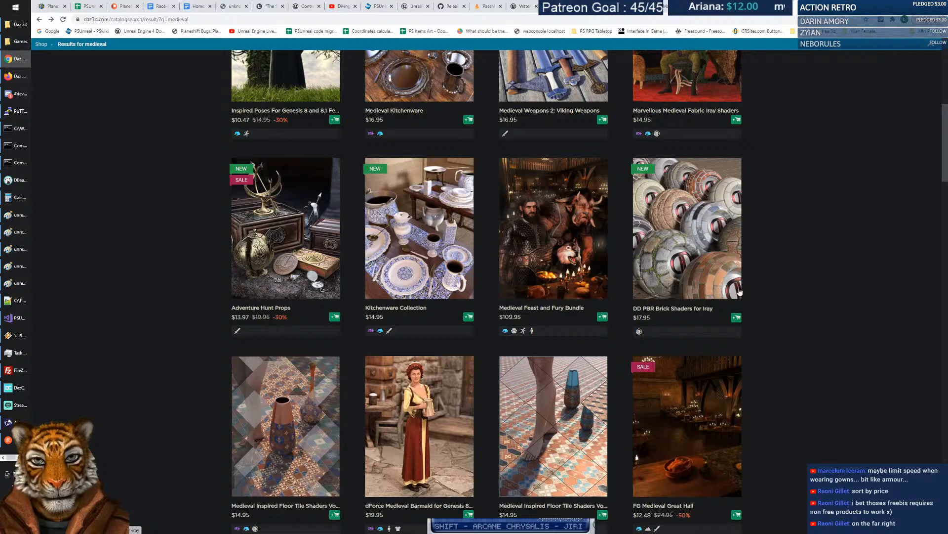
scroll(710, 292, "down", 6)
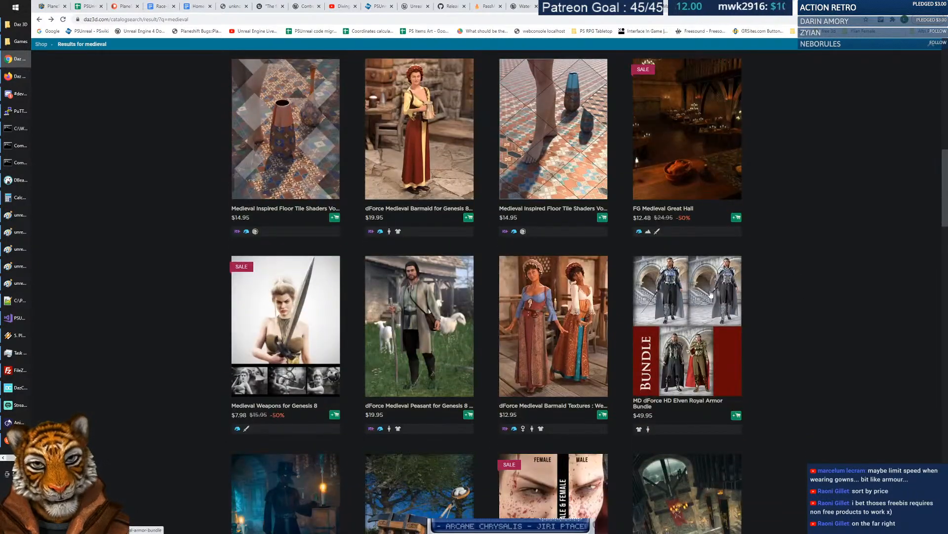
scroll(711, 294, "down", 3)
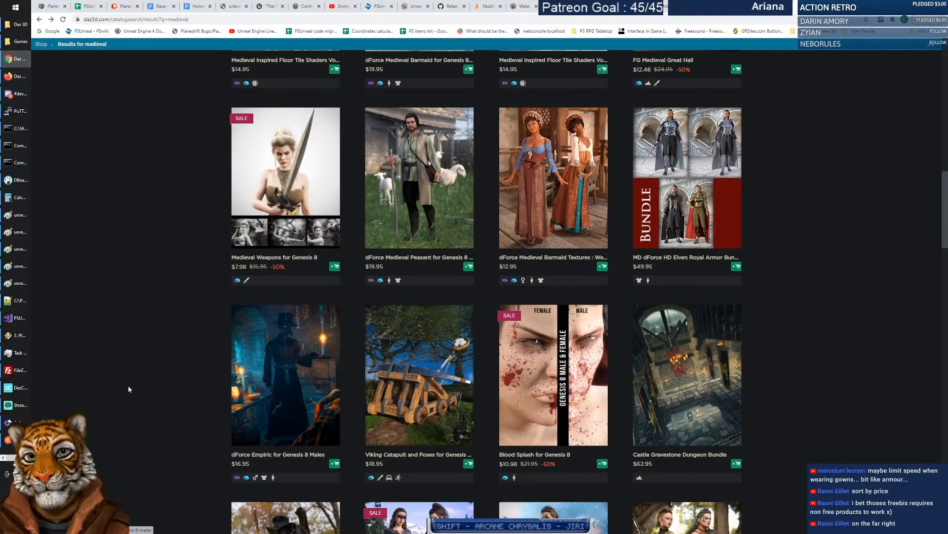
scroll(129, 393, "up", 15)
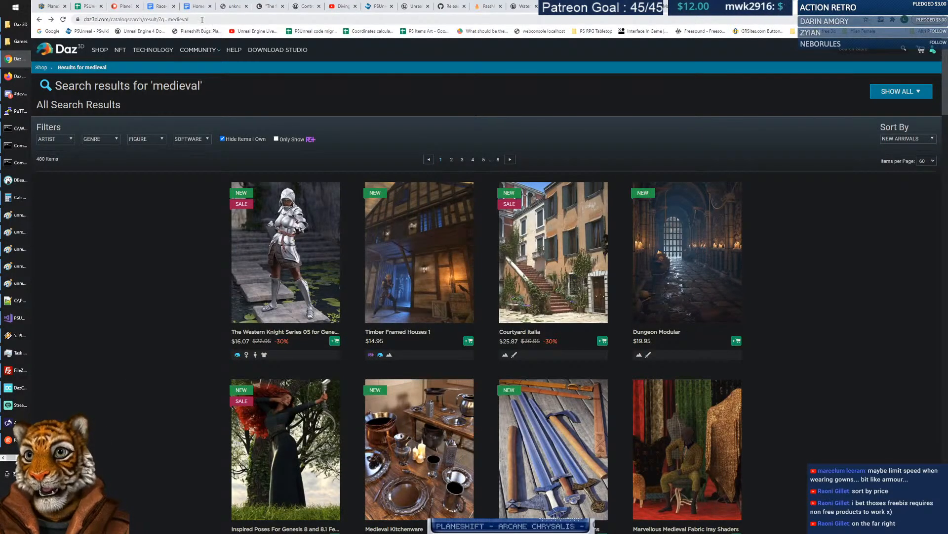
Google 'poser 3d' and open the official posersoftware.com site.
left_click(50, 32)
type("poser 3")
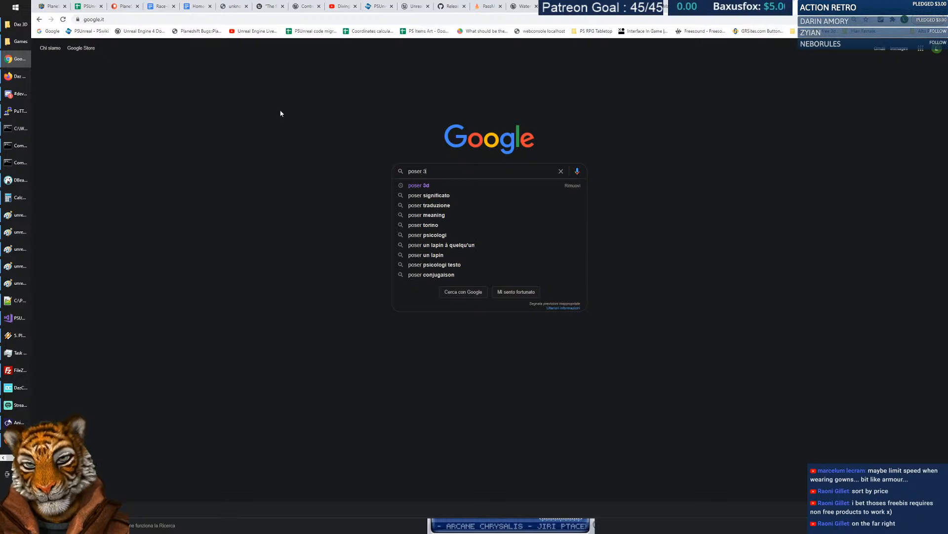
type("d")
key("Return")
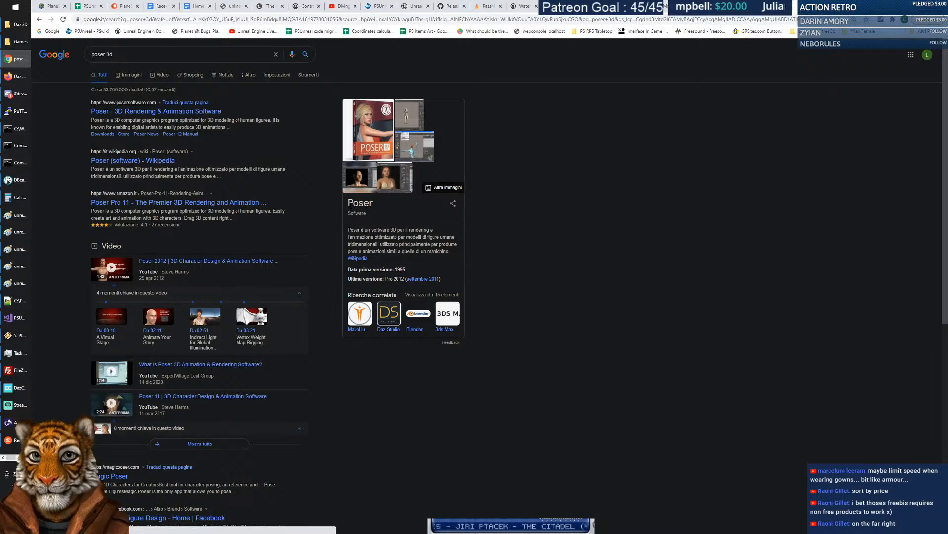
left_click(158, 111)
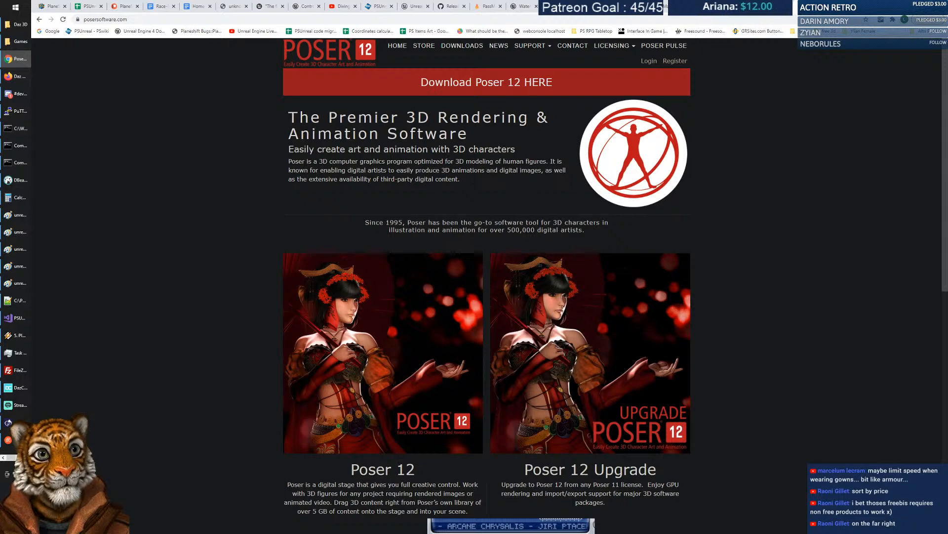
Open makehuman-community-1.2.0-windows.zip from C:\temp in WinRAR.
left_click(16, 25)
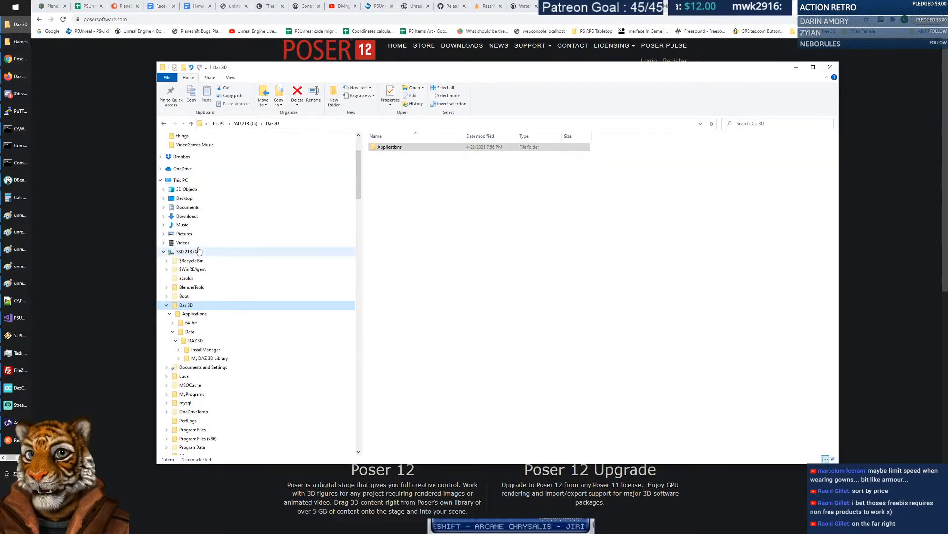
left_click(166, 305)
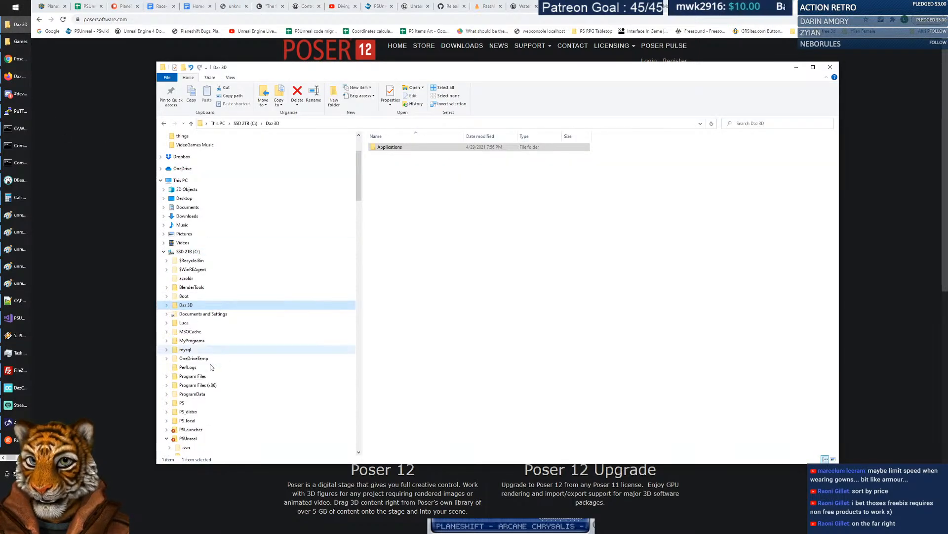
scroll(205, 366, "down", 6)
left_click(166, 287)
left_click(188, 322)
left_click(420, 147)
key("Return")
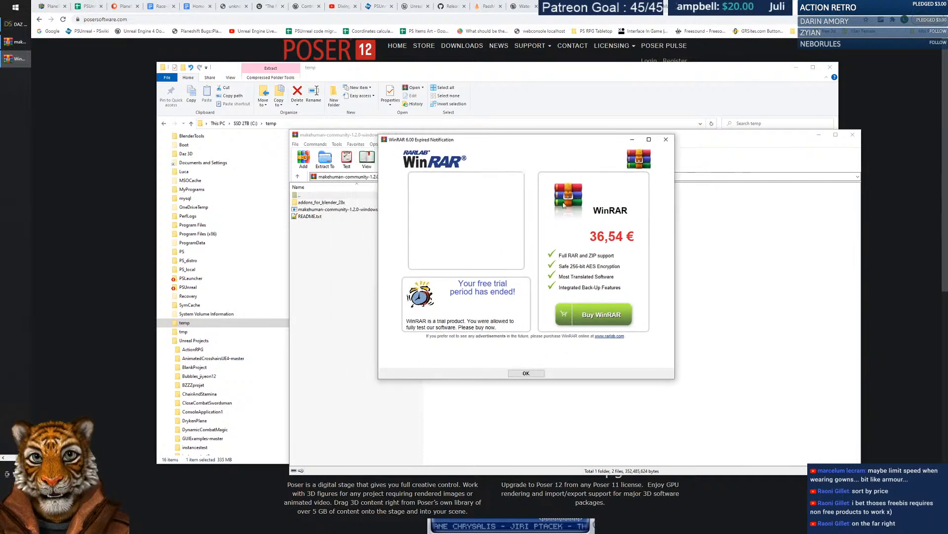
Dismiss the trial notice and run the MakeHuman installer exe from the archive.
left_click(530, 371)
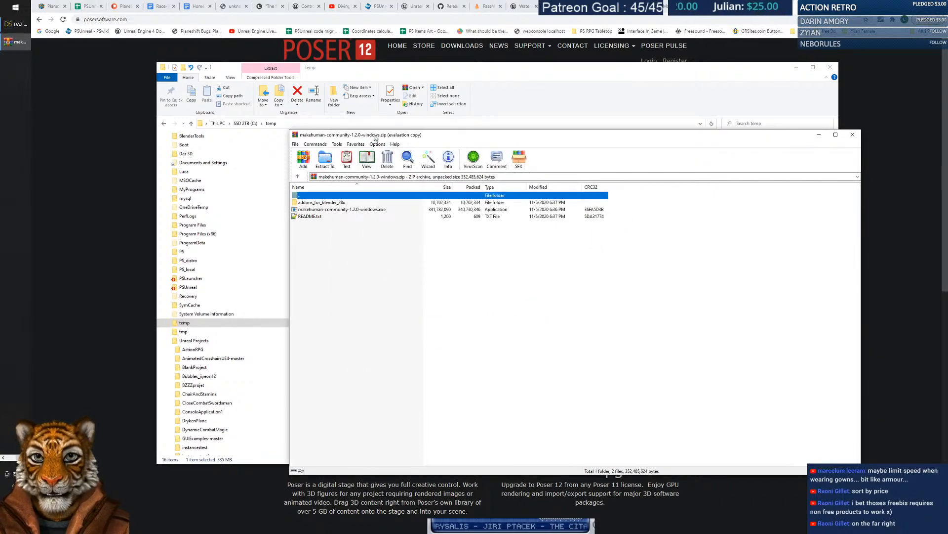
left_click(272, 193)
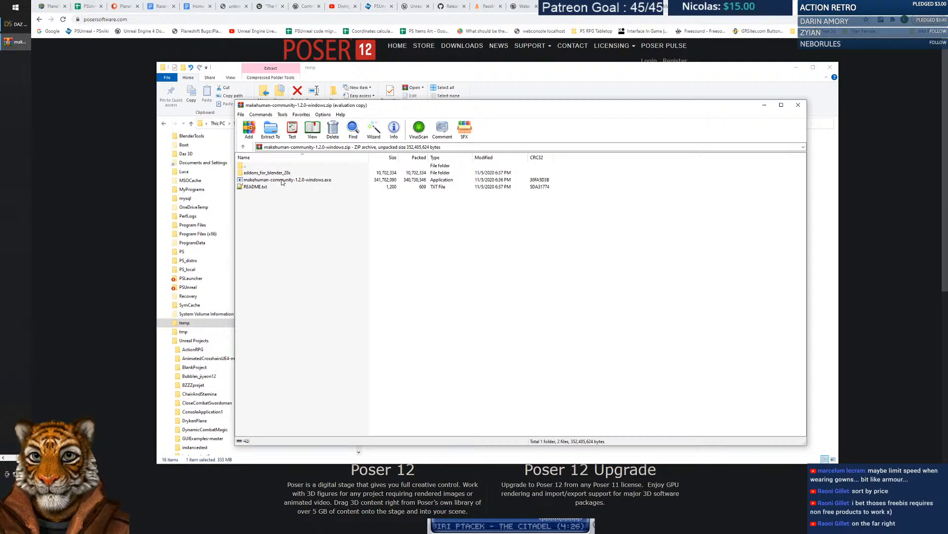
double_click(254, 173)
double_click(264, 166)
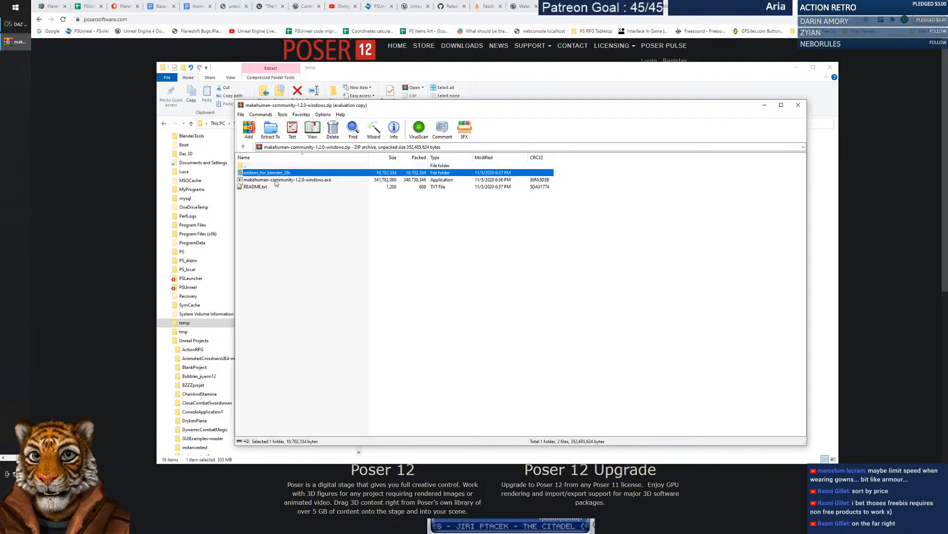
double_click(276, 181)
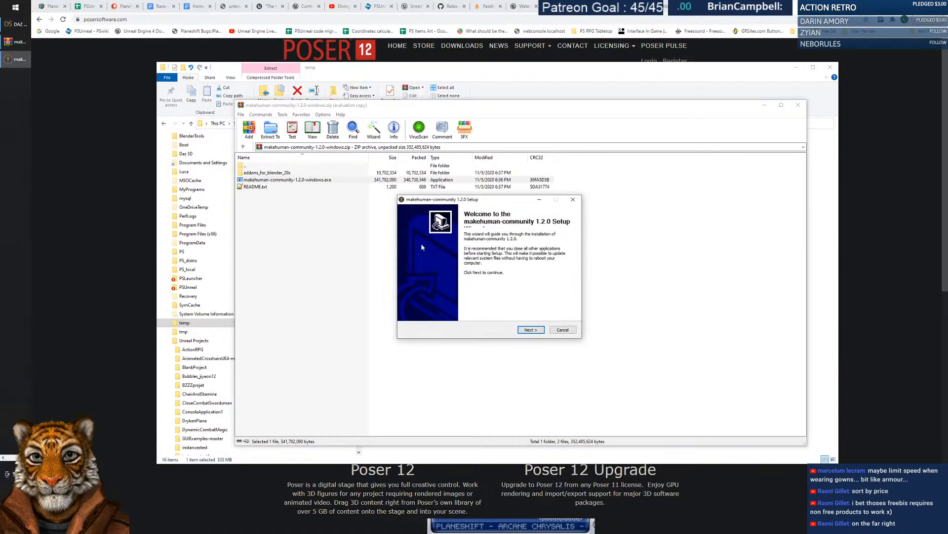
Keep the install for all users and choose C:\MyPrograms\Gfx as the install folder.
left_click(543, 331)
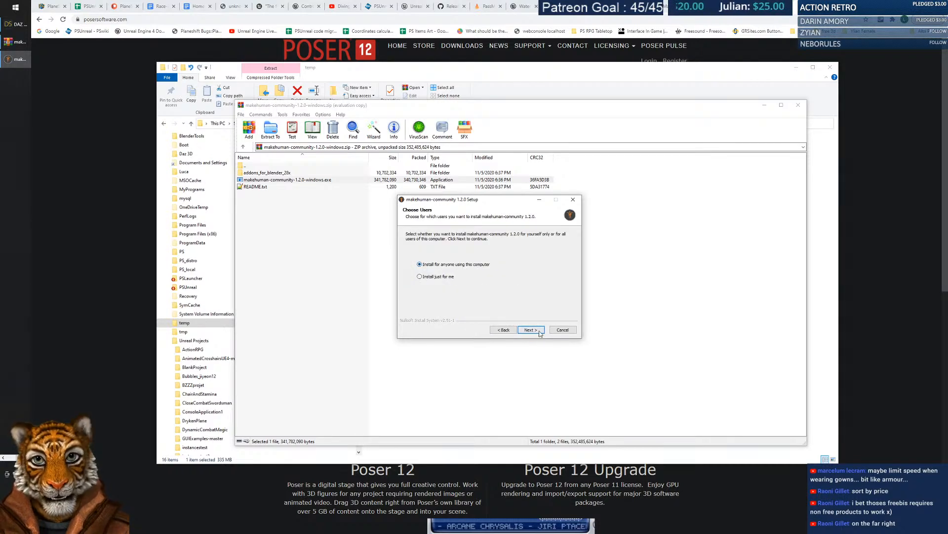
left_click(540, 330)
left_click(559, 287)
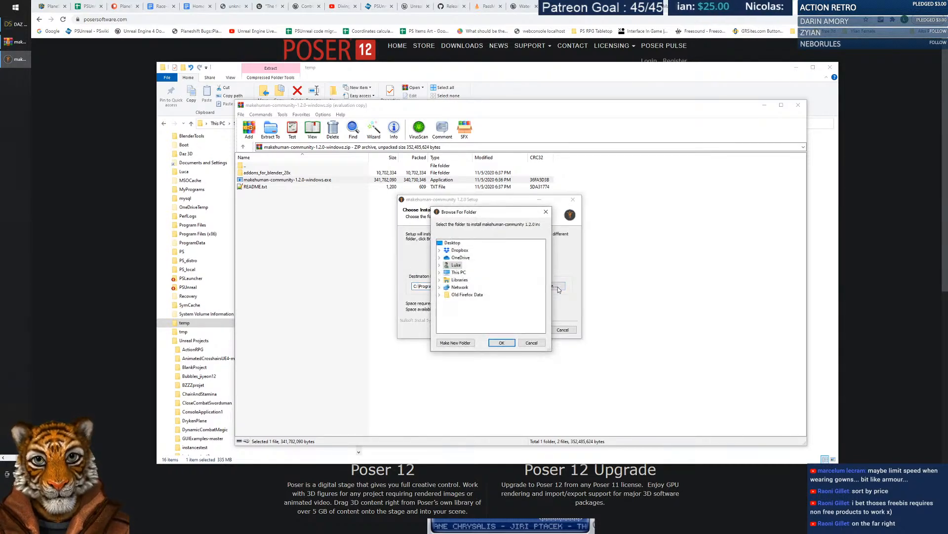
left_click(439, 272)
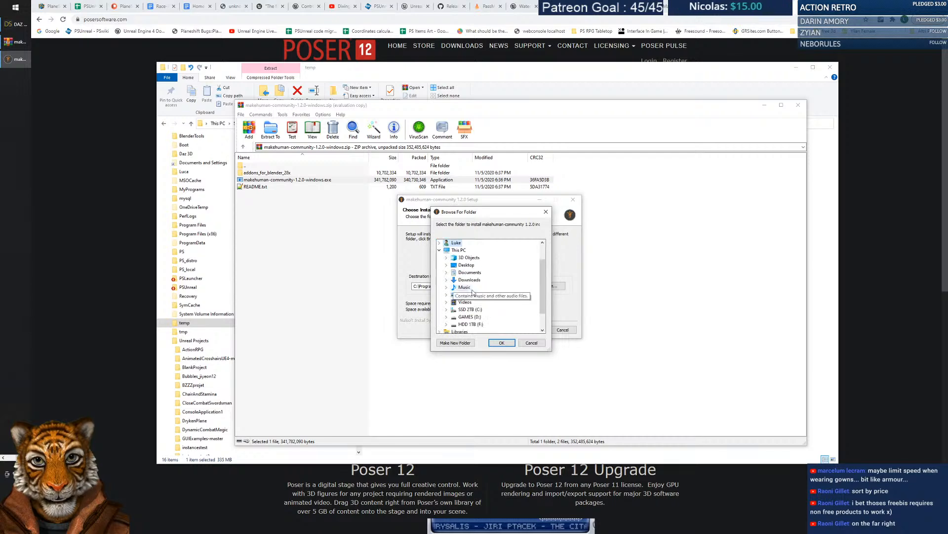
left_click(447, 316)
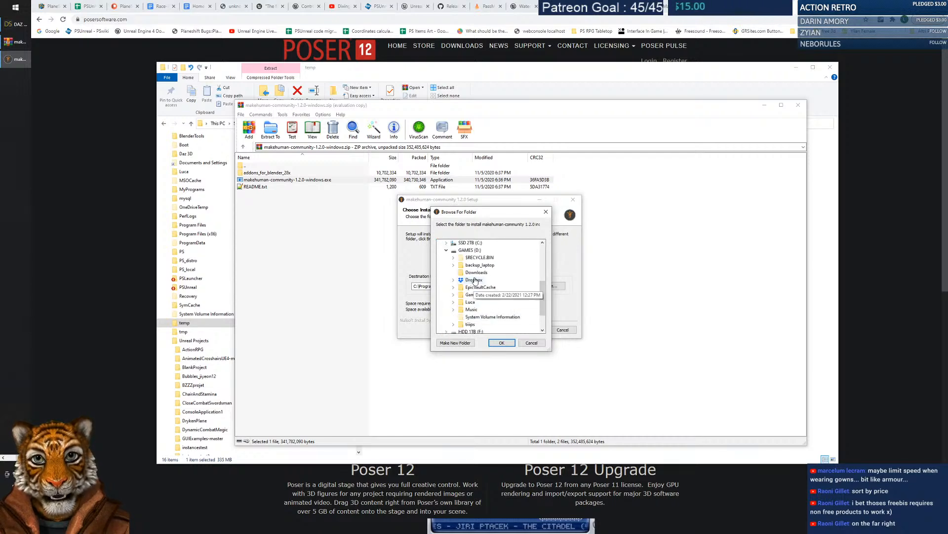
left_click(446, 242)
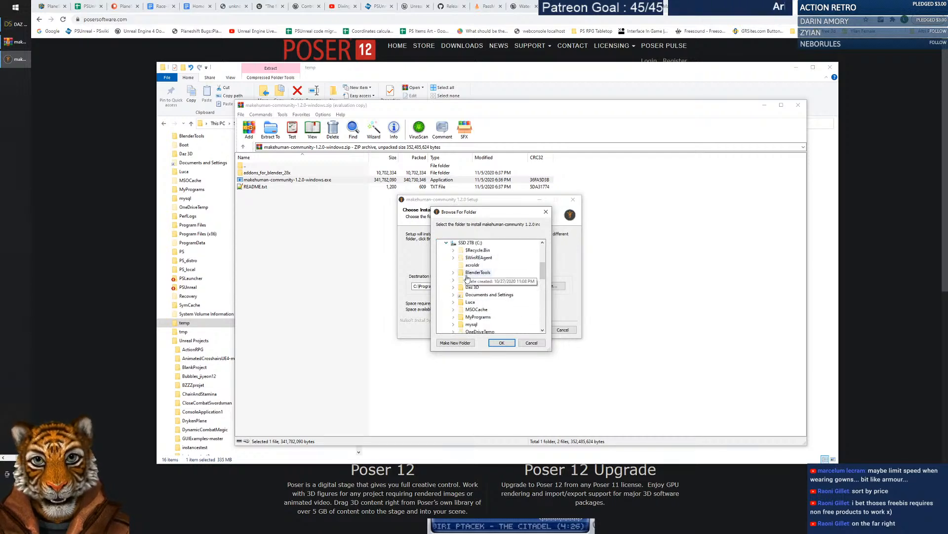
left_click(454, 317)
left_click(461, 324)
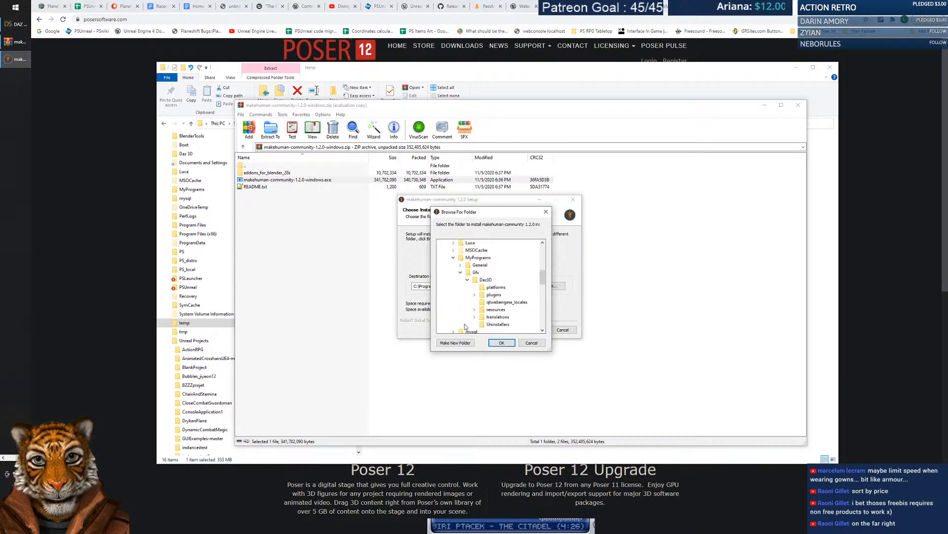
left_click(476, 272)
Confirm the folder, capitalise the MakeHuman folder name, and start installing.
left_click_drag(480, 215, 550, 230)
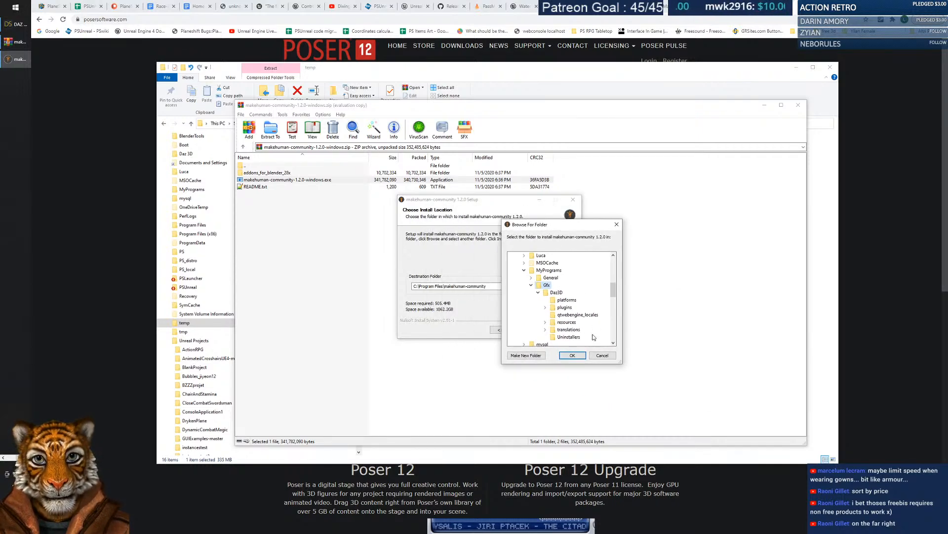
left_click(572, 356)
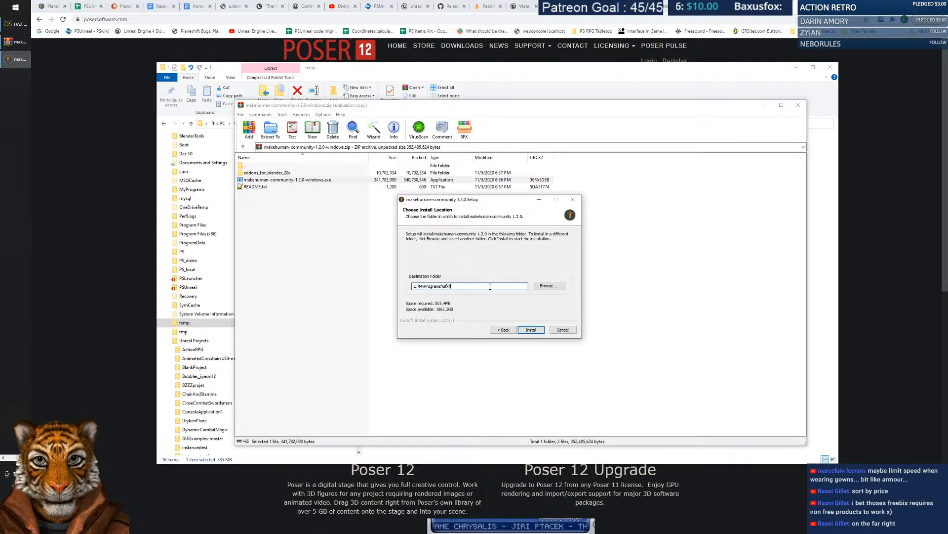
key("BackSpace")
type("Make-Human")
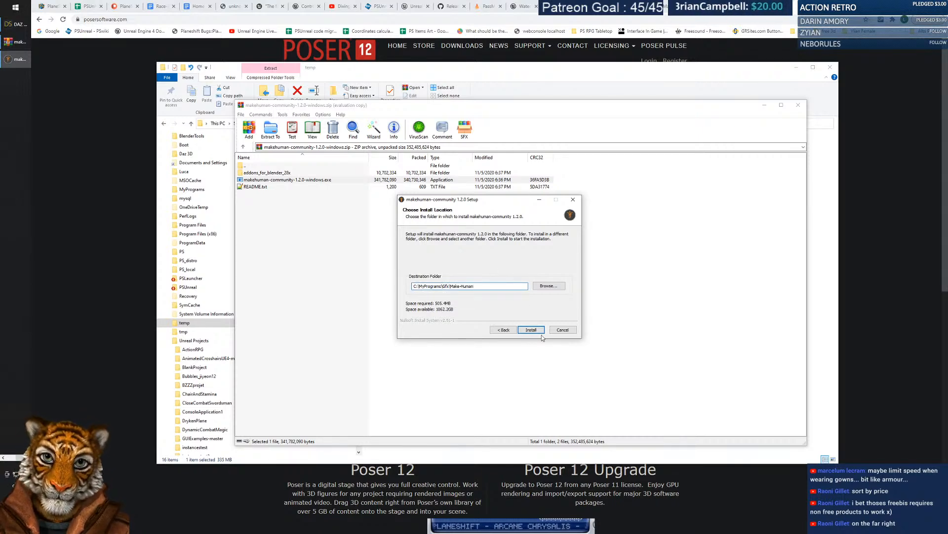
left_click(532, 329)
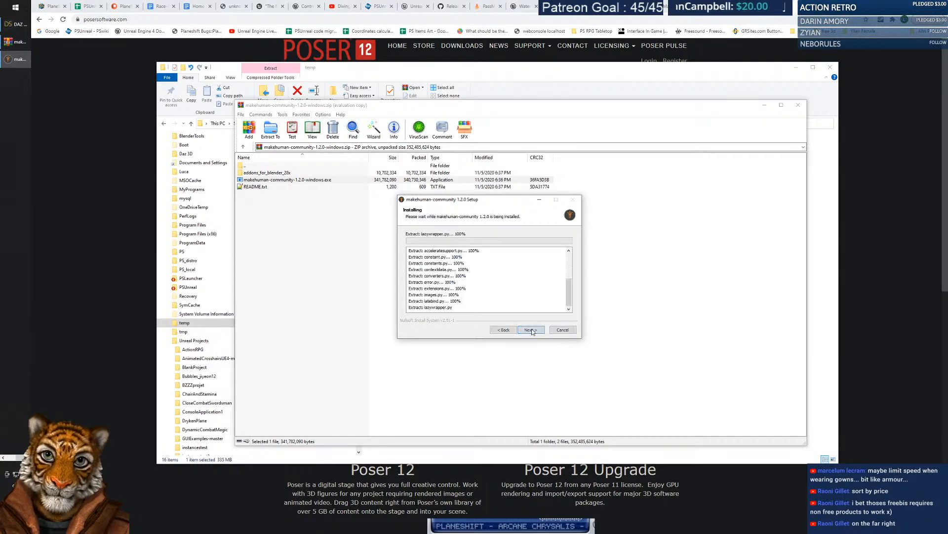
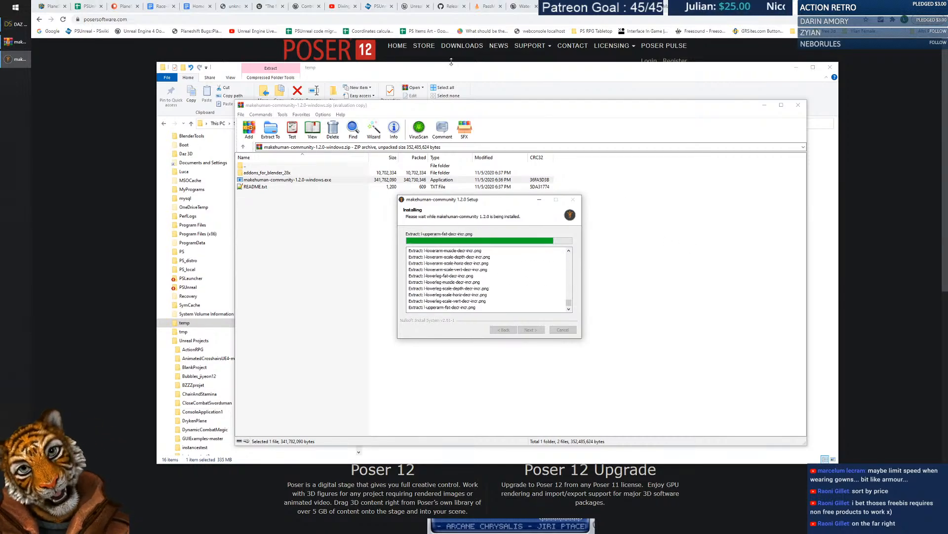
Let the makehuman-community 1.2.0 installation complete, then close the setup wizard with Finish.
left_click_drag(495, 201, 486, 214)
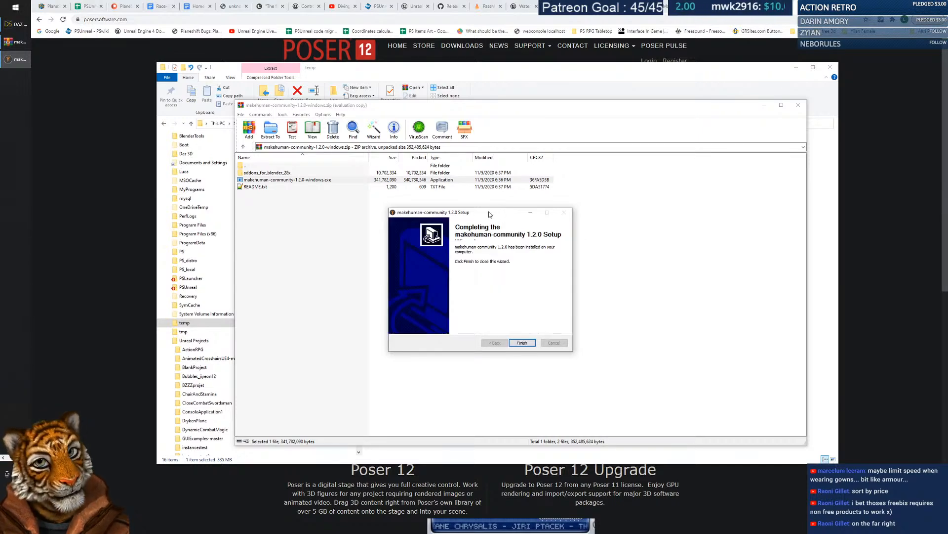
left_click_drag(492, 215, 483, 207)
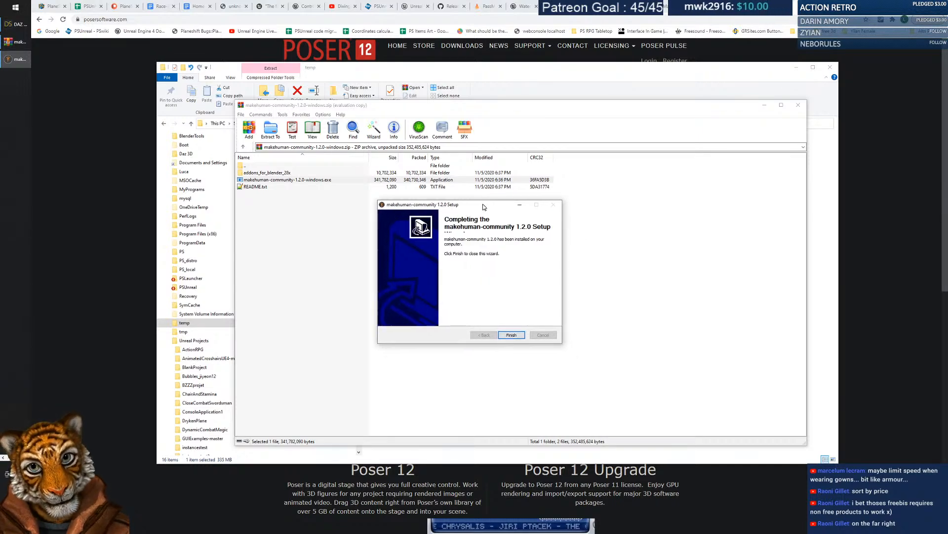
left_click(522, 335)
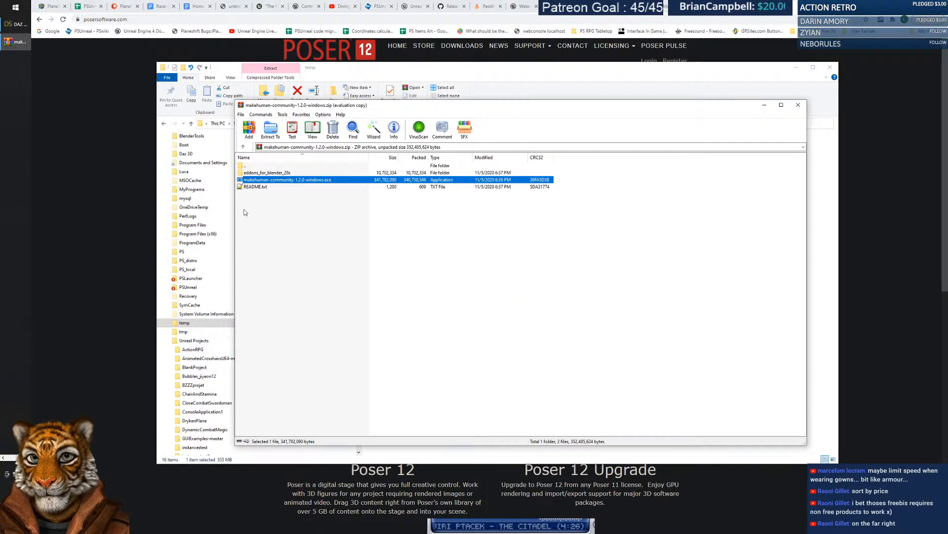
Search the Start menu for 'make' and launch the makehuman-community app.
left_click(20, 7)
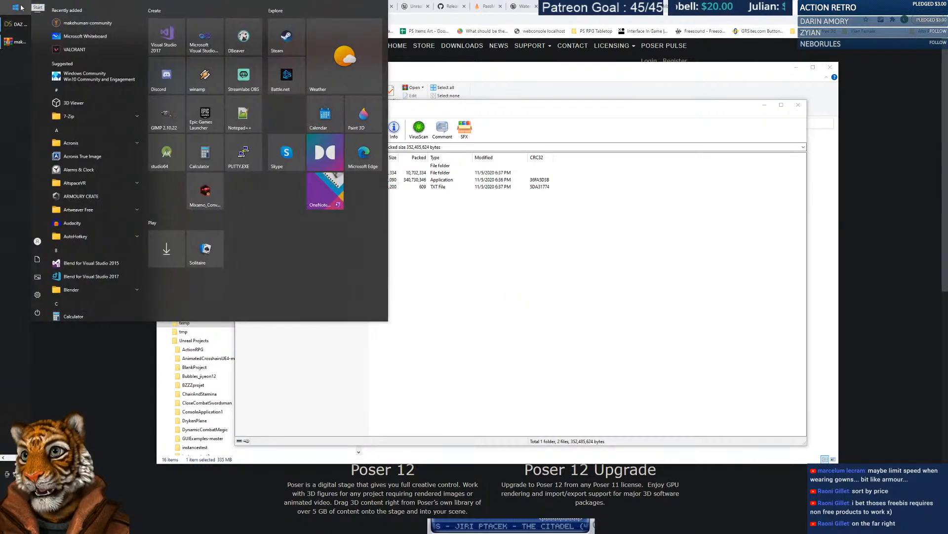
type("hum")
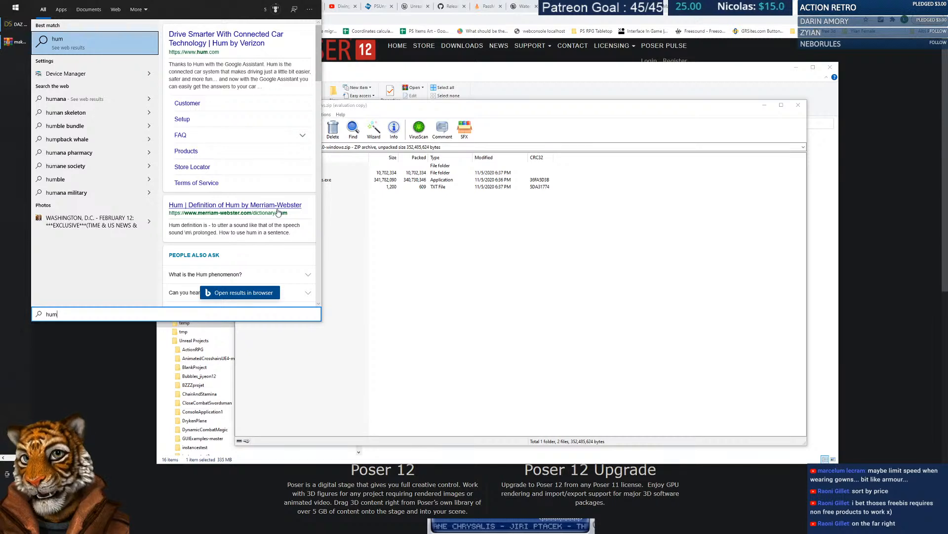
key("BackSpace")
key("BackSpace")
key("BackSpace")
type("make")
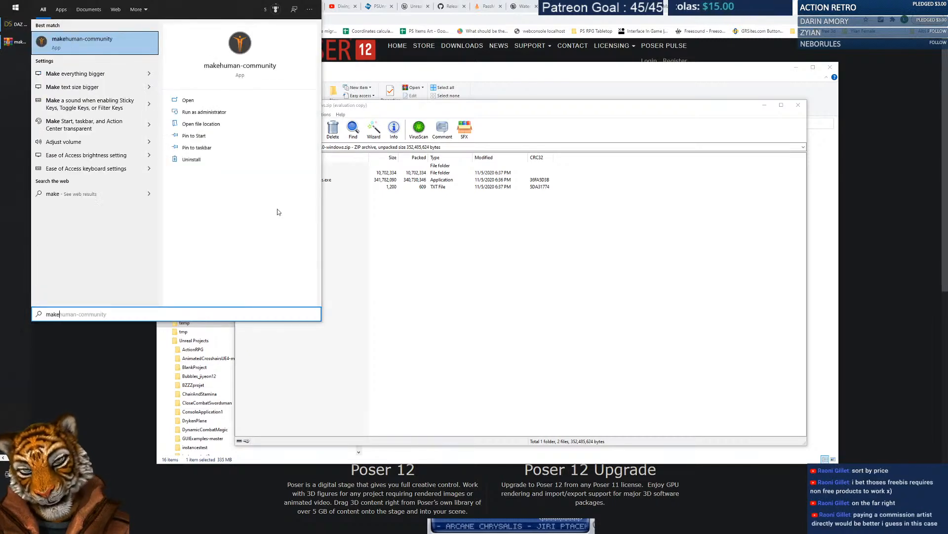
left_click(76, 39)
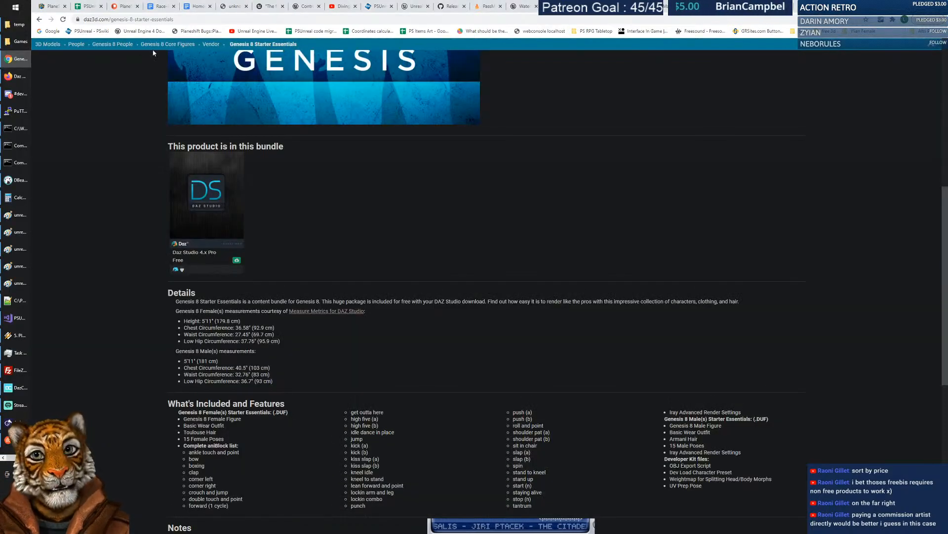
Google 'make human license of content' and open the makehumancommunity.org License explanation result.
left_click(243, 20)
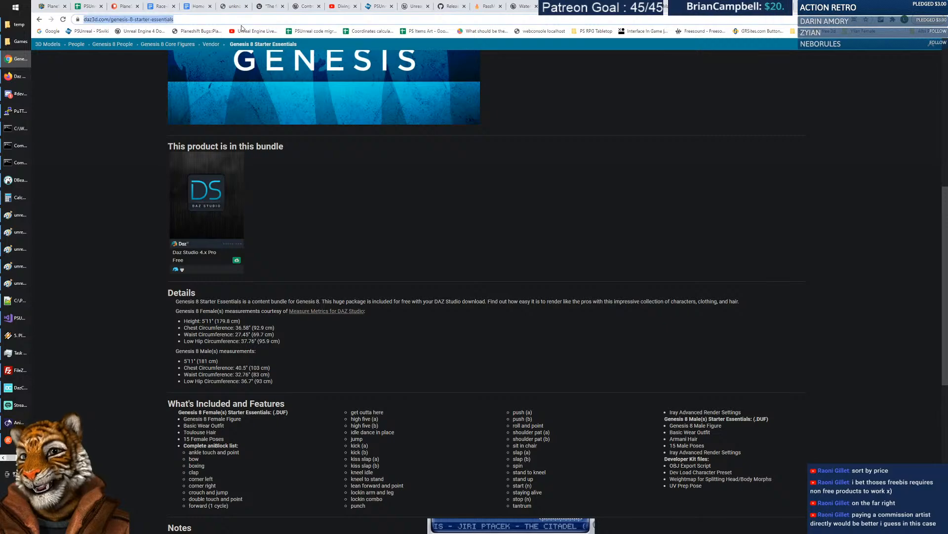
type("mka")
key("BackSpace")
key("BackSpace")
type("ake")
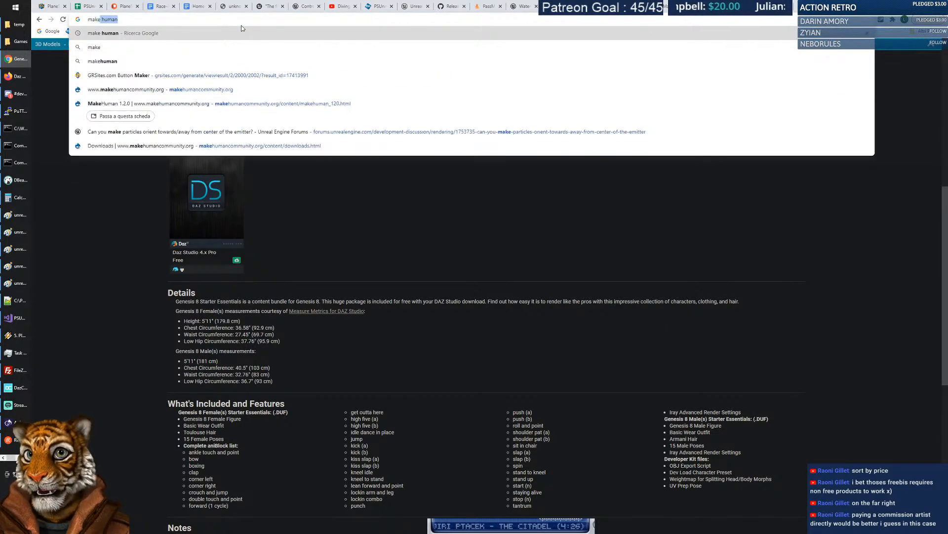
type(" human license")
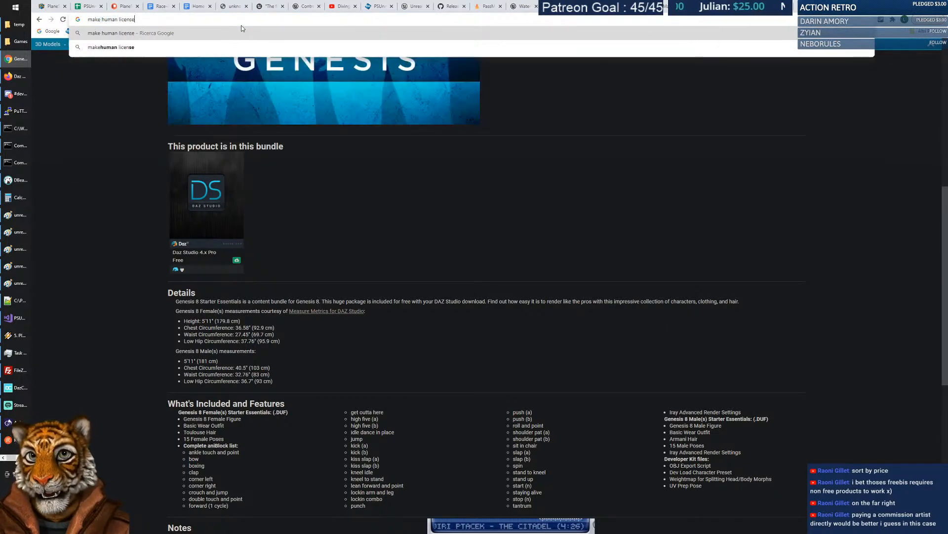
type(" of content")
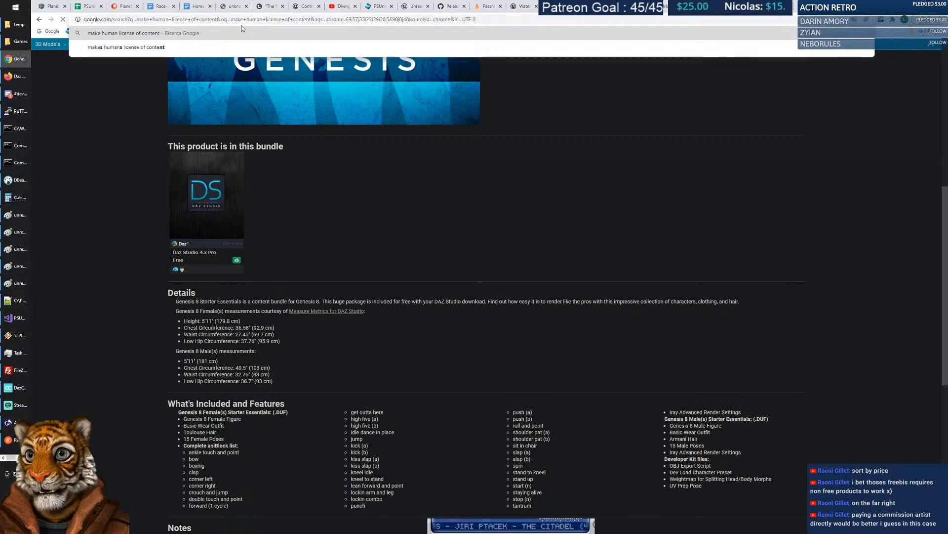
key("Return")
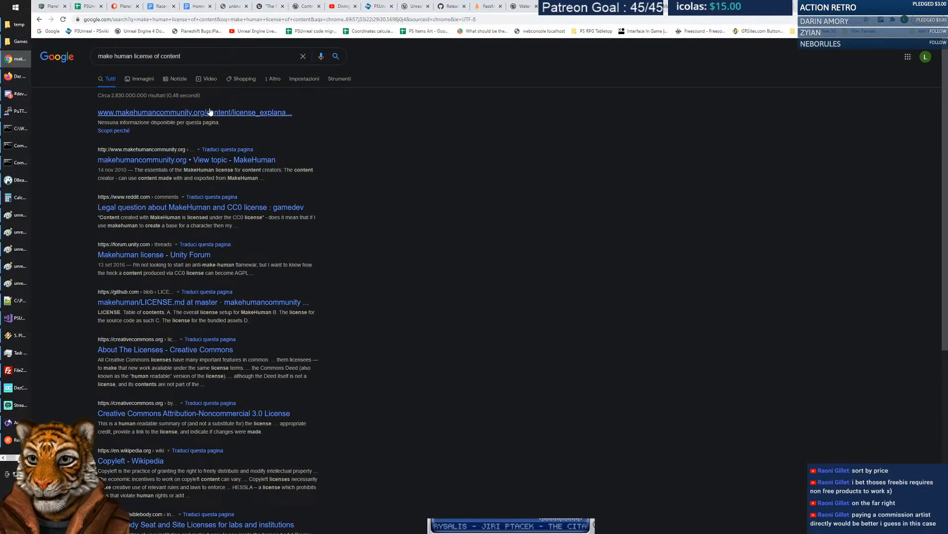
left_click(207, 112)
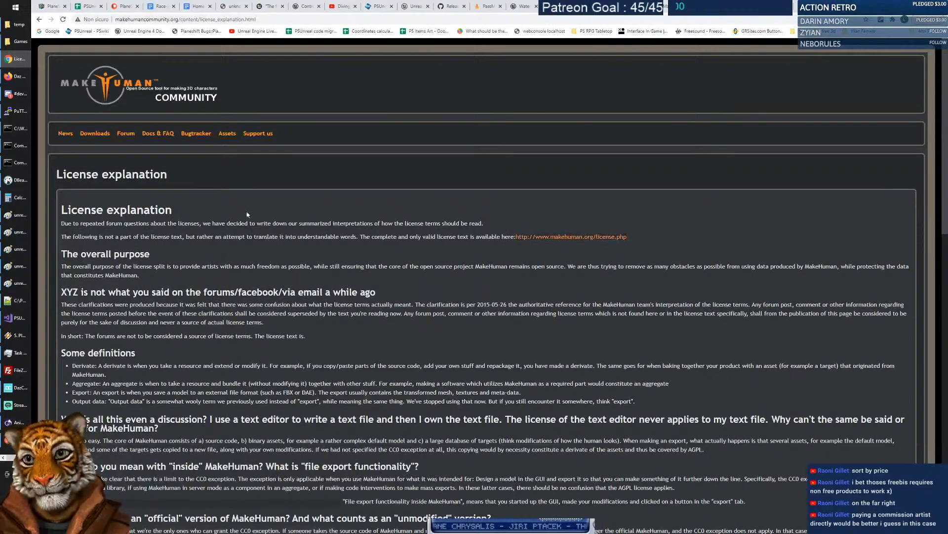
scroll(236, 214, "down", 2)
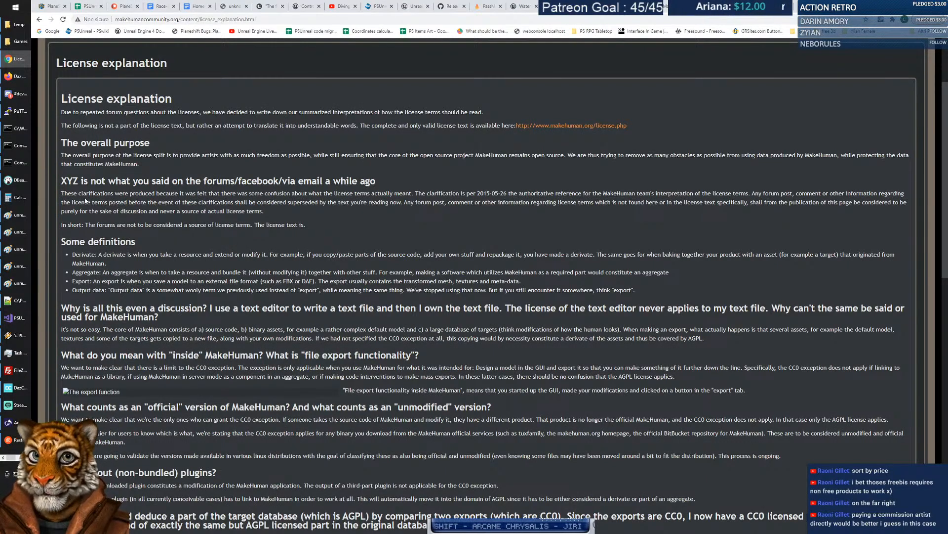
left_click_drag(62, 112, 525, 110)
left_click(516, 113)
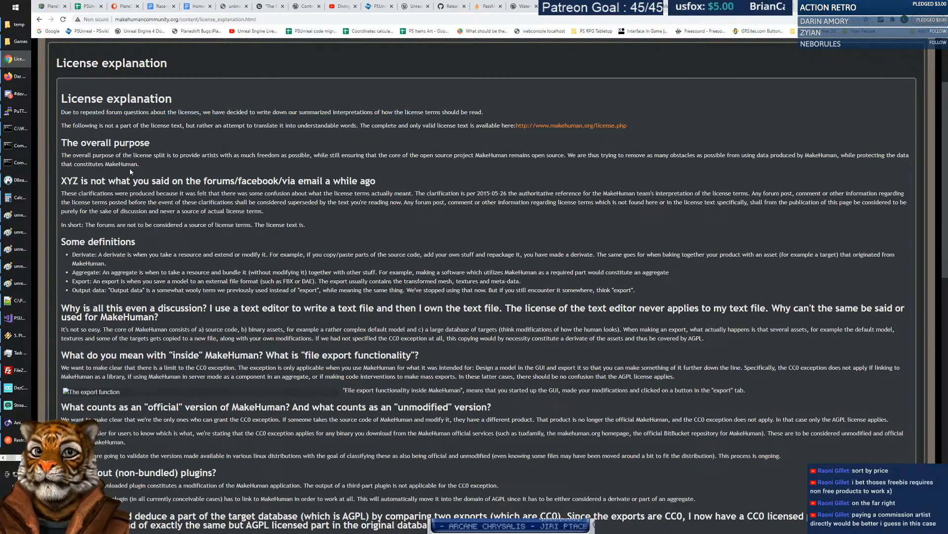
scroll(129, 167, "down", 2)
scroll(130, 167, "down", 1)
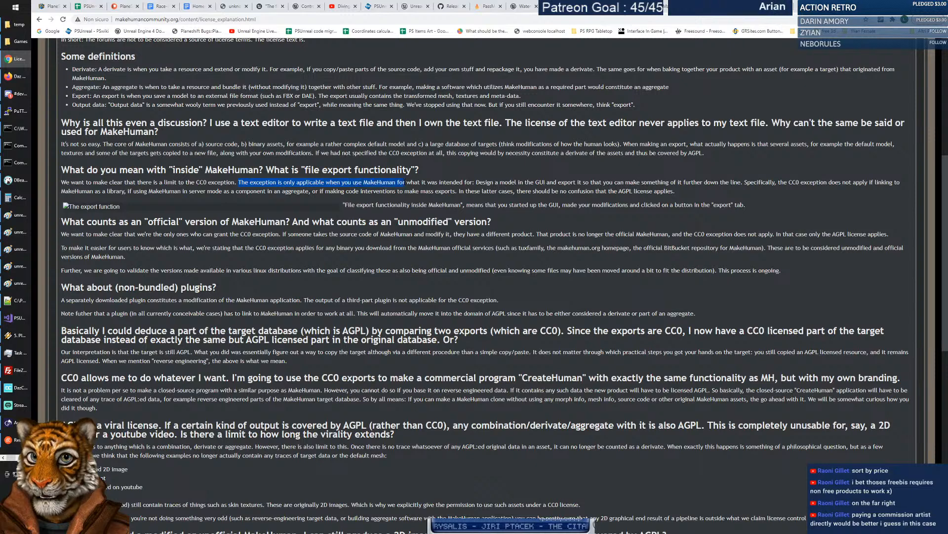
left_click(476, 182)
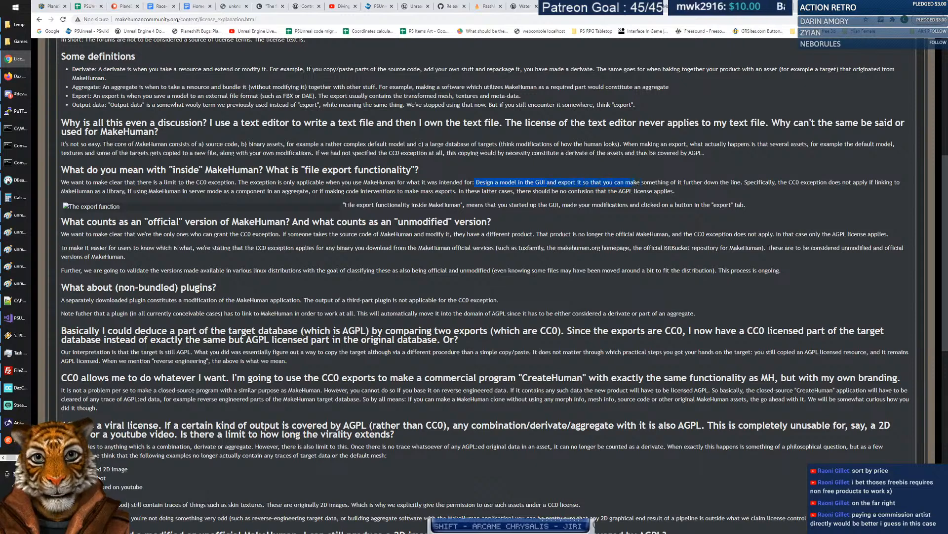
left_click(742, 182)
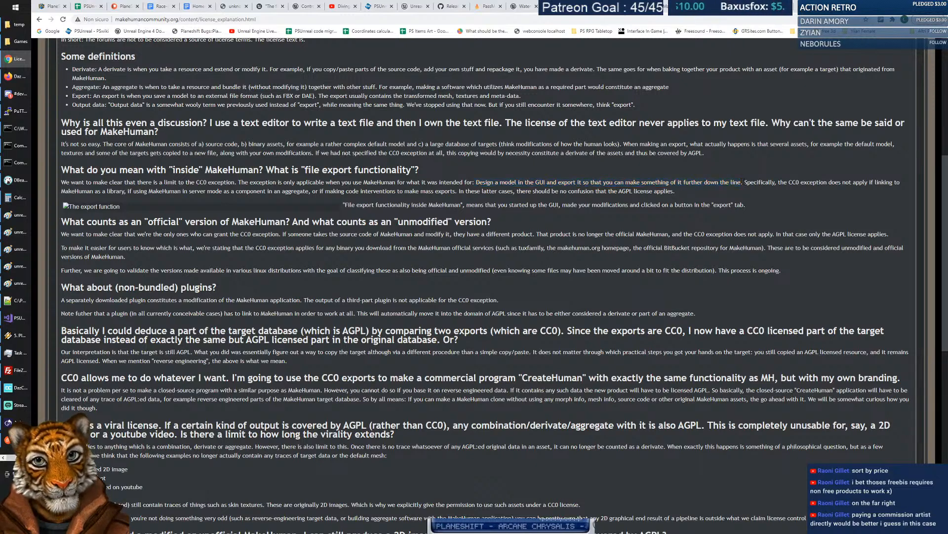
left_click_drag(827, 182, 134, 192)
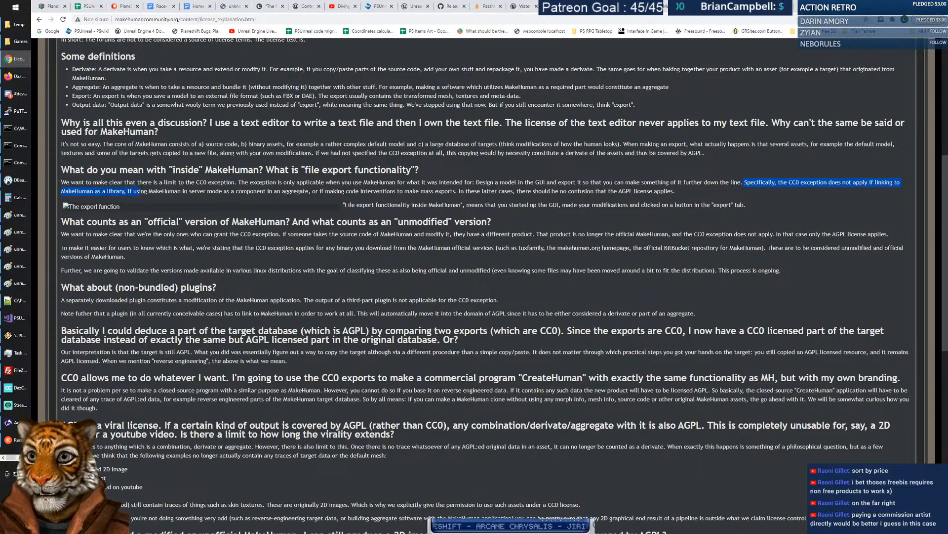
left_click(154, 192)
left_click_drag(274, 184, 412, 190)
left_click(469, 185)
scroll(421, 243, "down", 2)
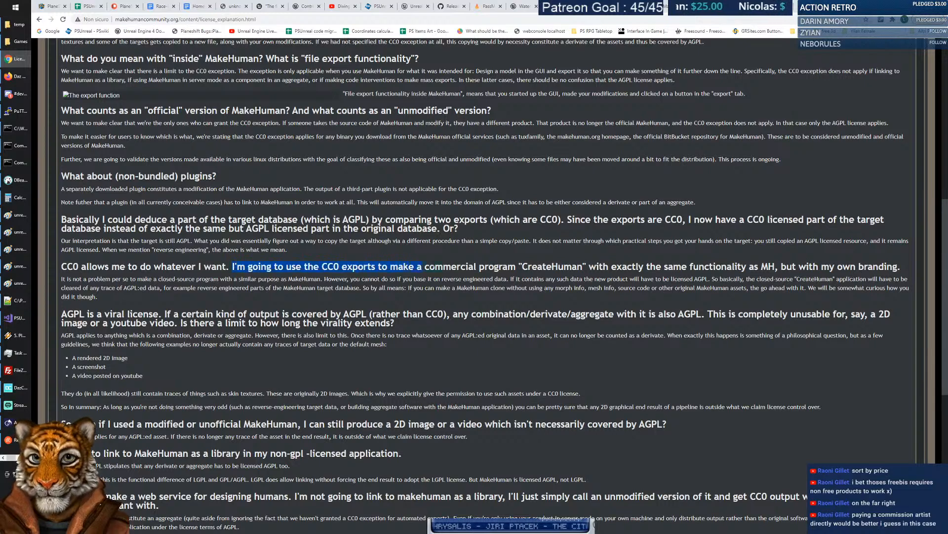
left_click_drag(522, 266, 820, 266)
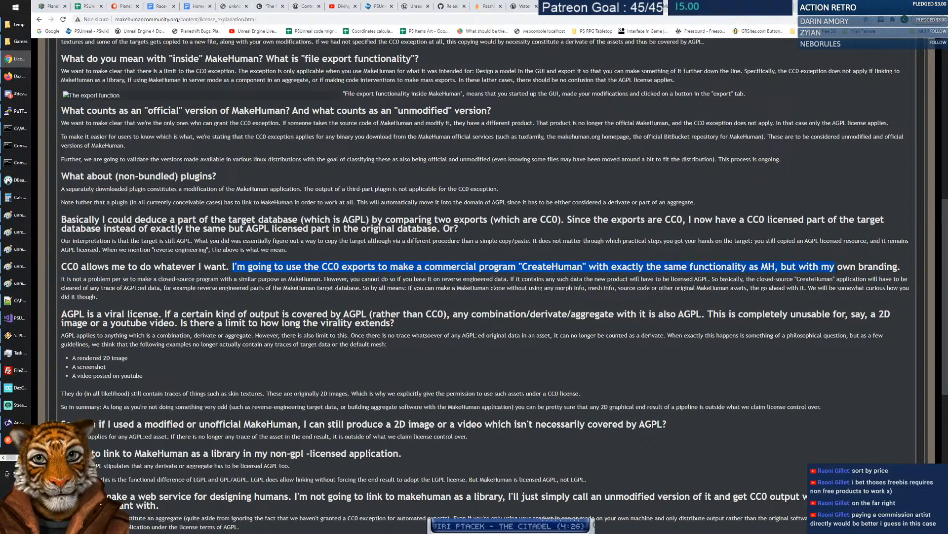
left_click_drag(63, 278, 132, 295)
left_click(133, 295)
scroll(199, 312, "down", 3)
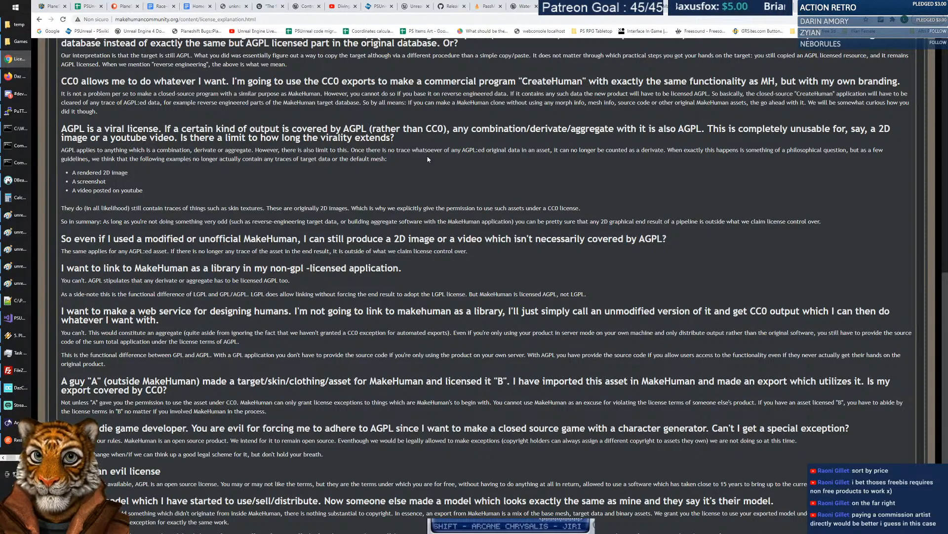
scroll(413, 166, "up", 15)
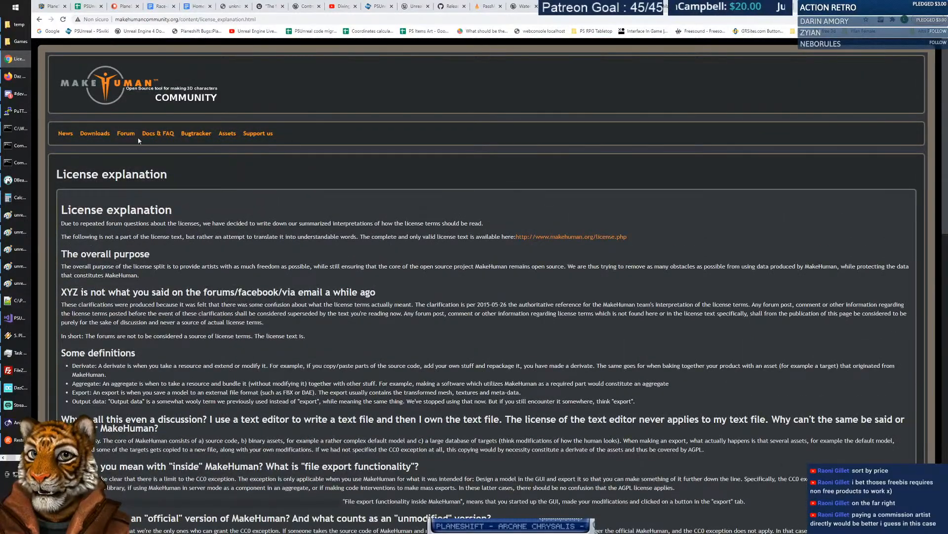
scroll(267, 198, "down", 1)
scroll(265, 200, "down", 20)
scroll(256, 183, "up", 20)
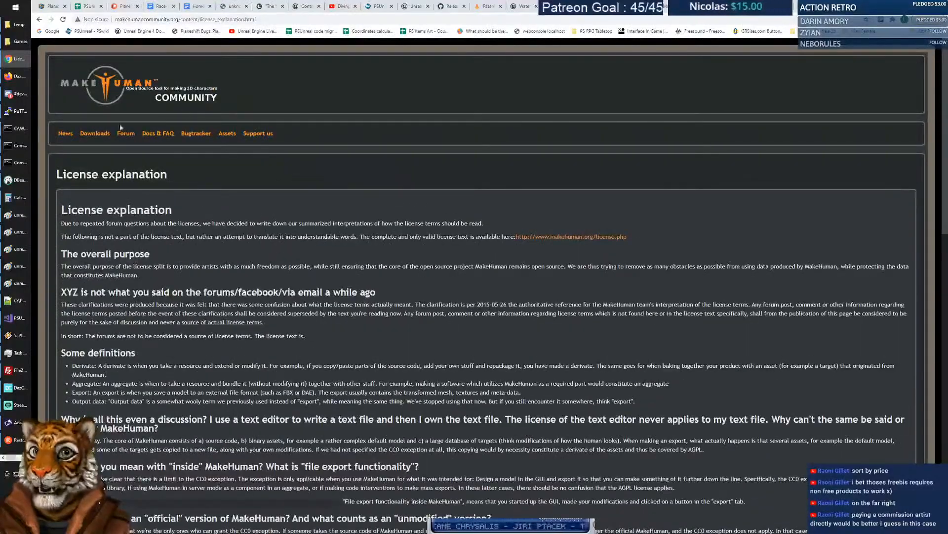
Go to the MakeHuman Community homepage and find the 'license' mentions on it.
left_click(133, 90)
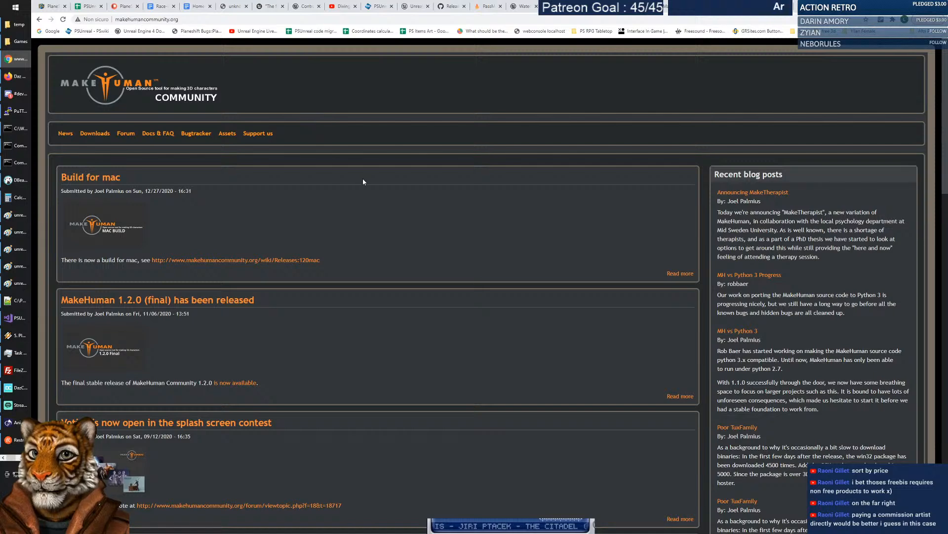
key("ctrl+f")
type("license")
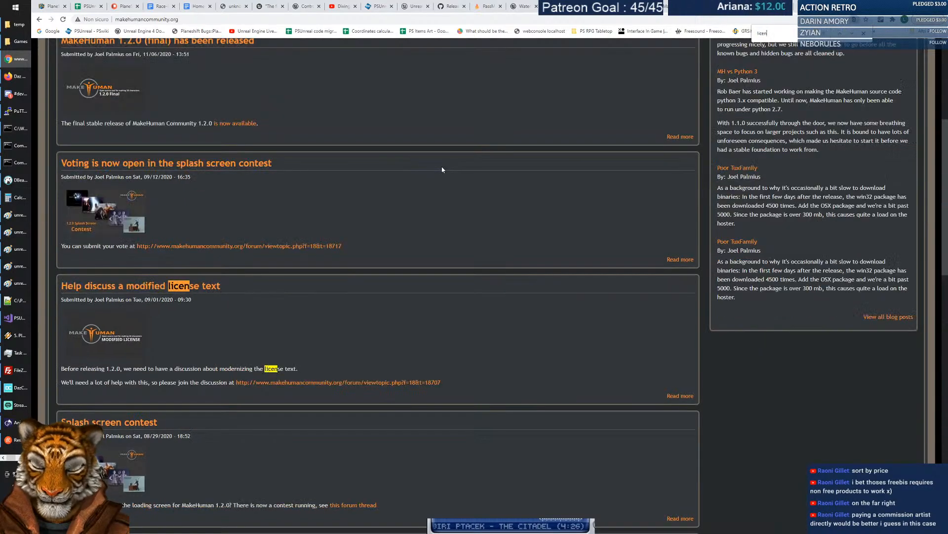
key("Return")
key("Return")
key("Return")
key("Return")
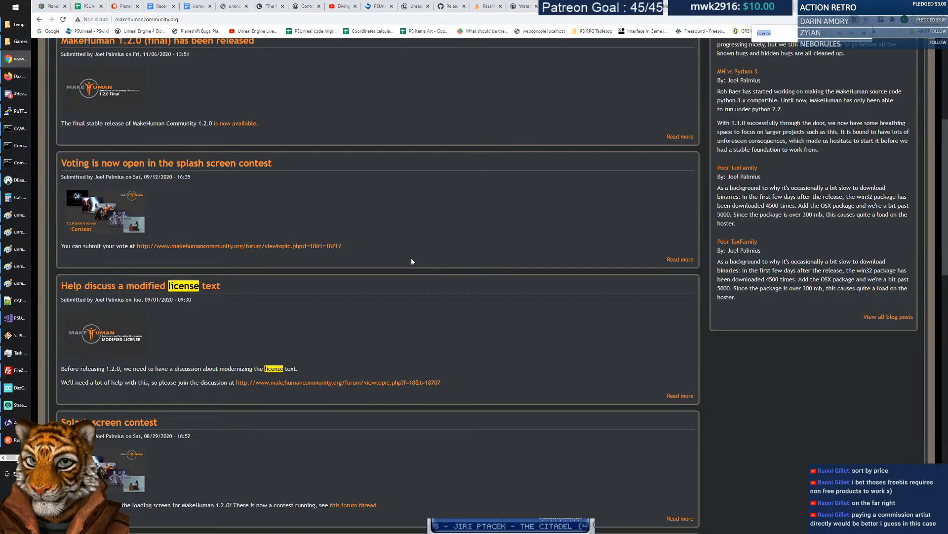
scroll(411, 261, "up", 5)
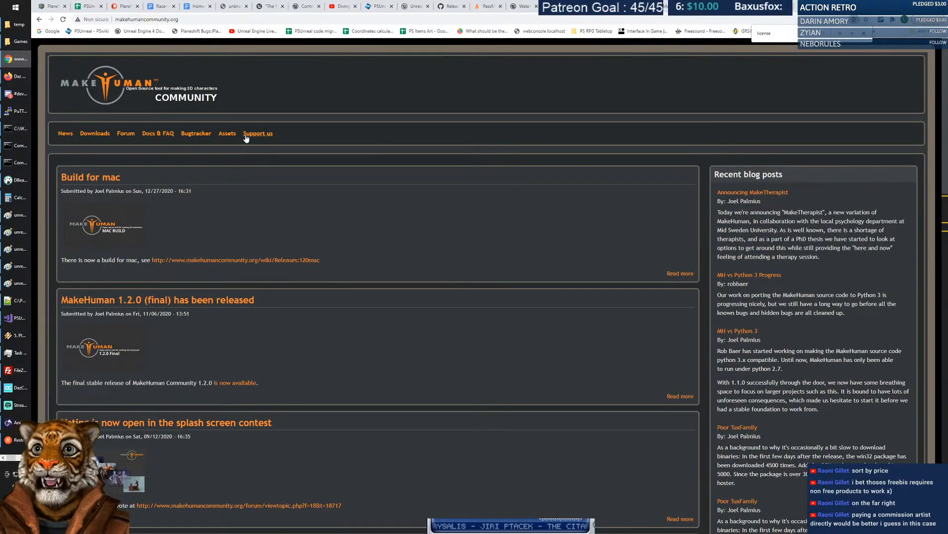
Look at the site's documentation and FAQ, then bring the MakeHuman app window forward.
left_click(162, 134)
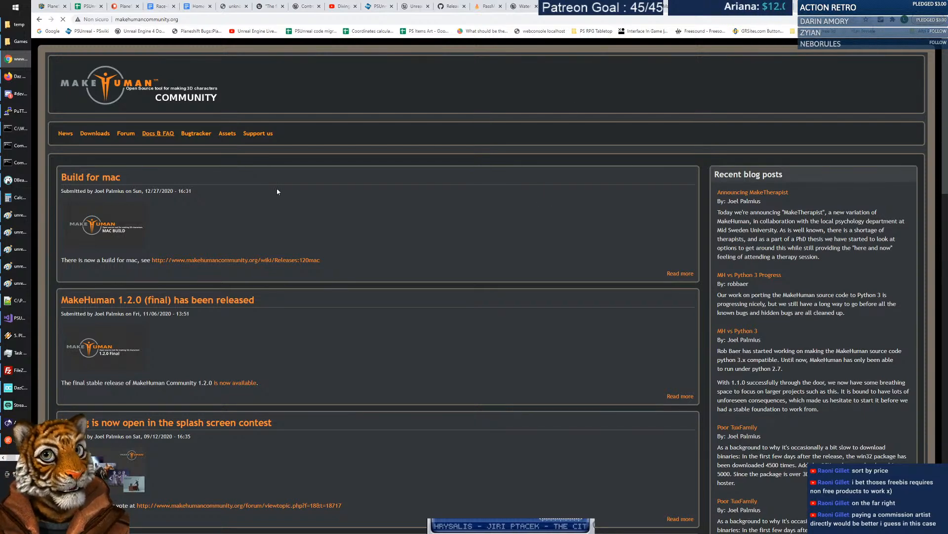
scroll(19, 284, "down", 3)
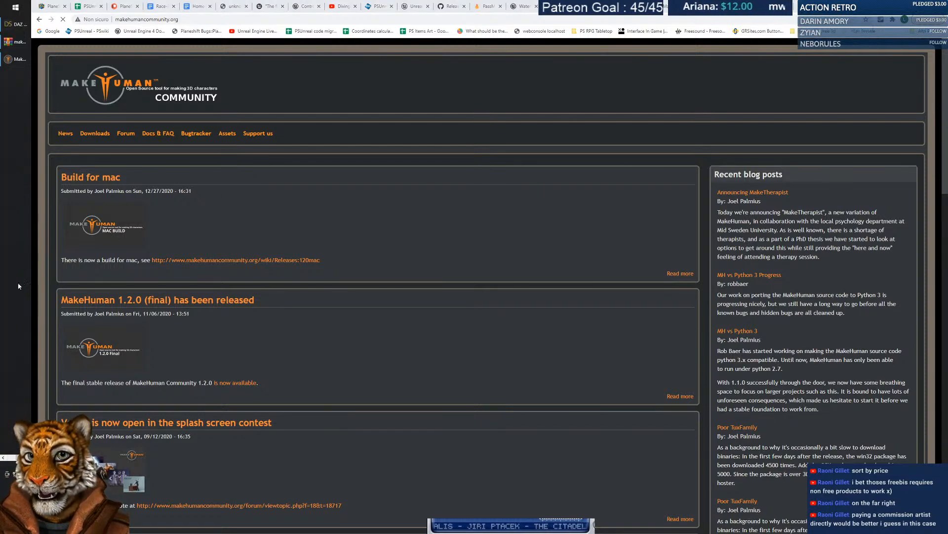
left_click(12, 60)
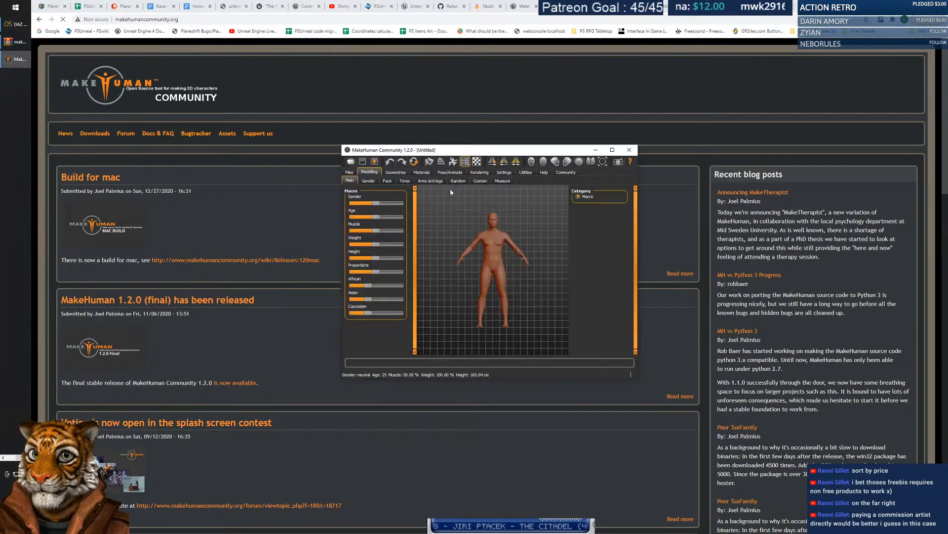
Maximize MakeHuman and shift Gender toward female, Age to young teen, lower Weight, adjust Proportions.
double_click(432, 152)
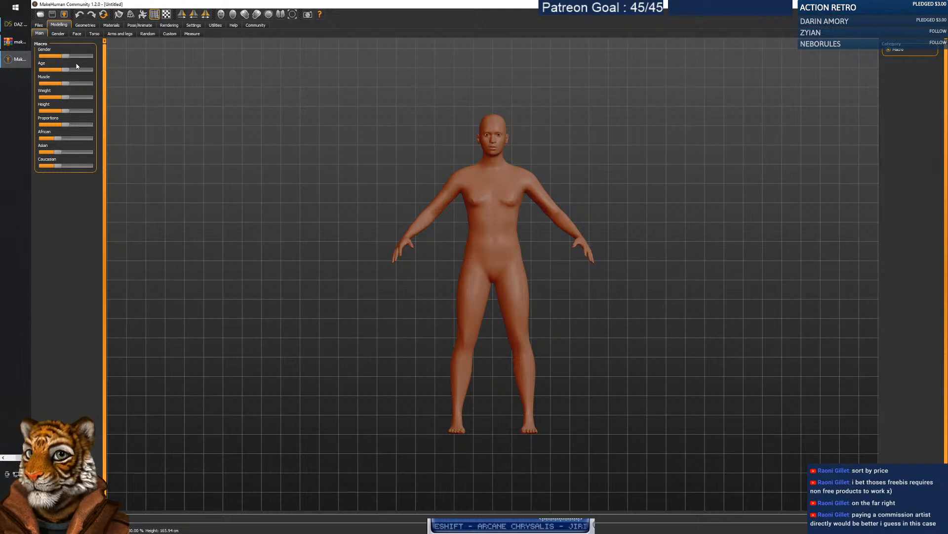
left_click_drag(70, 59, 37, 72)
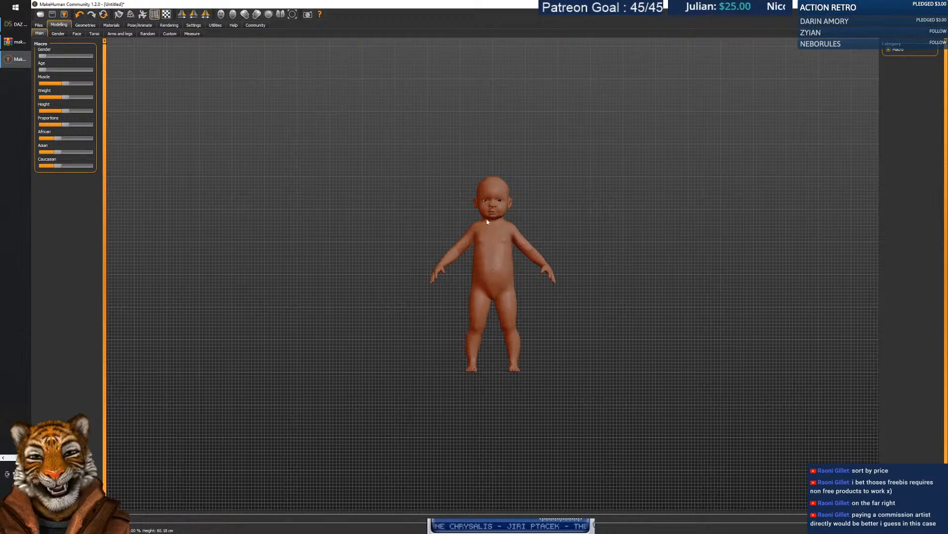
left_click_drag(44, 73, 96, 72)
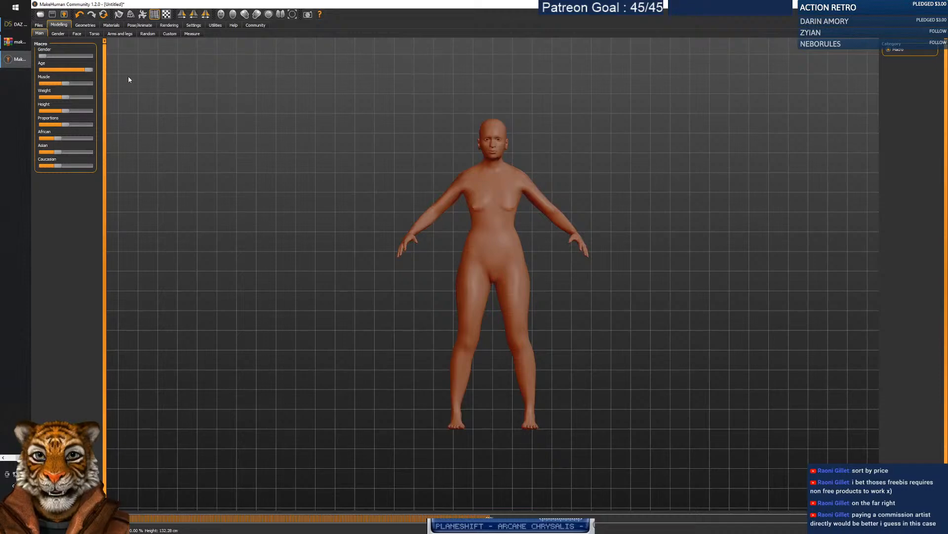
left_click_drag(89, 72, 52, 72)
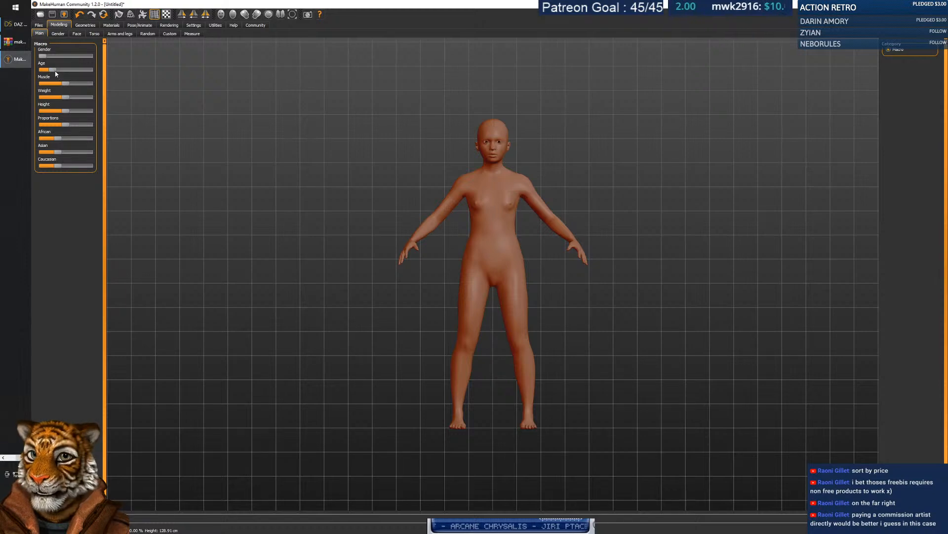
left_click_drag(53, 70, 60, 69)
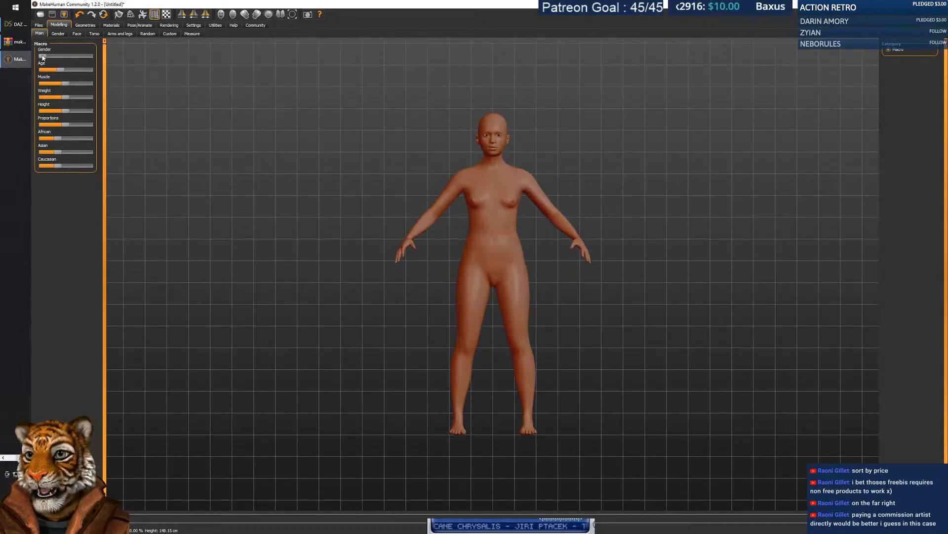
left_click_drag(64, 97, 41, 84)
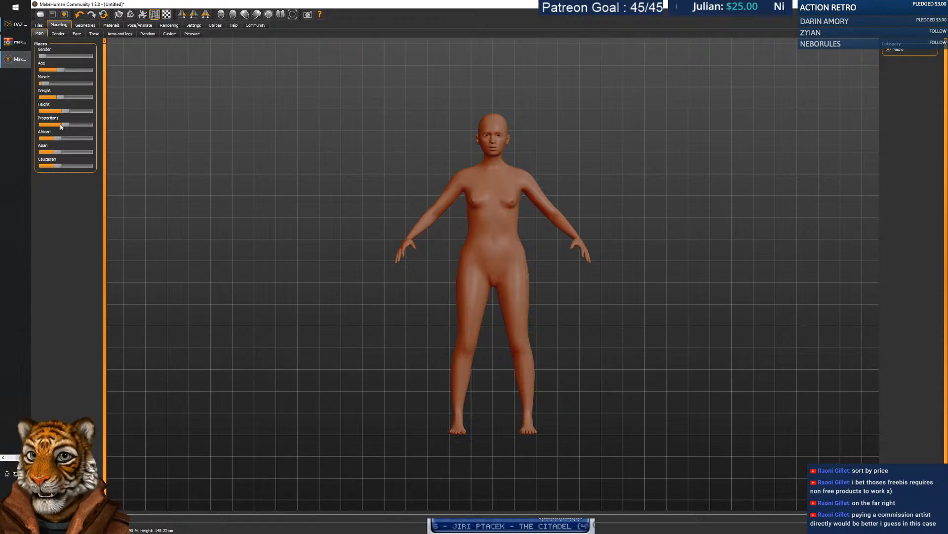
left_click_drag(66, 125, 63, 166)
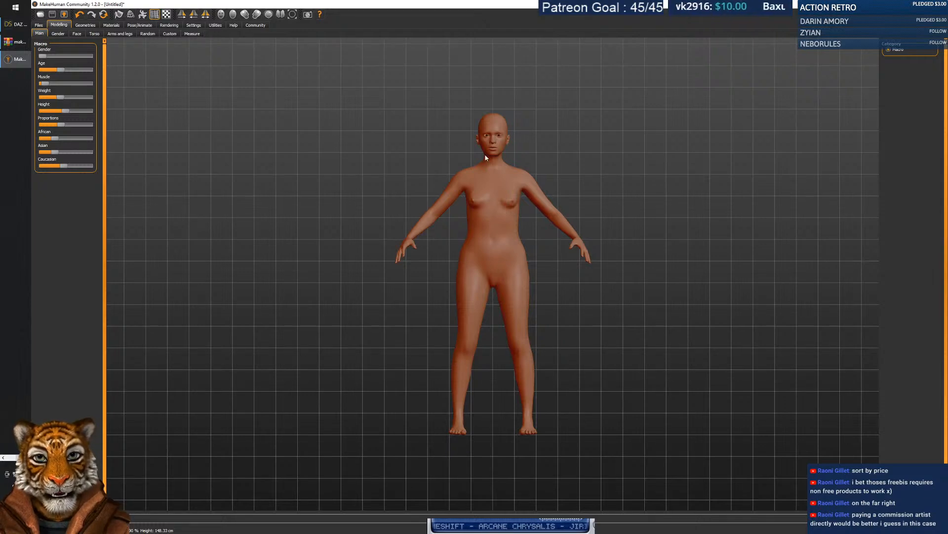
Try the finger spread, finger thickness, finger length and hand scale sliders under Arms and legs.
left_click(58, 33)
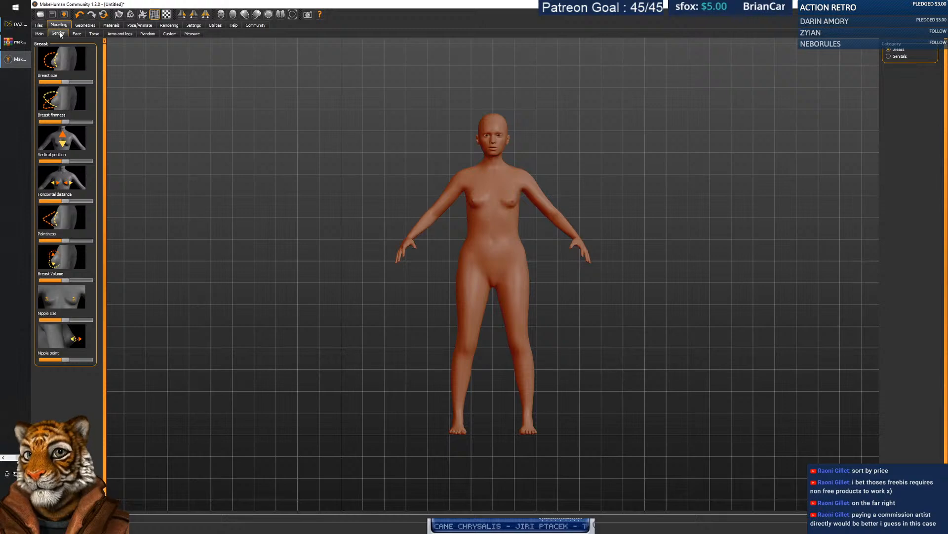
left_click(77, 34)
left_click(120, 34)
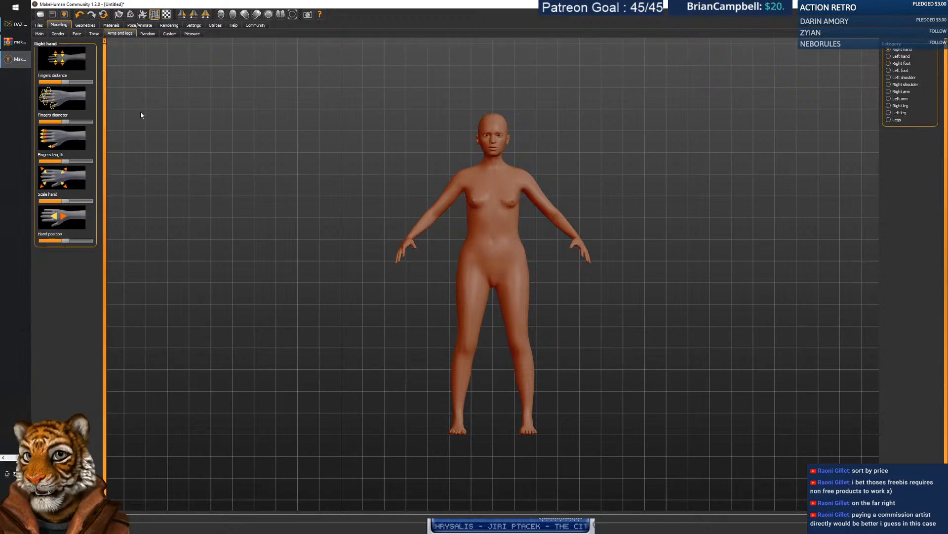
mouse_move(65, 82)
left_mouse_down()
mouse_move(40, 82)
mouse_move(94, 80)
mouse_move(64, 81)
left_mouse_up()
left_click_drag(66, 122, 72, 126)
left_click_drag(65, 161, 74, 161)
left_click_drag(66, 201, 51, 201)
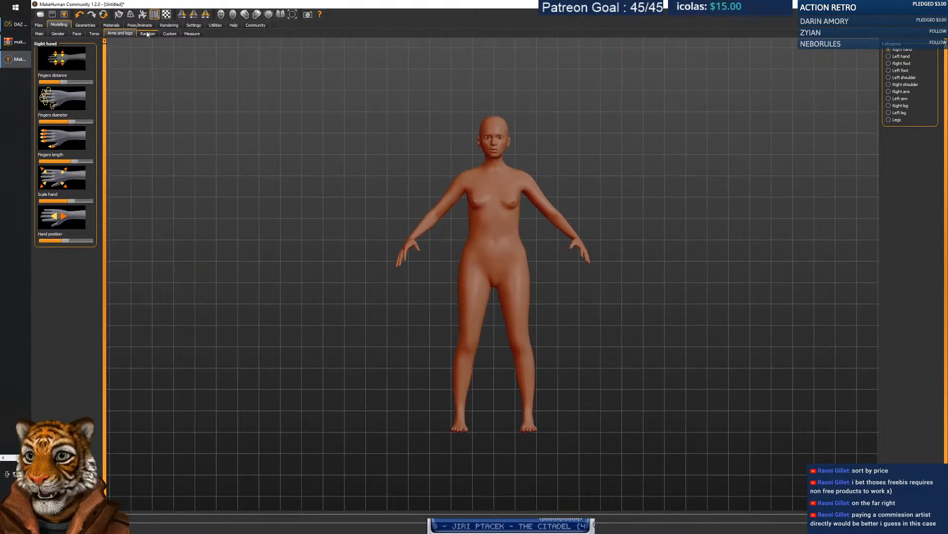
Randomize the figure, then make it as short as possible and fully masculine.
left_click(148, 33)
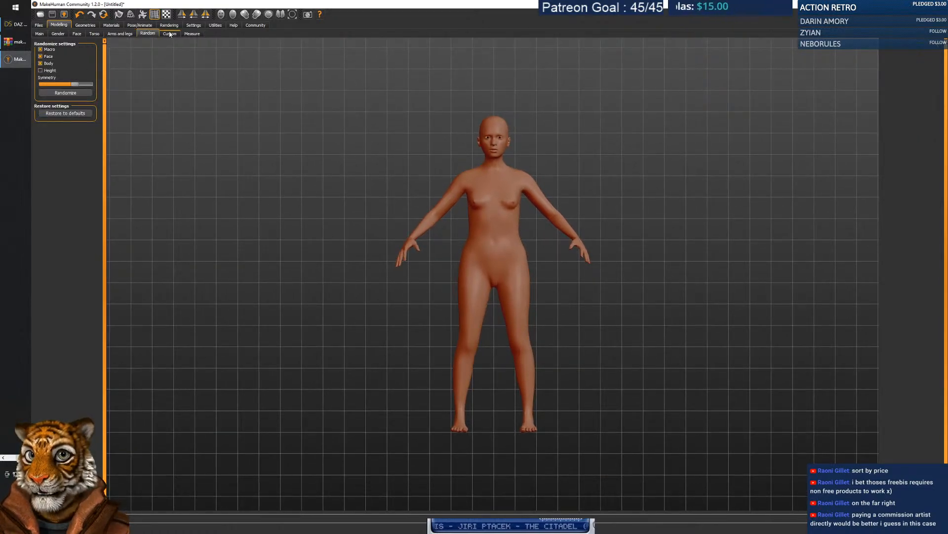
left_click(84, 94)
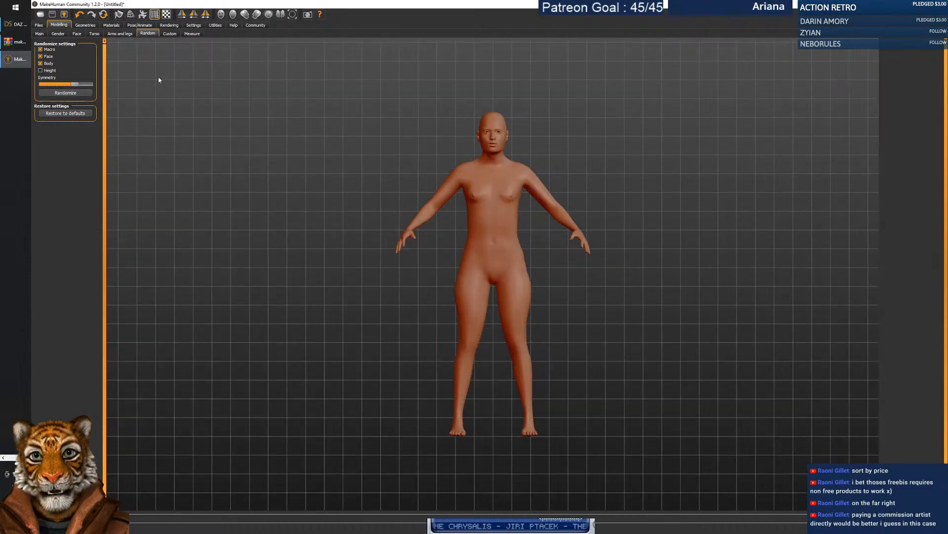
left_click(77, 33)
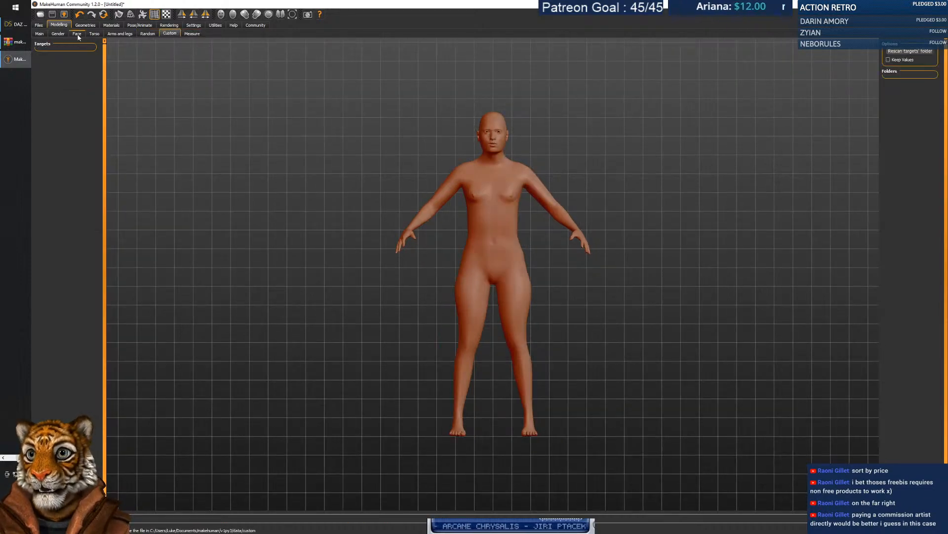
left_click(59, 34)
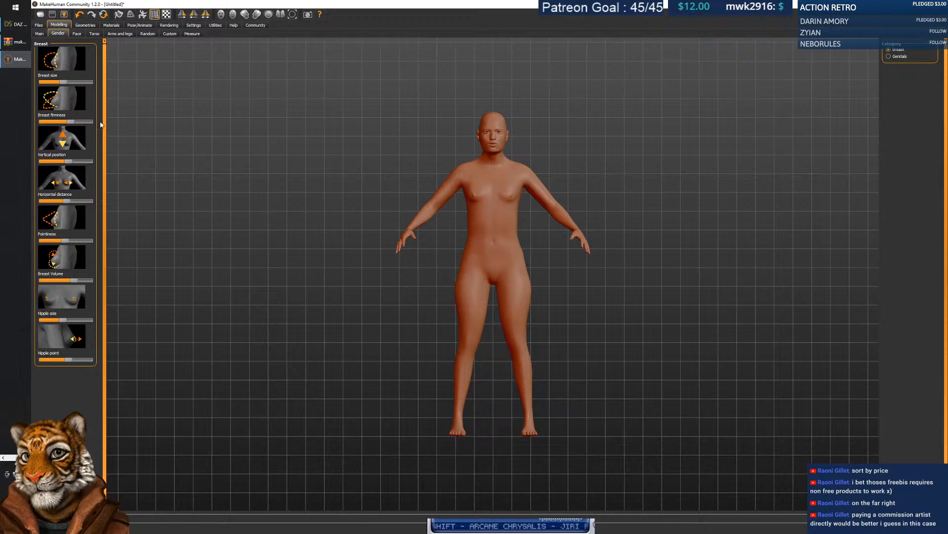
left_click(40, 35)
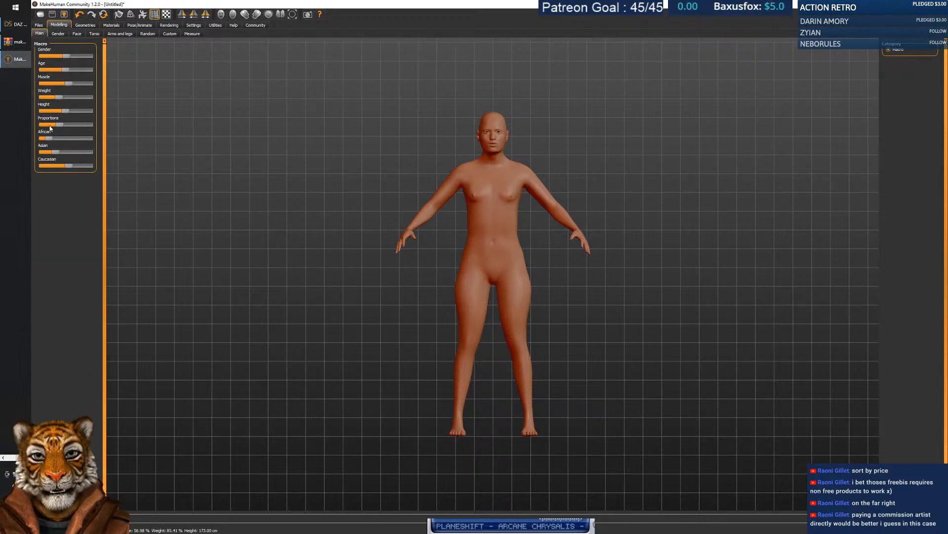
left_click_drag(66, 111, 32, 67)
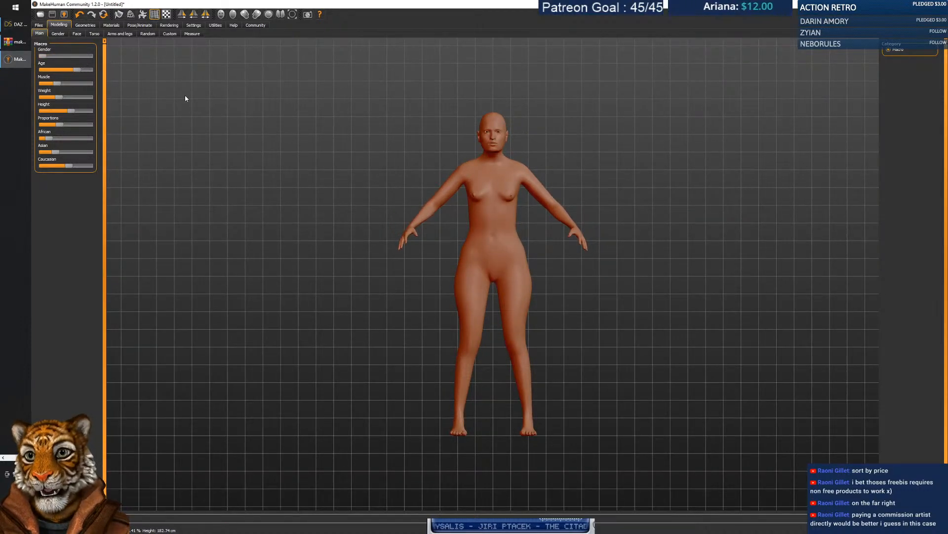
mouse_move(43, 56)
left_mouse_down()
mouse_move(111, 60)
mouse_move(56, 58)
left_mouse_up()
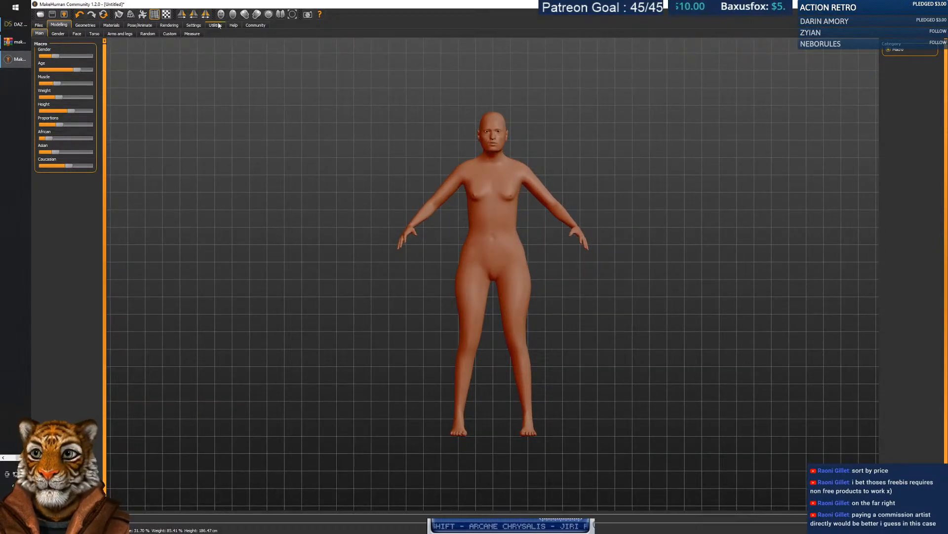
Inspect the figure from the side, back, front and below views.
left_click(256, 16)
left_click(245, 17)
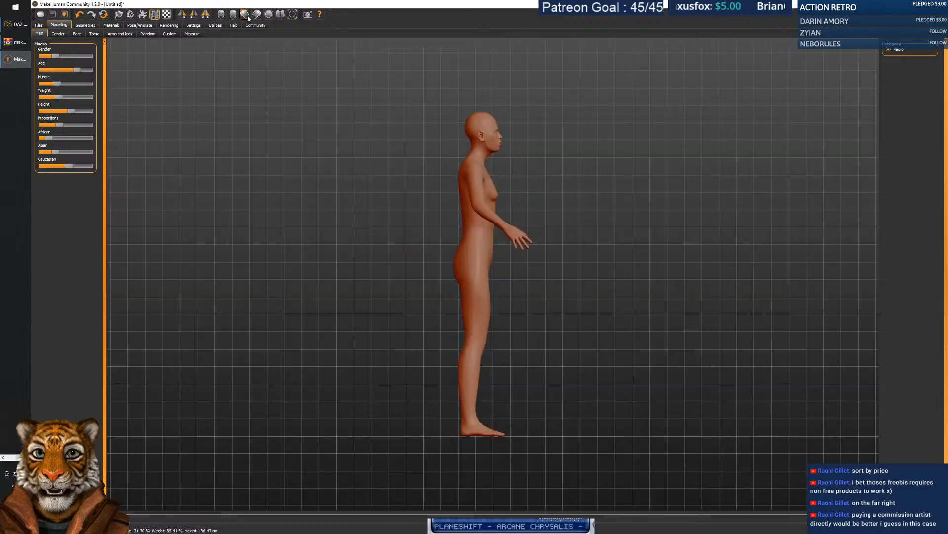
left_click(221, 14)
left_click(220, 16)
left_click(280, 16)
left_click(245, 18)
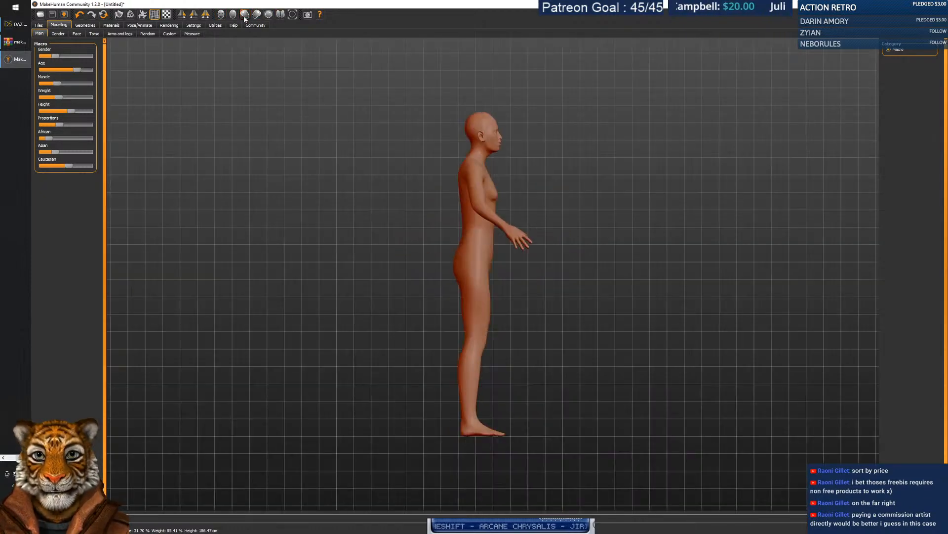
Raise Fingers diameter and set Scale hand to maximum under Arms and legs.
left_click(114, 33)
mouse_move(66, 121)
left_mouse_down()
mouse_move(82, 122)
mouse_move(60, 122)
left_mouse_up()
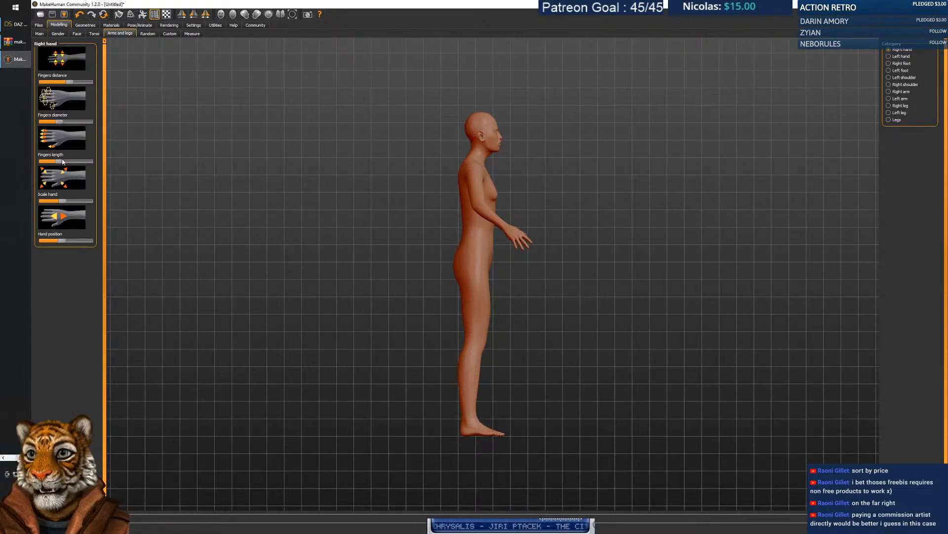
mouse_move(63, 200)
left_mouse_down()
mouse_move(92, 201)
mouse_move(25, 202)
mouse_move(99, 202)
mouse_move(64, 202)
left_mouse_up()
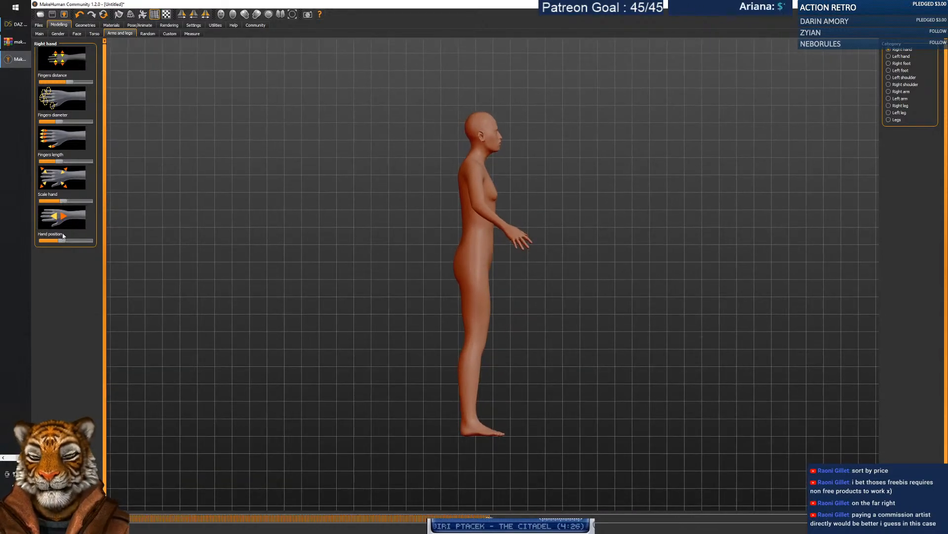
left_click(147, 35)
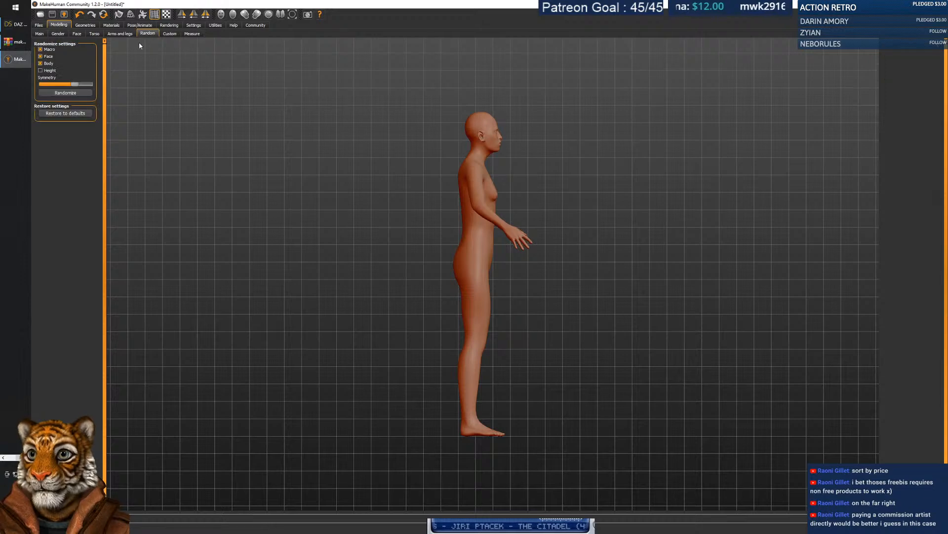
Randomize the figure again, orbit to face it, and go to the Pose/Animate Skeleton page.
left_click(61, 94)
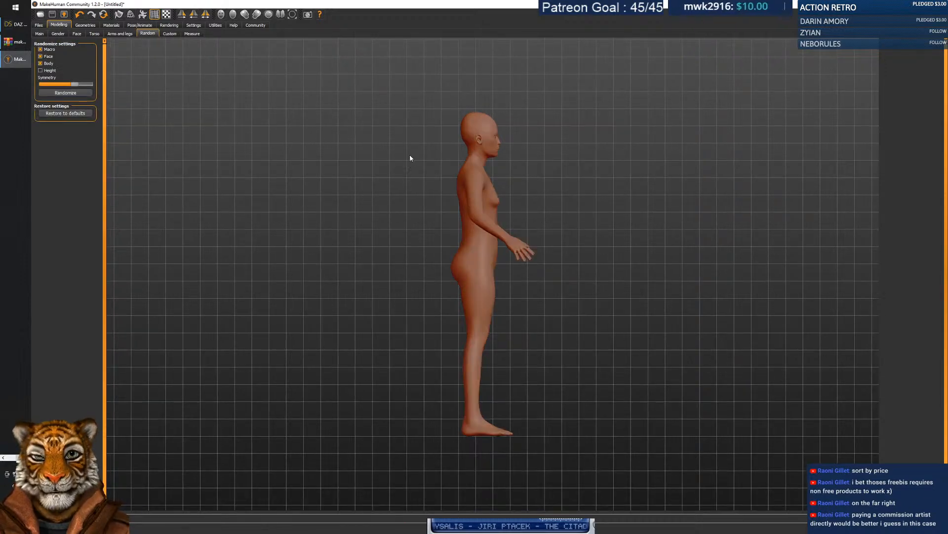
left_click_drag(558, 205, 494, 213)
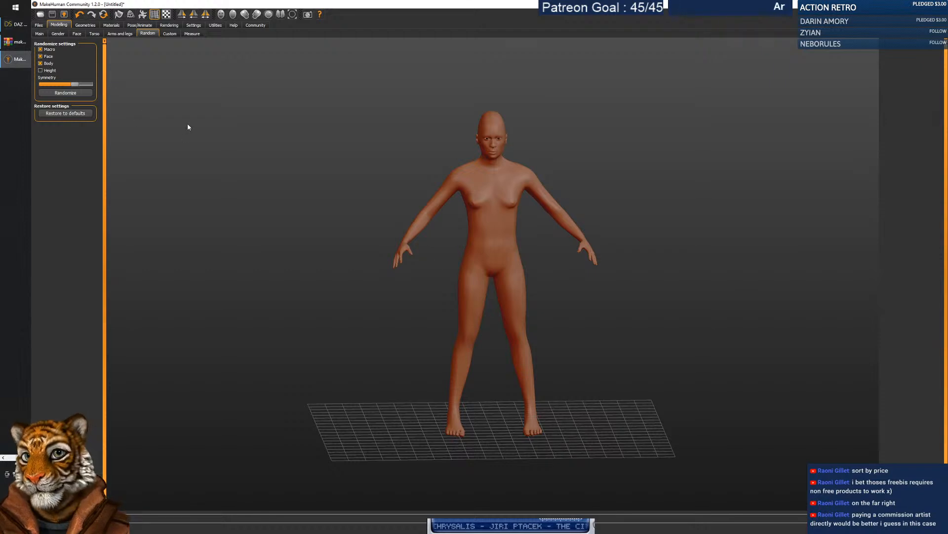
left_click(140, 25)
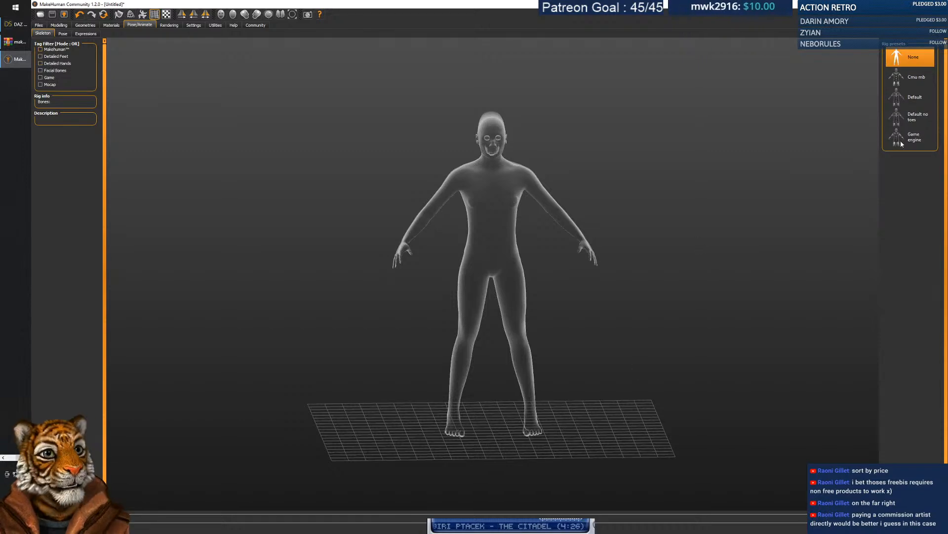
Compare the Cmu mb, Default and Default no toes rigs, settling on the 53-bone Game engine skeleton.
left_click(910, 76)
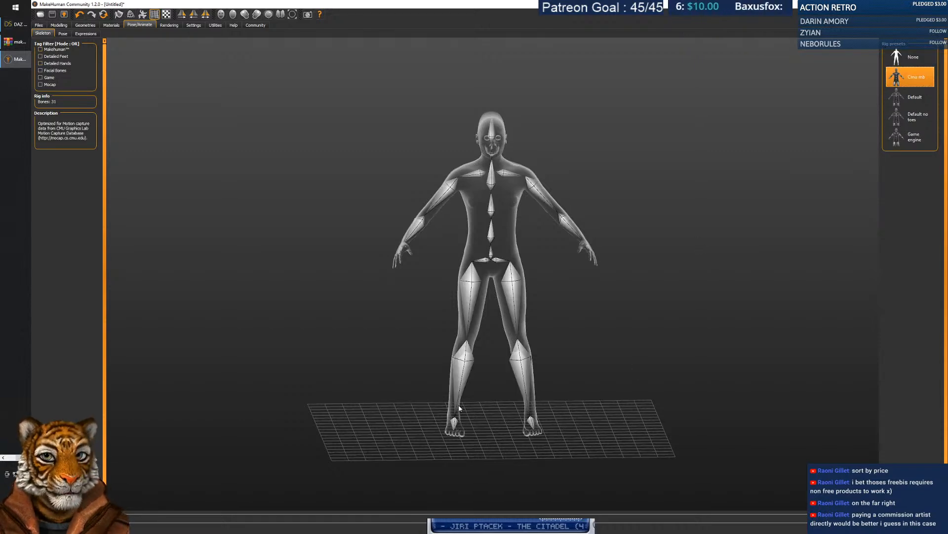
mouse_move(452, 420)
left_mouse_down()
mouse_move(463, 427)
mouse_move(451, 430)
mouse_move(457, 419)
left_mouse_up()
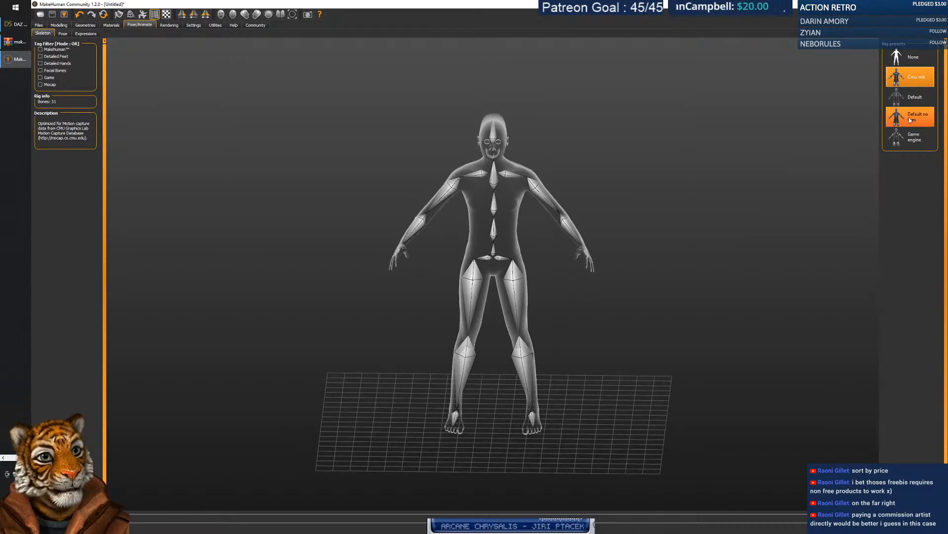
left_click(914, 98)
left_click(914, 119)
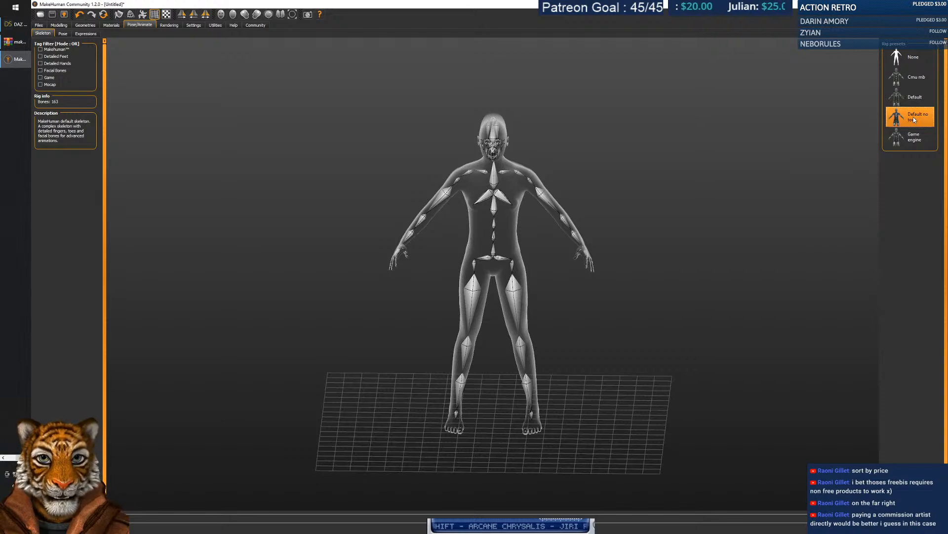
left_click(917, 141)
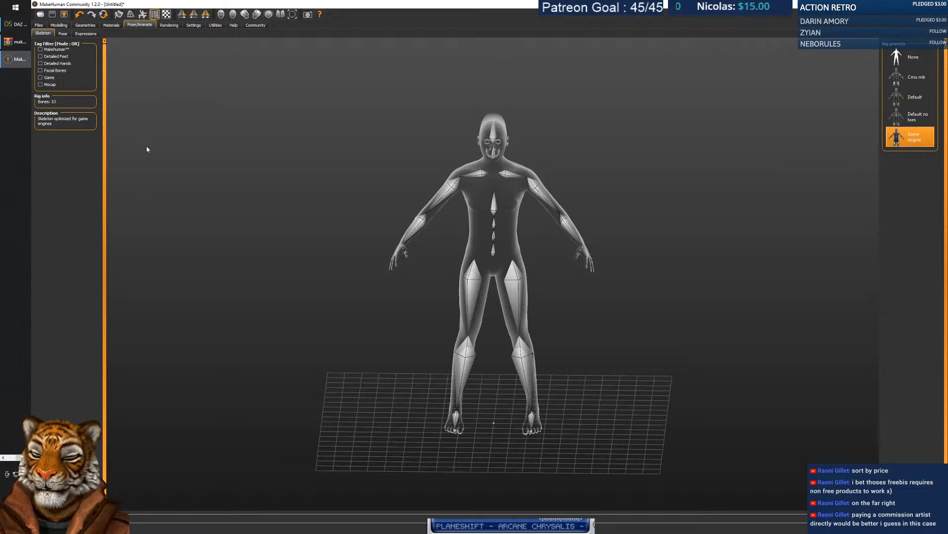
Filter poses to the Makehuman set, try Fight03 and Fight01, and settle on Standing05.
left_click(63, 34)
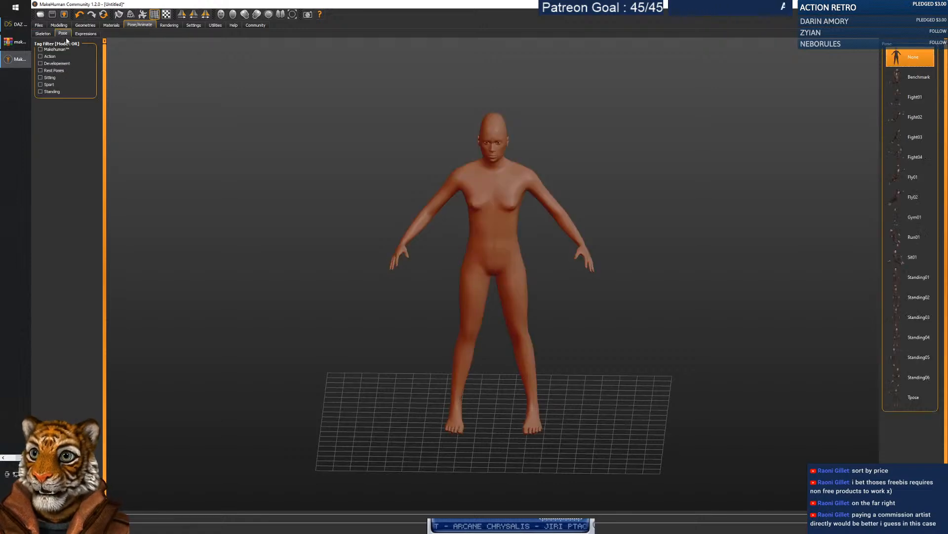
left_click(60, 50)
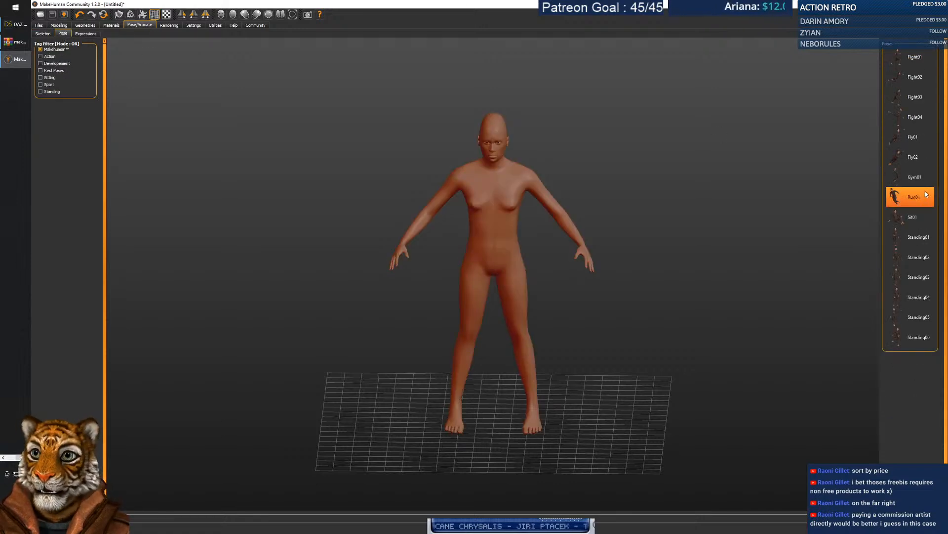
left_click(913, 93)
left_click(915, 60)
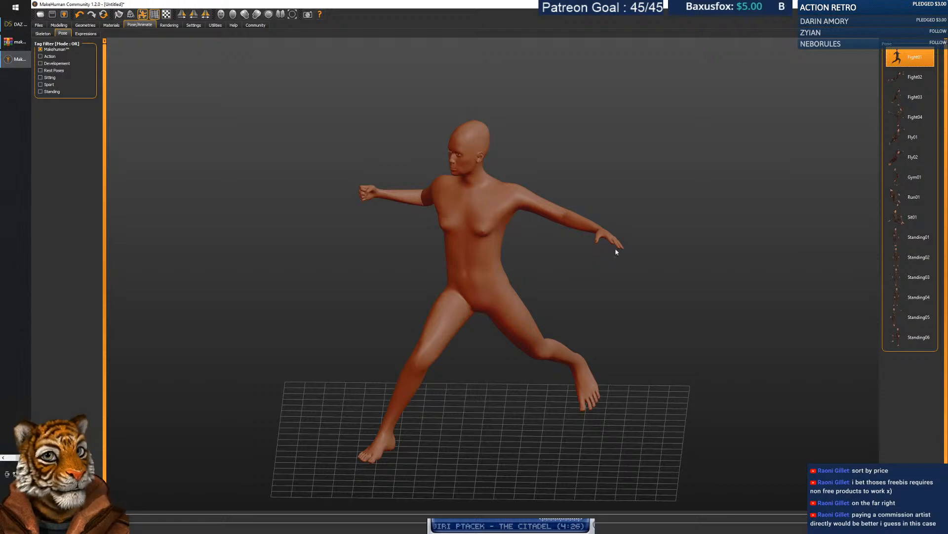
left_click(912, 312)
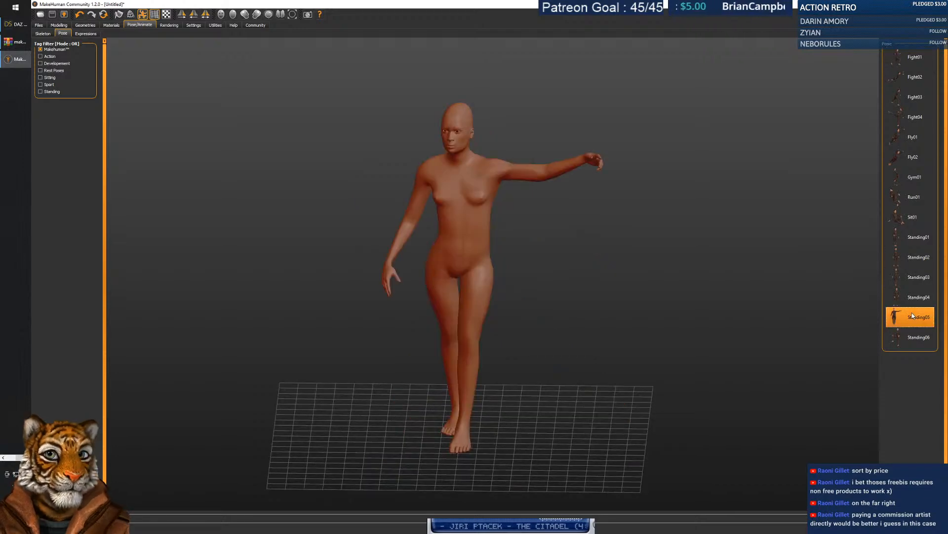
mouse_move(425, 314)
left_mouse_down()
mouse_move(445, 296)
mouse_move(422, 311)
mouse_move(582, 313)
mouse_move(441, 320)
mouse_move(427, 311)
left_mouse_up()
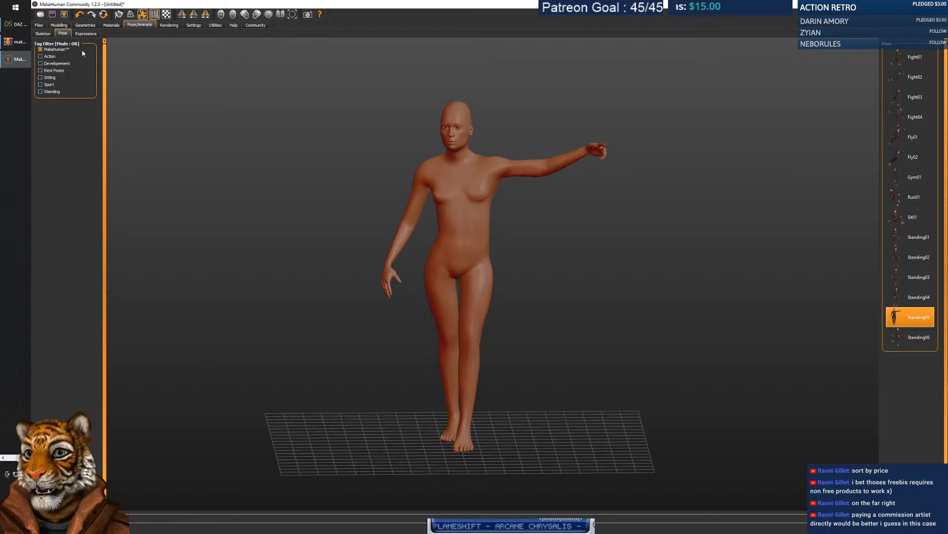
left_click(85, 25)
Return to Modelling > Main and drag the Gender slider fully to female.
left_click(59, 25)
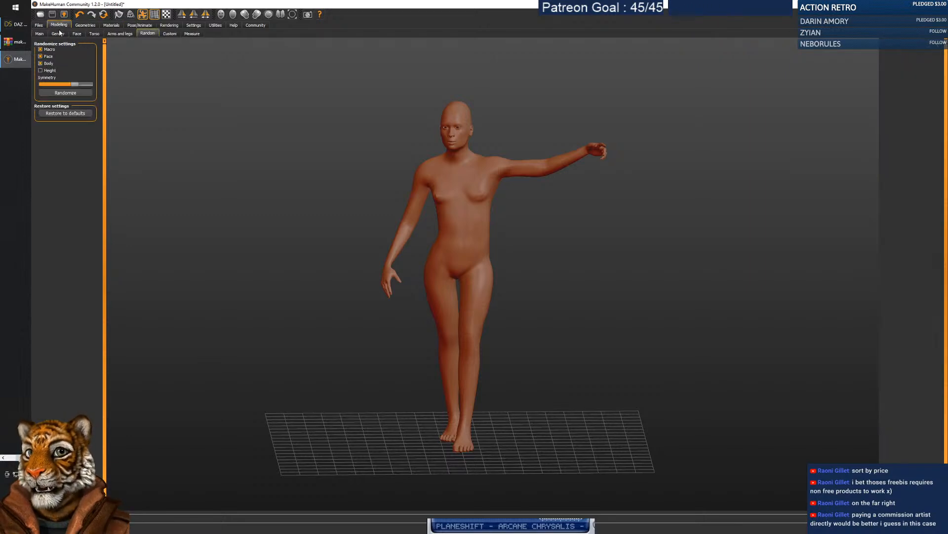
left_click(43, 35)
left_click(58, 35)
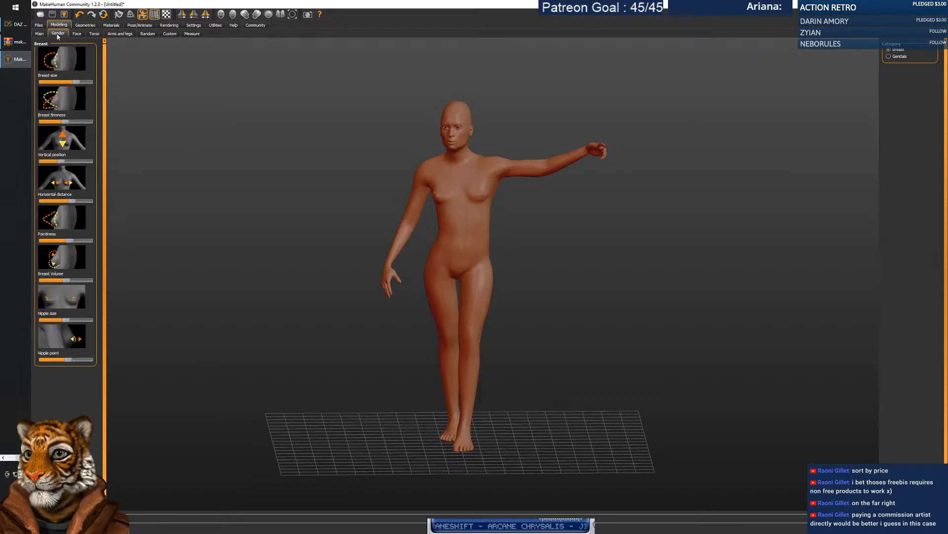
left_click(140, 35)
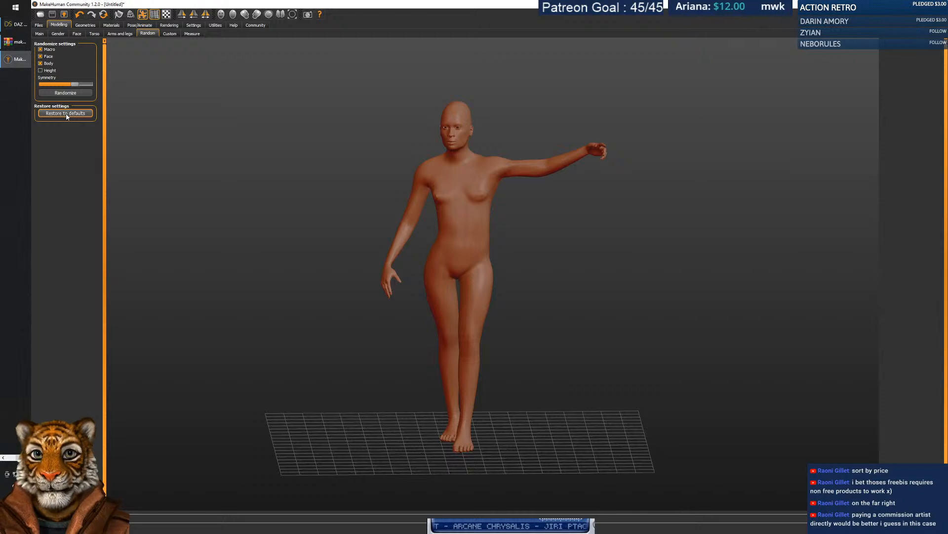
left_click(58, 33)
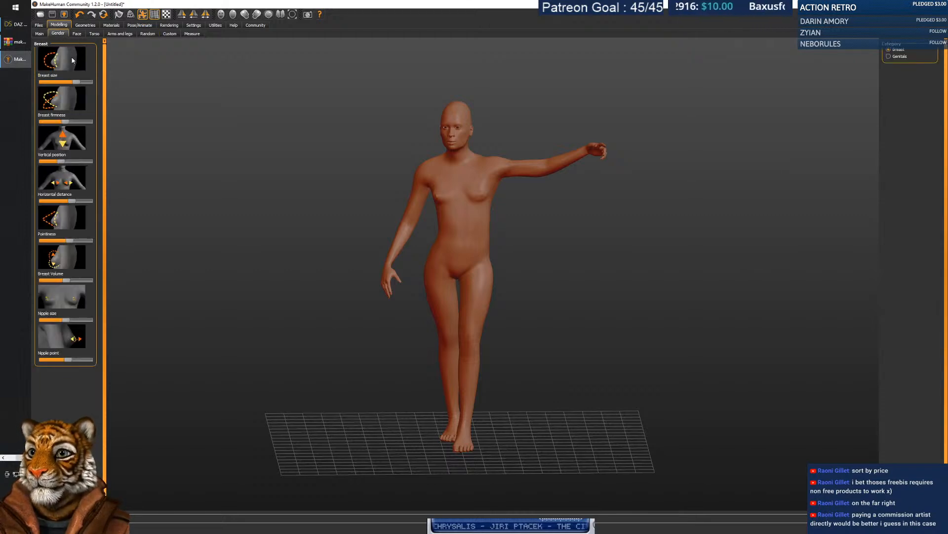
left_click(40, 33)
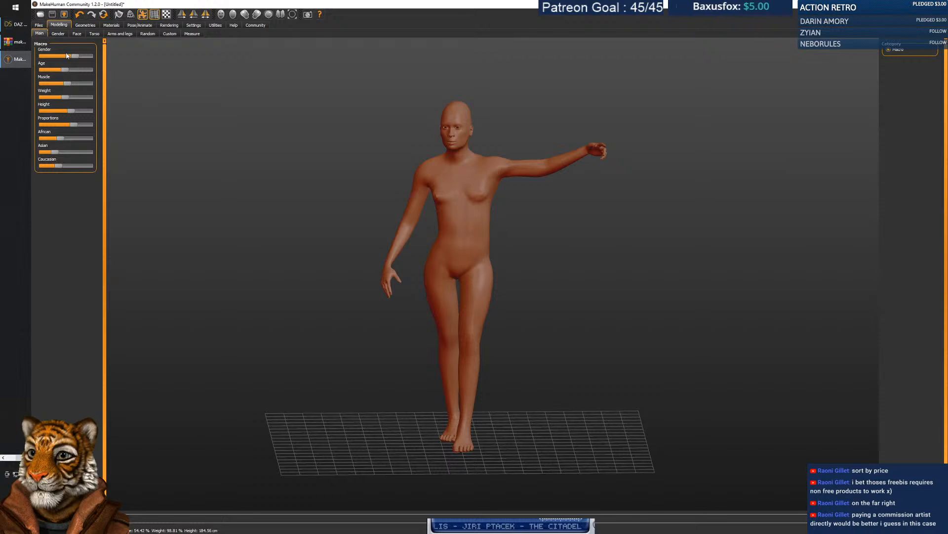
left_click_drag(75, 55, 39, 59)
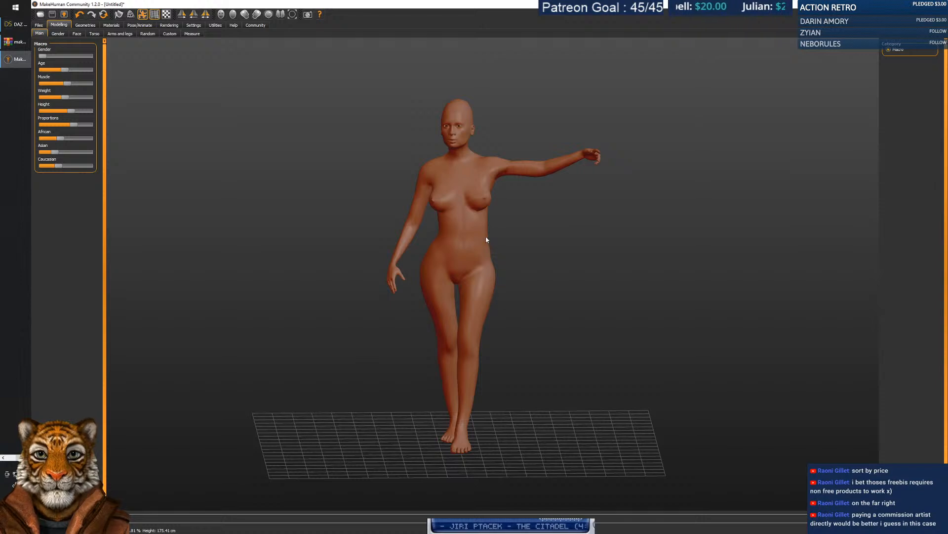
Lower Age to its minimum, turning the figure into a baby, then quit MakeHuman.
left_click(63, 70)
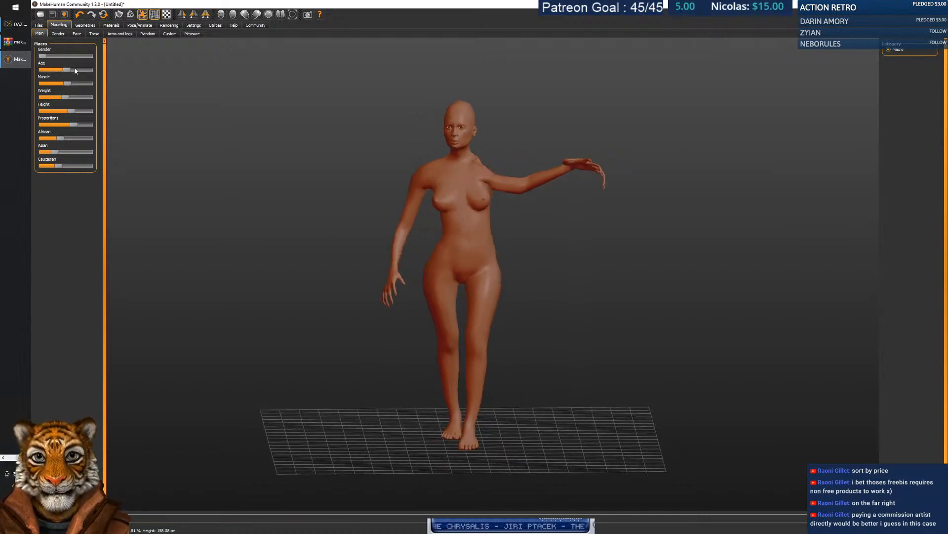
left_click(76, 71)
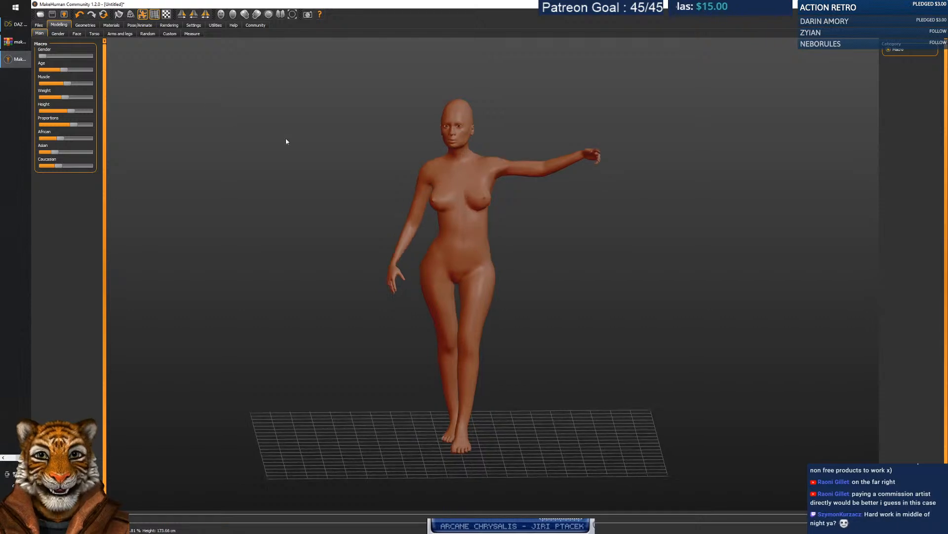
left_click(73, 71)
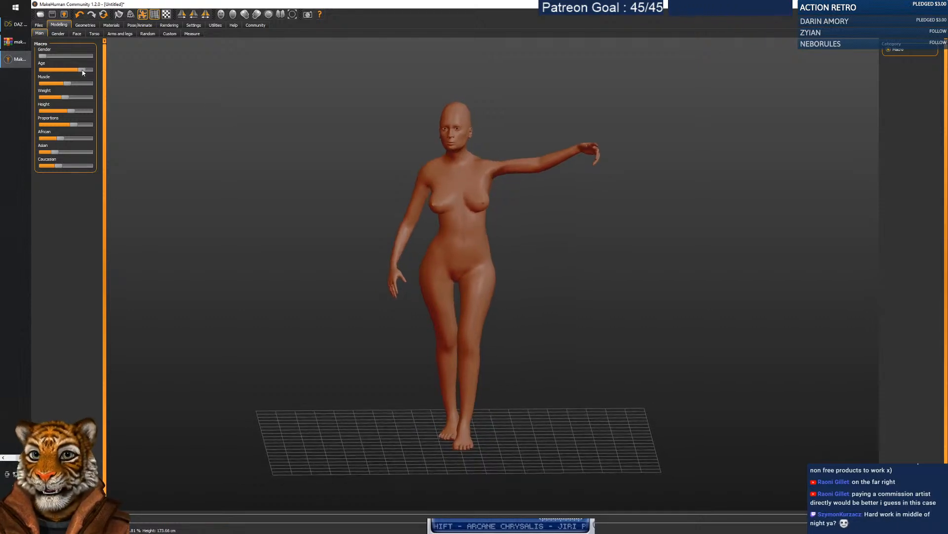
left_click(61, 70)
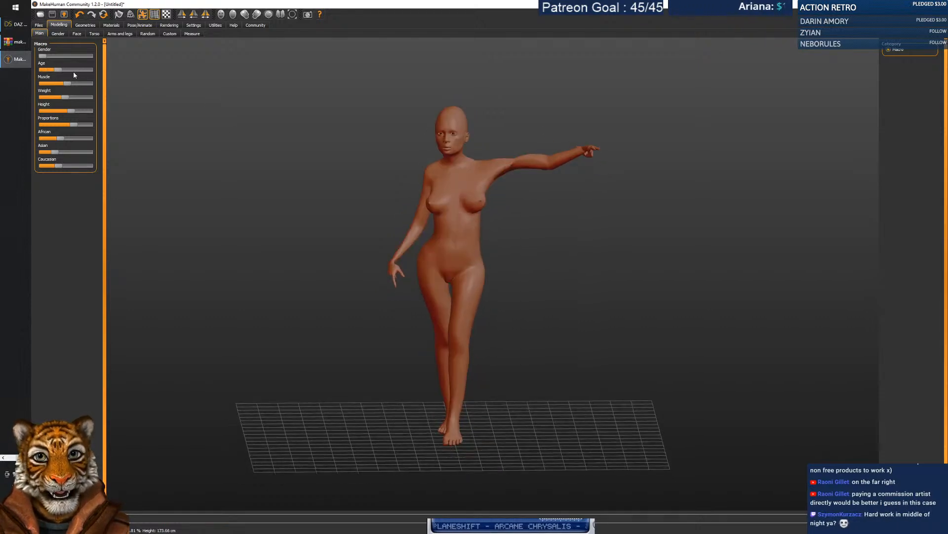
left_click_drag(59, 76, 33, 77)
mouse_move(532, 260)
left_mouse_down()
mouse_move(572, 243)
mouse_move(577, 269)
mouse_move(519, 277)
mouse_move(440, 256)
mouse_move(520, 254)
mouse_move(651, 273)
mouse_move(557, 290)
mouse_move(534, 273)
mouse_move(544, 268)
left_mouse_up()
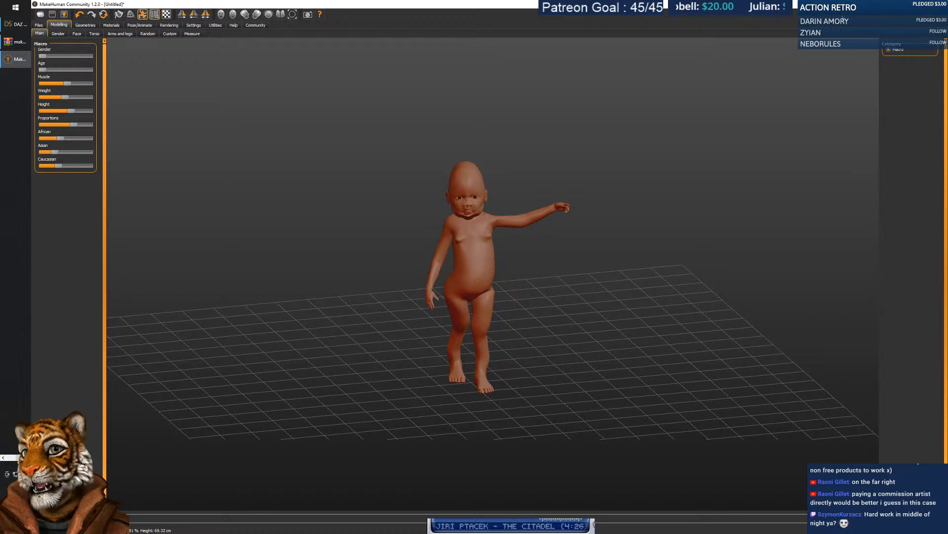
left_click(937, 4)
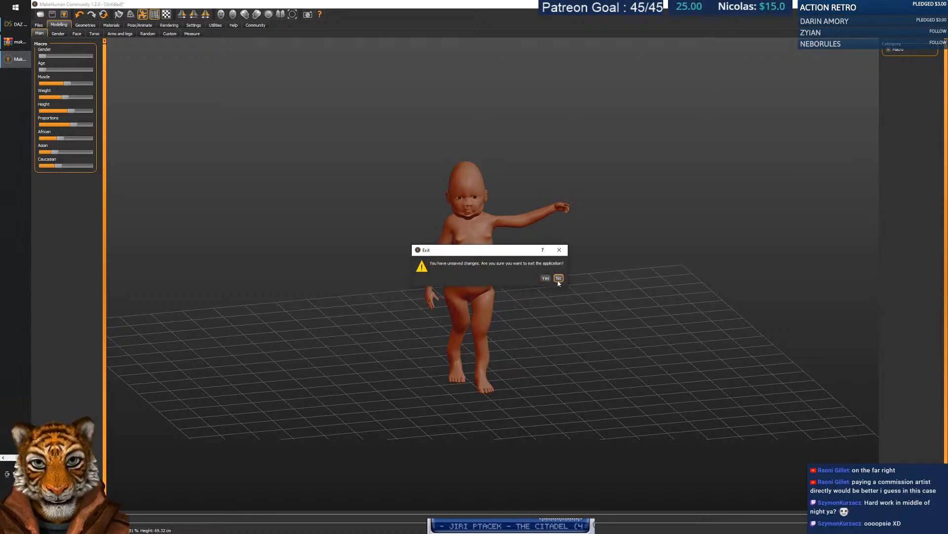
Cancel MakeHuman's exit, straighten the DAZ Studio figure's upper body via the abdomen, then return to Chrome.
left_click(558, 278)
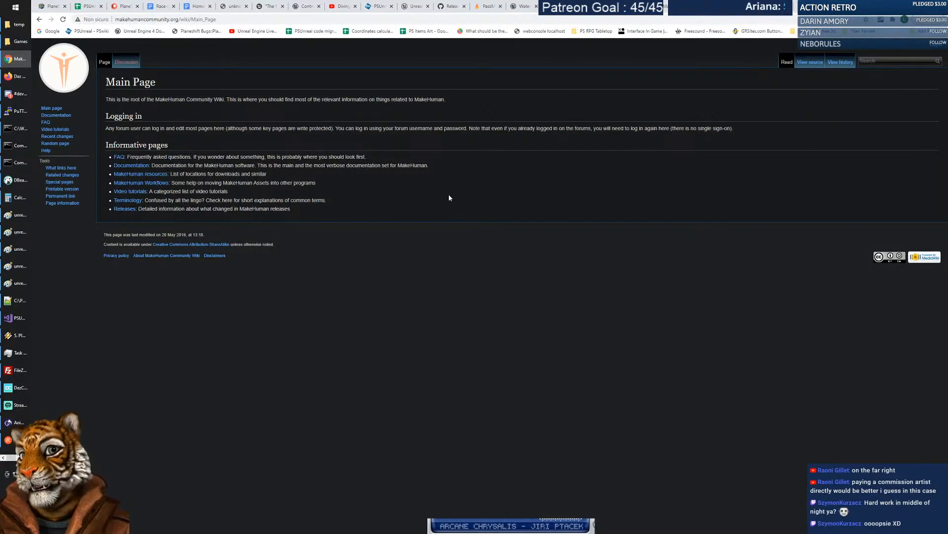
key("alt+Tab")
key("Tab")
key("Tab")
key("Tab")
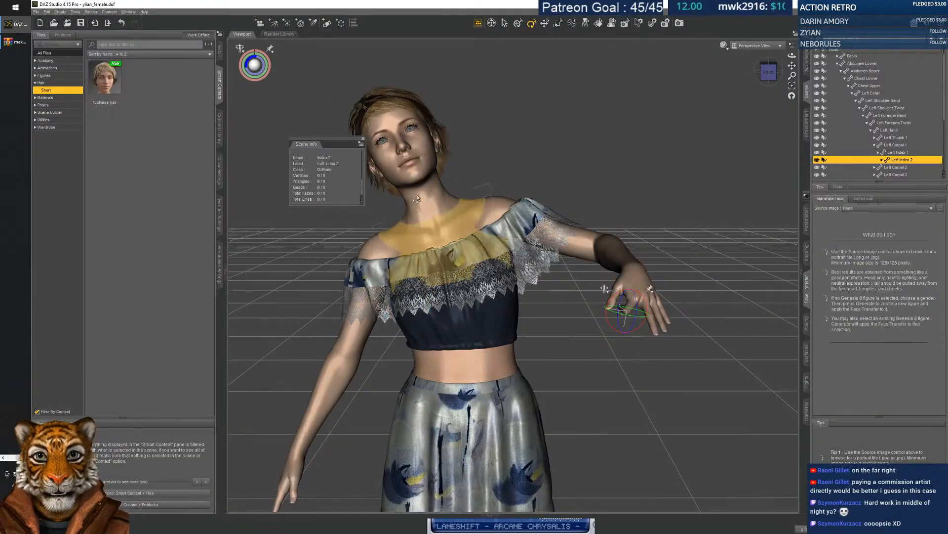
left_click_drag(515, 361, 330, 279)
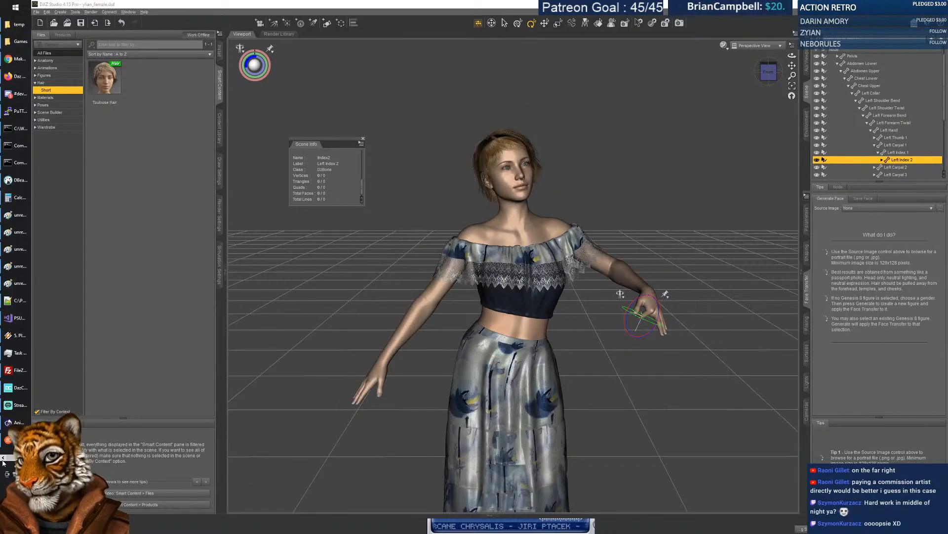
left_click(10, 59)
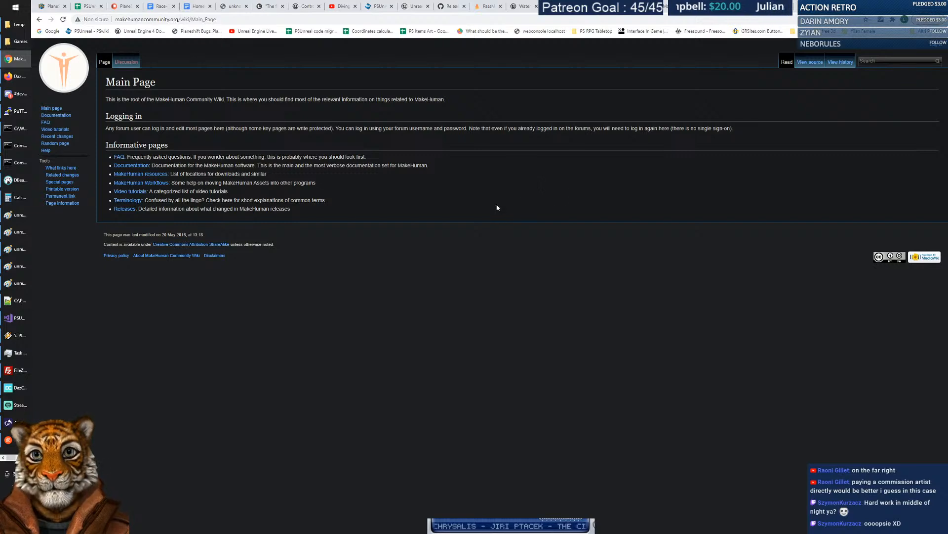
On posersoftware.com, follow the 'Download Poser 12 HERE' banner to the Poser 12.0.500 downloads page.
left_click(820, 7)
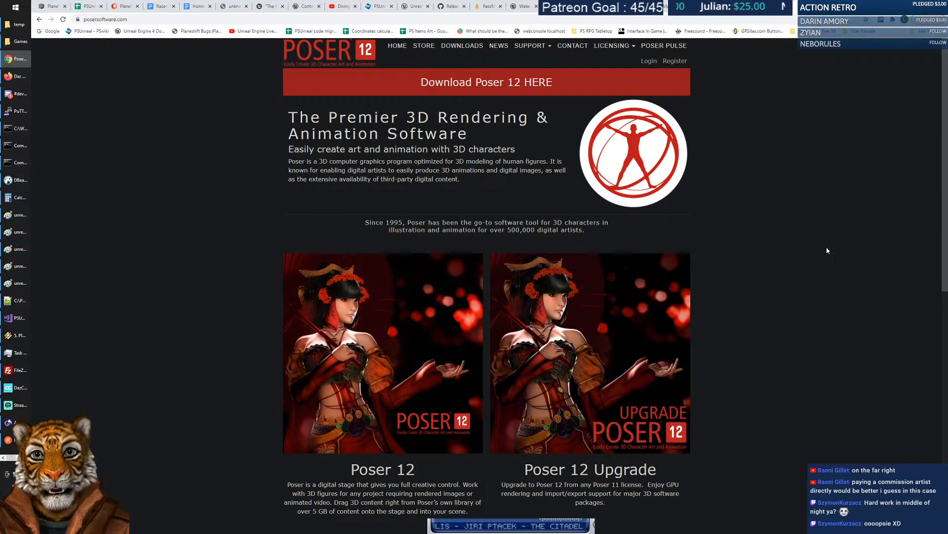
scroll(801, 274, "down", 3)
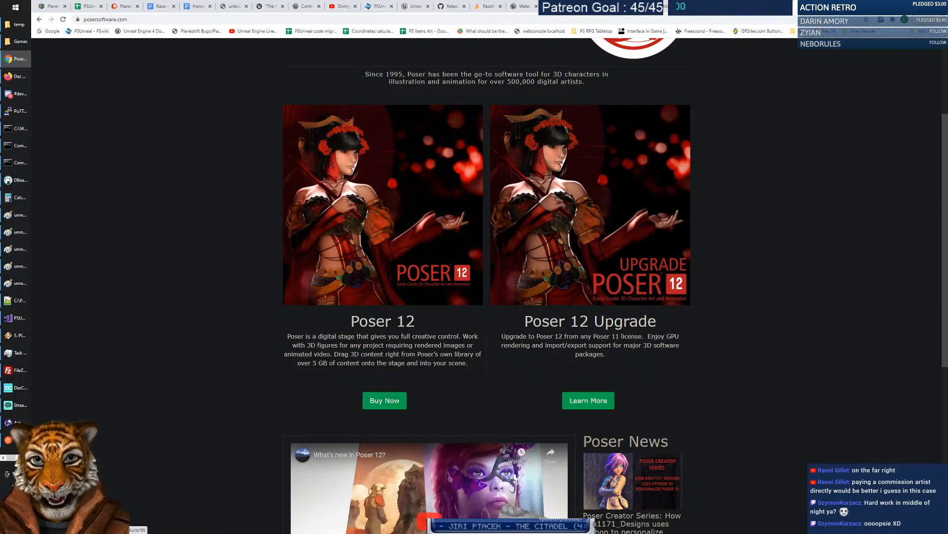
scroll(747, 352, "up", 3)
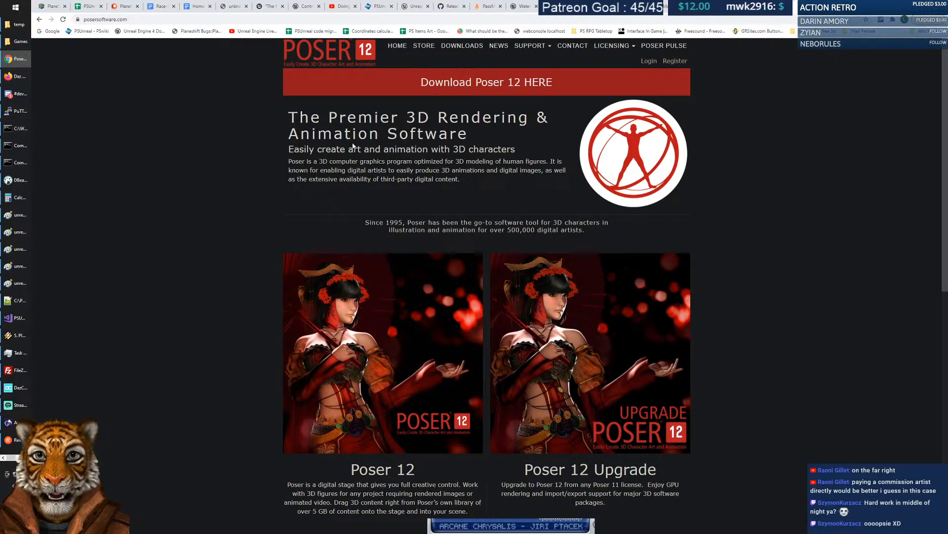
left_click(494, 88)
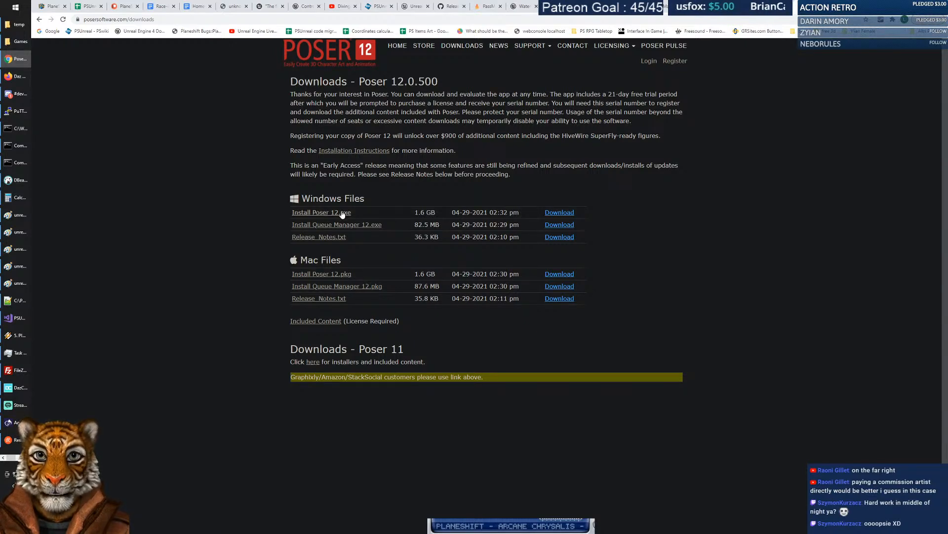
Download the 1.6 GB Install Poser 12.exe Windows installer and save it to the temp folder.
left_click_drag(413, 212, 439, 214)
left_click(714, 222)
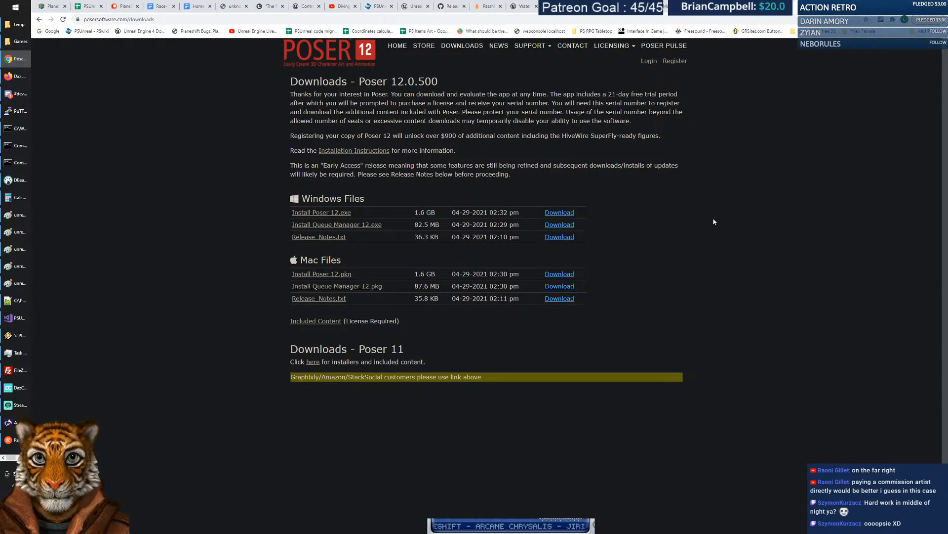
left_click(555, 216)
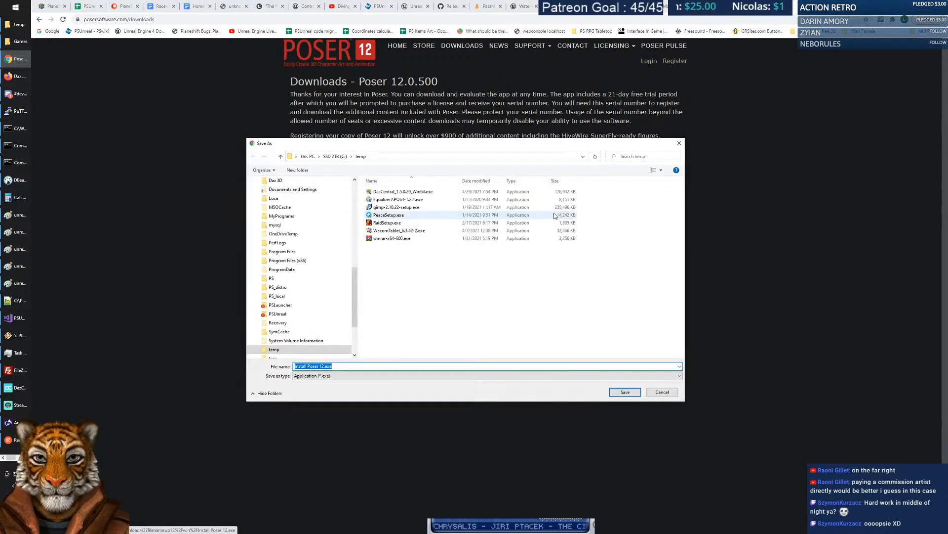
left_click(620, 393)
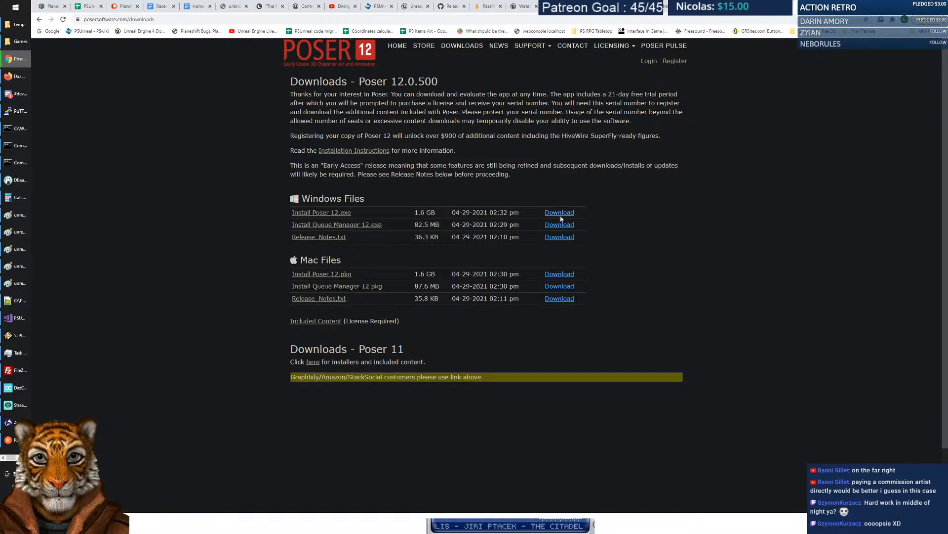
left_click_drag(290, 94, 385, 95)
left_click(386, 95)
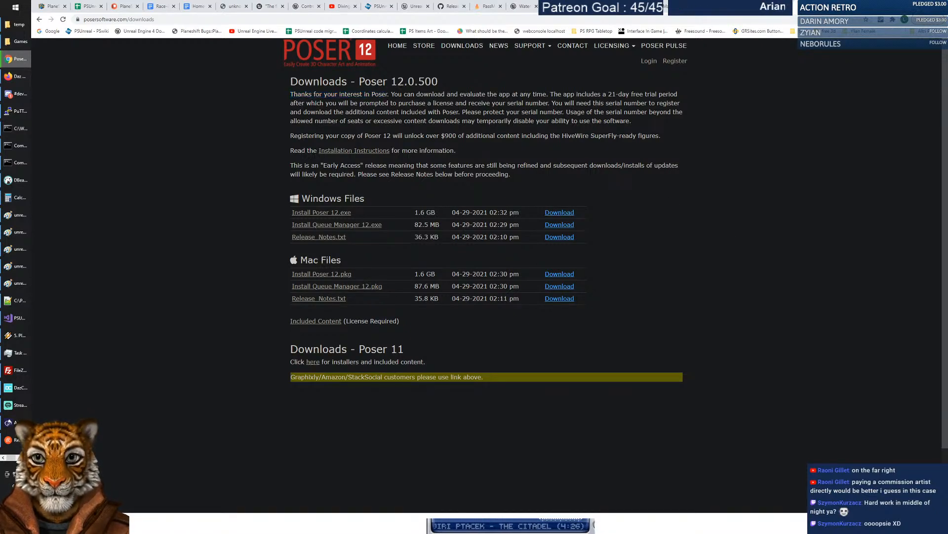
left_click(613, 46)
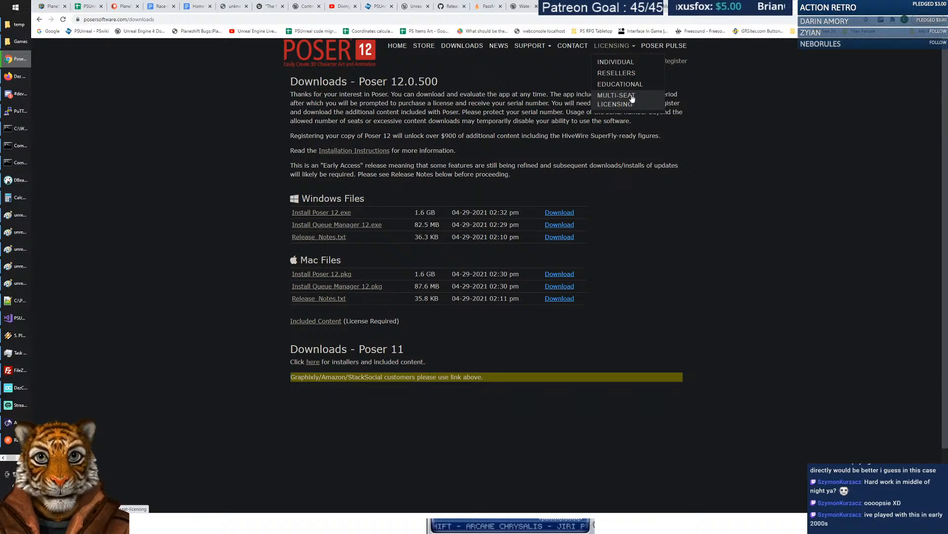
left_click(627, 62)
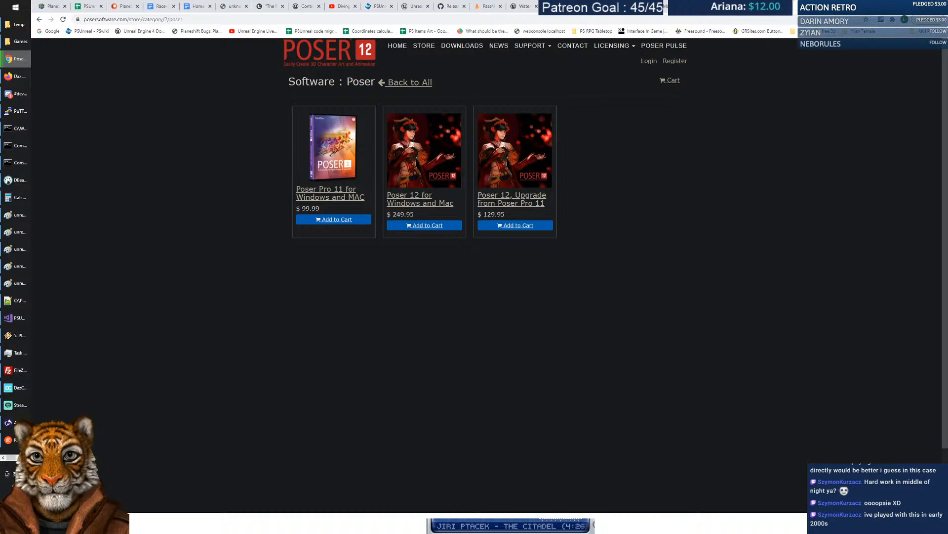
left_click_drag(392, 214, 424, 214)
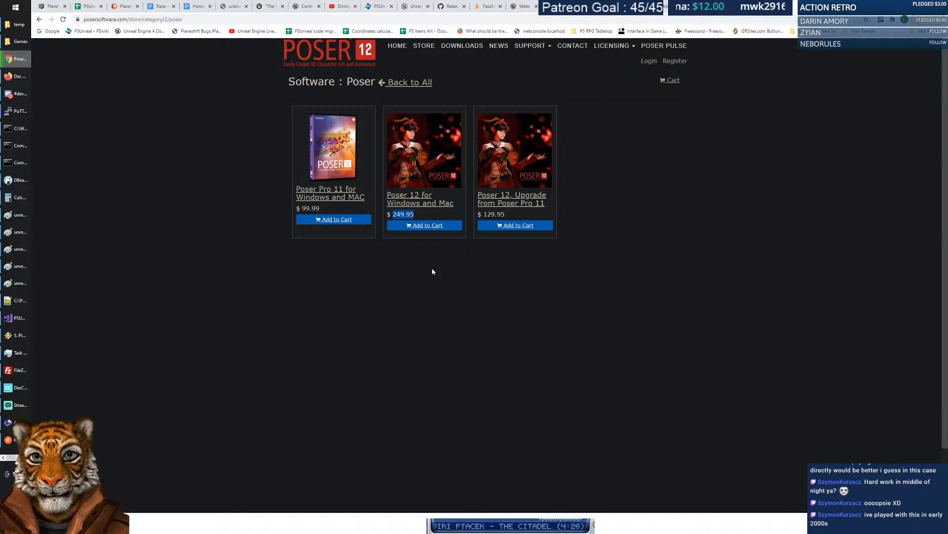
left_click(415, 271)
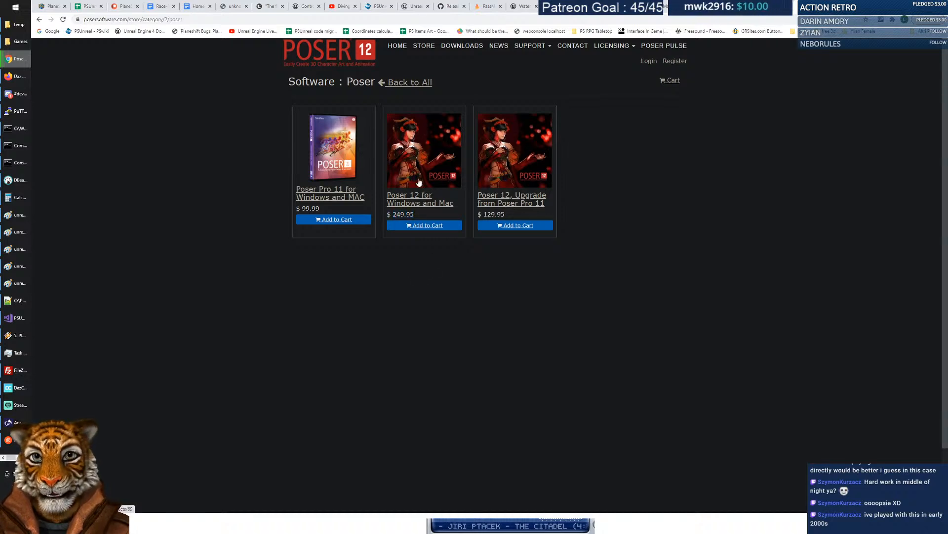
left_click(414, 199)
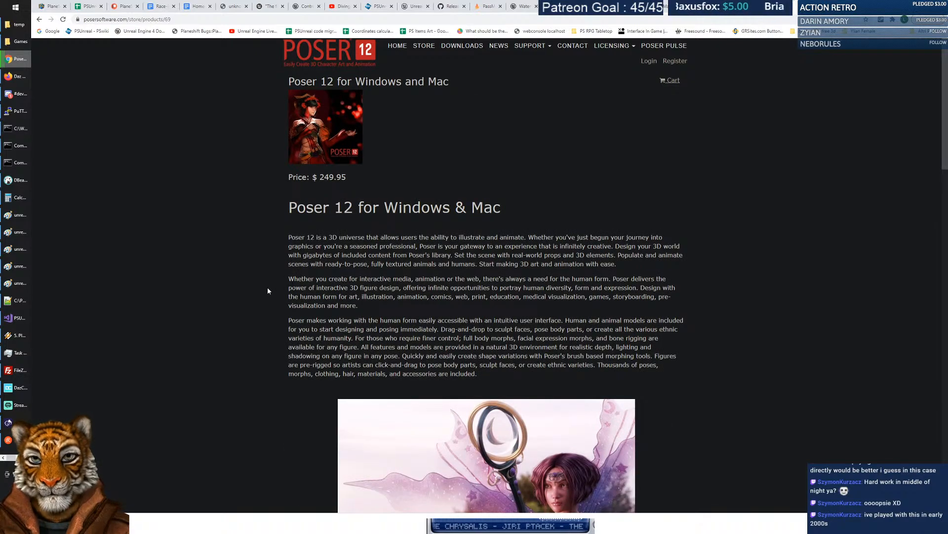
scroll(268, 289, "down", 2)
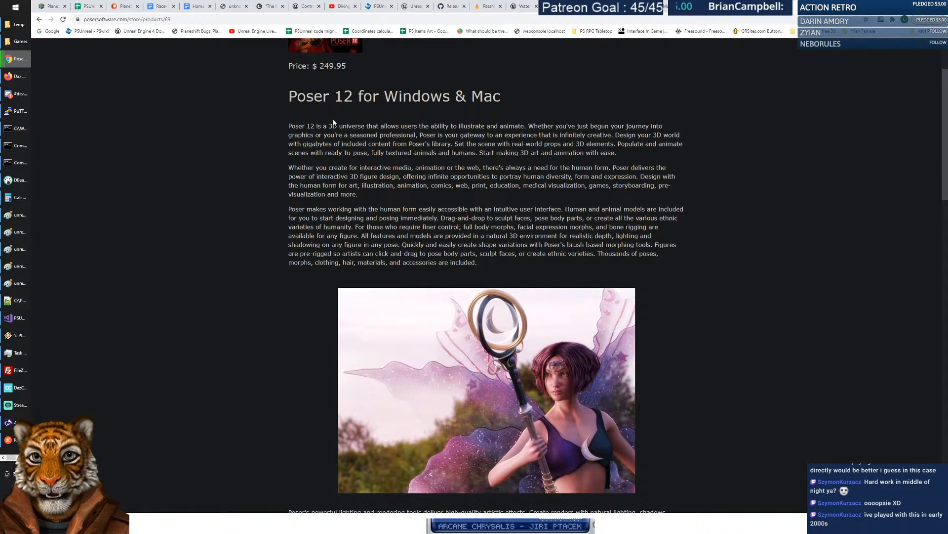
scroll(335, 115, "up", 2)
left_click_drag(311, 177, 352, 179)
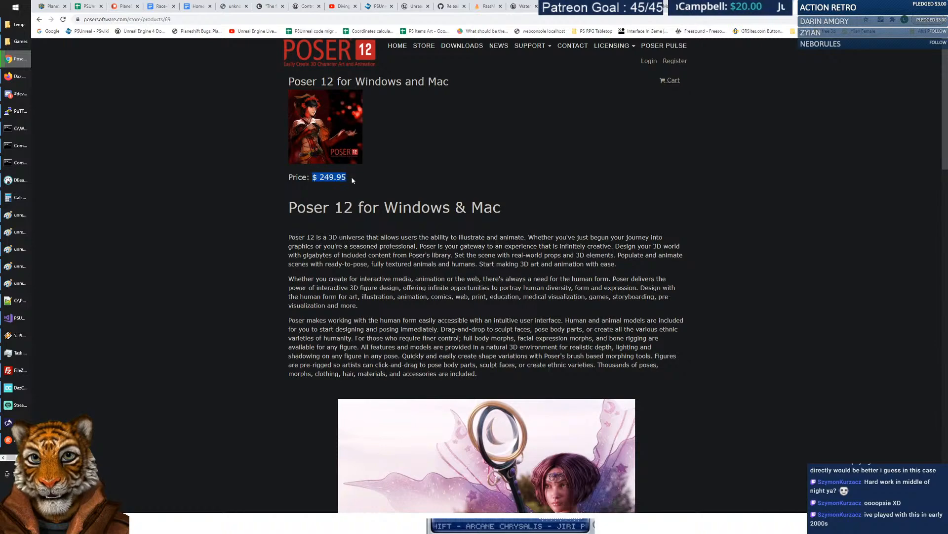
left_click(275, 279)
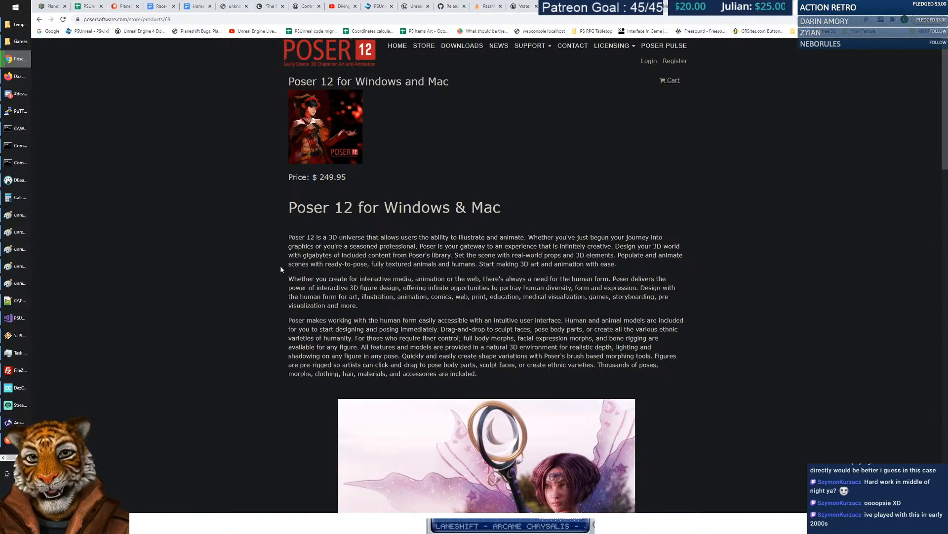
scroll(270, 279, "down", 3)
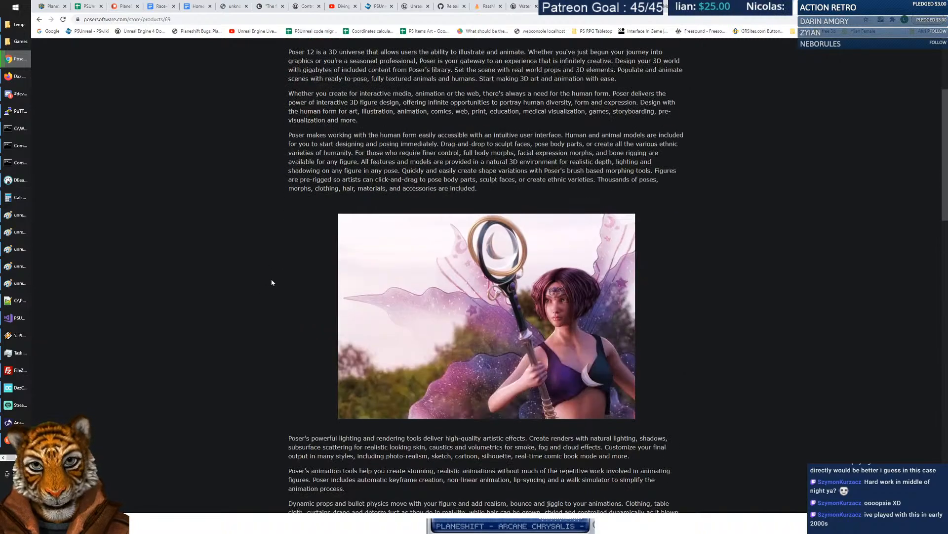
scroll(274, 260, "down", 4)
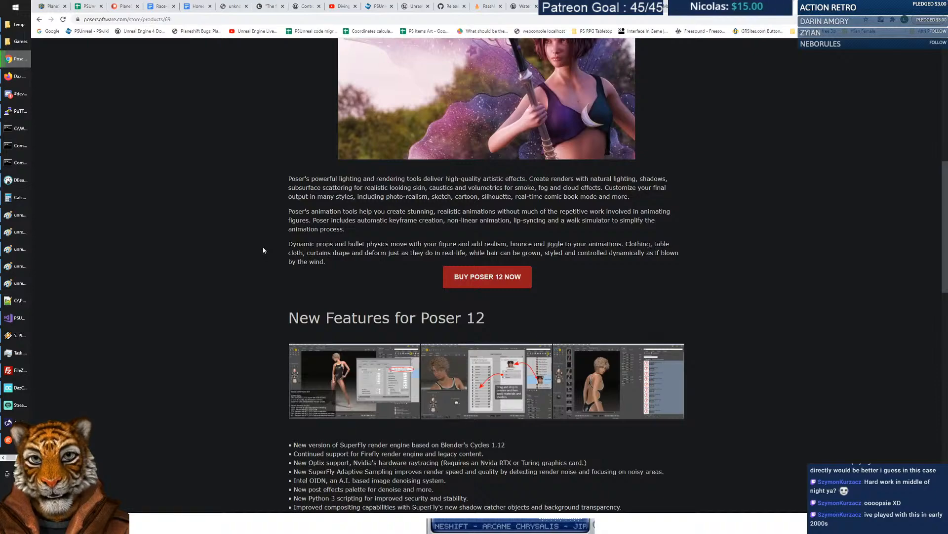
scroll(264, 224, "down", 3)
scroll(266, 237, "down", 2)
scroll(267, 239, "down", 7)
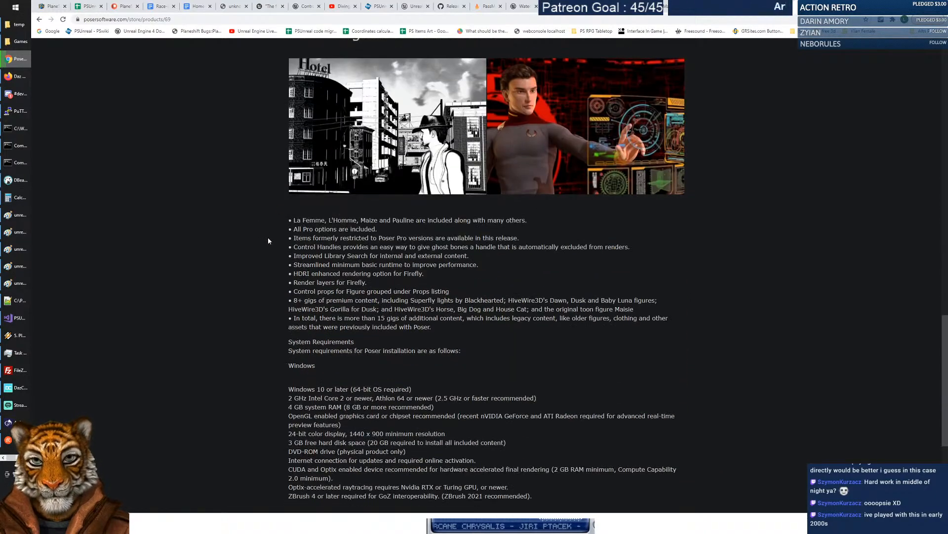
scroll(267, 239, "down", 2)
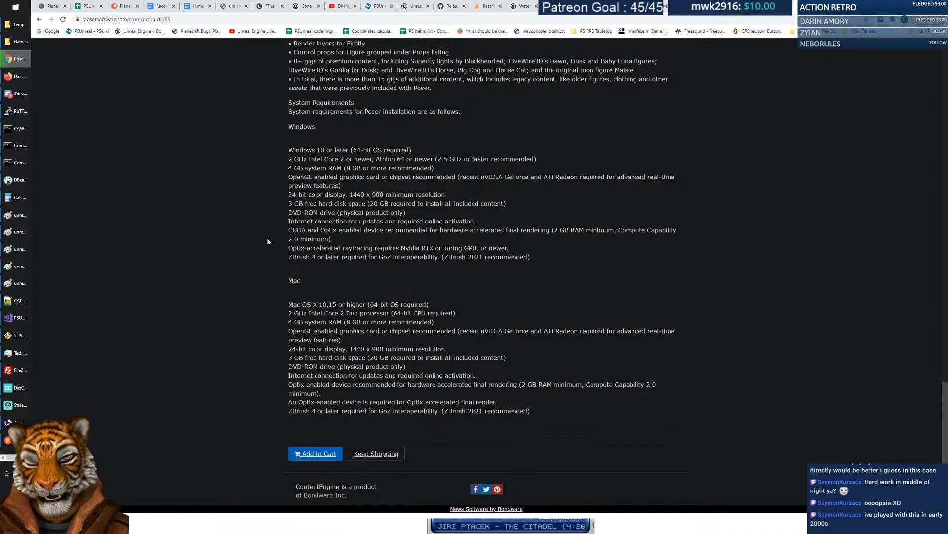
scroll(267, 241, "up", 10)
scroll(255, 301, "up", 12)
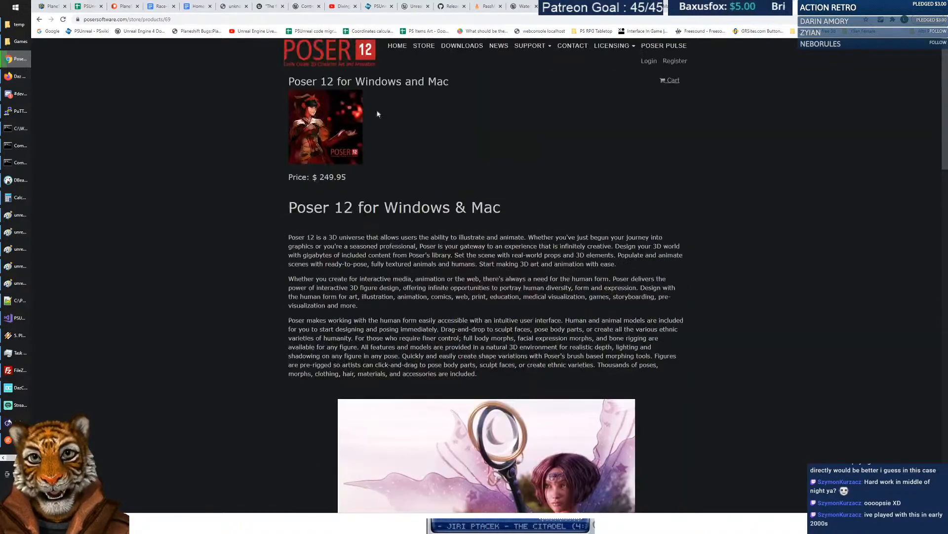
left_click_drag(320, 187, 374, 184)
left_click(366, 173)
left_click(617, 47)
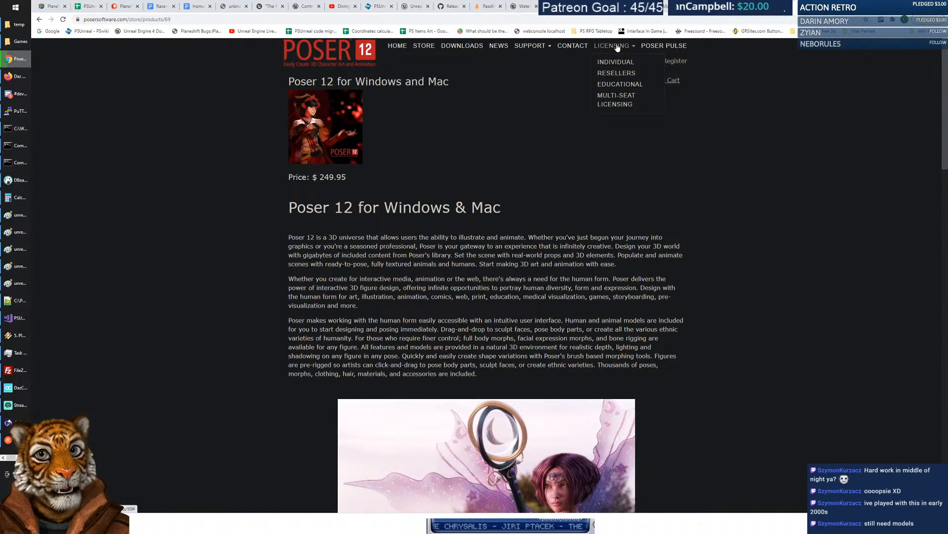
left_click(614, 46)
left_click(612, 65)
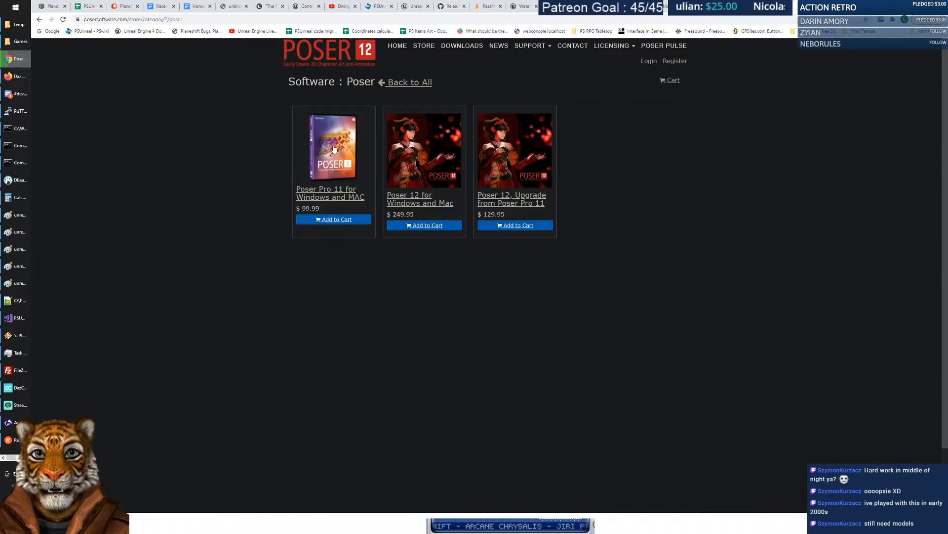
left_click(420, 197)
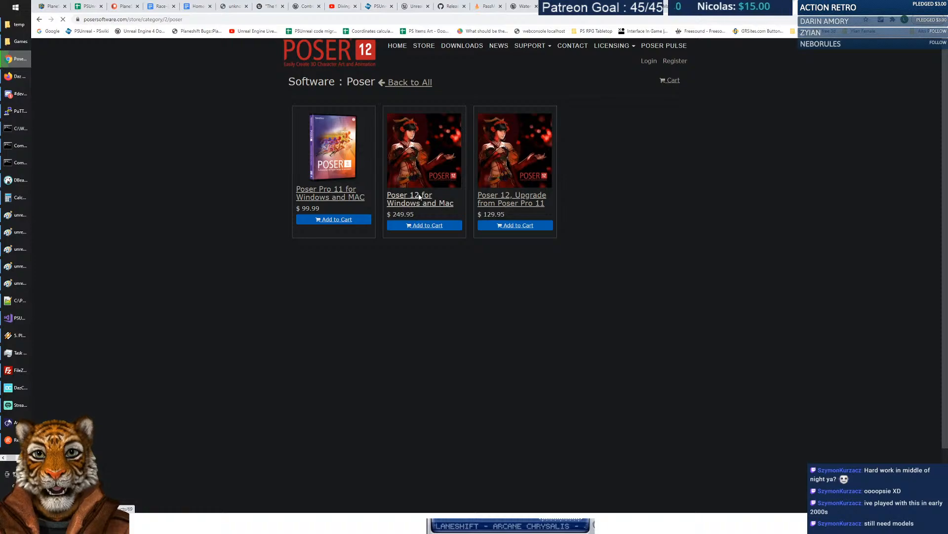
scroll(652, 206, "down", 10)
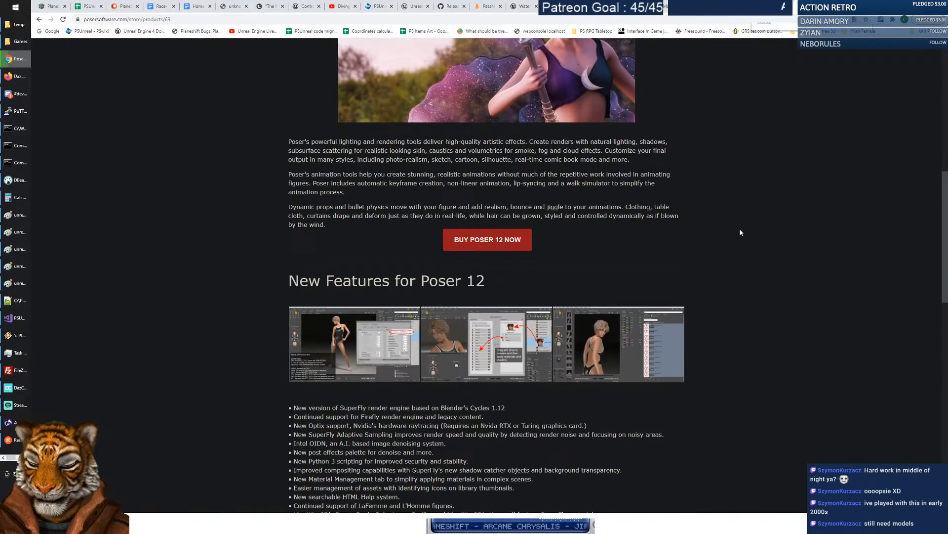
key("ctrl+f")
type("cente")
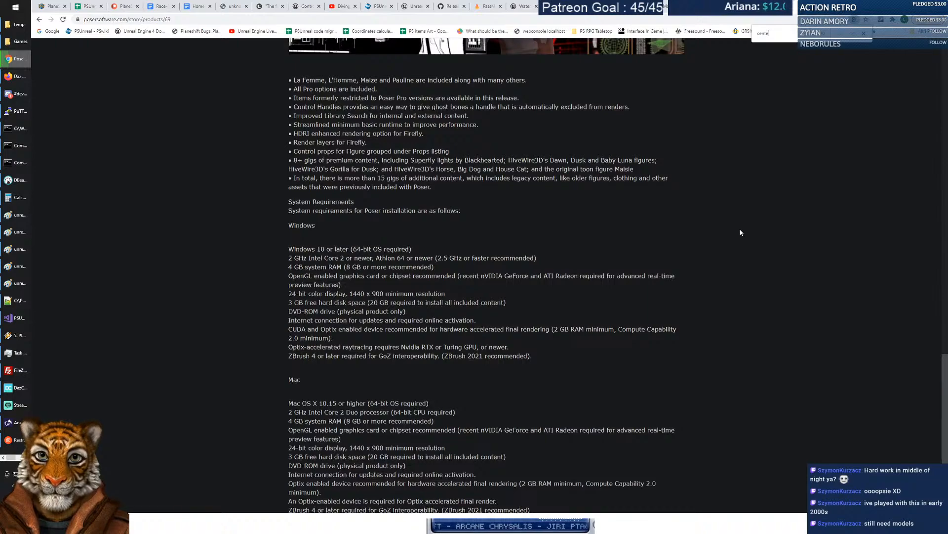
type("license")
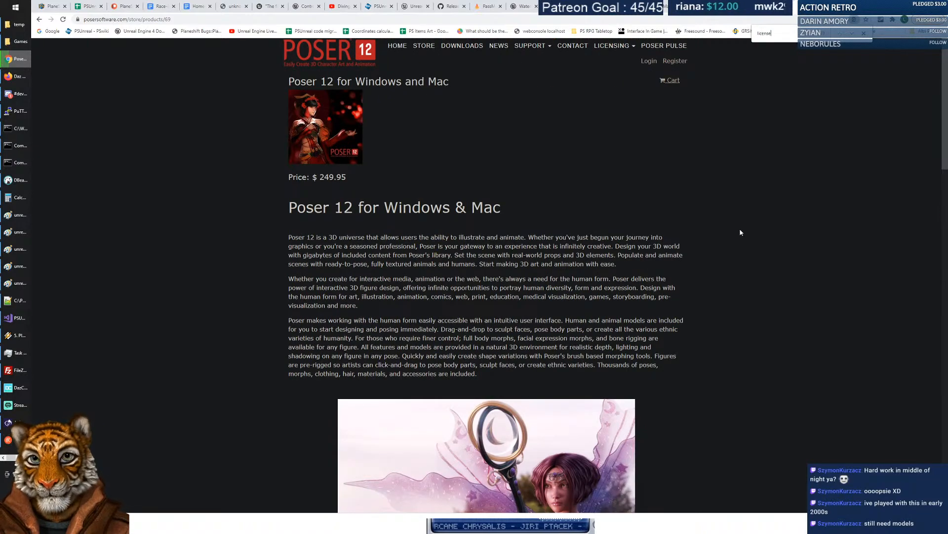
key("Escape")
scroll(748, 242, "down", 15)
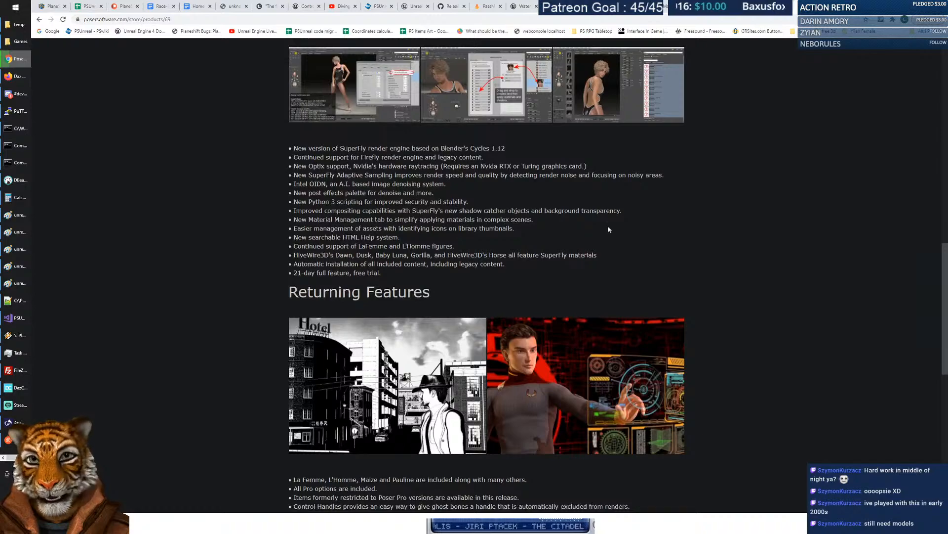
scroll(761, 247, "down", 10)
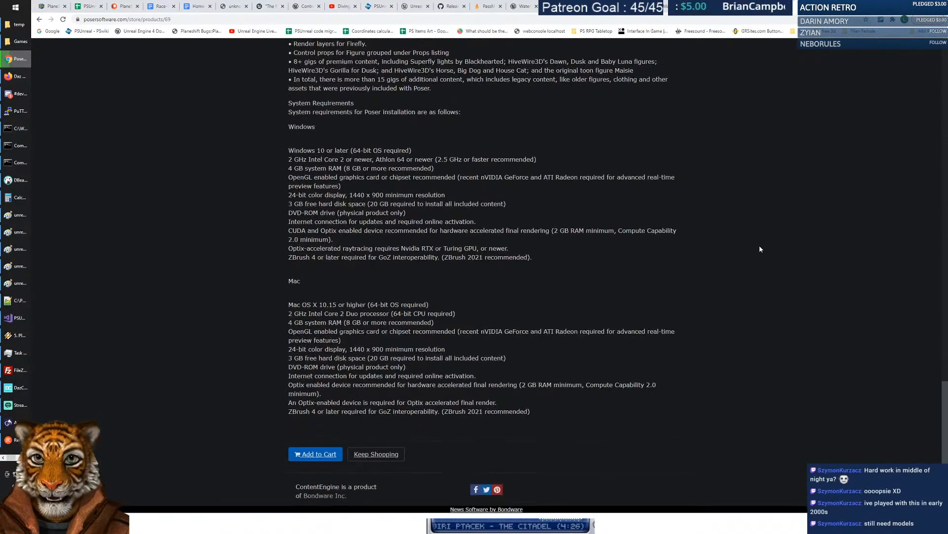
scroll(760, 249, "up", 20)
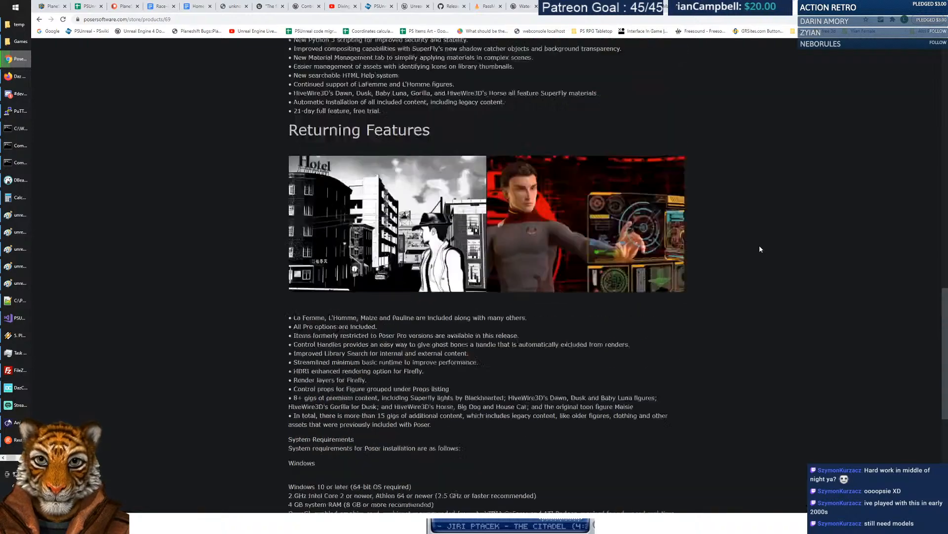
scroll(760, 248, "up", 4)
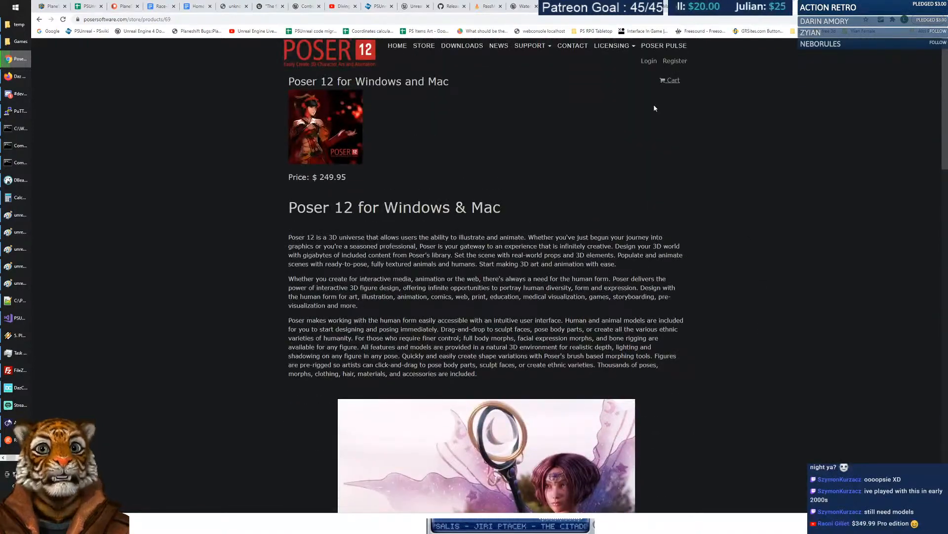
left_click(623, 47)
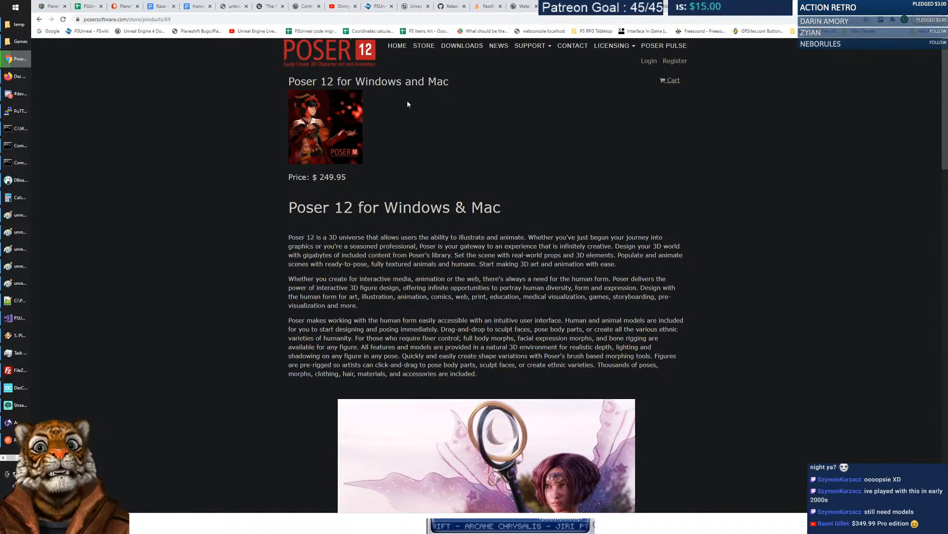
Search Google for 'poser 12 license of content' and scroll through the results.
left_click(49, 31)
type("poser 12 ")
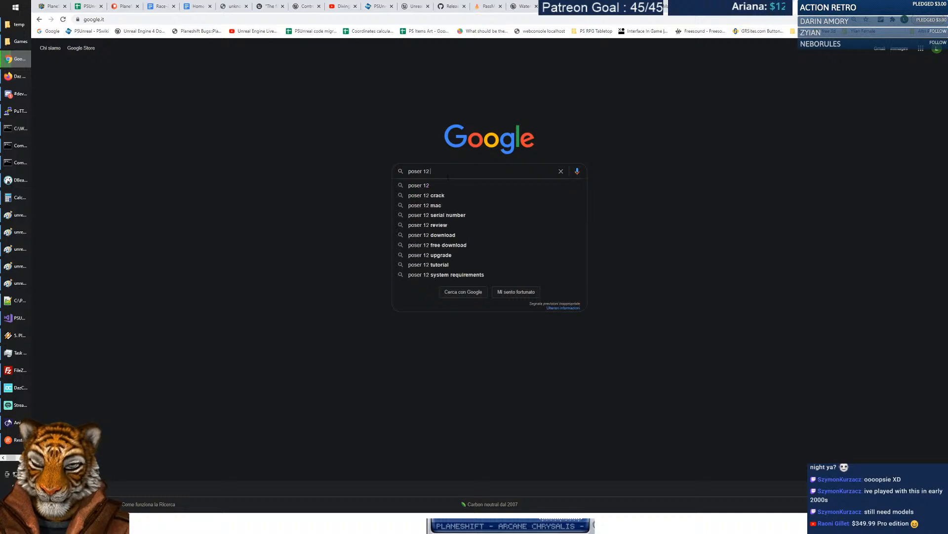
type("license of content")
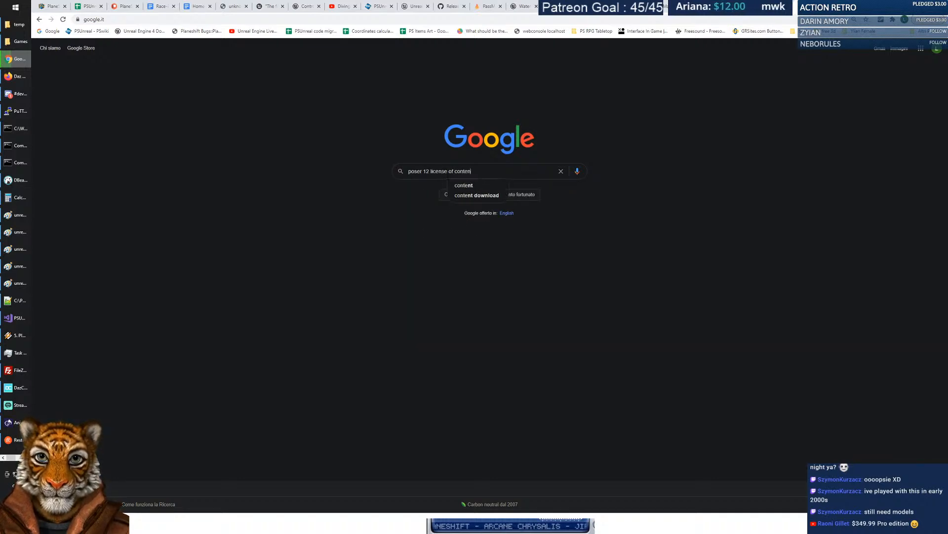
key("Return")
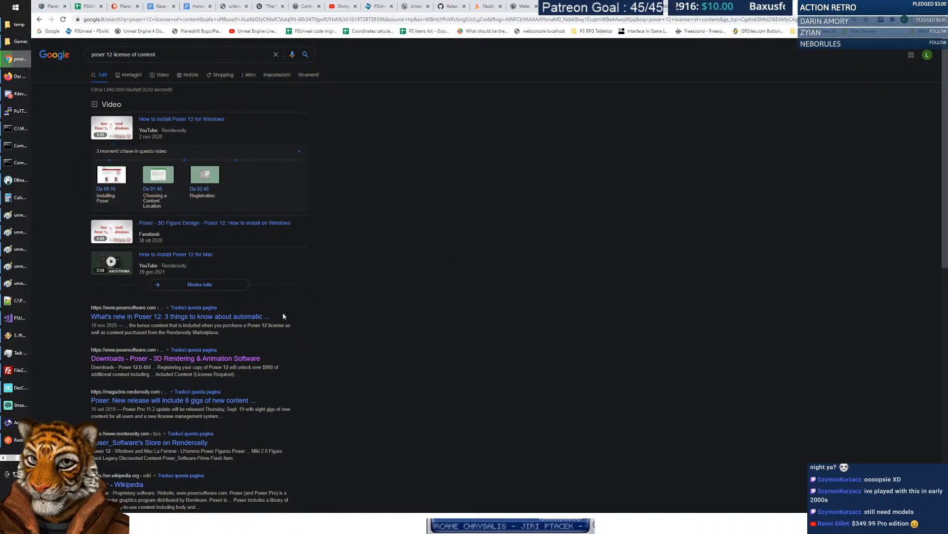
scroll(411, 312, "down", 1)
scroll(411, 312, "down", 3)
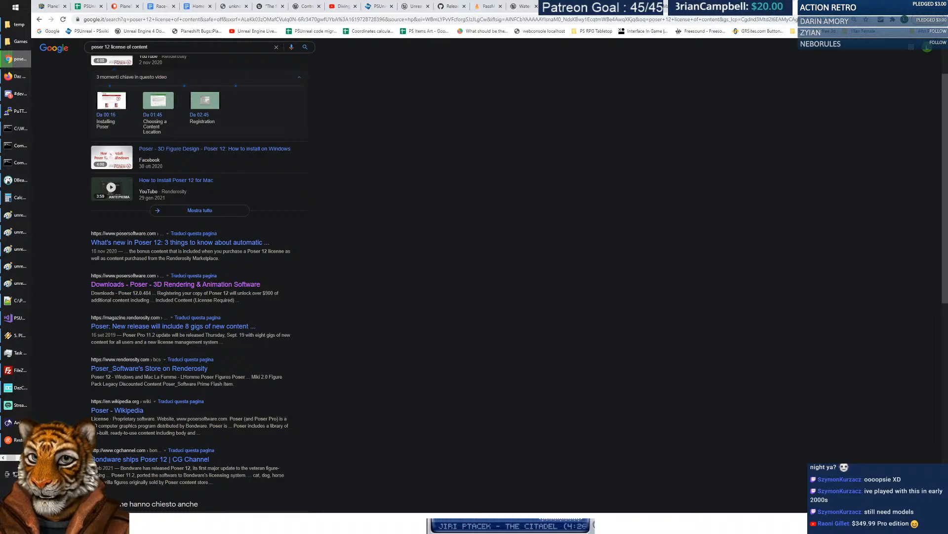
Open the 'Downloads - Poser' result and read its registration, 21-day trial and serial number terms.
left_click(181, 285)
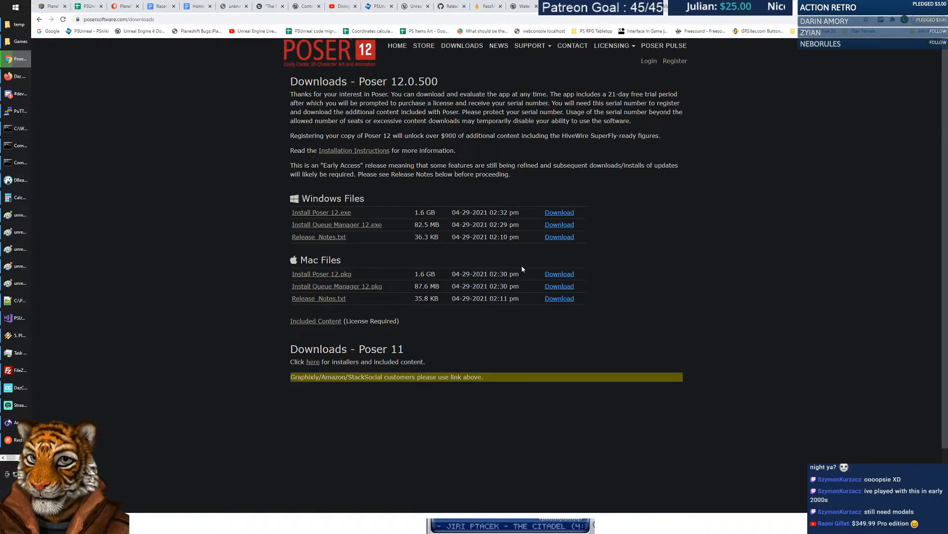
left_click_drag(291, 136, 668, 132)
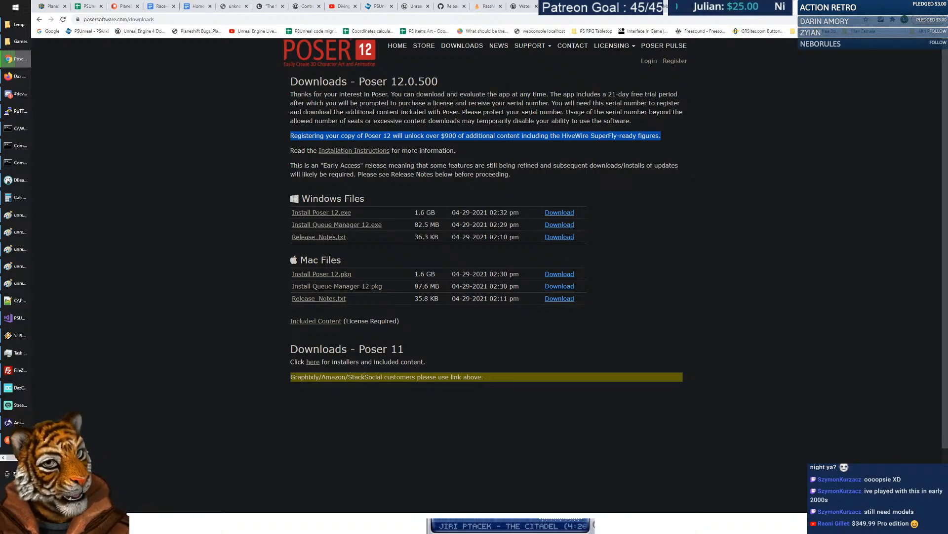
left_click(775, 266)
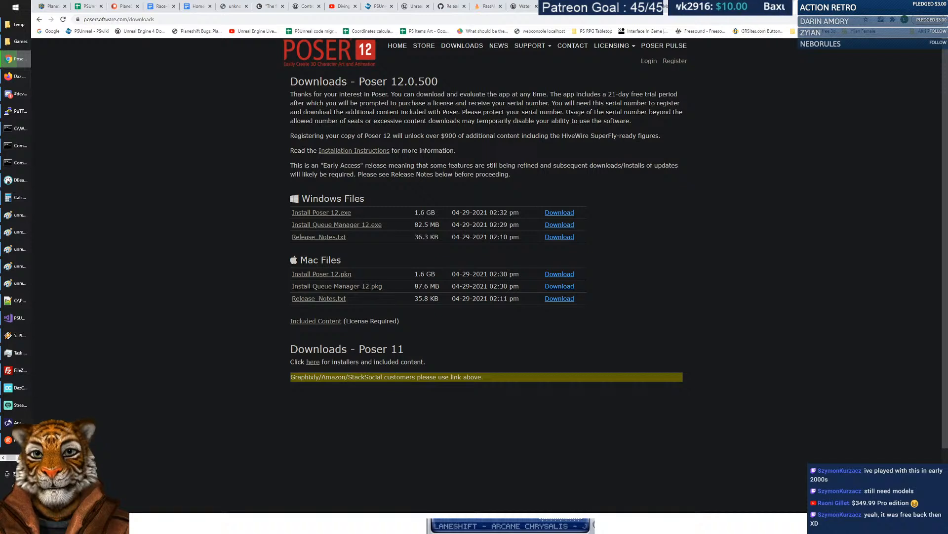
left_click_drag(549, 93, 662, 123)
left_click(550, 102)
left_click(662, 123)
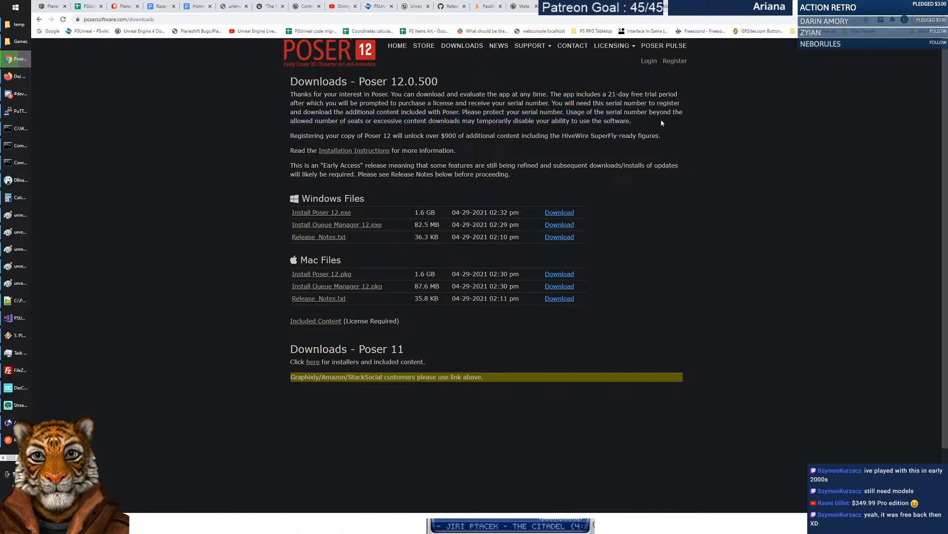
left_click(614, 46)
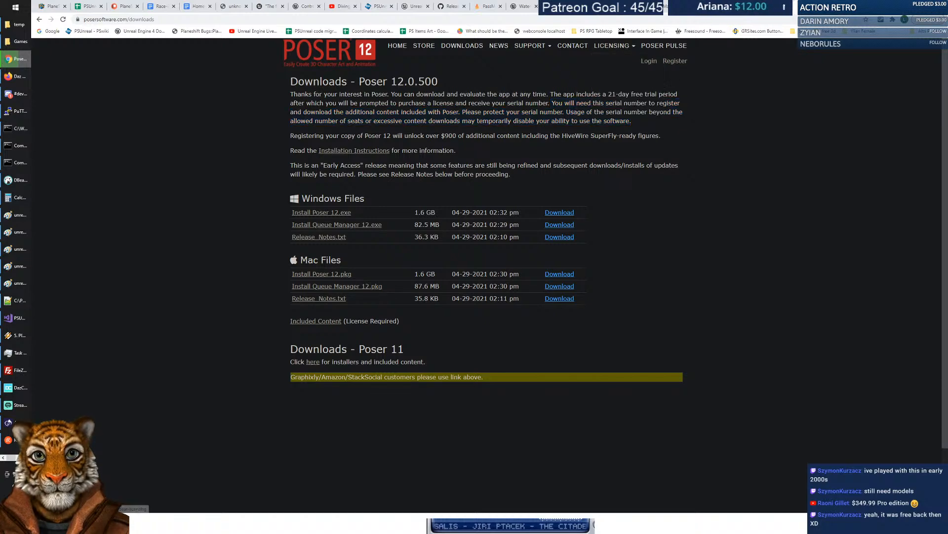
Back on Google, change the query to 'poser 12 license for content' and search.
left_click(39, 20)
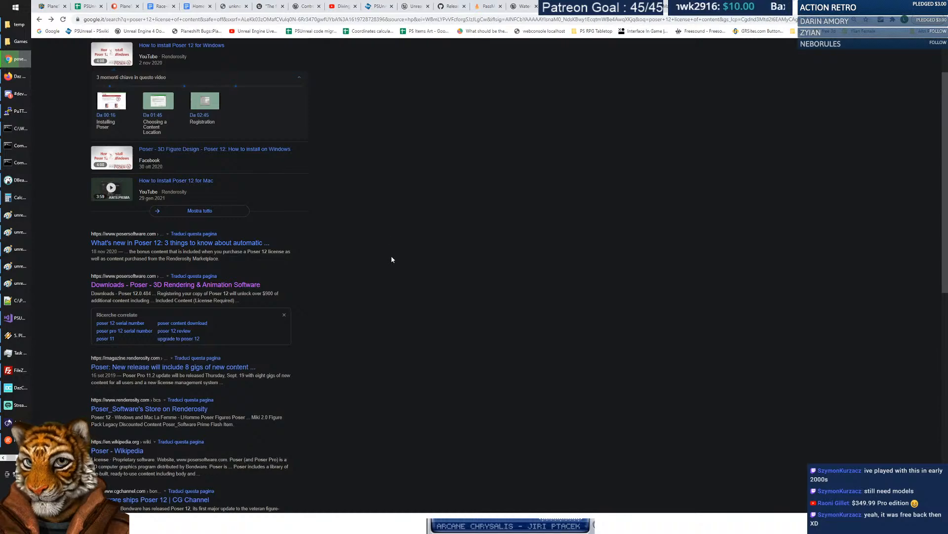
scroll(392, 259, "down", 2)
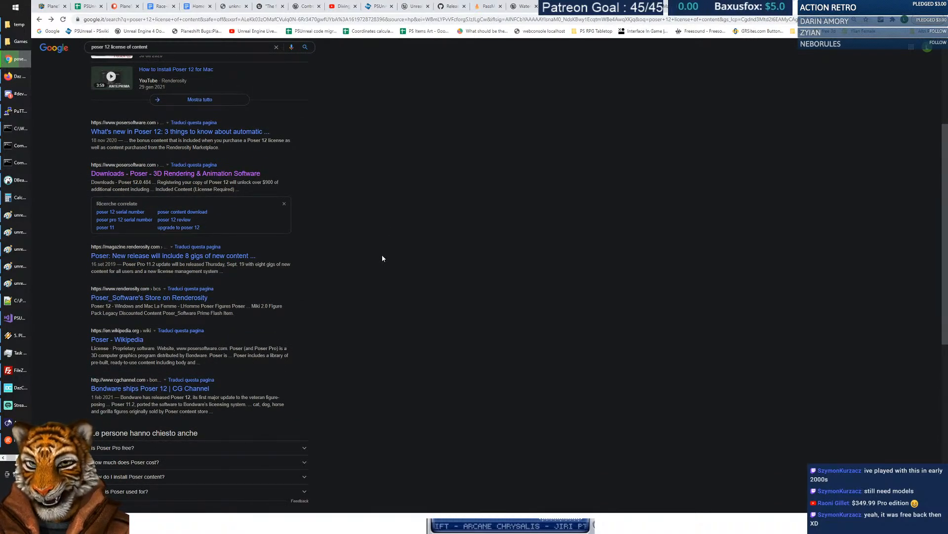
scroll(383, 258, "up", 4)
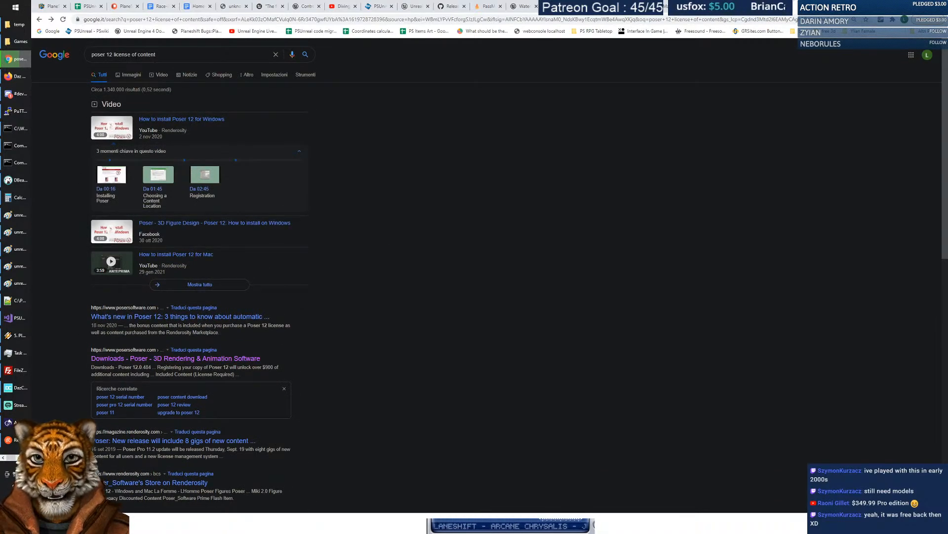
double_click(134, 54)
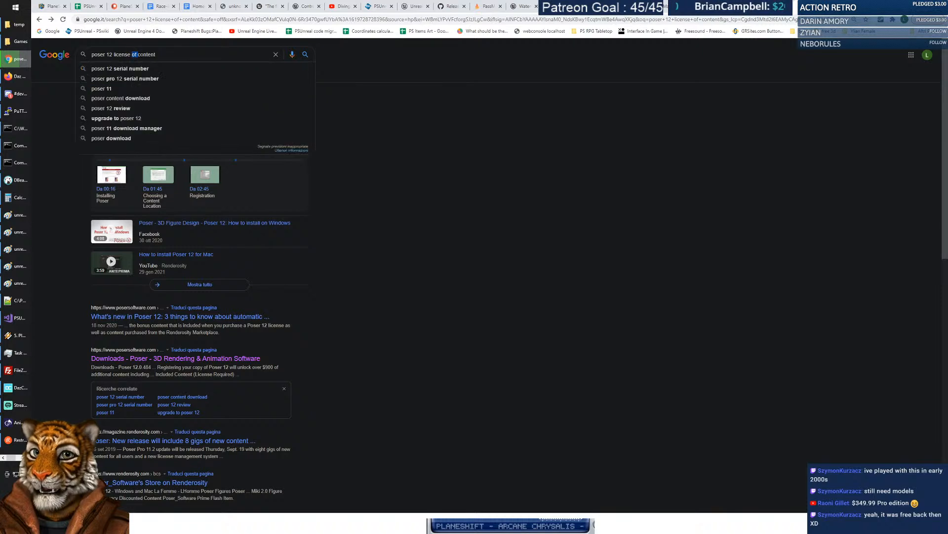
type("for")
key("Return")
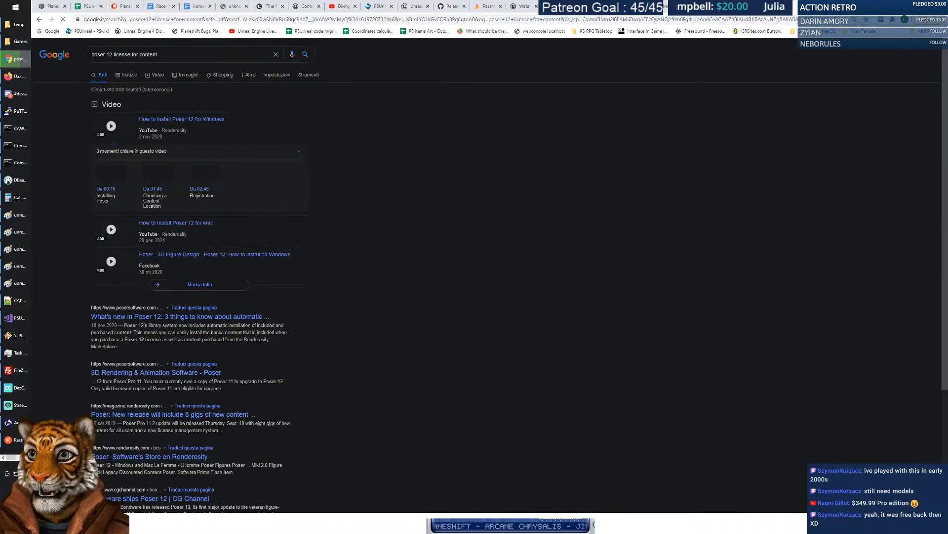
Shorten the search to 'poser 12 license' and scroll the results.
left_click_drag(158, 54, 132, 54)
key("BackSpace")
key("Return")
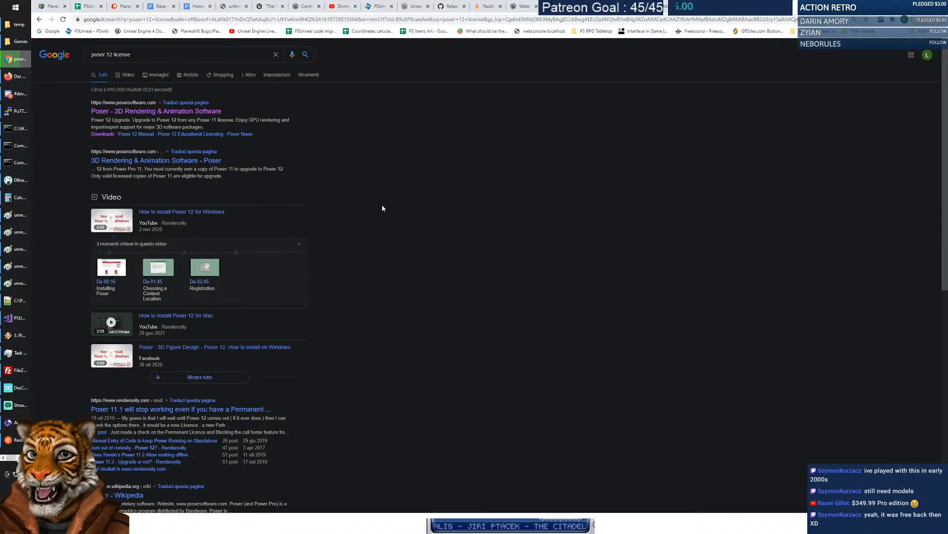
scroll(406, 224, "down", 5)
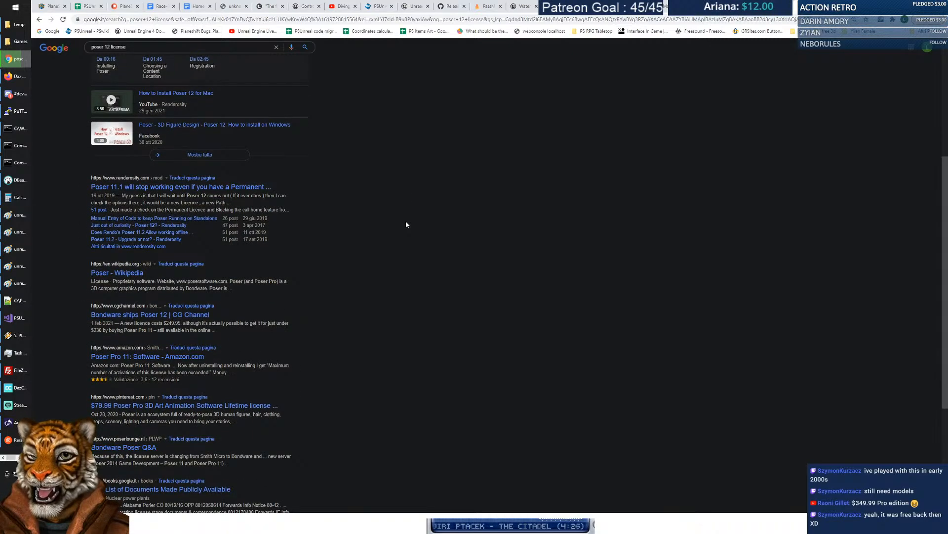
scroll(406, 223, "down", 6)
scroll(406, 224, "up", 12)
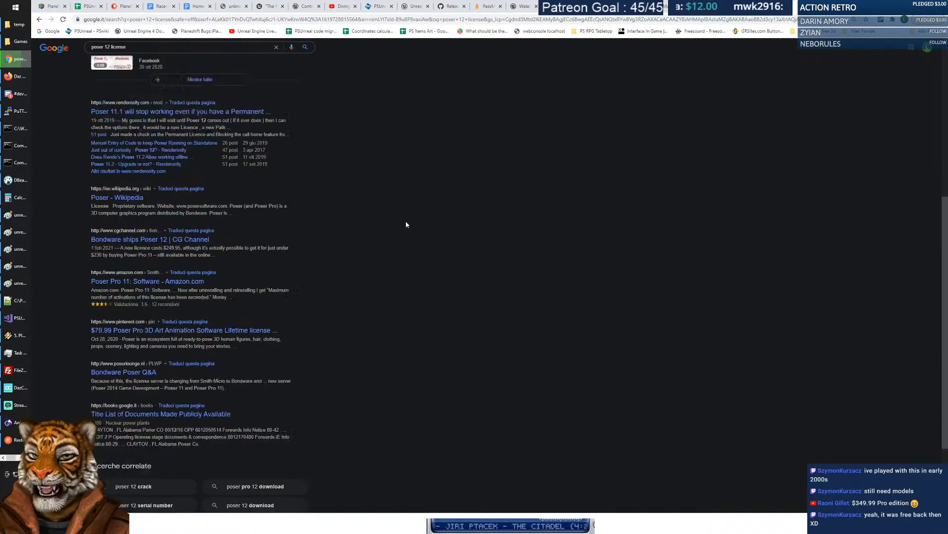
Search for 'poser 12 license details' and scroll through the results.
left_click(197, 54)
type("details")
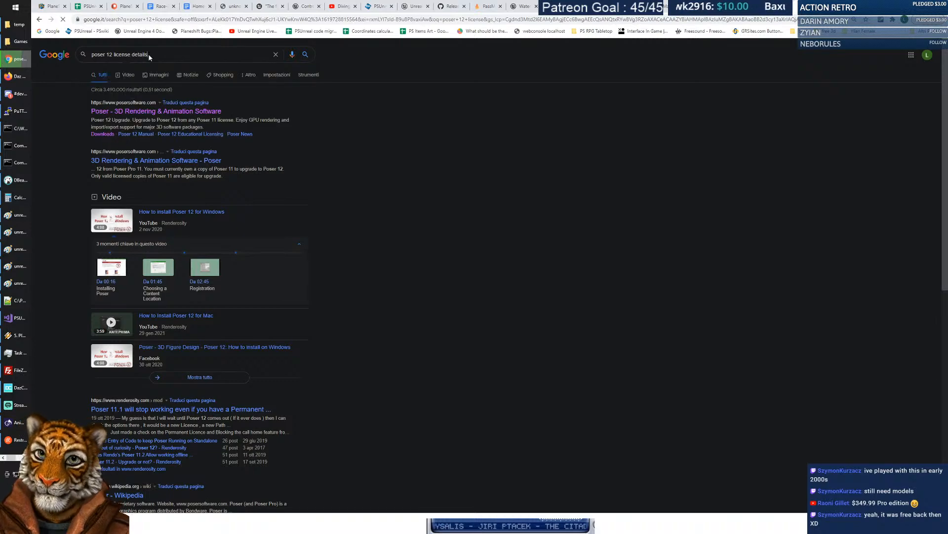
key("Return")
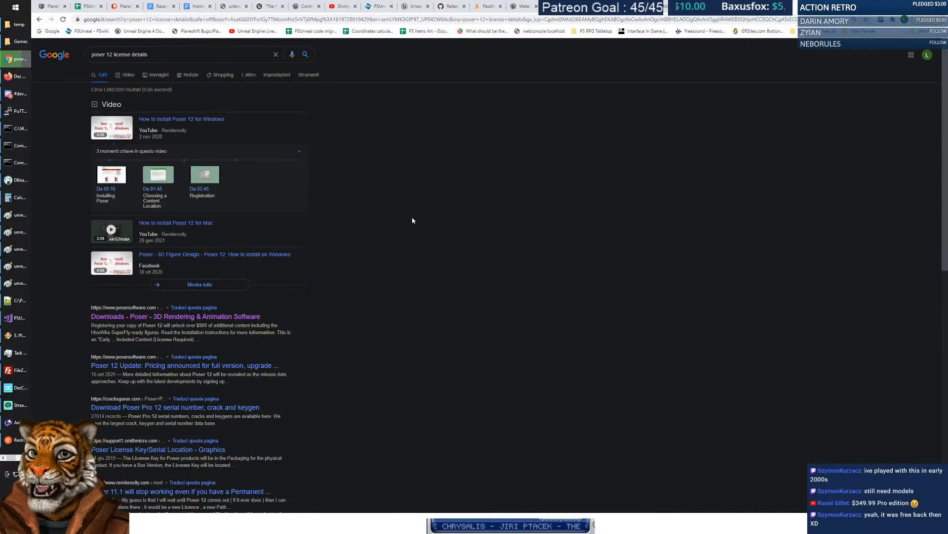
scroll(411, 222, "down", 2)
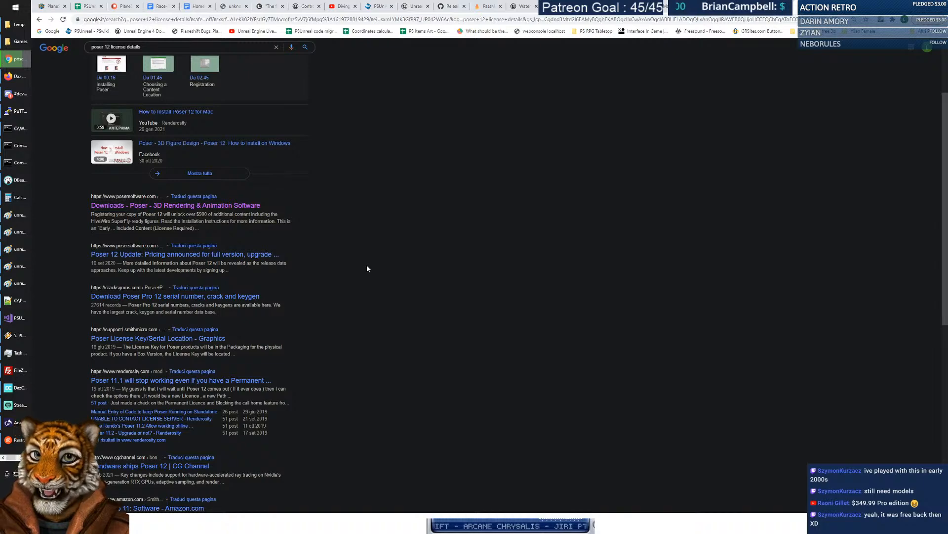
scroll(369, 294, "down", 2)
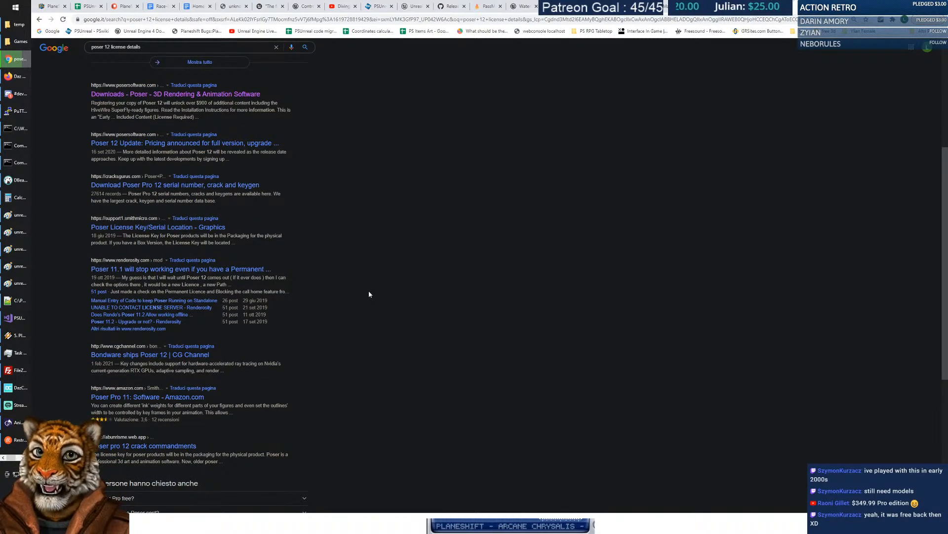
scroll(349, 269, "up", 4)
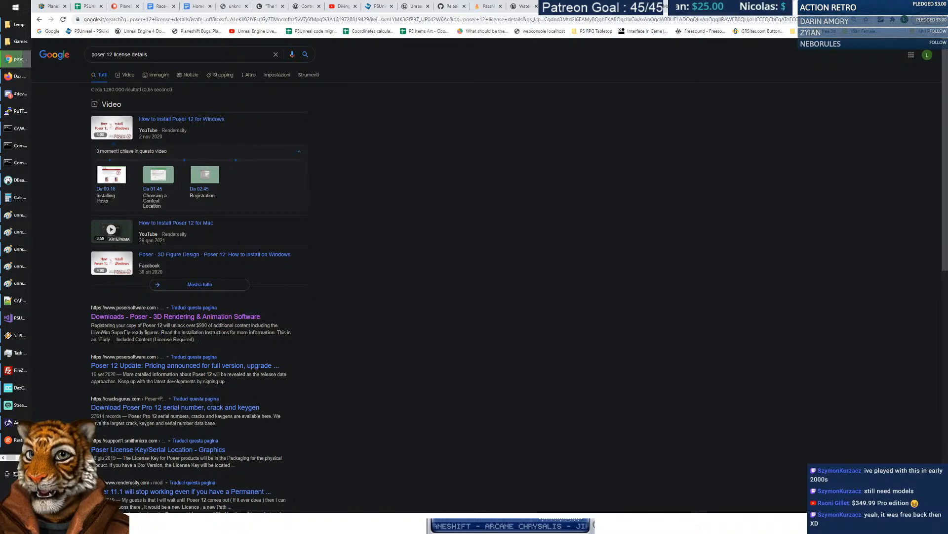
Replace 'license details' with 'faq' to search 'poser 12 faq'.
left_click_drag(114, 54, 240, 50)
type("faq")
key("Return")
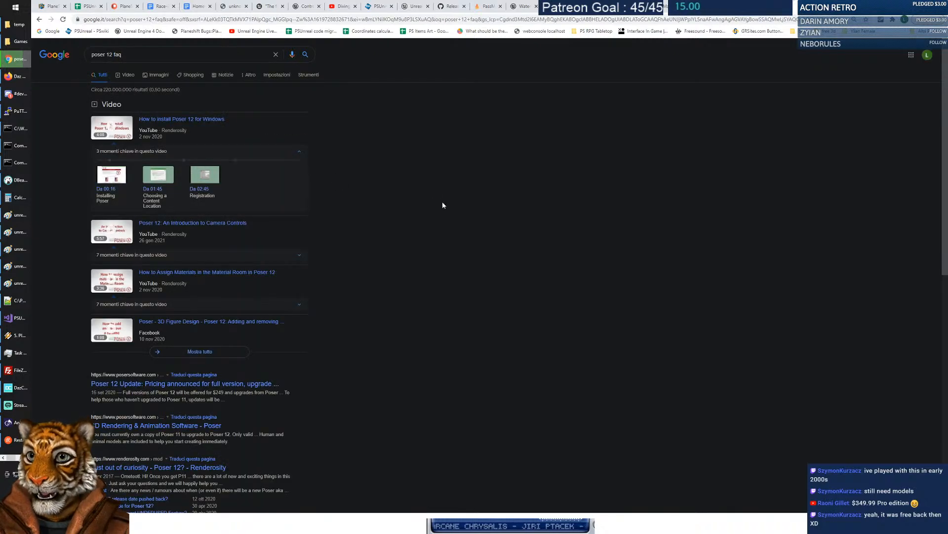
Open the 'Poser 12 Update: Pricing announced' article and scroll through it and back up.
left_click(173, 384)
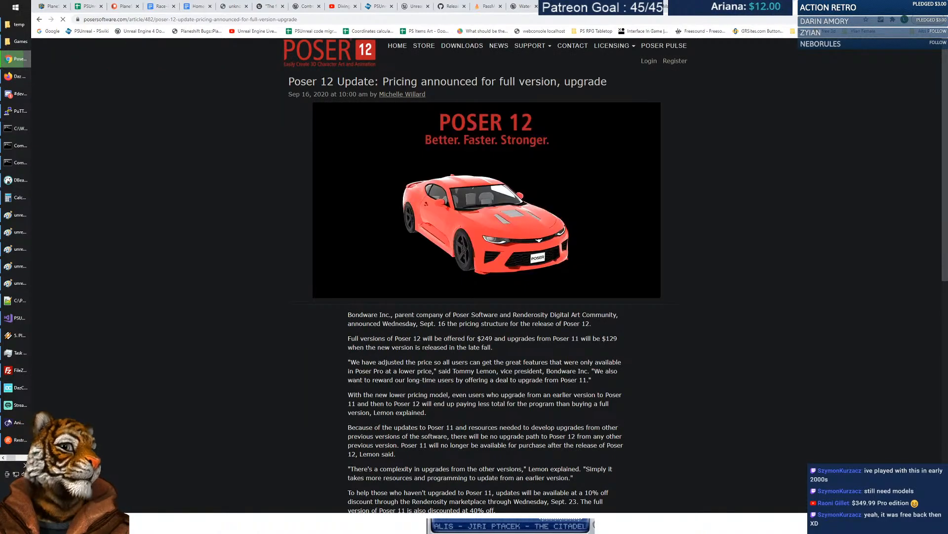
scroll(696, 242, "down", 6)
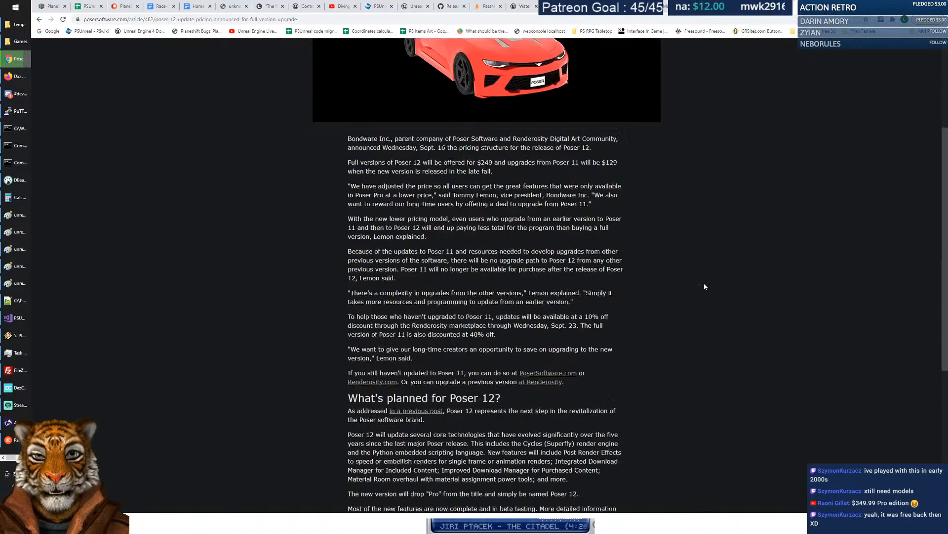
scroll(704, 287, "down", 2)
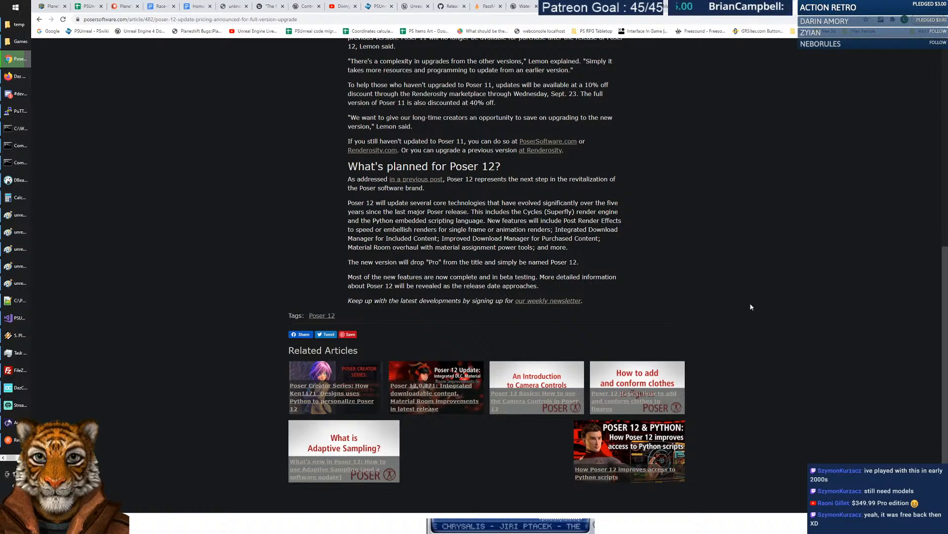
scroll(750, 306, "down", 1)
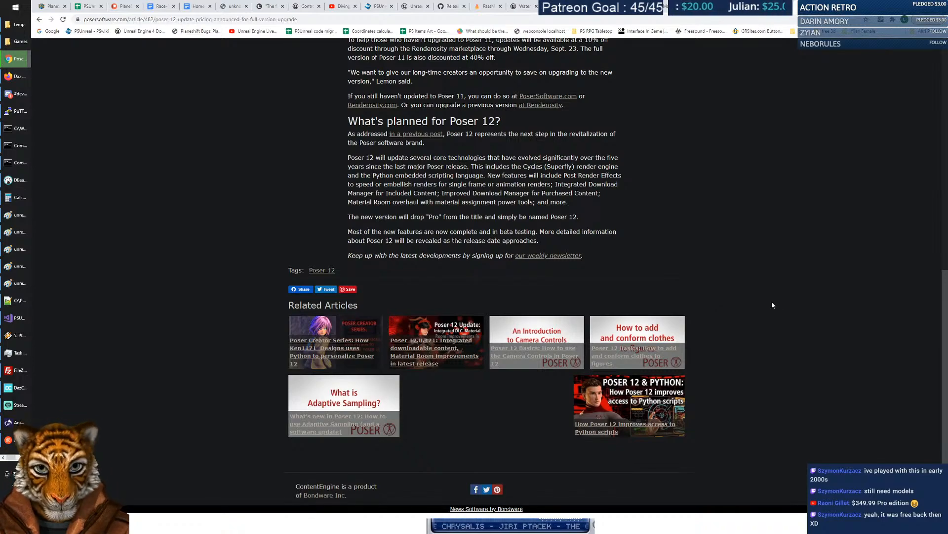
scroll(773, 305, "up", 9)
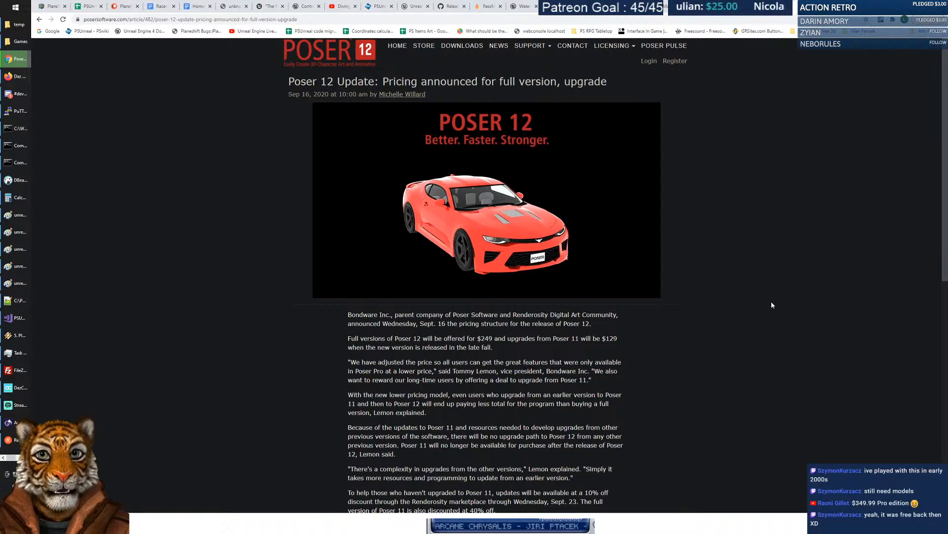
From the MakeHuman wiki tab's address bar, search Google for 'unreal engine'.
left_click(675, 6)
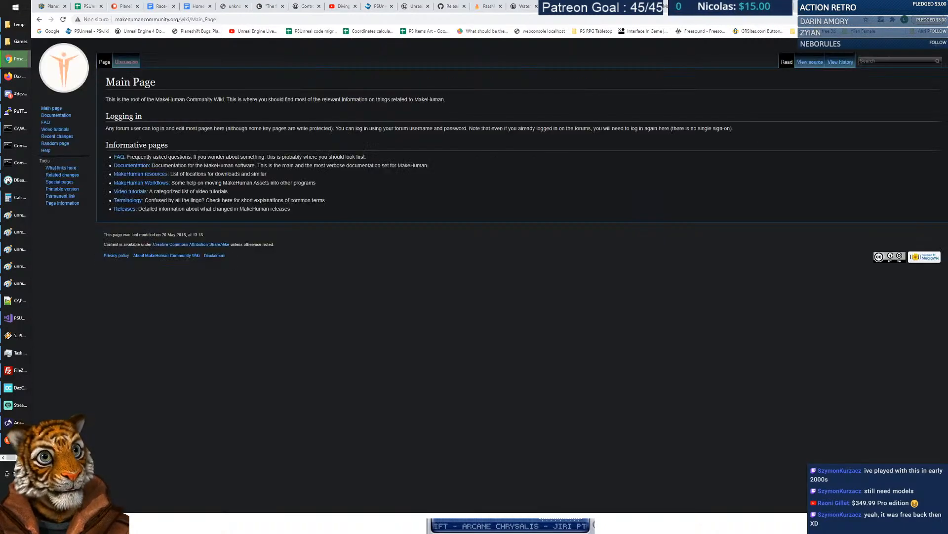
key("ctrl+l")
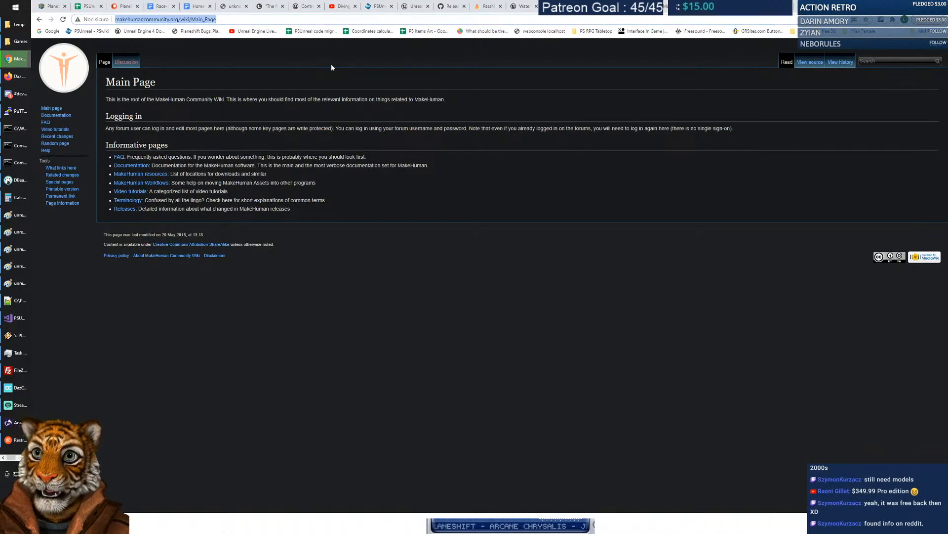
type("unreal e")
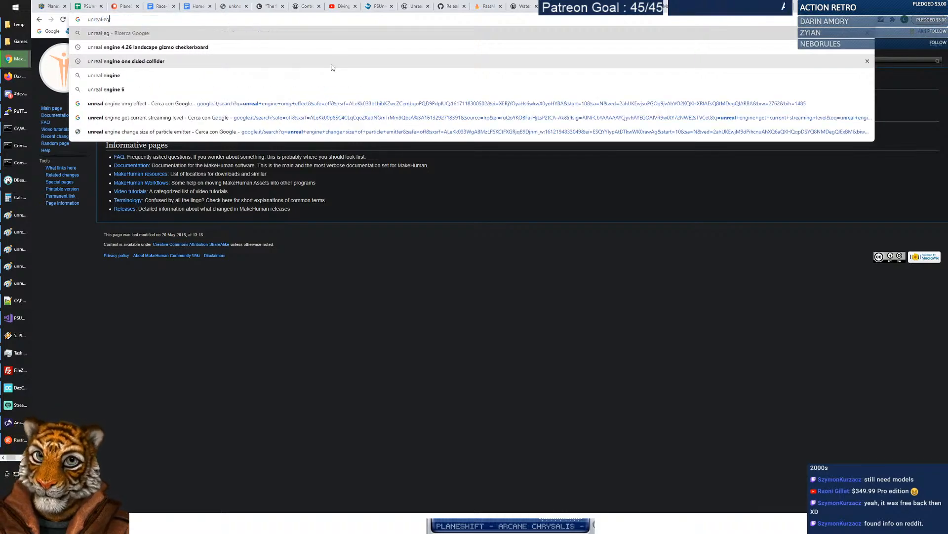
key("Down")
key("Return")
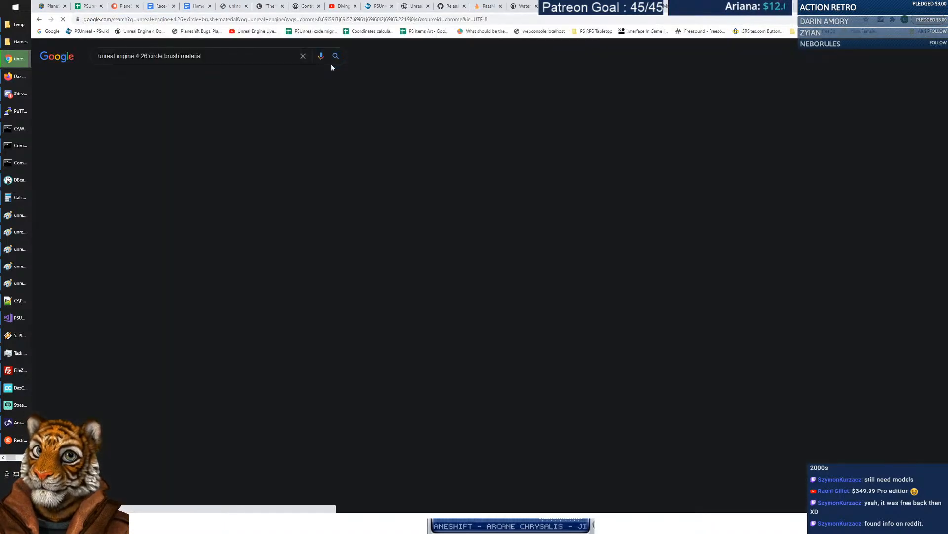
Refine the search to 'unreal engine marketplace' and open the UE Marketplace result.
left_click_drag(138, 56, 338, 53)
type("marke")
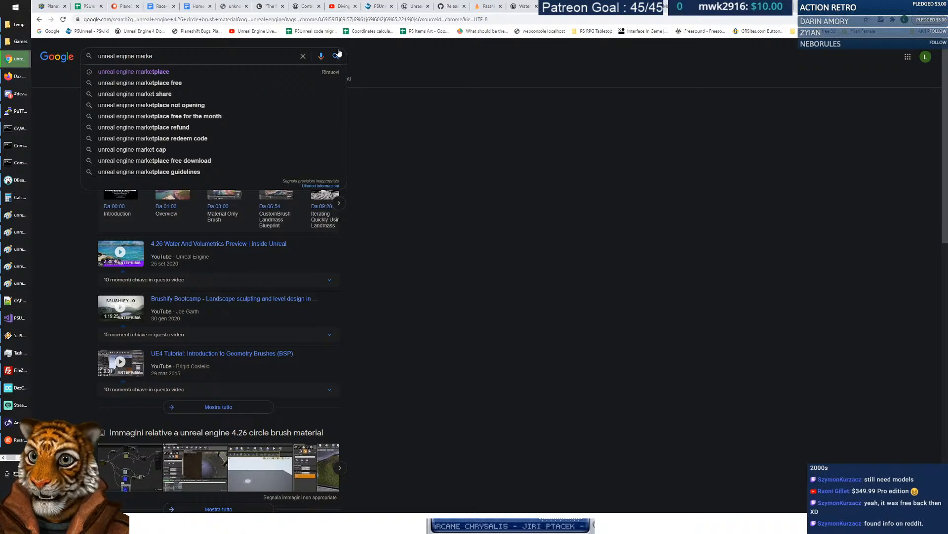
key("Down")
key("Return")
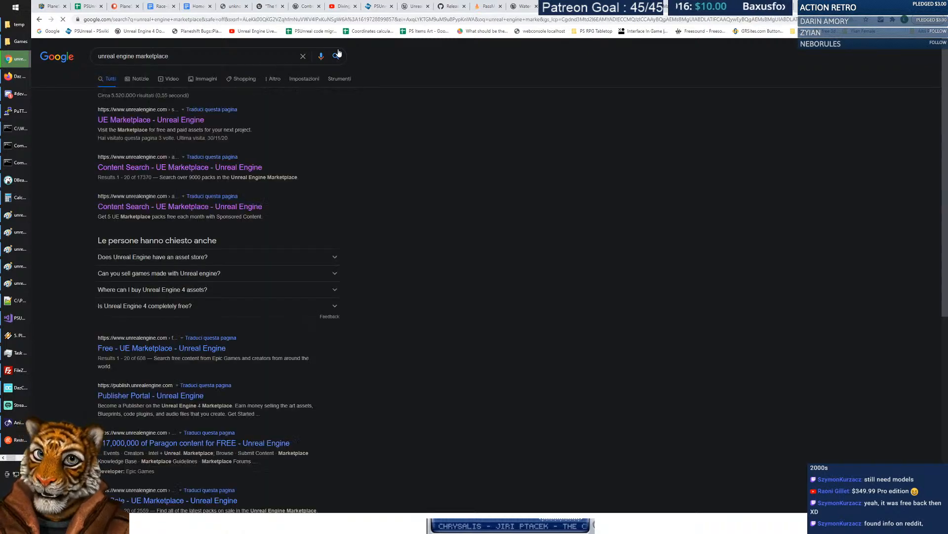
left_click(148, 120)
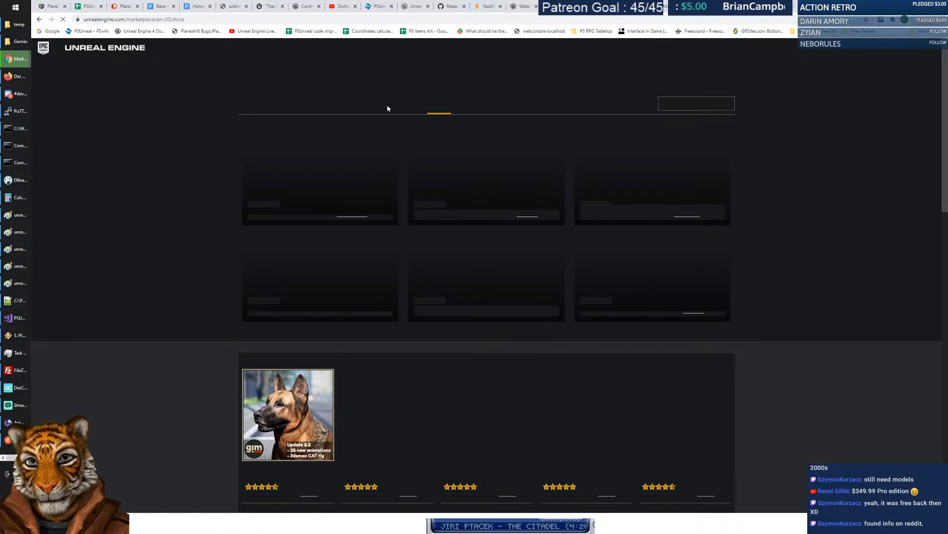
Search the marketplace for 'female model' and scroll through the 109 character listings.
left_click(687, 102)
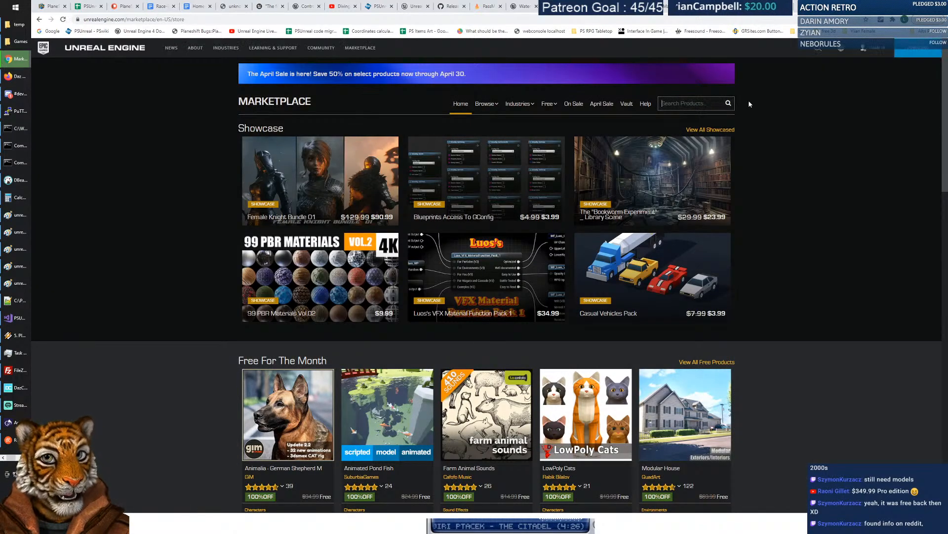
type("female model")
key("Return")
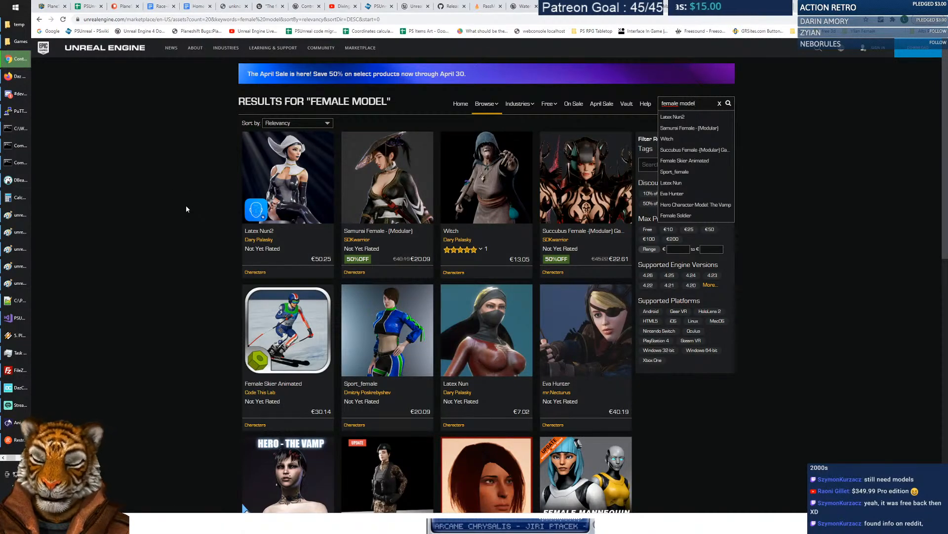
scroll(254, 199, "down", 1)
scroll(254, 198, "down", 1)
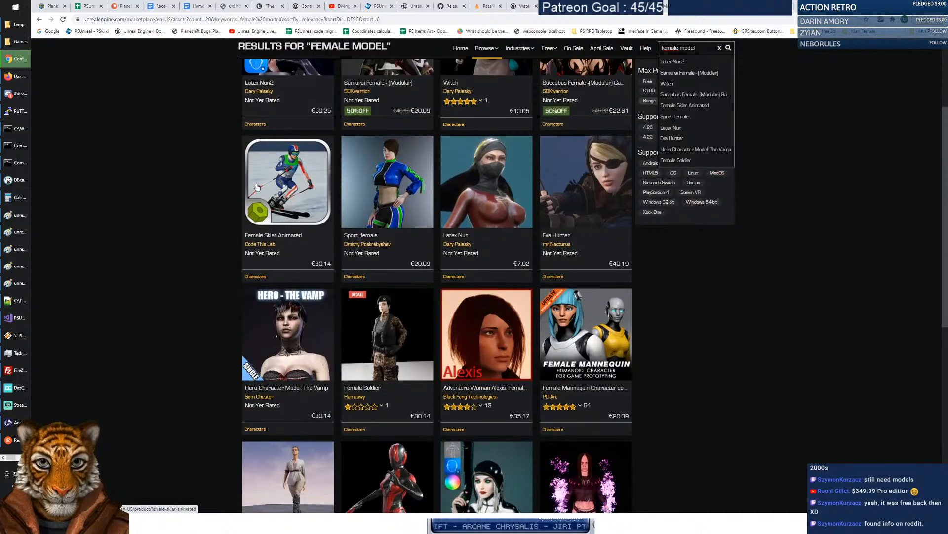
scroll(204, 170, "down", 2)
scroll(204, 171, "down", 2)
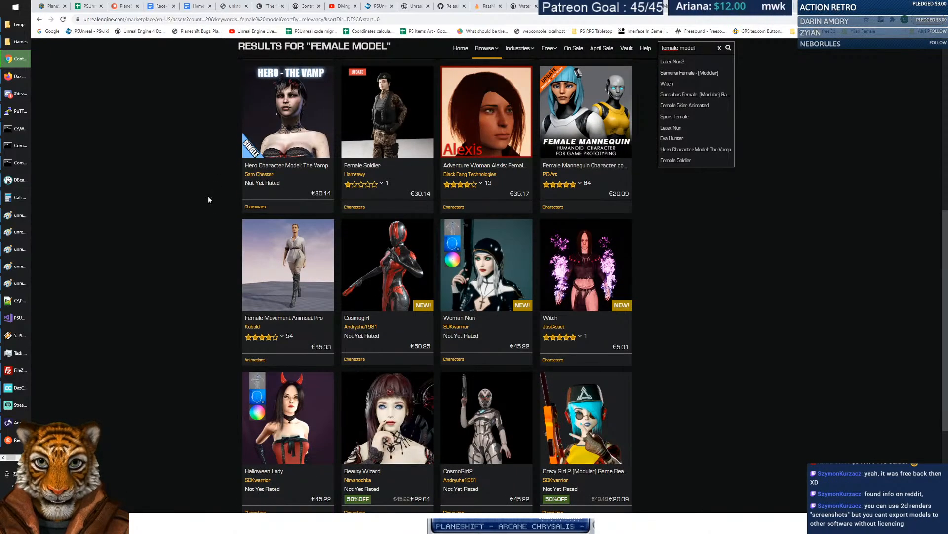
scroll(203, 203, "down", 1)
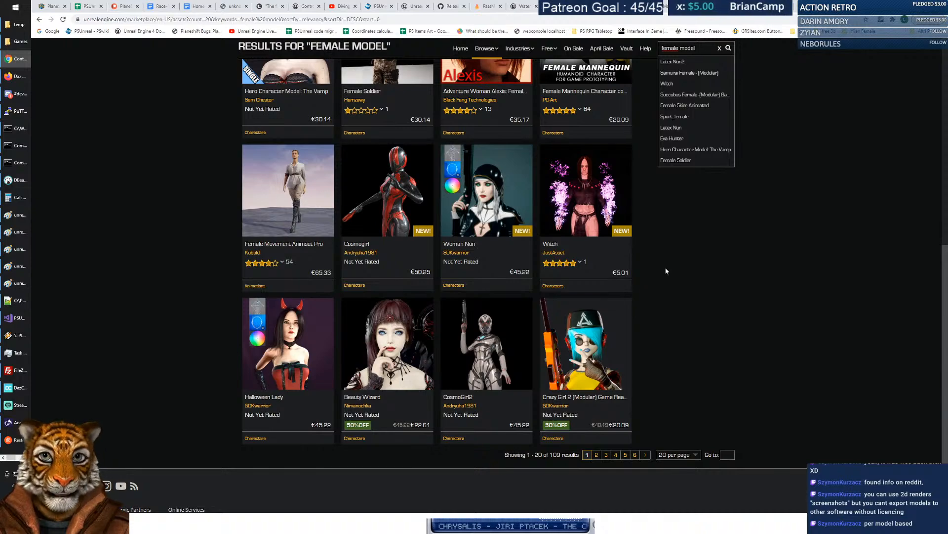
scroll(668, 293, "up", 7)
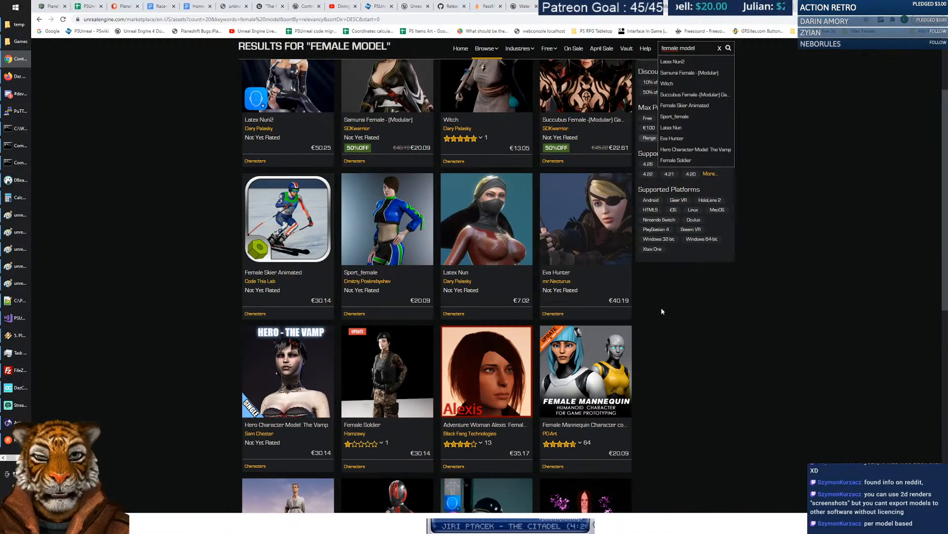
scroll(662, 309, "up", 3)
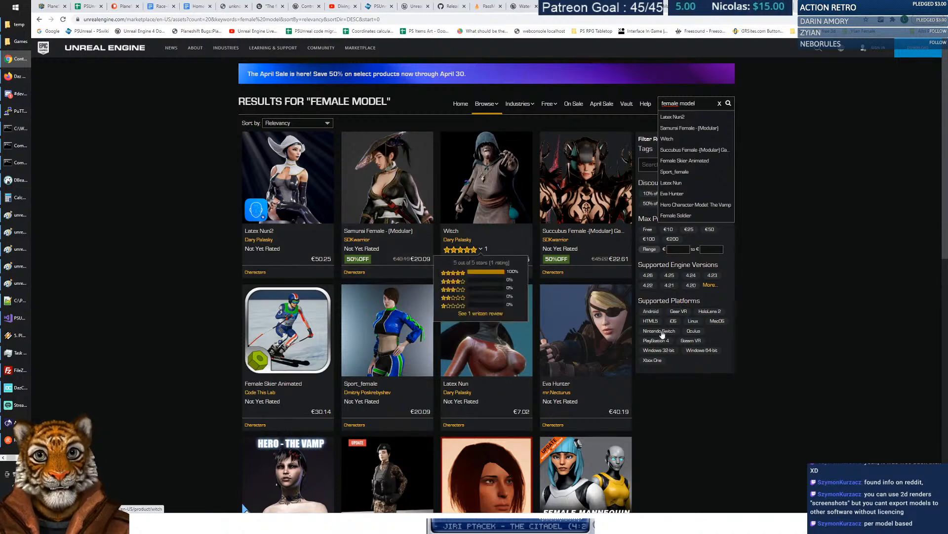
scroll(666, 412, "down", 6)
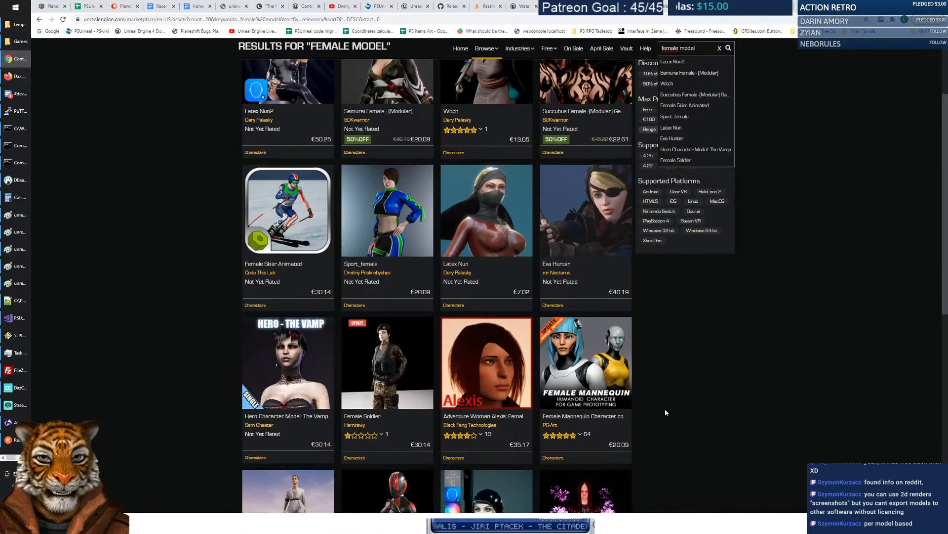
scroll(660, 408, "down", 3)
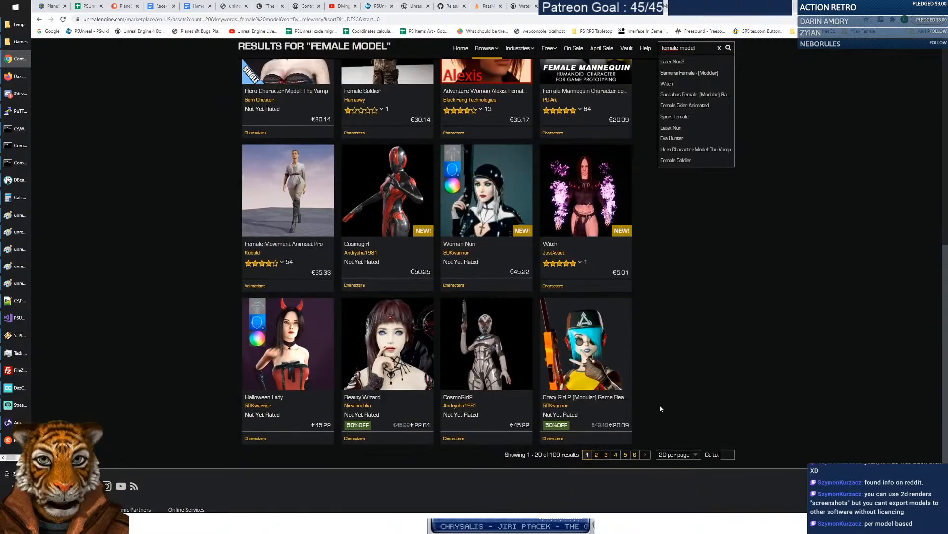
scroll(645, 384, "up", 9)
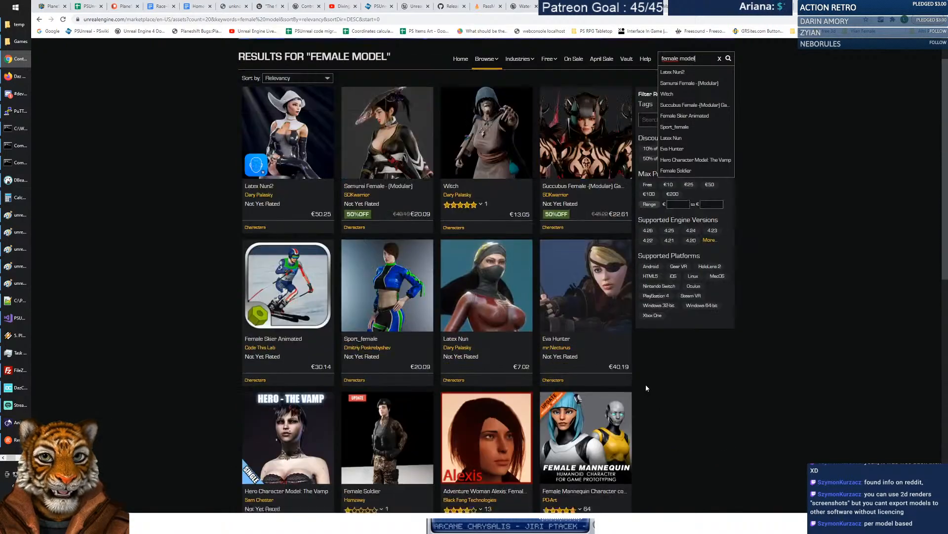
Change the marketplace search to 'female medieval' and scroll the results.
double_click(687, 104)
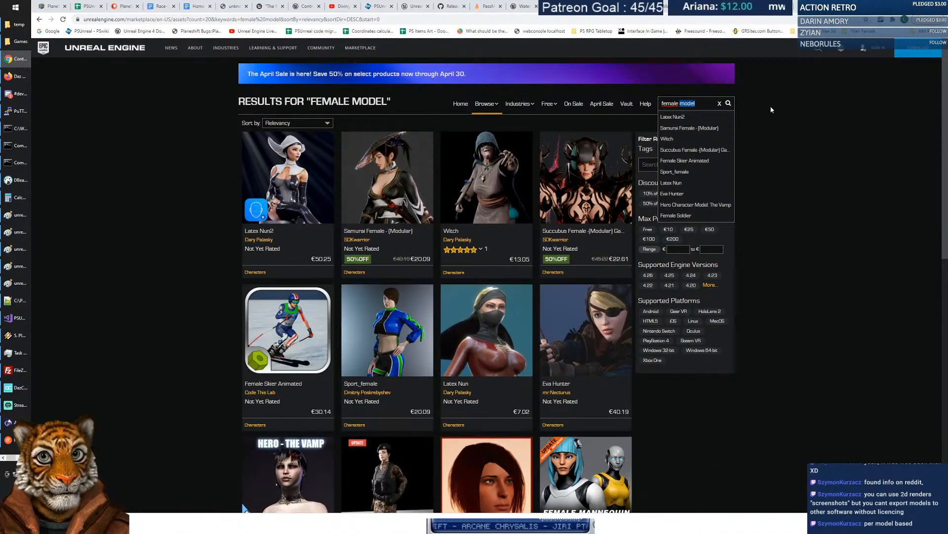
key("BackSpace")
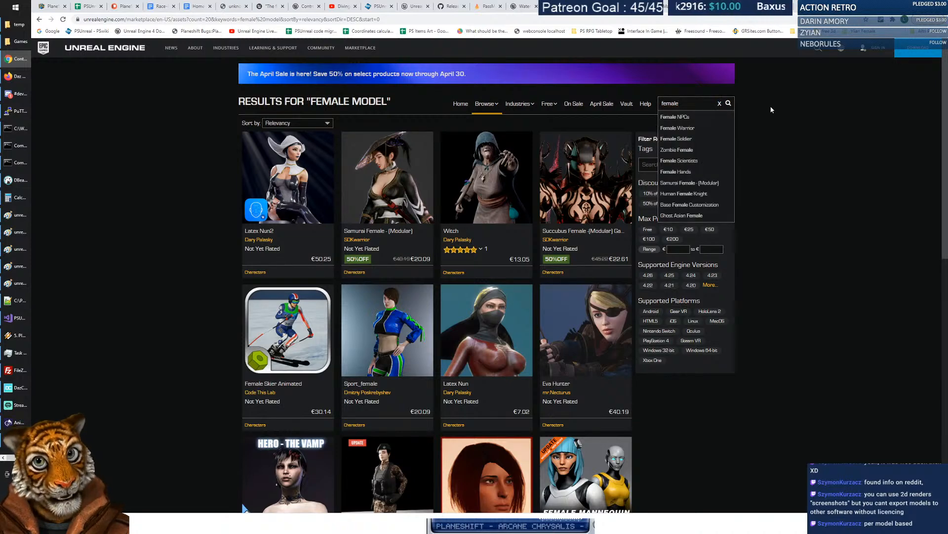
key("Return")
type("medieval")
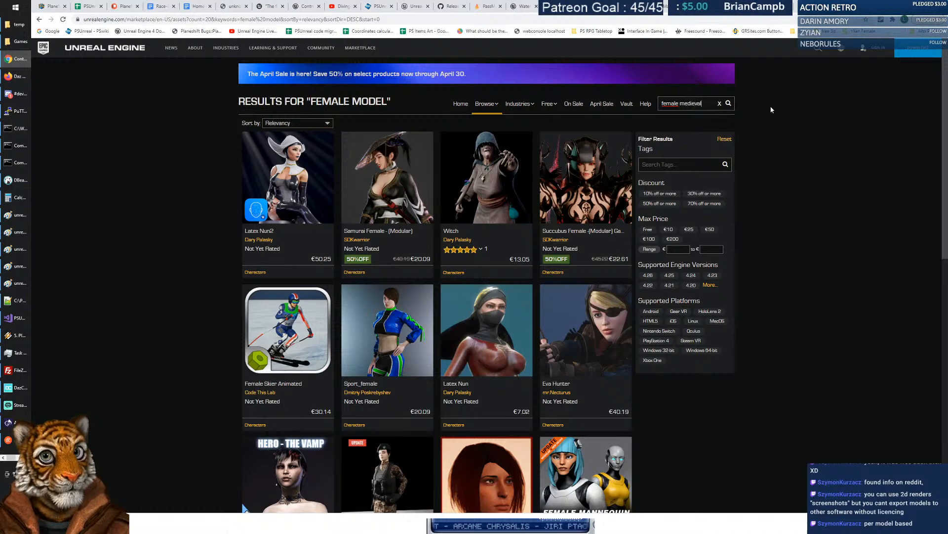
key("Return")
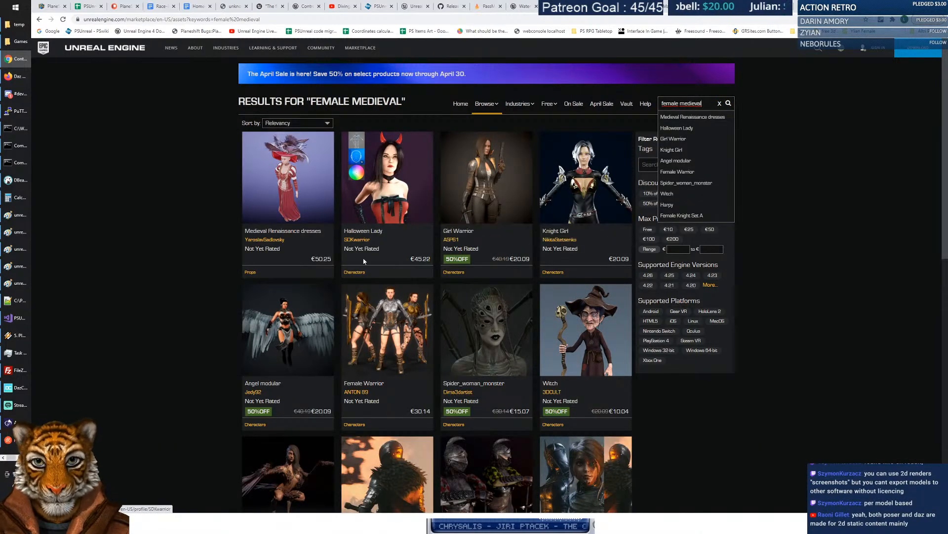
scroll(366, 202, "down", 4)
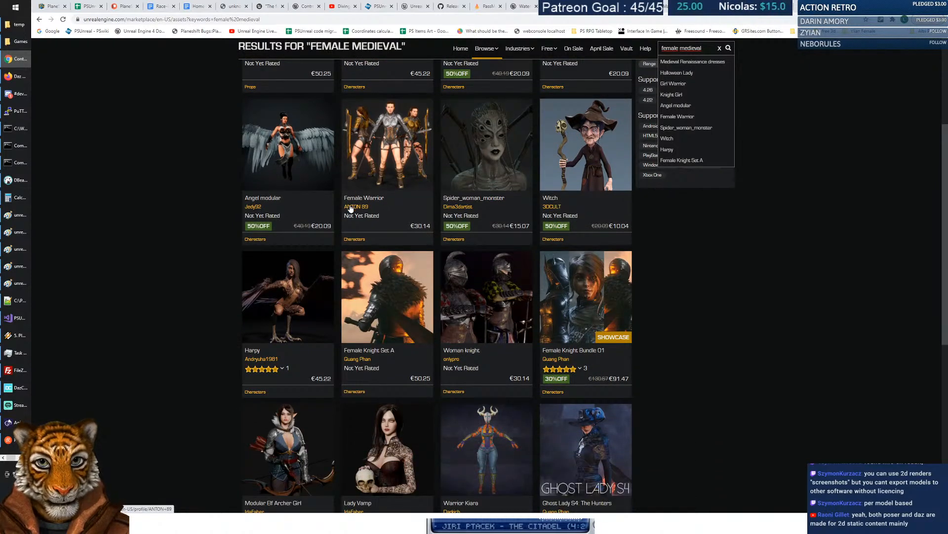
scroll(351, 210, "down", 2)
scroll(346, 214, "down", 2)
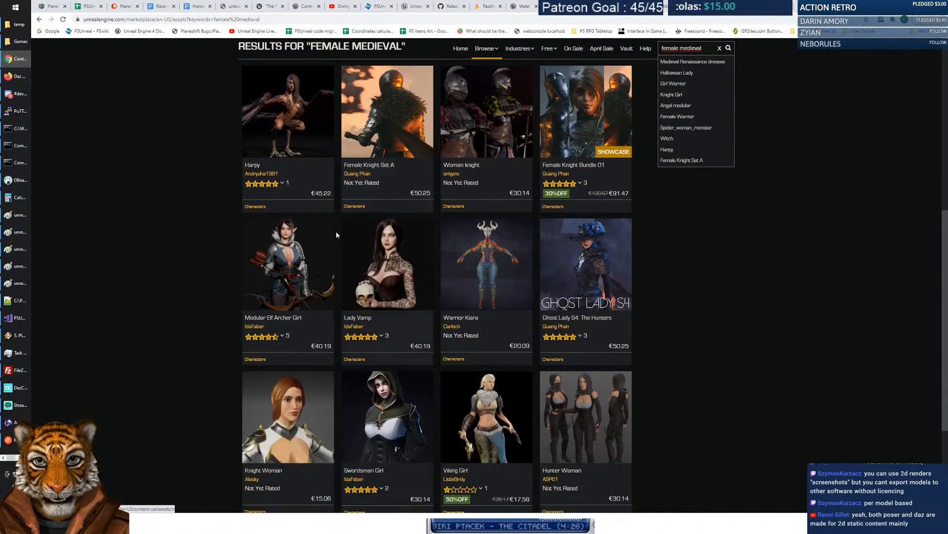
View the Modular Elf Archer Girl's main image full screen, then go back to the results.
left_click(284, 253)
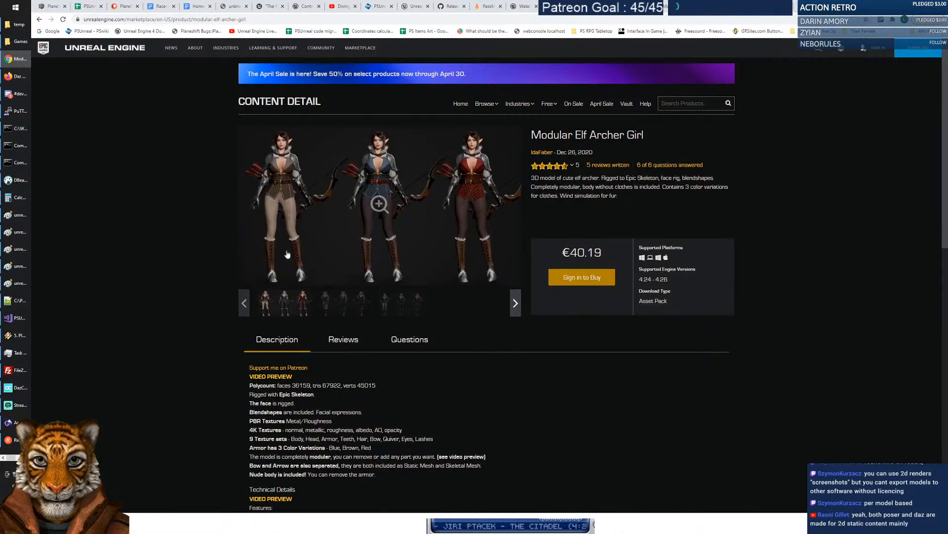
left_click(285, 184)
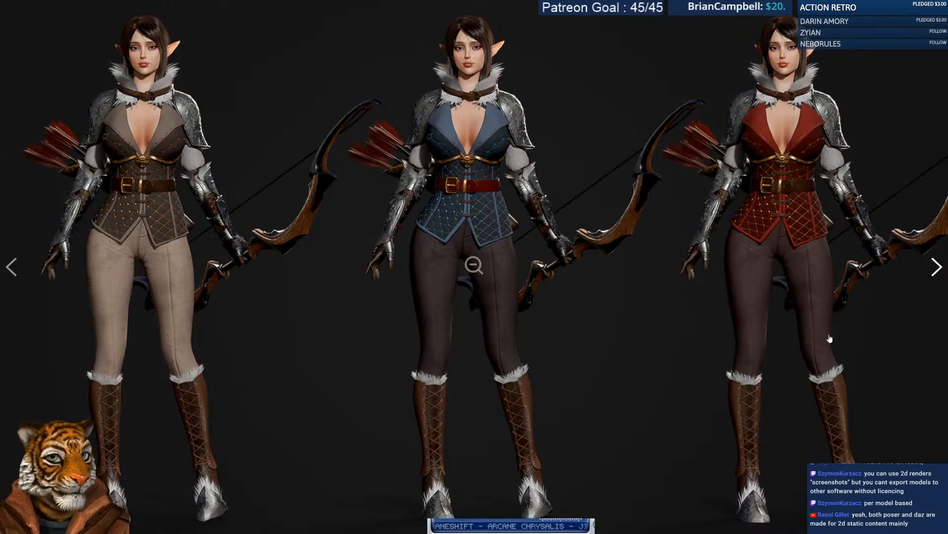
left_click(461, 223)
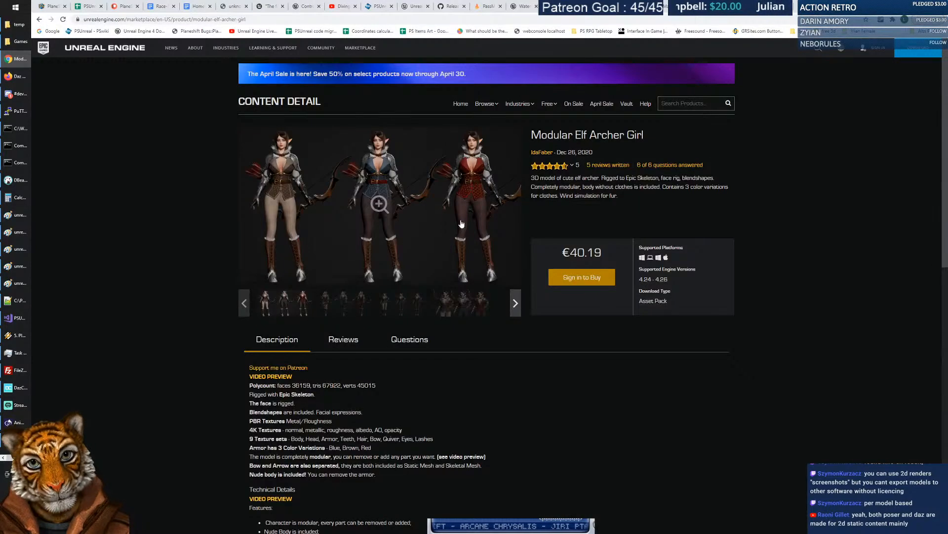
left_click(41, 20)
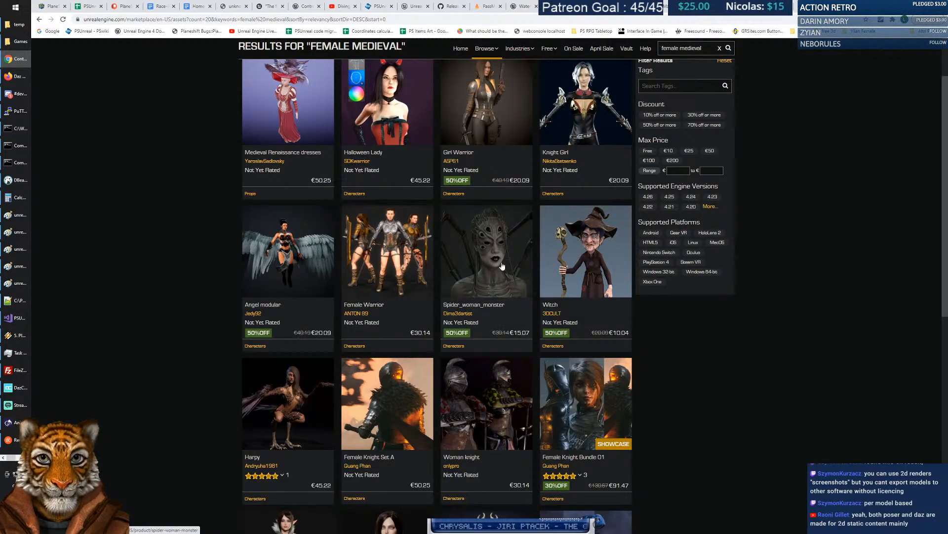
Open the Swordsman Girl product page and view its gallery, including the three colour variants render.
scroll(420, 249, "down", 3)
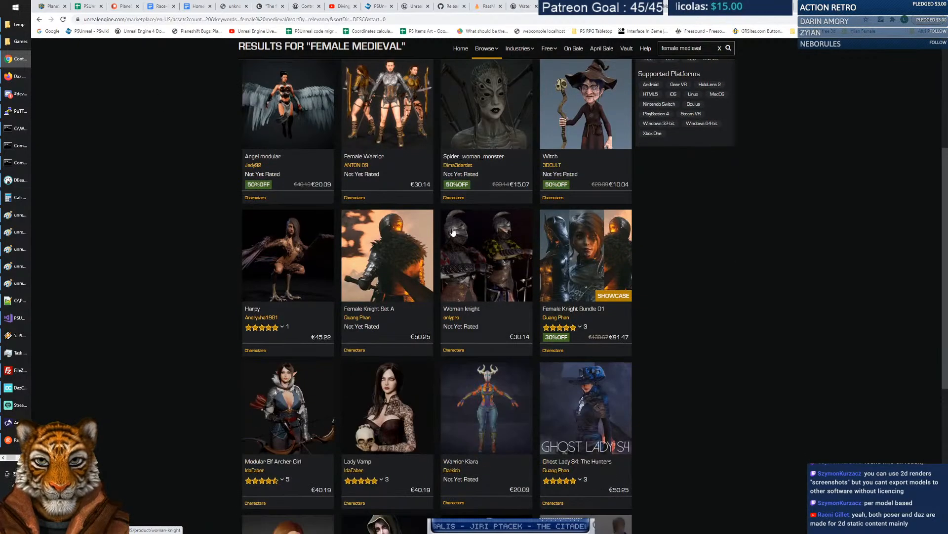
scroll(451, 222, "down", 4)
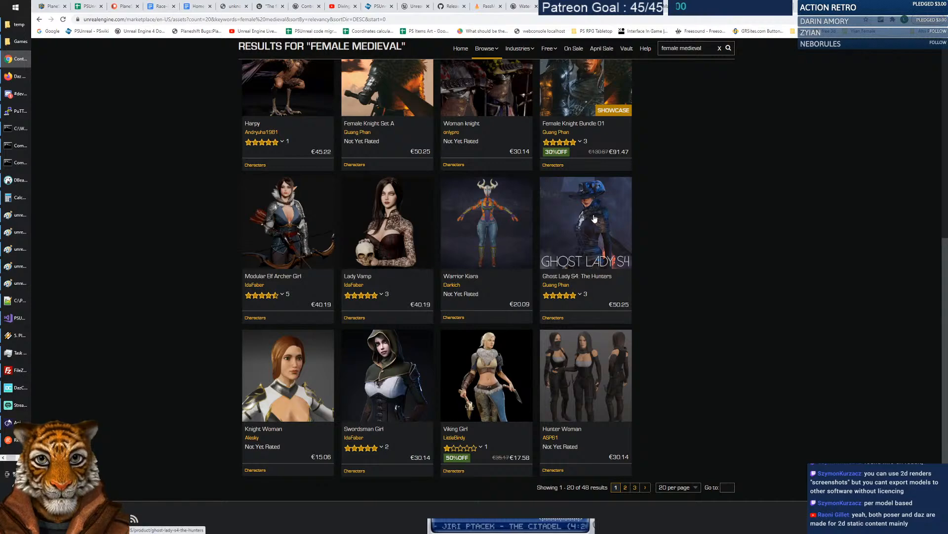
scroll(445, 217, "down", 3)
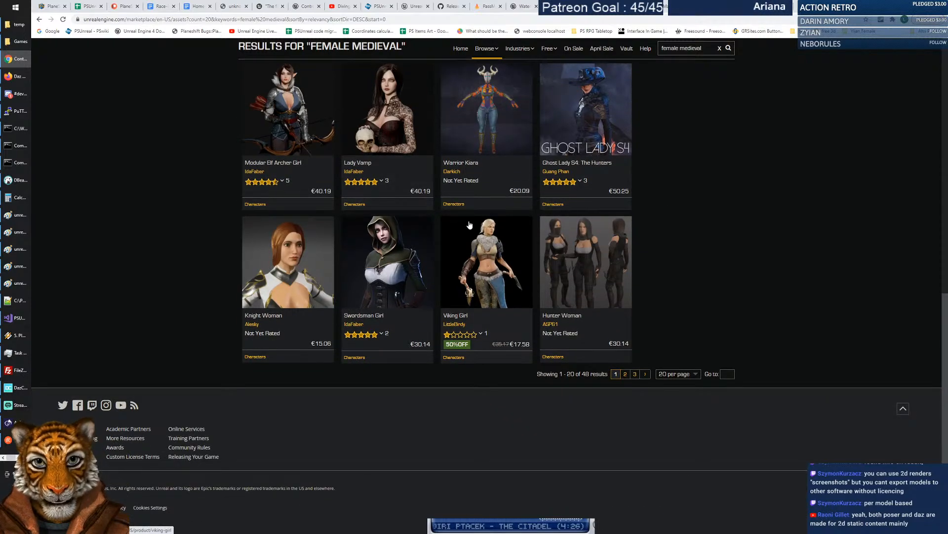
left_click(406, 264)
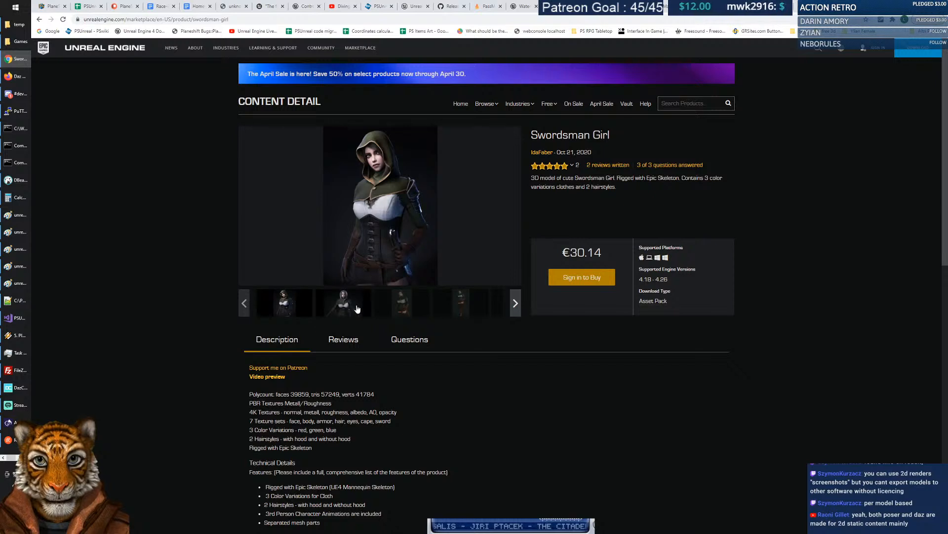
left_click(345, 303)
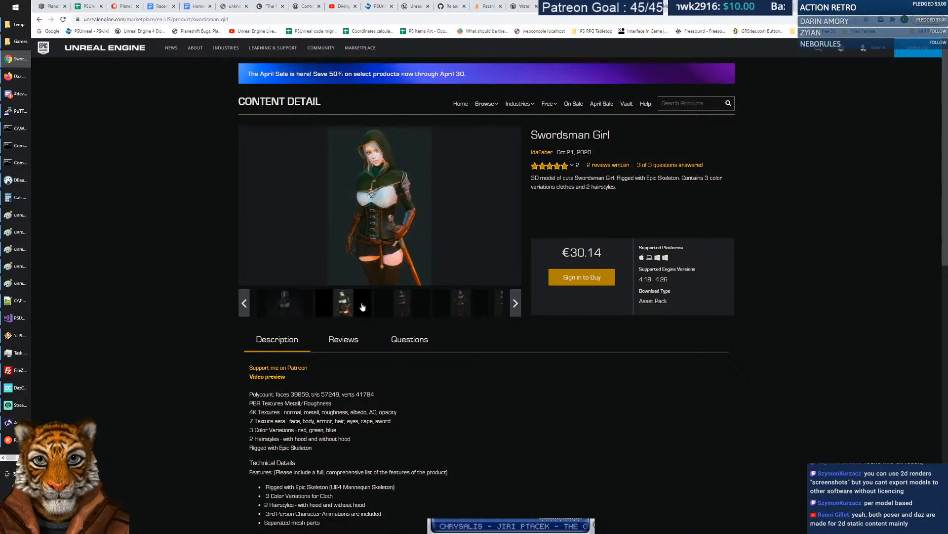
left_click(413, 311)
left_click(463, 308)
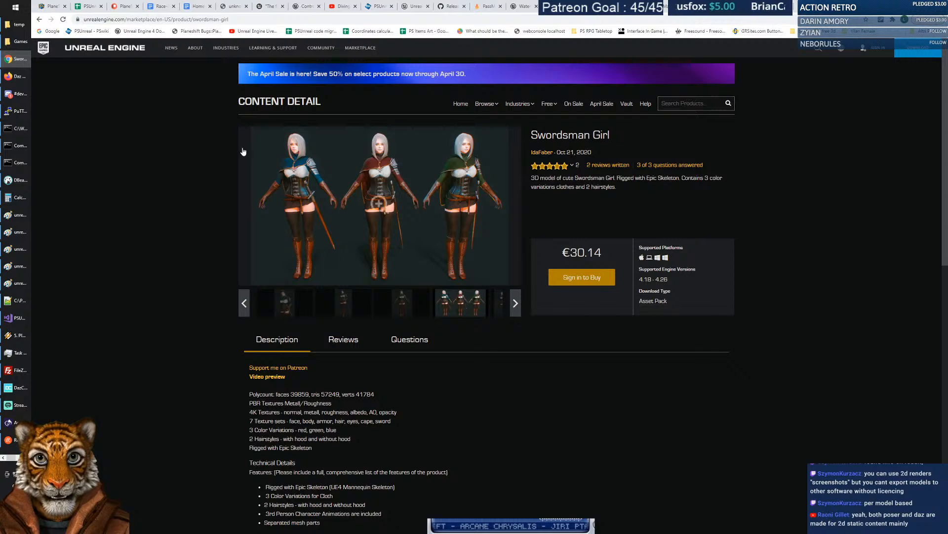
Return to the female medieval results and select the search box text.
left_click(40, 20)
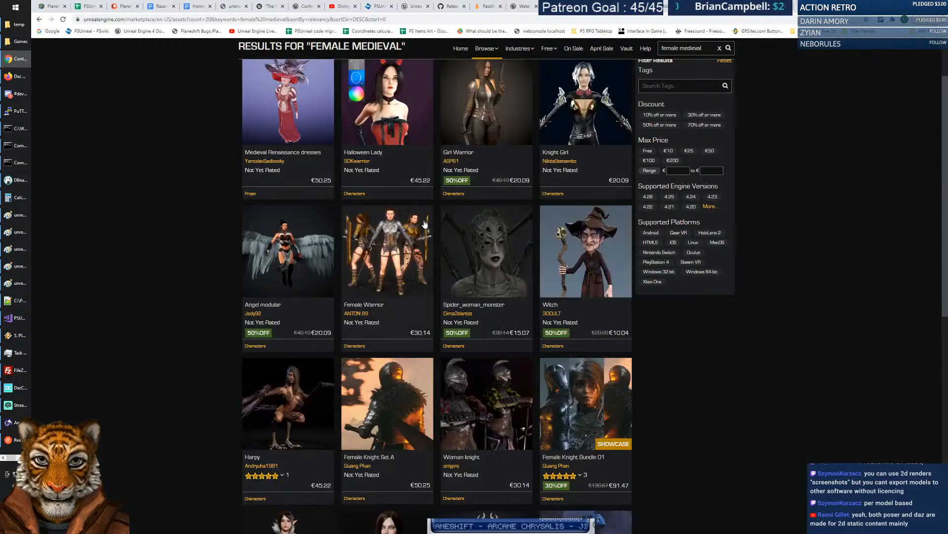
scroll(434, 241, "down", 3)
scroll(434, 229, "down", 5)
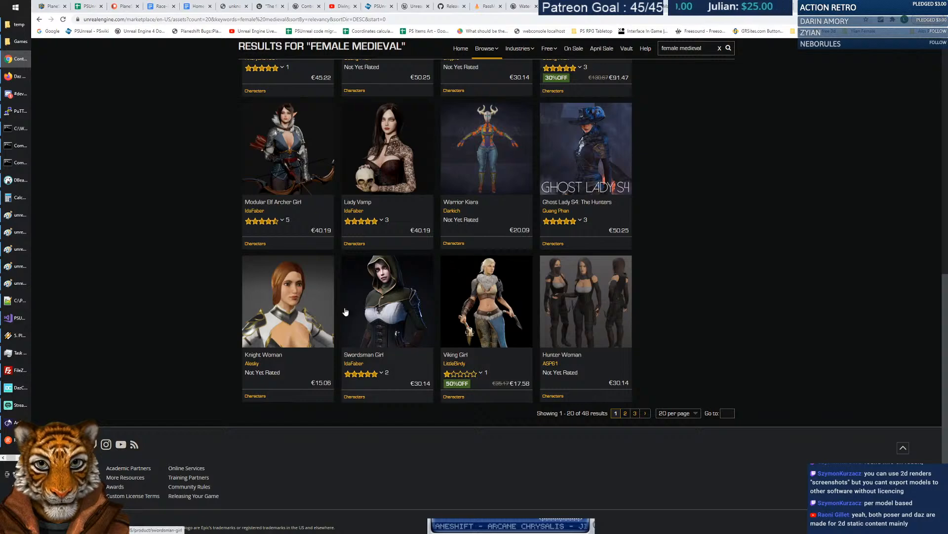
scroll(637, 294, "up", 8)
left_click_drag(662, 48, 757, 53)
Search for 'villager' and view the Peasant (Villager) Woman running, sickle and pitchfork pose images.
type("villager")
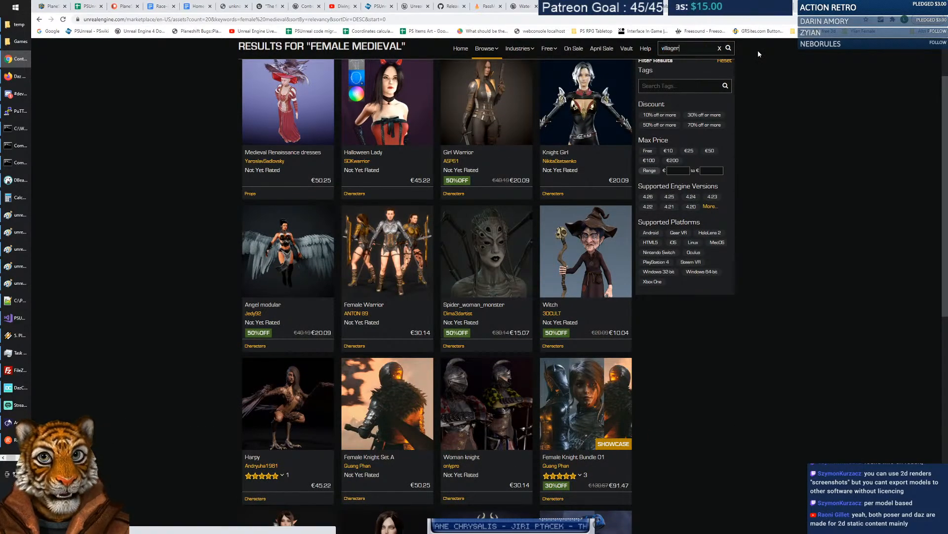
key("Return")
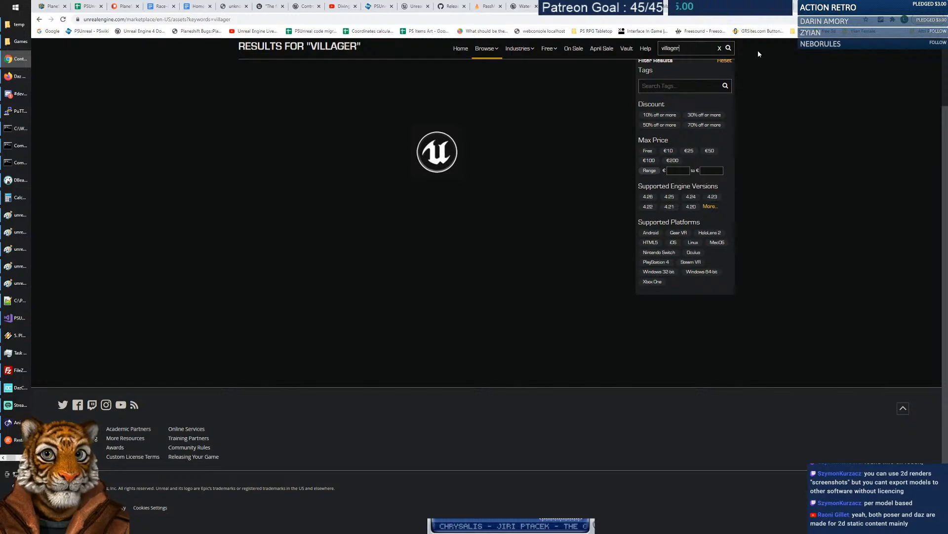
scroll(418, 329, "up", 3)
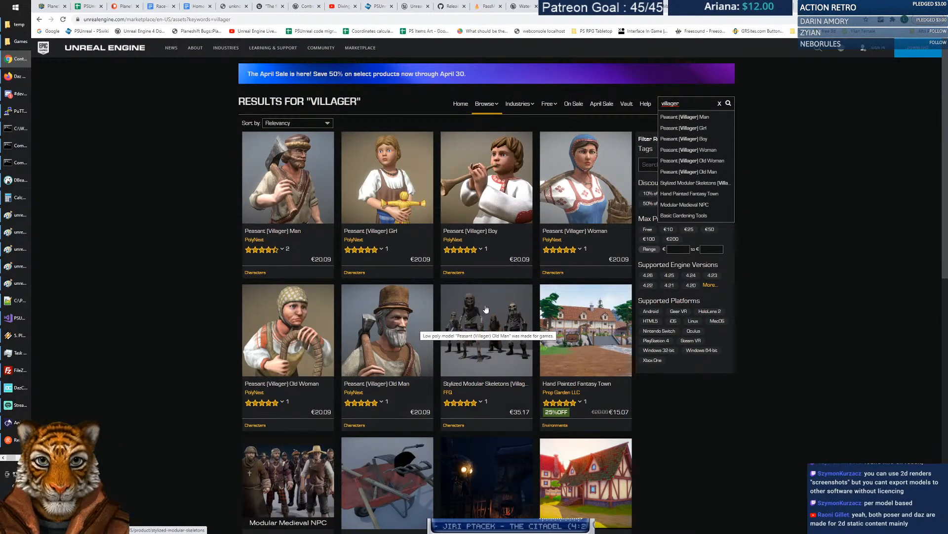
left_click(583, 168)
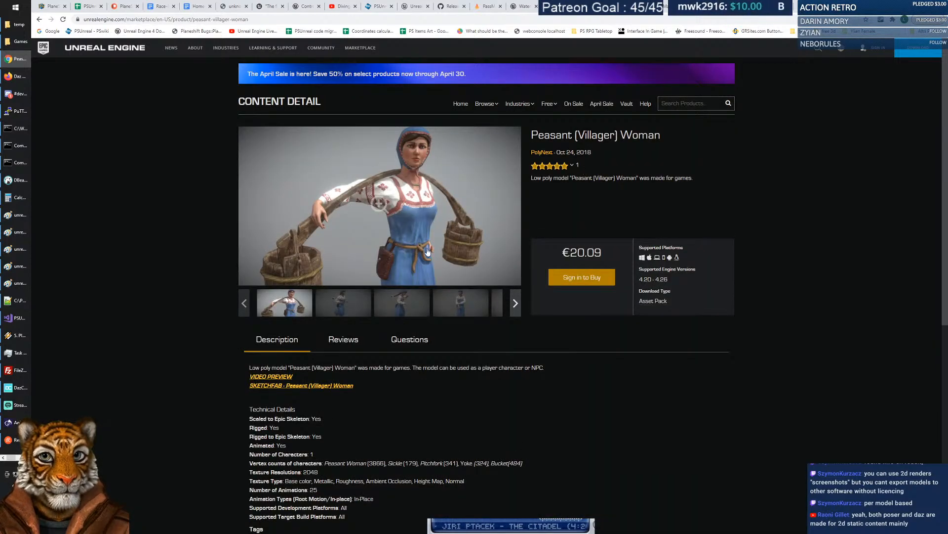
left_click(348, 305)
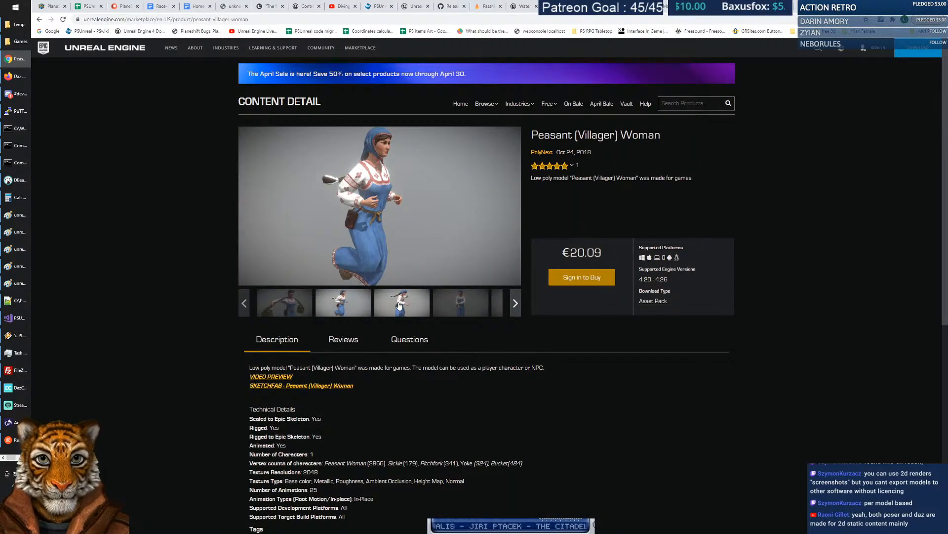
left_click(420, 302)
left_click(444, 300)
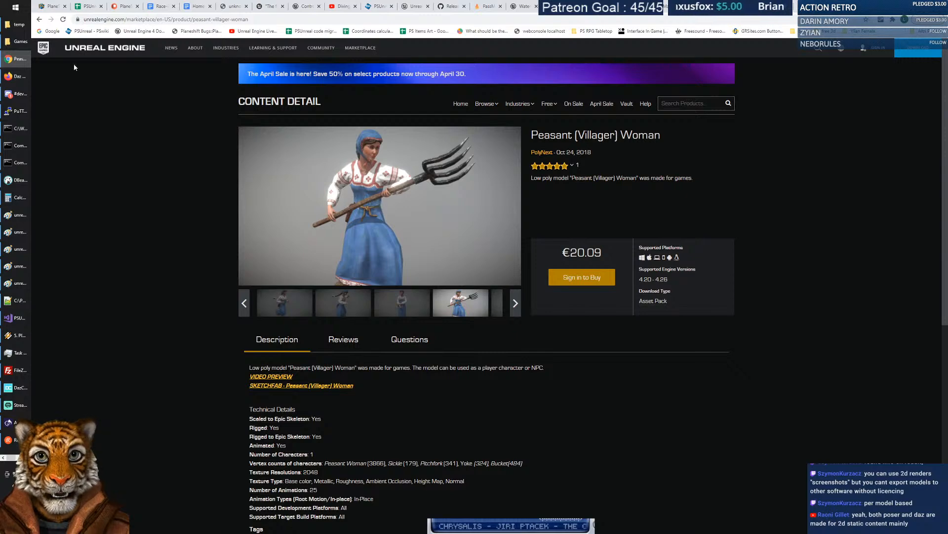
Return to the villager results and replace the search with 'peasant'.
left_click(40, 20)
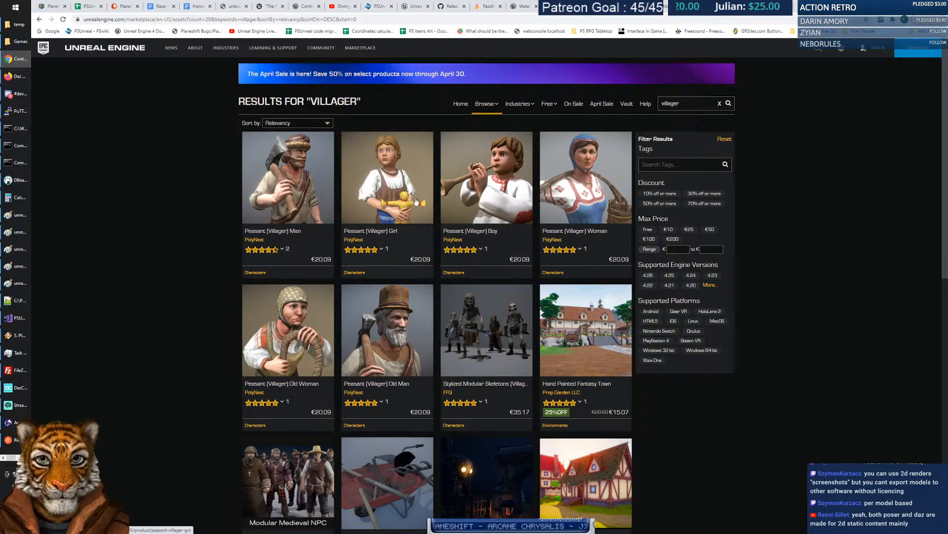
scroll(416, 202, "down", 3)
scroll(400, 168, "down", 3)
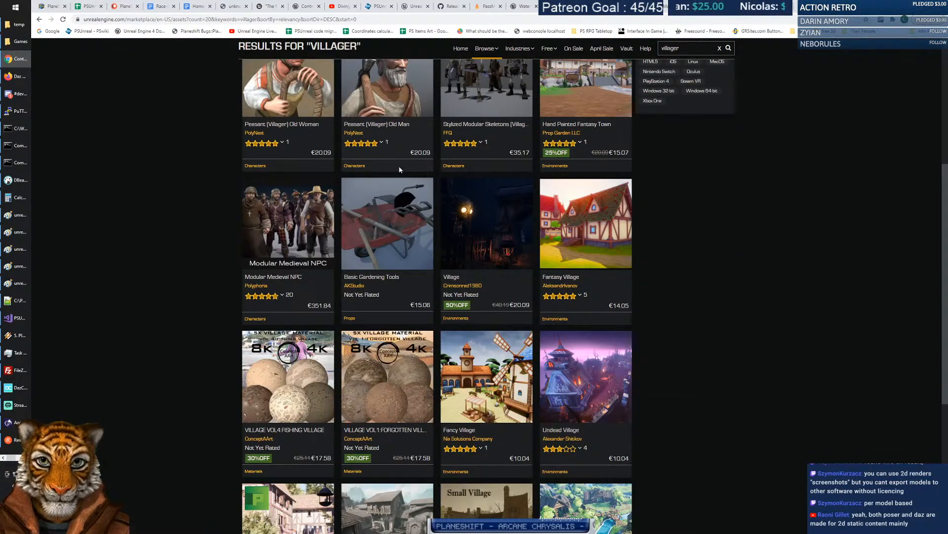
scroll(401, 176, "up", 4)
scroll(402, 178, "down", 10)
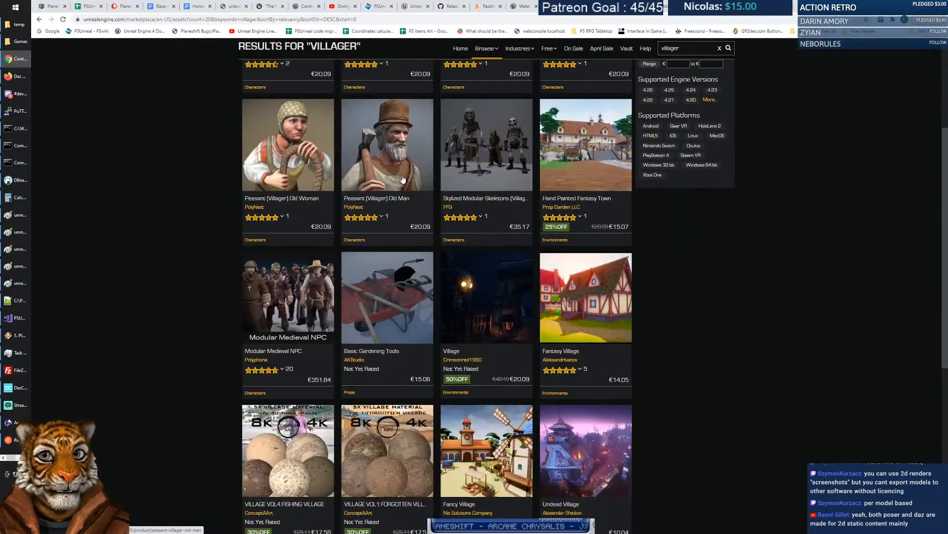
scroll(403, 179, "up", 10)
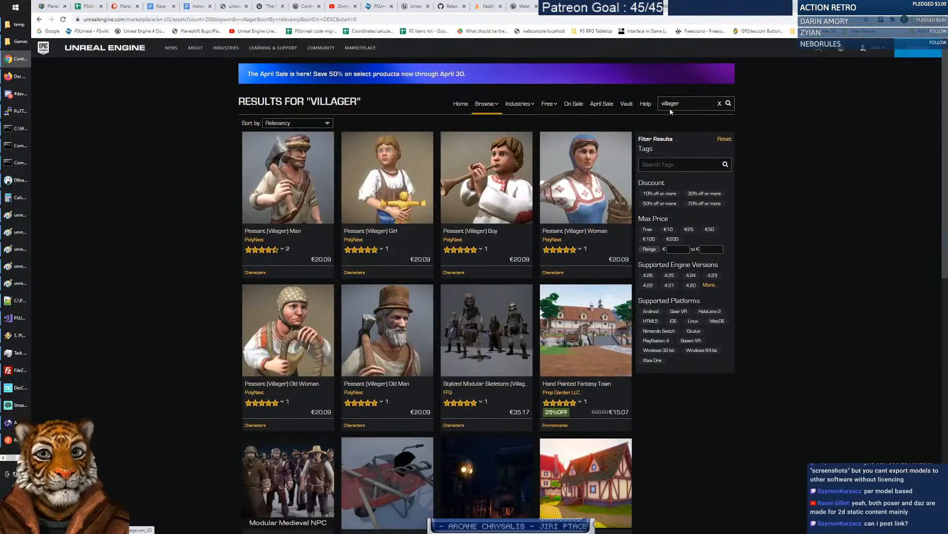
double_click(672, 105)
type("peasant")
key("Return")
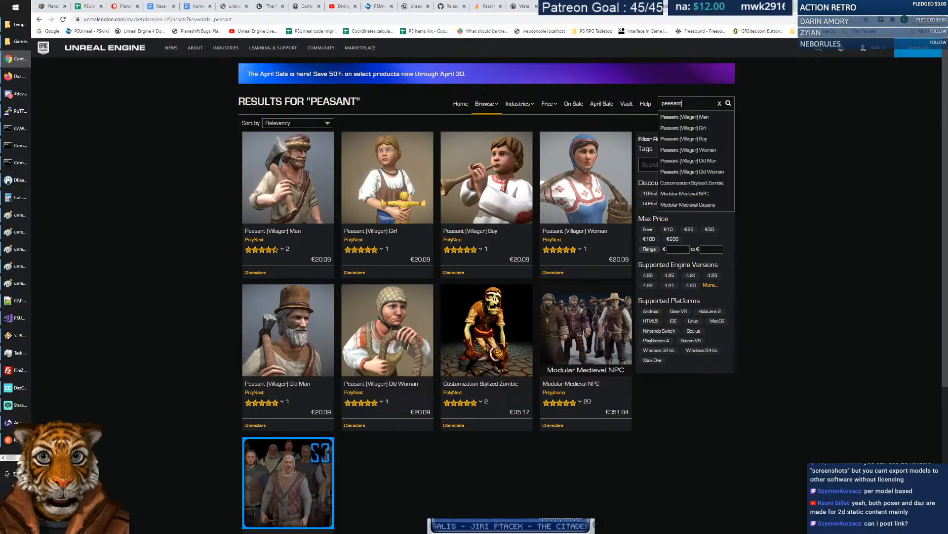
double_click(671, 104)
Search the marketplace for 'female', then for 'character'.
type("female")
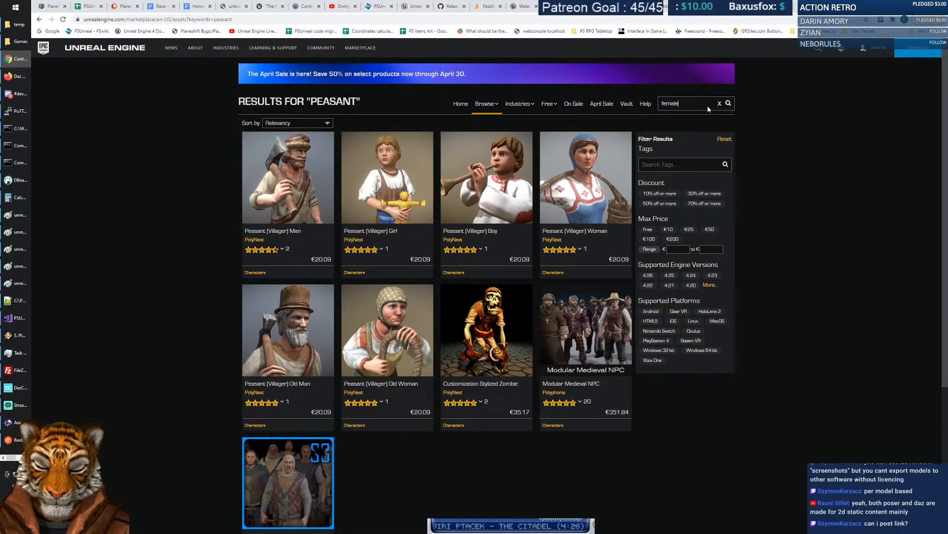
key("Return")
left_click_drag(661, 104, 738, 106)
type("character")
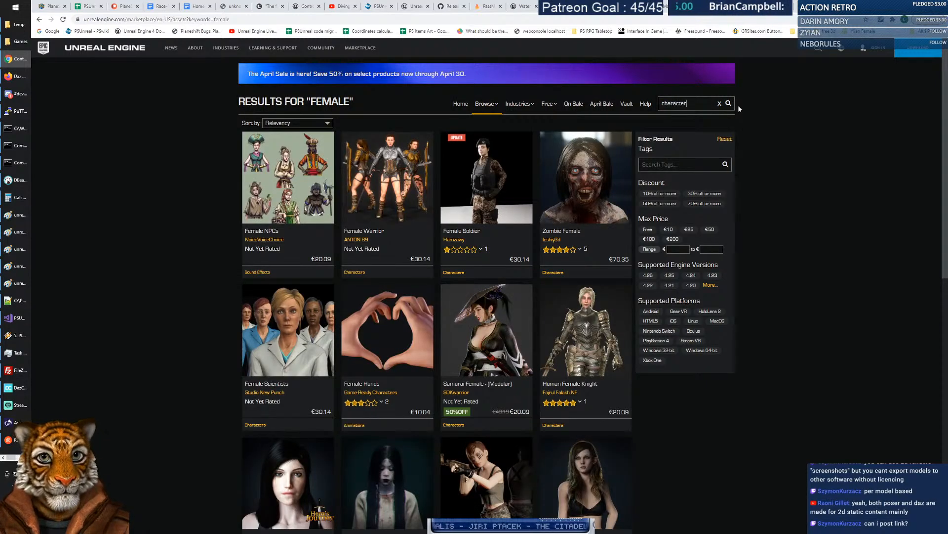
key("Return")
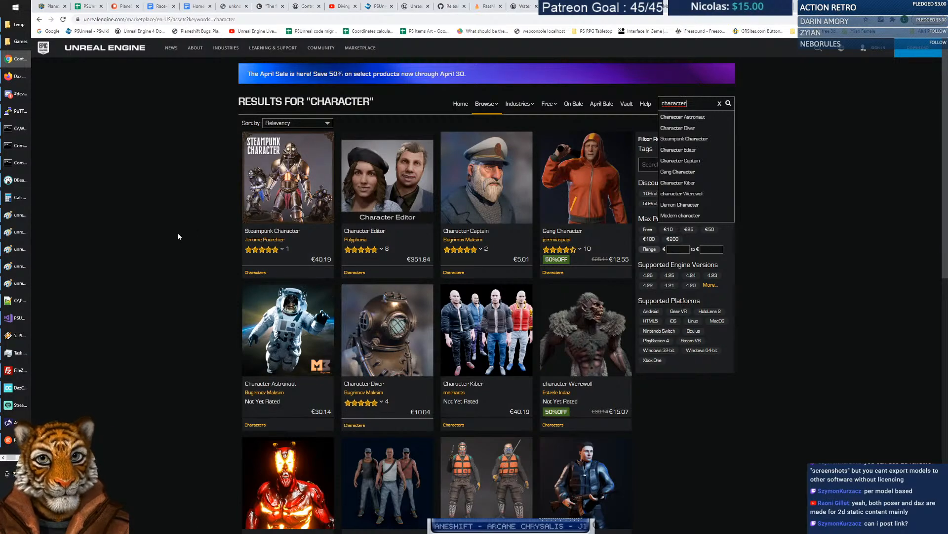
Page through the character results to page 2 and then page 3.
scroll(179, 237, "down", 6)
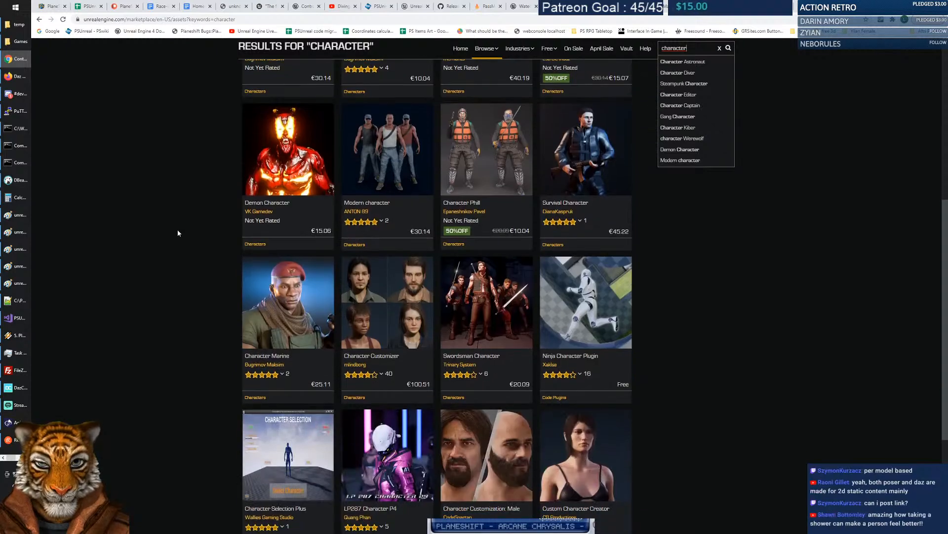
scroll(177, 230, "down", 4)
mouse_move(592, 365)
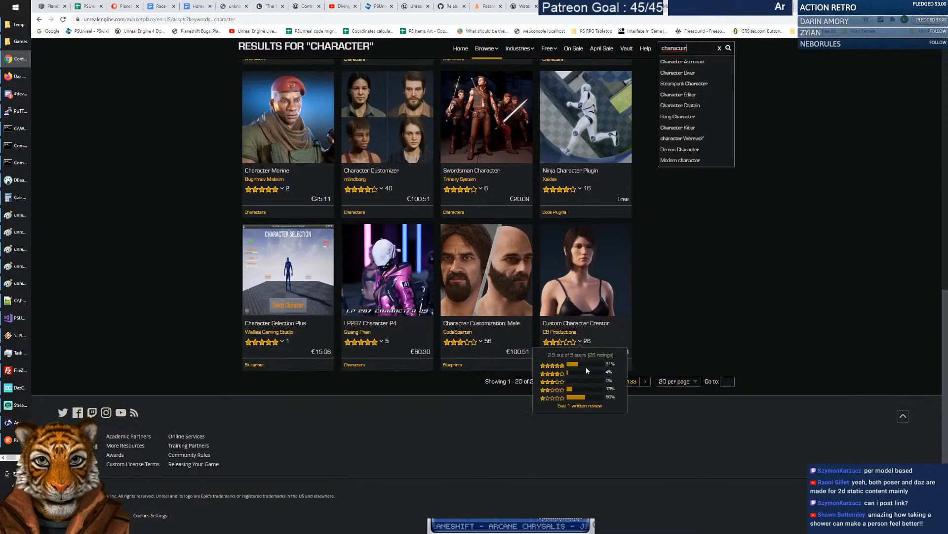
left_click(582, 381)
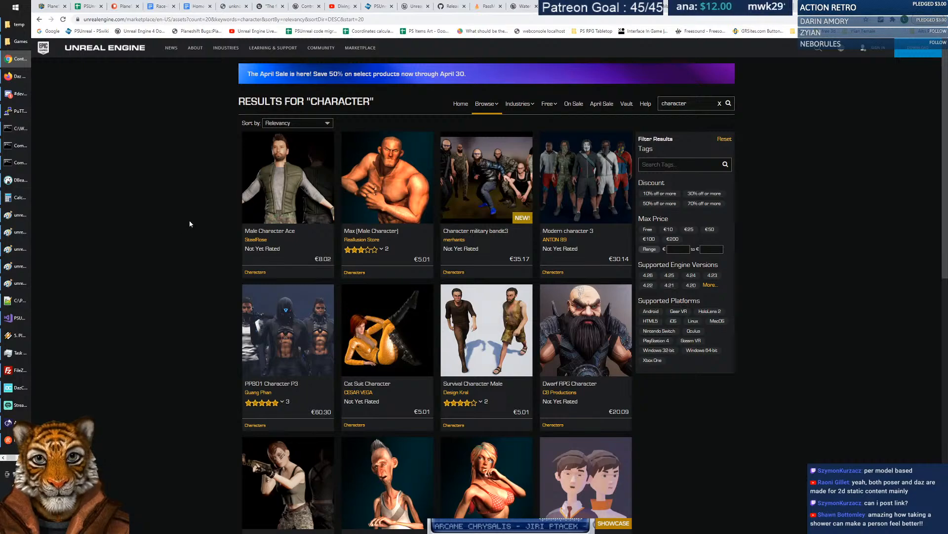
scroll(199, 230, "down", 6)
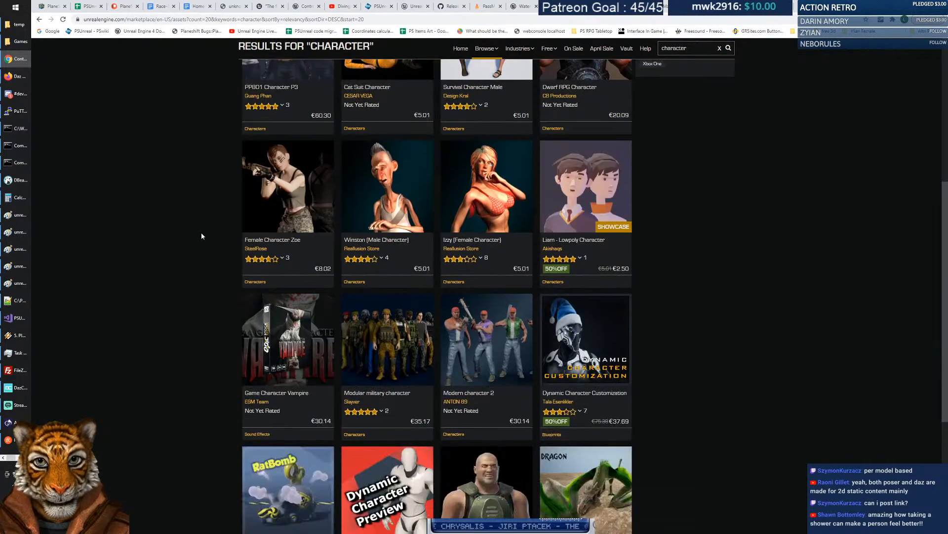
scroll(201, 236, "down", 3)
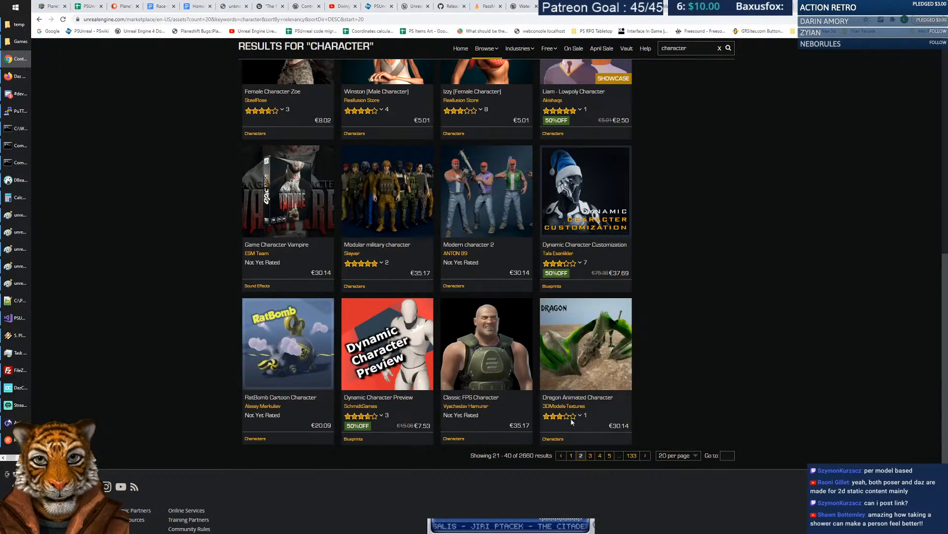
left_click(591, 457)
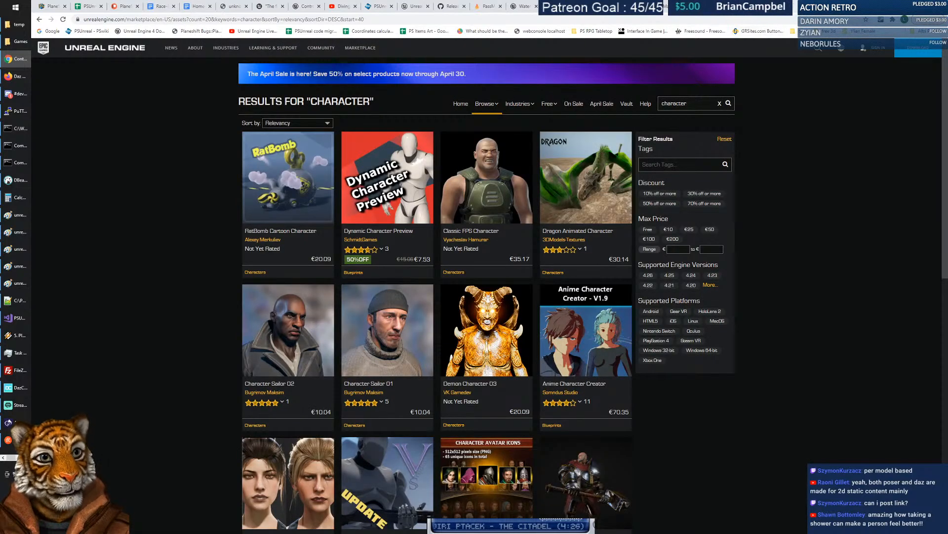
Switch to the Daz 3D tab and open the dForce Medieval Barmaid Textures : Weary bookmark.
left_click(803, 7)
left_click(766, 7)
left_click(862, 31)
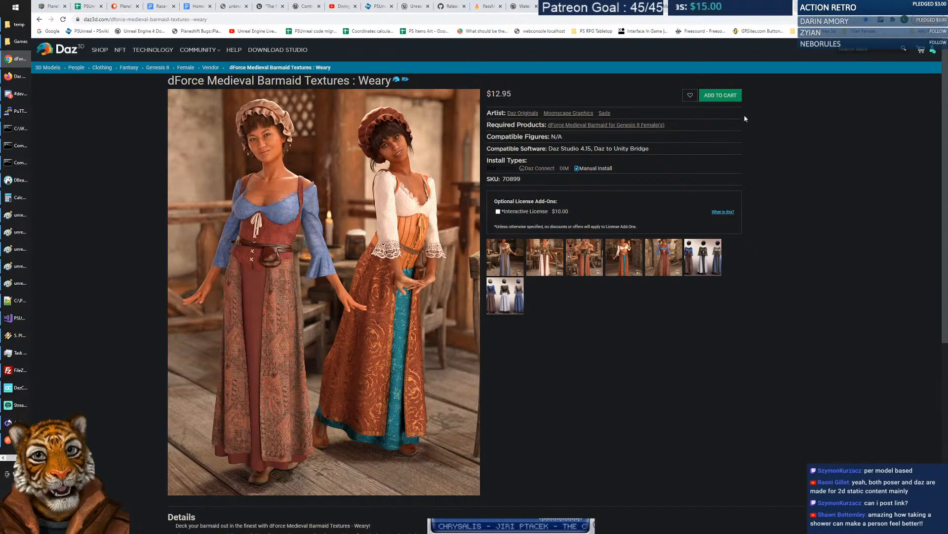
Back on the Unreal Marketplace character results, show pages 4 and 5.
left_click(783, 6)
scroll(455, 253, "down", 5)
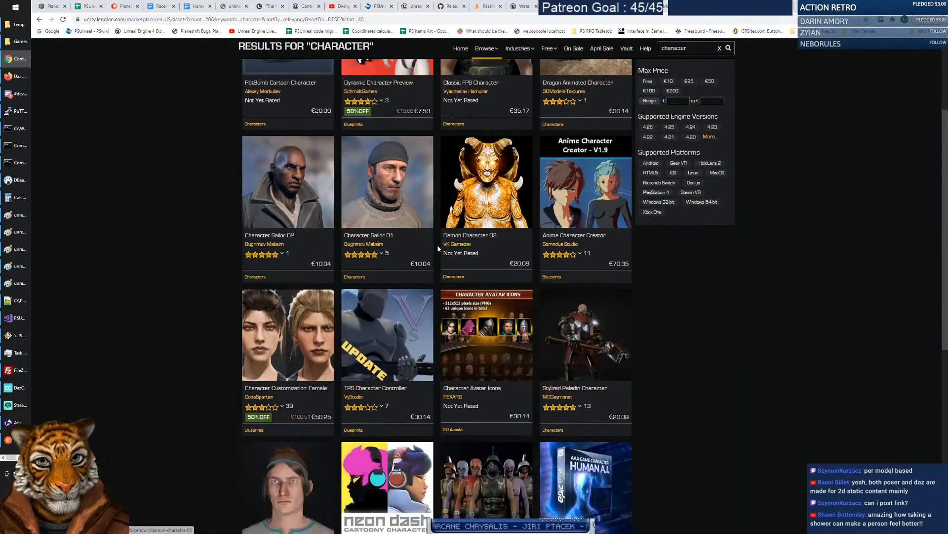
scroll(438, 250, "down", 3)
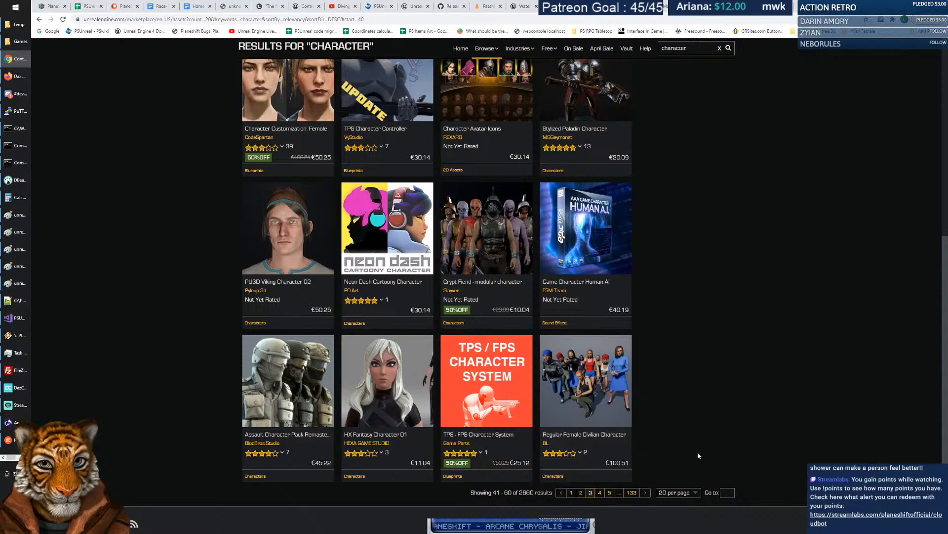
left_click(599, 493)
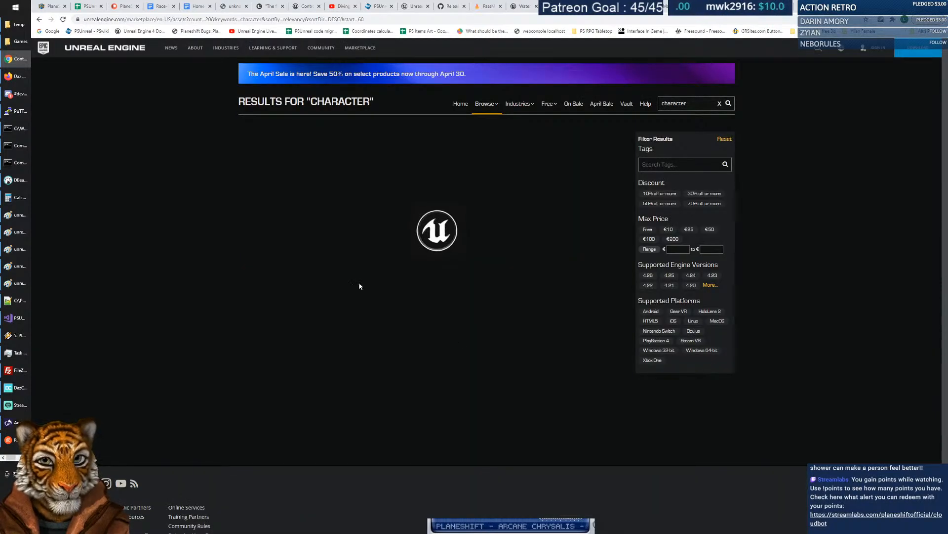
scroll(223, 290, "down", 3)
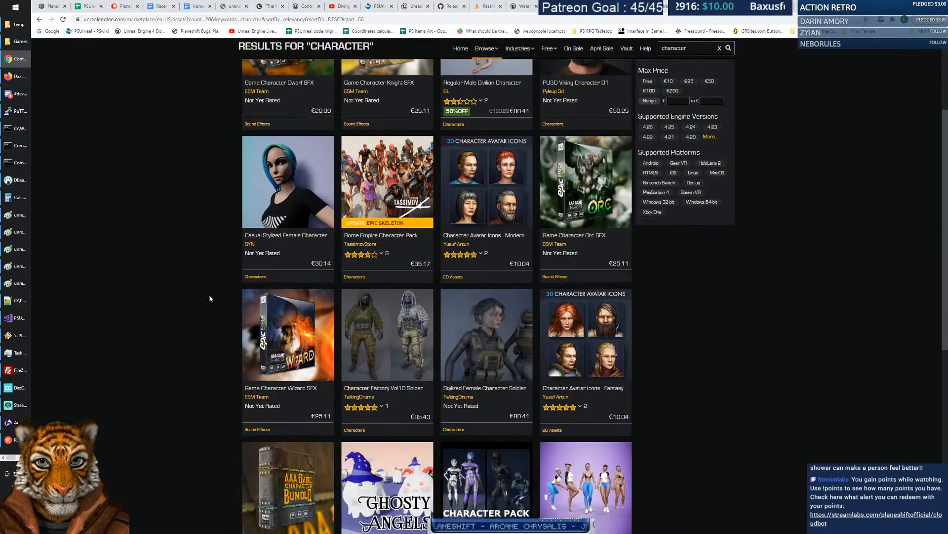
scroll(211, 295, "down", 5)
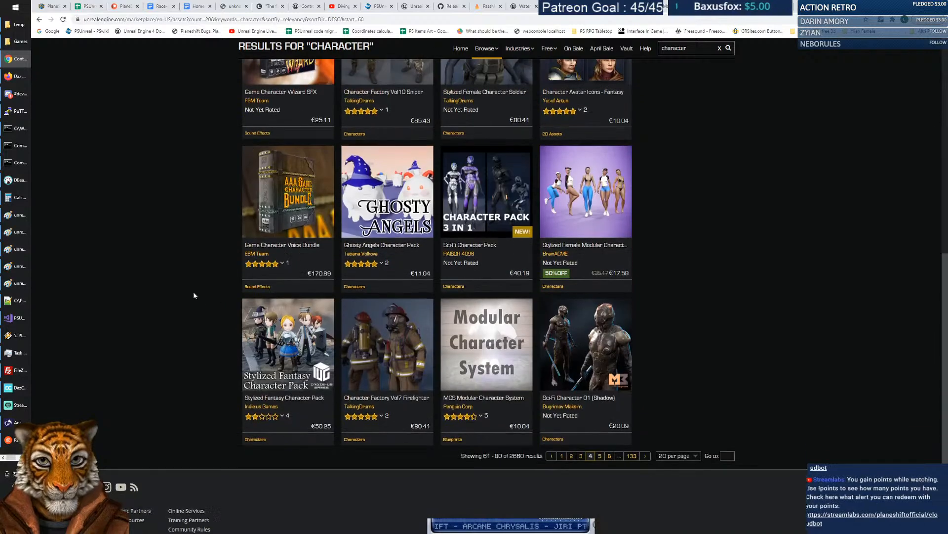
left_click(600, 455)
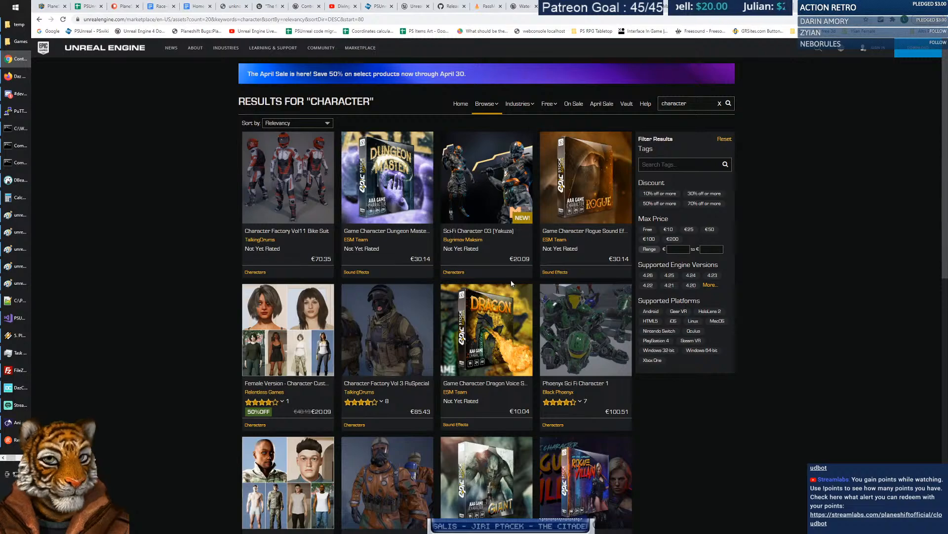
Inspect the page's full web address, selecting its unrealengine part.
scroll(311, 233, "down", 5)
scroll(311, 236, "down", 2)
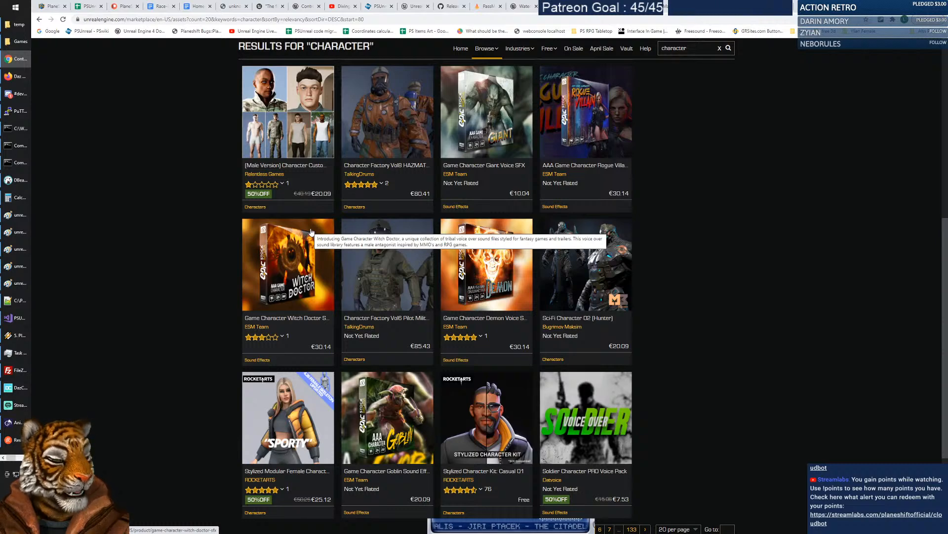
left_click(113, 21)
left_click(113, 20)
left_click_drag(113, 19, 143, 20)
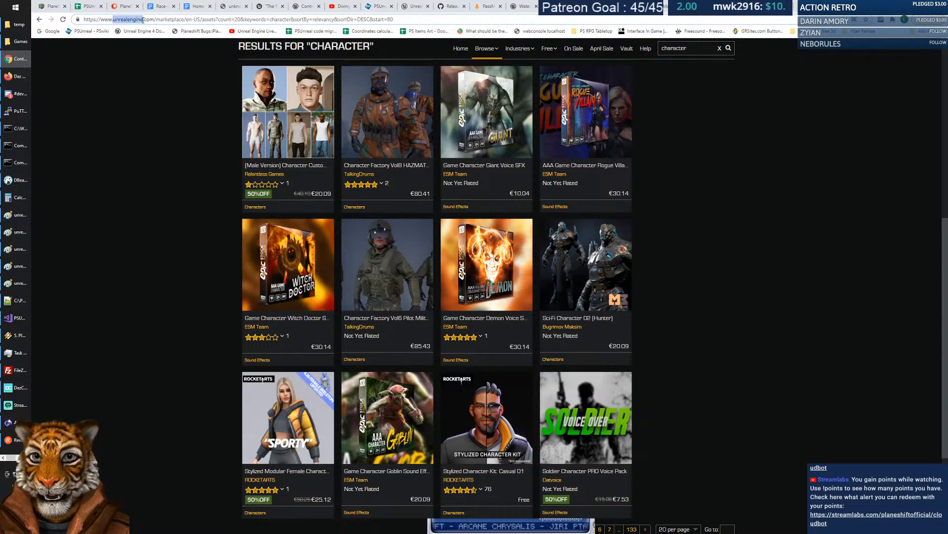
left_click(145, 20)
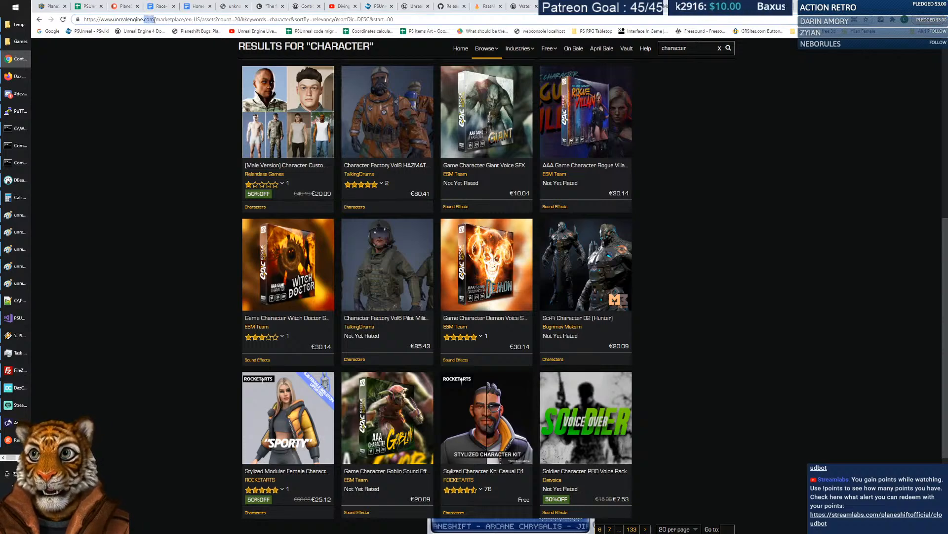
left_click(819, 244)
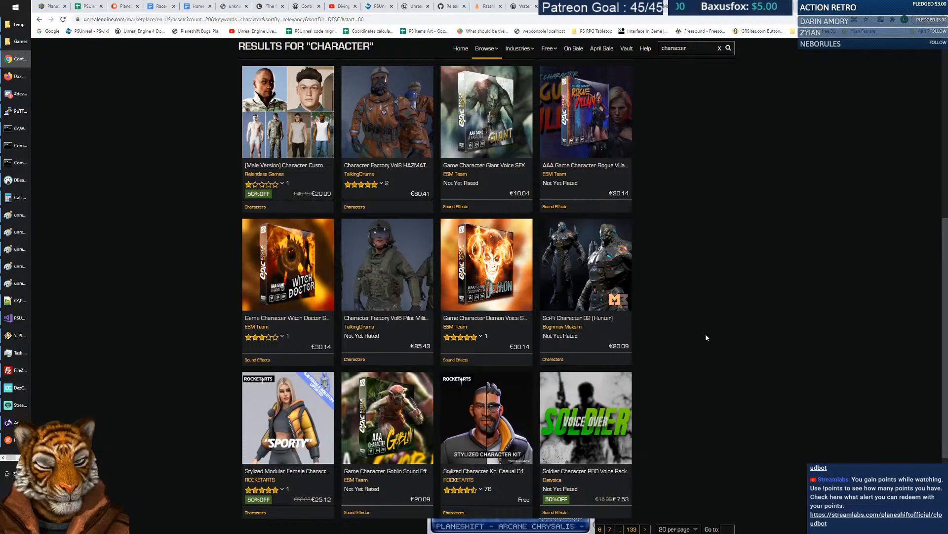
Show page 6 of the character results, then enter 'unity 3d store' in the address bar.
scroll(684, 321, "down", 3)
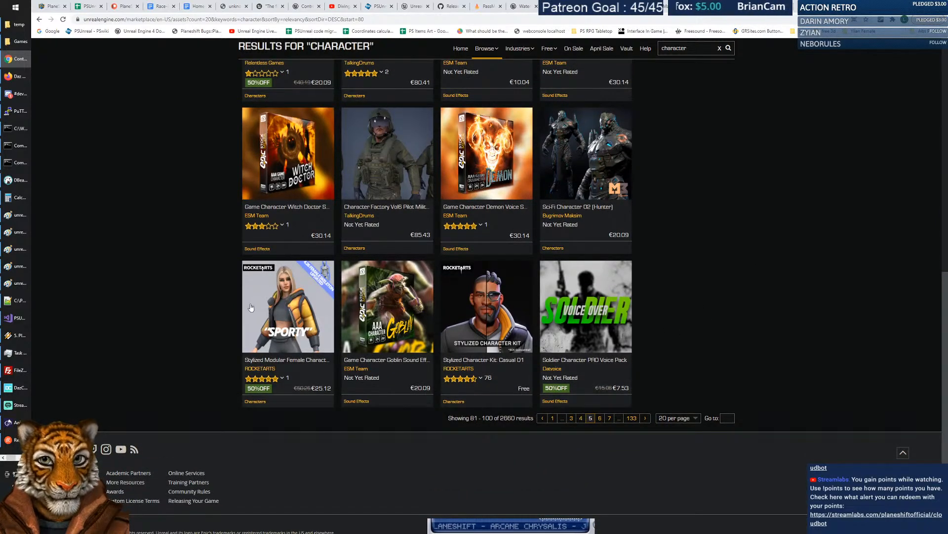
left_click(600, 418)
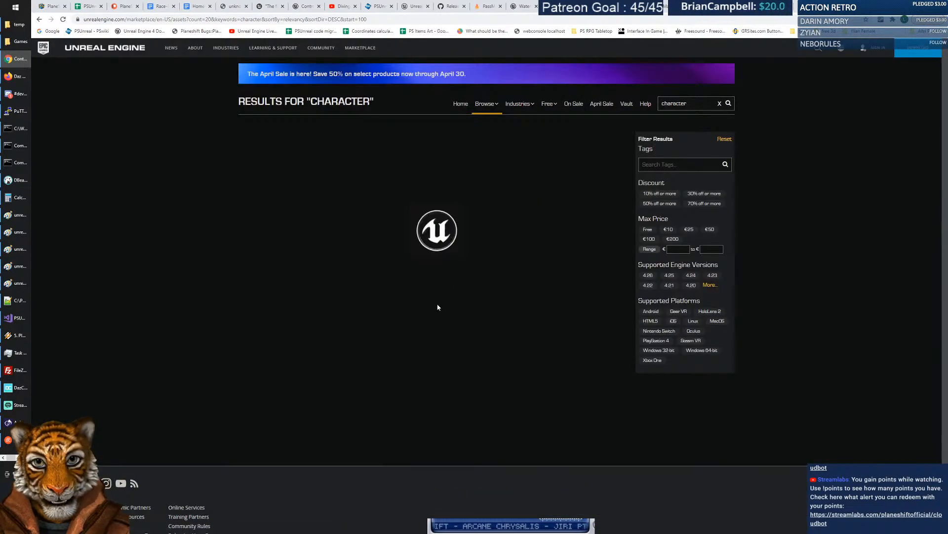
scroll(394, 168, "down", 10)
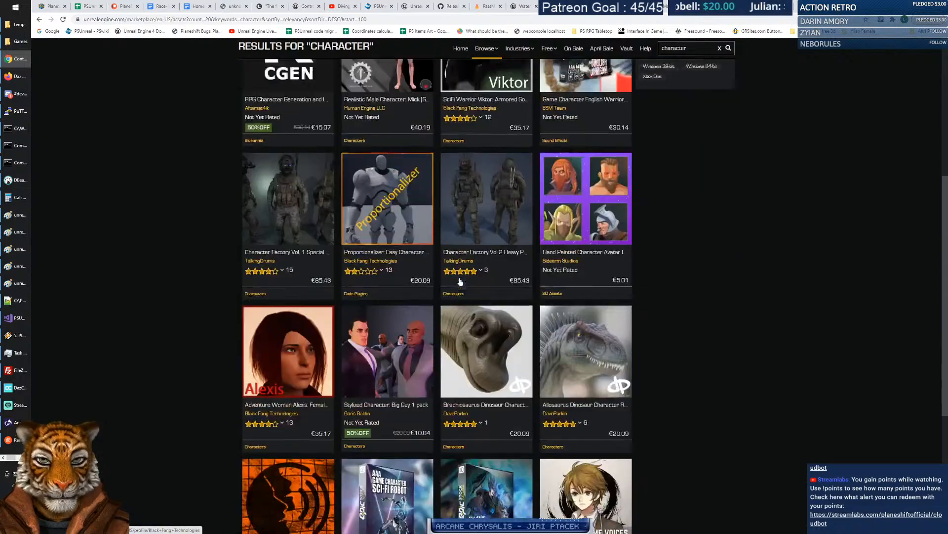
scroll(460, 281, "up", 10)
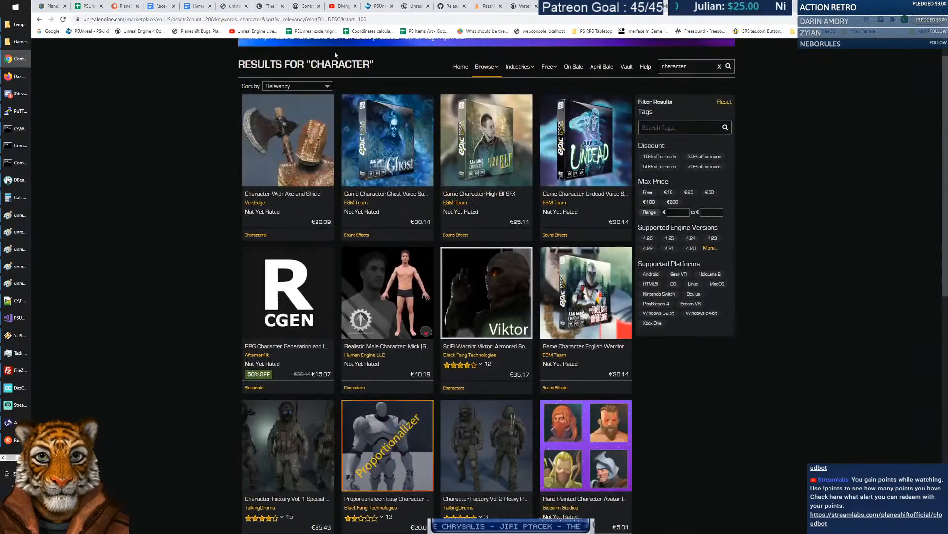
left_click(329, 19)
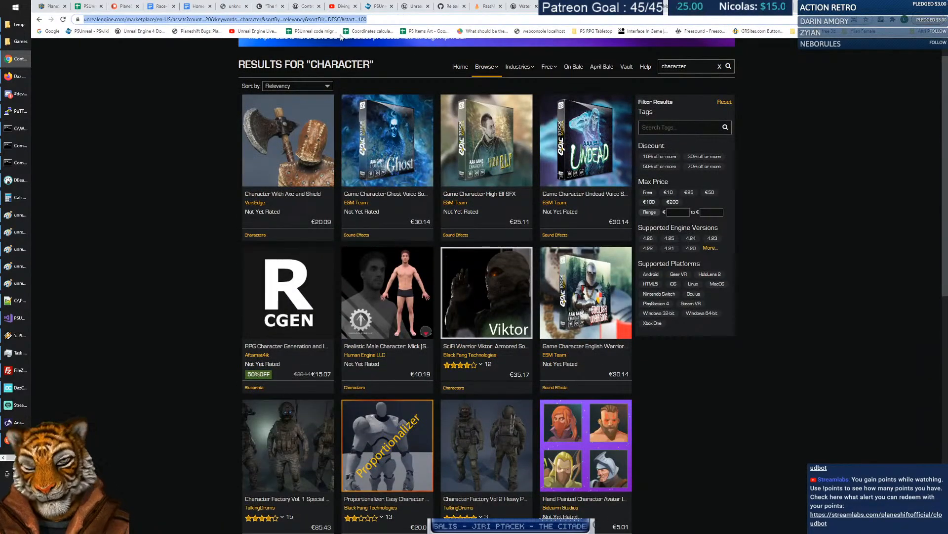
type("unity 3d")
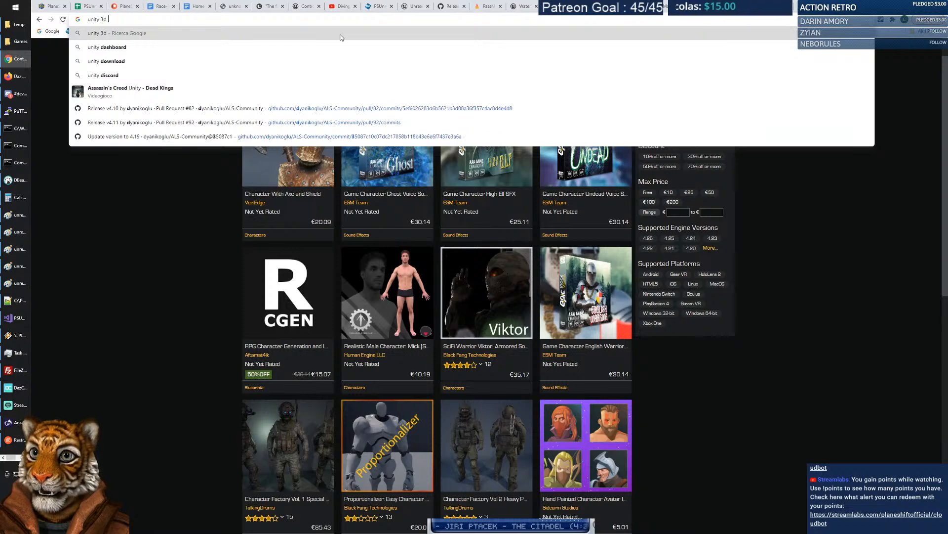
type(" store")
Search 'unity 3d store', open the Unity Asset Store 3D listing, then open a new tab.
key("Return")
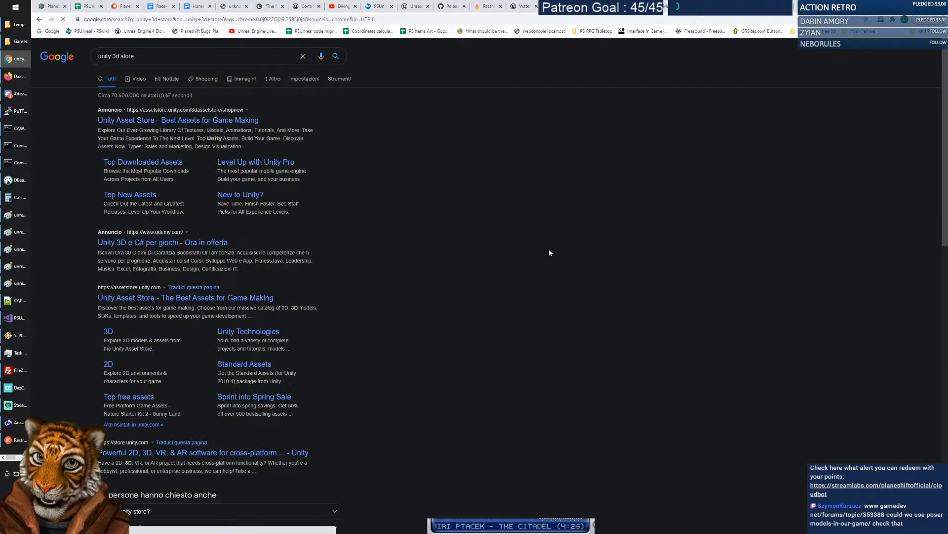
left_click(232, 121)
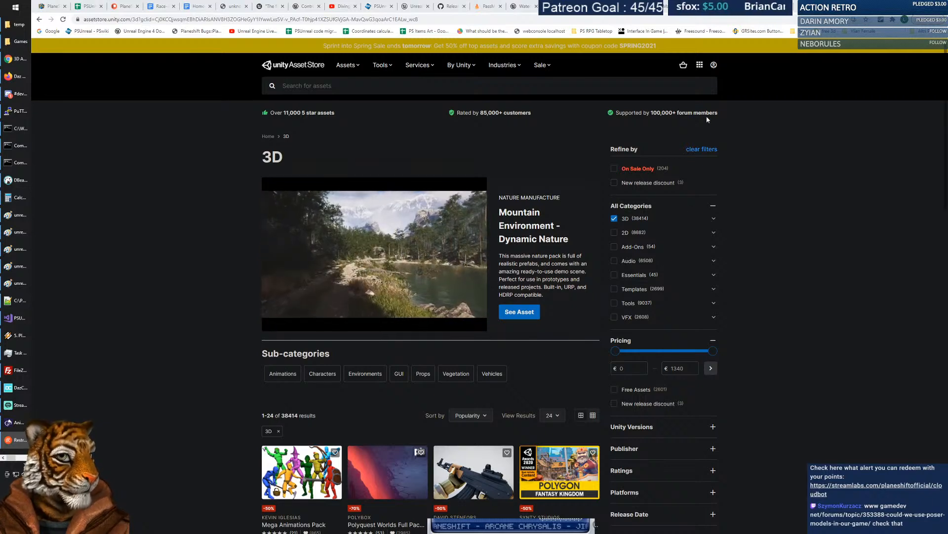
key("ctrl+t")
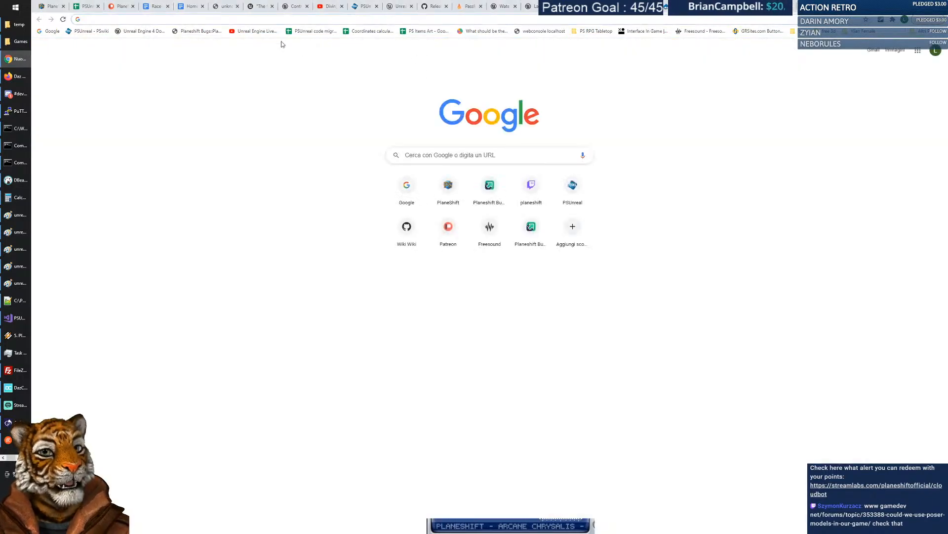
Paste and load the GameDev.net forum thread address, dismissing the refresh prompt.
type("gamedev net/forums/topic/353388-could-we-use-poser-models-in-our-game/")
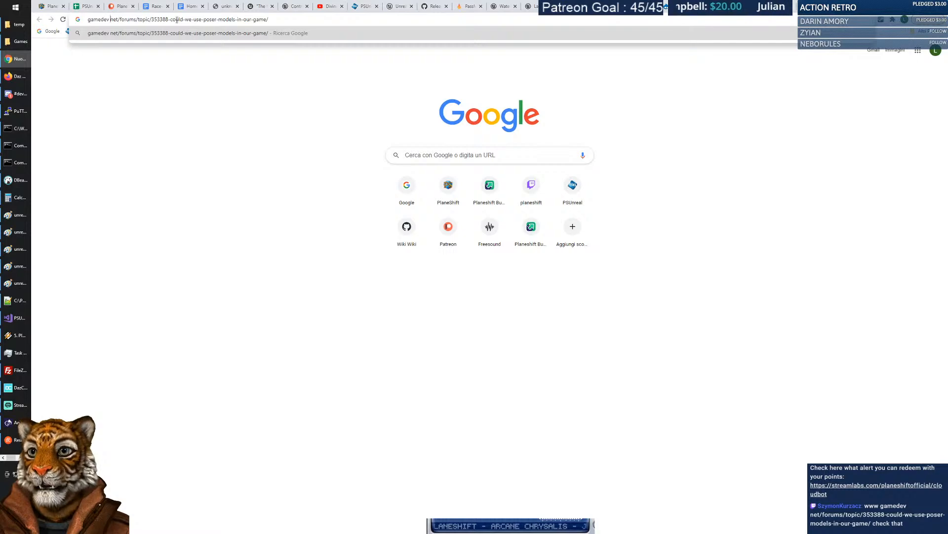
key("Return")
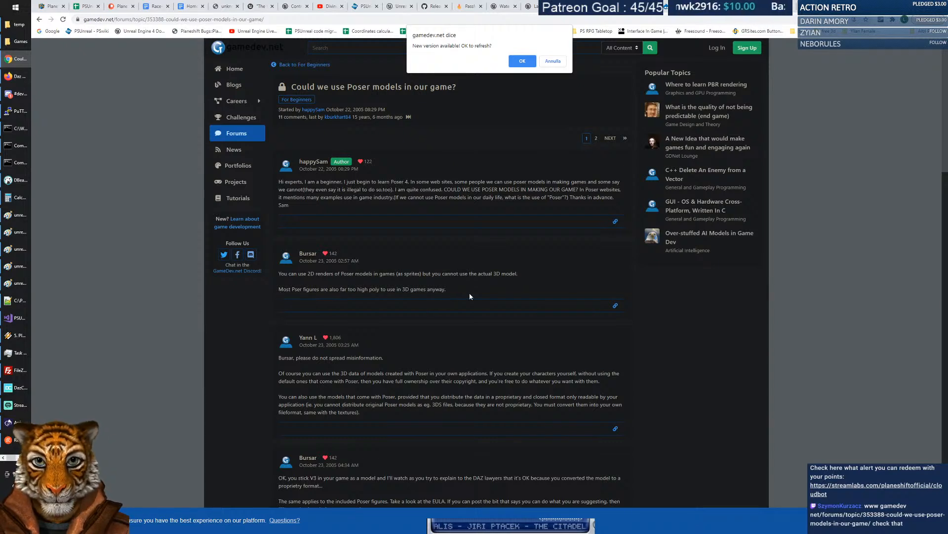
left_click(554, 62)
scroll(440, 299, "down", 2)
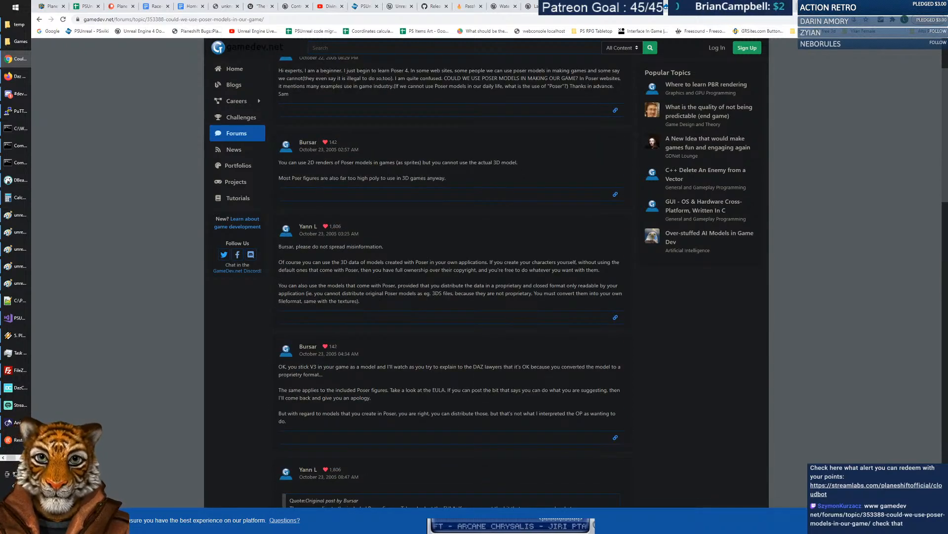
left_click_drag(484, 262, 494, 282)
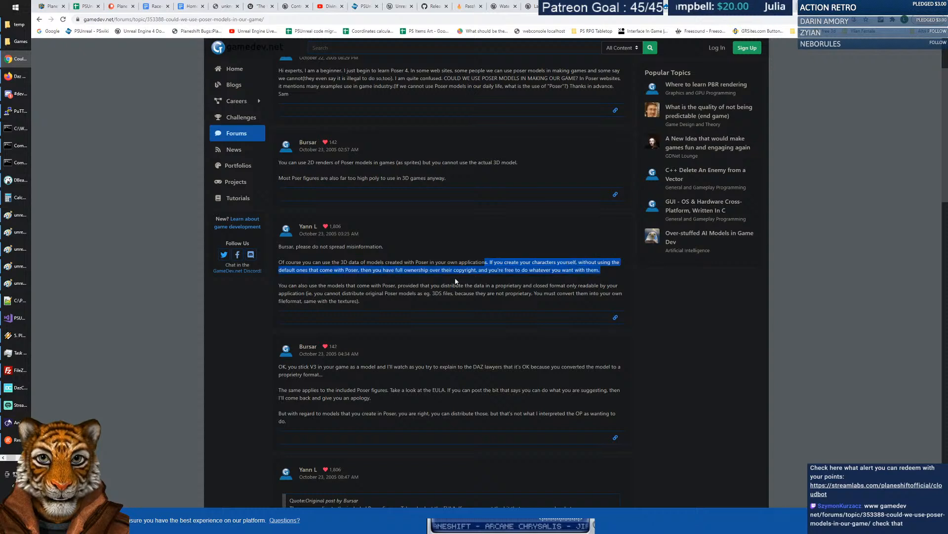
left_click_drag(331, 277, 607, 268)
left_click(604, 262)
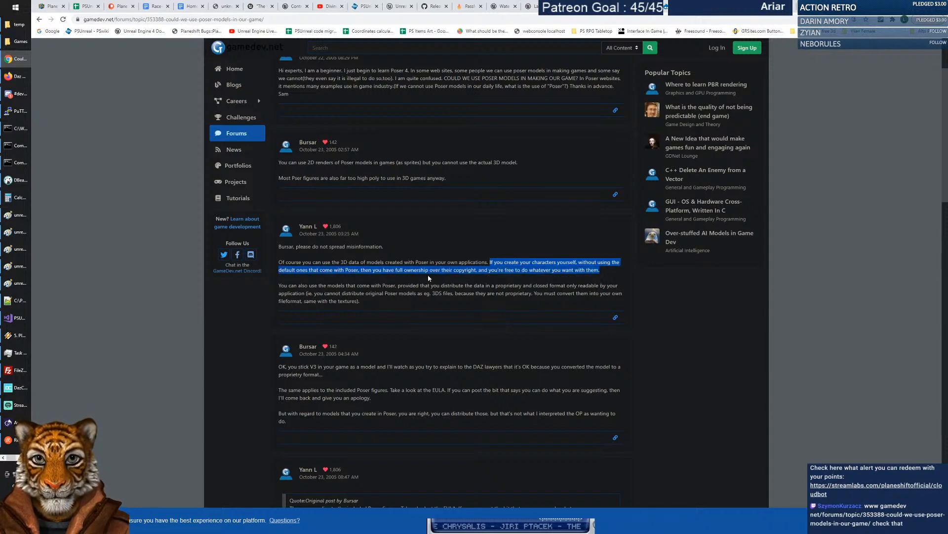
left_click(472, 276)
left_click_drag(279, 285, 527, 300)
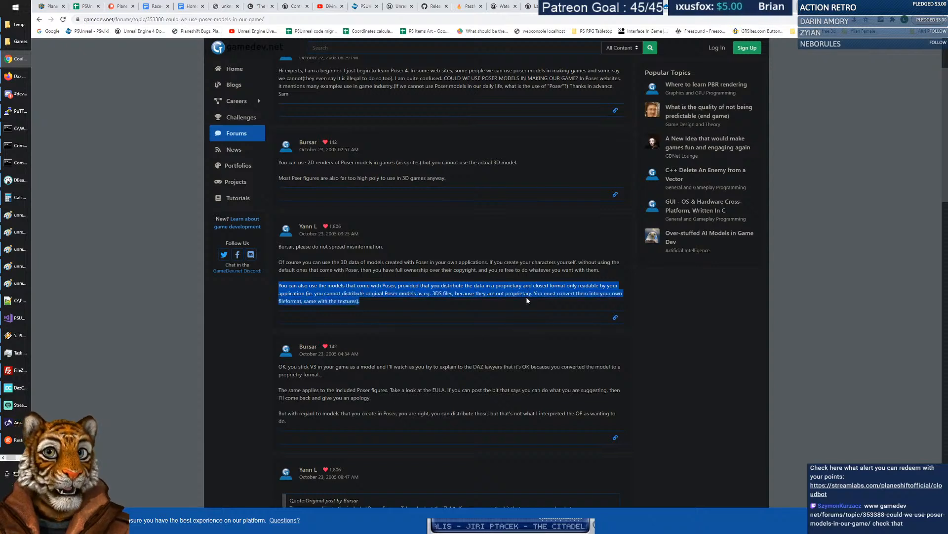
left_click(415, 299)
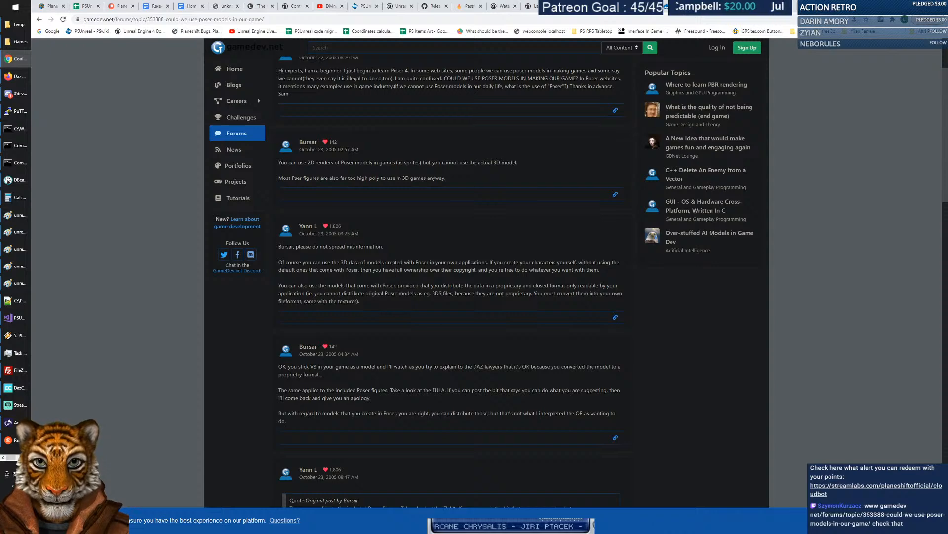
Highlight the quoted POSER 6 EULA heading further down, then open a new tab.
scroll(397, 288, "down", 5)
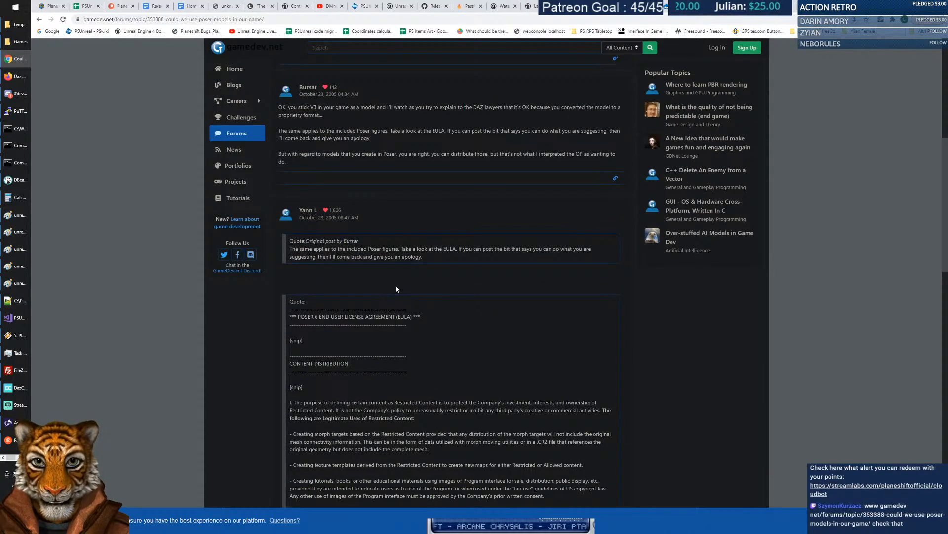
scroll(396, 287, "down", 3)
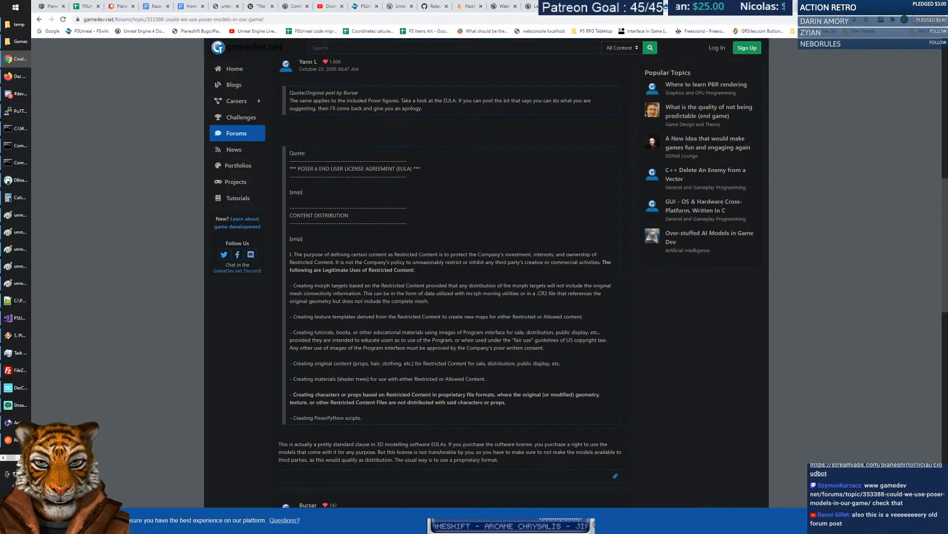
left_click_drag(298, 168, 434, 172)
left_click(430, 219)
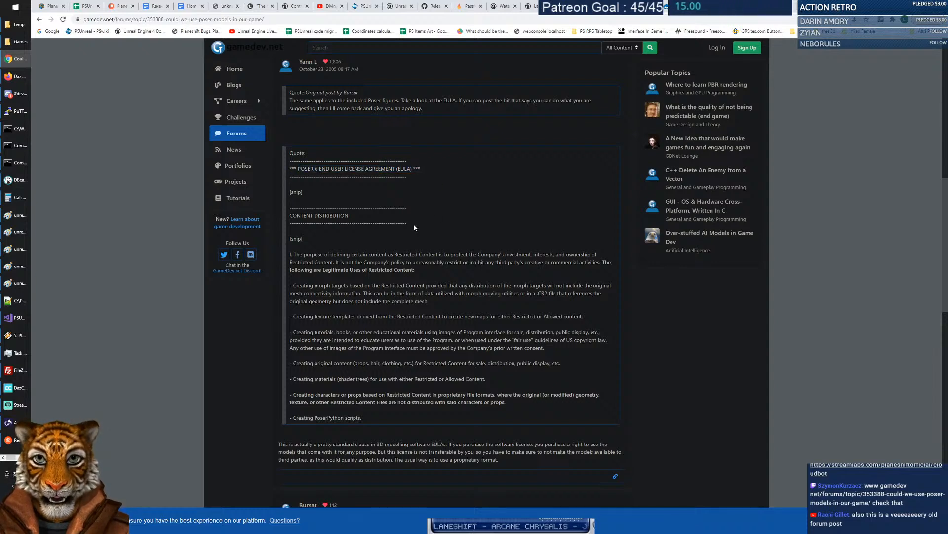
scroll(429, 220, "down", 1)
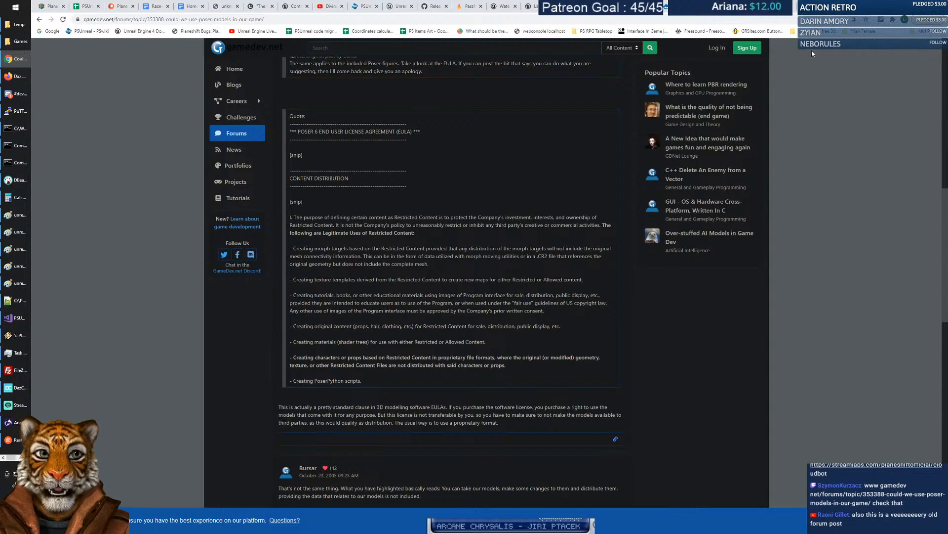
key("ctrl+t")
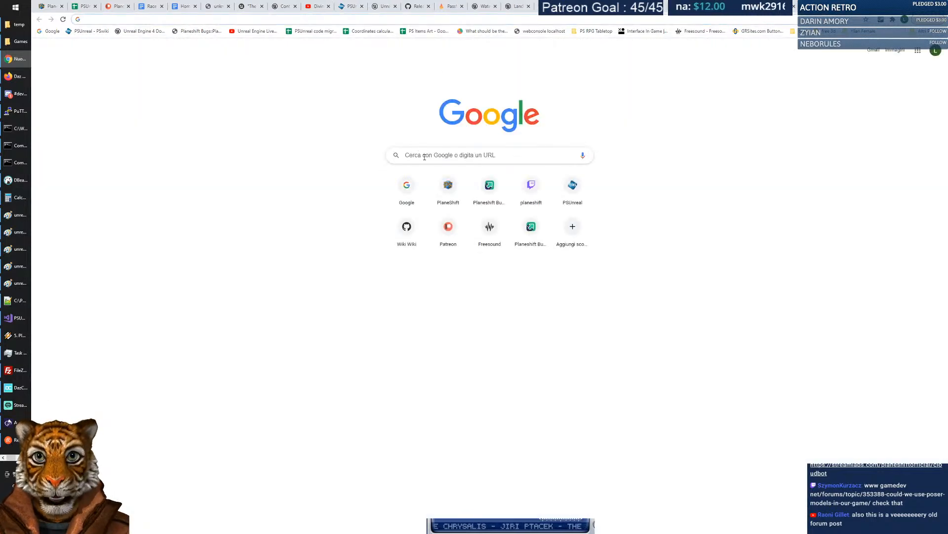
Search Google for 'poser 12 eula' and open the official End User License Agreement page.
left_click(428, 155)
type("poser 12")
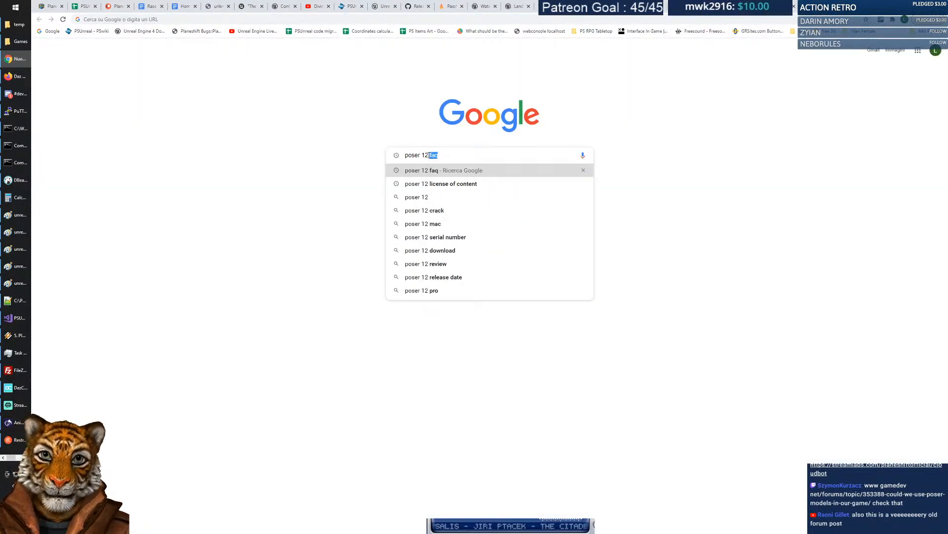
type(" eula")
key("Return")
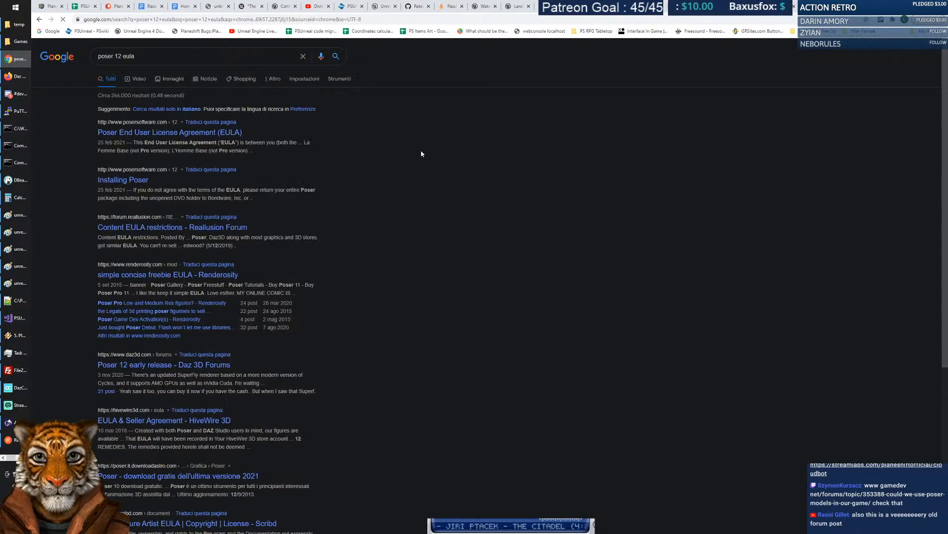
left_click(178, 133)
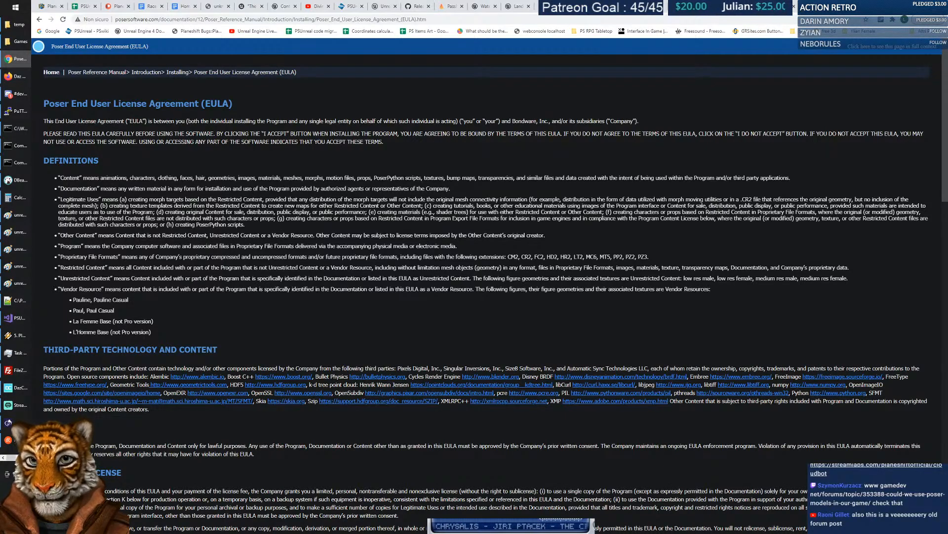
Highlight the Content License's personal, nontransferable terms and the Notwithstanding the foregoing clause.
scroll(210, 276, "down", 2)
scroll(210, 273, "up", 2)
scroll(209, 273, "down", 7)
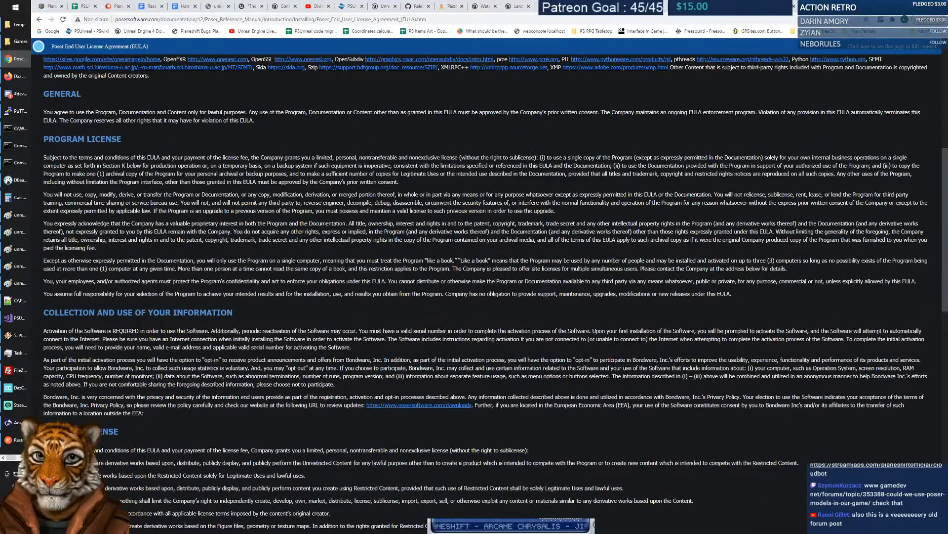
scroll(157, 211, "down", 5)
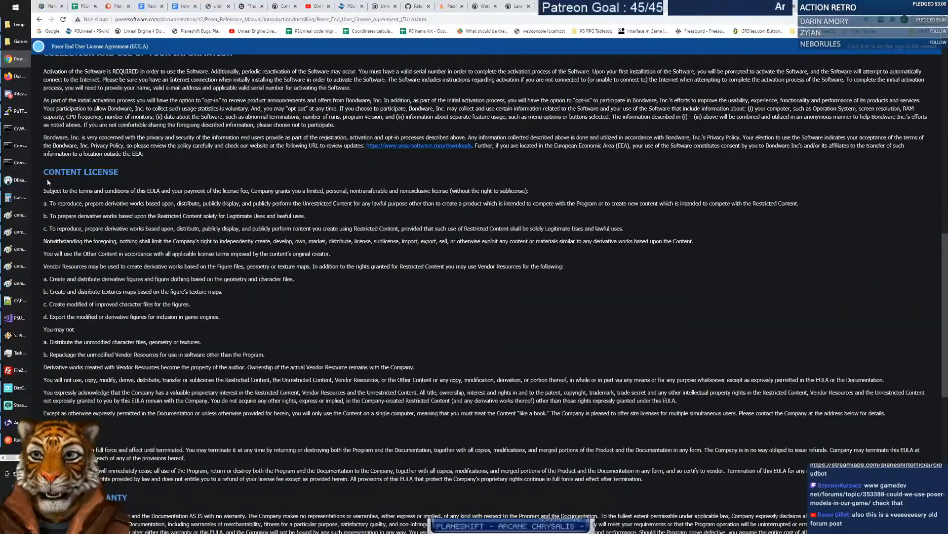
left_click_drag(44, 191, 345, 191)
left_click(344, 191)
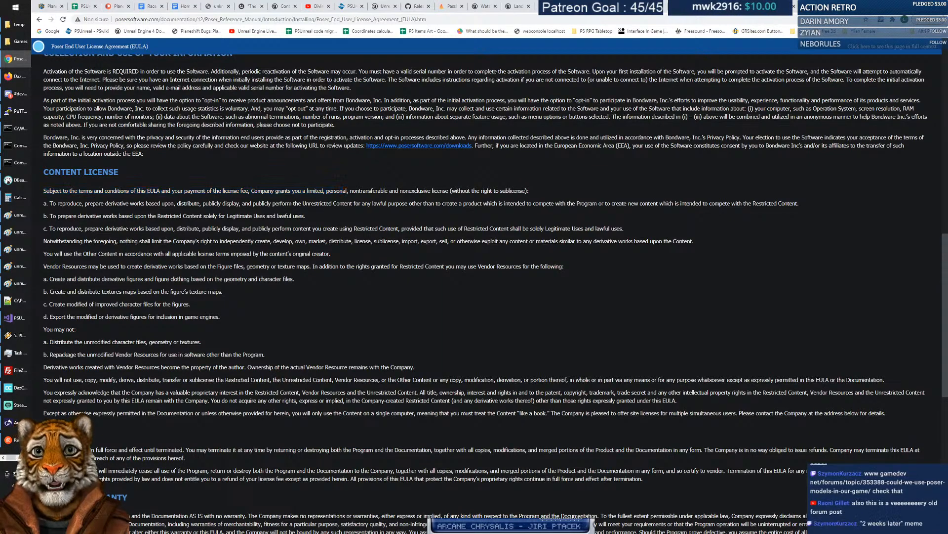
double_click(341, 190)
left_click_drag(352, 191, 546, 191)
left_click(547, 191)
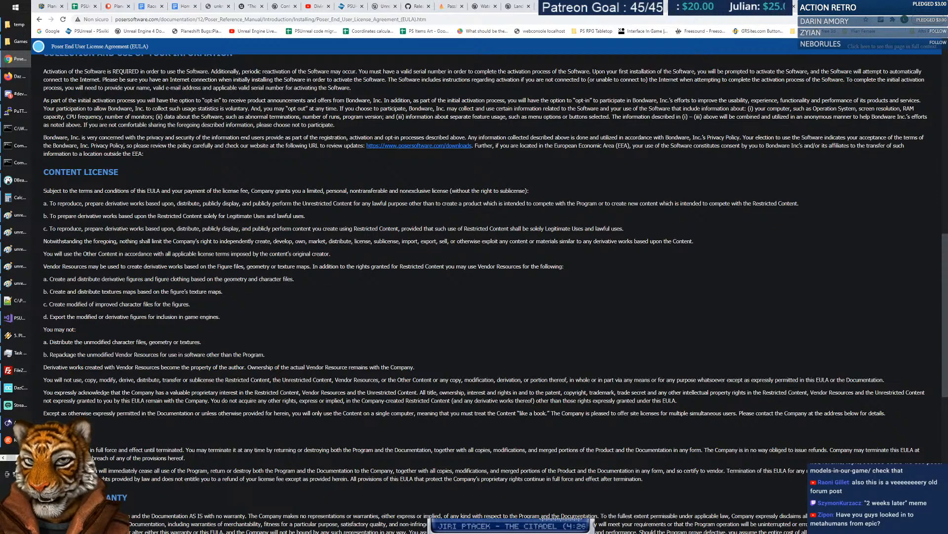
left_click_drag(122, 242, 713, 246)
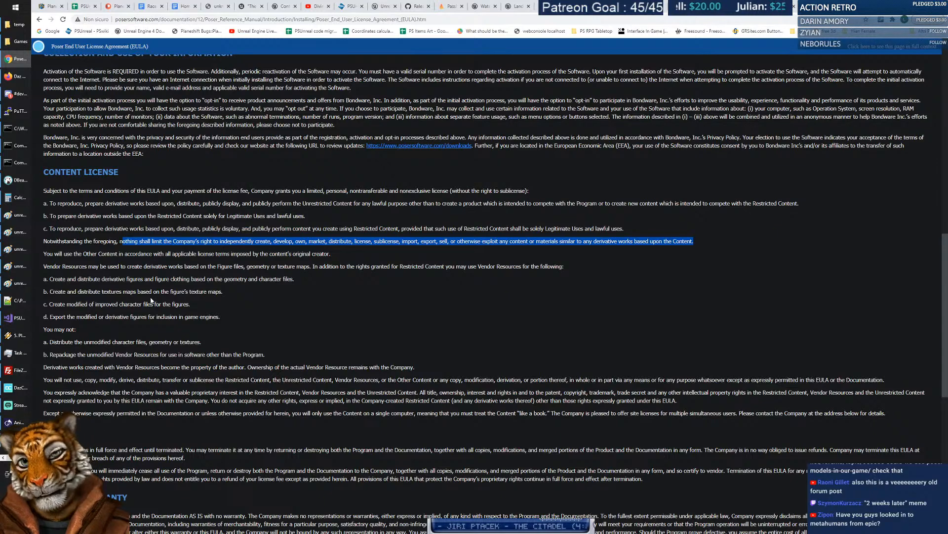
Highlight the Other Content sentence, Vendor Resources usage, and clauses a–d on derivatives and game-engine export.
left_click_drag(44, 254, 342, 258)
left_click(342, 258)
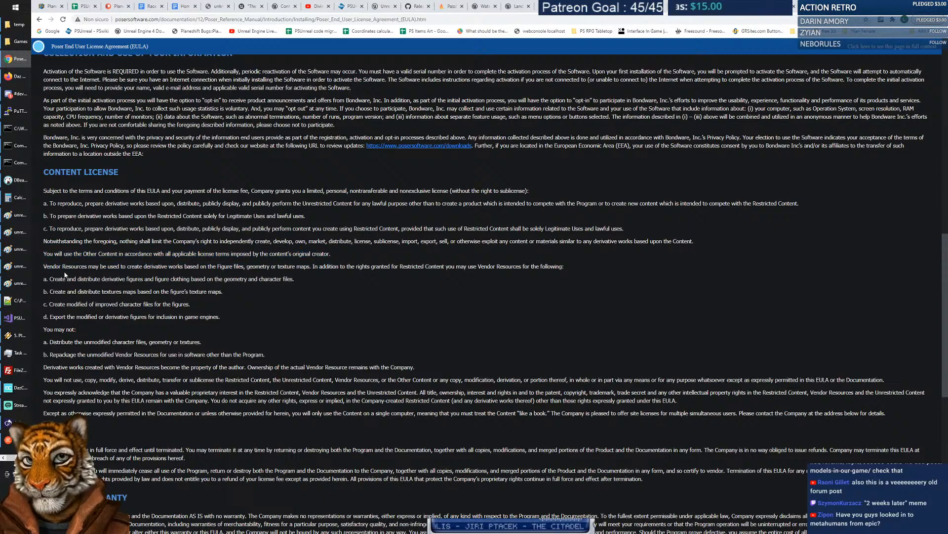
left_click_drag(43, 267, 597, 267)
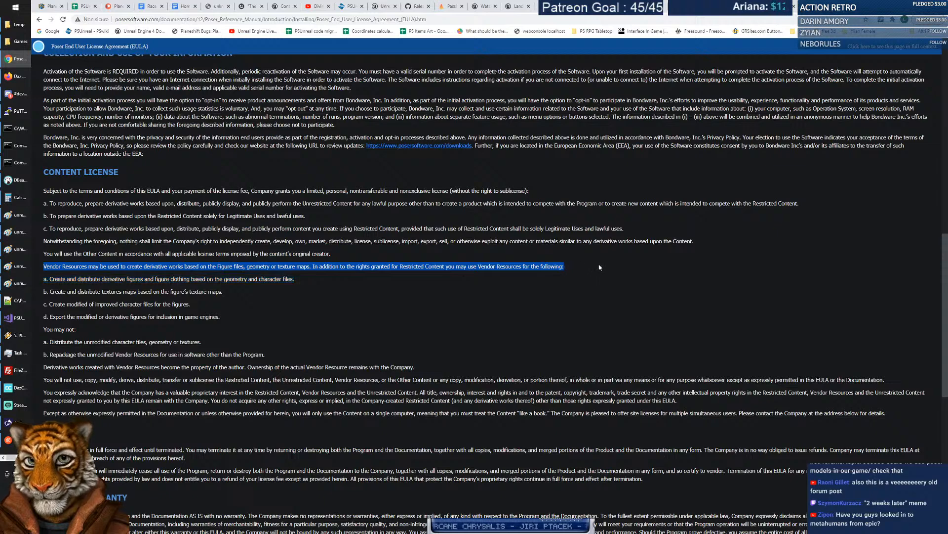
left_click_drag(50, 279, 314, 284)
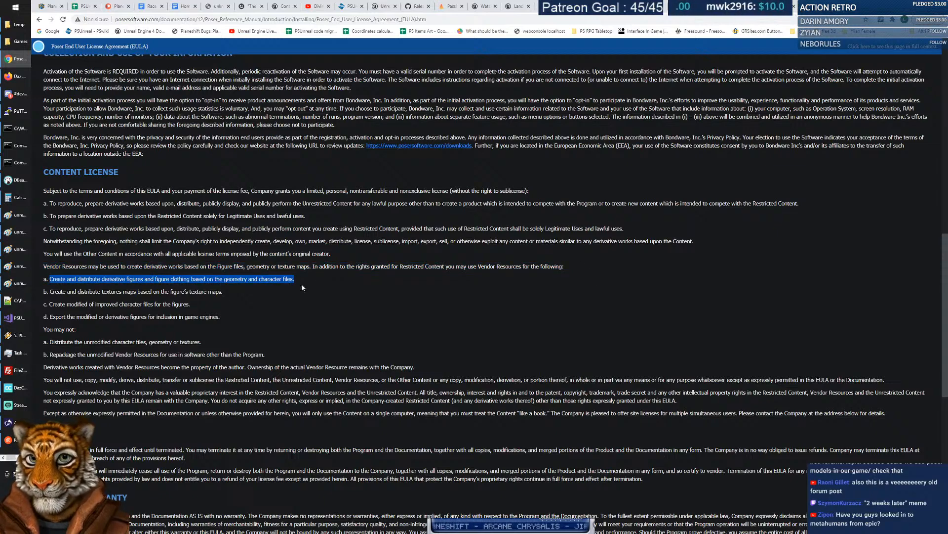
left_click_drag(52, 291, 236, 292)
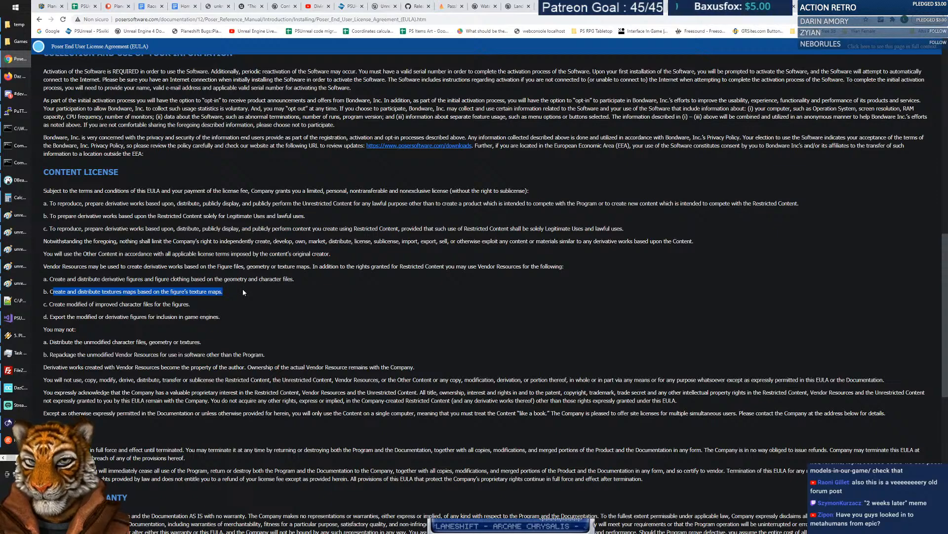
left_click_drag(57, 303, 206, 302)
left_click_drag(50, 316, 234, 319)
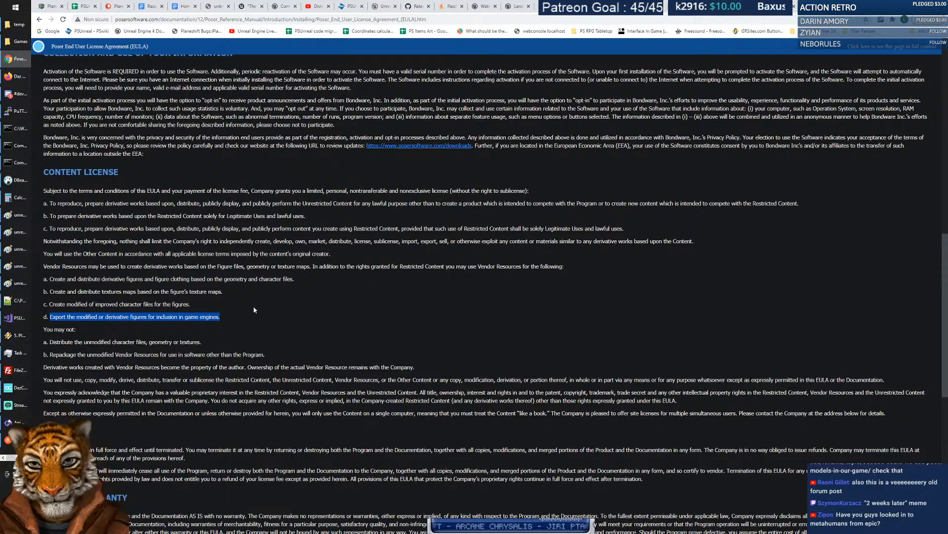
left_click(290, 212)
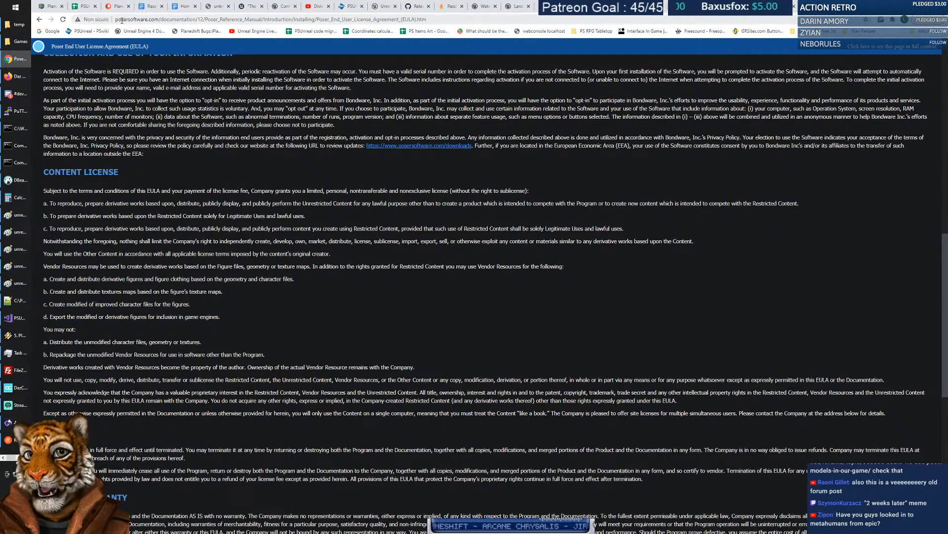
Drag the EULA page into a bookmarks-bar folder and verify the new bookmark there.
left_click(131, 19)
left_click(136, 54)
left_click_drag(78, 19, 855, 46)
left_click(855, 34)
left_click(855, 33)
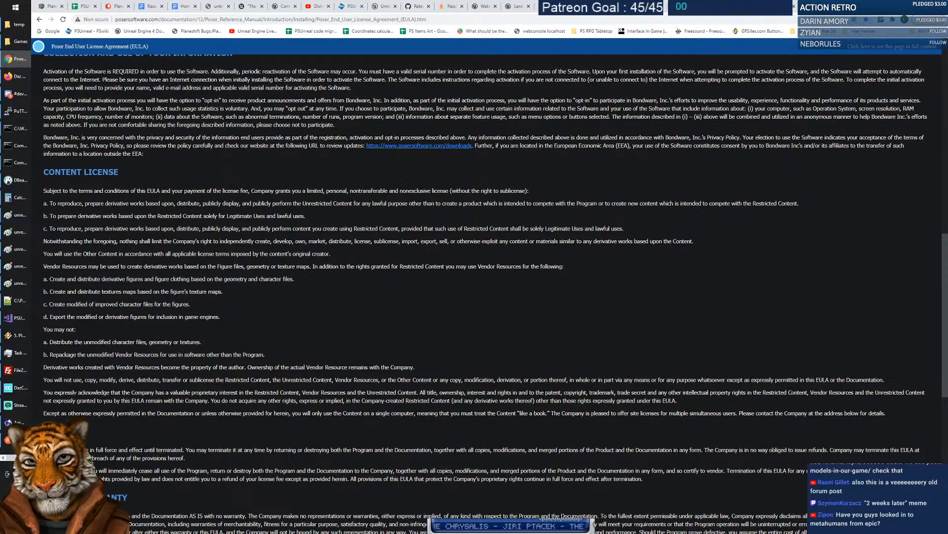
scroll(159, 409, "down", 6)
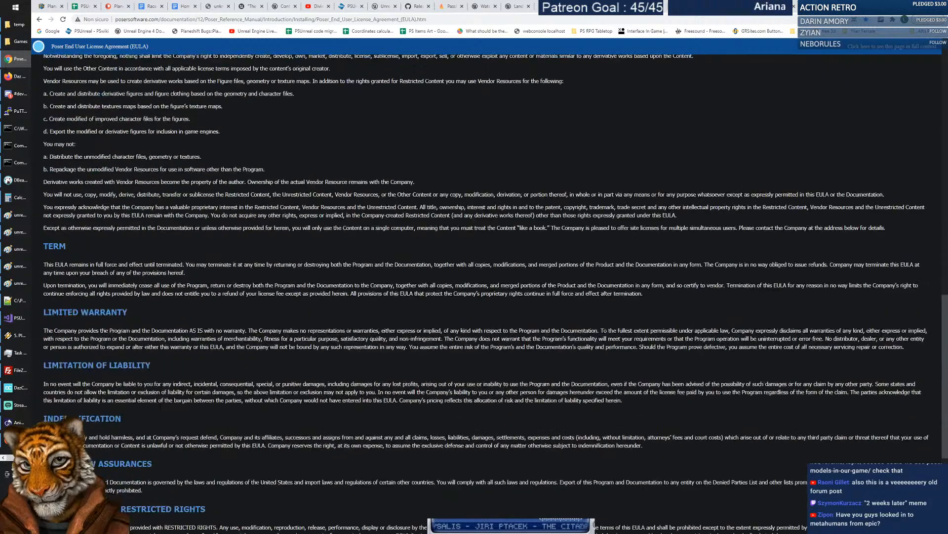
scroll(160, 406, "up", 3)
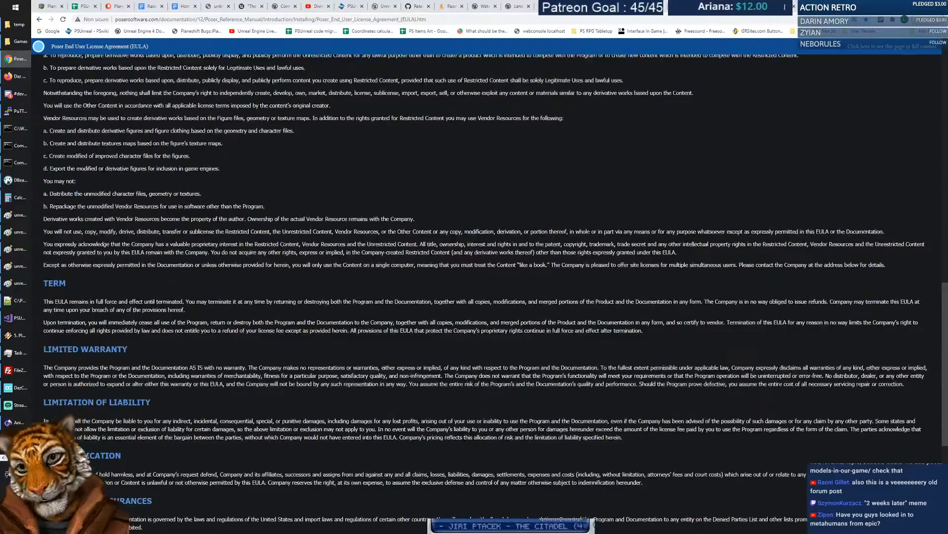
Run Install Poser 12.exe from the temp folder, approve UAC and confirm the setup language.
left_click(16, 24)
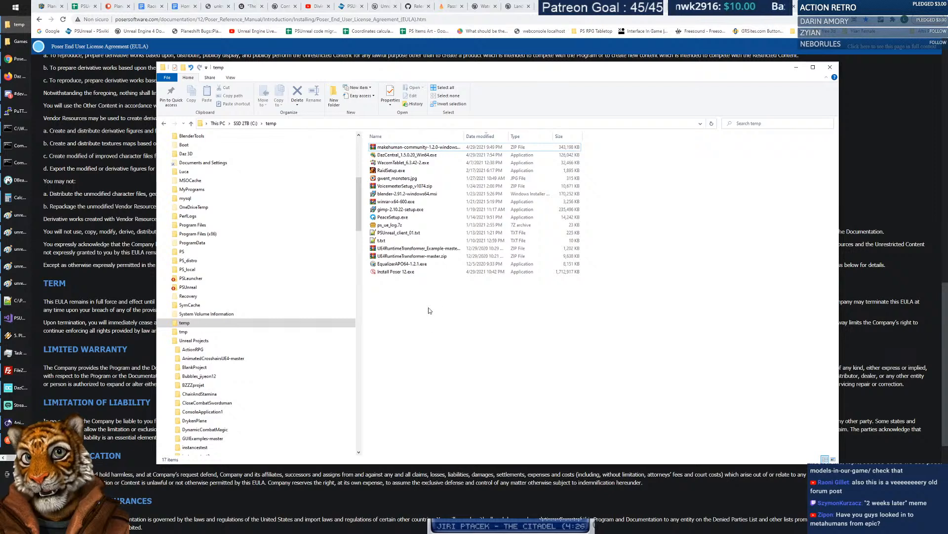
double_click(402, 273)
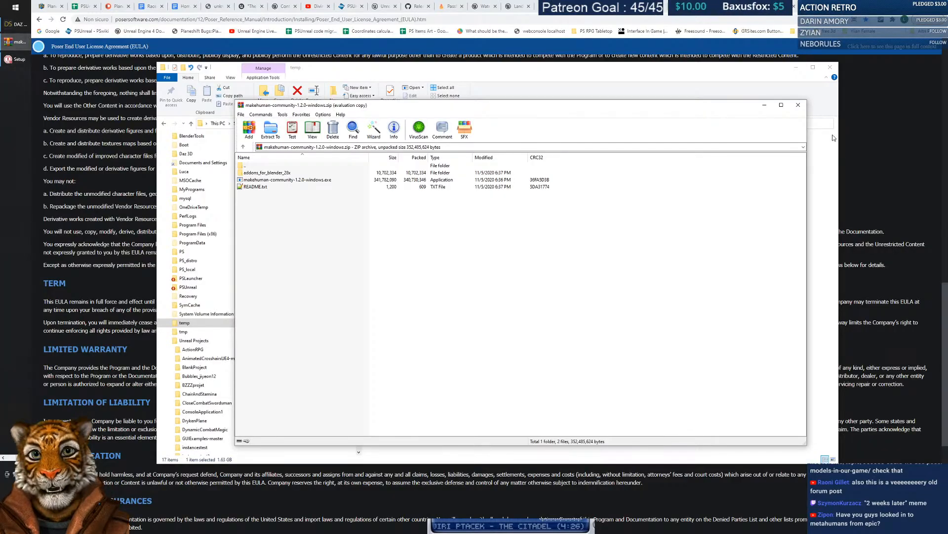
left_click(798, 106)
left_click(504, 291)
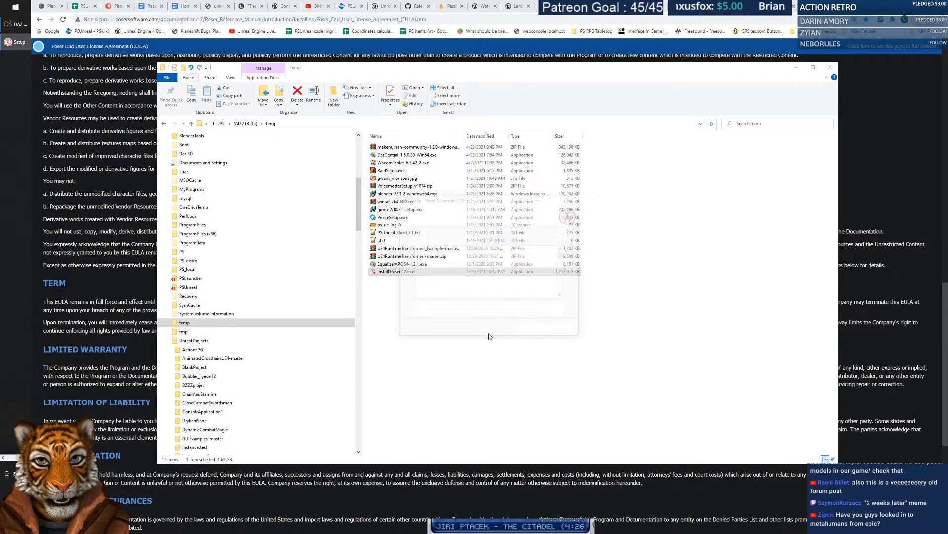
Reposition the setup window, accept the license agreement and scroll into the license text.
left_click_drag(507, 198, 489, 176)
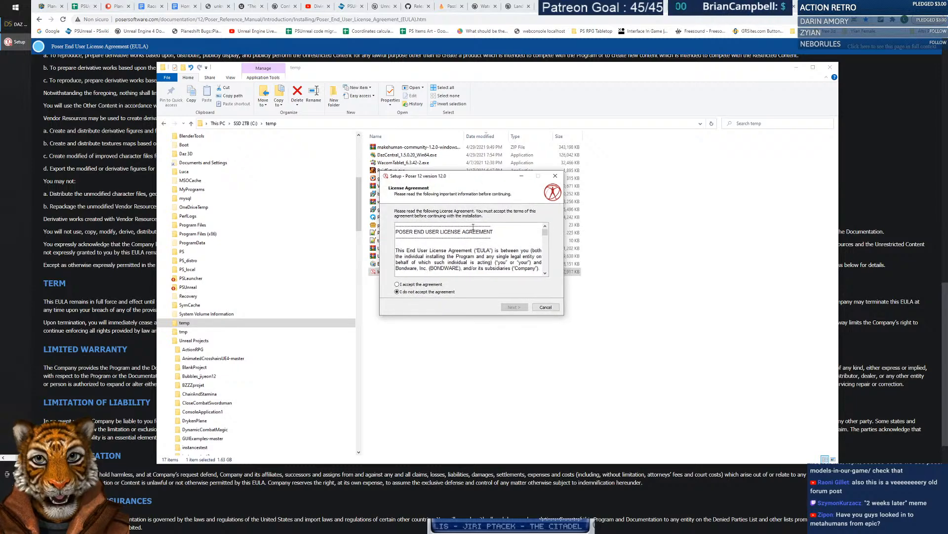
left_click(423, 285)
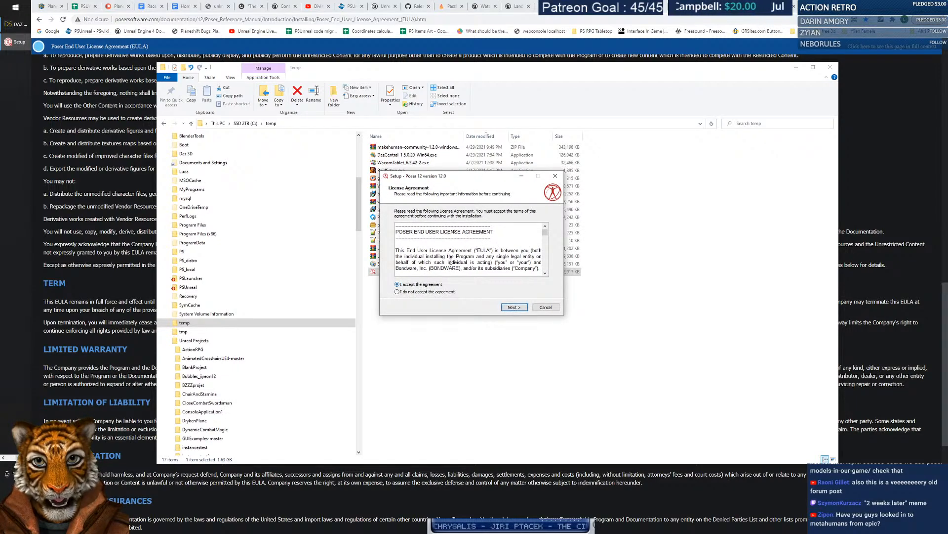
scroll(545, 235, "down", 3)
left_click_drag(552, 237, 557, 239)
scroll(457, 268, "up", 10)
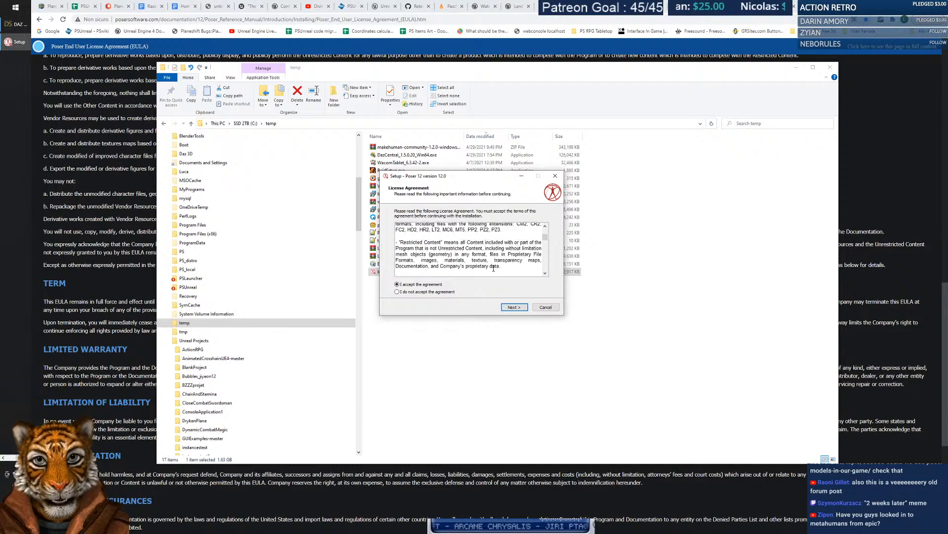
scroll(457, 269, "down", 12)
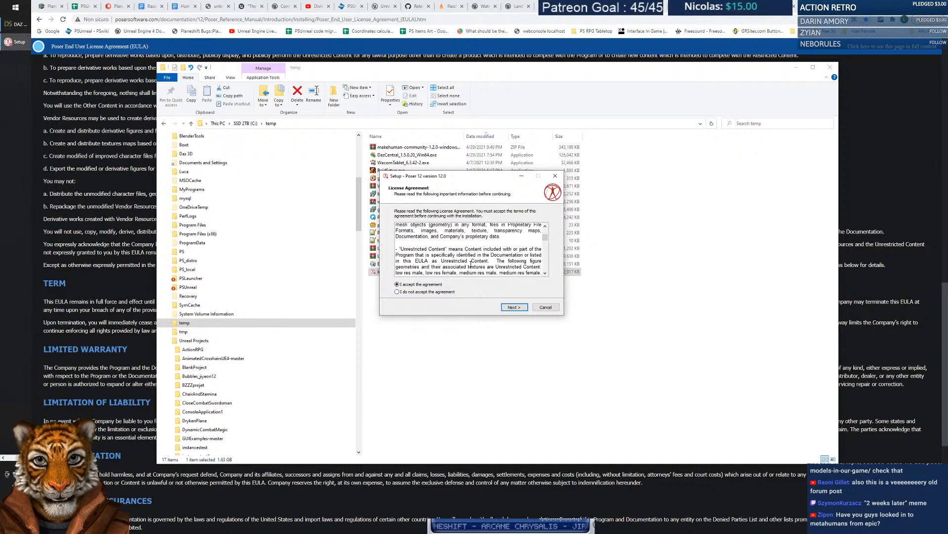
scroll(491, 260, "down", 4)
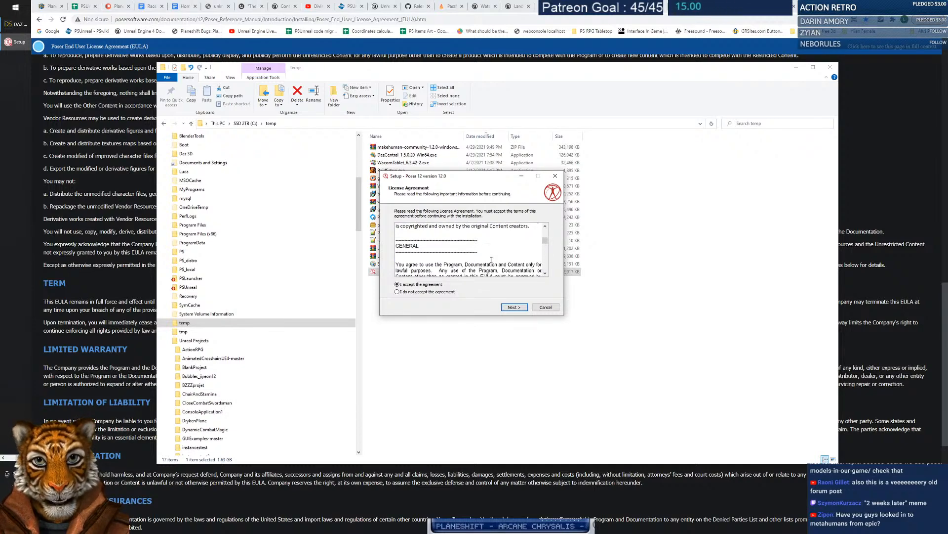
scroll(491, 260, "down", 5)
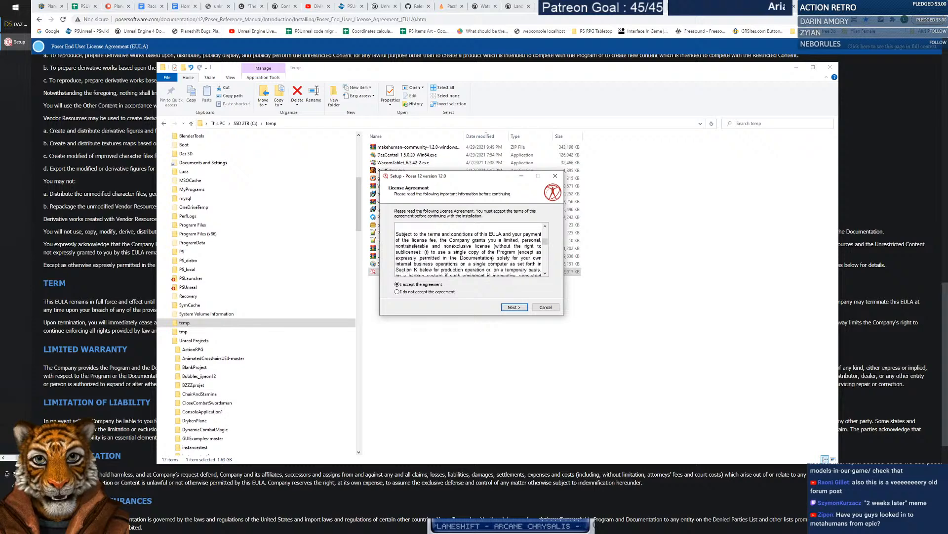
scroll(491, 261, "down", 3)
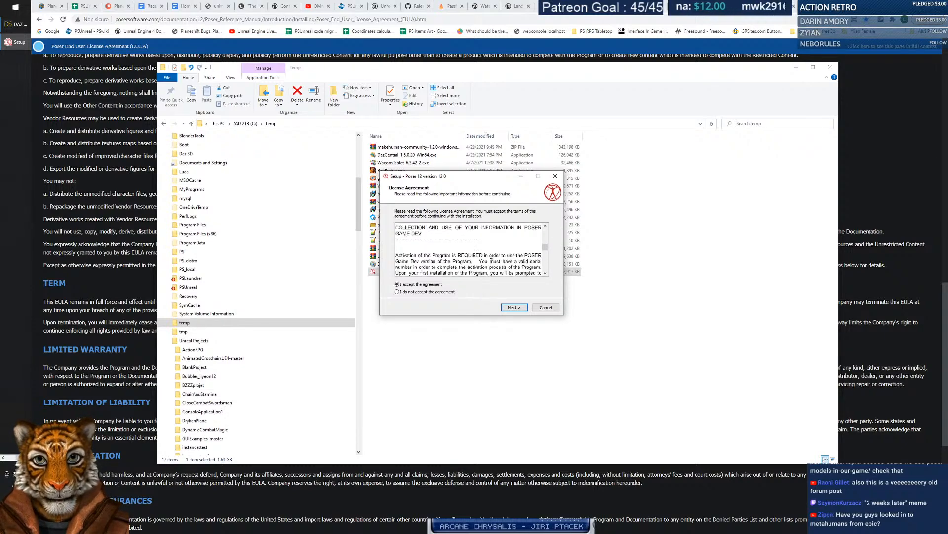
scroll(491, 261, "down", 2)
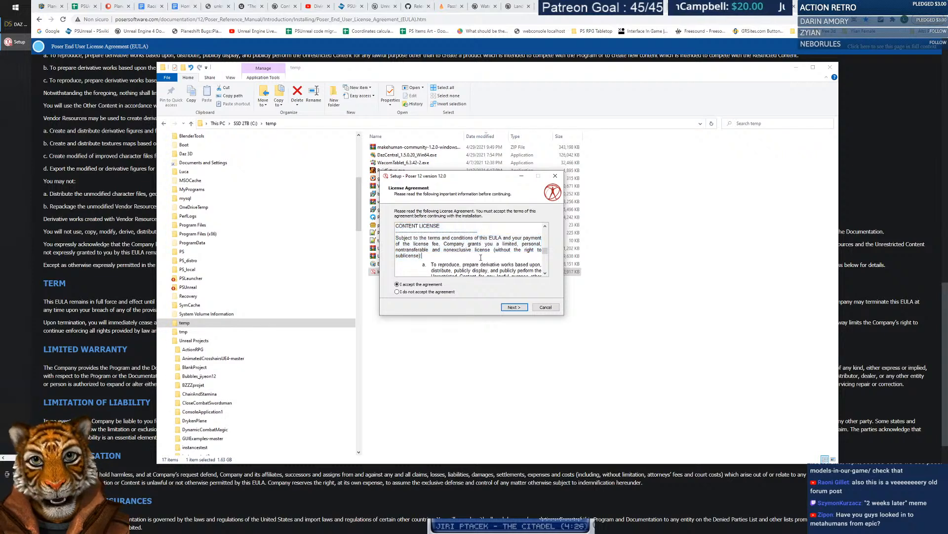
Read down the content-license clauses b and c, Notwithstanding and usage terms to the TERM section.
left_click(546, 274)
left_click(545, 274)
left_click(545, 274)
left_click(546, 273)
left_click(546, 273)
left_click(546, 273)
left_click(545, 273)
left_click(546, 273)
left_click(545, 274)
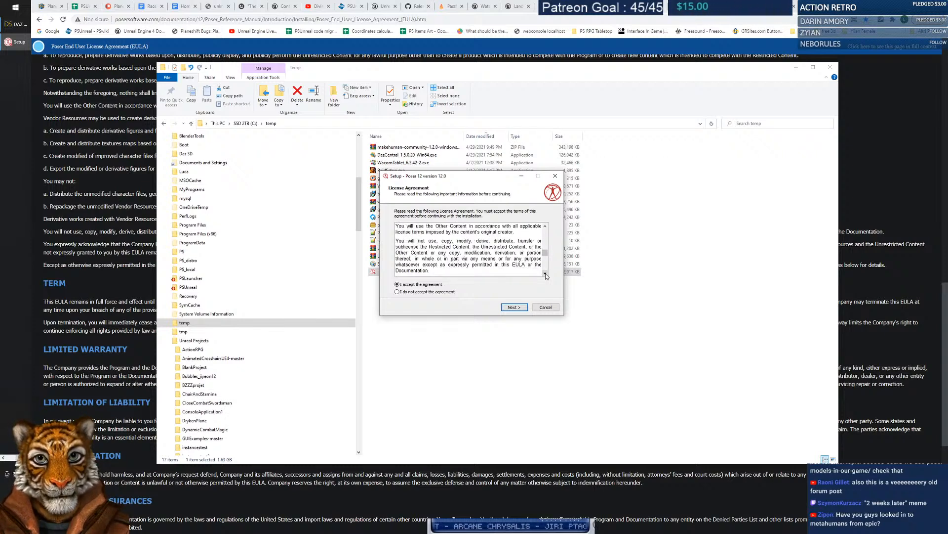
left_click(546, 274)
left_click(546, 274)
left_click(545, 274)
left_click(545, 274)
left_click(546, 275)
left_click(546, 274)
left_click(546, 275)
left_click(546, 274)
left_click(545, 275)
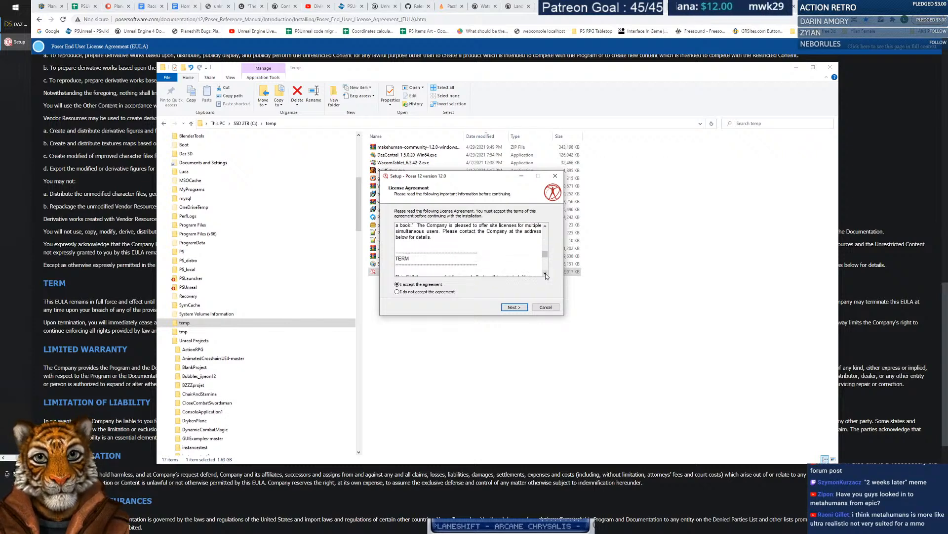
left_click(545, 275)
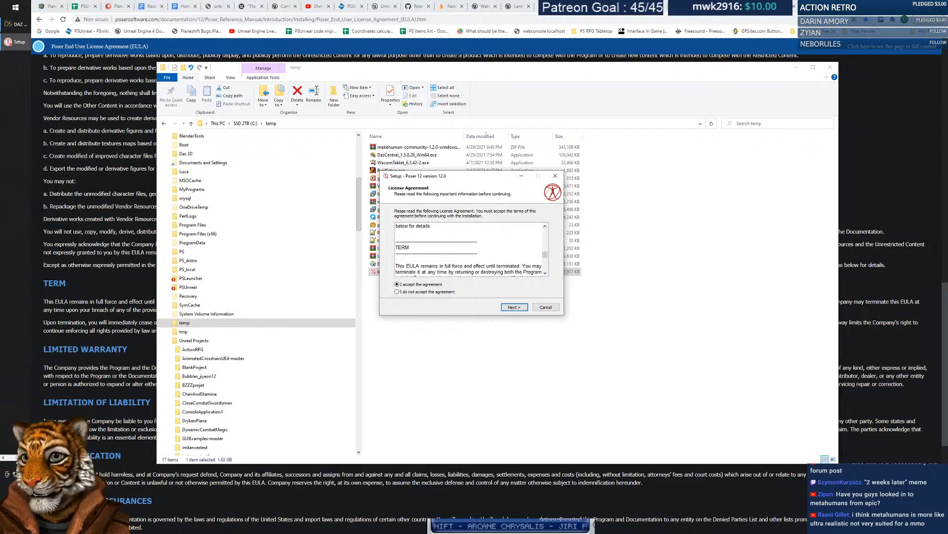
Reread clauses a to c through the 'You expressly acknowledge' paragraph, then leave the license page.
scroll(542, 227, "up", 3)
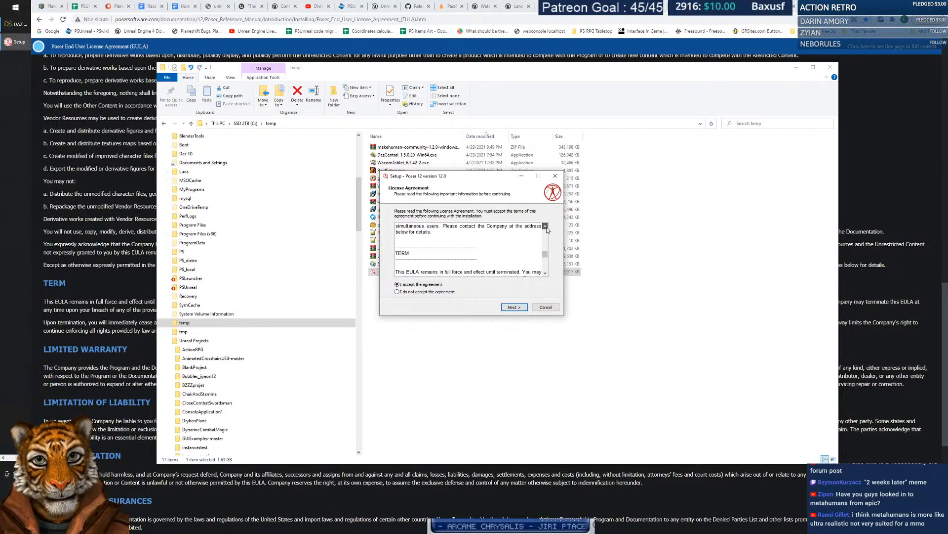
left_click(546, 274)
left_click(545, 275)
left_click(545, 275)
left_click(545, 274)
left_click(545, 275)
left_click(545, 275)
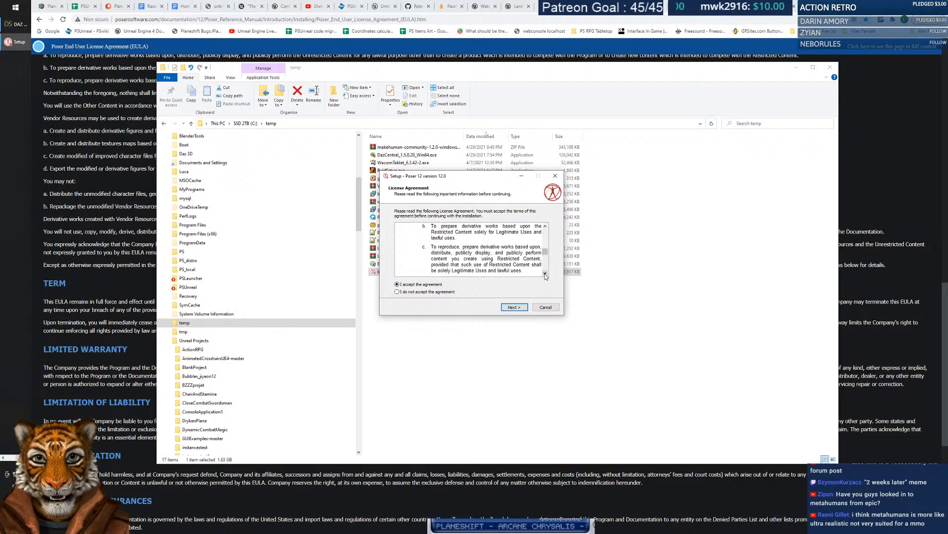
left_click(546, 274)
left_click(545, 274)
left_click(545, 275)
left_click(546, 275)
left_click(546, 275)
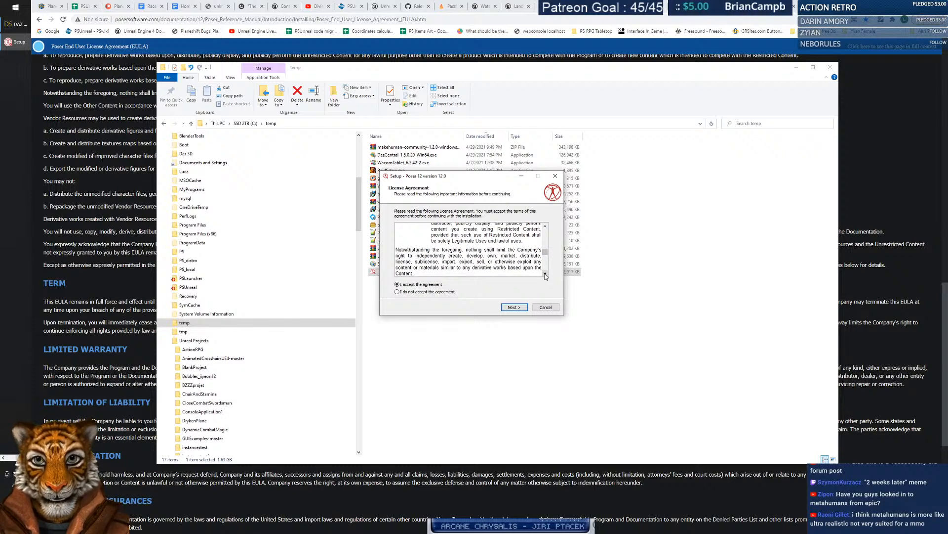
left_click(545, 275)
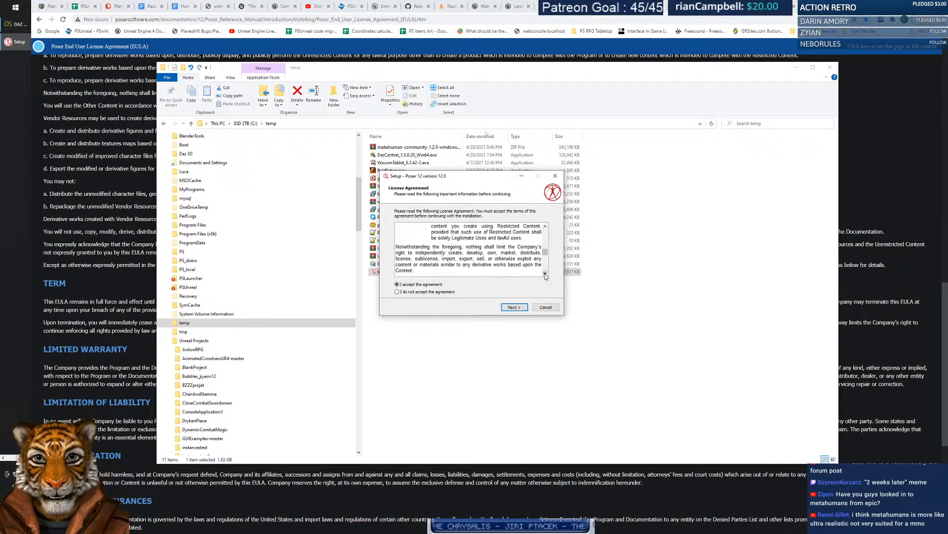
left_click(546, 275)
left_click(545, 274)
left_click(545, 274)
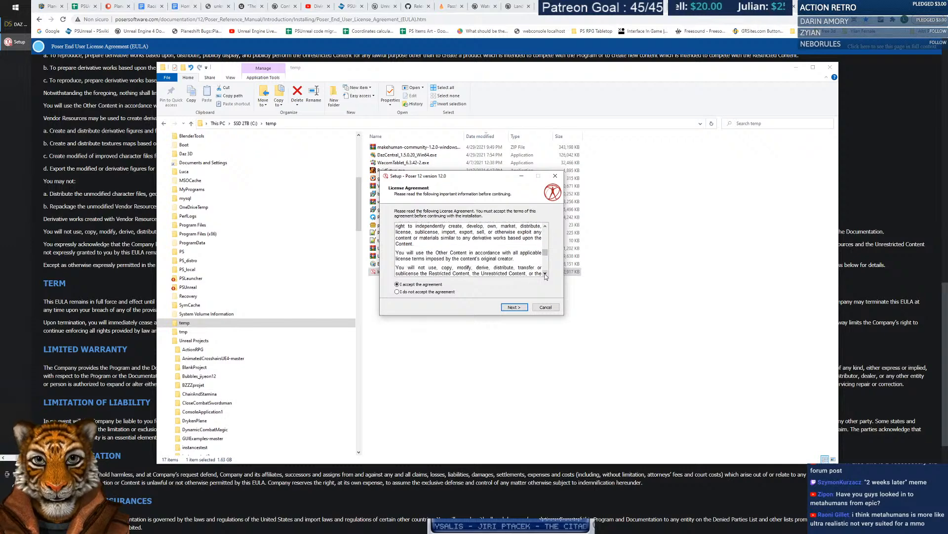
left_click(545, 275)
left_click(545, 275)
left_click(546, 275)
left_click(545, 275)
left_click(546, 275)
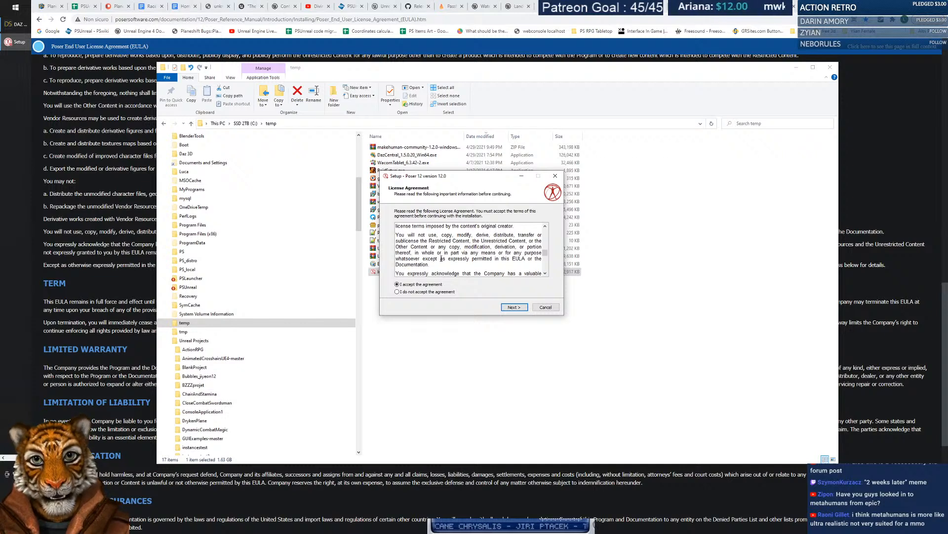
left_click_drag(548, 275, 548, 275)
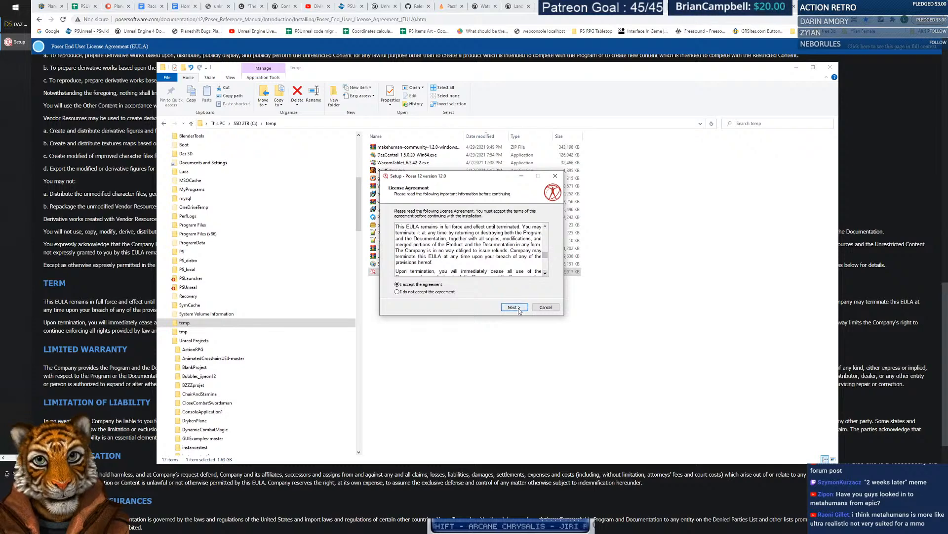
left_click(517, 307)
Move past the README and browse drives and folders for the install location.
mouse_move(546, 230)
left_mouse_down()
mouse_move(546, 256)
mouse_move(545, 229)
left_mouse_up()
left_click(517, 309)
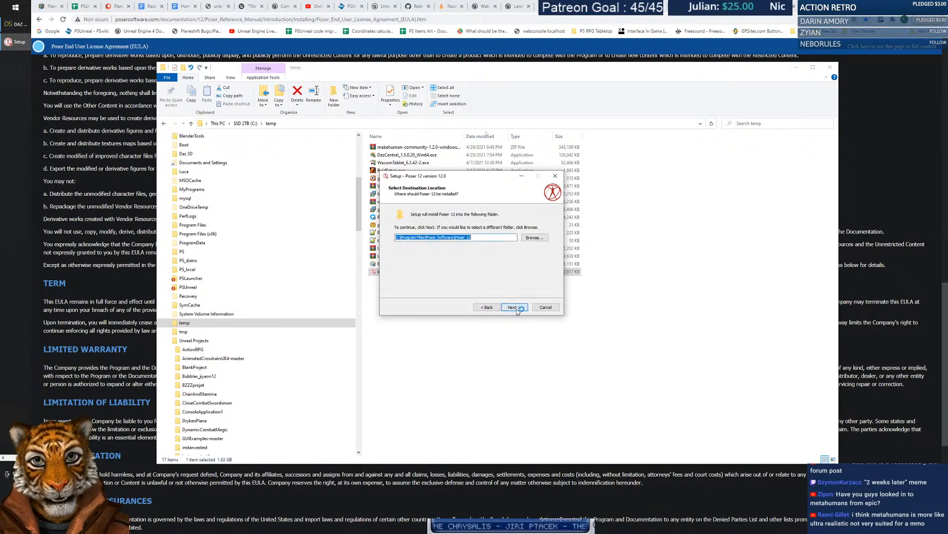
left_click(541, 237)
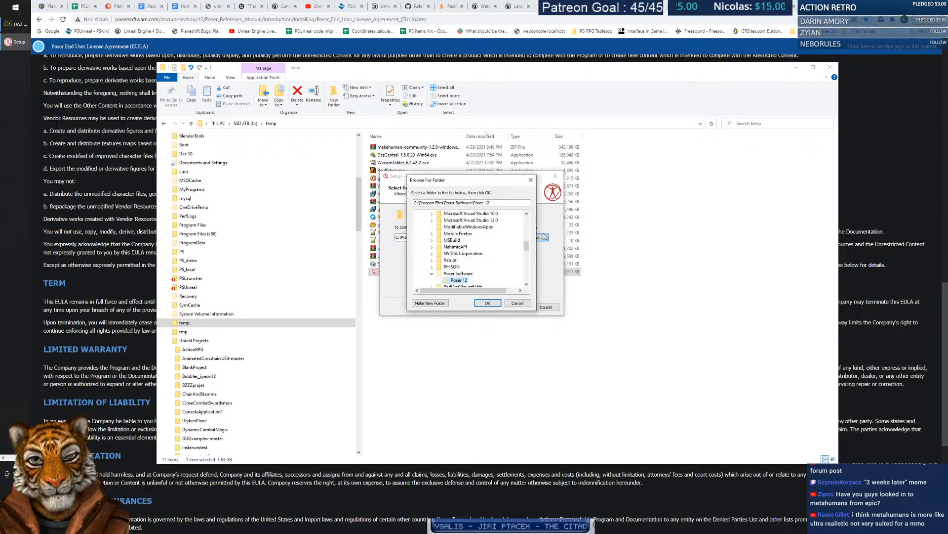
left_click_drag(528, 245, 531, 279)
left_click(439, 274)
scroll(438, 272, "up", 10)
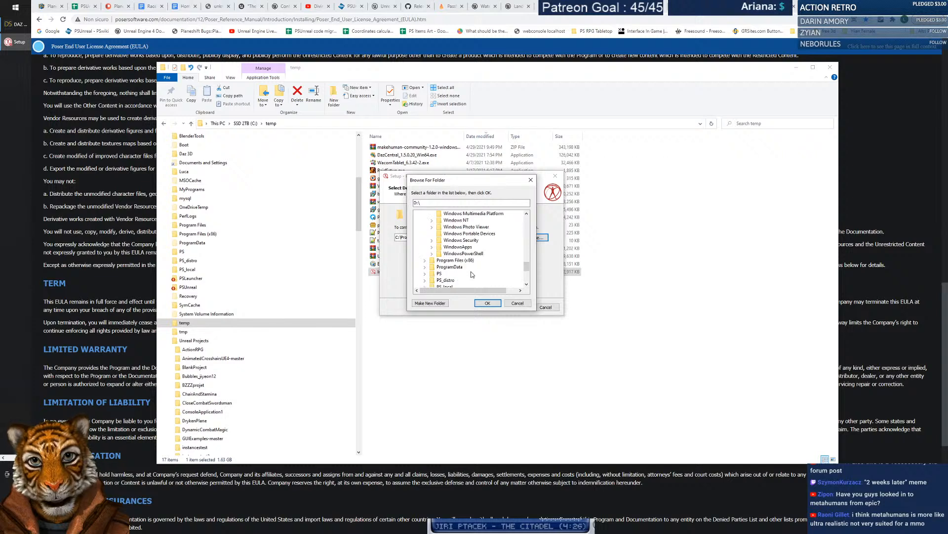
scroll(471, 279, "up", 6)
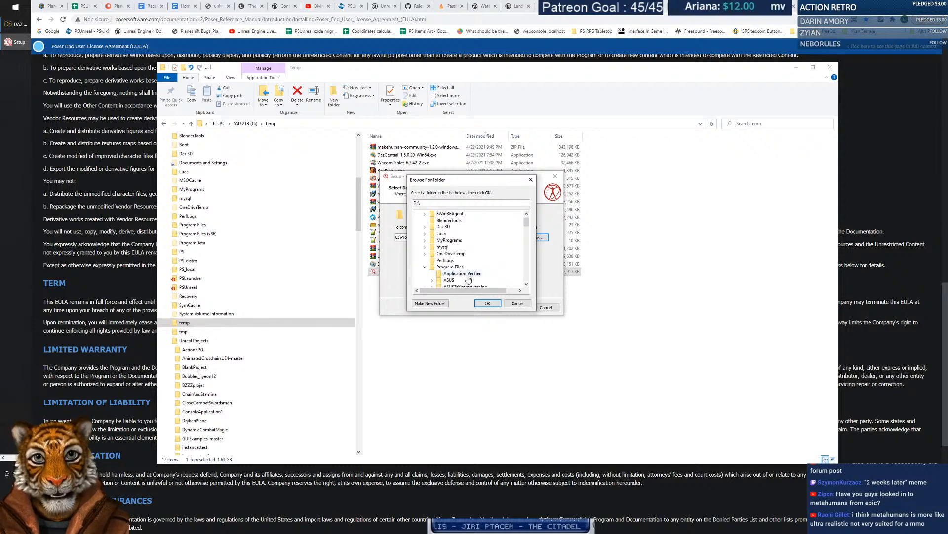
left_click(425, 268)
left_click(425, 268)
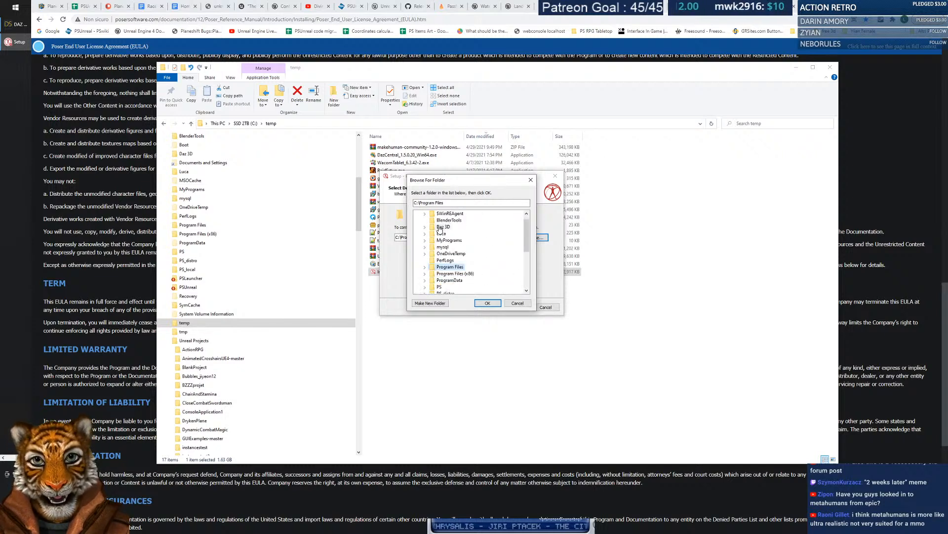
left_click(425, 227)
left_click(443, 228)
left_click(425, 226)
Pick C:\MyPrograms\Gfx, append \Poser 12 to the destination path and continue.
scroll(470, 269, "down", 3)
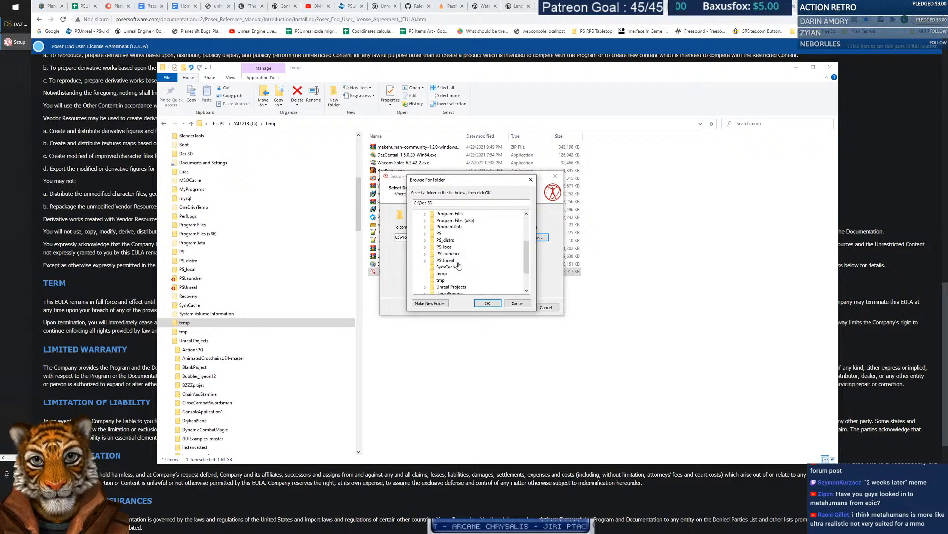
scroll(450, 249, "up", 2)
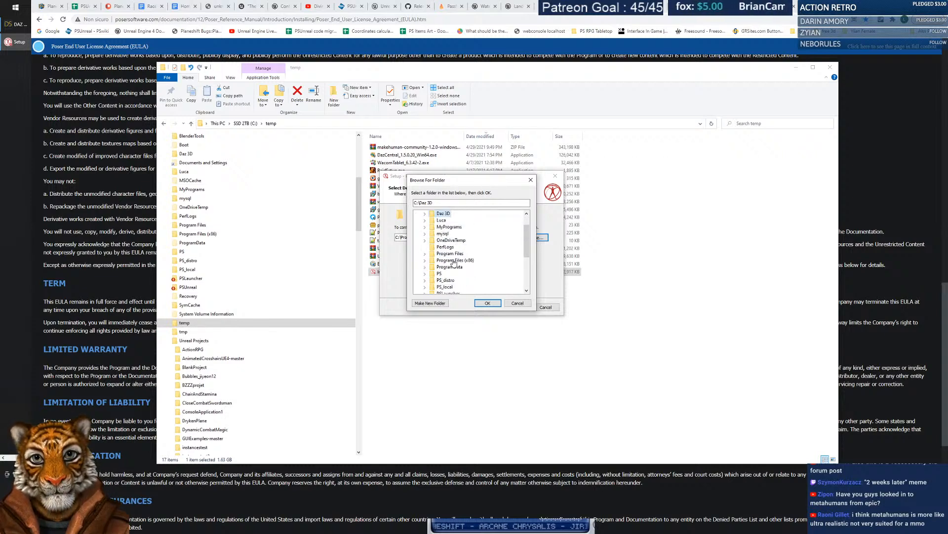
left_click(425, 227)
left_click(432, 241)
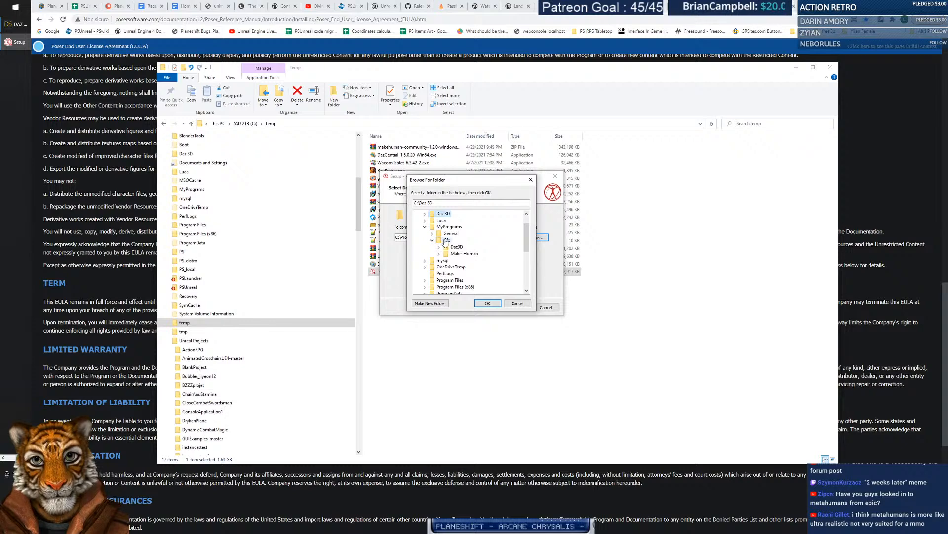
left_click(446, 242)
left_click_drag(464, 184, 488, 257)
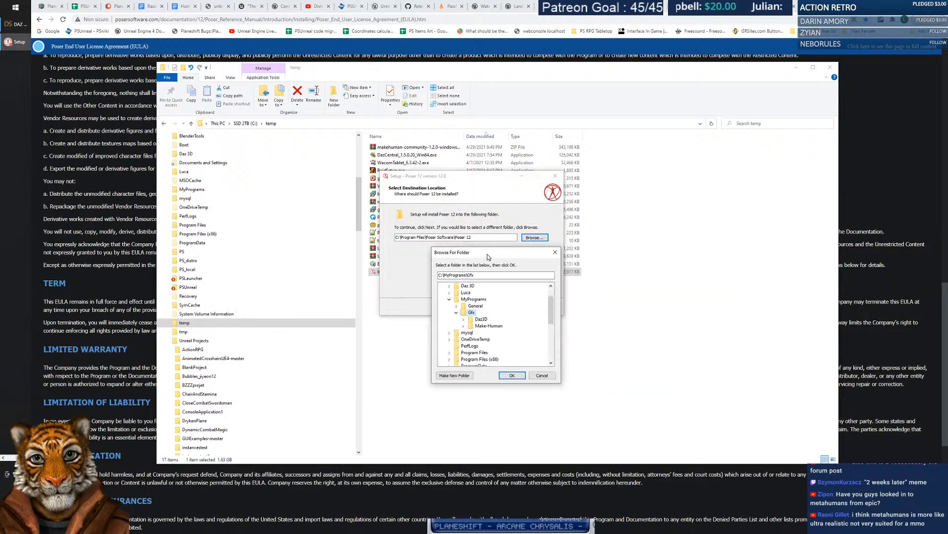
left_click(512, 375)
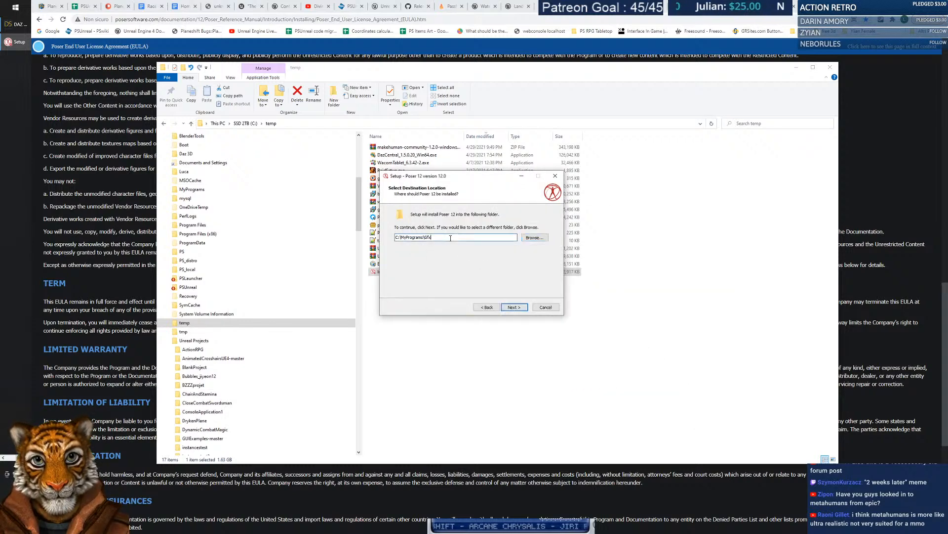
type("\\Poser 12")
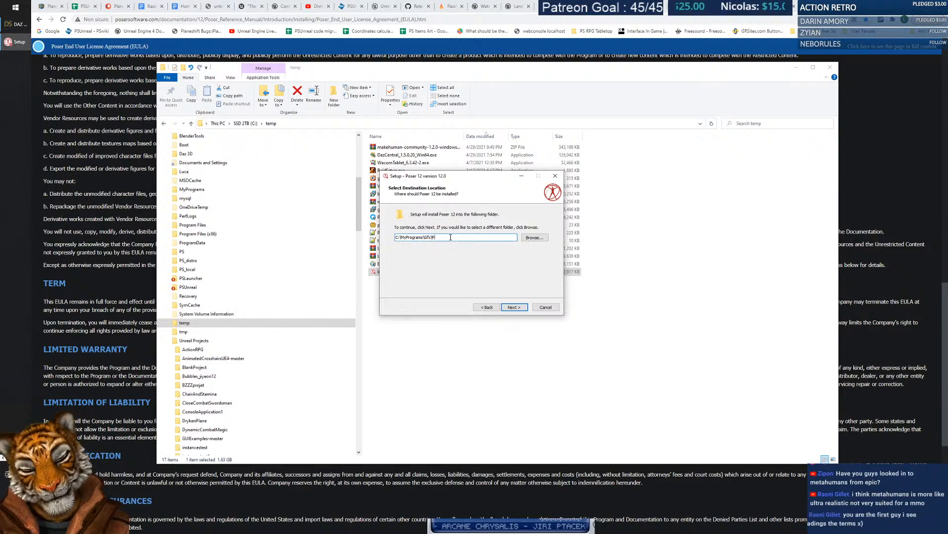
left_click(519, 308)
Accept default components, shared content location, Start Menu folder and tasks, then begin installing.
left_click(519, 308)
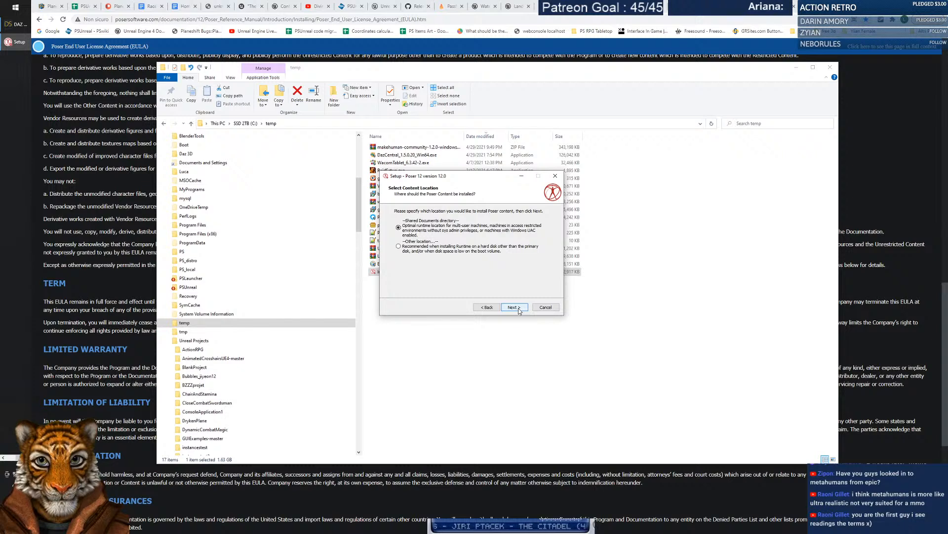
left_click(519, 308)
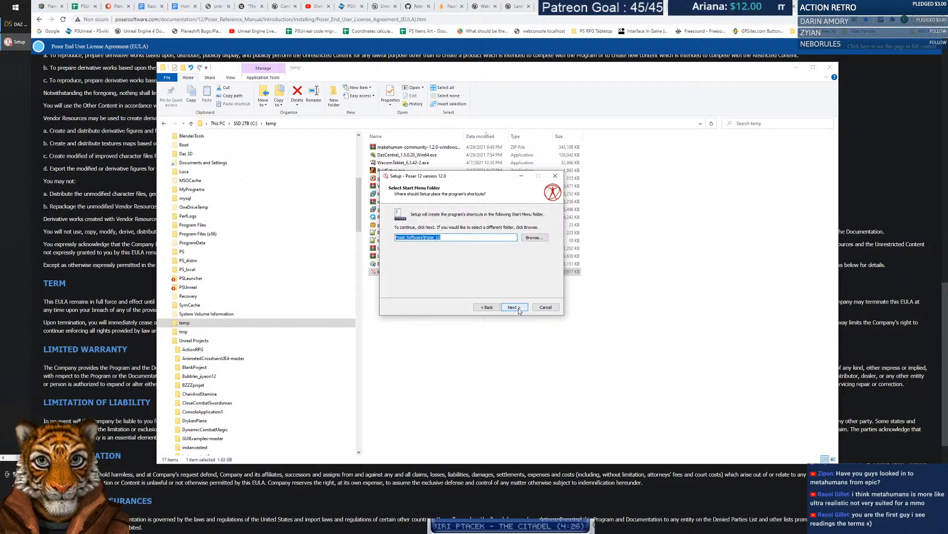
left_click(519, 308)
left_click(519, 308)
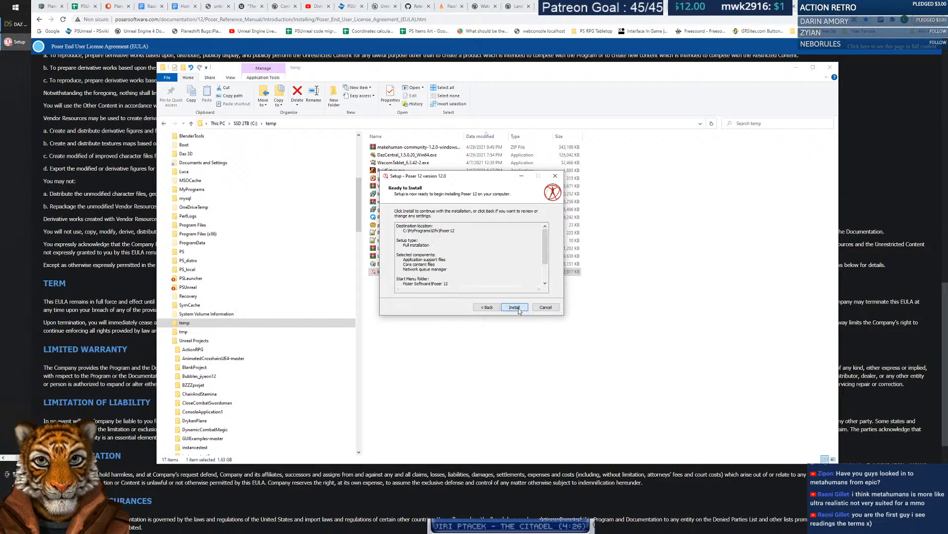
left_click(518, 308)
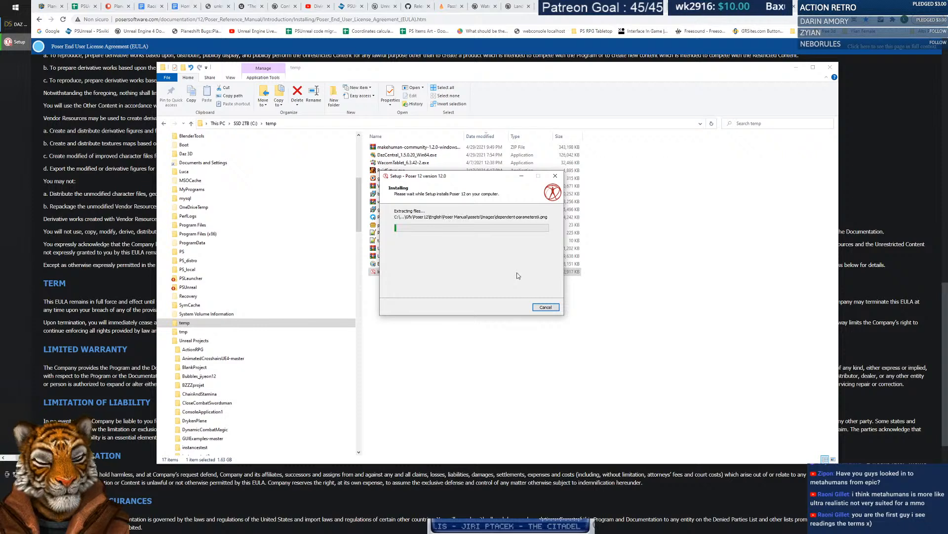
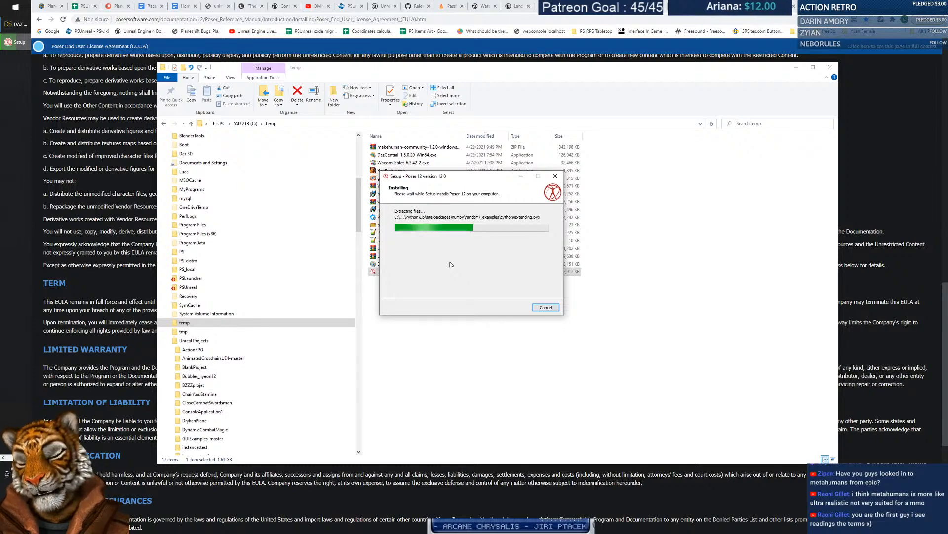
Search Google in a new Chrome tab for 'alternatives to daz3d'.
left_click(772, 8)
key("ctrl+t")
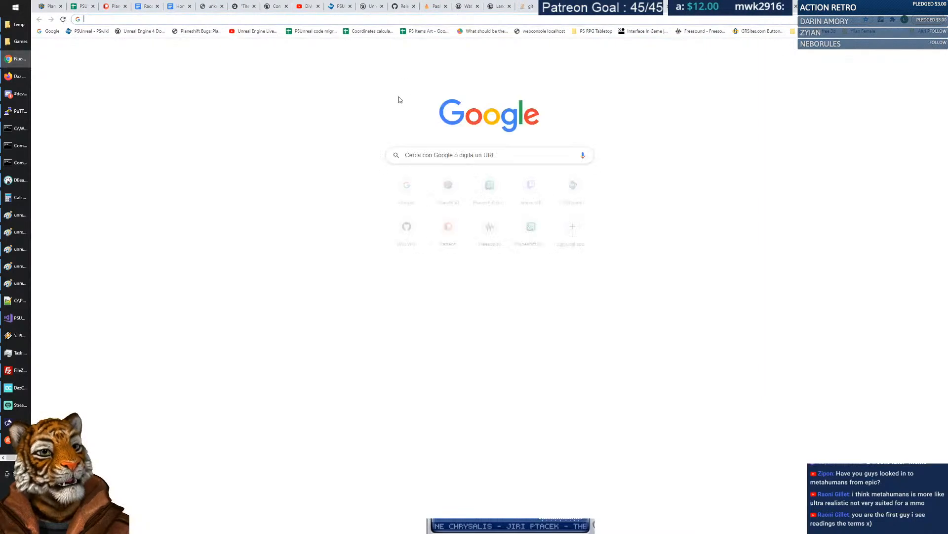
left_click(436, 157)
type("al")
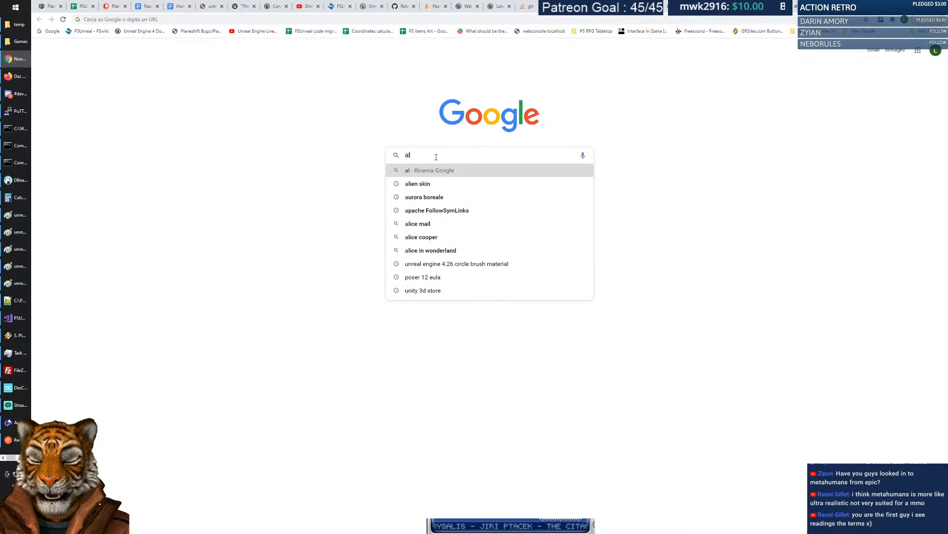
type("ternatives to daz3d")
key("Return")
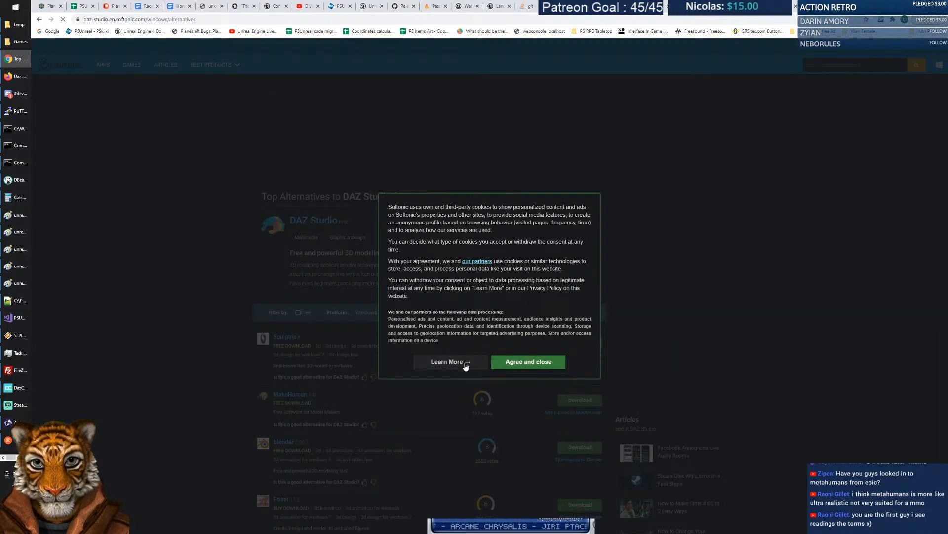
Disagree to all cookies on Softonic's DAZ Studio alternatives page and start scrolling the list.
left_click(448, 362)
left_click(525, 458)
scroll(212, 271, "down", 2)
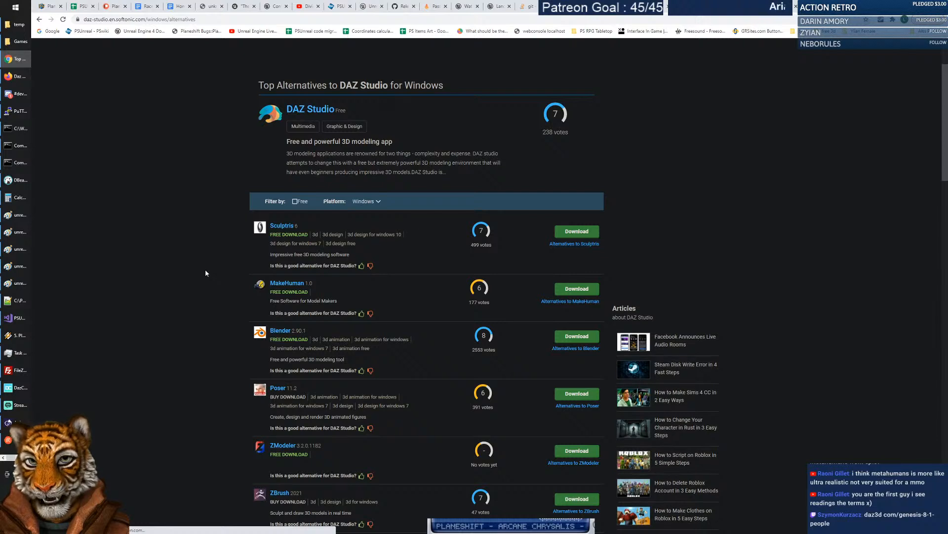
scroll(202, 270, "down", 1)
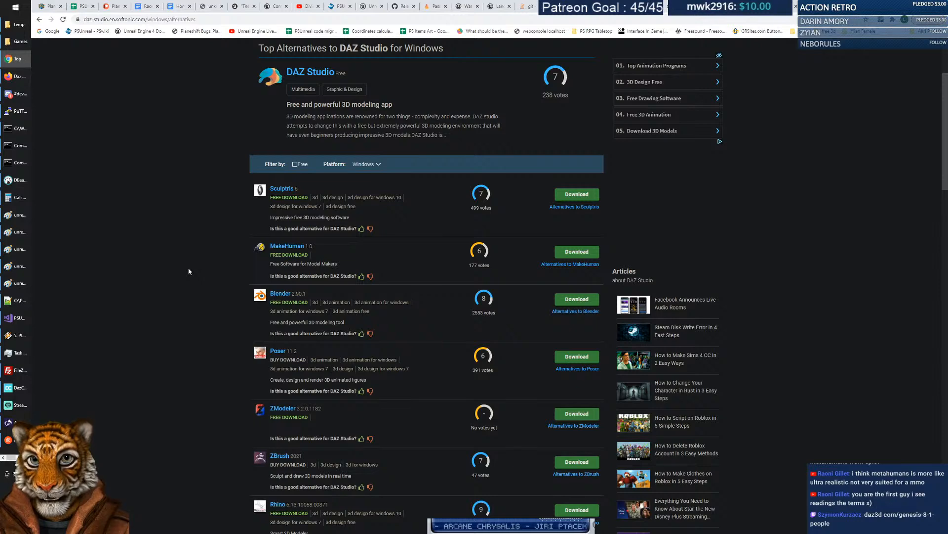
scroll(188, 271, "down", 1)
scroll(188, 271, "down", 2)
scroll(188, 271, "down", 3)
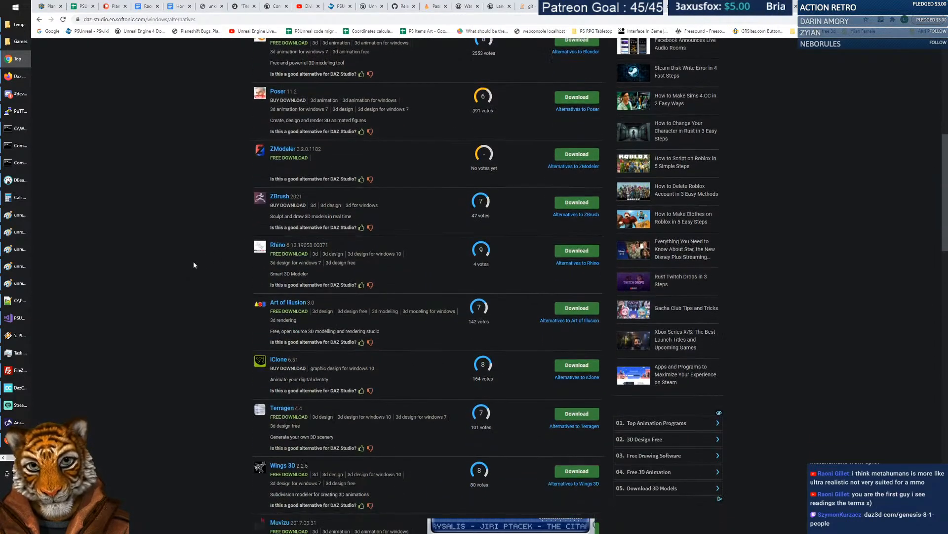
left_click_drag(215, 244, 419, 282)
left_click(128, 243)
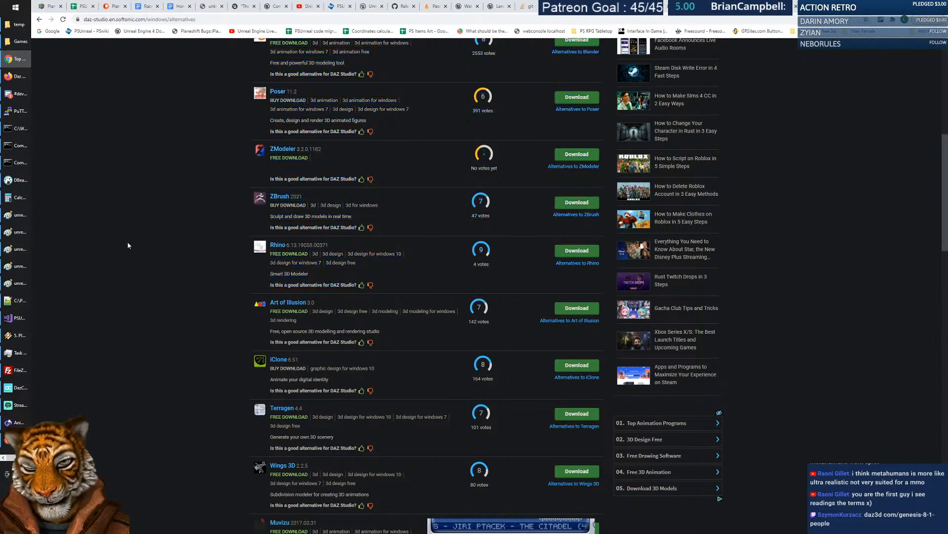
Scroll further through the alternatives list, then return to the Poser 12 installer.
scroll(133, 237, "down", 1)
scroll(134, 237, "down", 5)
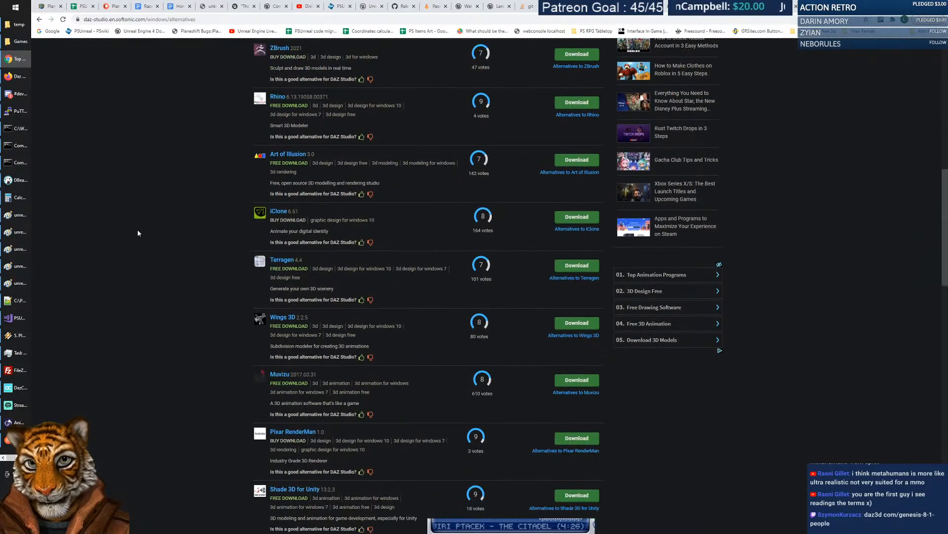
scroll(137, 233, "down", 5)
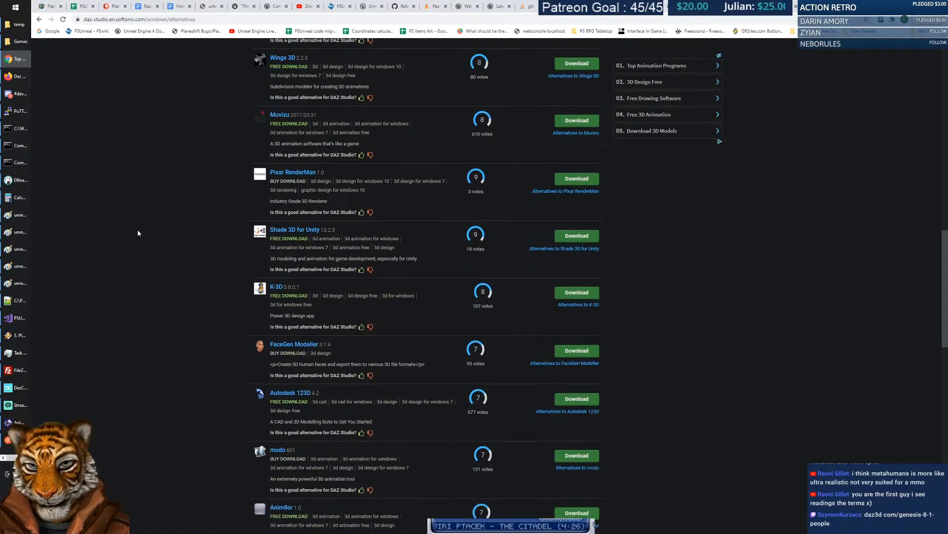
scroll(151, 217, "down", 3)
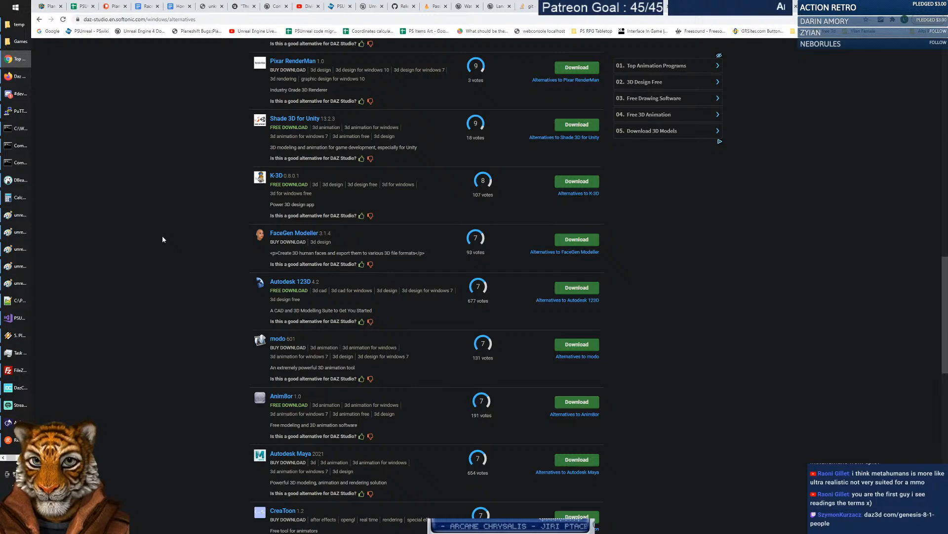
scroll(162, 239, "down", 3)
scroll(162, 239, "down", 4)
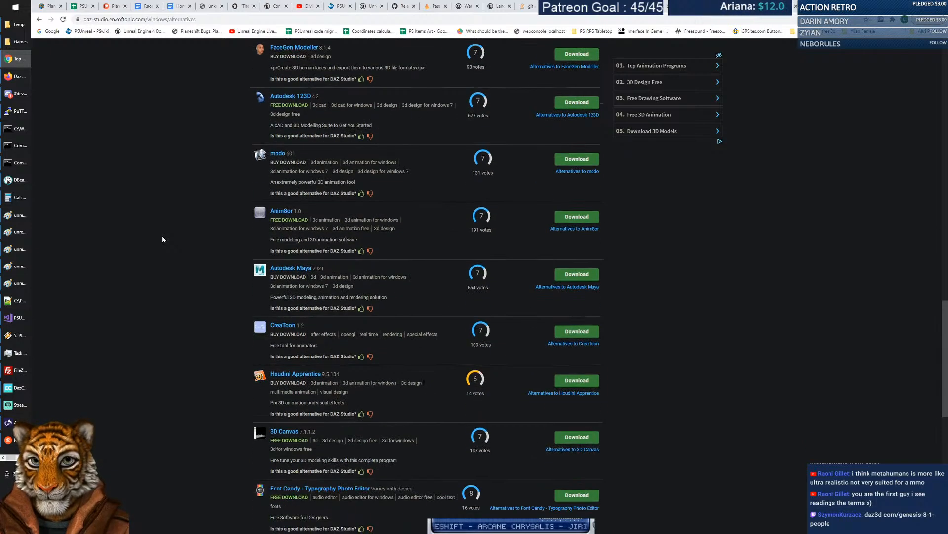
scroll(163, 239, "down", 10)
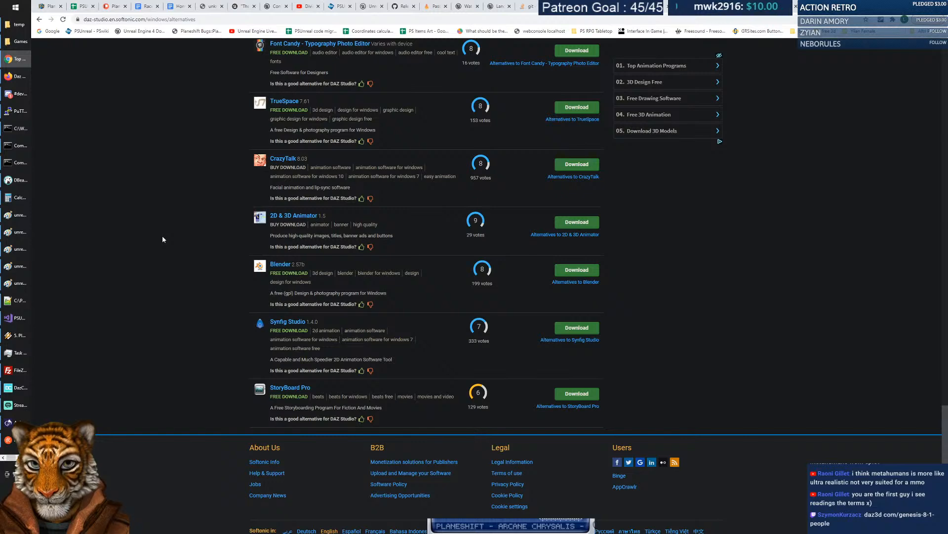
scroll(147, 202, "up", 9)
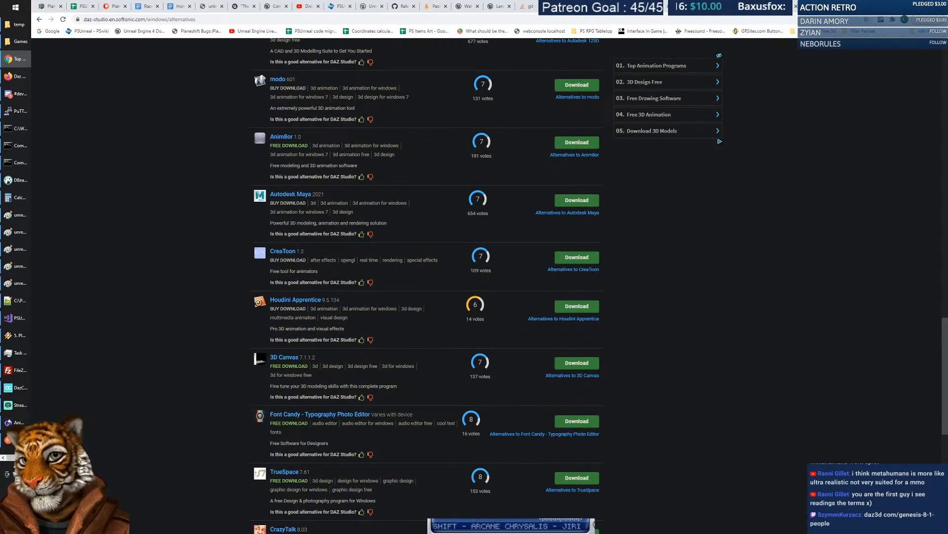
left_click(27, 457)
left_click(16, 42)
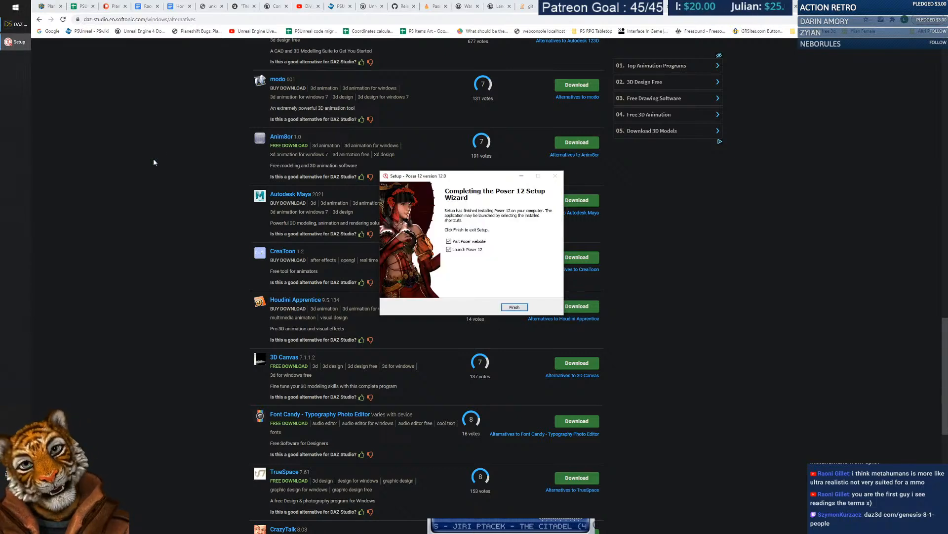
Untick 'Visit Poser website' and finish setup with Launch Poser 12 still checked.
left_click_drag(486, 178, 477, 185)
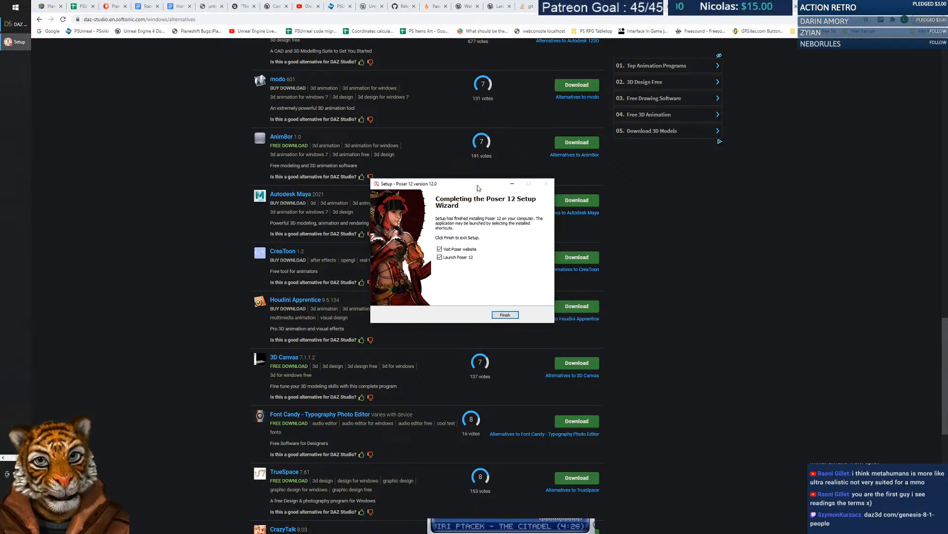
left_click_drag(470, 190, 464, 180)
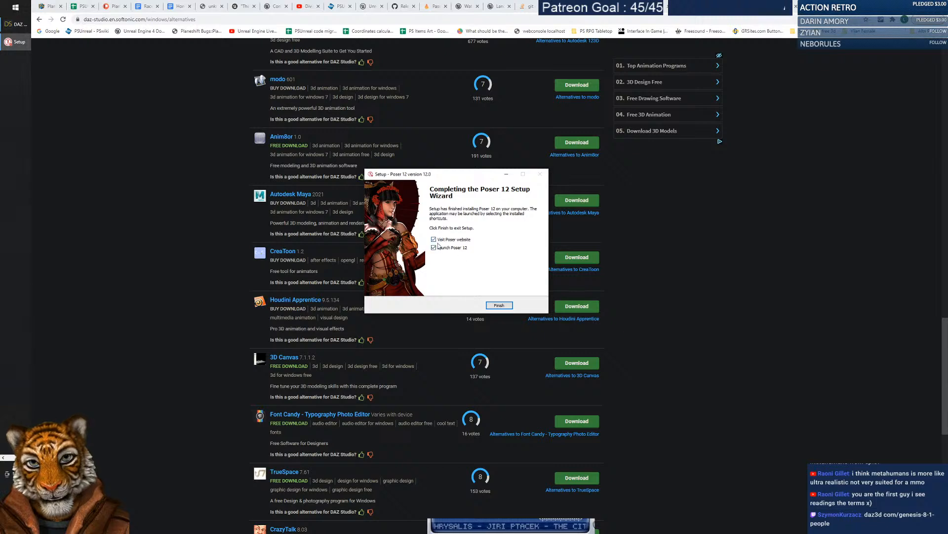
left_click(452, 240)
left_click(503, 305)
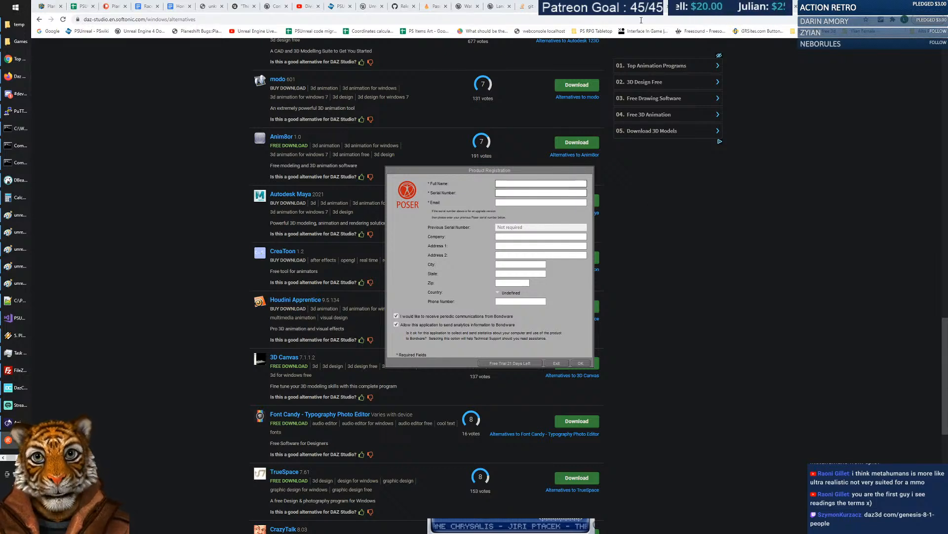
left_click(316, 18)
key("ctrl+t")
Load daz3d.com/genesis-8-1-people in the new tab.
type("daz3d com/genesis-8-1-people")
key("BackSpace")
type(".")
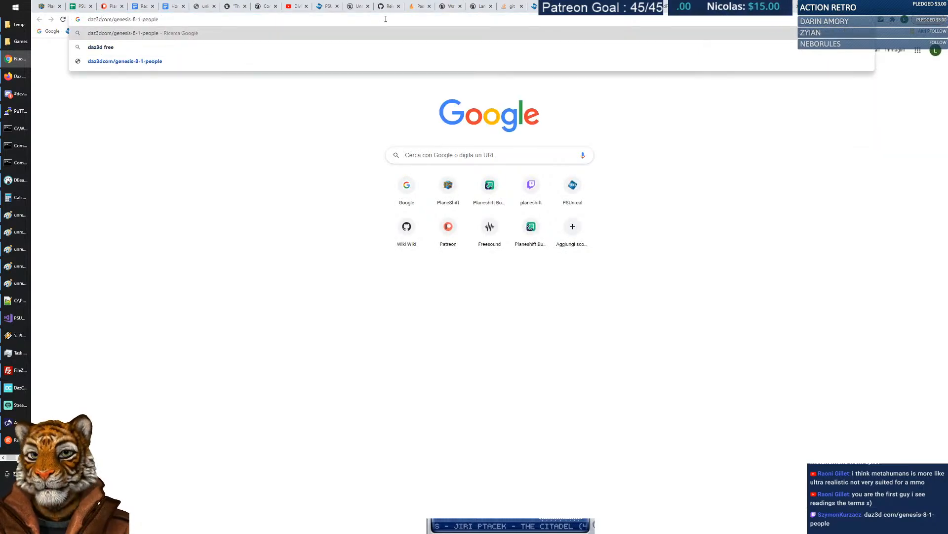
key("Return")
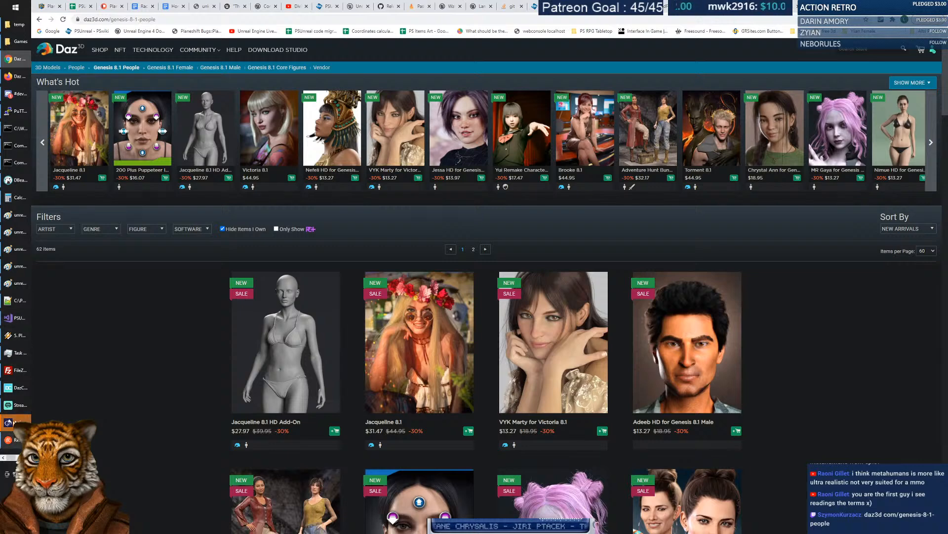
Search the Daz 3D store for 'genesis 8' and scroll the results.
left_click(17, 388)
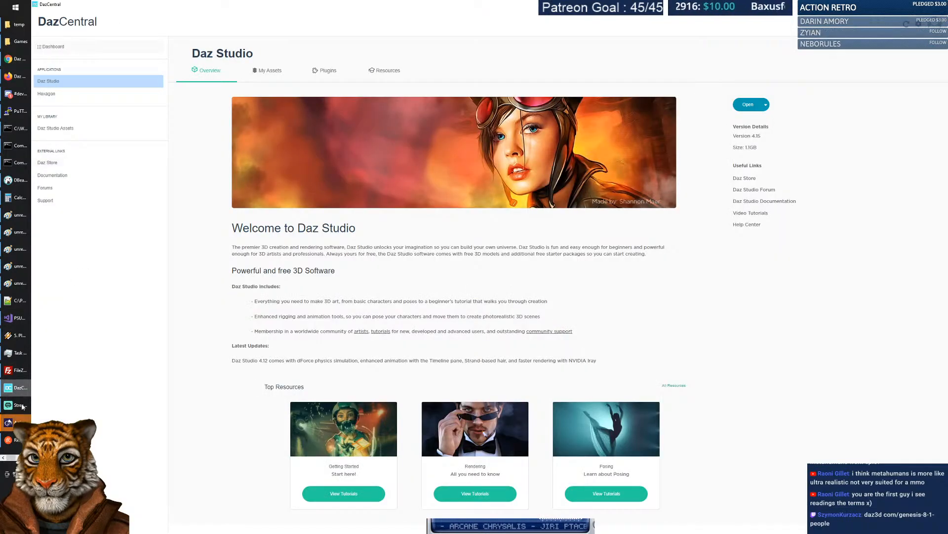
left_click(17, 59)
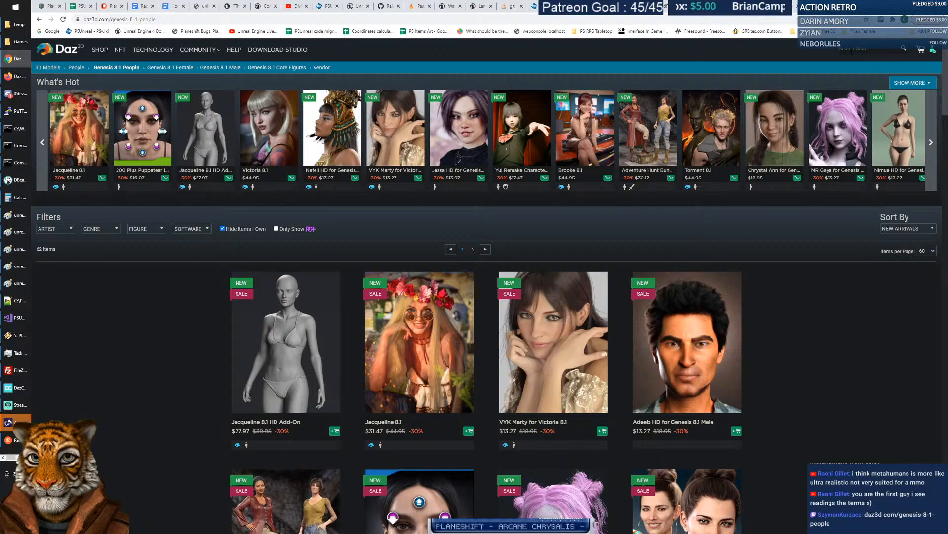
type("genesis")
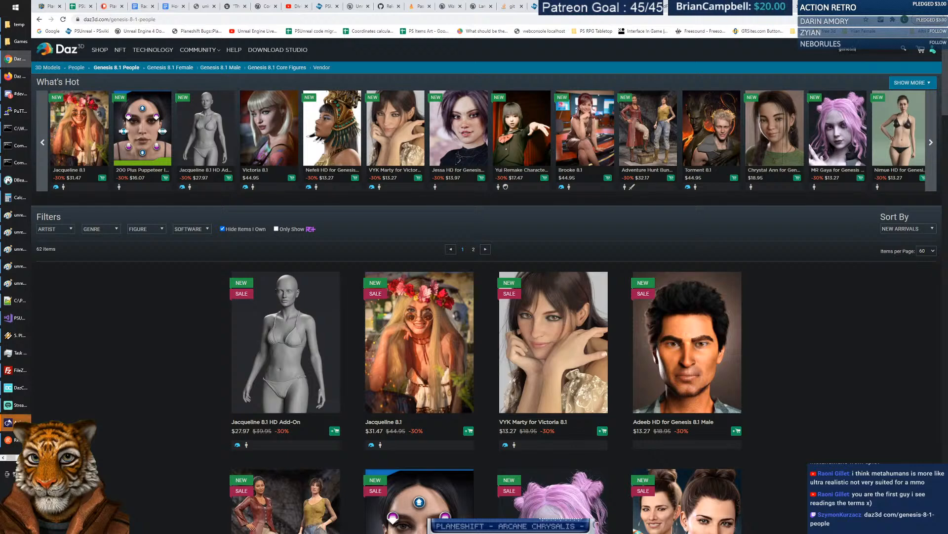
type(" 8")
key("Return")
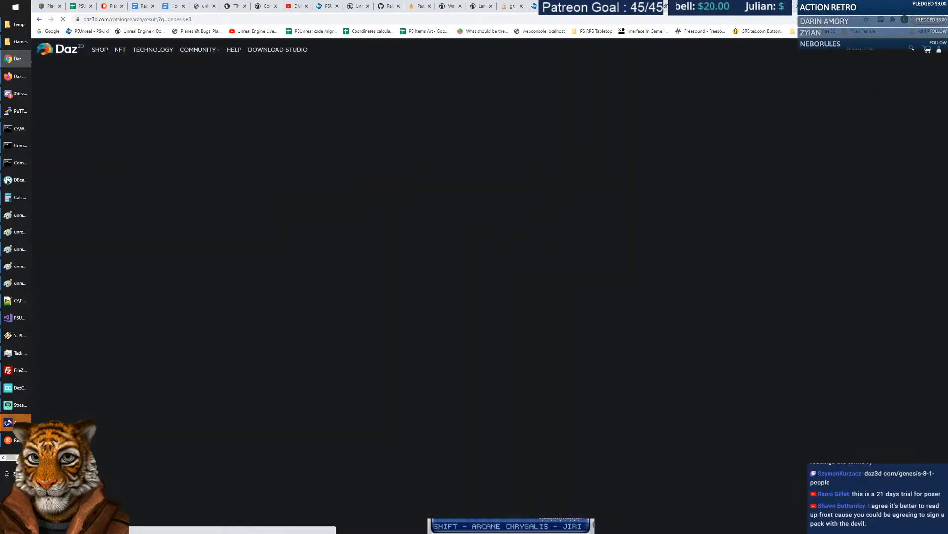
scroll(529, 214, "down", 1)
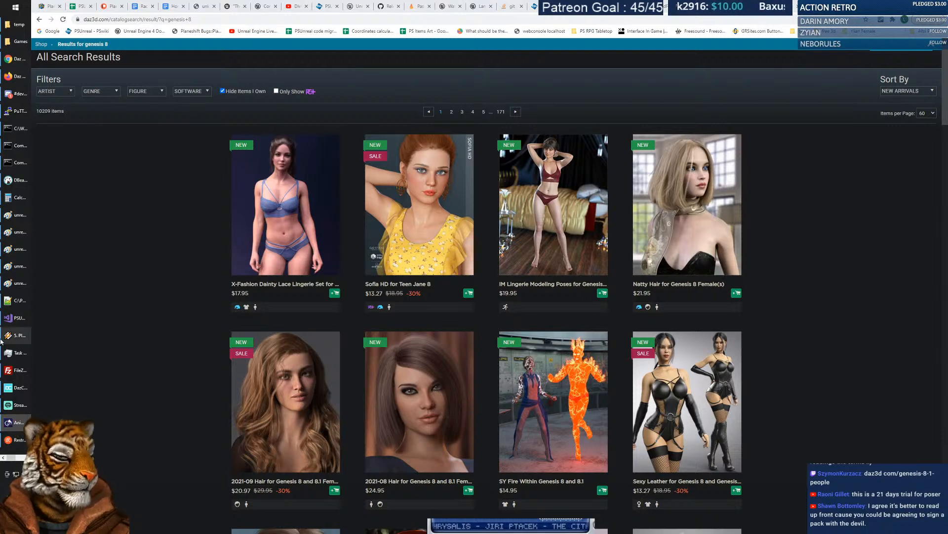
Bring Poser's registration form forward and try the 21-day trial, dismissing the missing-details errors.
left_click(23, 457)
left_click(20, 42)
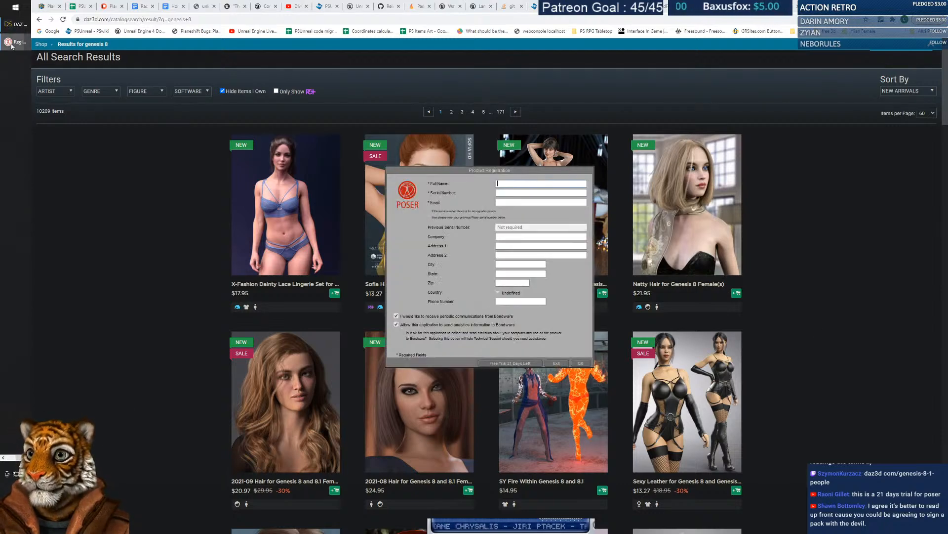
left_click_drag(446, 171, 382, 144)
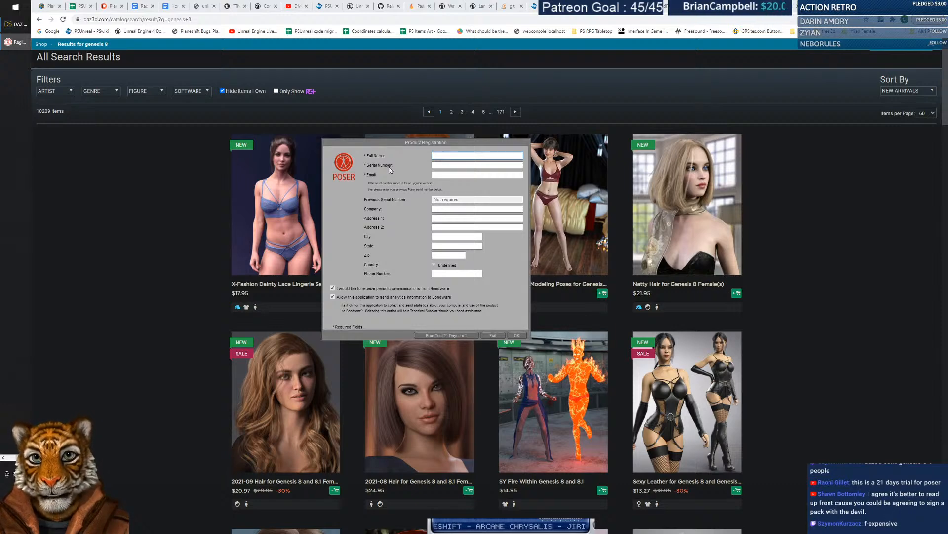
left_click(449, 336)
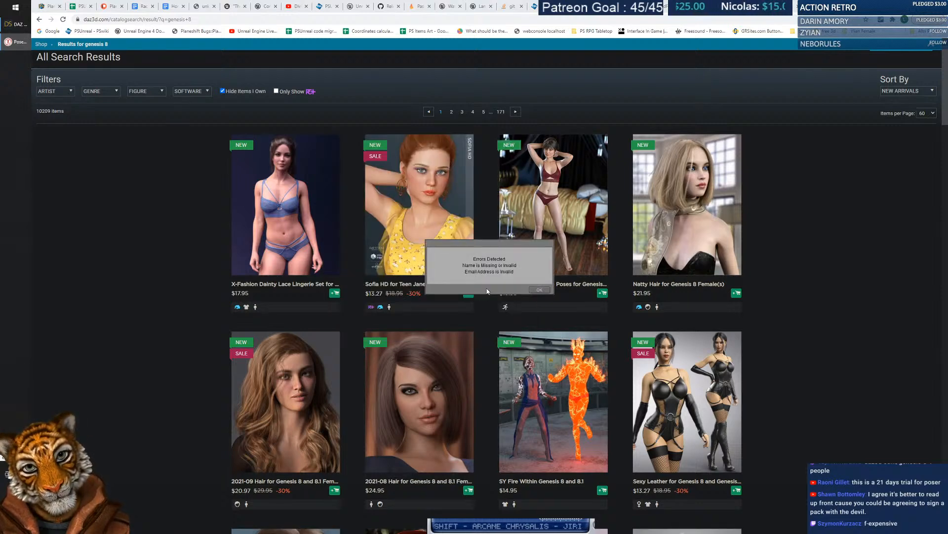
left_click(541, 289)
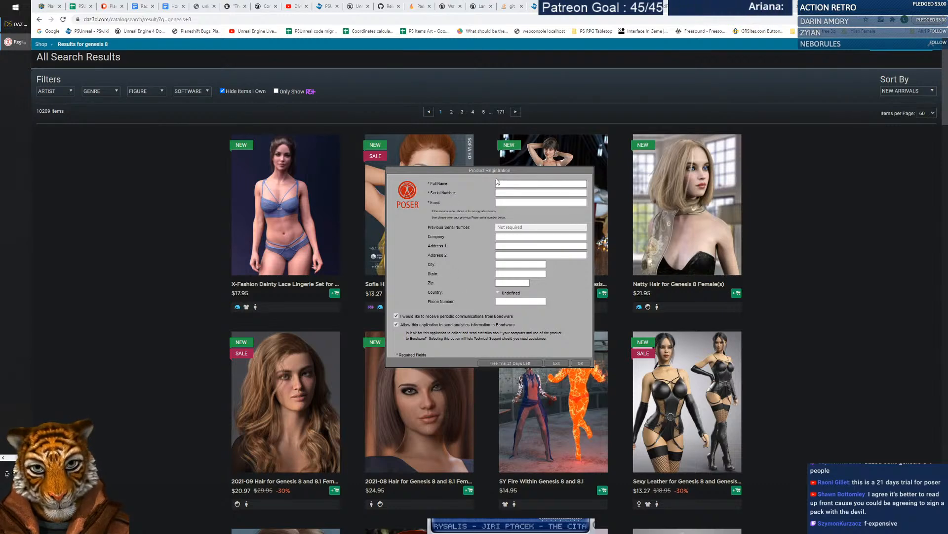
left_click_drag(489, 172, 472, 173)
left_click(571, 365)
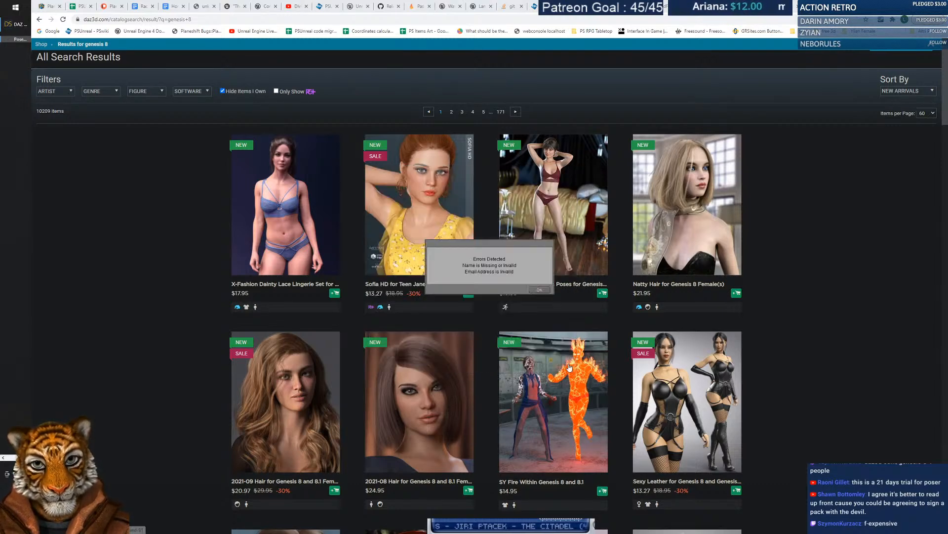
left_click(534, 289)
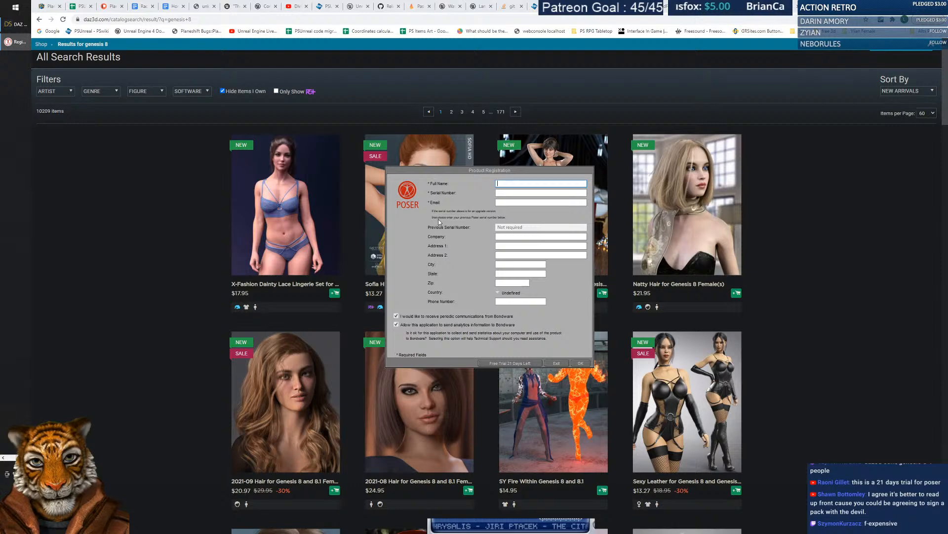
Move to the serial number field, then switch to the Poser EULA page in Chrome.
left_click_drag(486, 171, 494, 198)
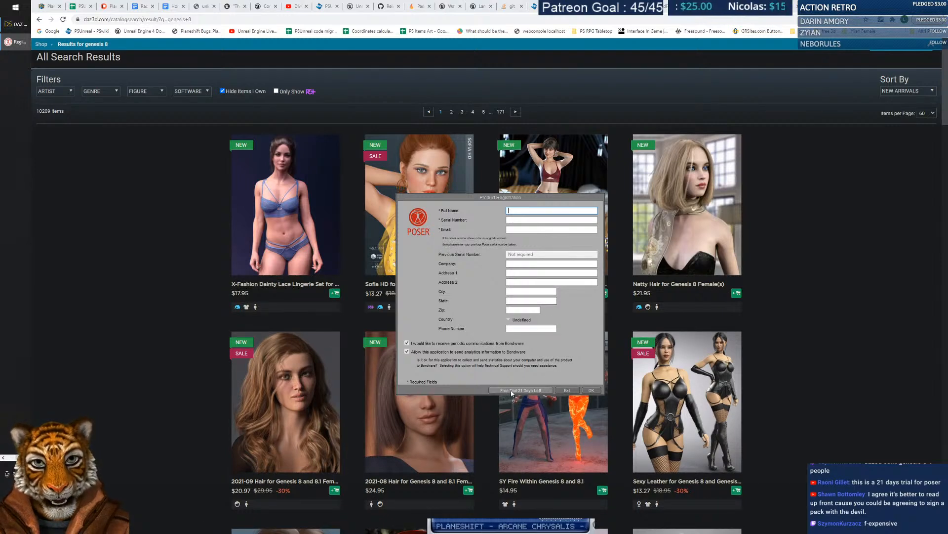
left_click(537, 218)
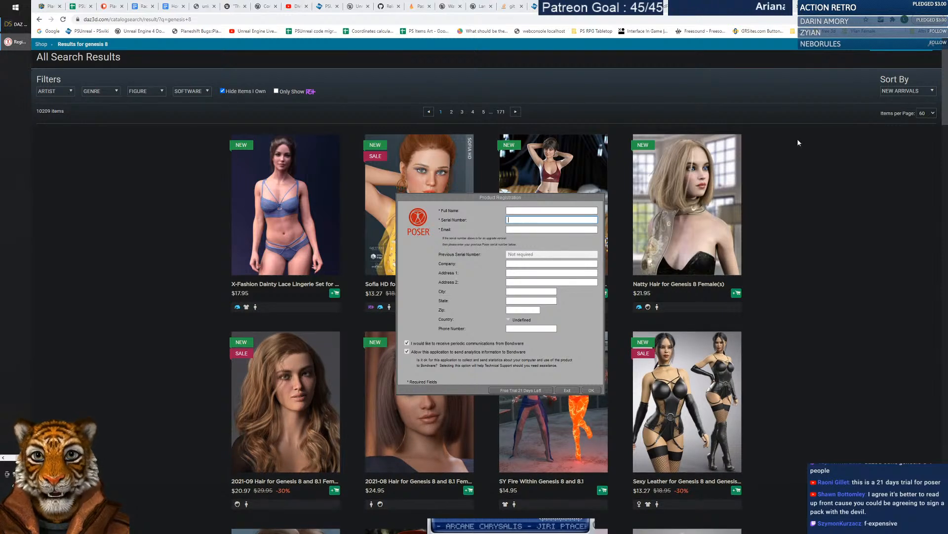
left_click(794, 9)
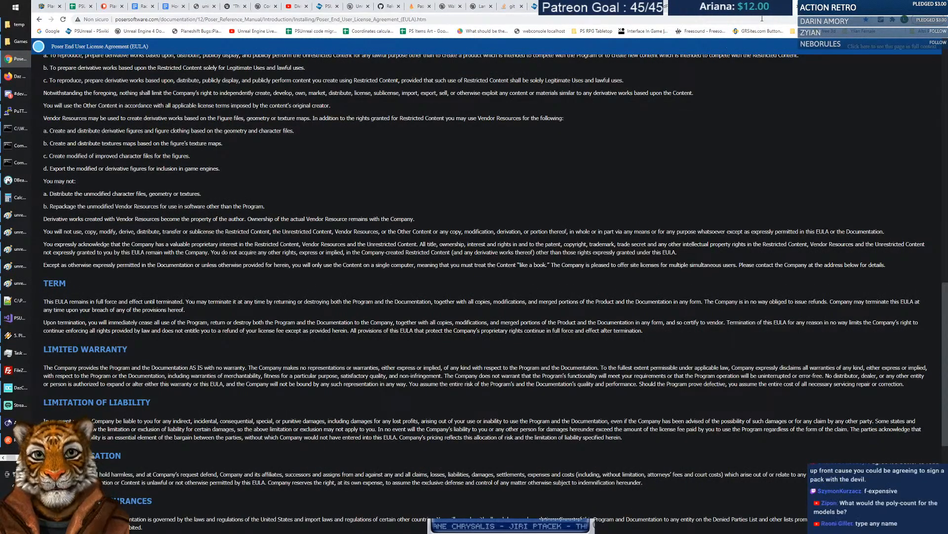
Change the search to 'poser 12' and open the official posersoftware.com result.
left_click(39, 19)
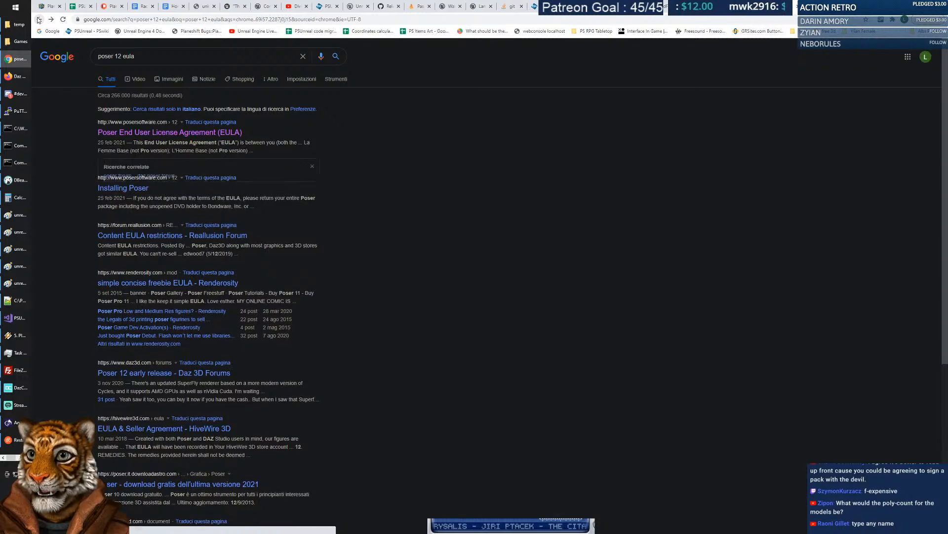
double_click(127, 56)
key("BackSpace")
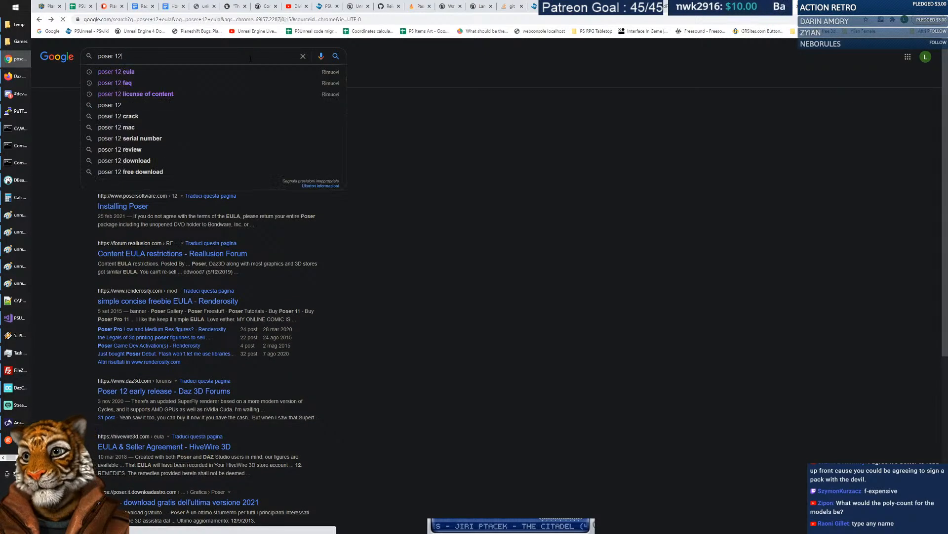
key("Return")
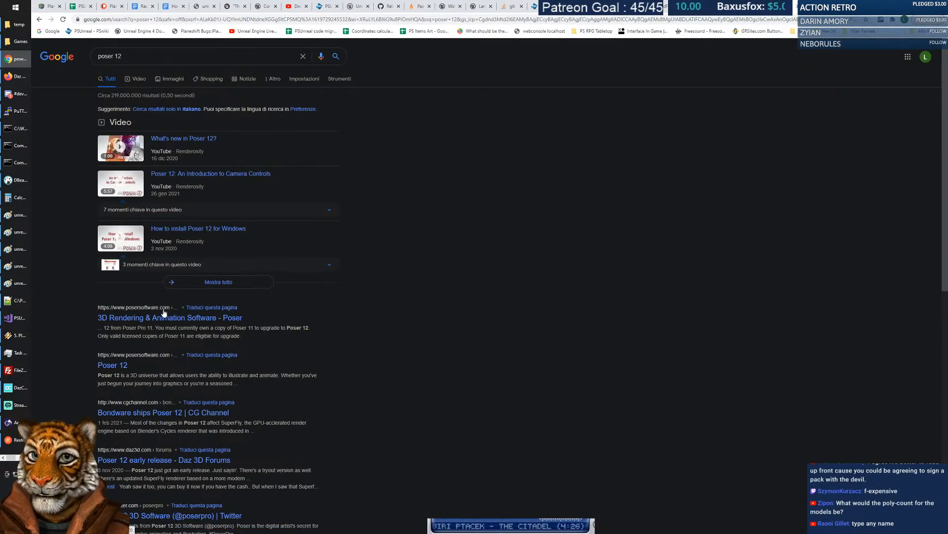
left_click(193, 319)
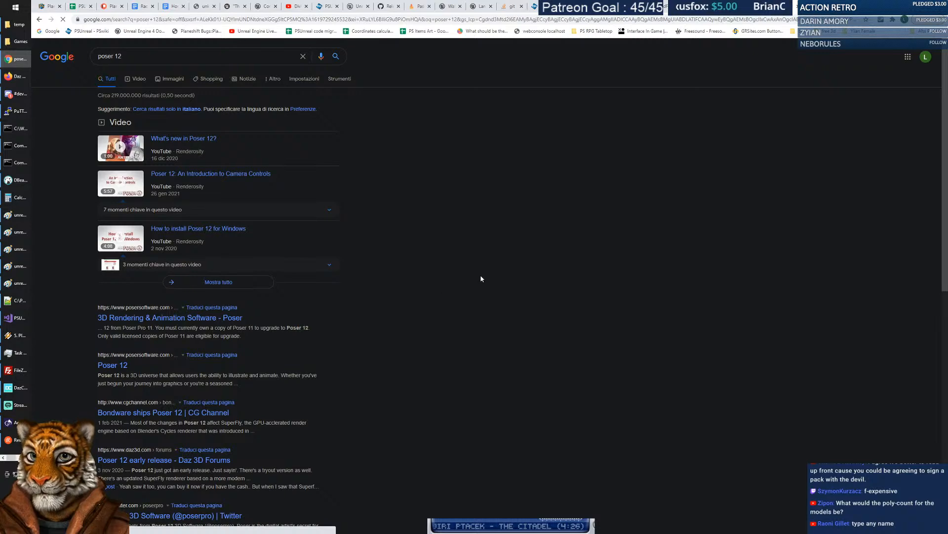
Open the Poser 12 DOWNLOADS page and highlight its free-trial and serial number text.
scroll(477, 254, "down", 3)
scroll(477, 255, "up", 3)
left_click(467, 48)
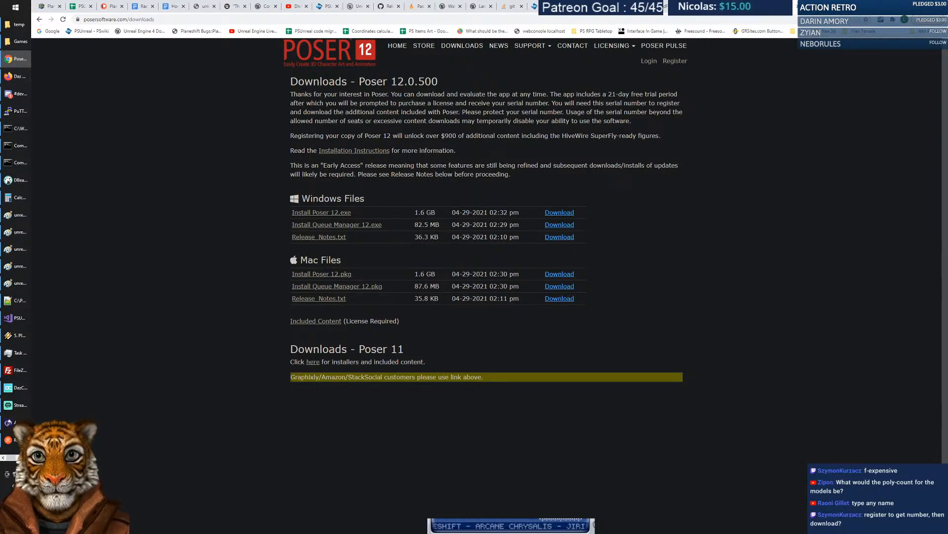
left_click_drag(550, 94, 461, 112)
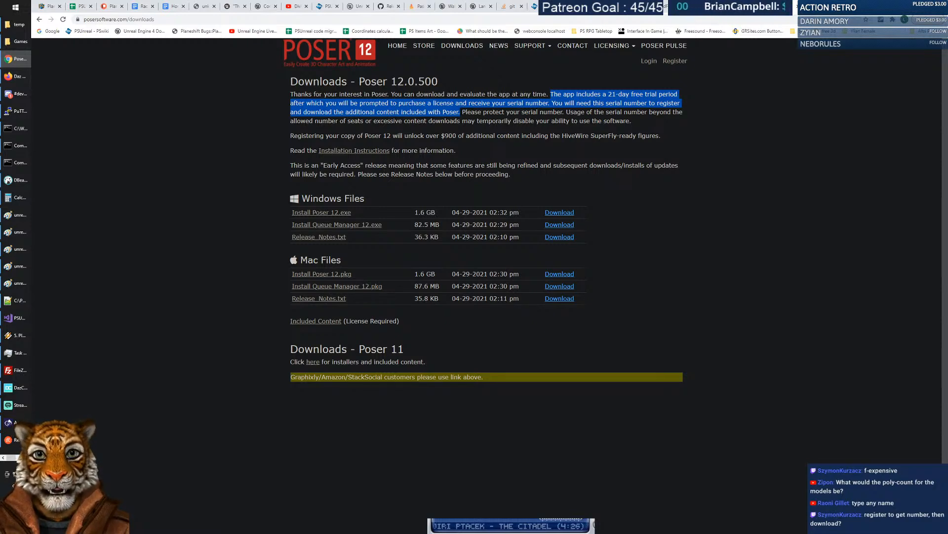
left_click(620, 180)
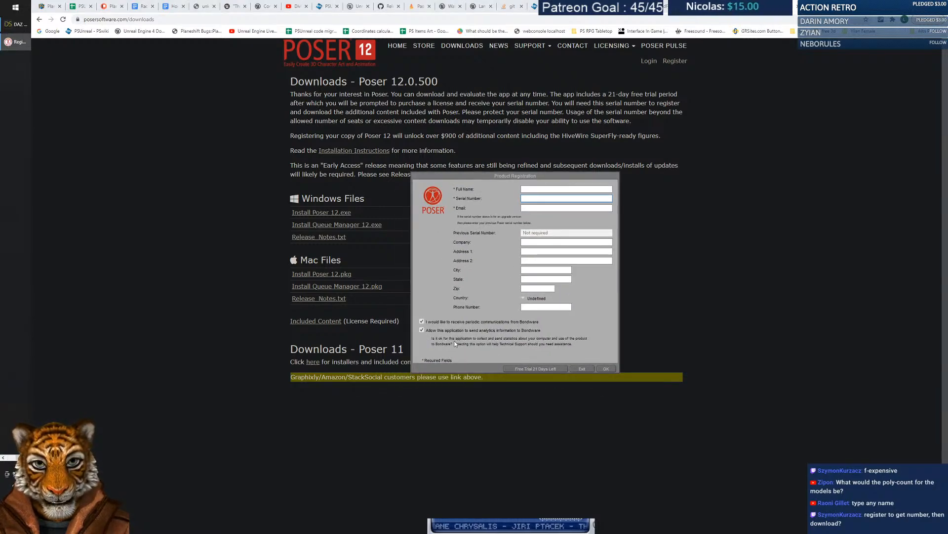
On the Poser registration page, enter the full name, a username and the suggested e-mail address.
left_click(773, 131)
left_click(674, 61)
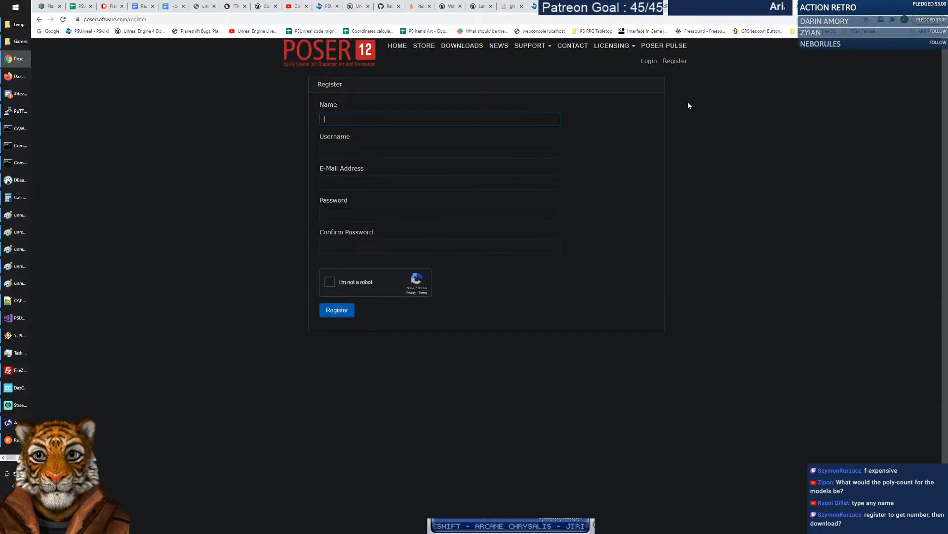
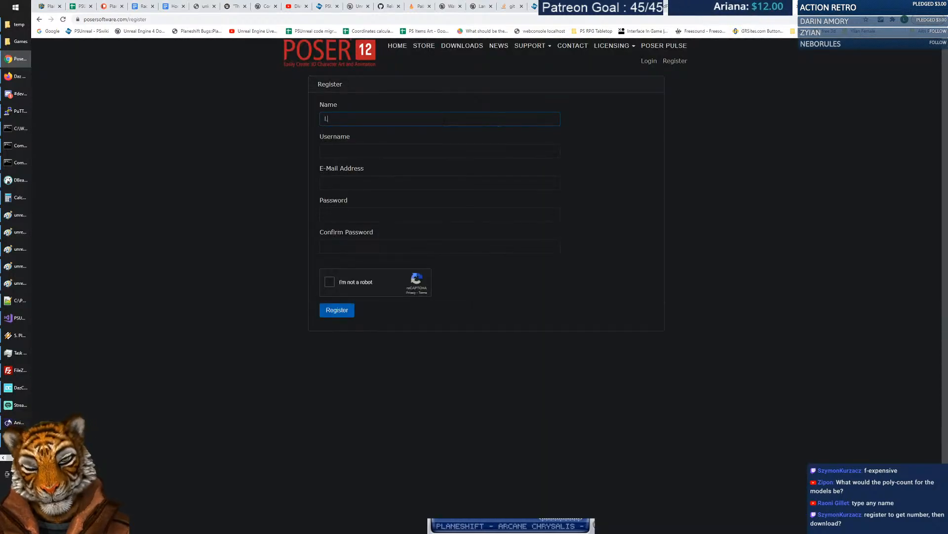
key("Tab")
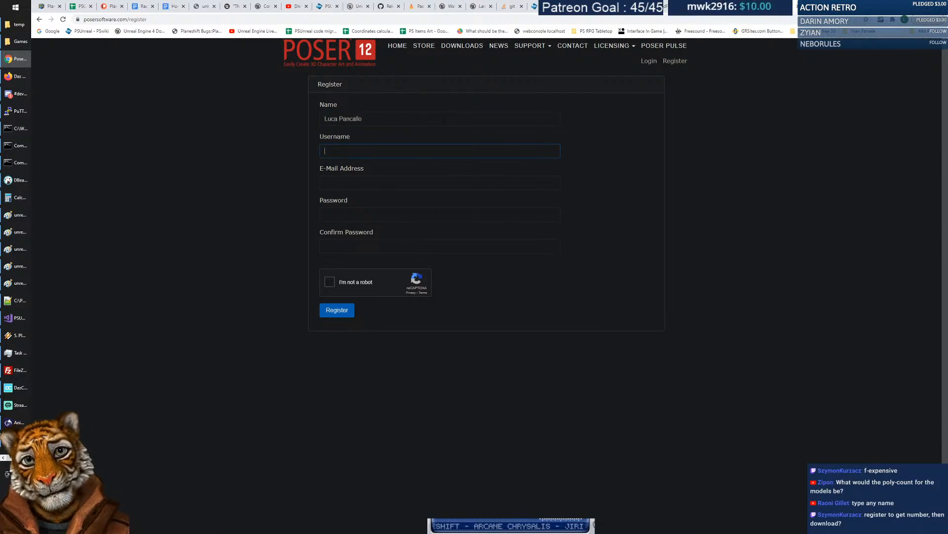
type("PlaneShift")
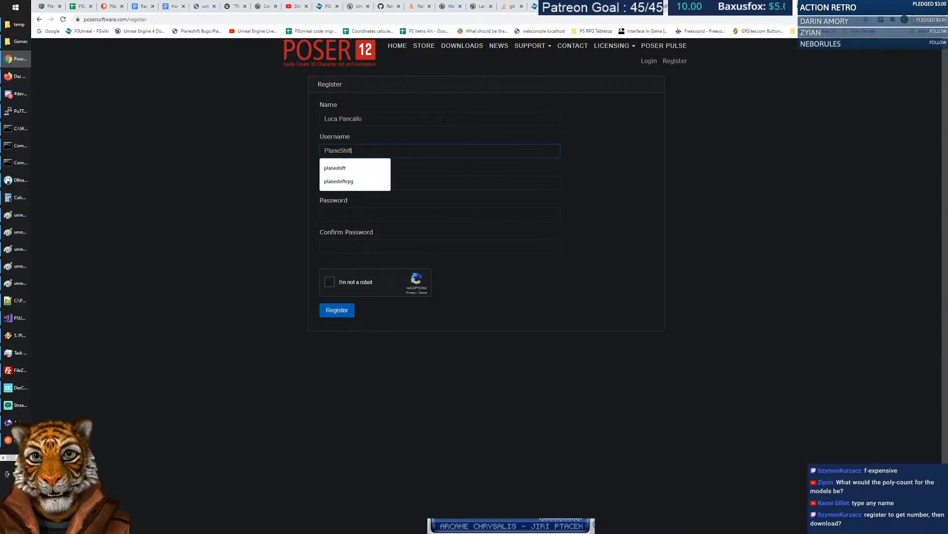
key("Tab")
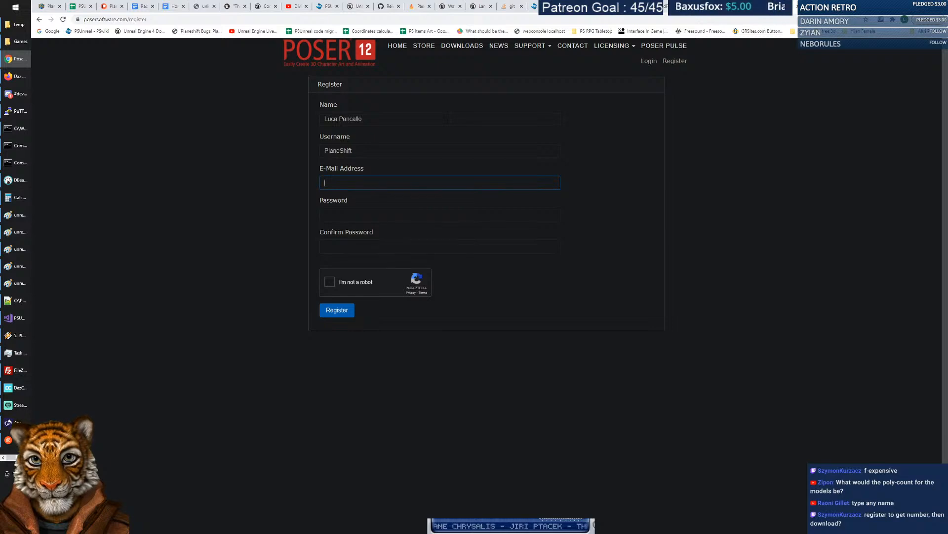
key("Down")
key("Return")
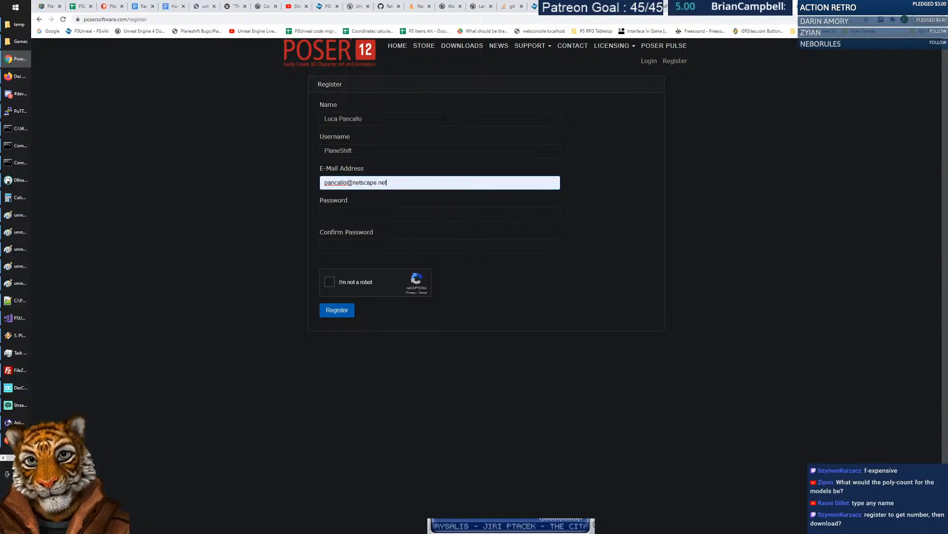
Enter and confirm the account password, tick the reCAPTCHA, and submit the registration.
left_click(376, 210)
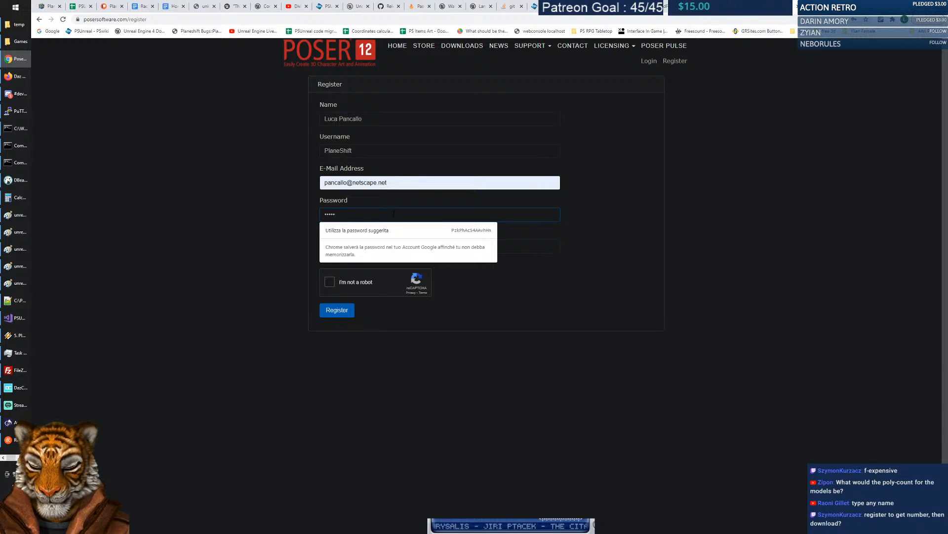
type("x")
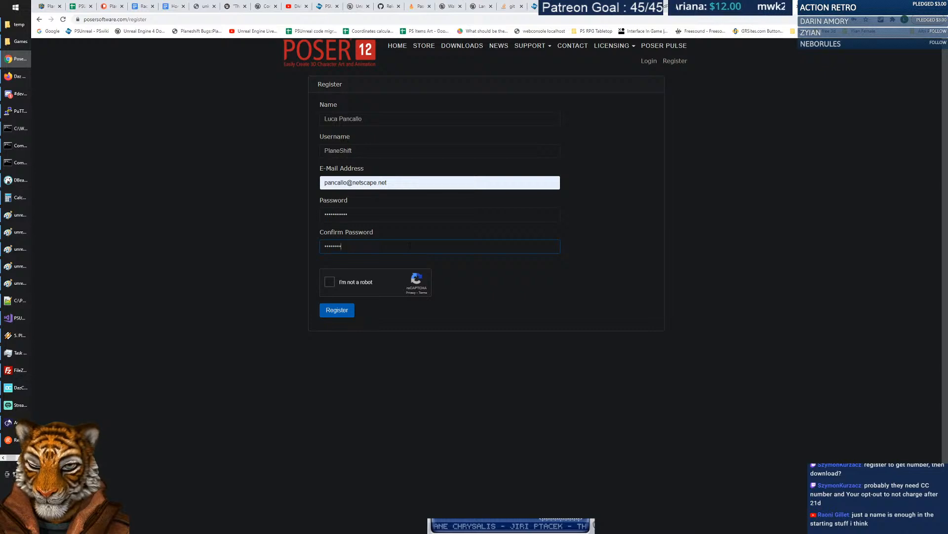
left_click(343, 285)
left_click(343, 314)
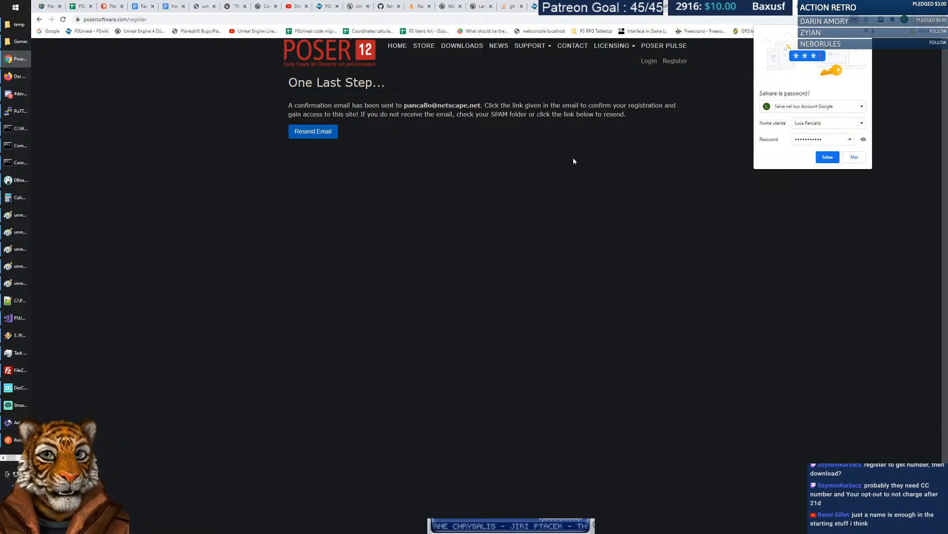
Save the password, then log in with the new username and Remember Me ticked.
left_click(827, 157)
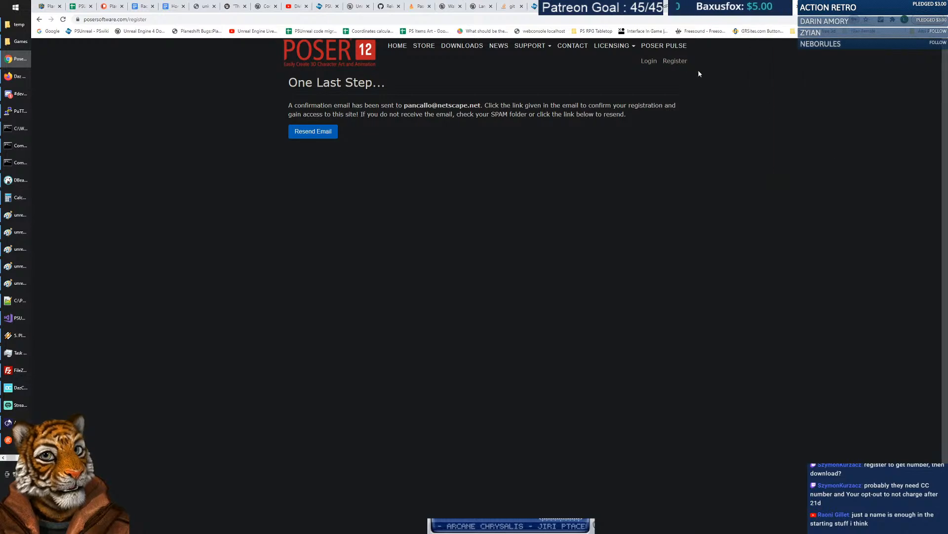
left_click(649, 60)
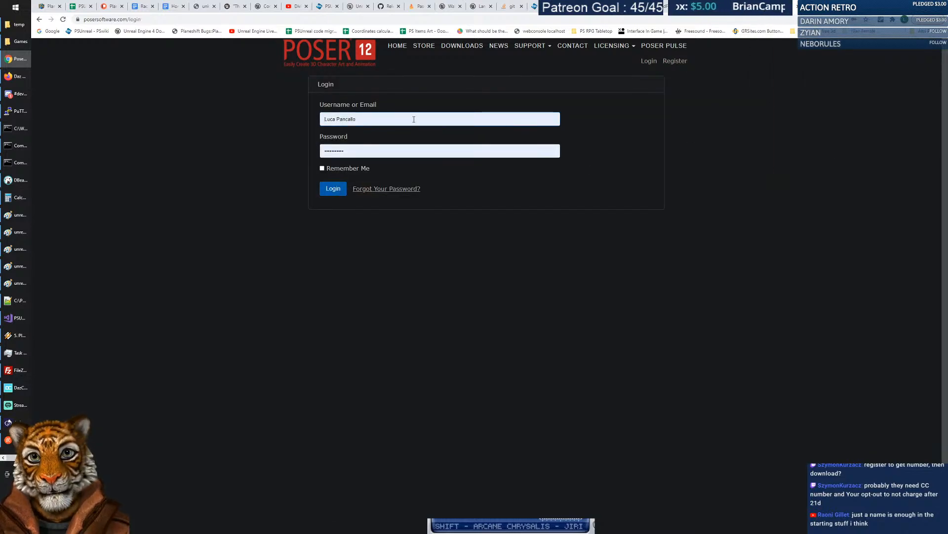
double_click(355, 119)
triple_click(376, 117)
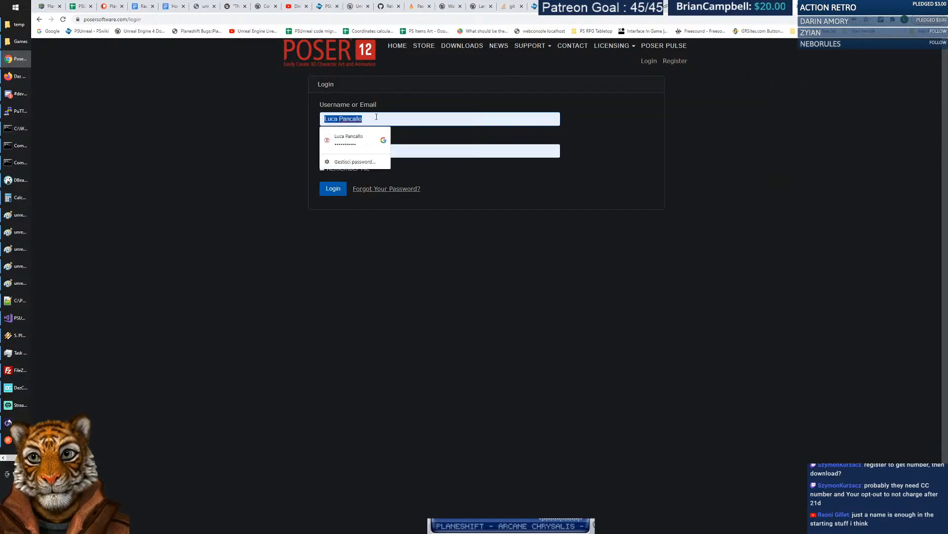
type("PlaneShift")
key("Tab")
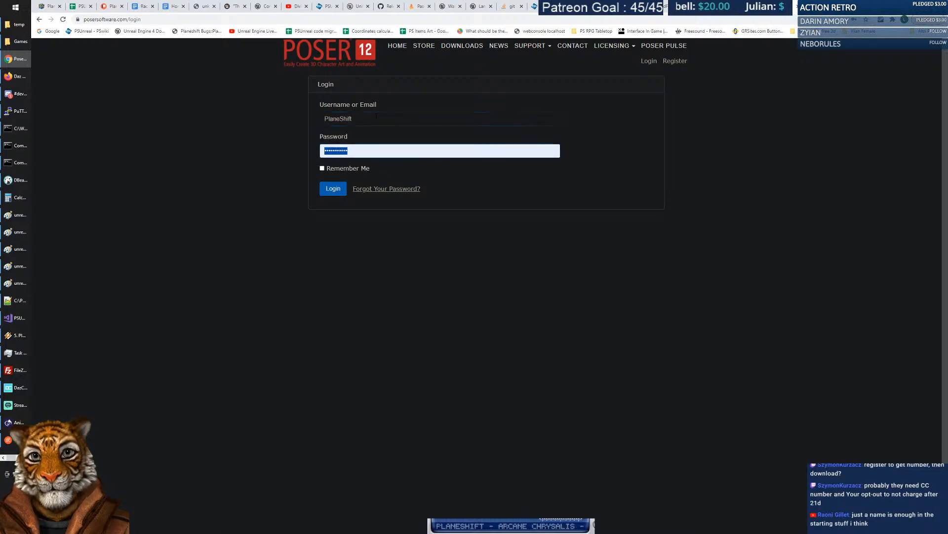
left_click(322, 168)
left_click(332, 194)
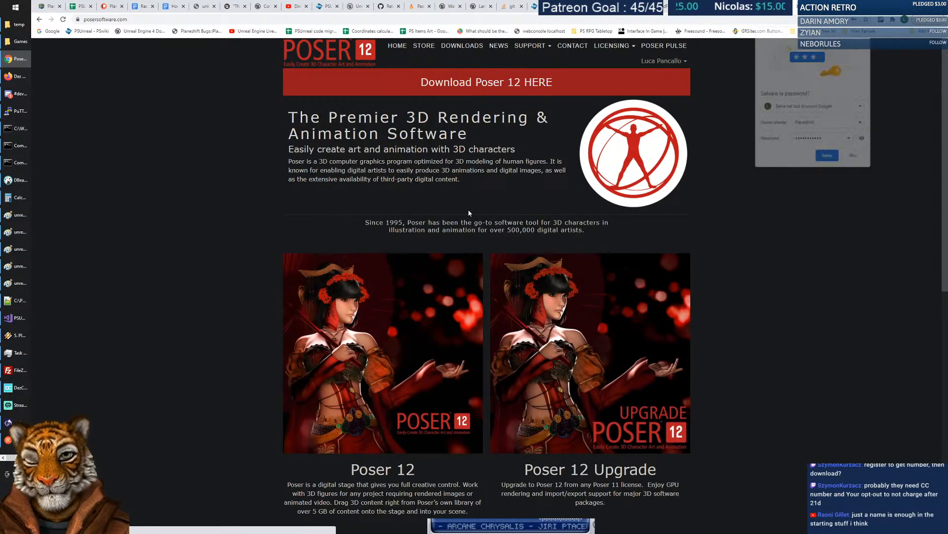
left_click(829, 158)
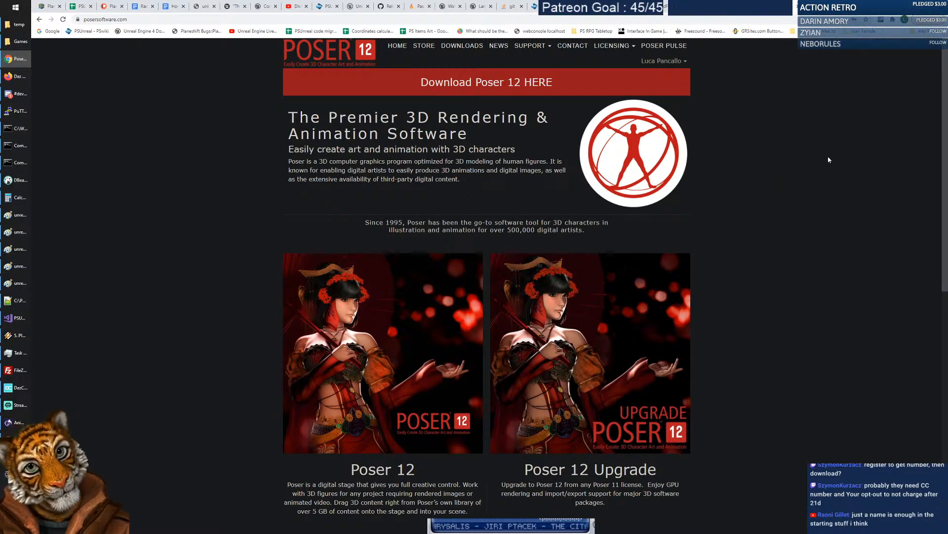
Open the account's Profile page from the user menu.
left_click(687, 62)
left_click(752, 86)
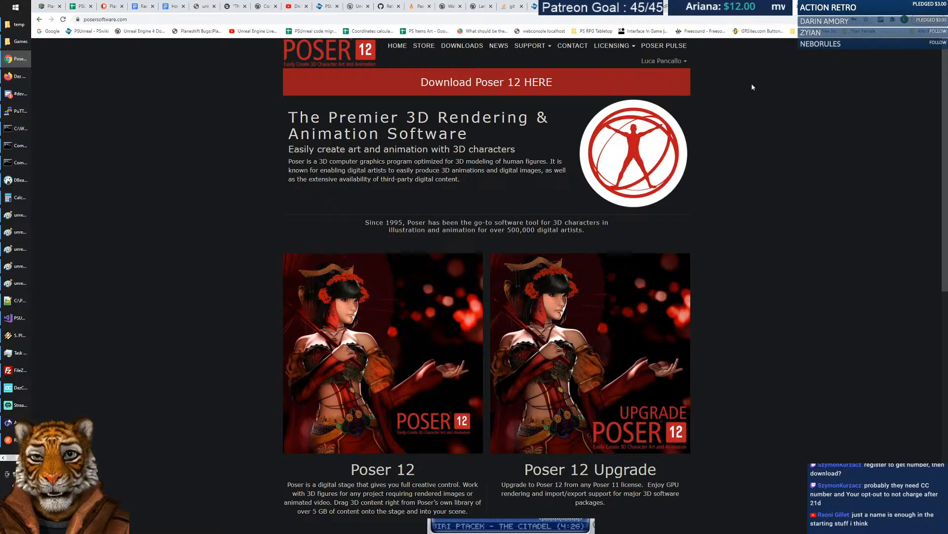
left_click(686, 62)
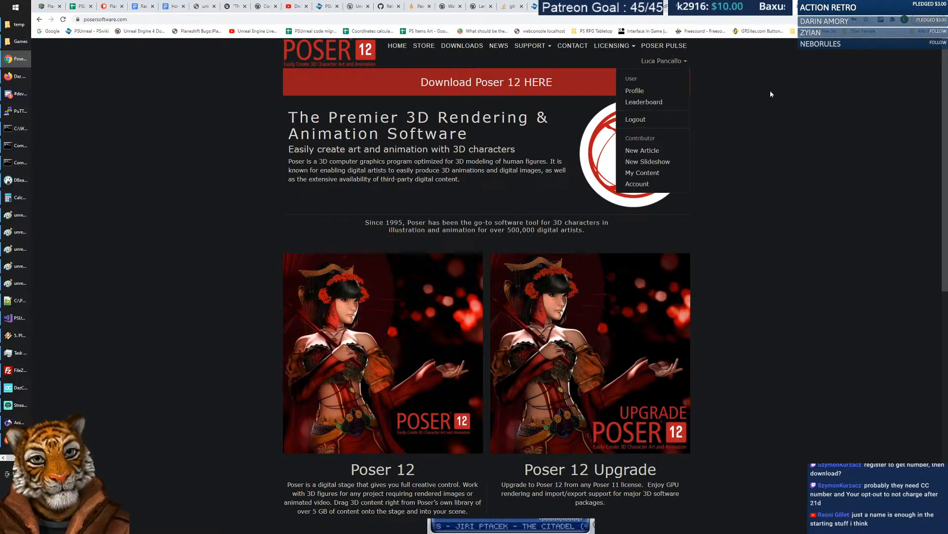
left_click(804, 72)
Maximize Chrome to glance at the 'Nothing to see here' profile, then move it to the other monitor.
left_click_drag(834, 6, 947, 55)
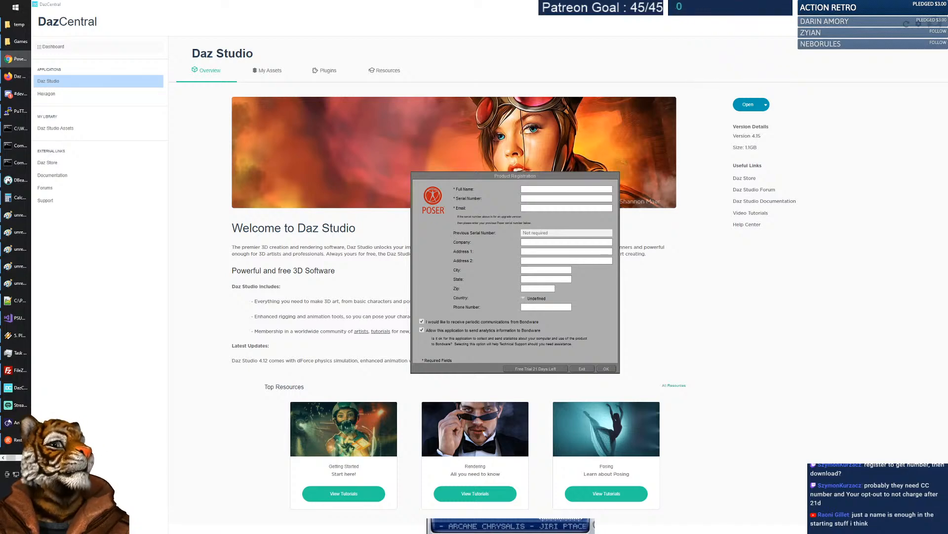
left_click_drag(947, 50, 607, 69)
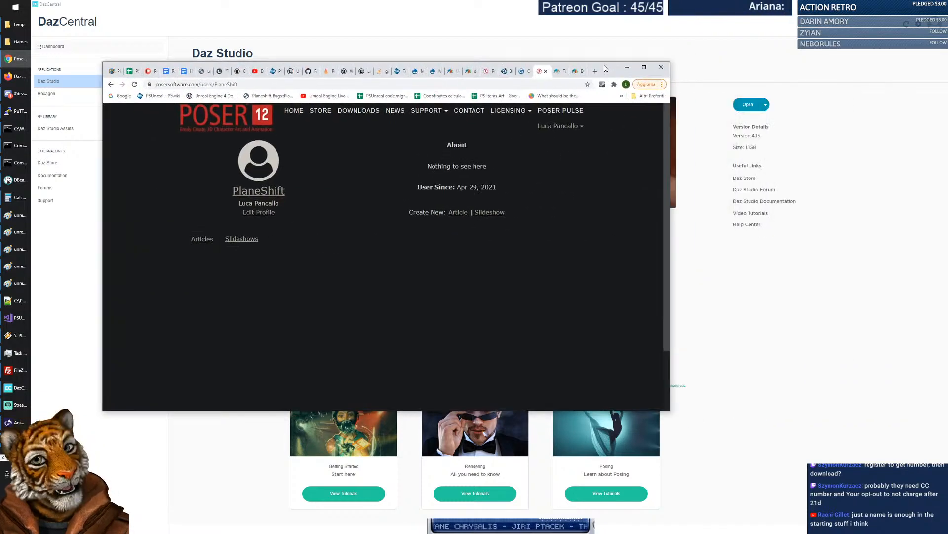
double_click(612, 67)
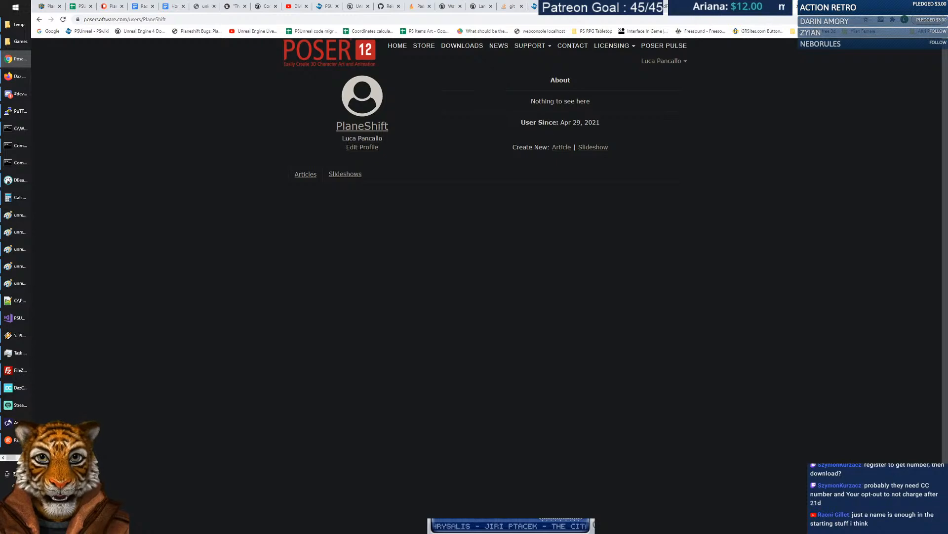
left_click_drag(528, 103, 600, 100)
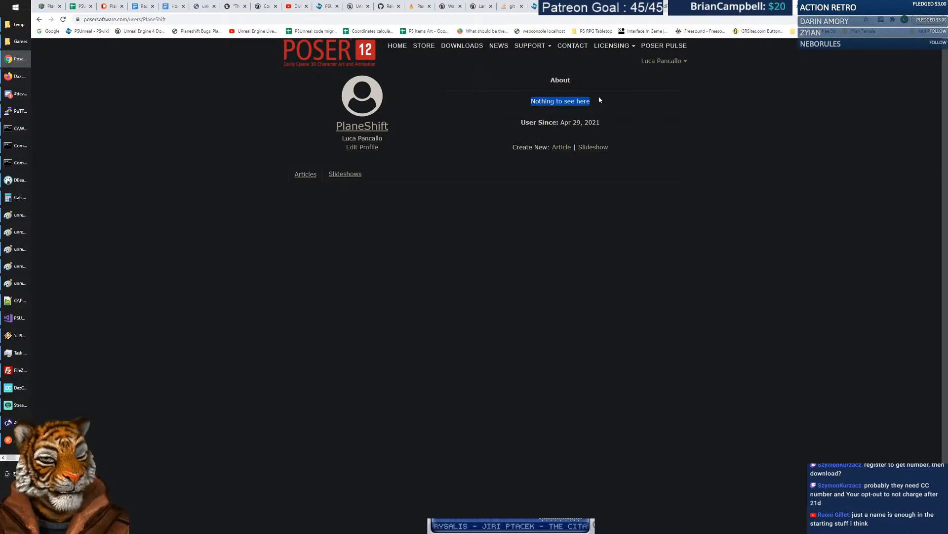
left_click(812, 77)
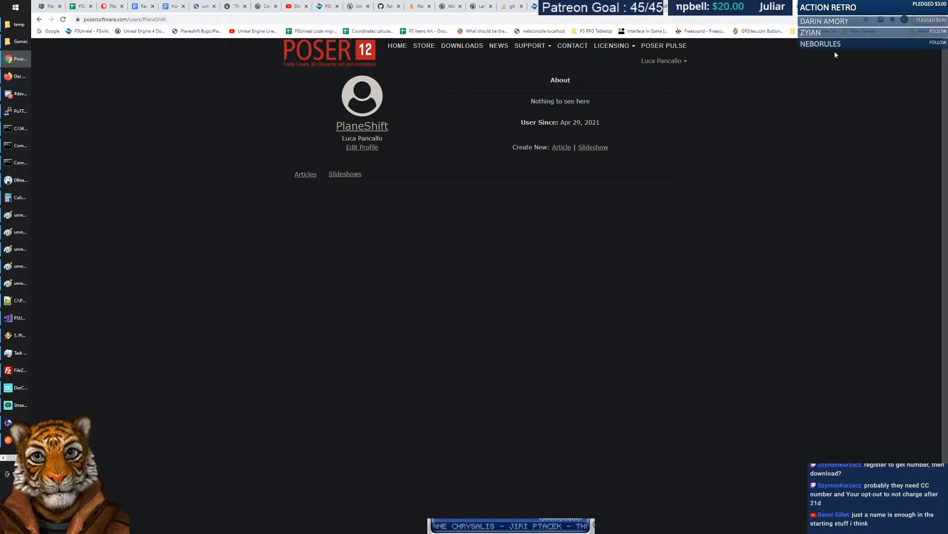
left_click_drag(880, 9, 947, 29)
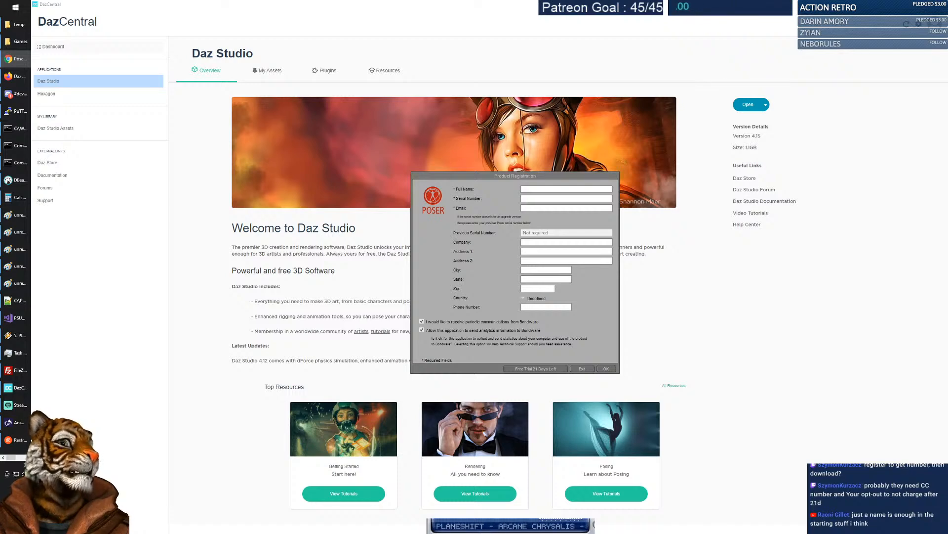
Register the Poser 12 trial with full name and e-mail, and allow Poser through the Windows firewall.
left_click(583, 189)
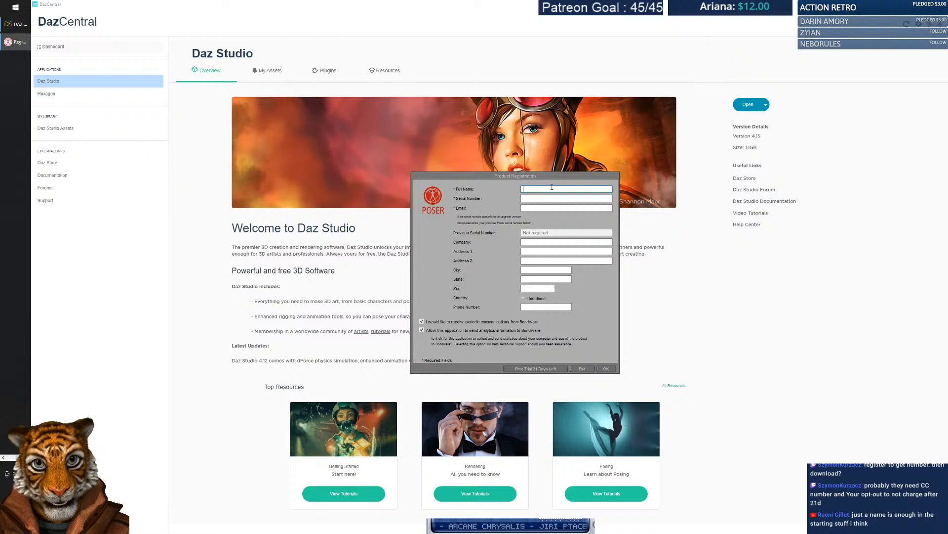
key("Tab")
key("Tab")
type("pan")
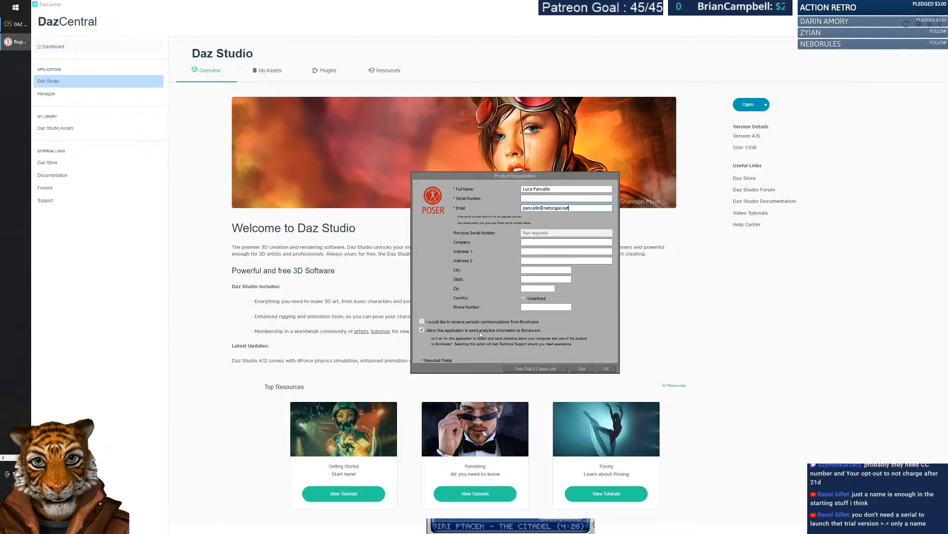
left_click(605, 369)
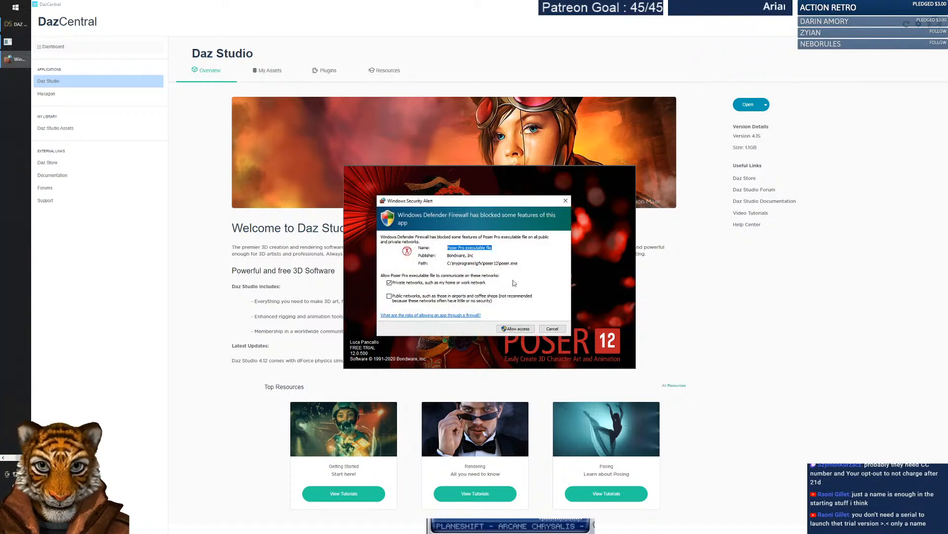
left_click(522, 330)
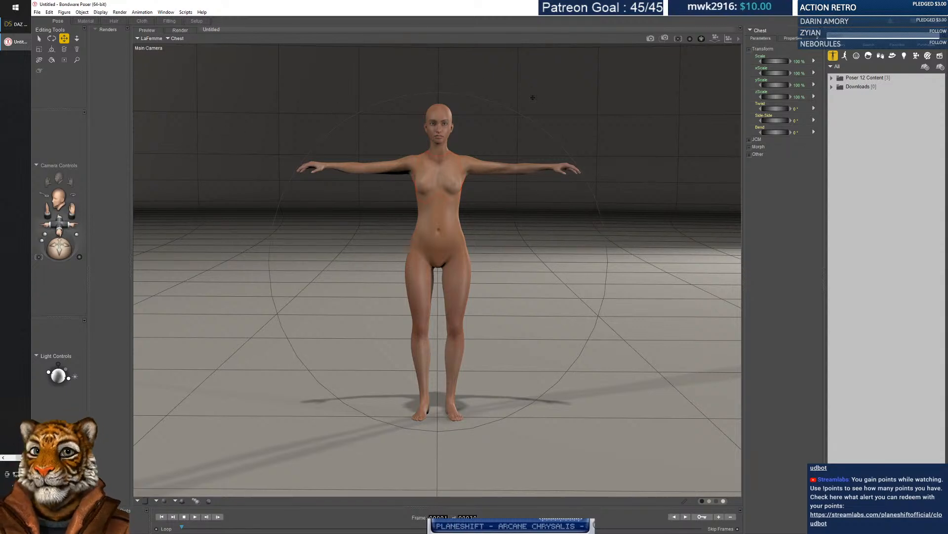
Orbit the Main Camera around LaFemme and select her Head, then Right Collar.
left_click(832, 78)
left_click(832, 78)
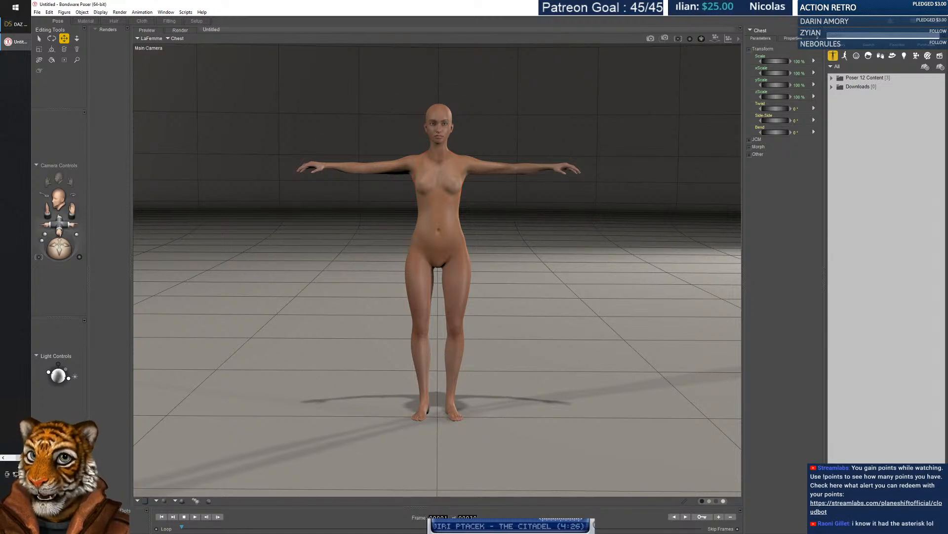
left_click(60, 223)
left_click_drag(60, 245, 202, 259)
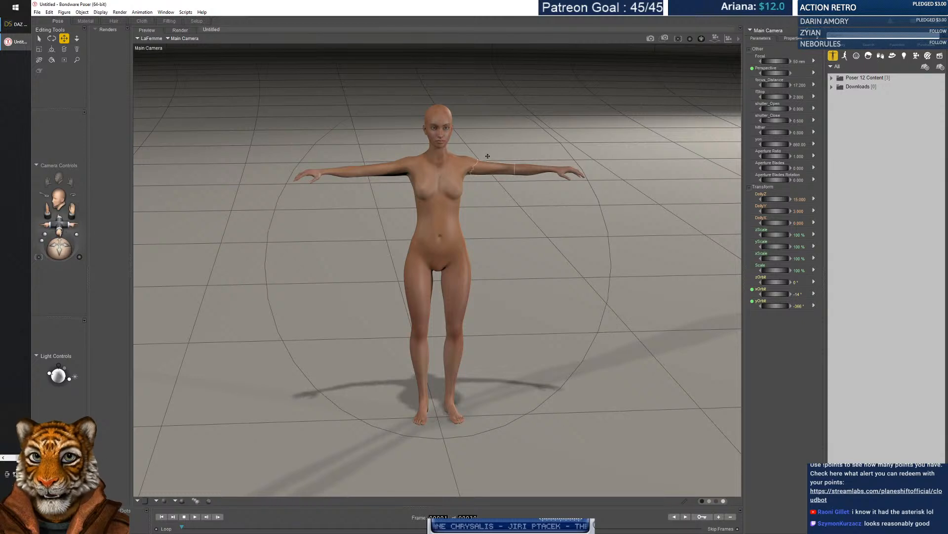
left_click(439, 126)
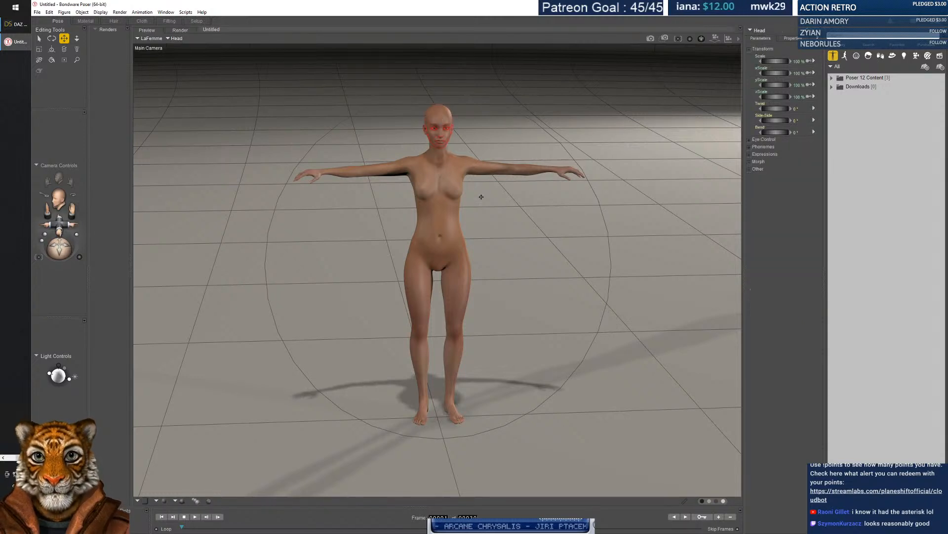
left_click(418, 164)
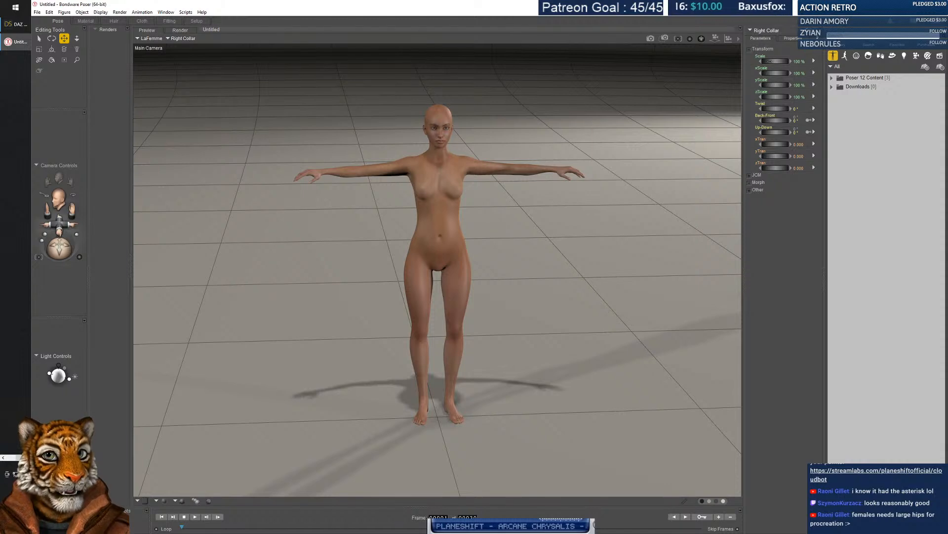
Show the part's parameter dials, look at the Material room, then go to the Hair room.
left_click(761, 40)
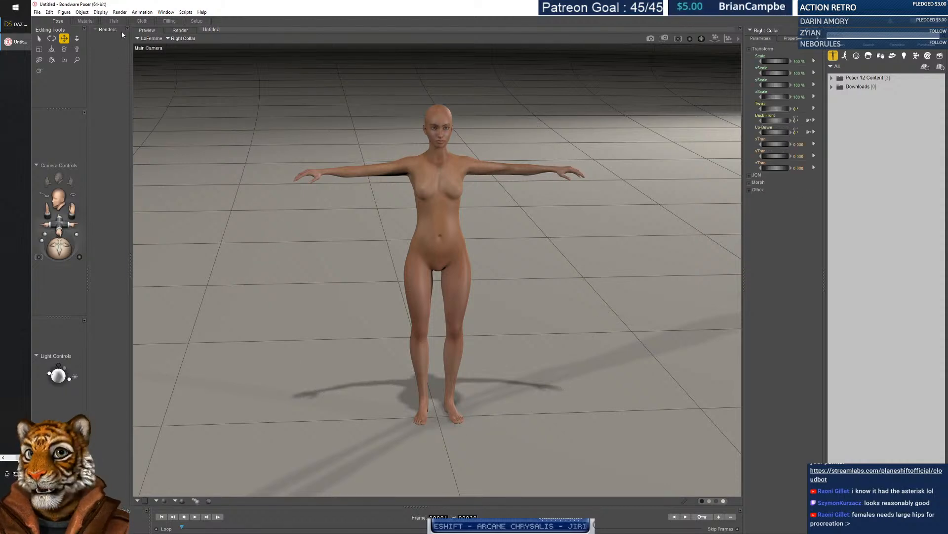
left_click(86, 21)
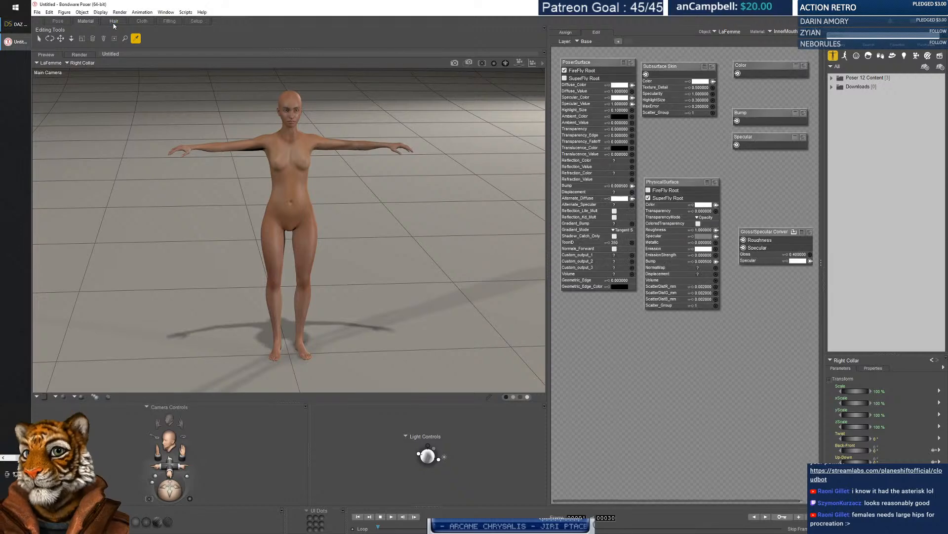
left_click(113, 21)
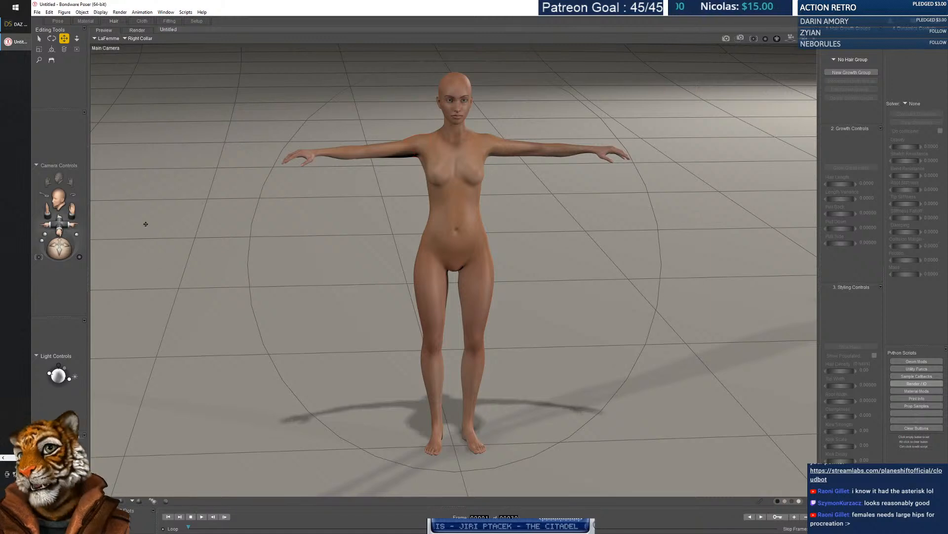
Select LaFemme's Waist from the parts list, keeping the Hair room and 3D preview showing.
left_click(108, 39)
left_click(109, 41)
left_click(144, 39)
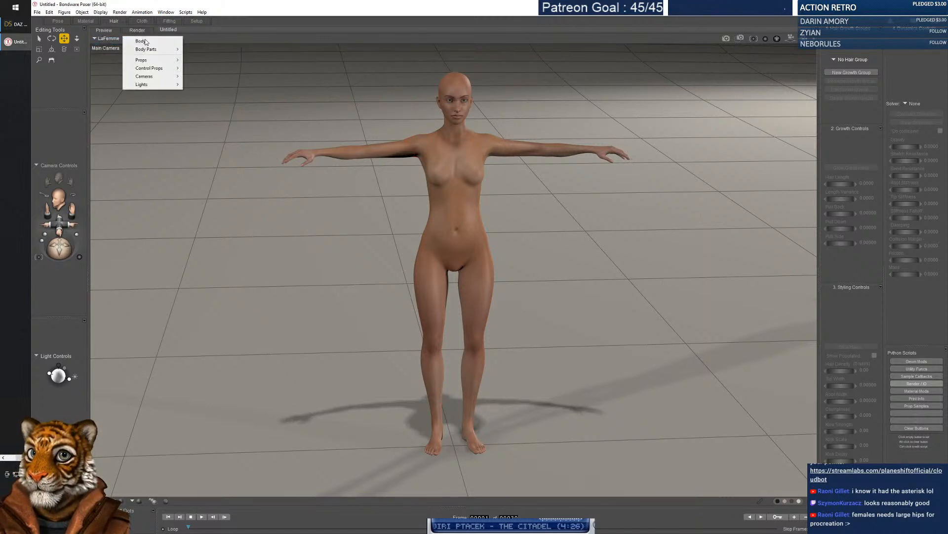
mouse_move(153, 50)
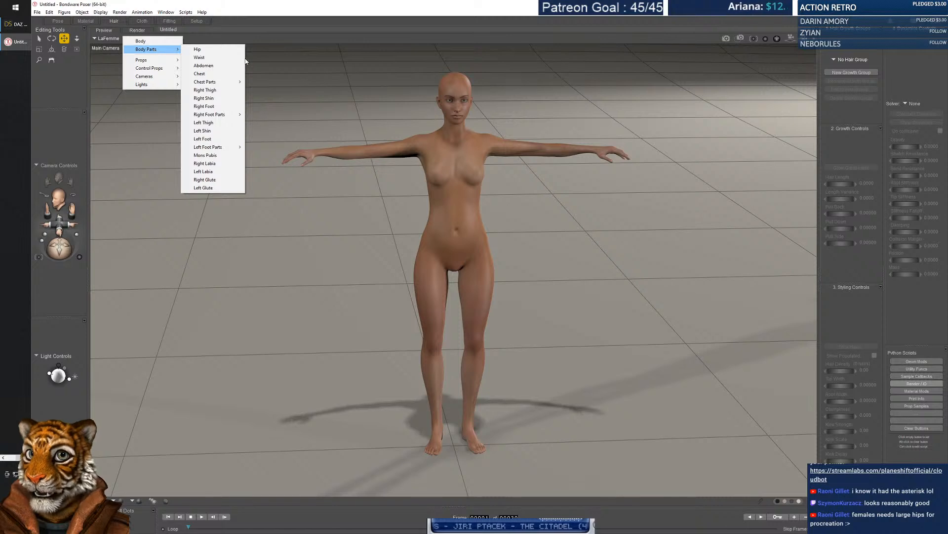
left_click(222, 58)
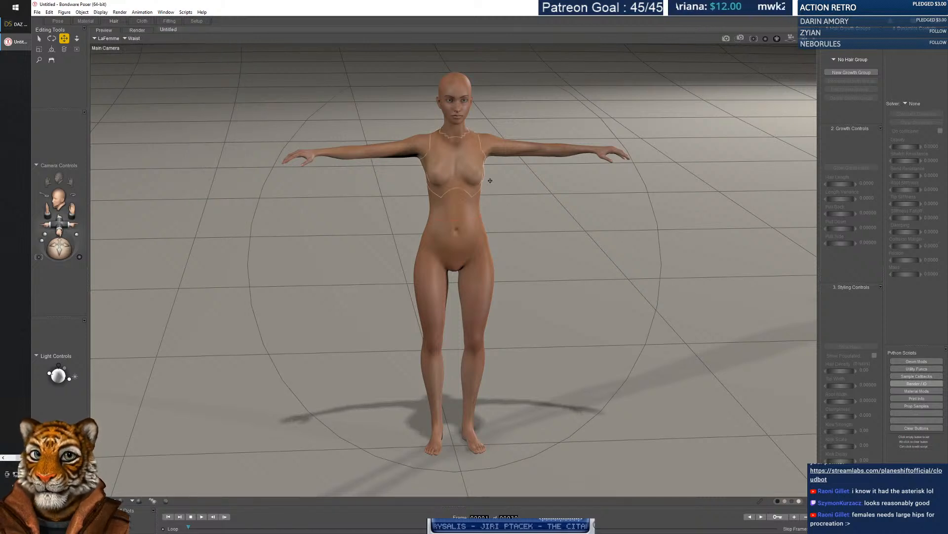
left_click(139, 32)
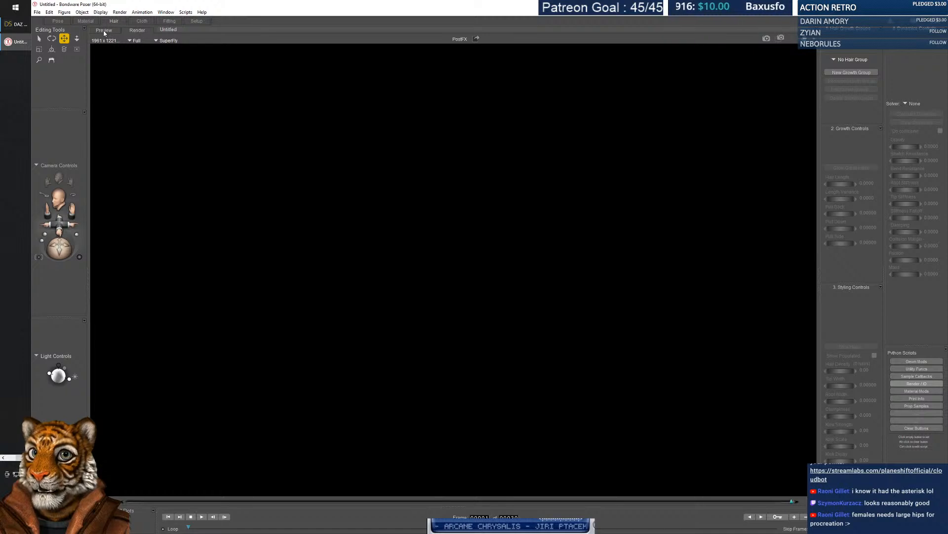
left_click(104, 31)
left_click(109, 38)
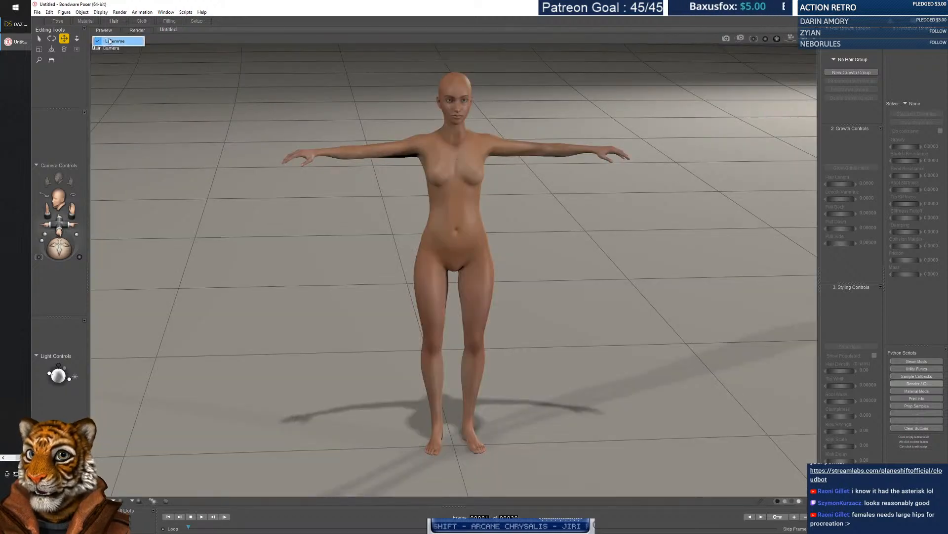
left_click(110, 41)
left_click(138, 22)
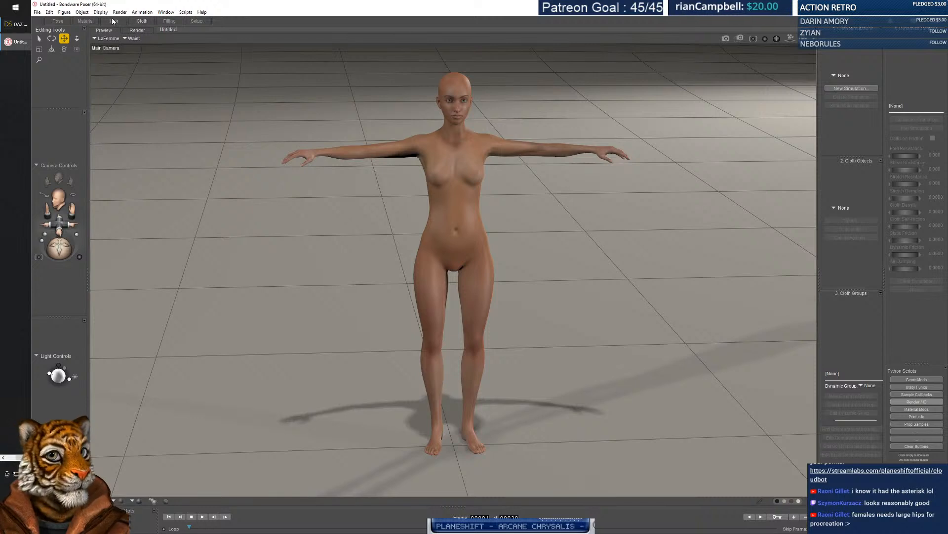
left_click(114, 21)
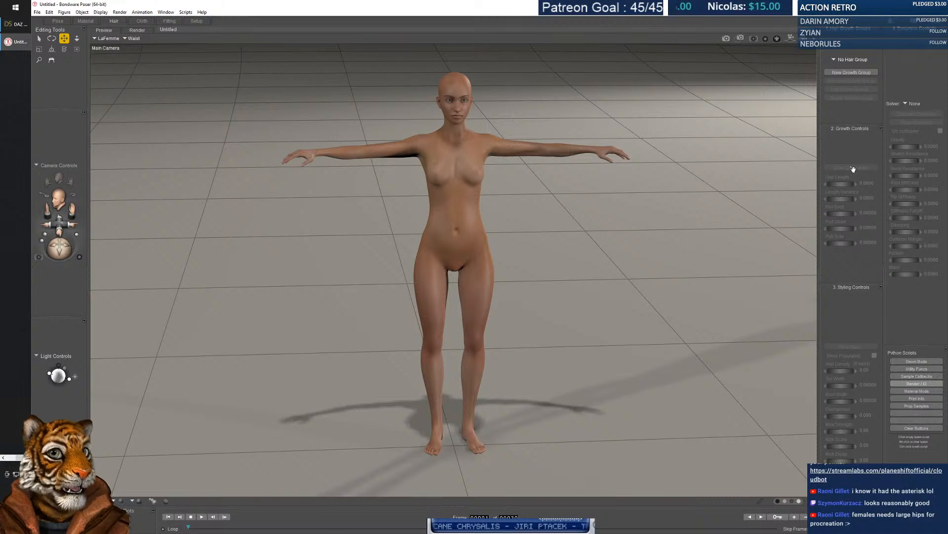
Float the growth controls panel and create the Waist_Hair_1 growth group.
left_click_drag(853, 169, 844, 188)
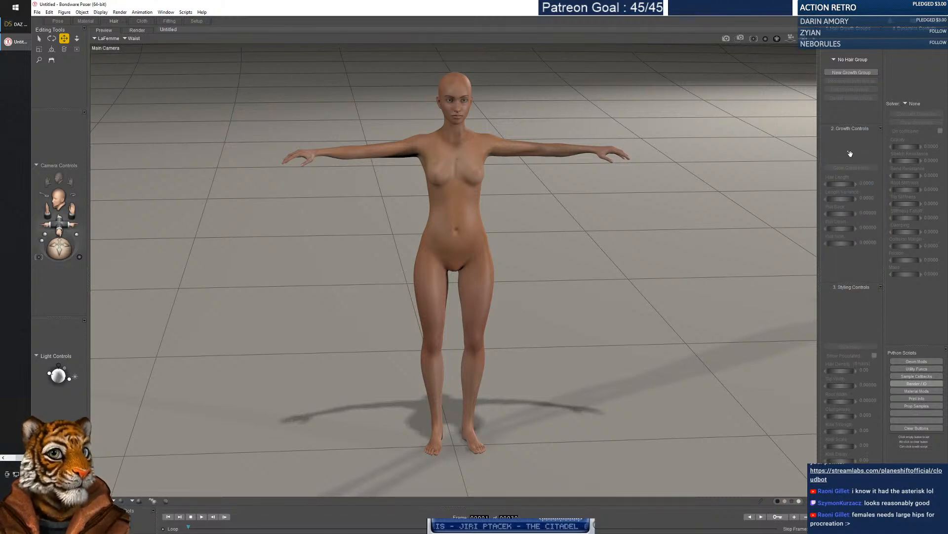
mouse_move(856, 55)
left_mouse_down()
mouse_move(853, 167)
mouse_move(839, 62)
left_mouse_up()
left_click(851, 72)
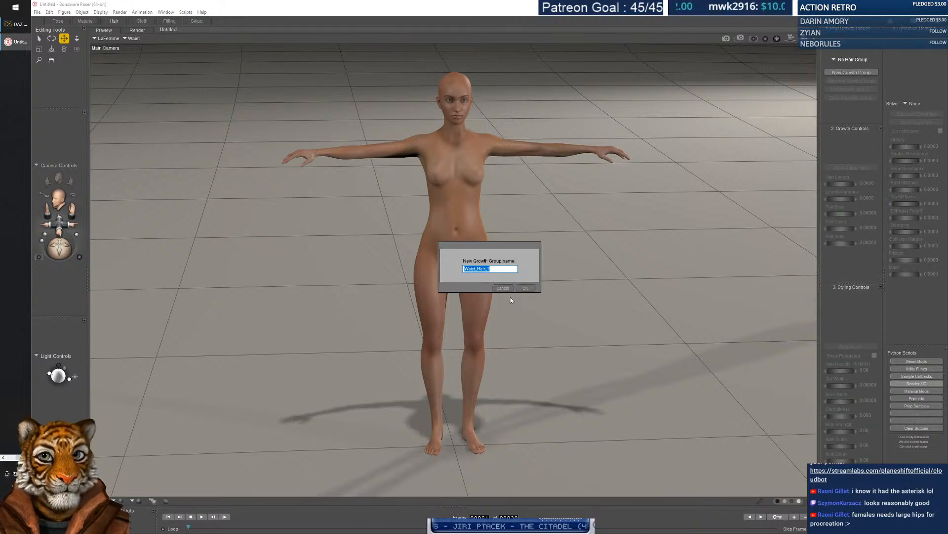
left_click(527, 288)
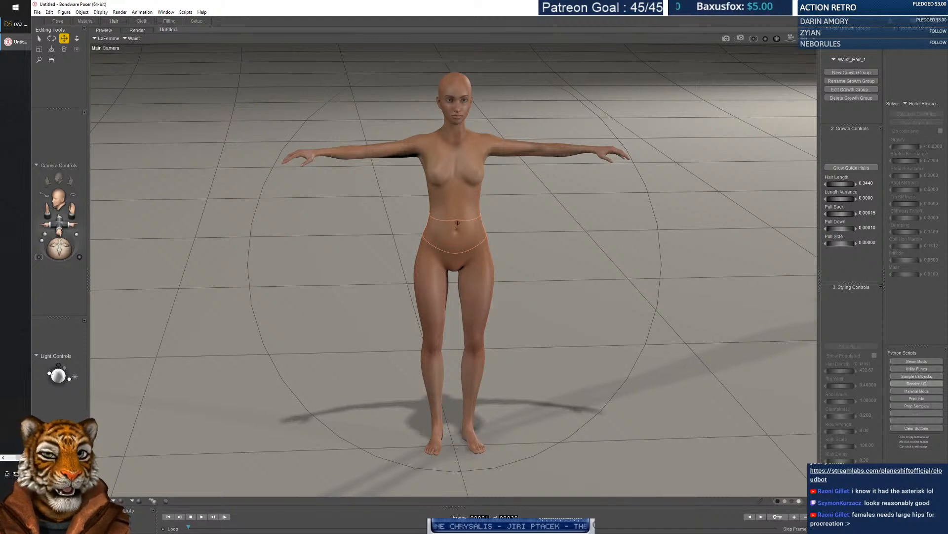
Select the head and create the Head_Hair_1 growth group.
left_click(451, 85)
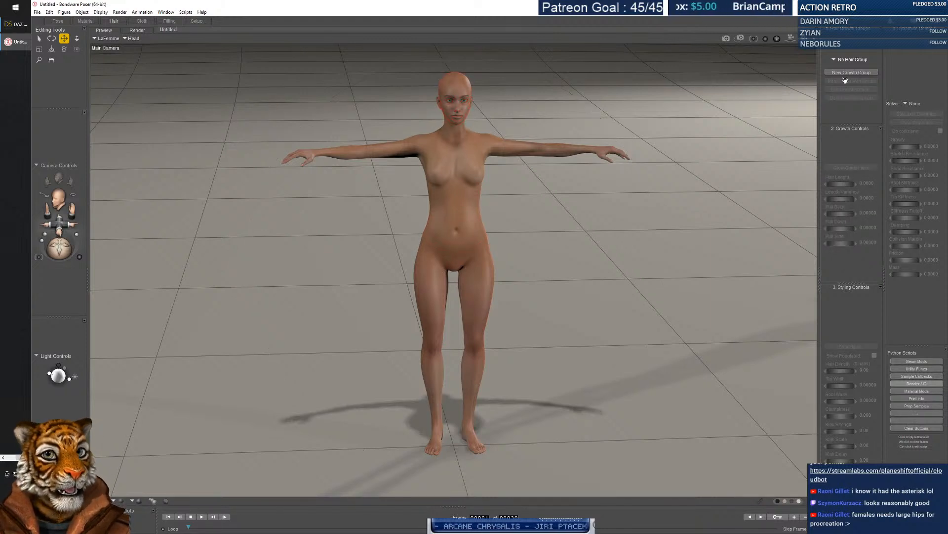
left_click(849, 73)
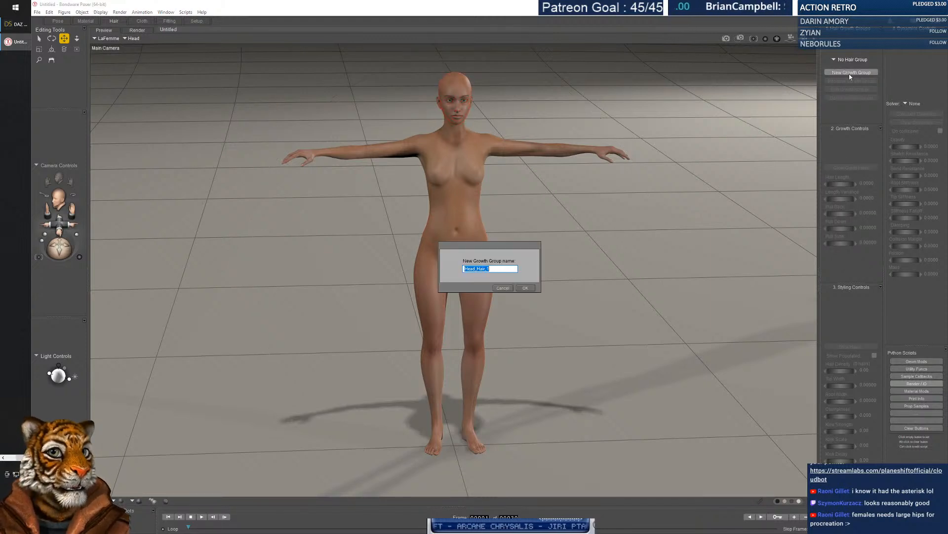
left_click(525, 288)
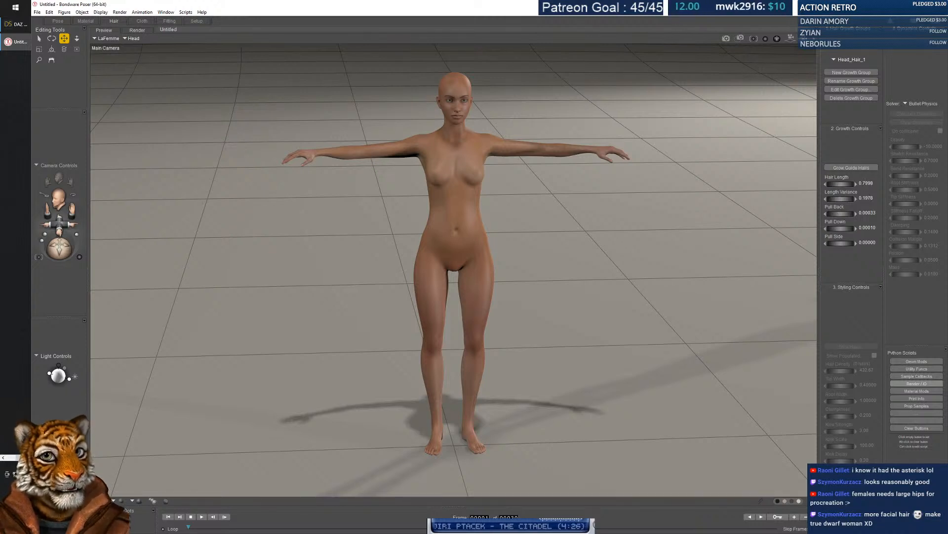
Select Light 4, then reselect the head and tilt it forward to face down.
left_click(450, 144)
left_click(367, 124)
left_click_drag(61, 247, 63, 247)
left_click(452, 123)
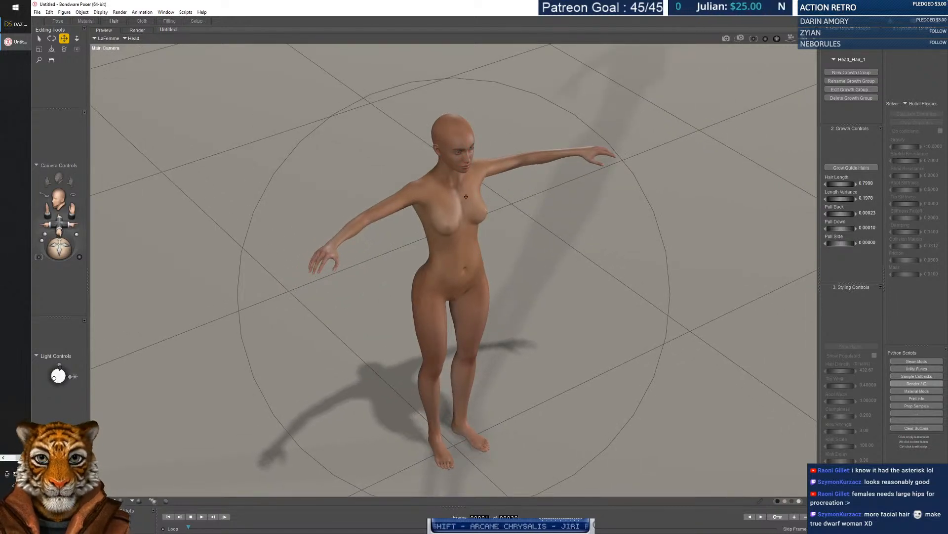
left_click_drag(549, 235, 531, 140)
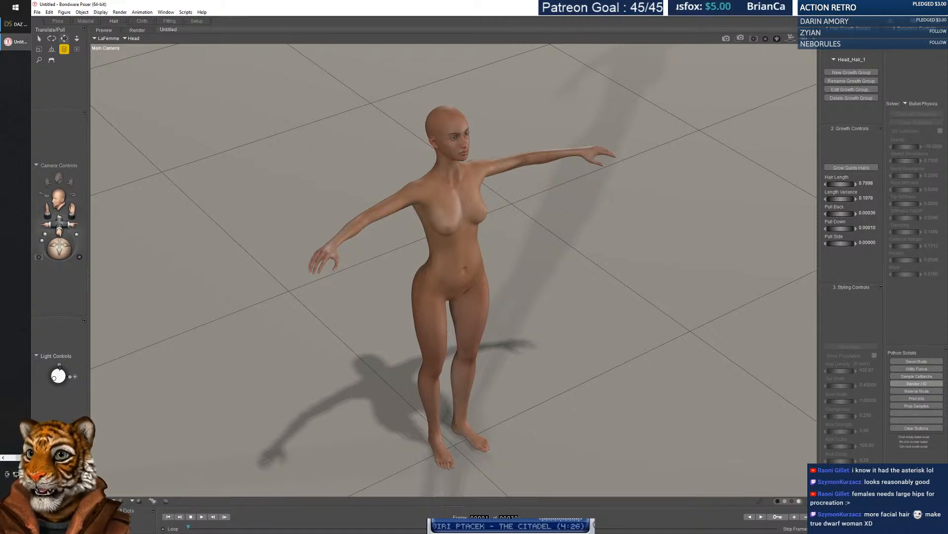
Cycle through the top, front and left cameras to the face close-up camera.
left_click(59, 198)
left_click(60, 199)
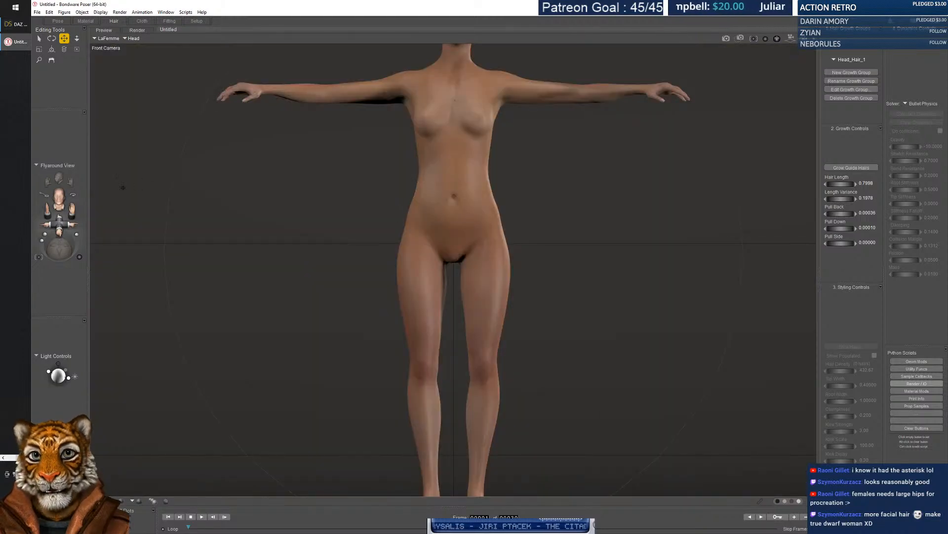
left_click(58, 193)
left_click(59, 192)
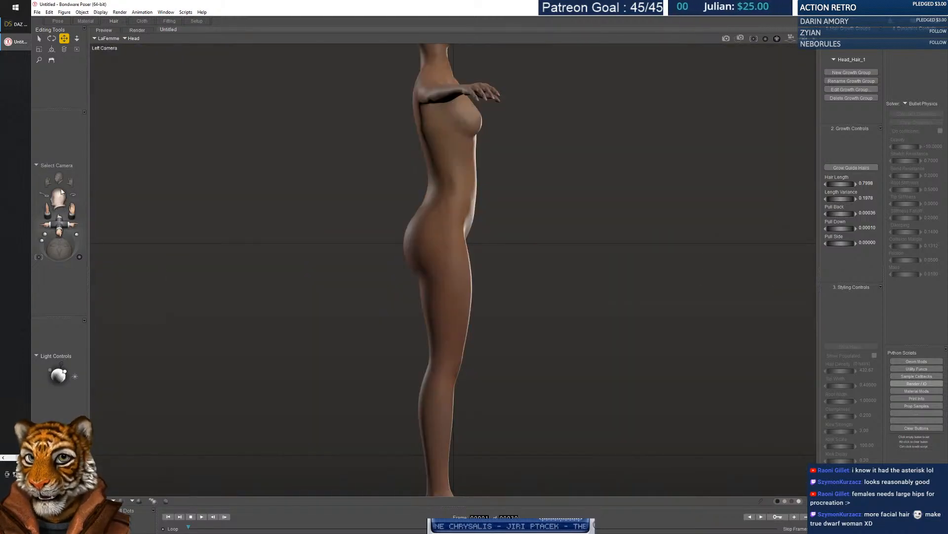
left_click(59, 192)
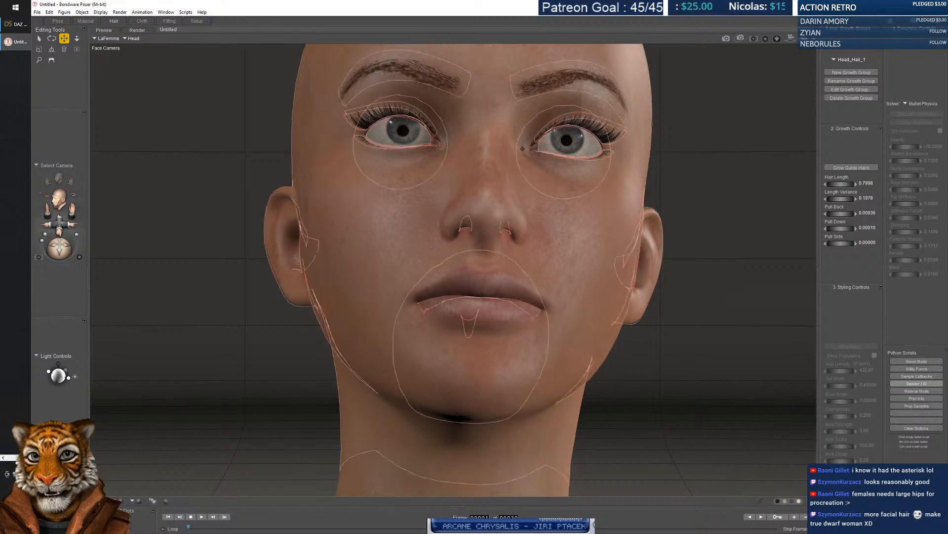
Bend and tilt the head and neck back, forward and to the left.
left_click_drag(495, 200, 475, 171)
left_click_drag(484, 389, 471, 2)
left_click(508, 179)
left_click_drag(387, 192, 397, 225)
left_click(432, 221)
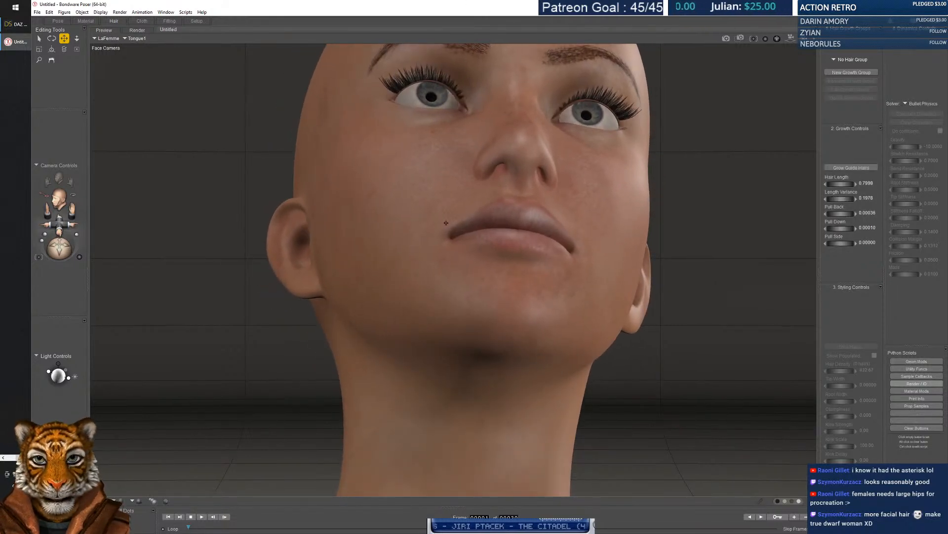
scroll(450, 223, "up", 5)
scroll(462, 220, "down", 8)
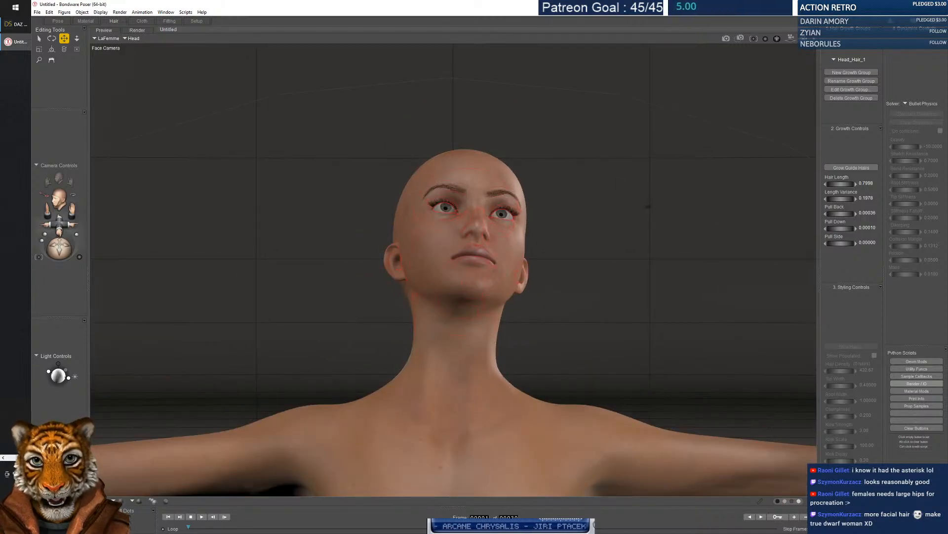
left_click_drag(458, 221, 477, 207)
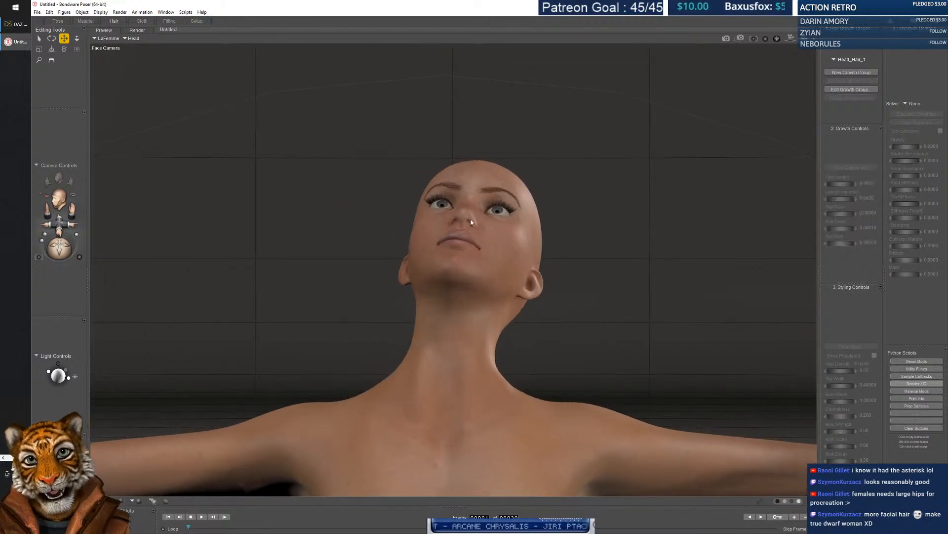
left_click_drag(443, 440, 467, 313)
left_click_drag(475, 46, 472, 79)
left_click_drag(455, 390, 487, 189)
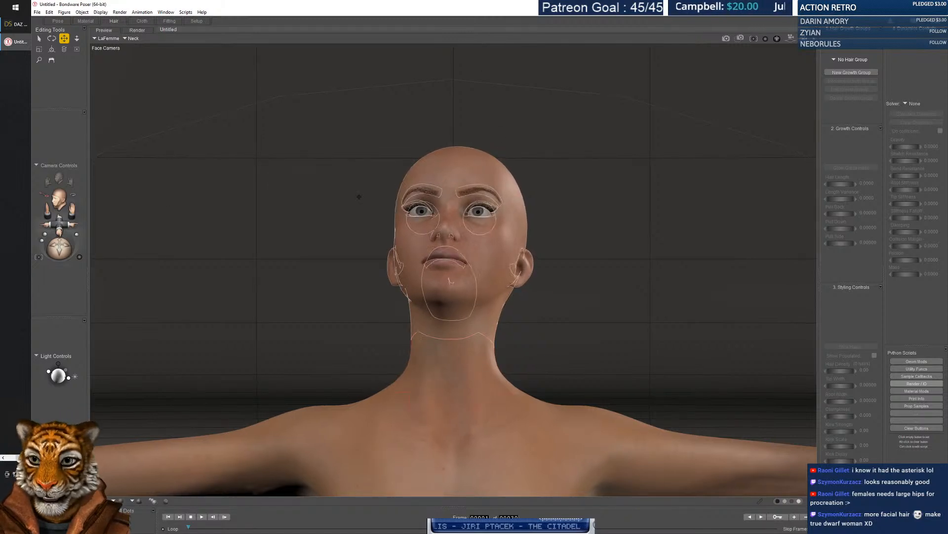
Switch between the Posing, Face and Main cameras, ending on a frontal face close-up.
left_click(59, 199)
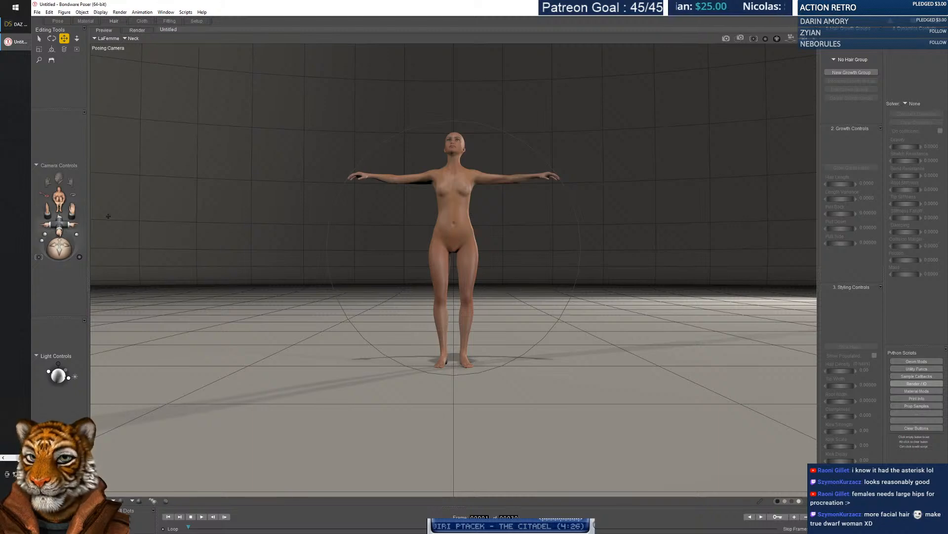
left_click(69, 210)
left_click_drag(72, 212, 69, 211)
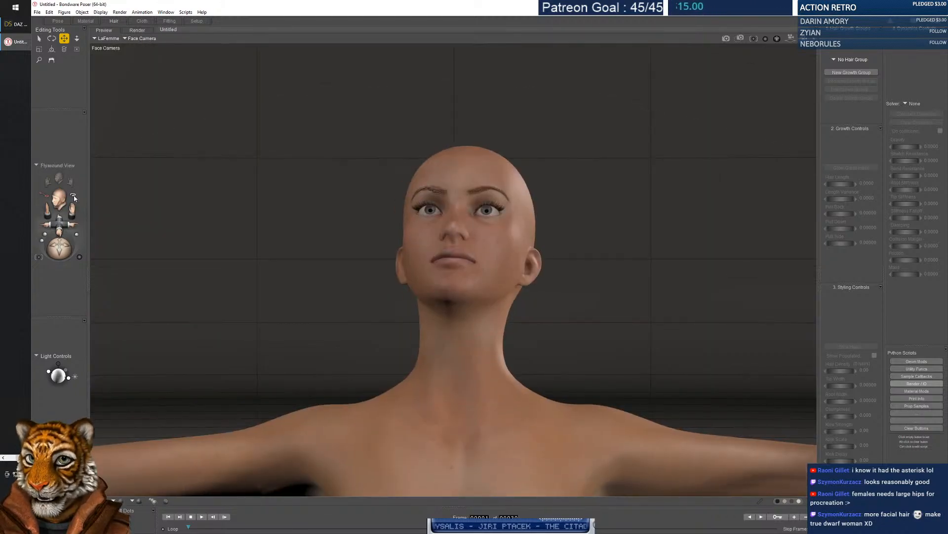
left_click(72, 195)
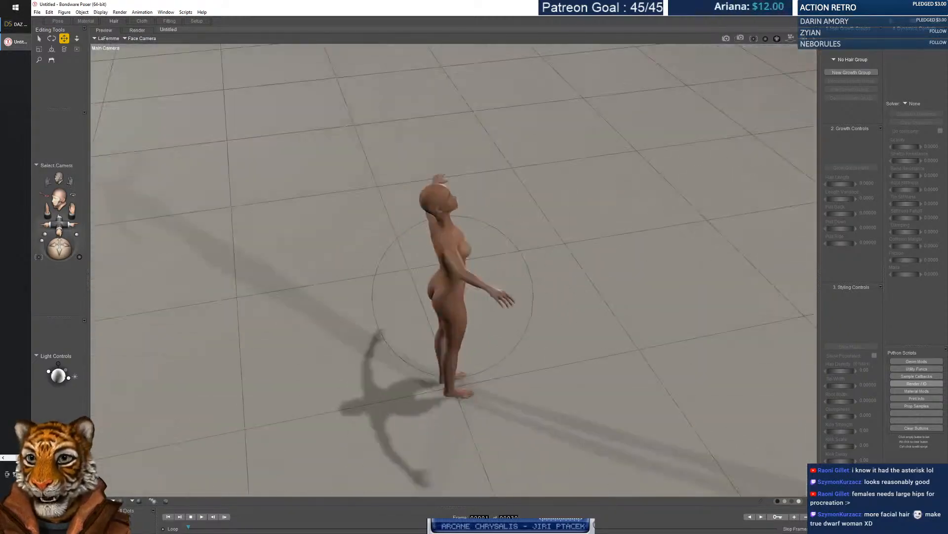
left_click(64, 197)
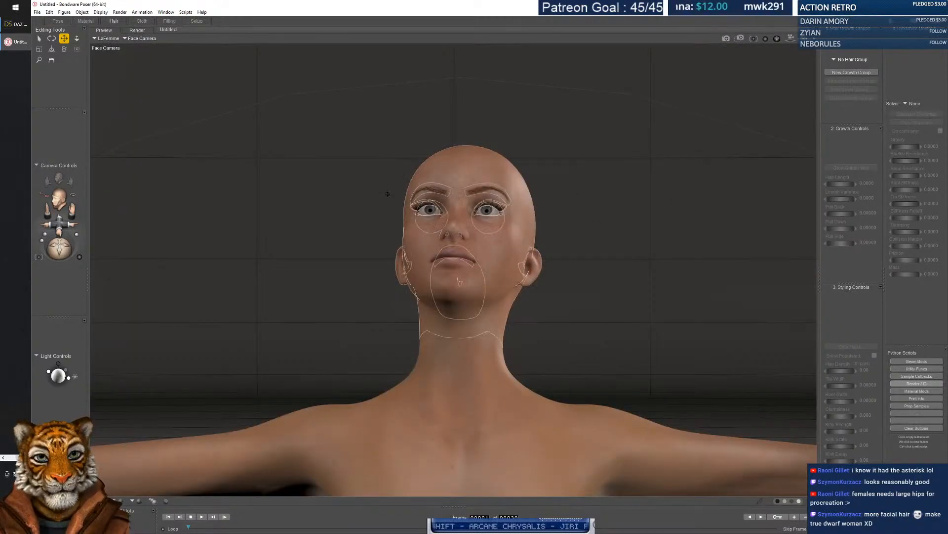
mouse_move(59, 251)
left_mouse_down()
mouse_move(59, 277)
mouse_move(60, 261)
left_mouse_up()
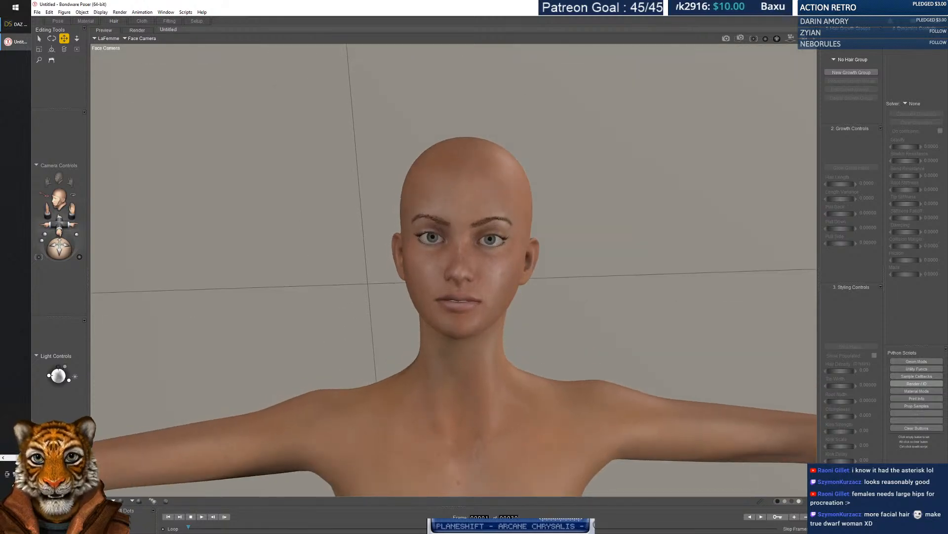
Turn the right eye inward and the left eye toward the nose, then back outward.
left_click(442, 237)
left_click_drag(437, 237, 431, 240)
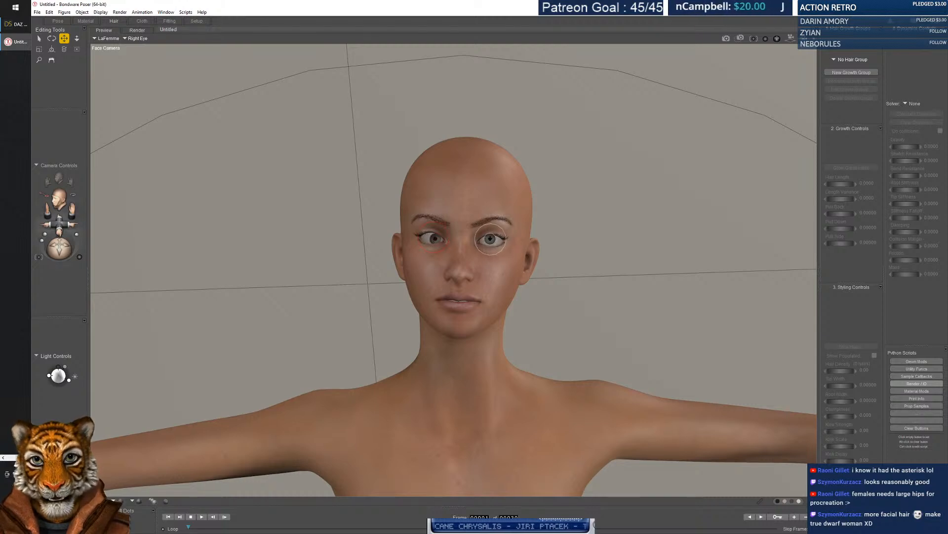
left_click(482, 242)
left_click_drag(471, 246, 453, 250)
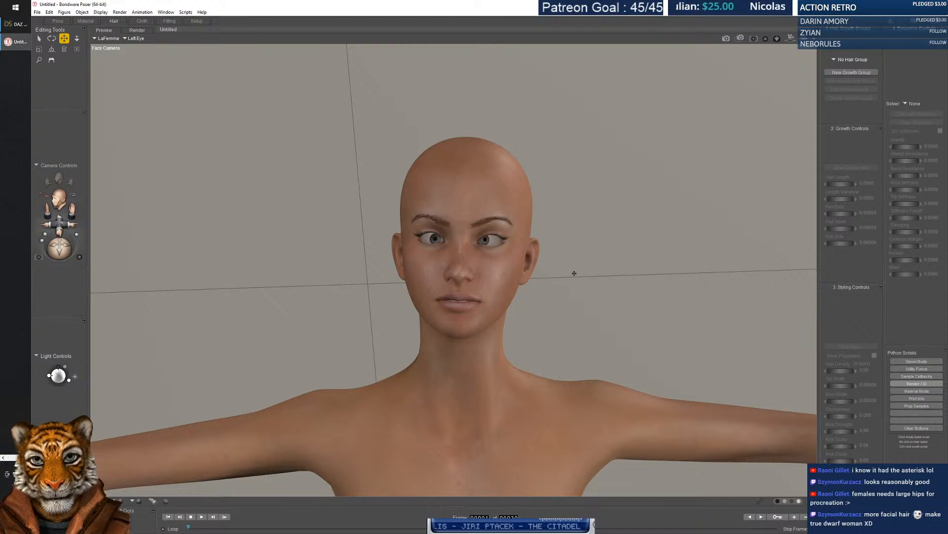
left_click(376, 285)
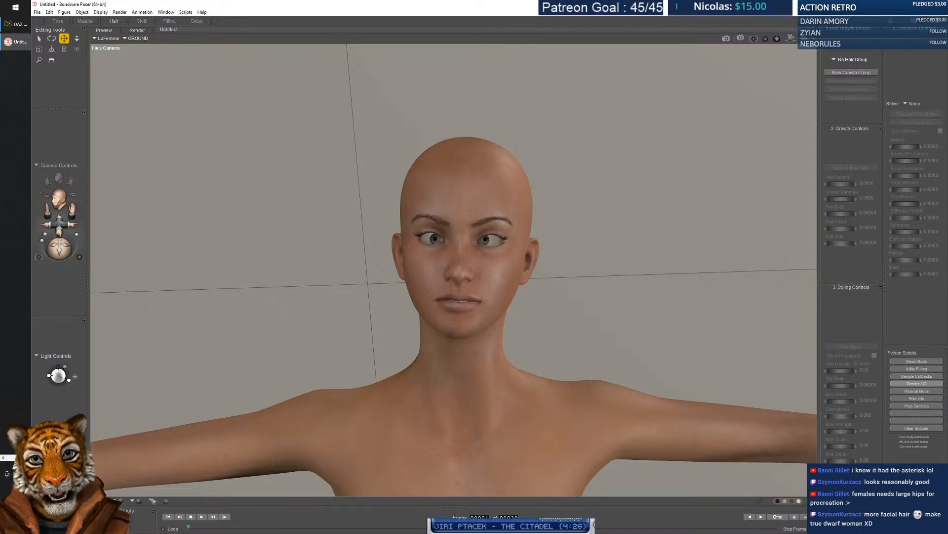
left_click_drag(486, 239, 512, 239)
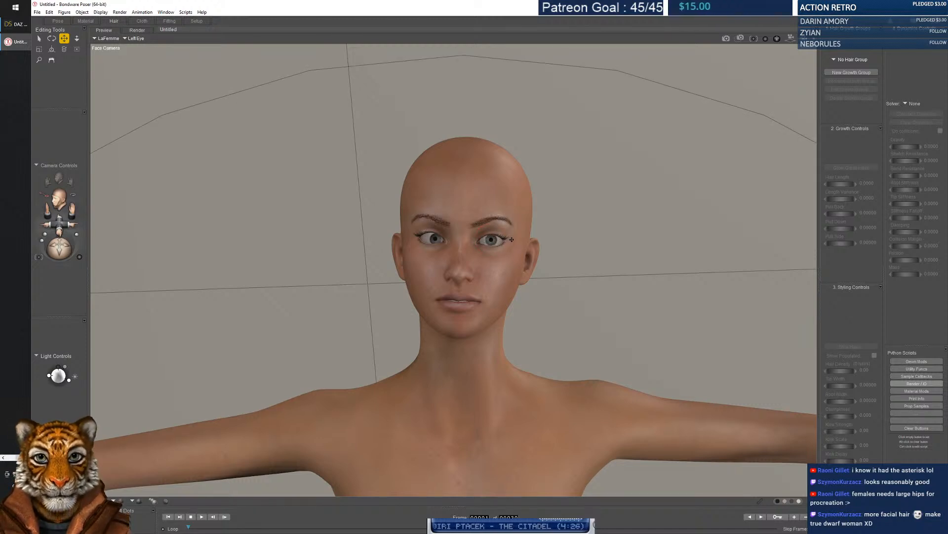
Use the Scale tool to stretch the head taller and narrower, then widen it again.
key("s")
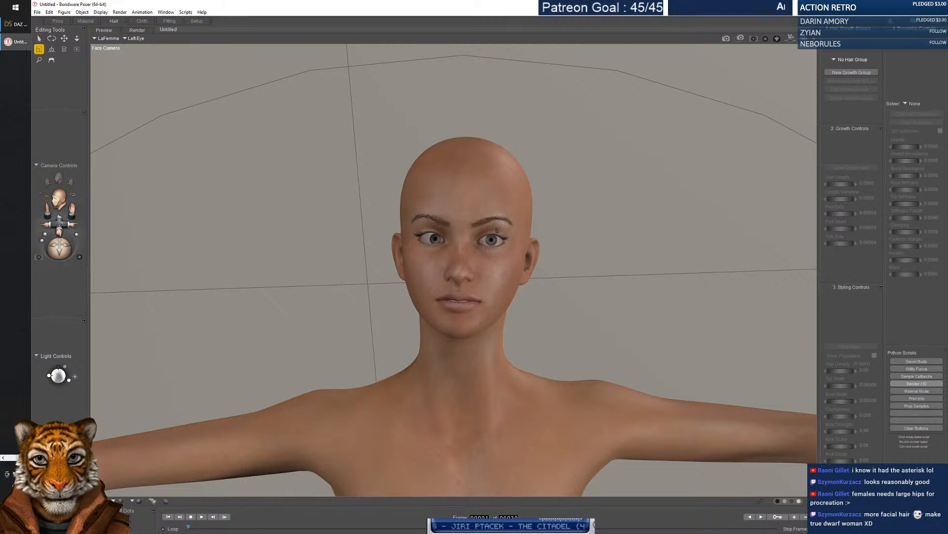
left_click(483, 152)
left_click_drag(487, 180, 482, 210)
mouse_move(515, 254)
left_mouse_down()
mouse_move(599, 260)
mouse_move(263, 238)
mouse_move(500, 245)
left_mouse_up()
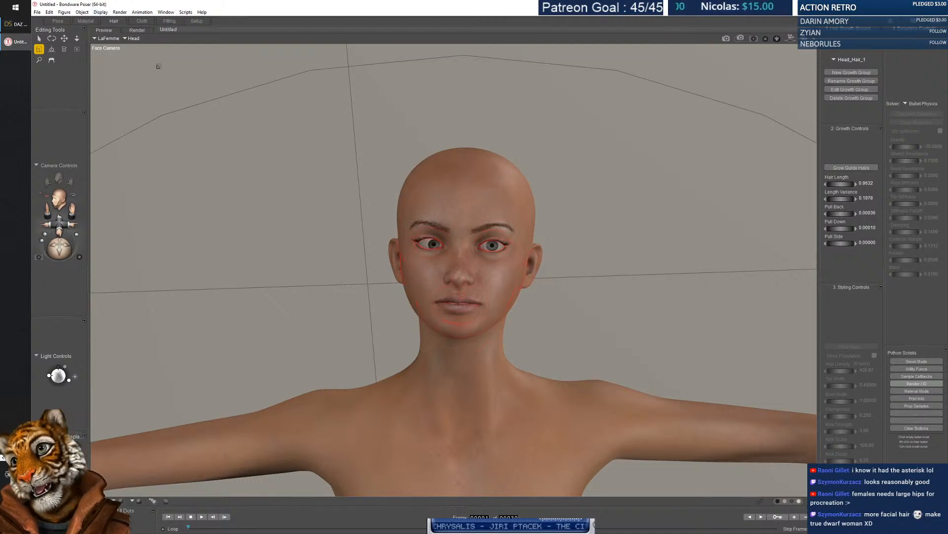
left_click(50, 13)
mouse_move(38, 15)
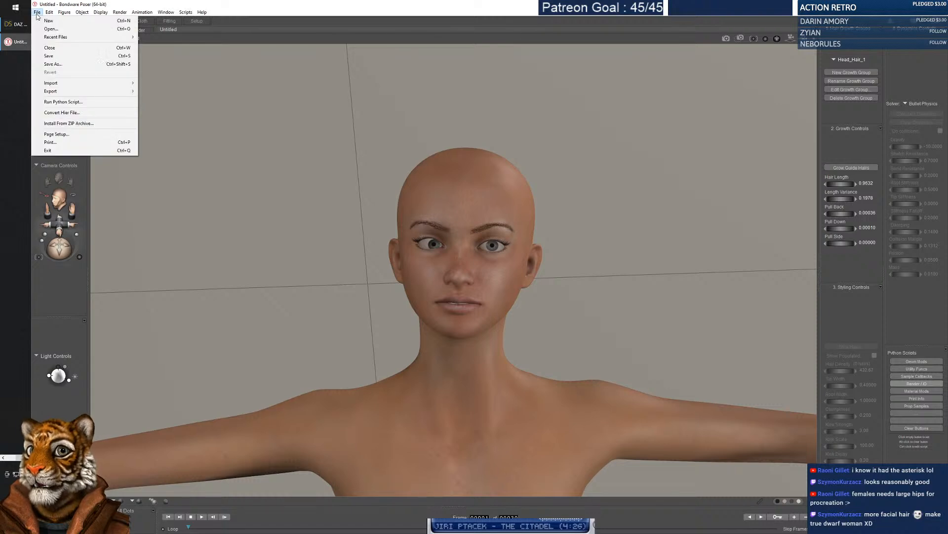
mouse_move(77, 84)
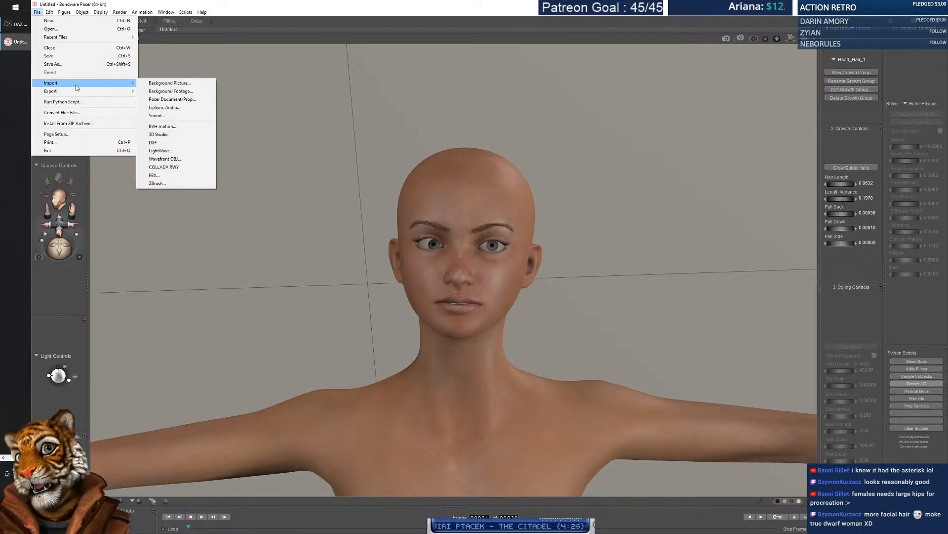
left_click(101, 13)
left_click(101, 13)
left_click(134, 13)
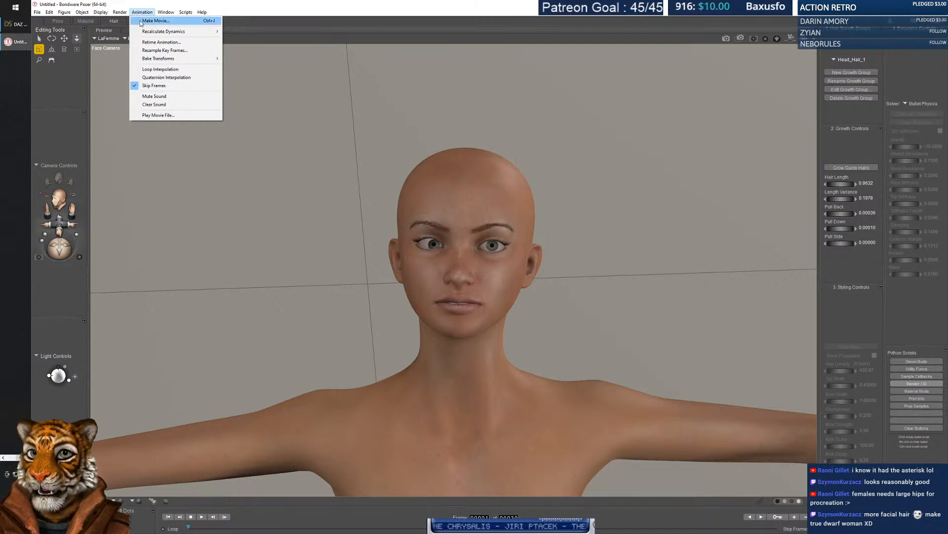
mouse_move(123, 13)
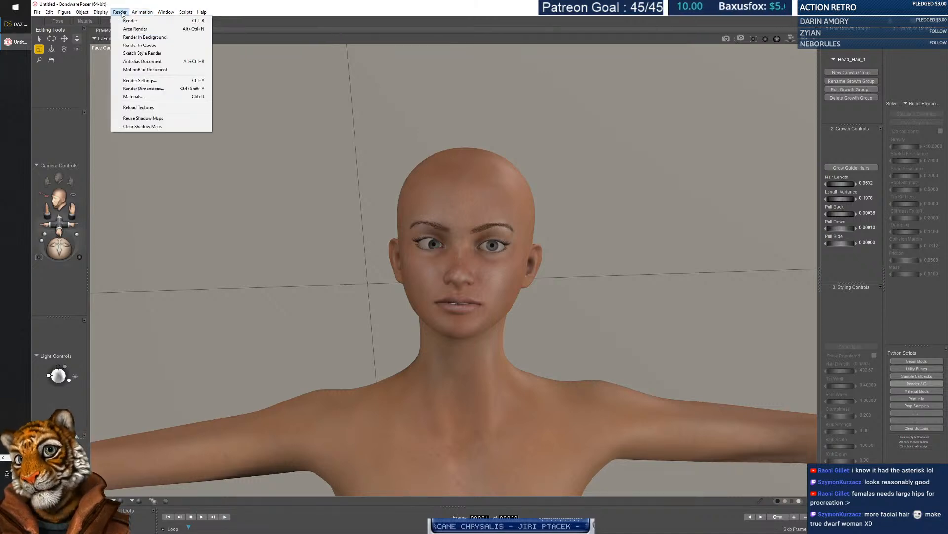
left_click(94, 13)
left_click(142, 21)
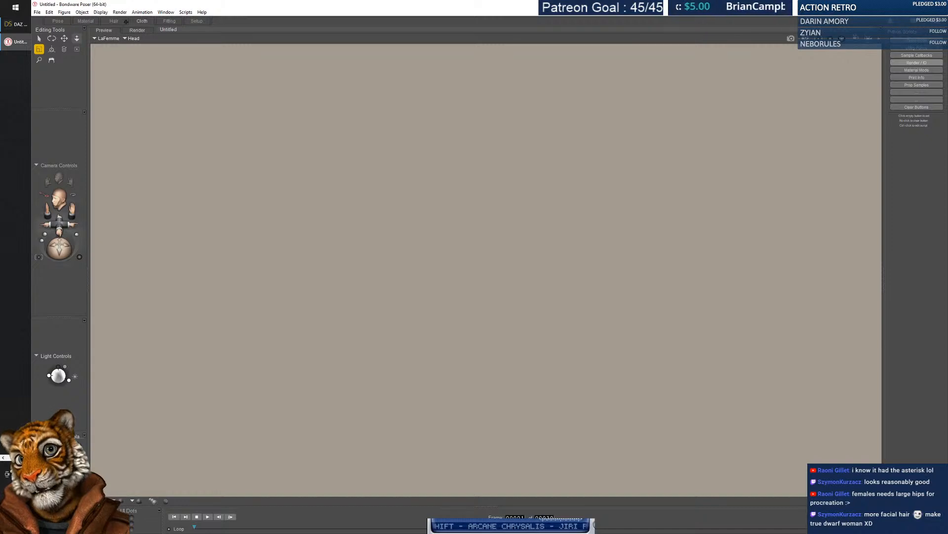
left_click(114, 21)
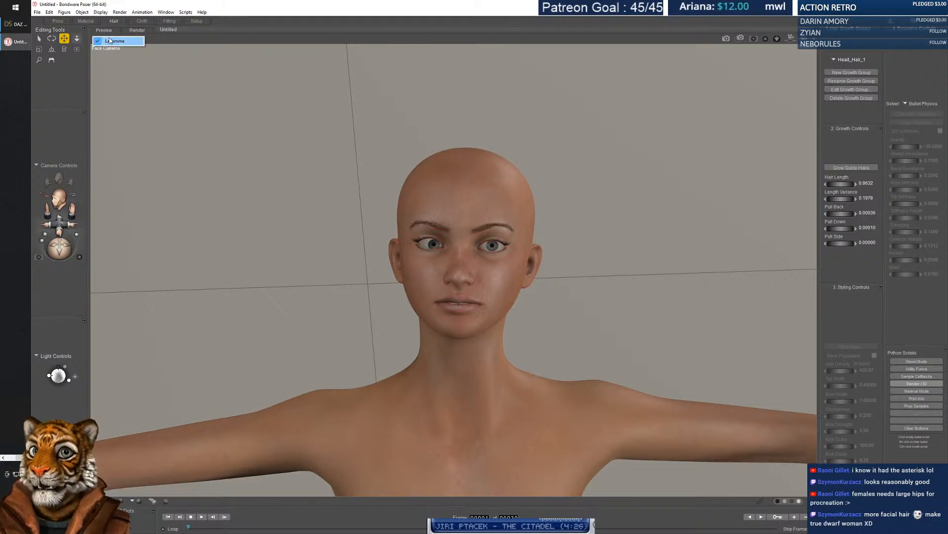
Pick Waist_Hair_1 then rIndex0Con, orbit to a three-quarter full-body view, and switch to DAZ Studio.
left_click(130, 39)
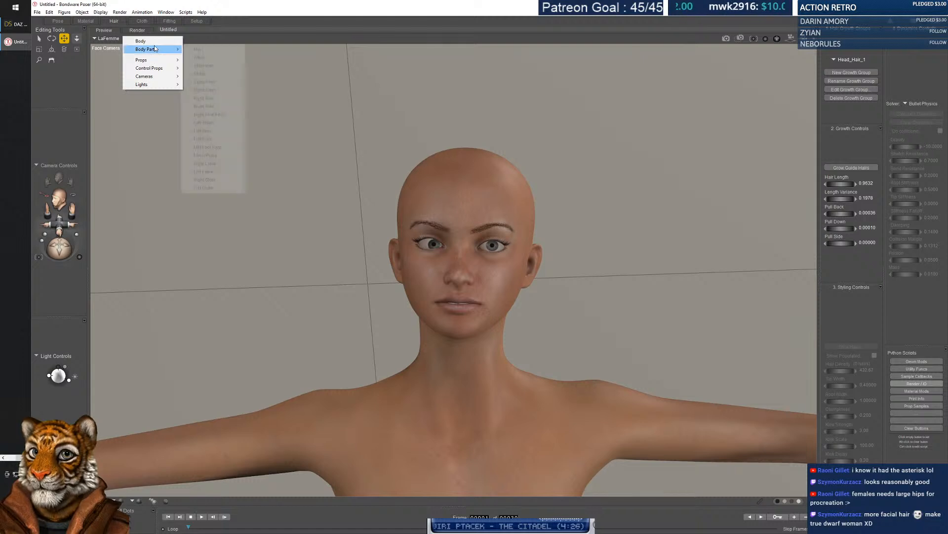
mouse_move(154, 63)
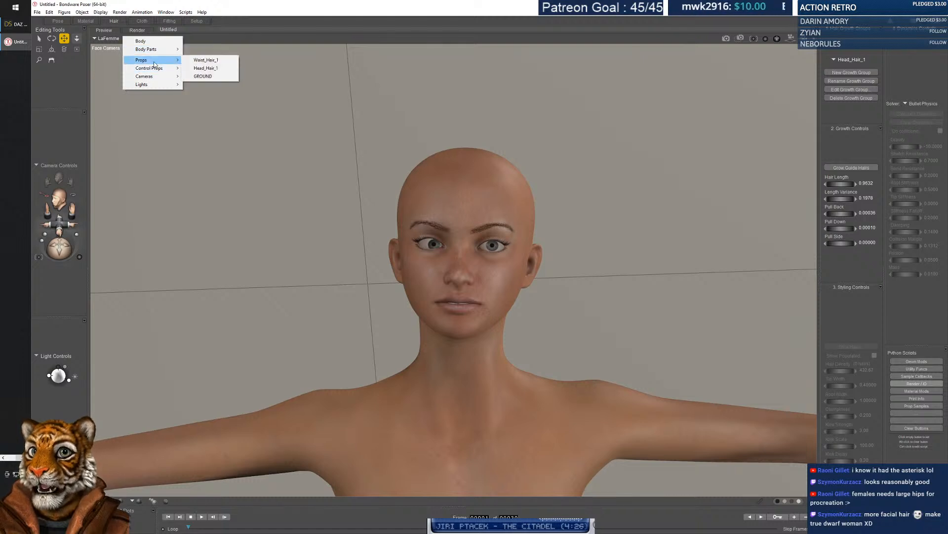
left_click(210, 60)
left_click(138, 38)
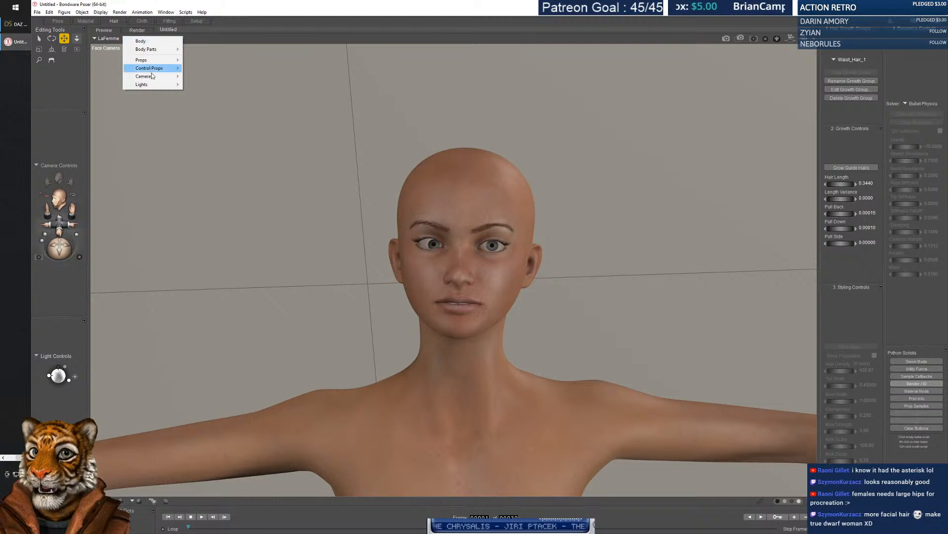
mouse_move(154, 68)
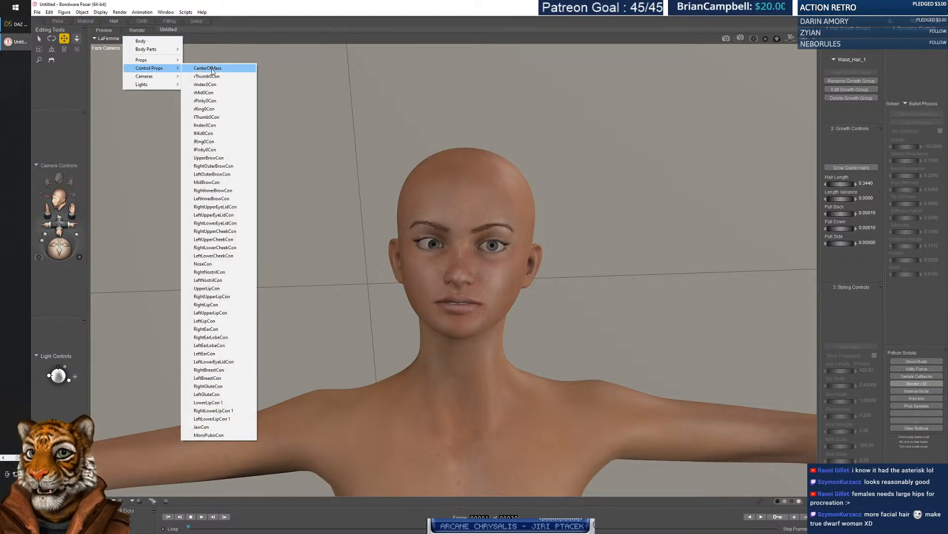
left_click(205, 84)
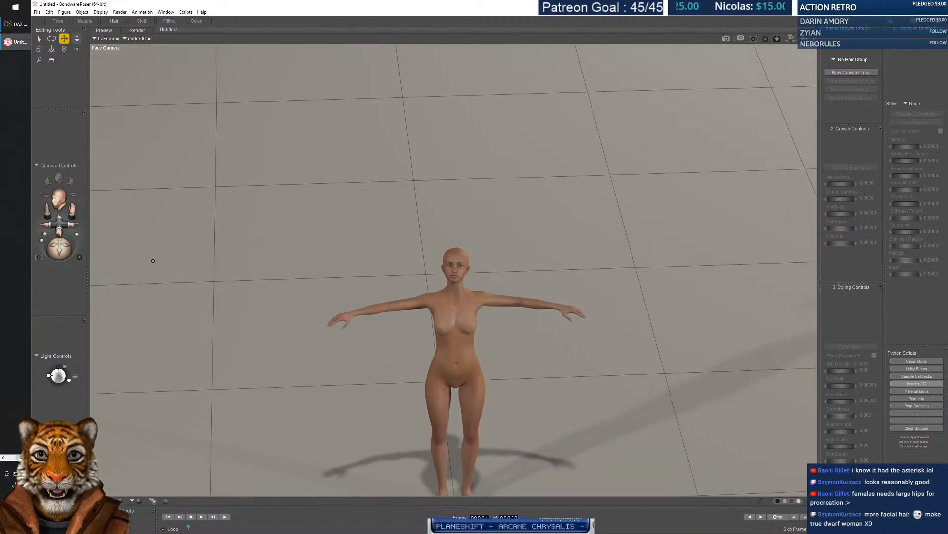
mouse_move(59, 248)
left_mouse_down()
mouse_move(88, 251)
mouse_move(83, 225)
mouse_move(71, 242)
left_mouse_up()
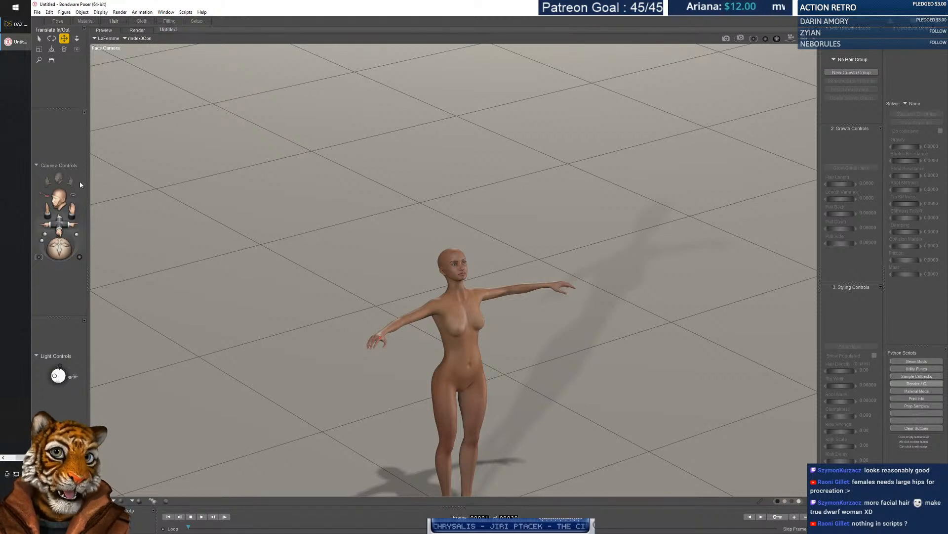
left_click(19, 27)
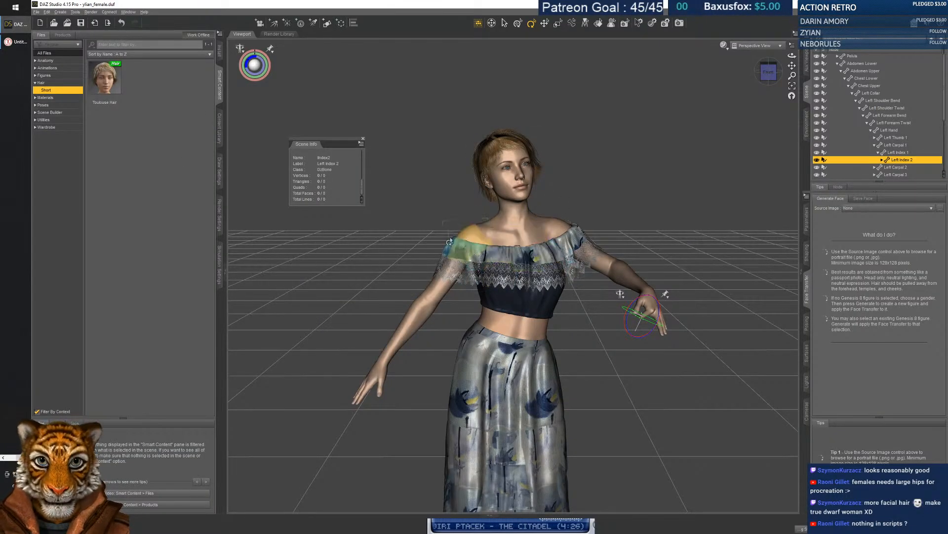
Select the right collar, bend the torso and right upper arm, then Alt+Tab back to Poser.
left_click(441, 259)
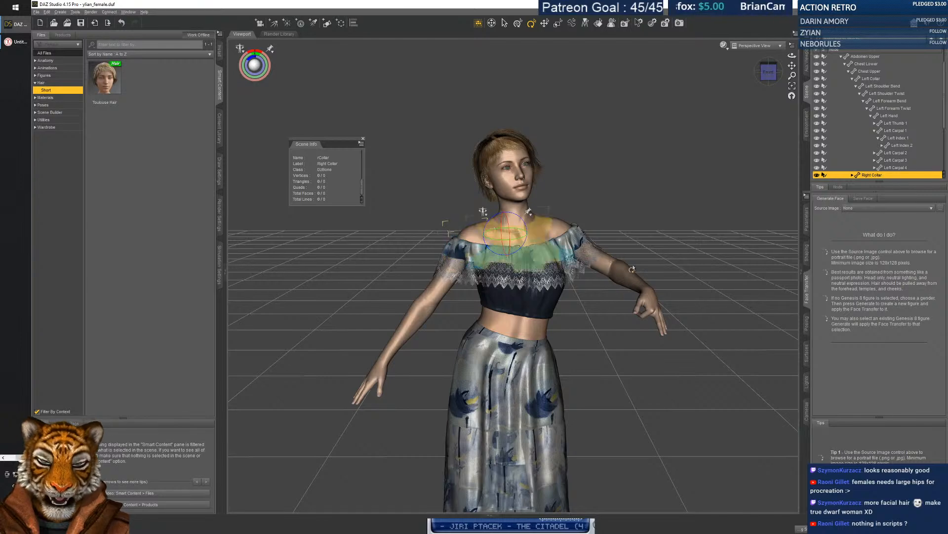
mouse_move(519, 237)
left_mouse_down()
mouse_move(500, 237)
mouse_move(515, 243)
mouse_move(505, 246)
left_mouse_up()
mouse_move(450, 300)
left_mouse_down()
mouse_move(524, 232)
mouse_move(463, 285)
mouse_move(434, 274)
mouse_move(451, 290)
left_mouse_up()
key("alt+Tab")
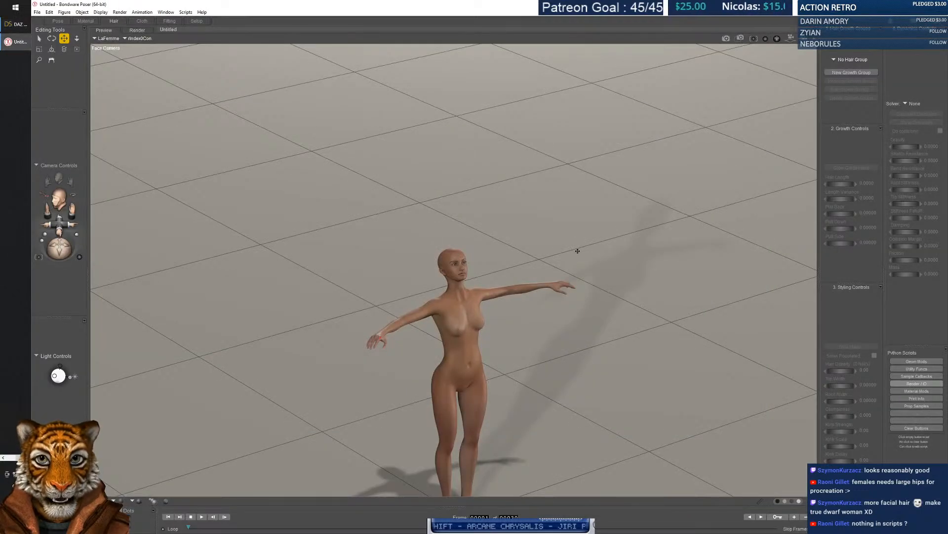
Select the right shoulder and switch the figure's display to wireframe.
left_click(411, 321)
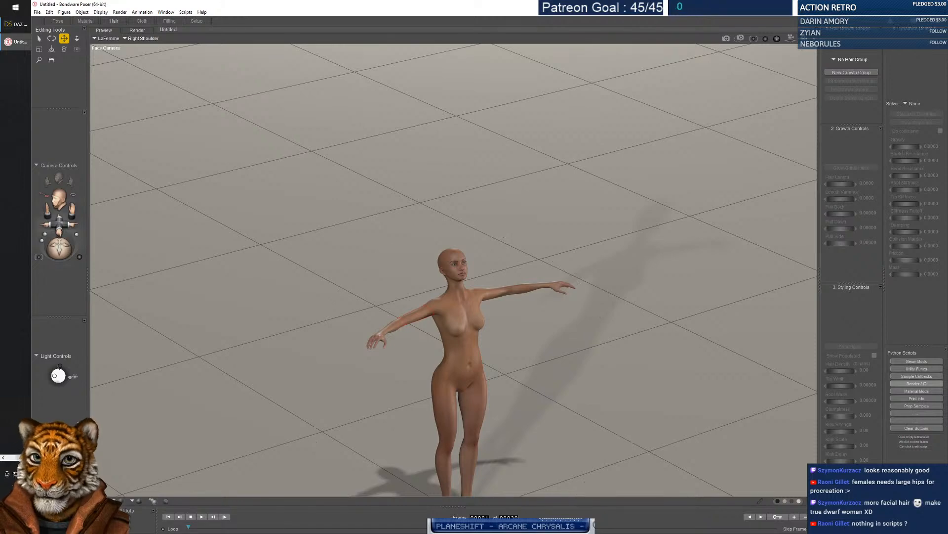
key("ctrl+3")
key("ctrl+2")
key("ctrl+3")
Zoom out, bend the head and neck, swing the right arm out, and orbit to face the figure.
scroll(493, 358, "down", 3)
scroll(494, 360, "up", 10)
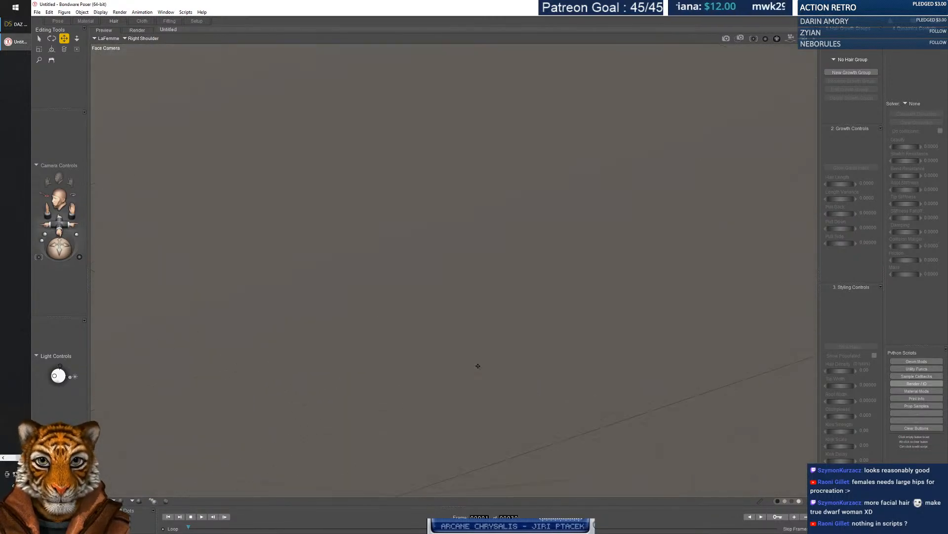
scroll(477, 366, "down", 3)
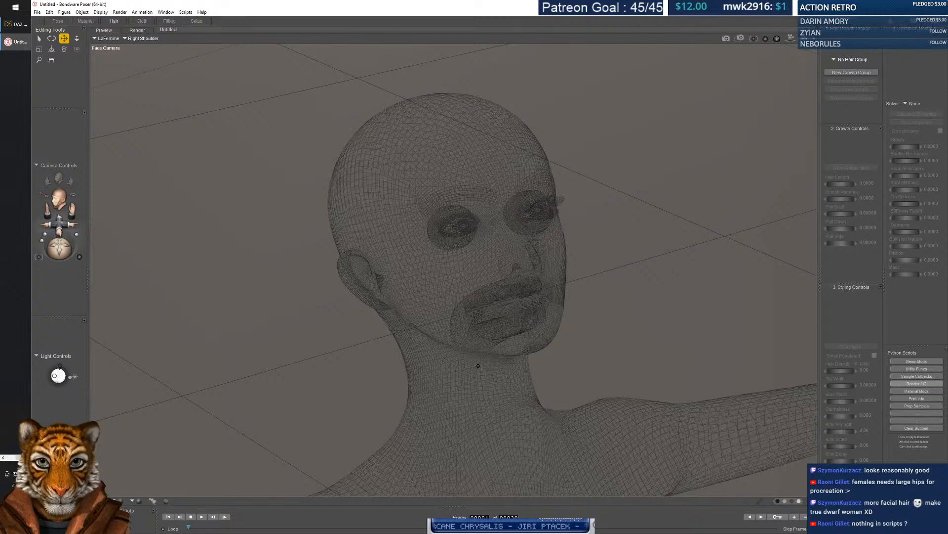
left_click_drag(443, 381, 463, 441)
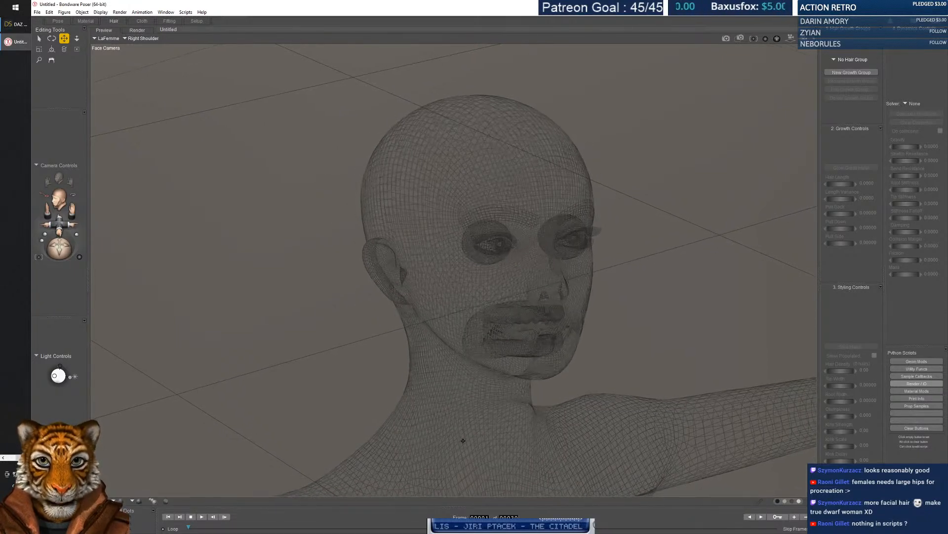
left_click(7, 458)
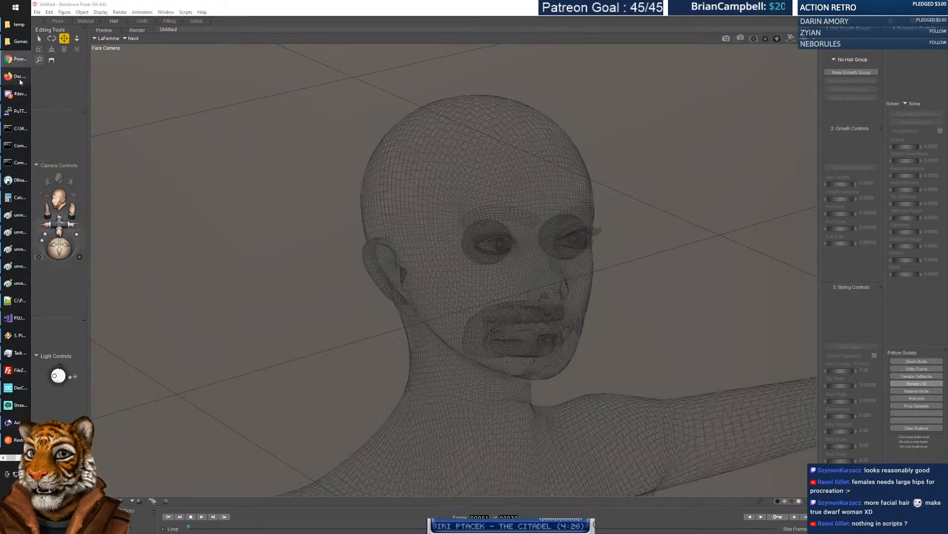
scroll(427, 280, "down", 8)
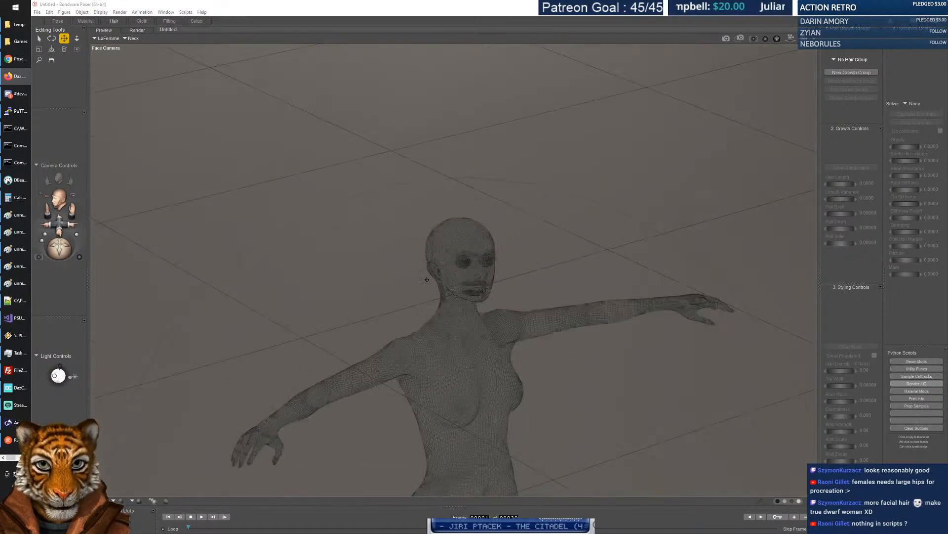
left_click_drag(406, 330, 387, 324)
middle_click_drag(404, 319, 429, 303)
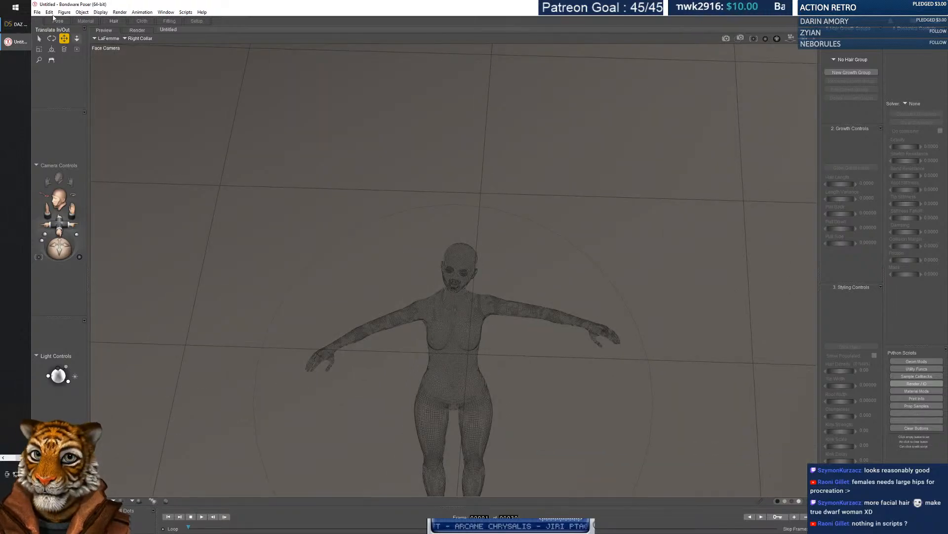
left_click(37, 11)
left_click(51, 47)
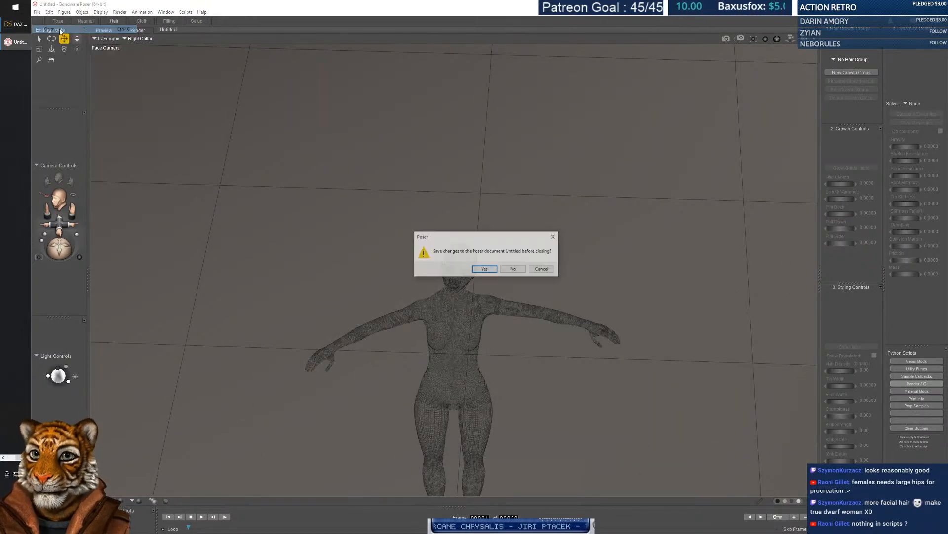
left_click(520, 268)
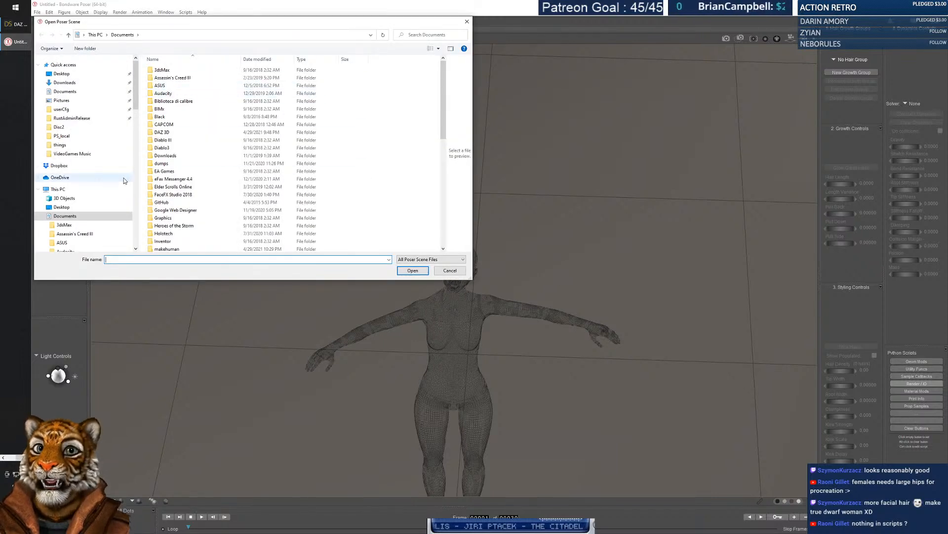
left_click_drag(136, 105, 143, 148)
scroll(93, 228, "down", 15)
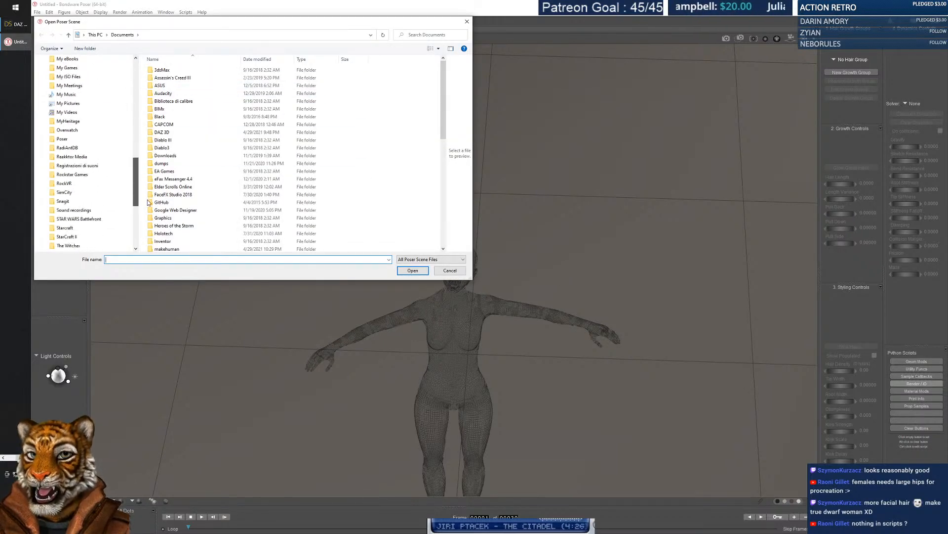
left_click(64, 219)
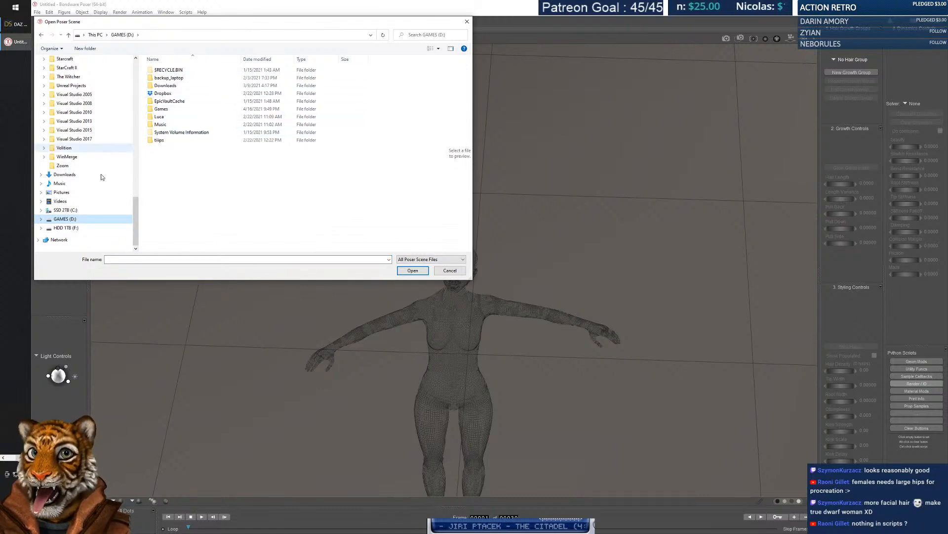
left_click(66, 210)
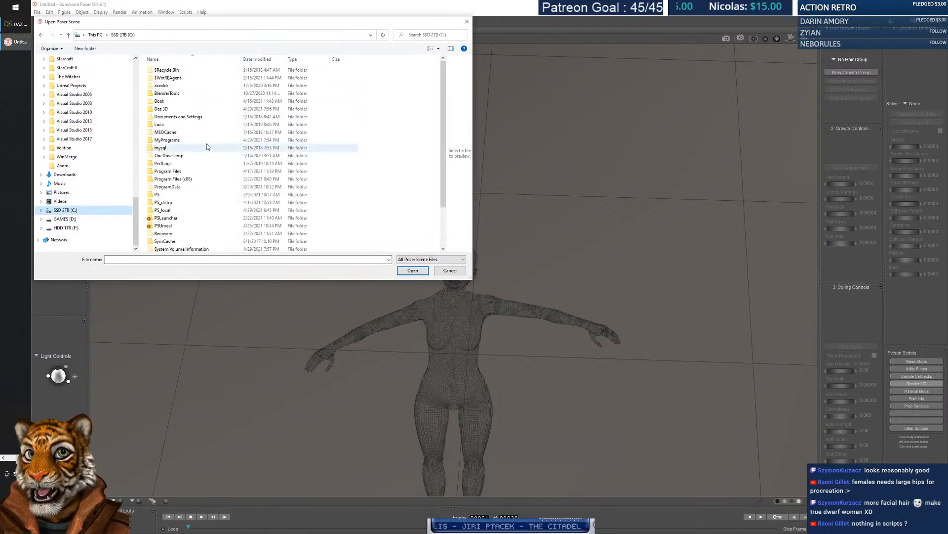
double_click(166, 139)
left_click(165, 80)
double_click(165, 79)
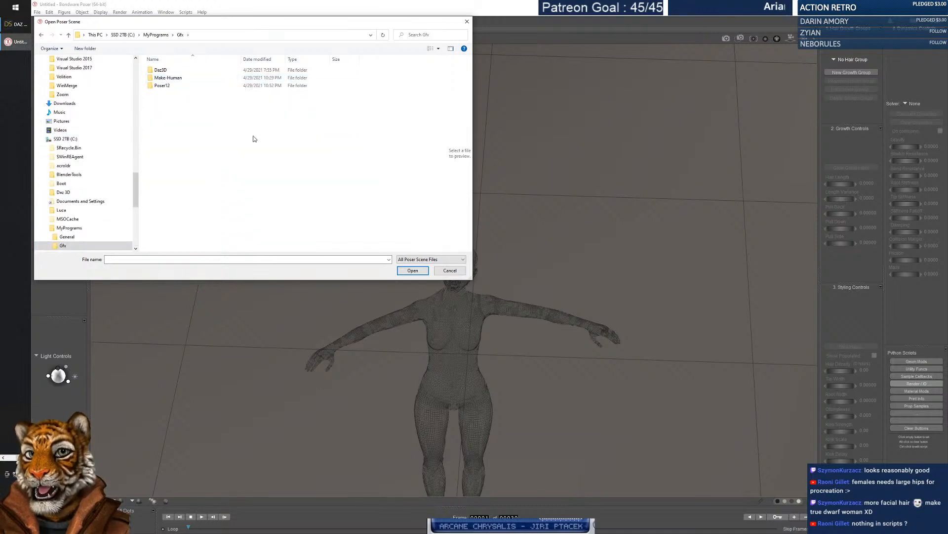
left_click(166, 87)
double_click(166, 87)
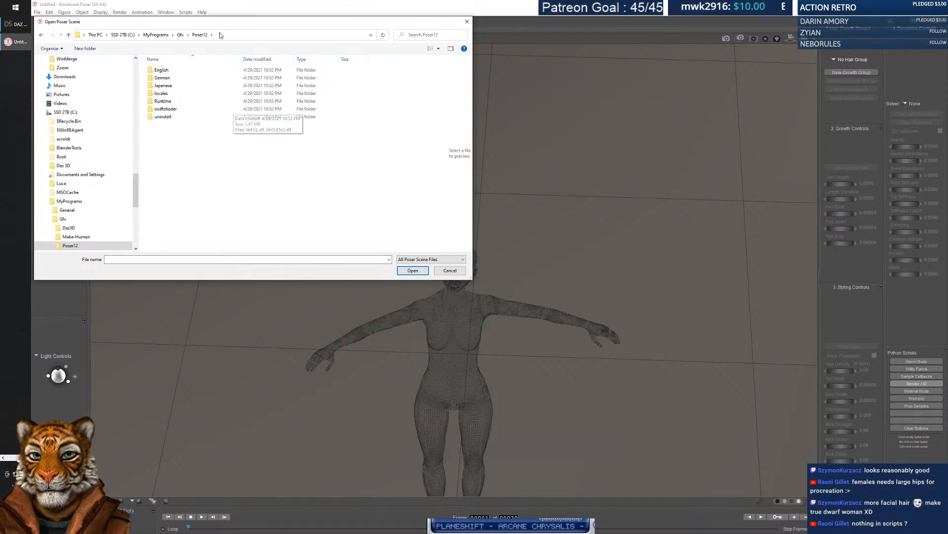
left_click_drag(221, 22, 338, 80)
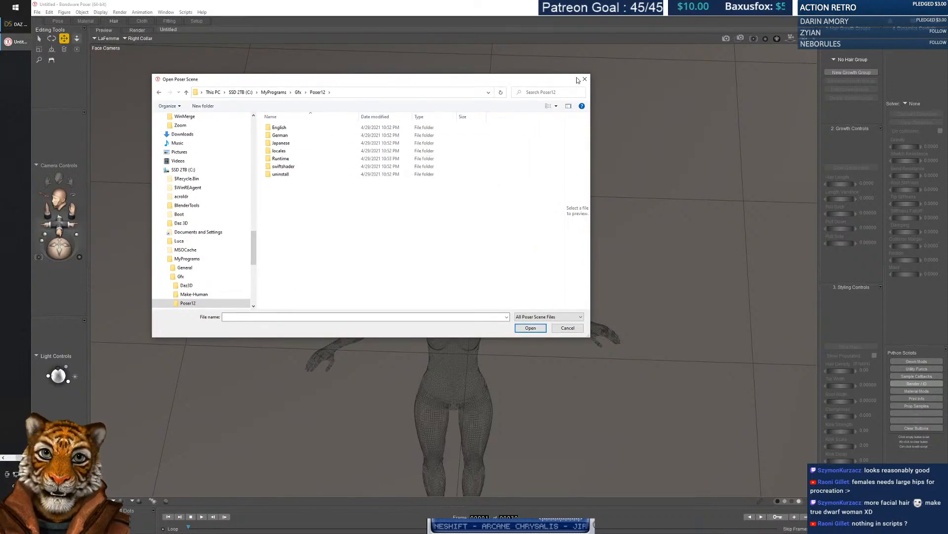
left_click(575, 328)
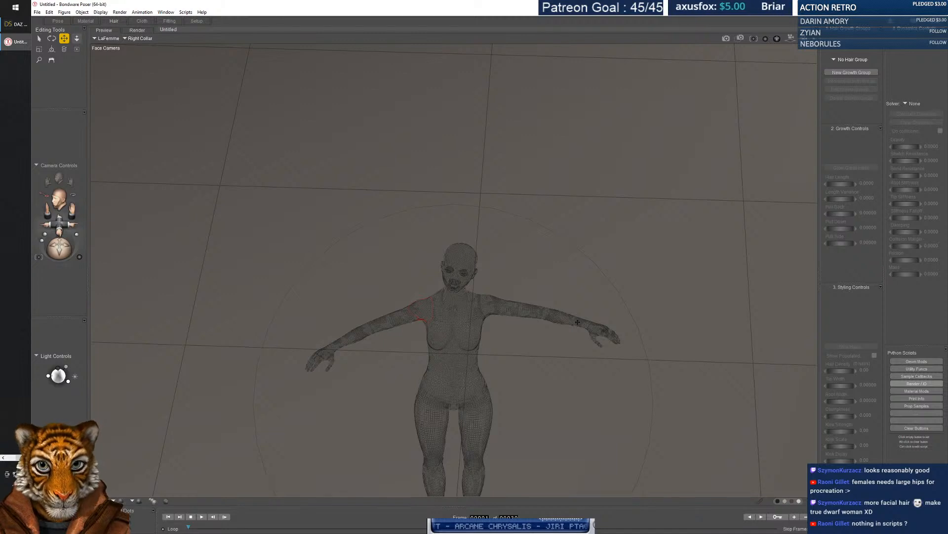
Return to Poser and choose Poser Manual from the Help menu.
key("alt+Tab")
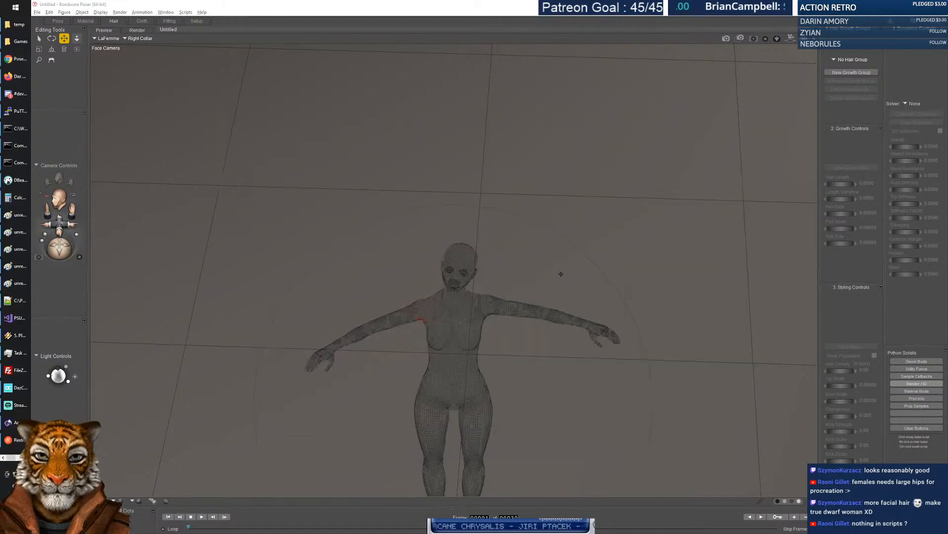
left_click(202, 12)
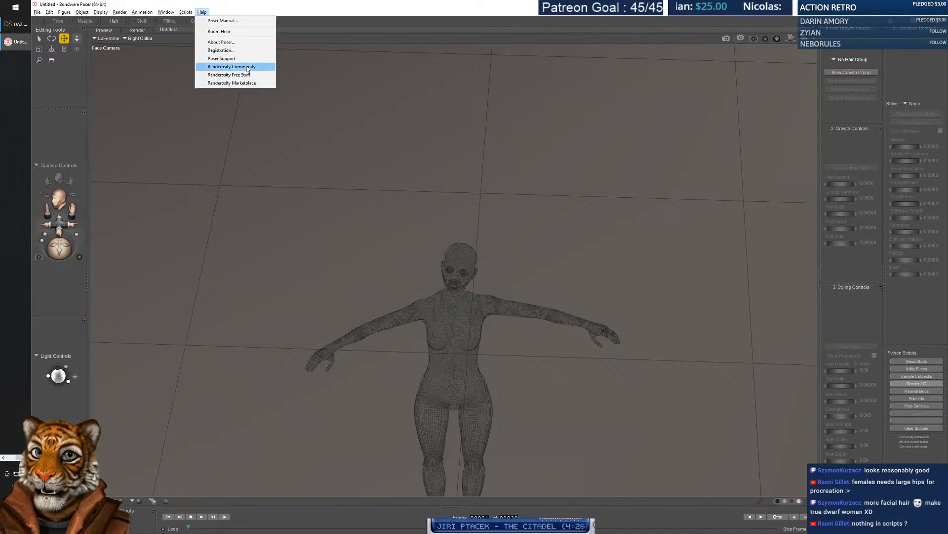
left_click(233, 22)
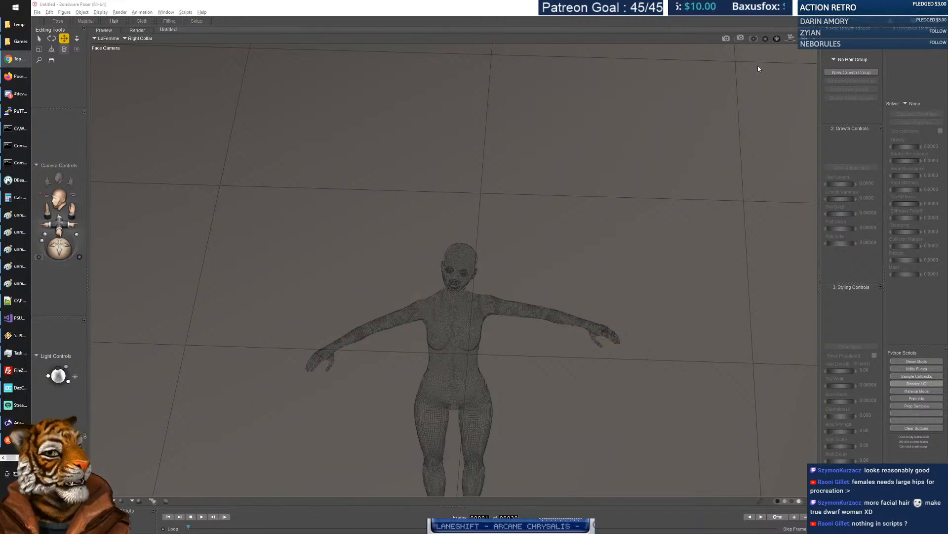
Maximize Chrome over Poser and search Google for 'PlaneShift'.
left_click_drag(947, 84, 579, 117)
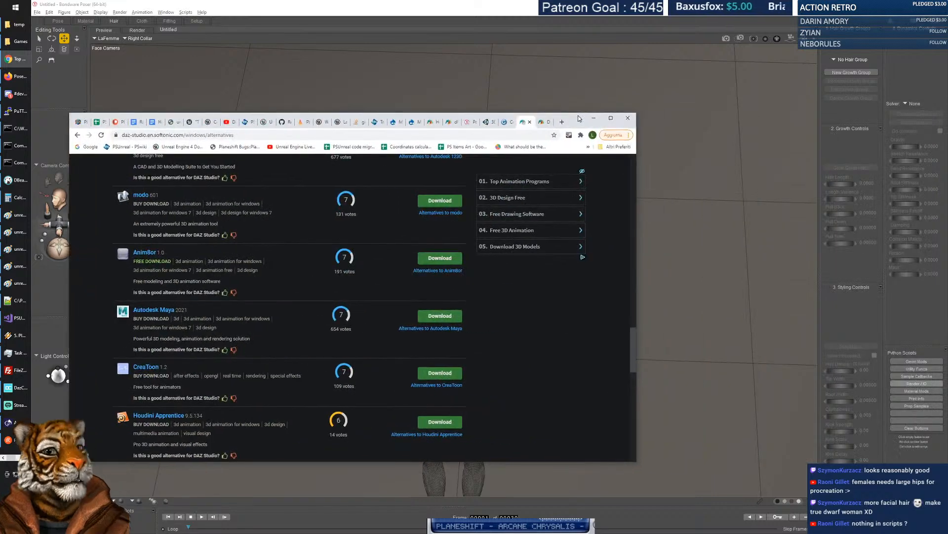
double_click(579, 116)
left_click(317, 18)
type("PlaneShift")
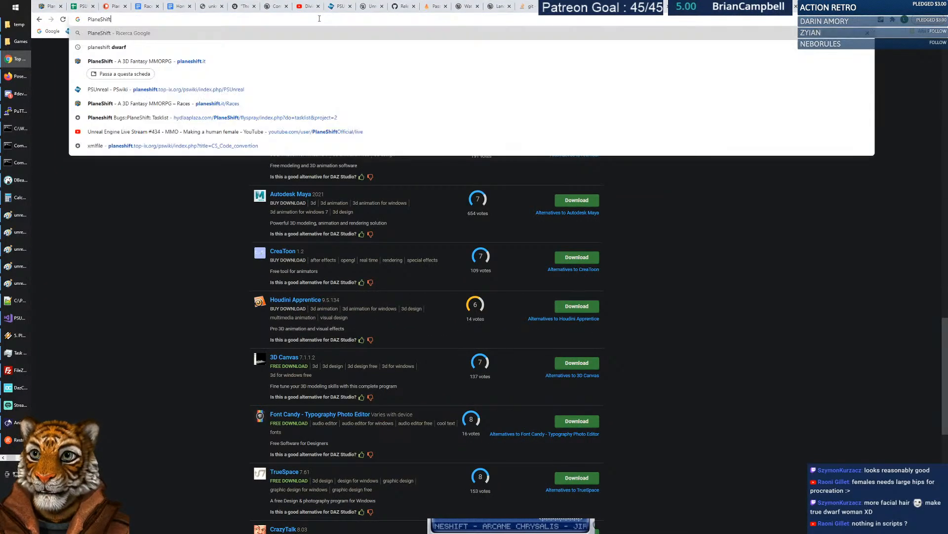
key("Return")
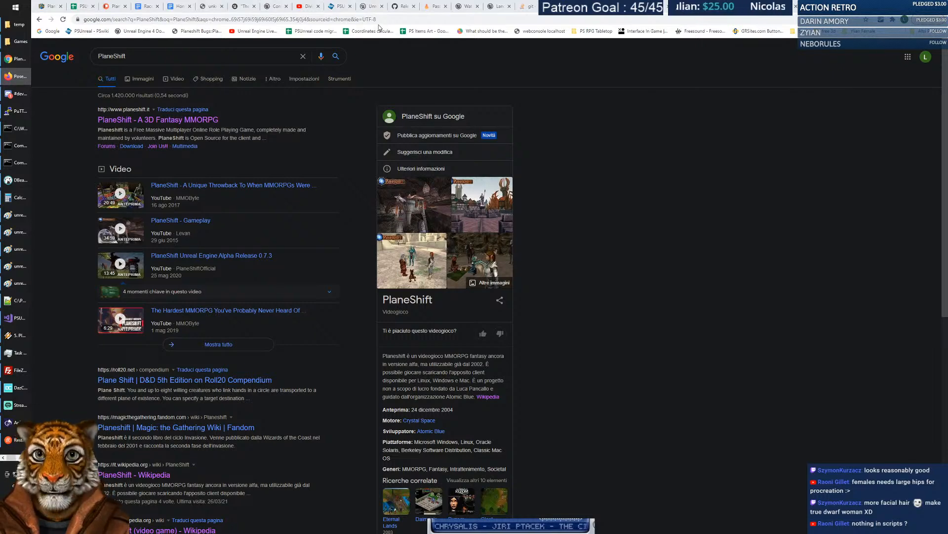
Paste the local Poser manual address into the address bar and load it.
left_click(516, 20)
type("file:///C:/MyPrograms/Gfx/Poser12/English/Poser%20Manual/index.htm#t=Poser_Reference_Manual%2FOnline_Cover_Page.htm")
key("Return")
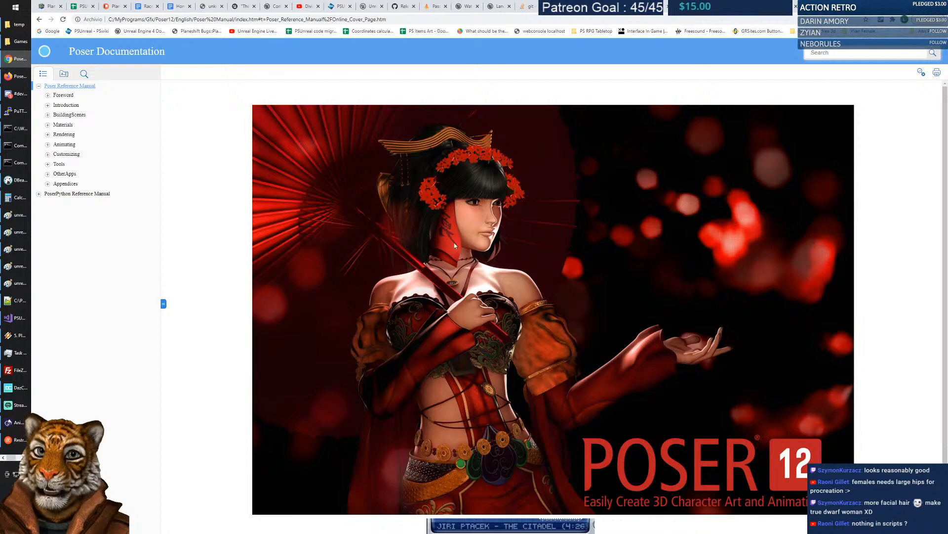
Expand and collapse the Foreword and the Introduction's Welcome, Installing and Workspace sections.
scroll(376, 263, "down", 1)
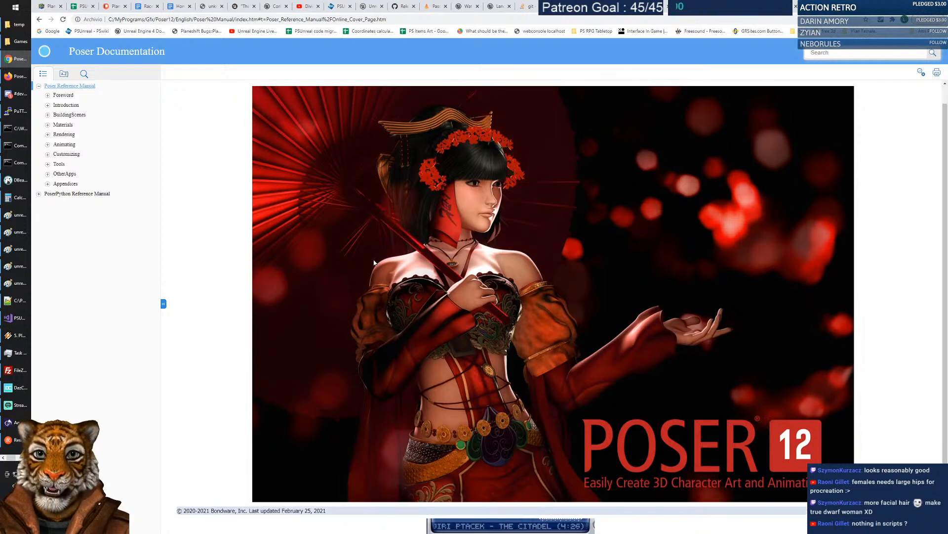
left_click(48, 96)
left_click(47, 95)
left_click(47, 105)
left_click(57, 114)
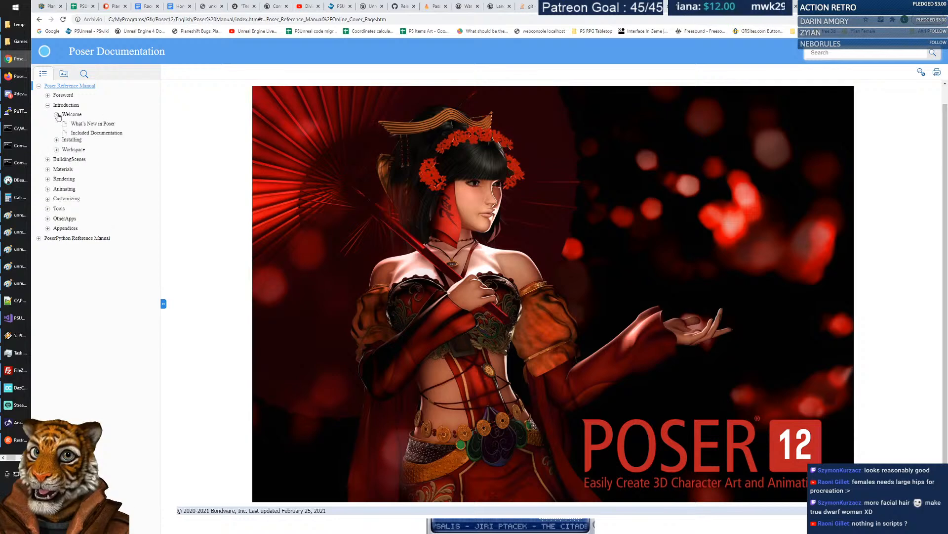
left_click(57, 115)
left_click(57, 124)
left_click(57, 124)
left_click(56, 135)
left_click(56, 135)
Browse the BuildingScenes chapter's PoseRoom pages, then go to the YouTube live stream bookmark.
left_click(48, 144)
left_click(57, 153)
left_click(57, 153)
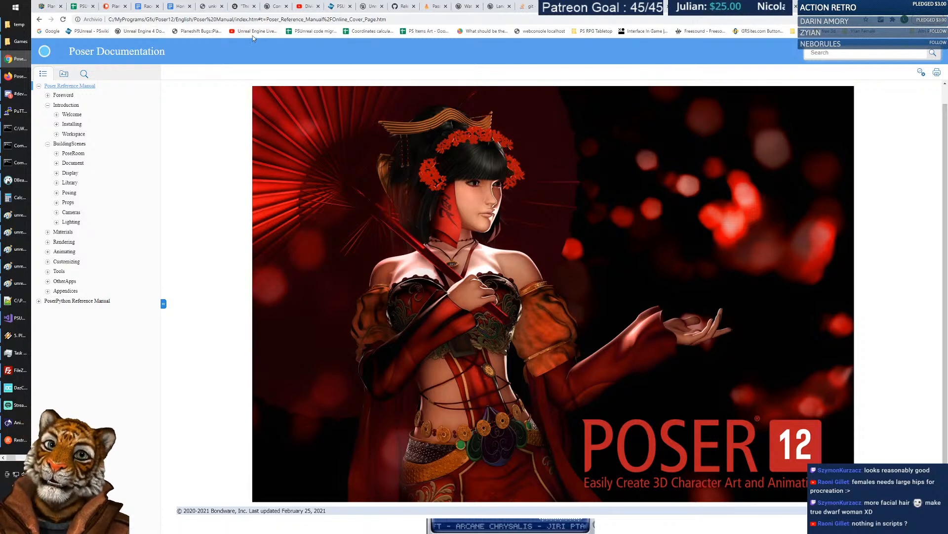
left_click(254, 30)
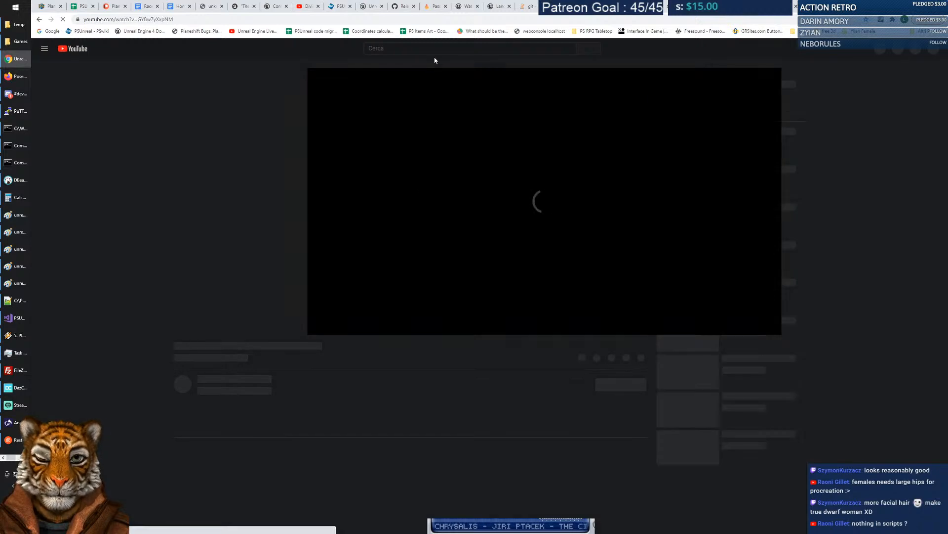
Search YouTube for 'power 12 tutorial', then correct the query to 'poser 12 tutorial'.
left_click(427, 50)
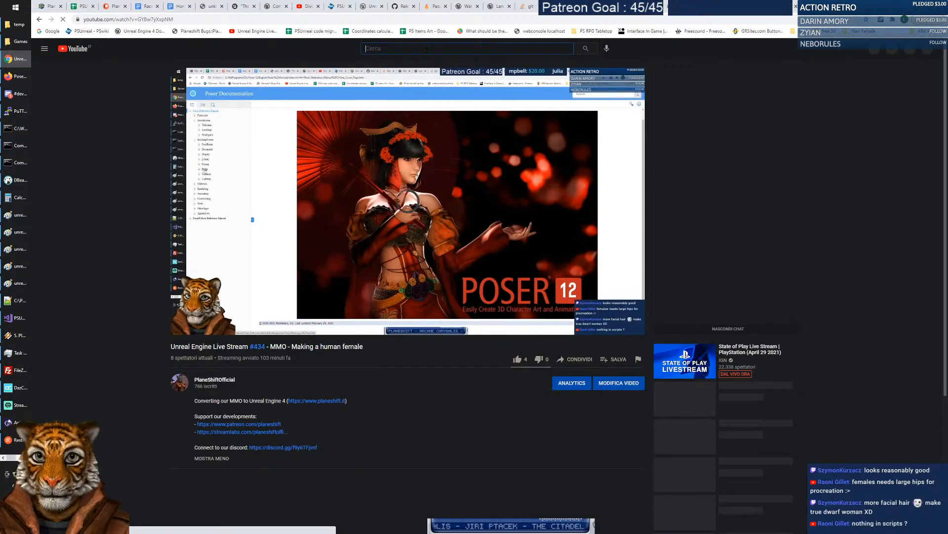
type("power 12 tutorial")
key("Return")
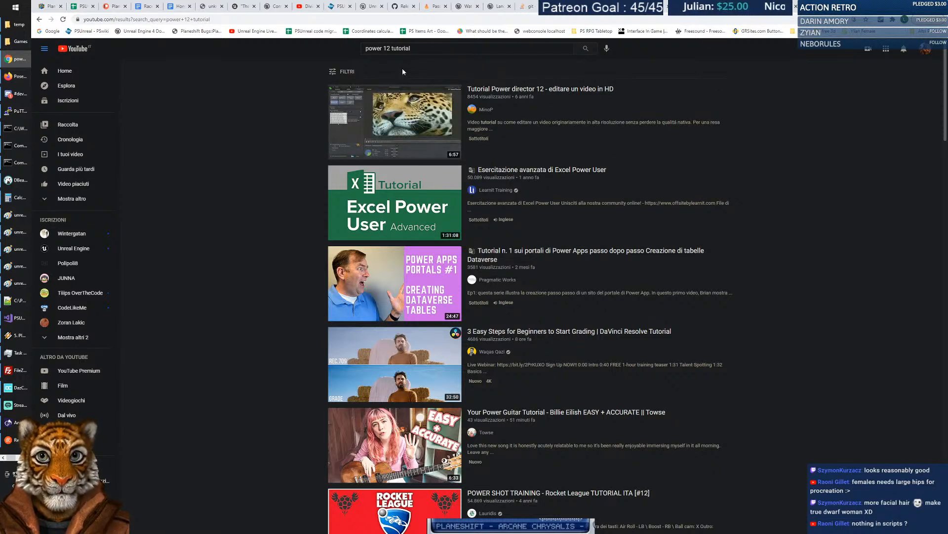
double_click(374, 49)
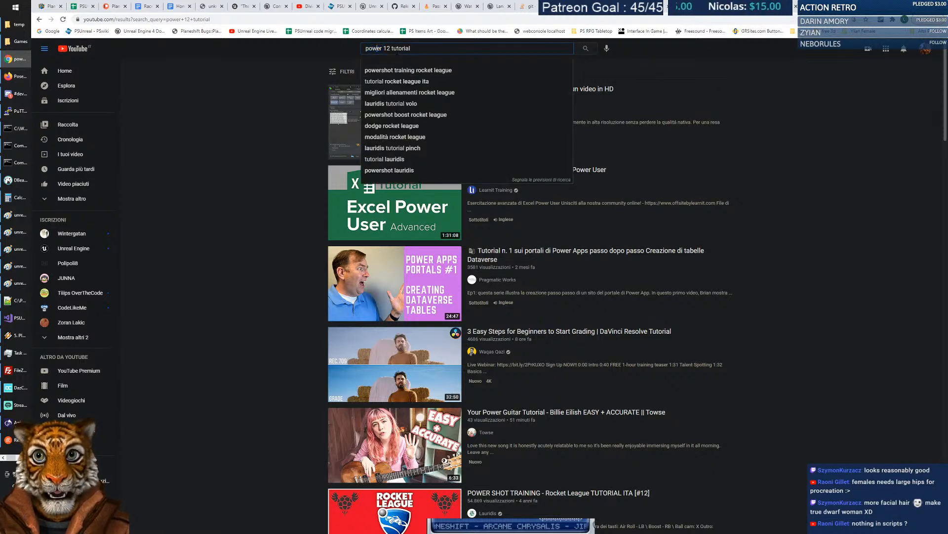
type("s")
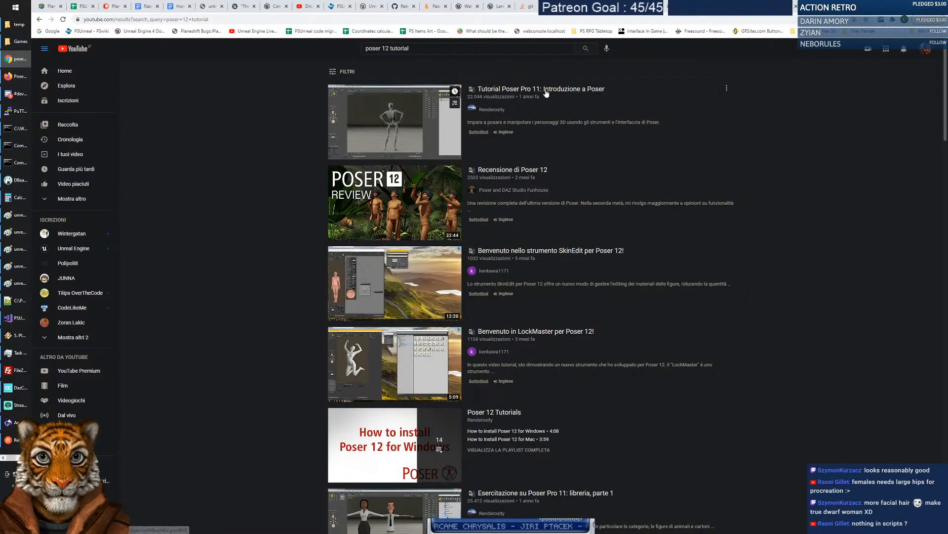
Play the Poser Pro 11 intro tutorial full screen and skip ahead past the hand posing part.
left_click(593, 153)
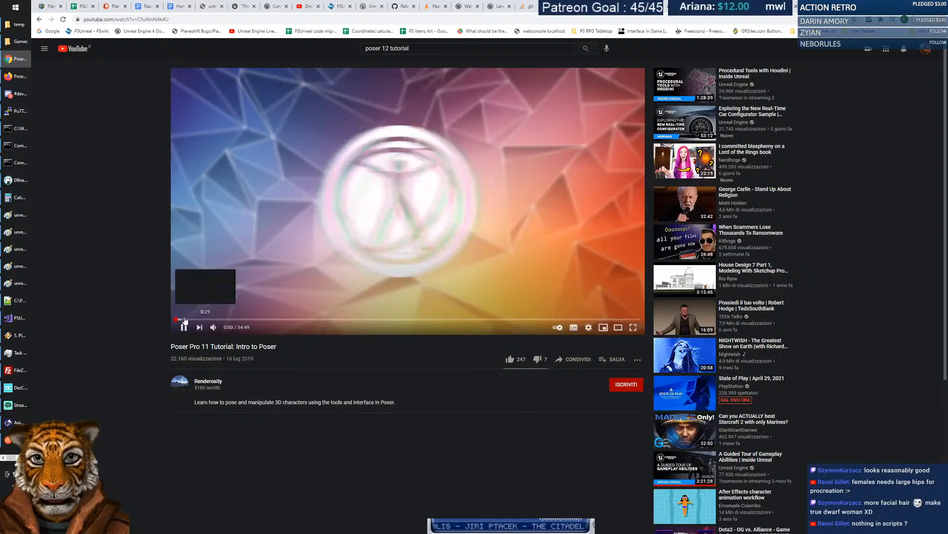
left_click(190, 320)
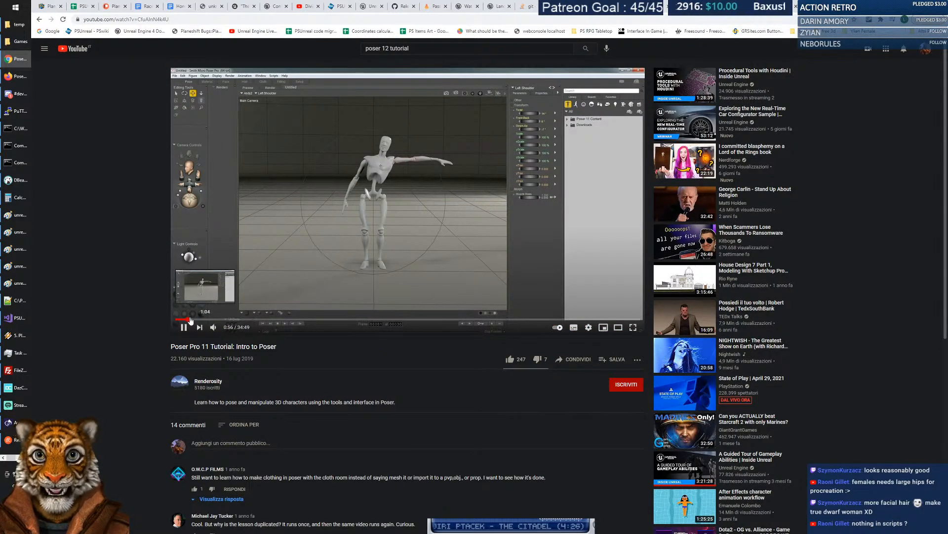
left_click(634, 328)
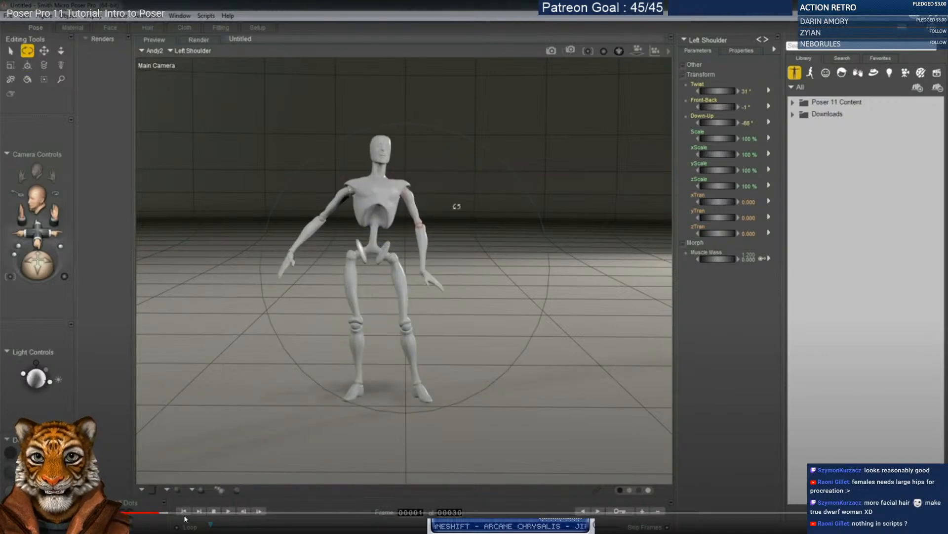
left_click(199, 513)
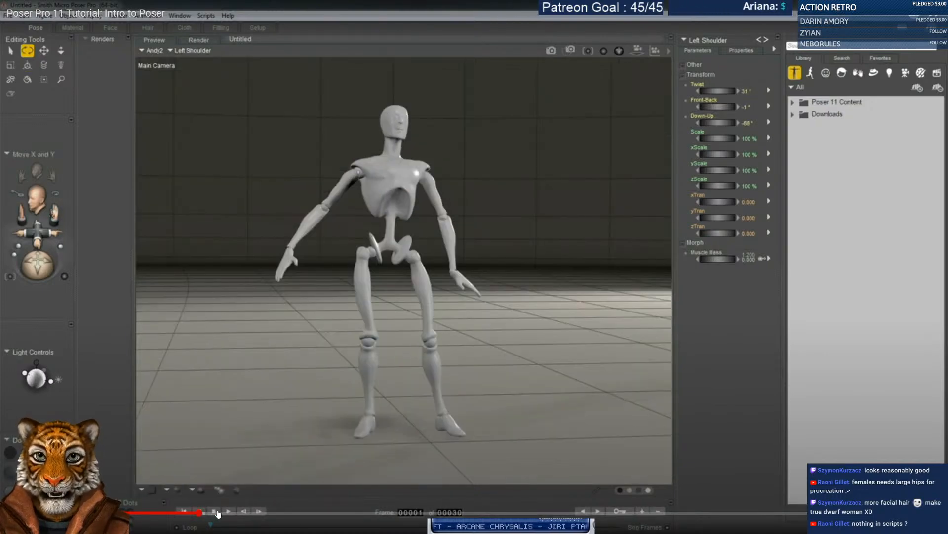
left_click(268, 513)
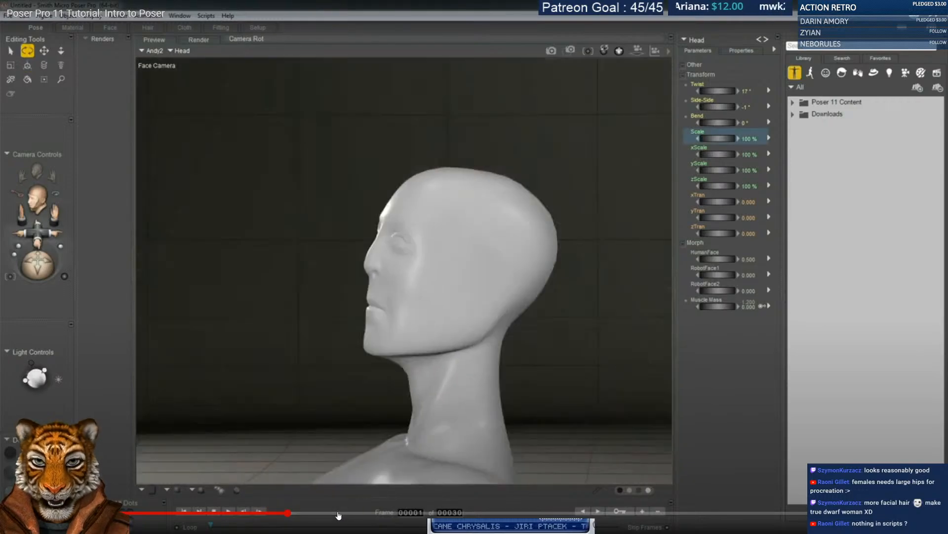
left_click(339, 512)
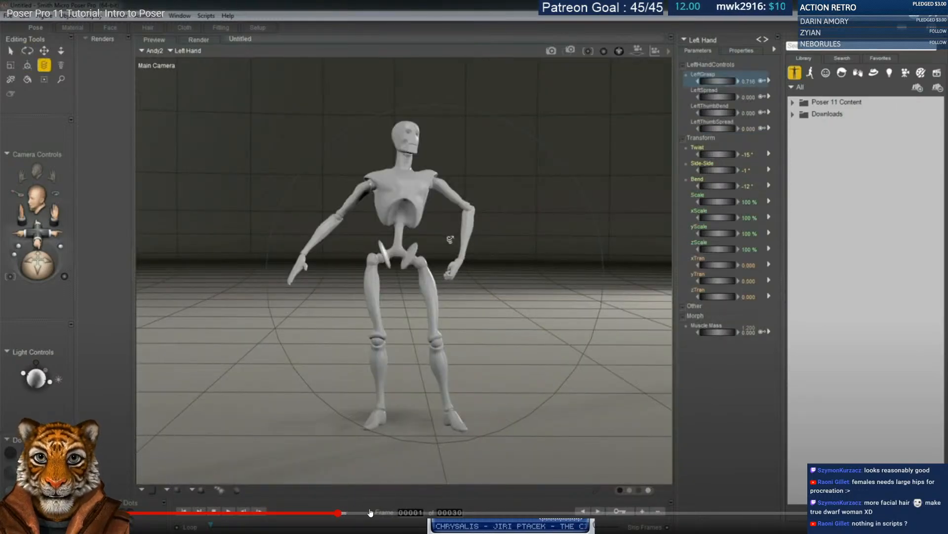
left_click(408, 512)
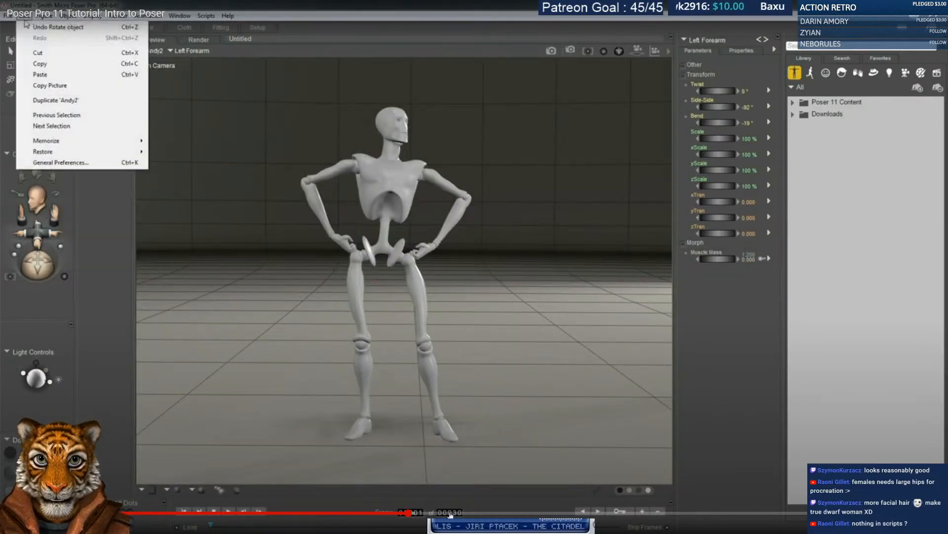
left_click(450, 514)
left_click(496, 514)
left_click(547, 514)
Skip through the shoulder, head morph and hand close-up parts, then exit full screen and return to results.
left_click(571, 513)
left_click(655, 513)
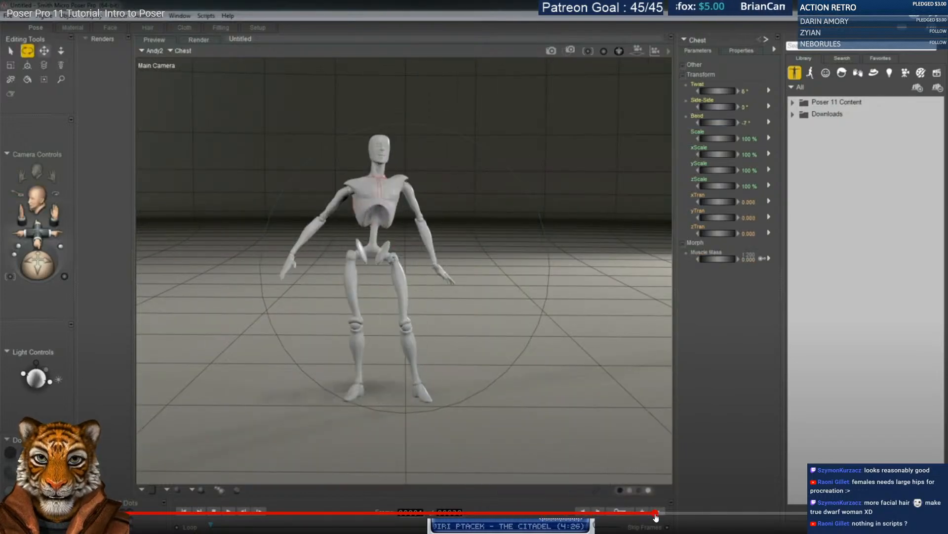
left_click(744, 513)
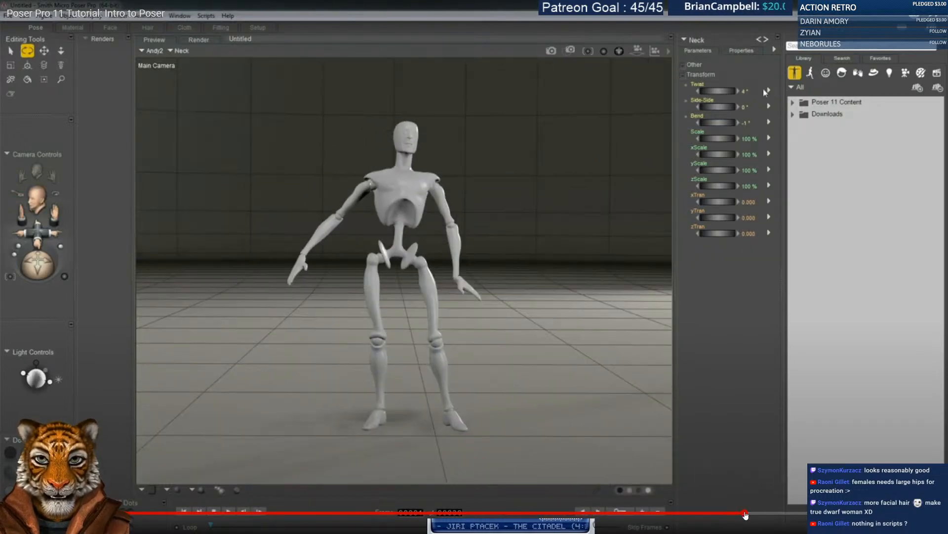
left_click(792, 514)
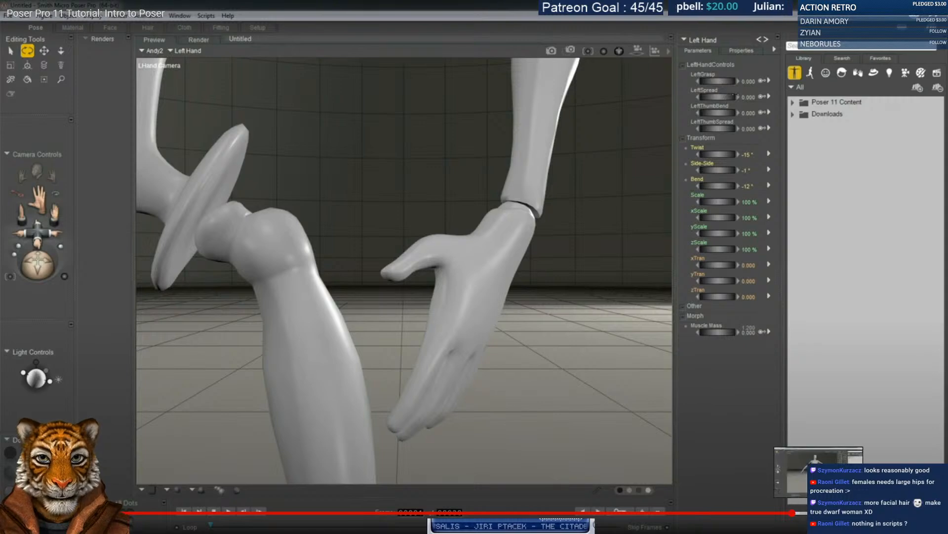
left_click(818, 514)
left_click(870, 514)
left_click(895, 514)
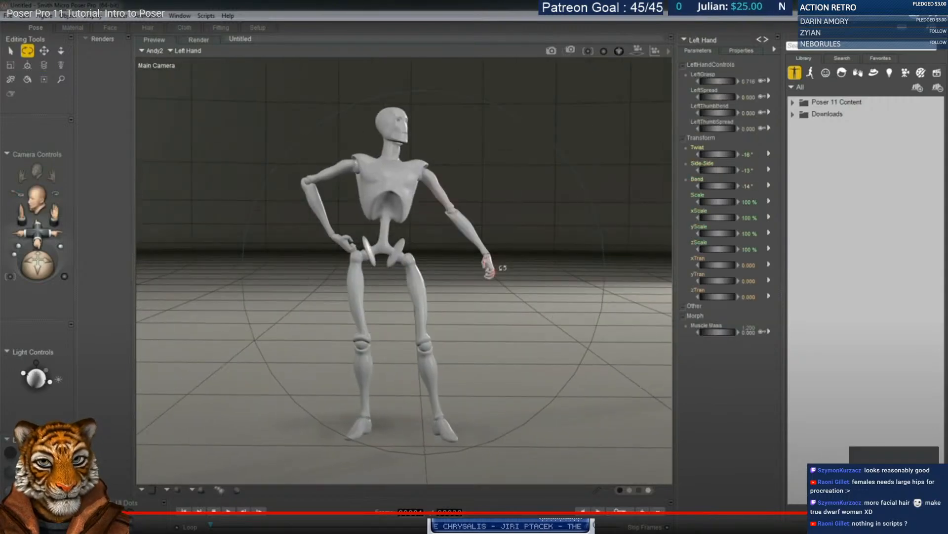
left_click(910, 514)
key("Escape")
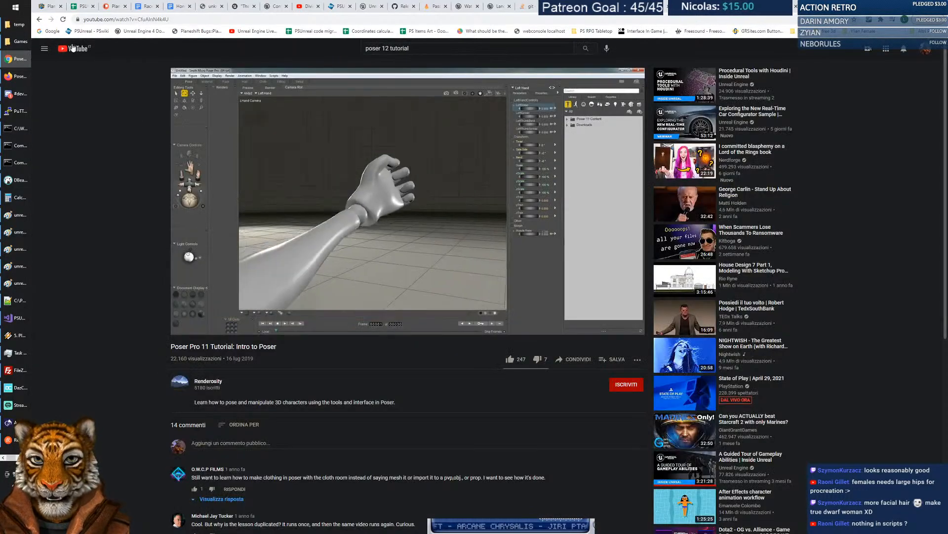
left_click(40, 19)
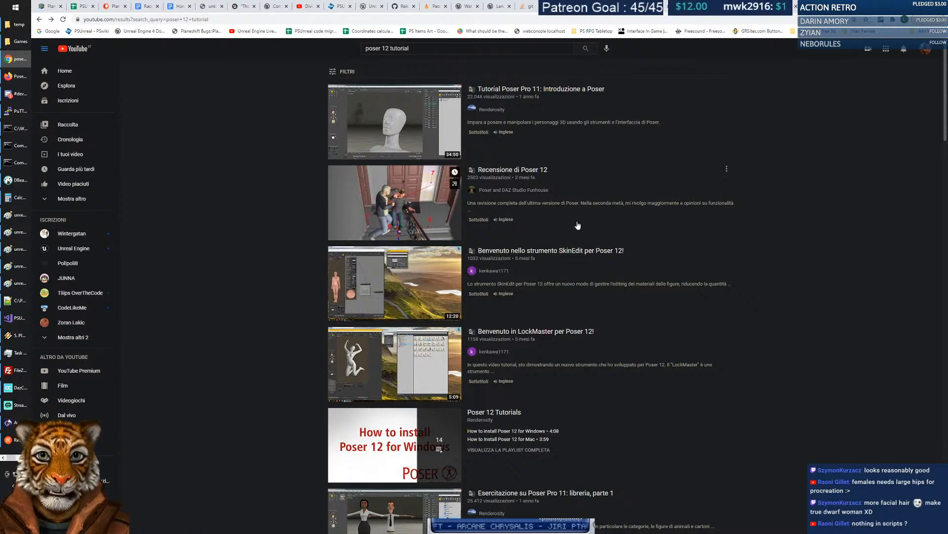
Scroll down the remaining results, then switch to the Poser 12 pricing announcement tab.
scroll(577, 223, "down", 1)
scroll(577, 225, "down", 3)
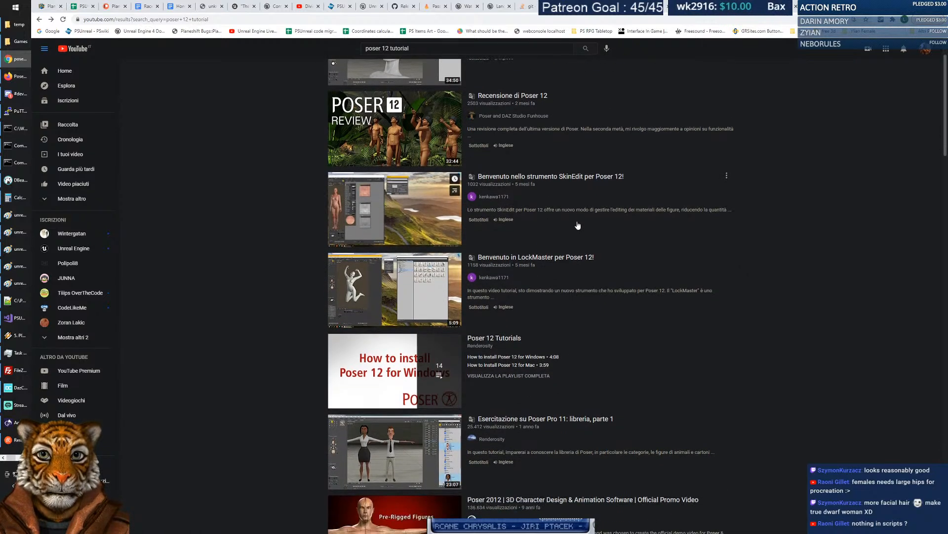
scroll(577, 225, "down", 1)
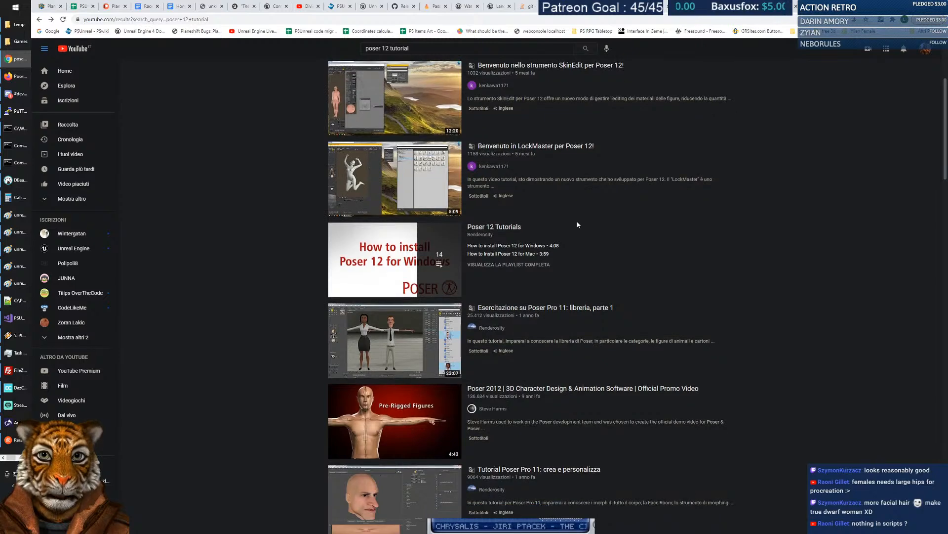
scroll(577, 225, "down", 1)
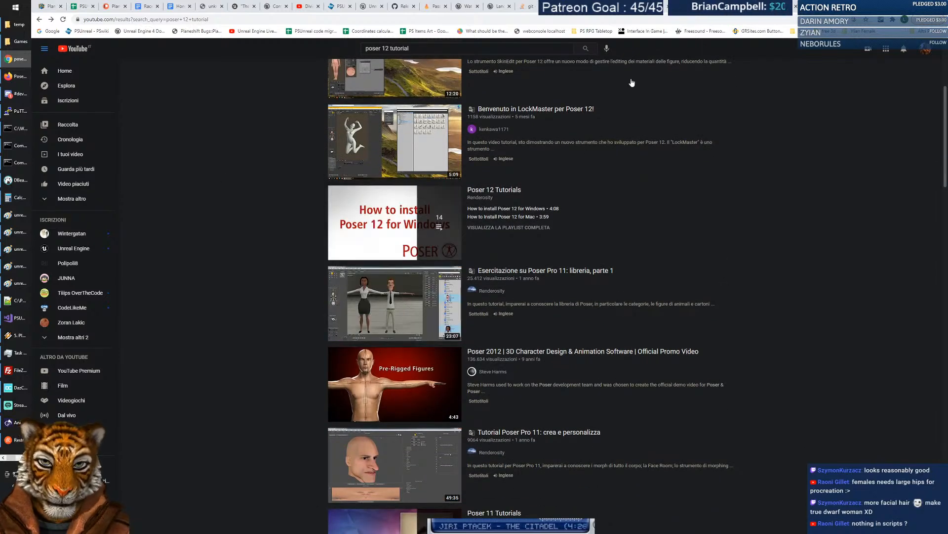
left_click(830, 6)
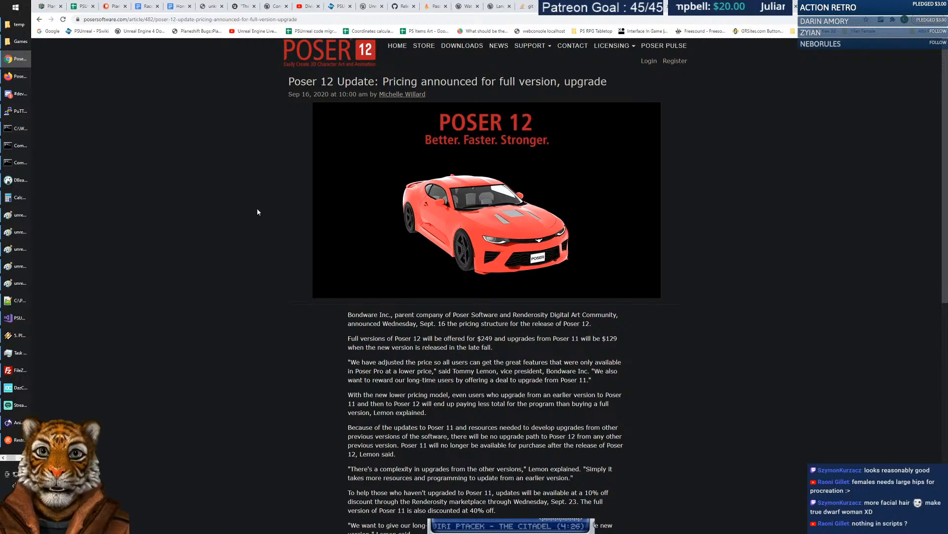
Check the Poser 12 downloads page, then open the La Femme Pro Bundle from the store.
left_click(463, 46)
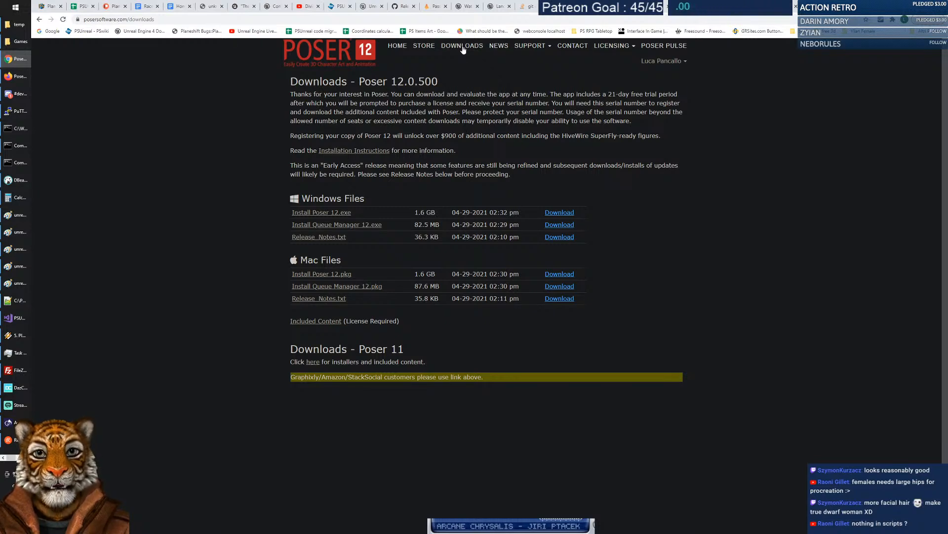
left_click(424, 46)
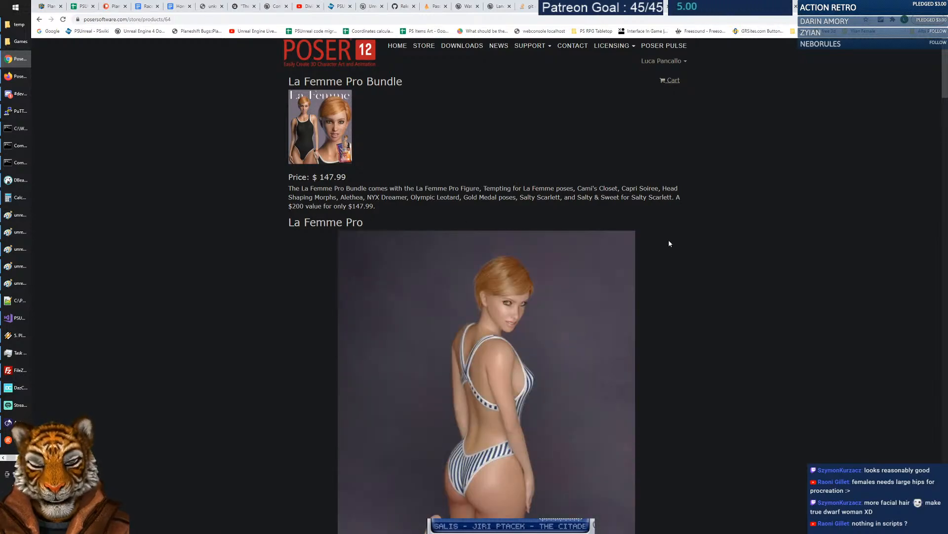
Highlight the La Femme Pro Bundle description and heading, then switch back to Poser 12.
left_click_drag(290, 189, 413, 219)
left_click_drag(289, 223, 342, 223)
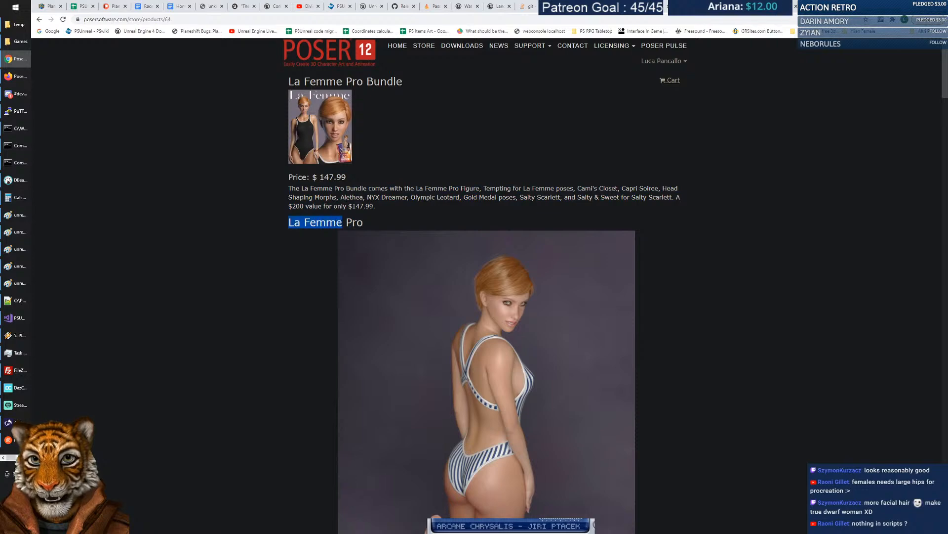
key("alt+Tab")
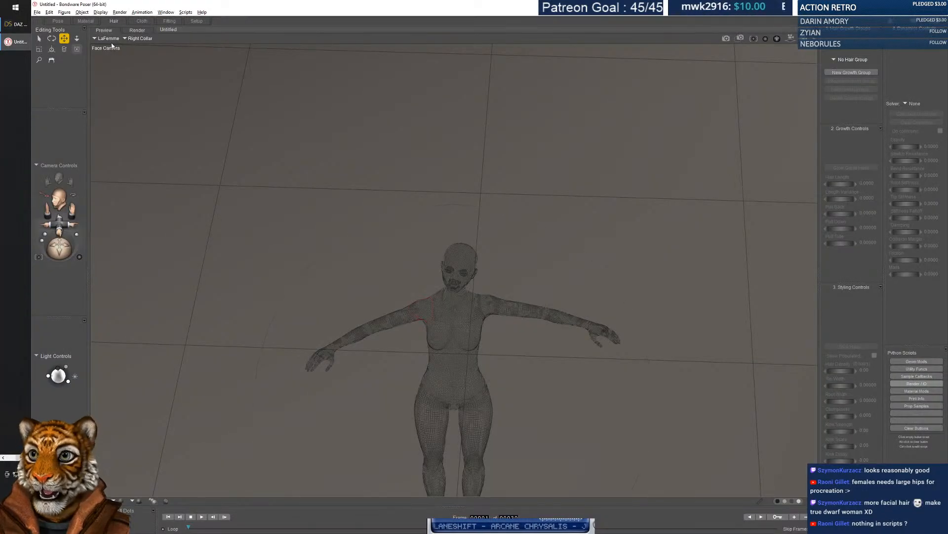
Check the scene's figure list in Poser, then return to the $147.99 La Femme Pro Bundle page.
left_click(108, 39)
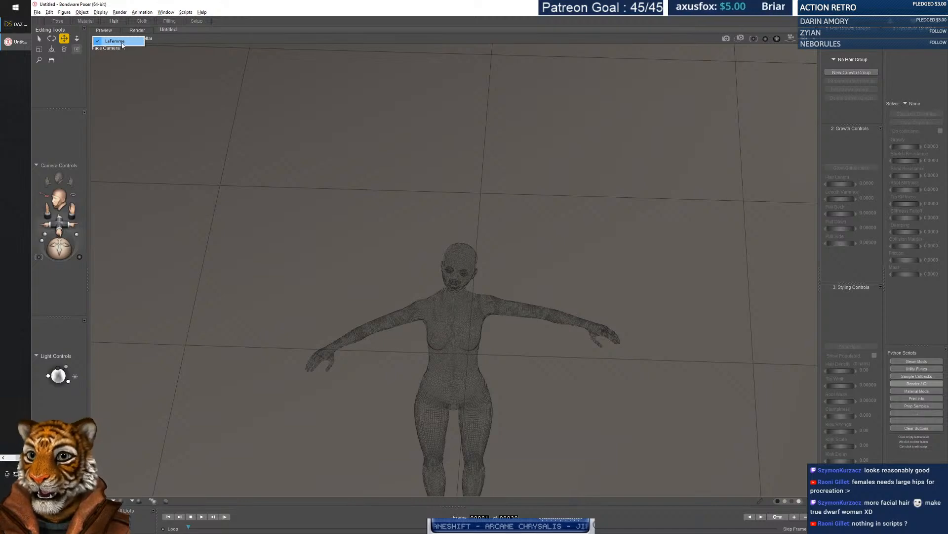
left_click(284, 86)
key("alt+Tab")
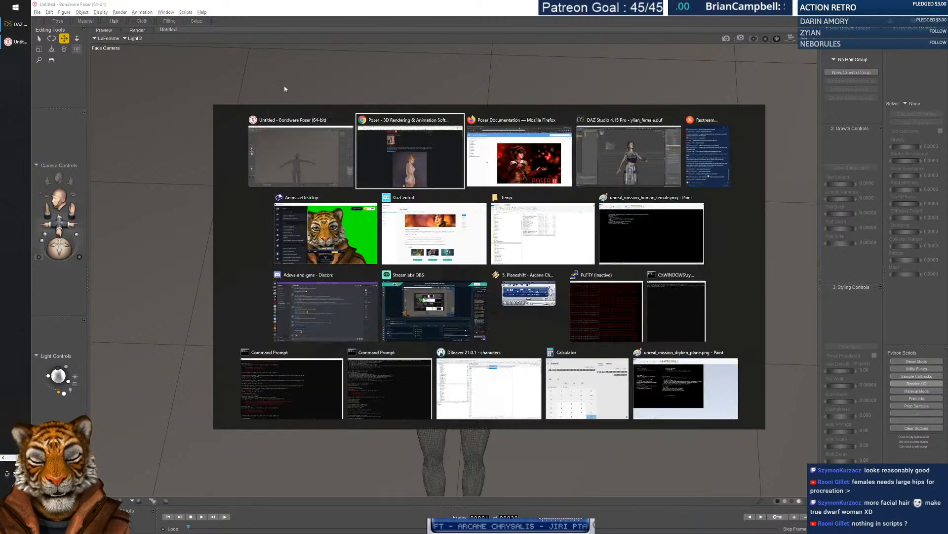
left_click(424, 158)
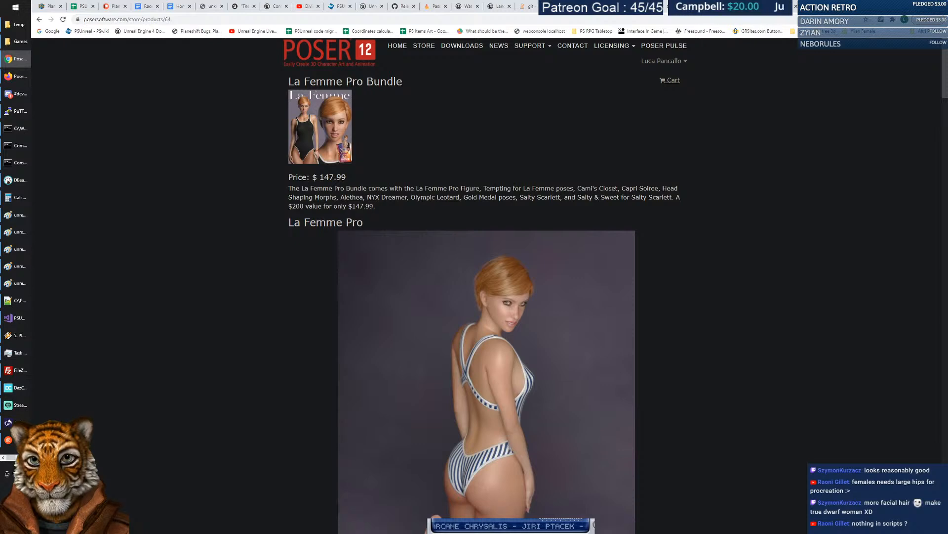
Highlight the bundle's included-items description and its price text.
left_click_drag(457, 187, 564, 187)
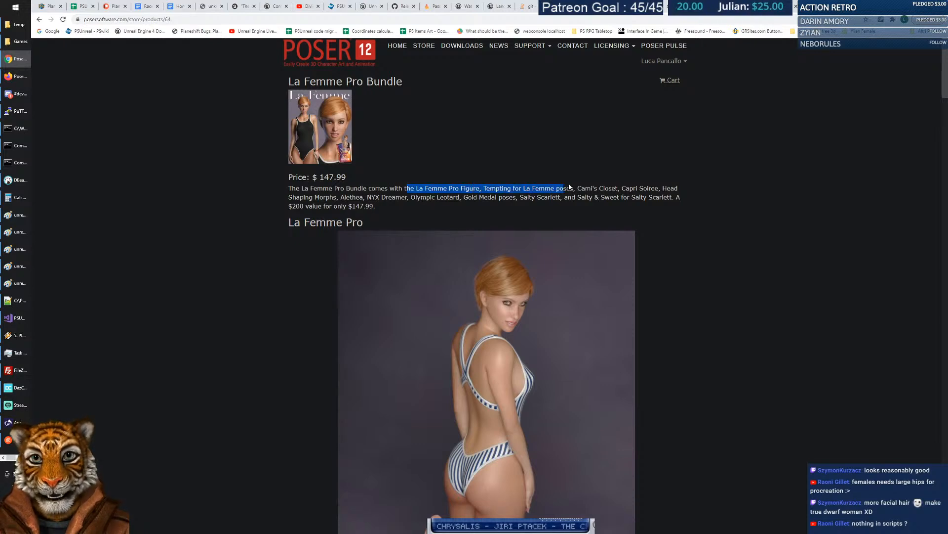
left_click_drag(659, 190, 697, 204)
left_click(644, 204)
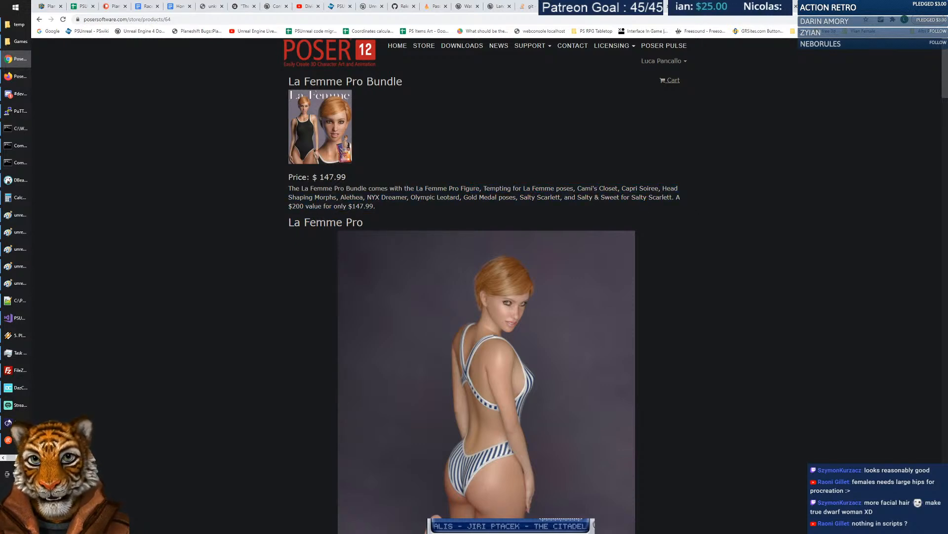
left_click_drag(320, 176, 384, 176)
left_click(383, 176)
Scroll through the rest of the bundle page, then return to Poser 12.
scroll(614, 196, "down", 7)
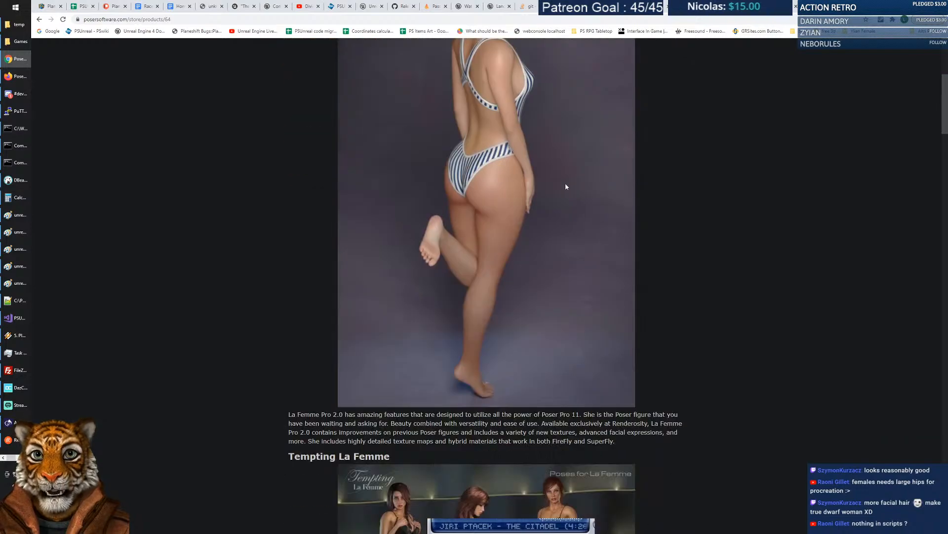
scroll(614, 196, "down", 6)
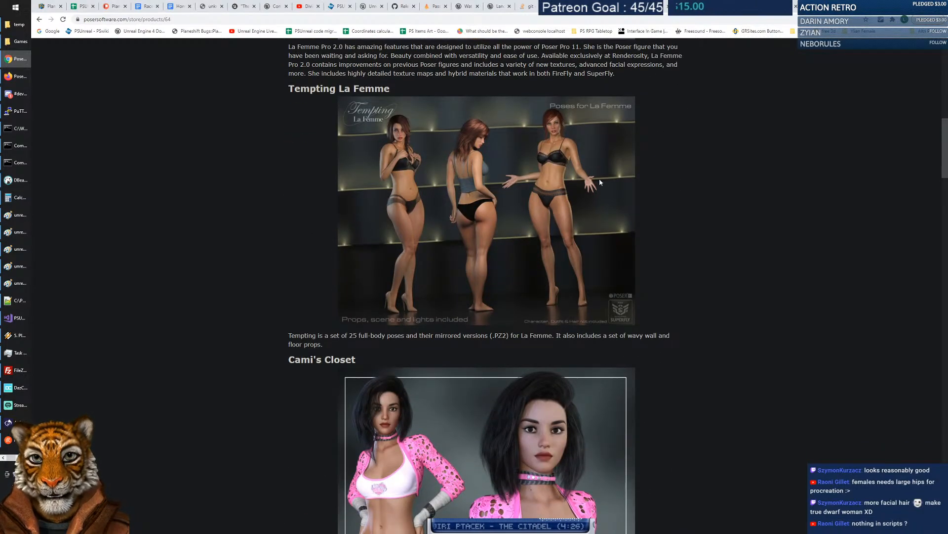
scroll(719, 204, "down", 3)
scroll(719, 205, "up", 1)
scroll(717, 206, "down", 8)
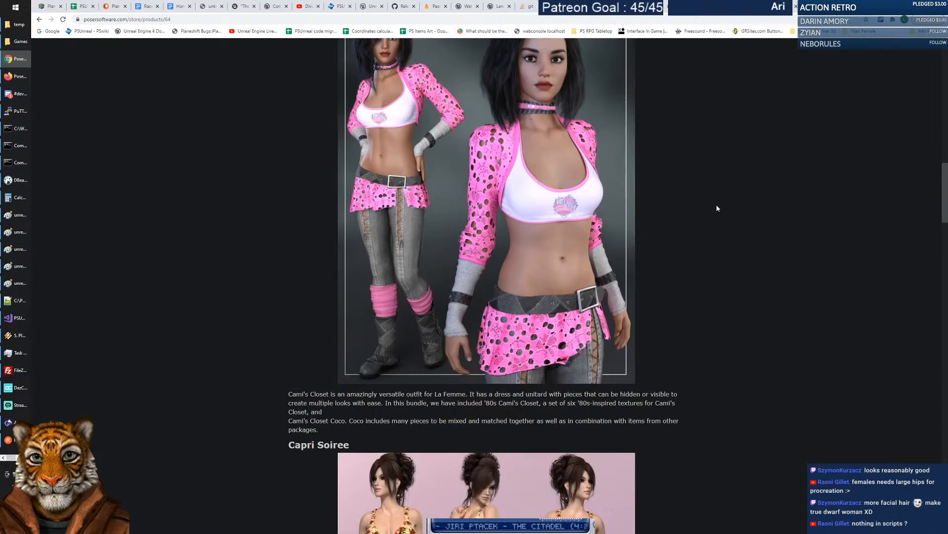
scroll(717, 208, "down", 18)
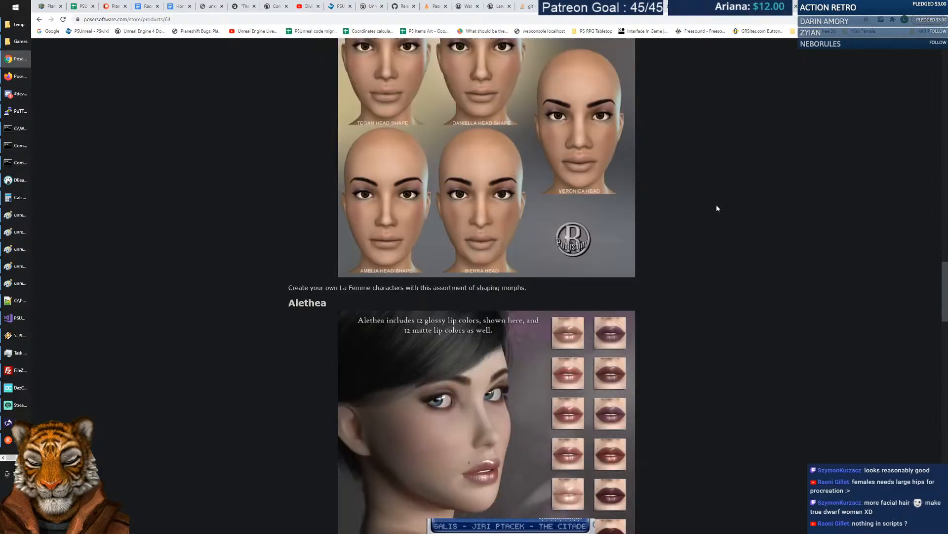
scroll(716, 207, "down", 12)
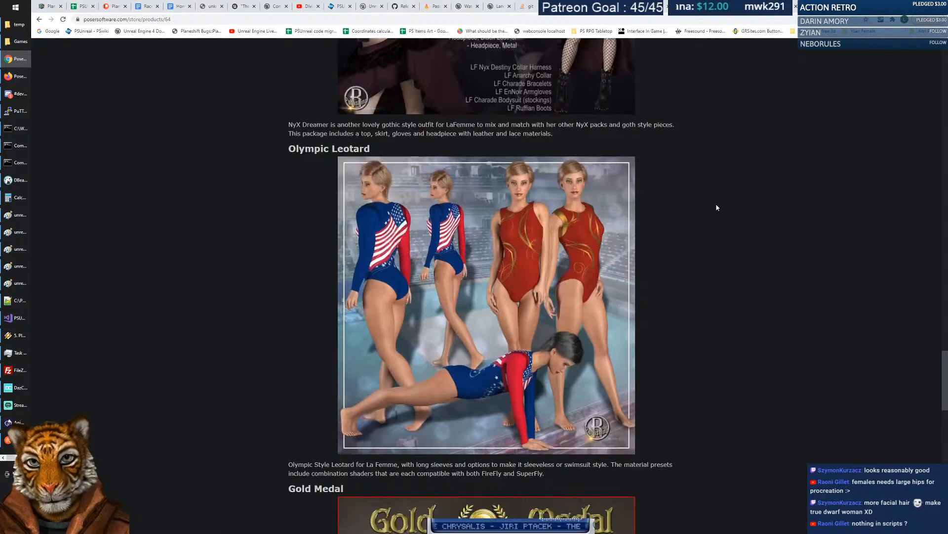
scroll(716, 210, "down", 15)
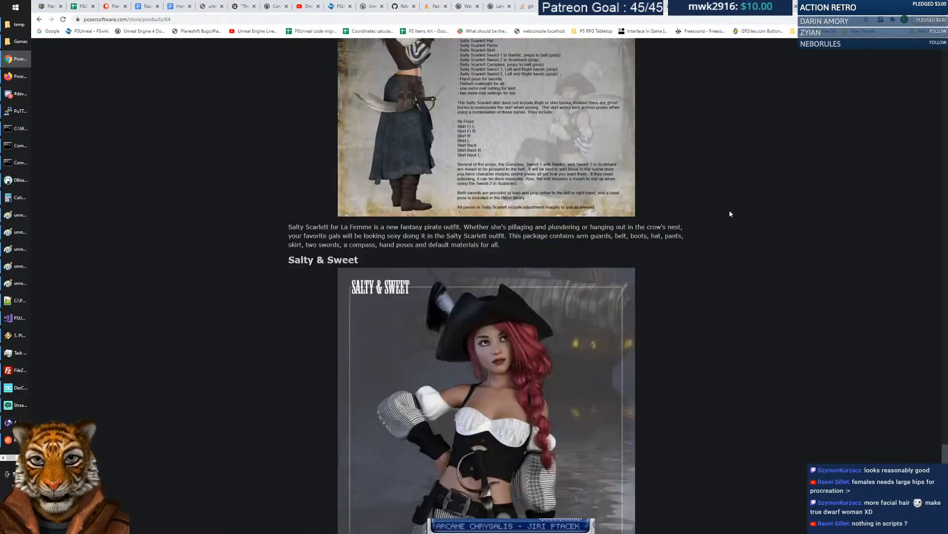
scroll(729, 211, "down", 2)
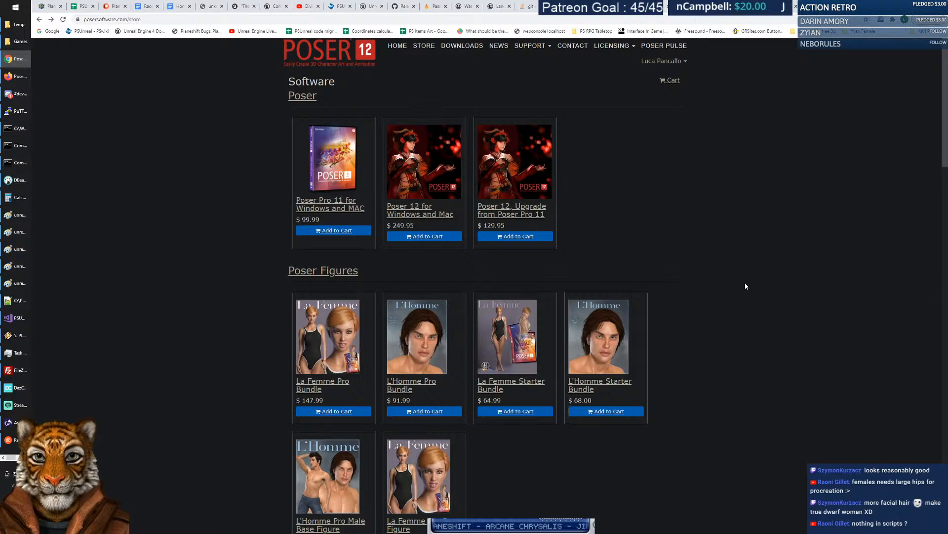
scroll(746, 286, "down", 3)
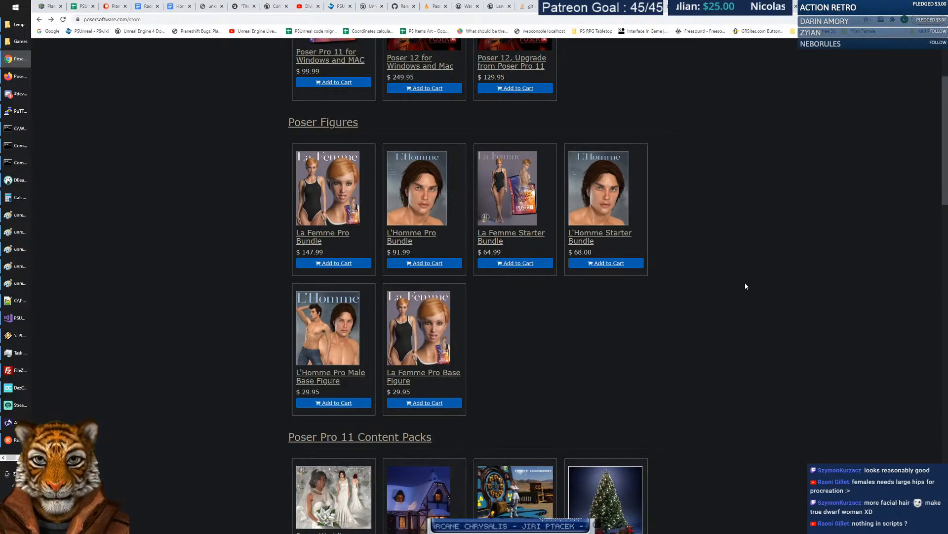
key("alt+Tab")
Select LaFemme's waist from the Body Parts menu and drag her right arm down to her side.
left_click(433, 200)
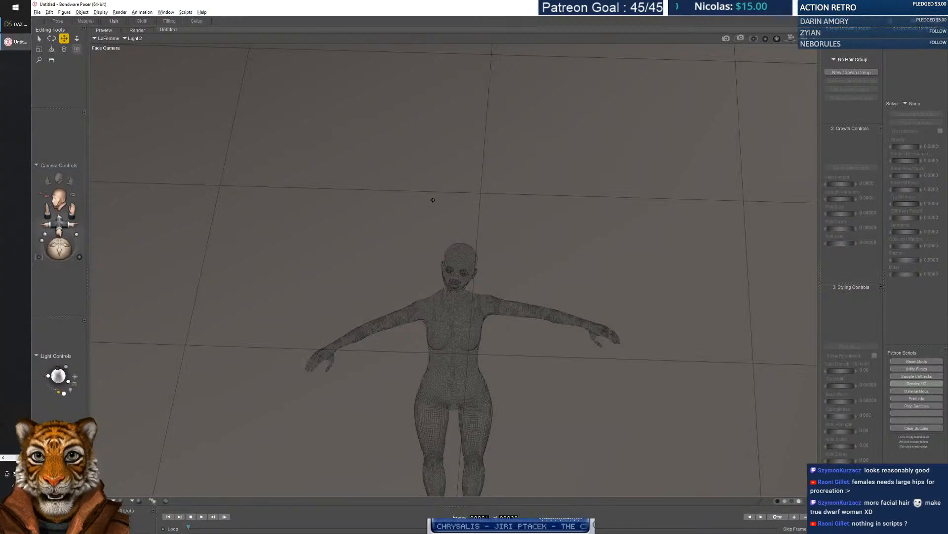
left_click(105, 39)
left_click(115, 41)
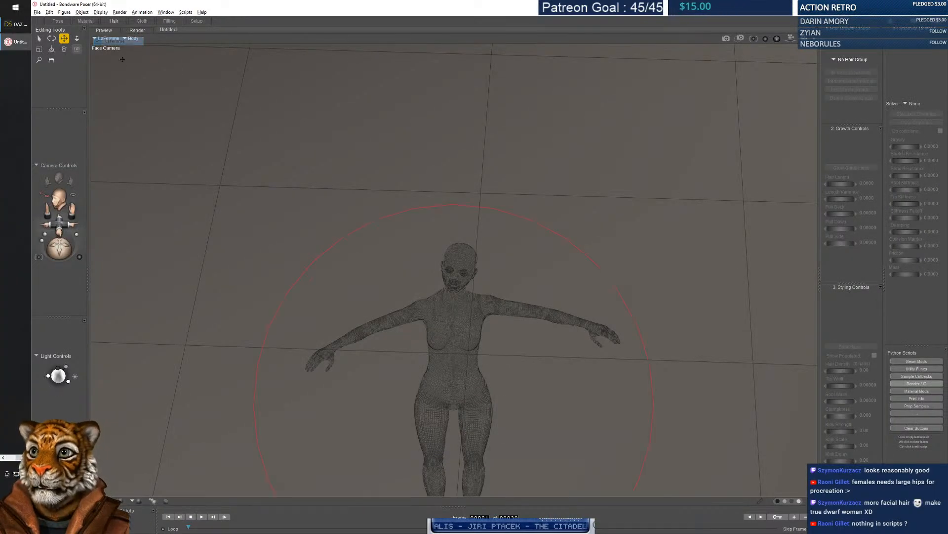
left_click(133, 38)
mouse_move(148, 49)
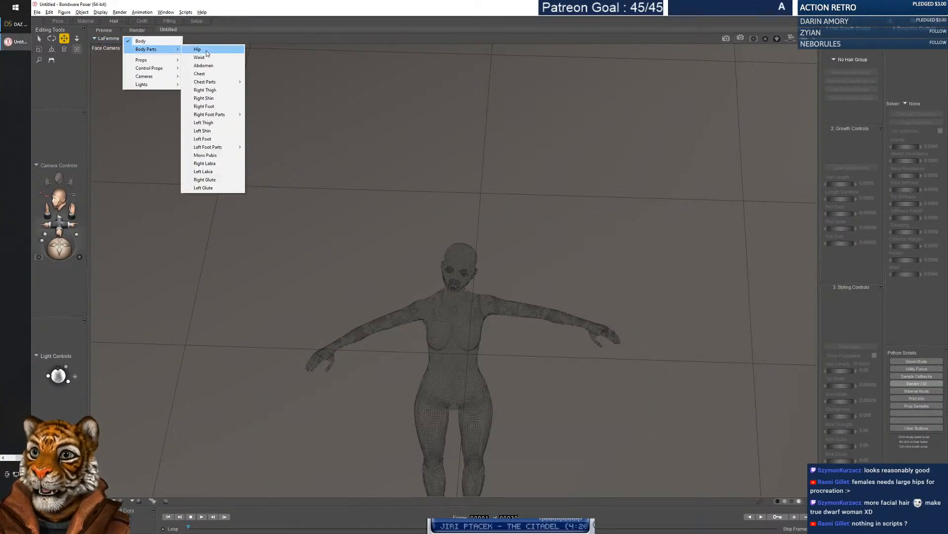
left_click(202, 57)
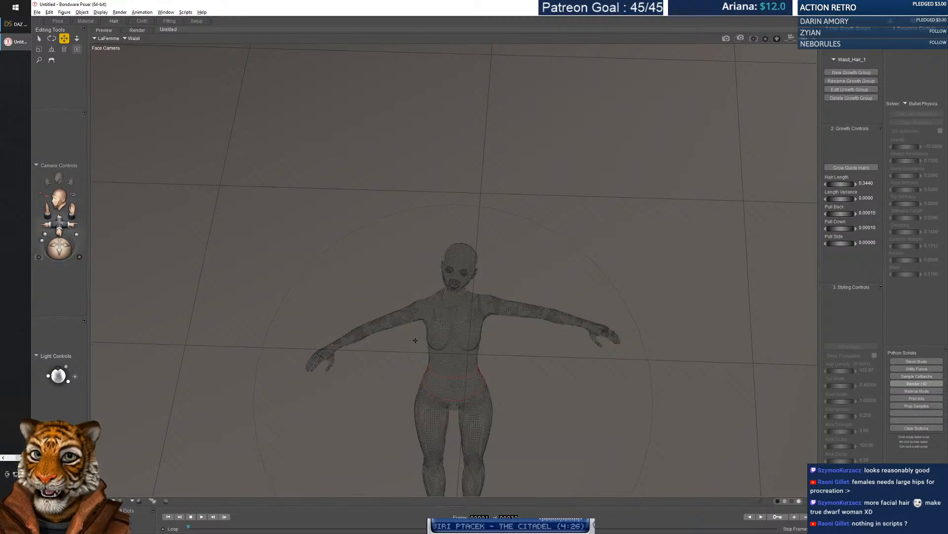
left_click_drag(451, 295, 450, 365)
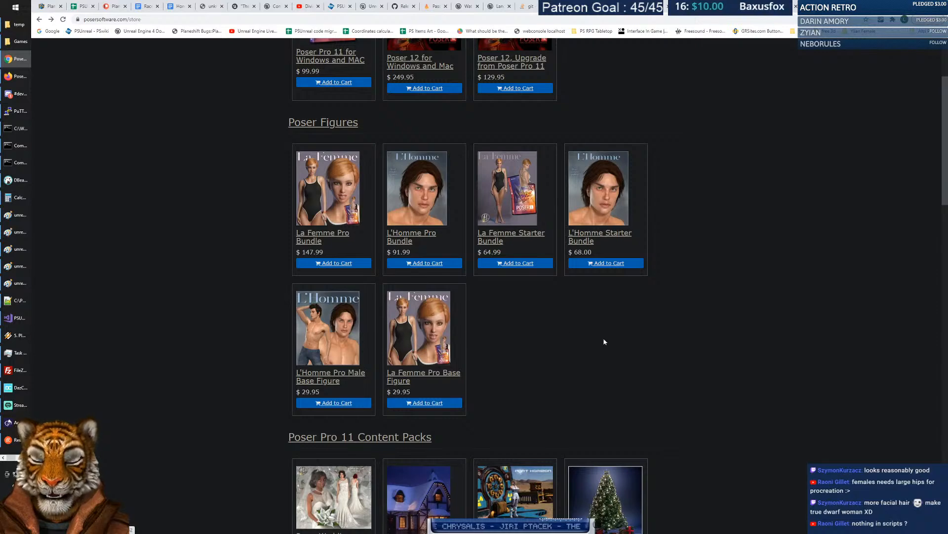
Scroll through the Poser store's figures, content packs and 3D models, then back up to Poser 12 pricing.
scroll(568, 324, "down", 2)
scroll(565, 312, "down", 5)
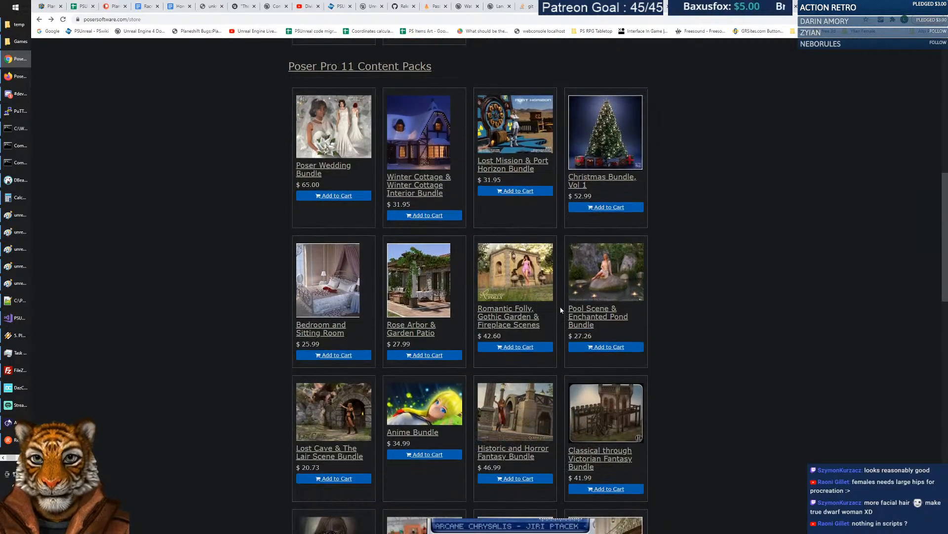
scroll(538, 302, "down", 4)
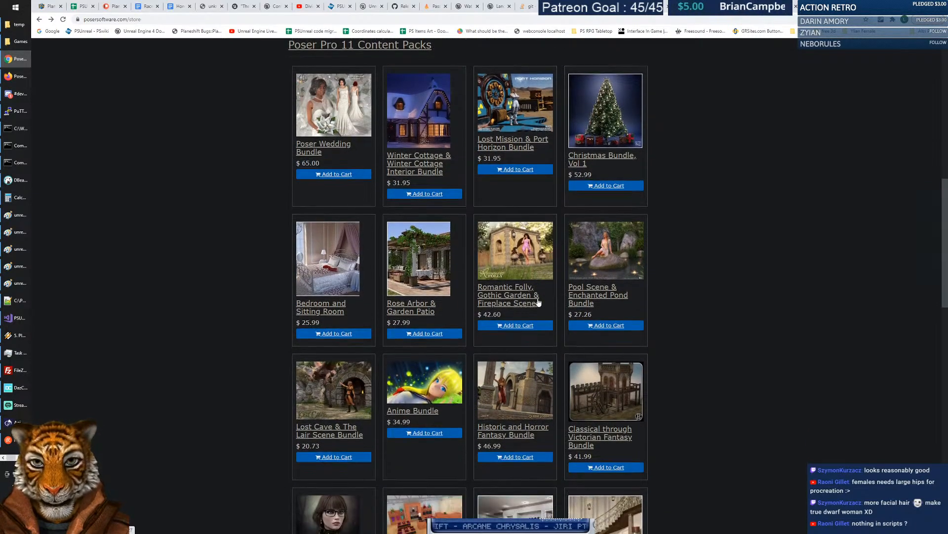
scroll(538, 302, "down", 2)
scroll(537, 301, "down", 5)
scroll(538, 301, "down", 3)
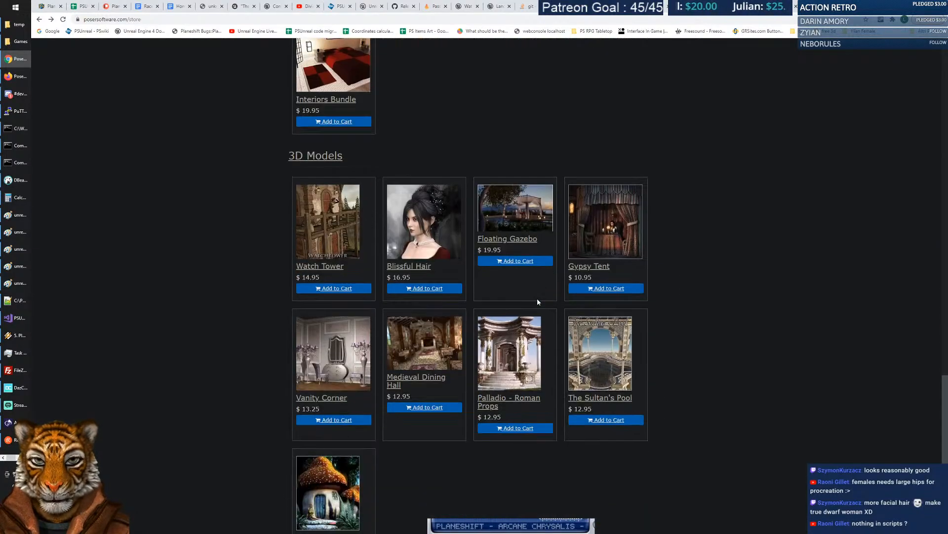
scroll(537, 298, "down", 3)
scroll(537, 298, "up", 11)
scroll(689, 143, "up", 15)
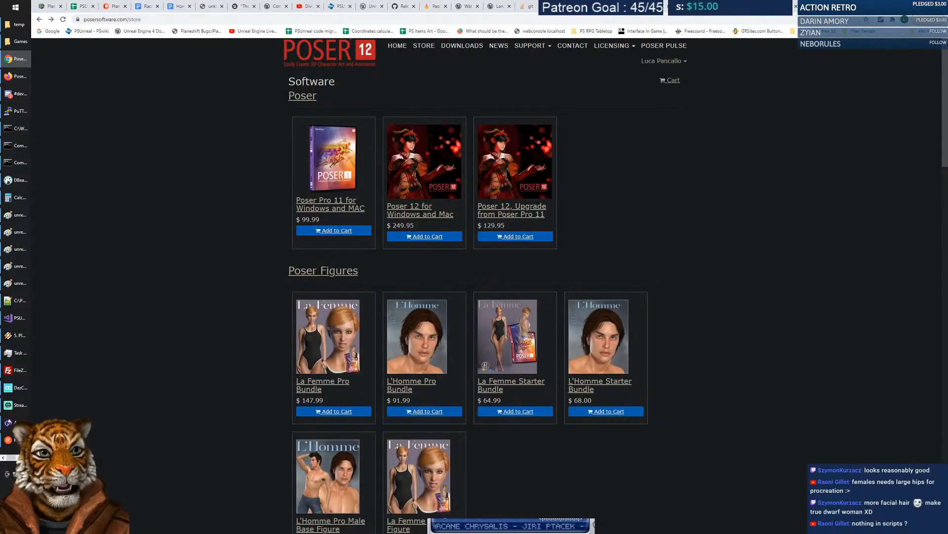
left_click(568, 22)
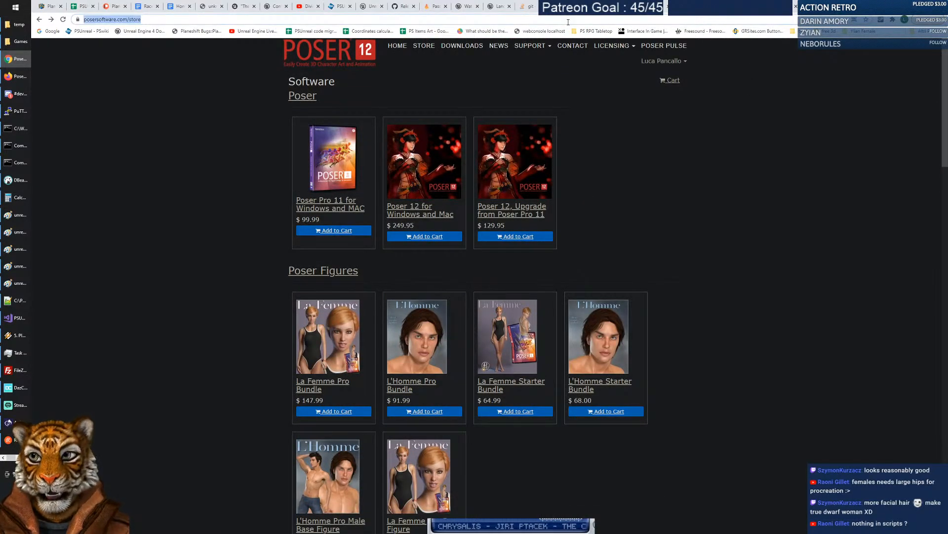
Visit unity3d.com, glance at its products overview and menus, then go back.
type("unity3d.com")
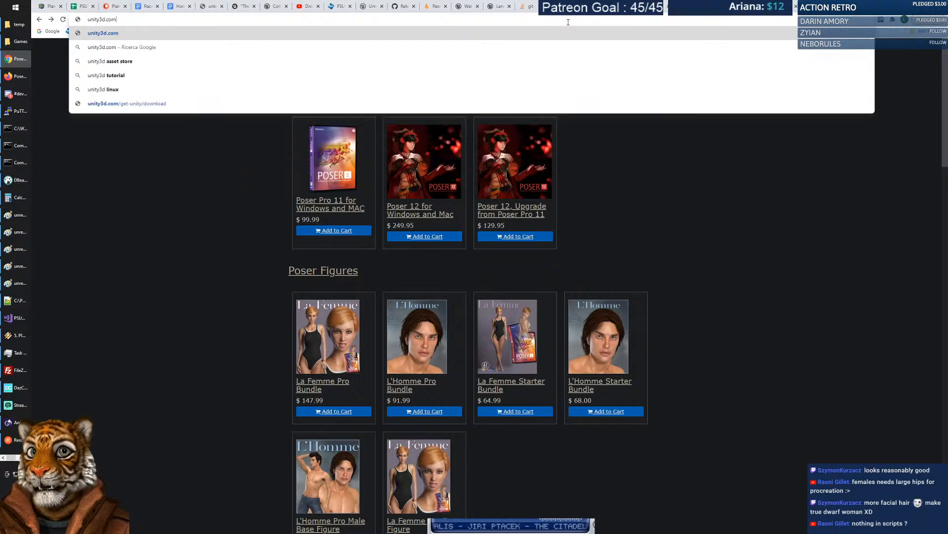
key("Return")
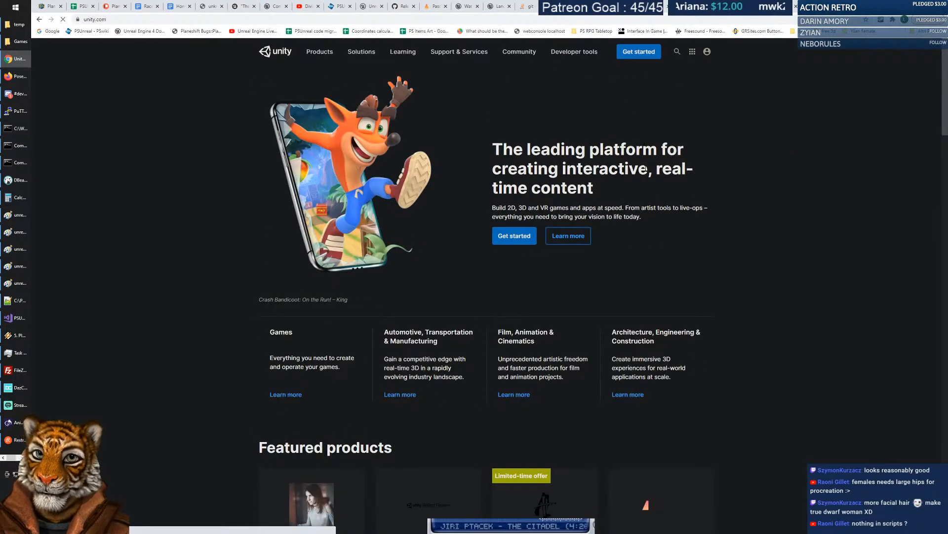
mouse_move(339, 54)
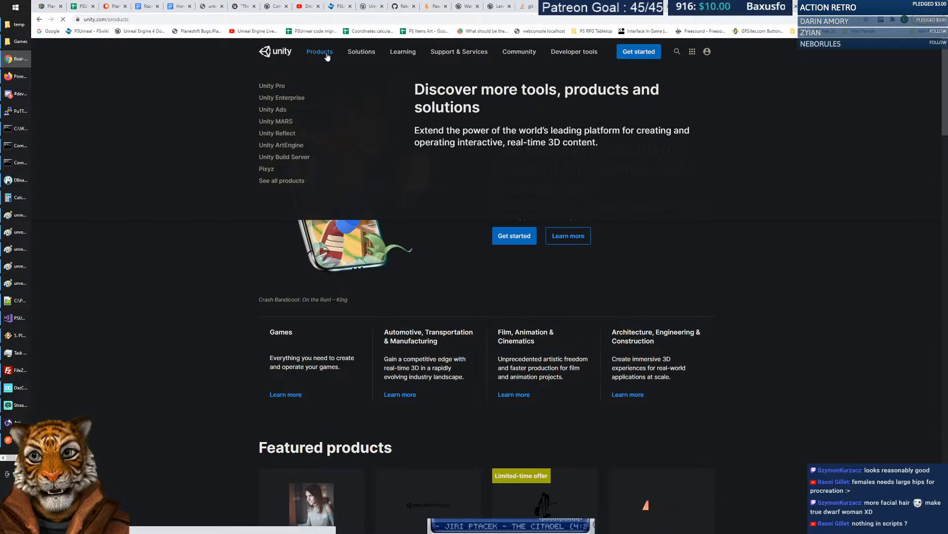
left_click(323, 53)
left_click(37, 20)
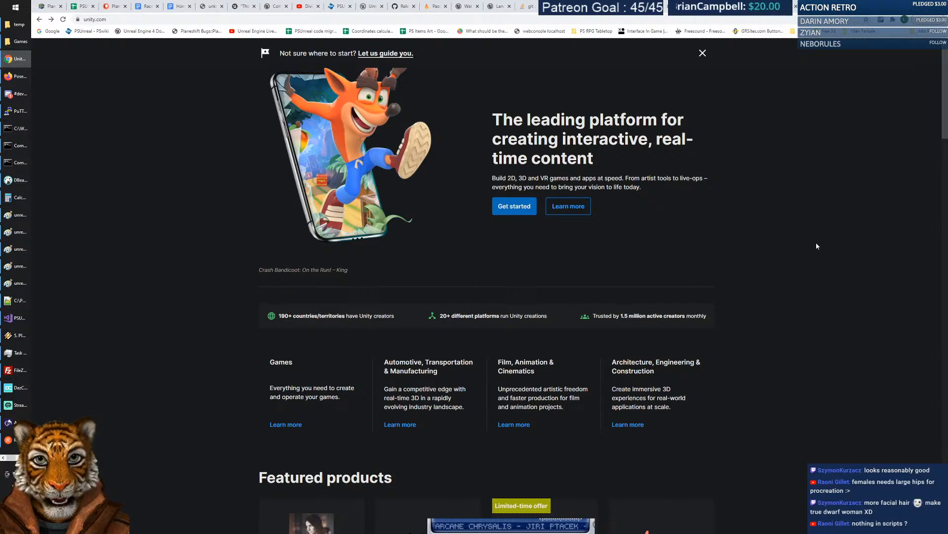
scroll(817, 239, "up", 1)
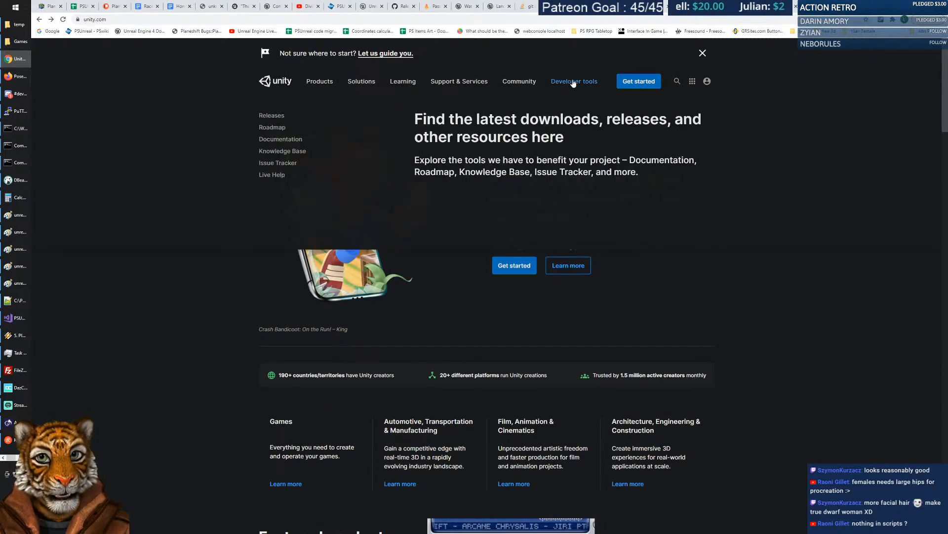
mouse_move(307, 84)
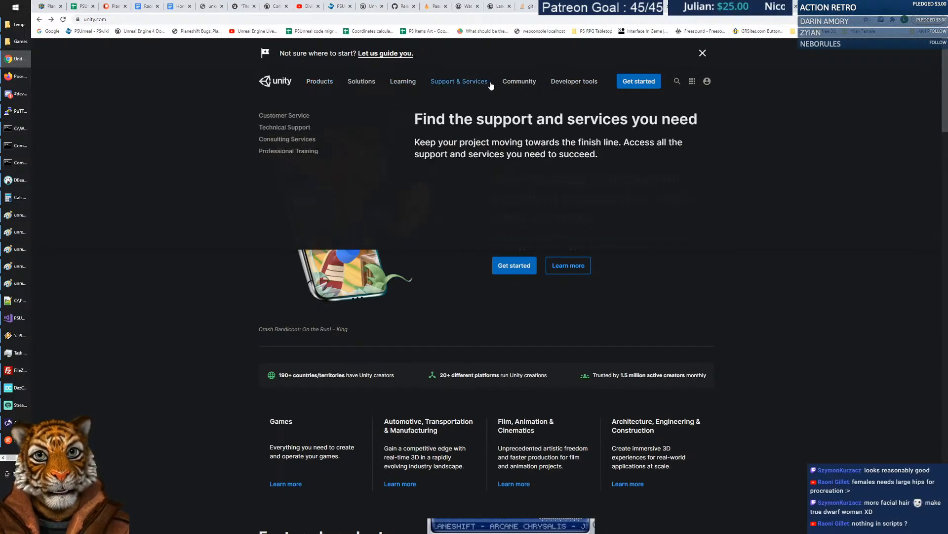
mouse_move(567, 89)
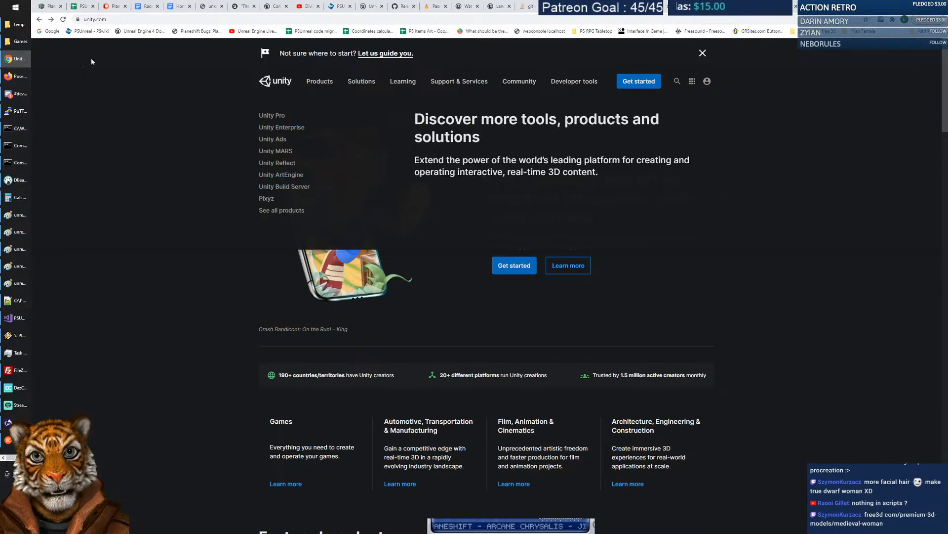
left_click(41, 20)
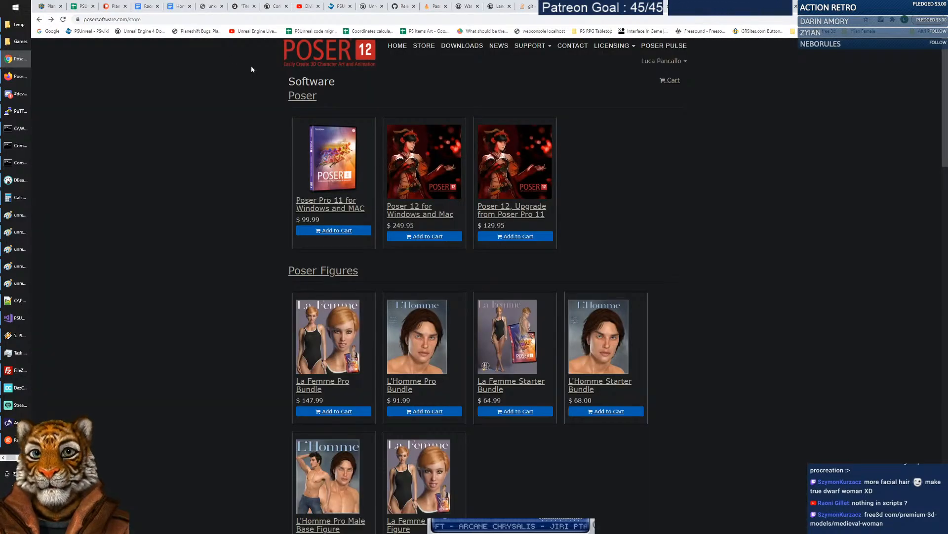
Google 'unity asset store' and open assetstore.unity.com from the results.
left_click(49, 31)
type("uni")
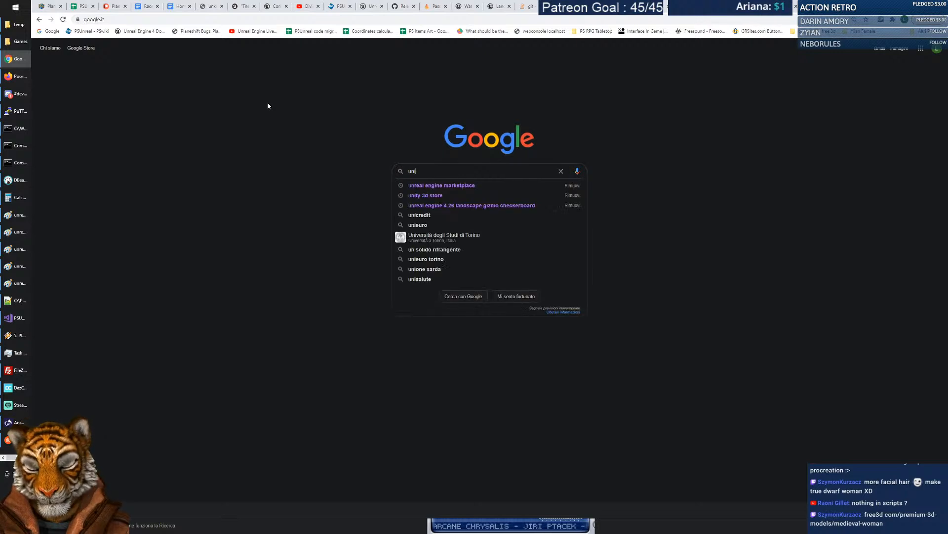
type("ty asset store")
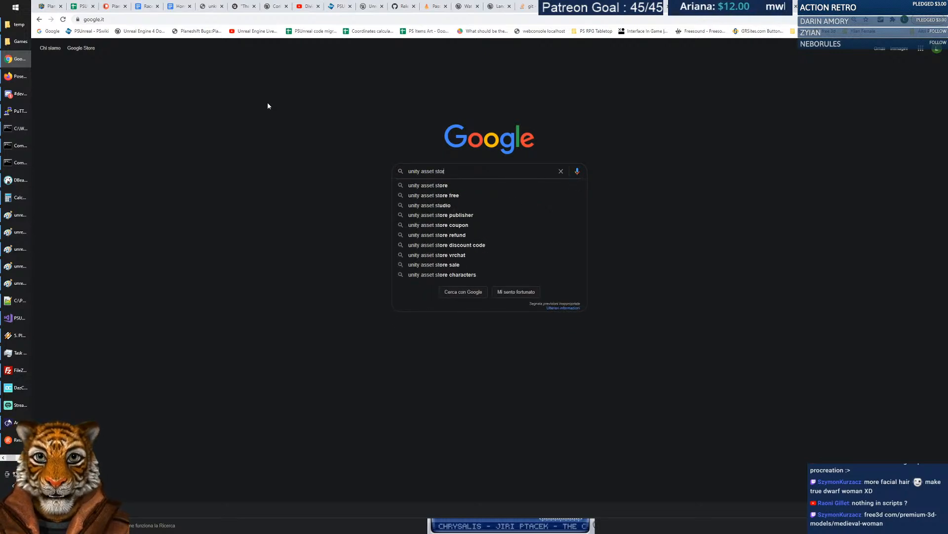
key("Return")
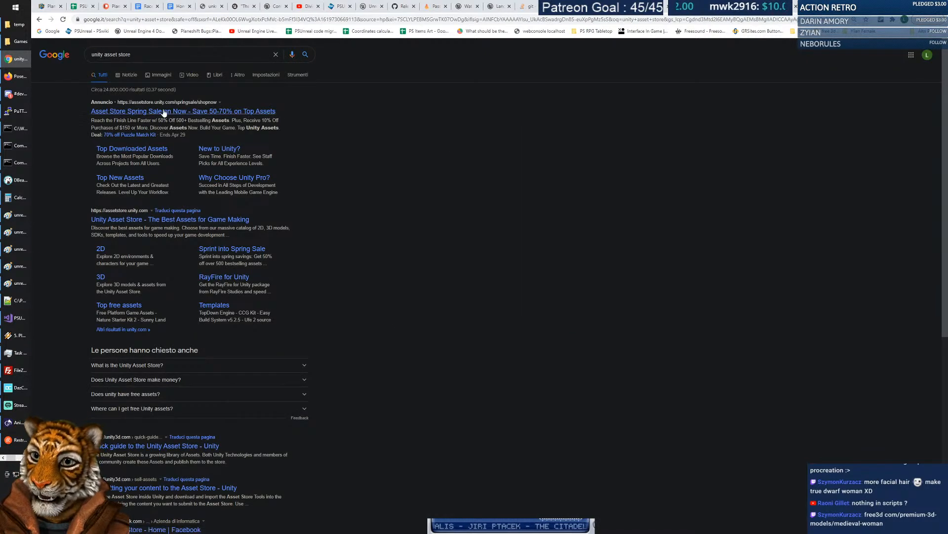
left_click(139, 219)
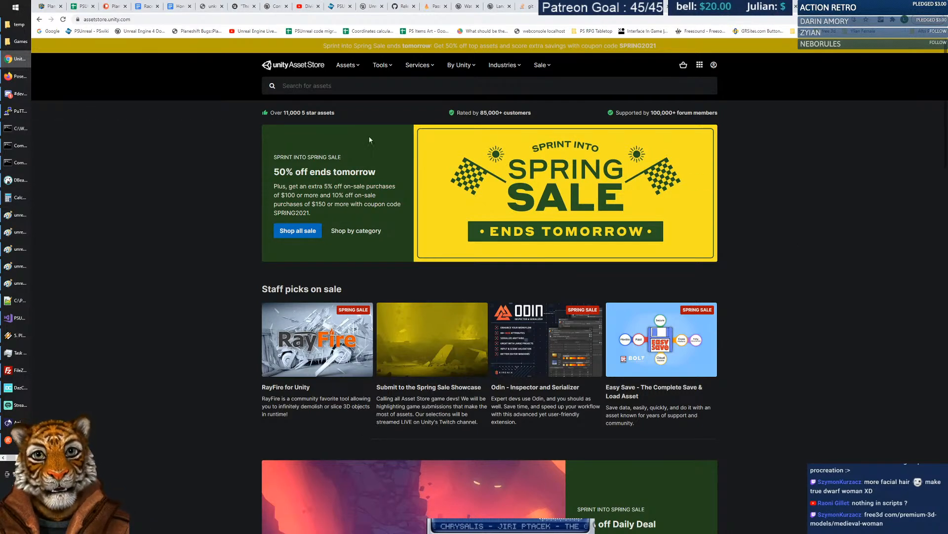
Search the Asset Store for 'medieval female' and open the Medieval European Female 01 package.
left_click(297, 84)
type("medieval")
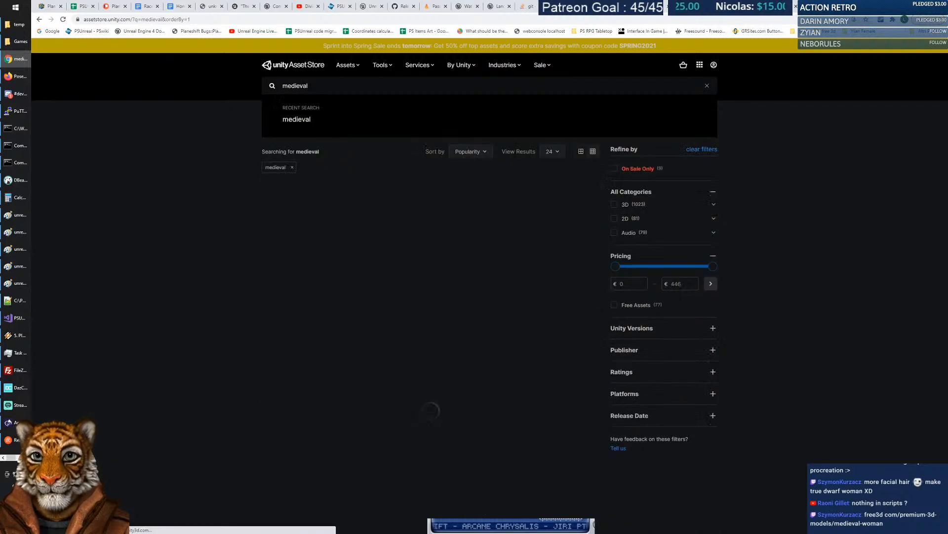
type(" femal")
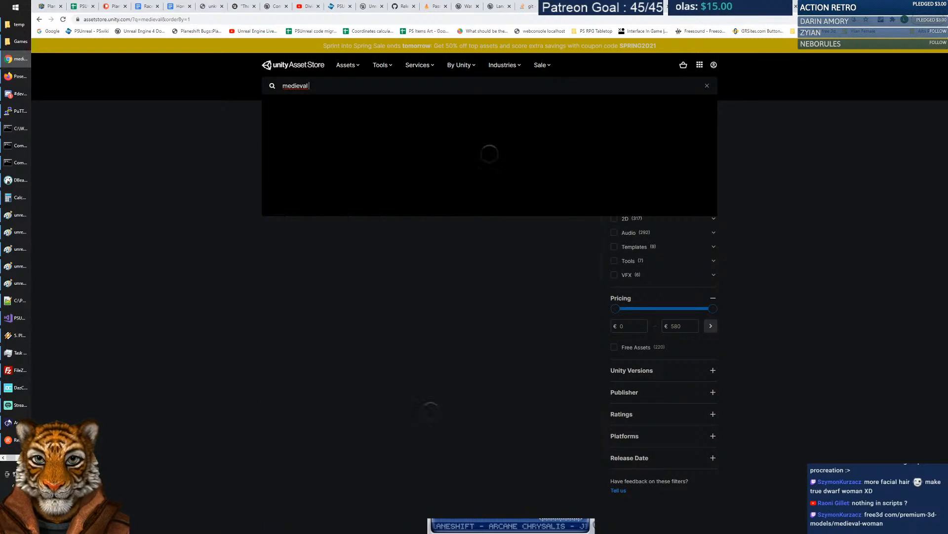
type("e")
key("Return")
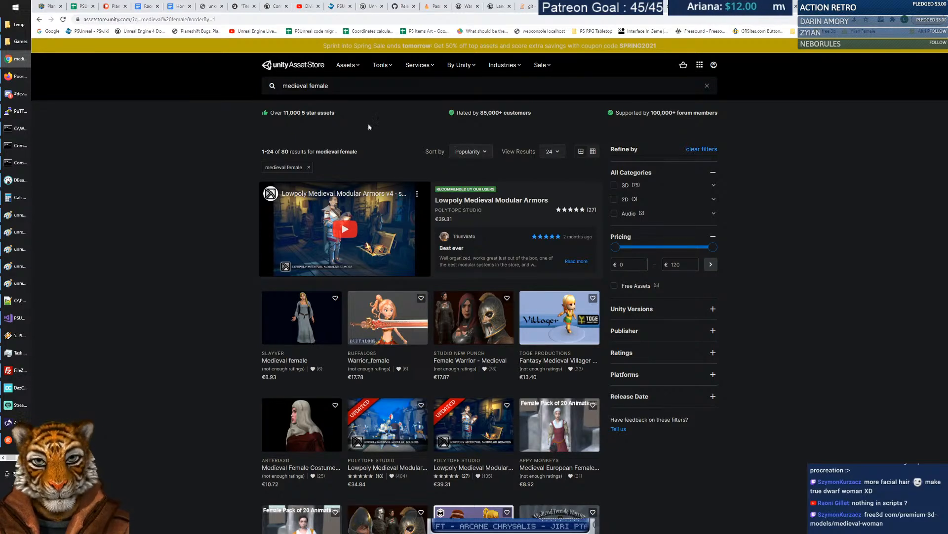
scroll(497, 242, "down", 3)
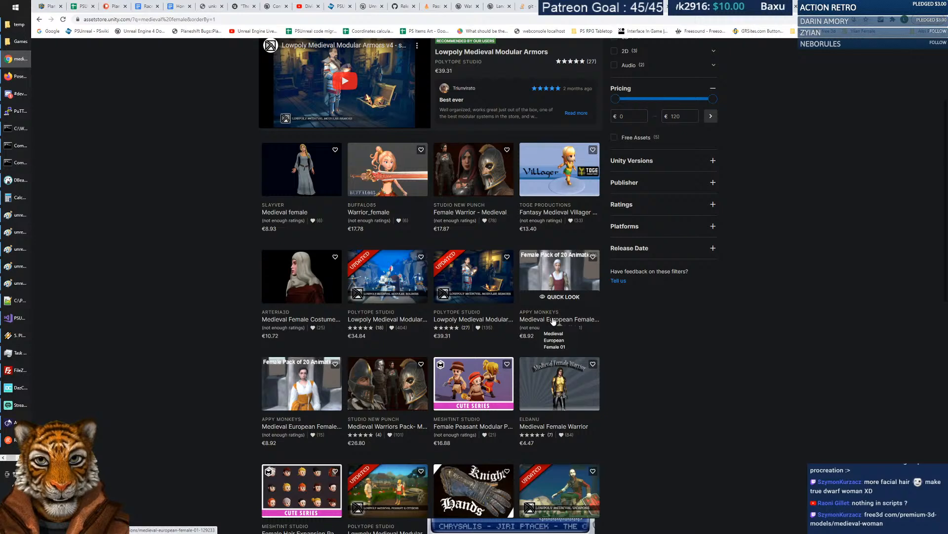
left_click(560, 283)
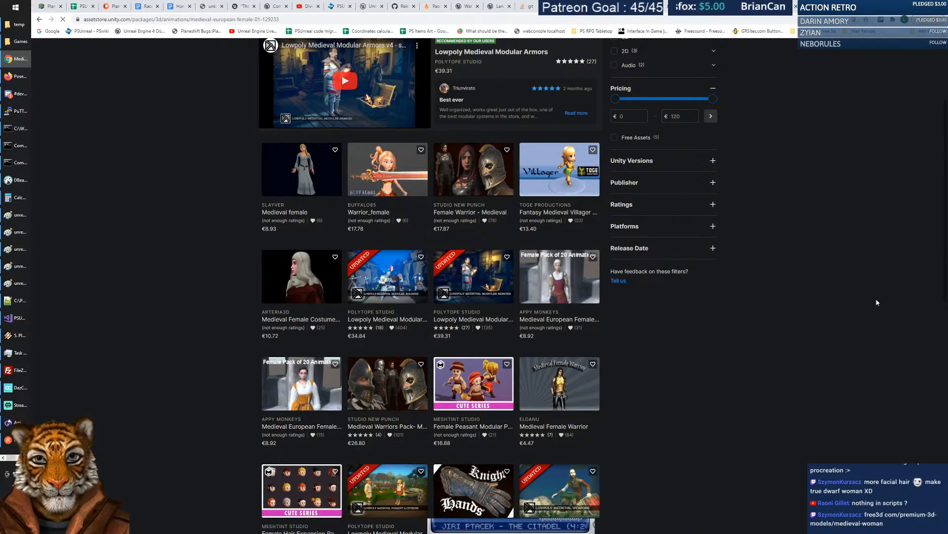
Watch the pack's preview video full screen, then view its second and third Idle preview images.
left_click(420, 243)
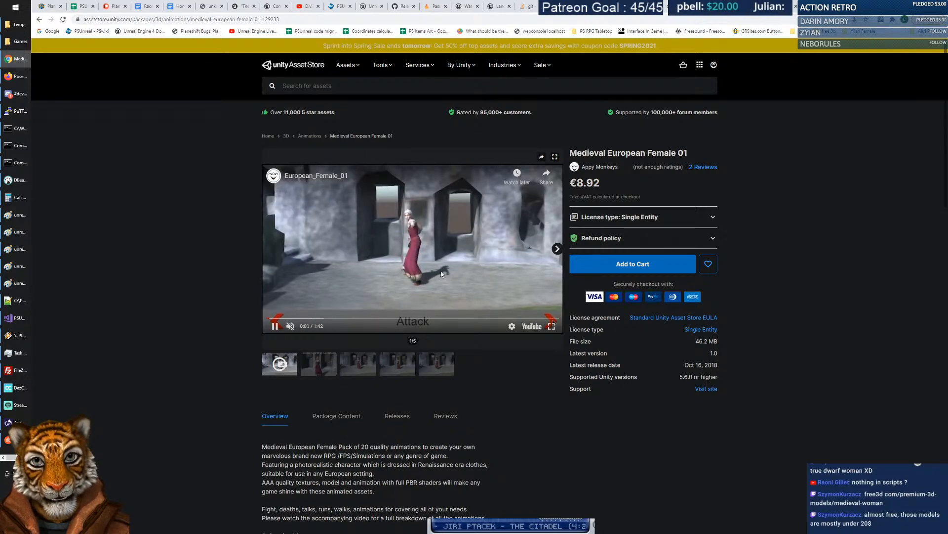
left_click(551, 327)
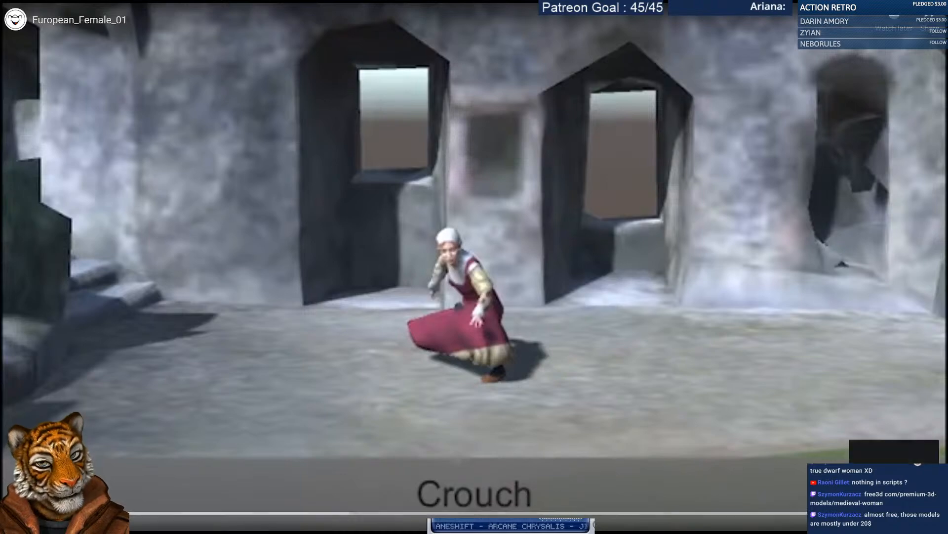
key("Escape")
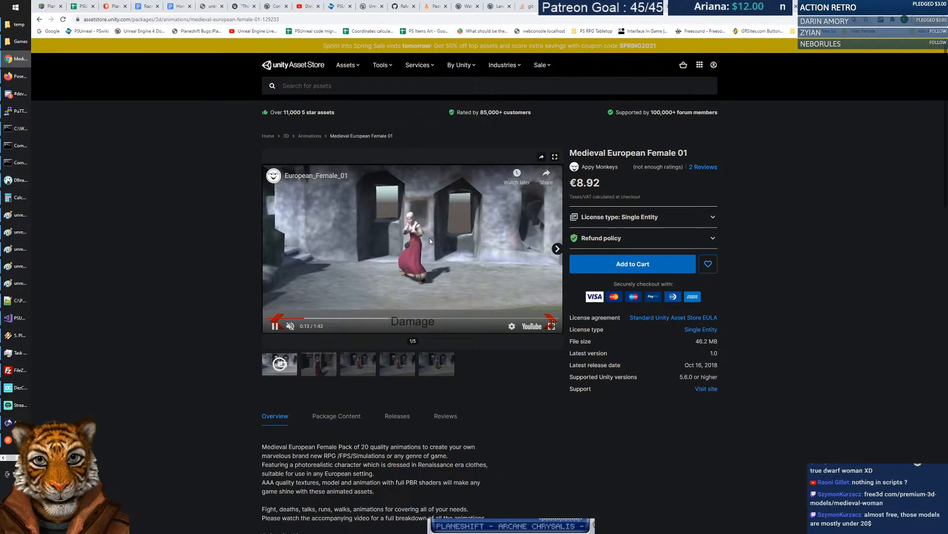
left_click(319, 363)
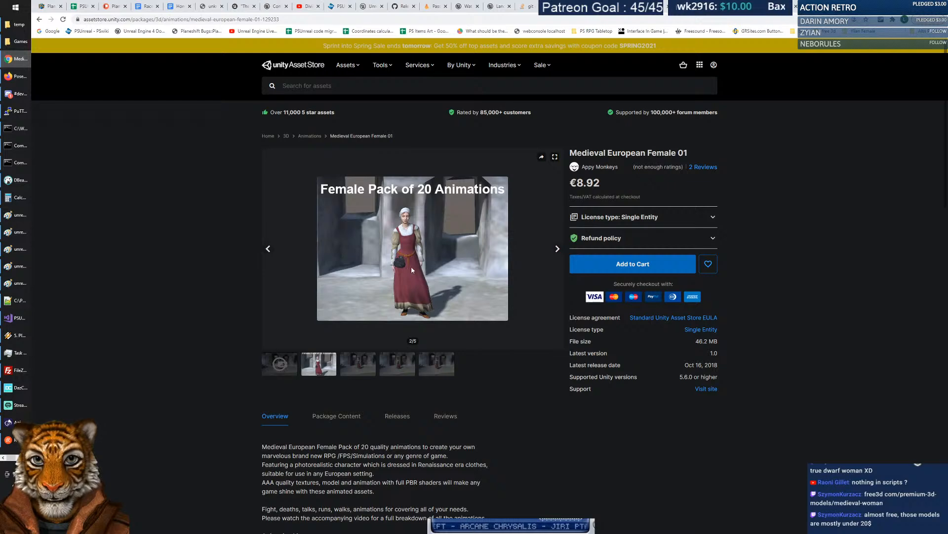
left_click(366, 365)
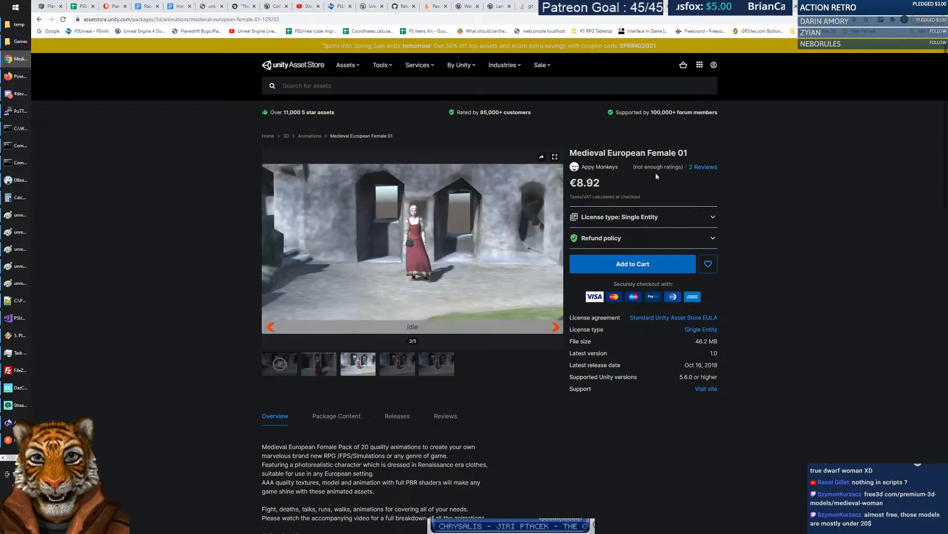
Read the package description, highlighting the photorealistic character and Renaissance wording.
scroll(201, 282, "down", 3)
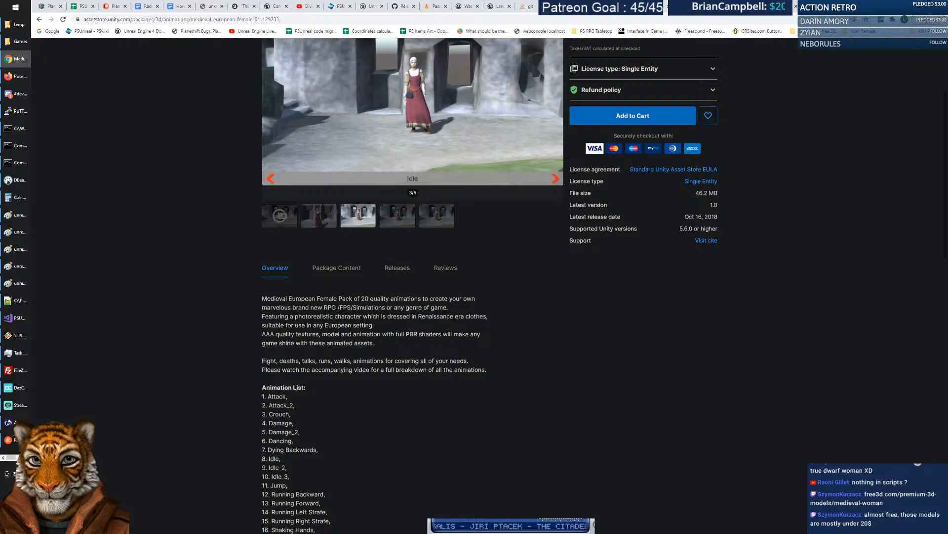
left_click_drag(262, 299, 484, 328)
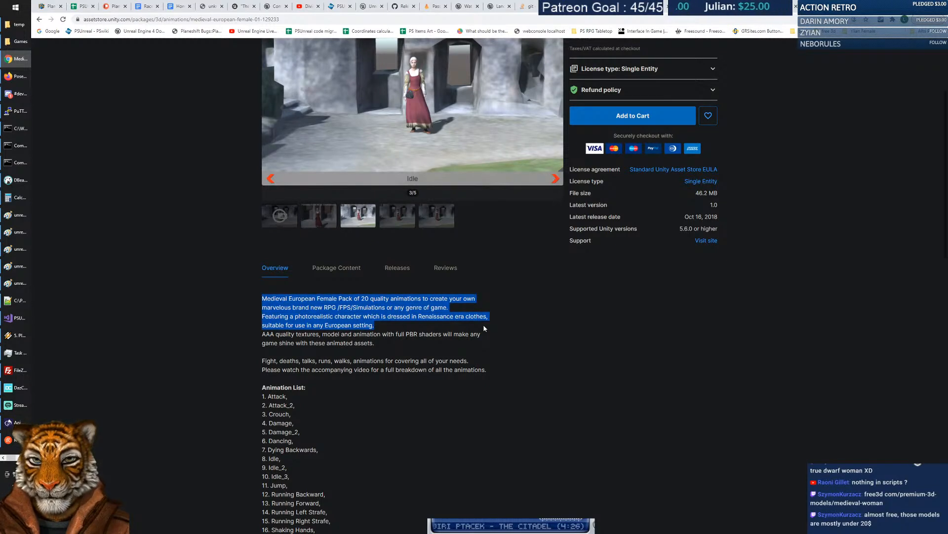
left_click(465, 327)
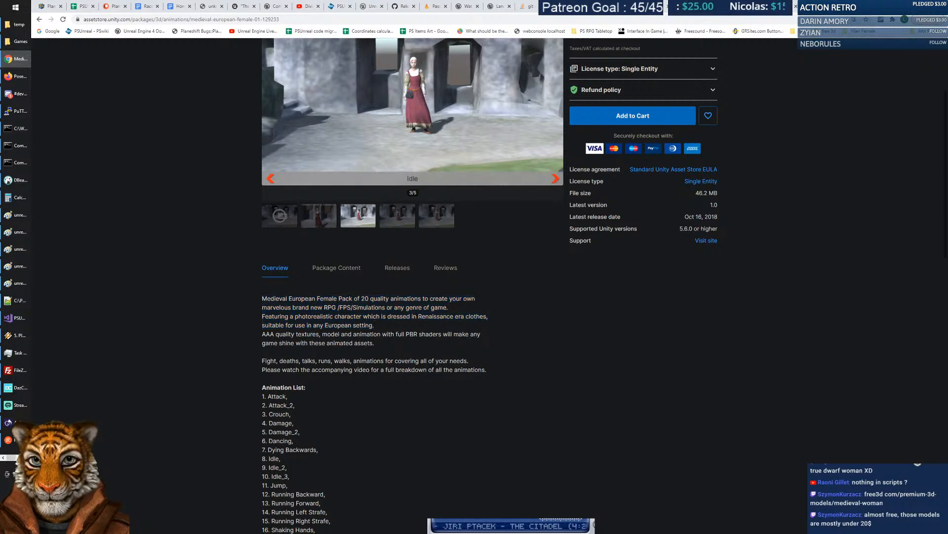
left_click_drag(263, 319, 380, 327)
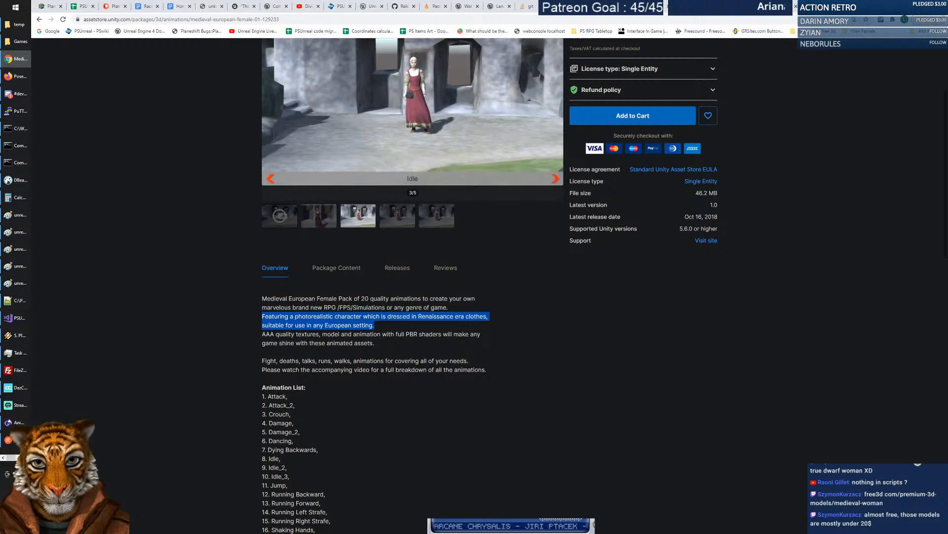
double_click(423, 317)
left_click(424, 316)
Show the Walk Front animation preview, then scroll down to the 'You might also like' packages.
scroll(546, 347, "up", 3)
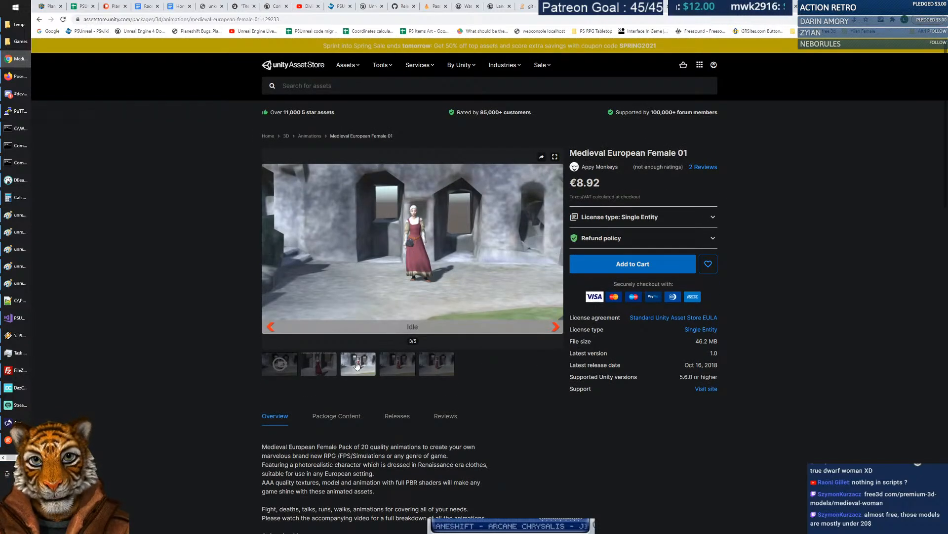
left_click(437, 365)
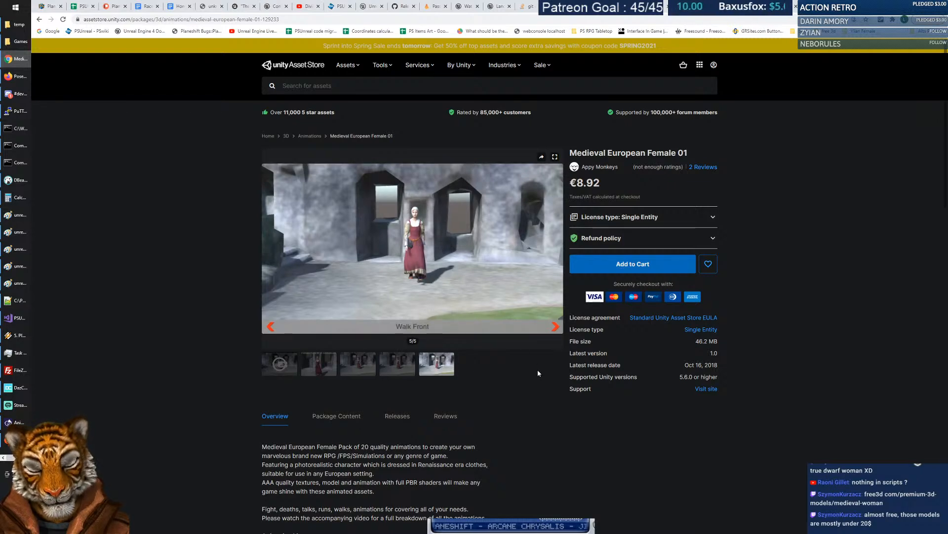
scroll(533, 372, "down", 7)
scroll(533, 376, "down", 5)
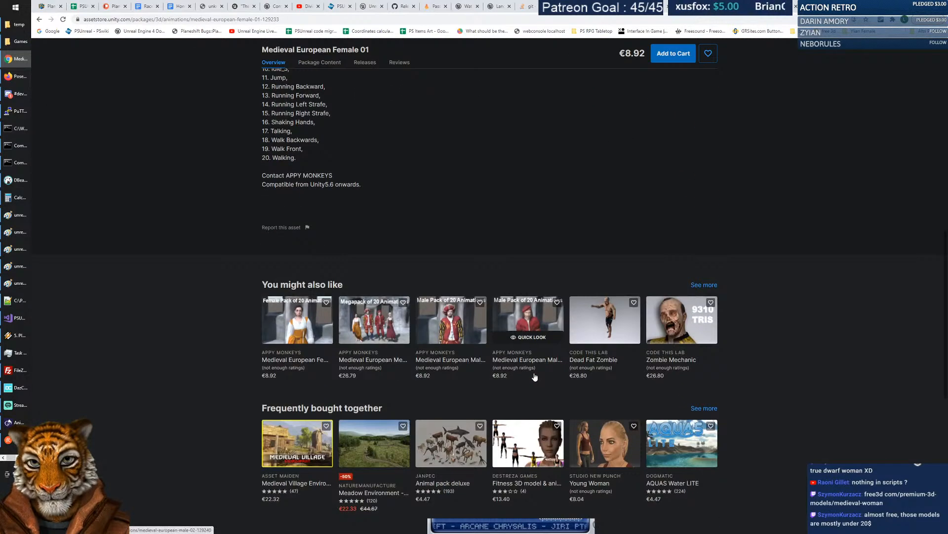
scroll(534, 377, "down", 1)
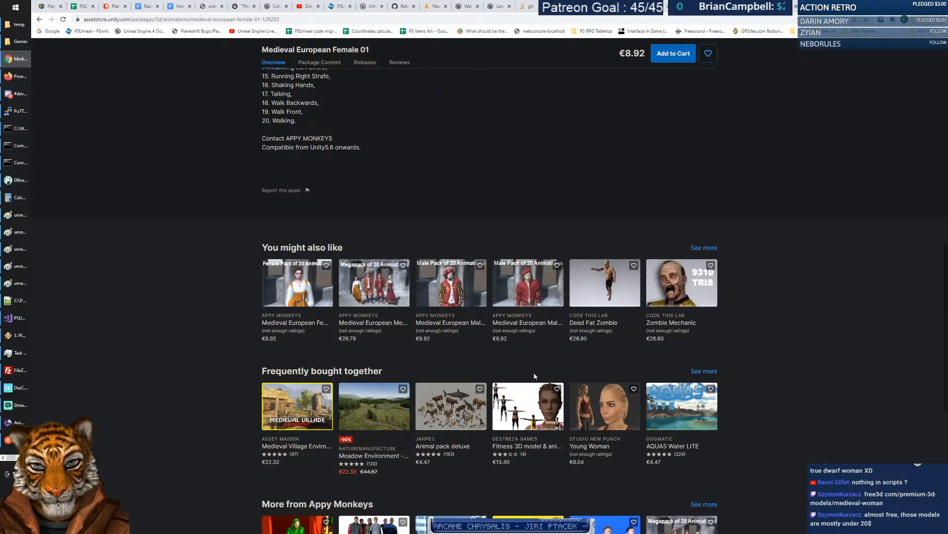
Skim the Medieval European Female 02 page's preview video, then return to the Female 01 page.
left_click(301, 291)
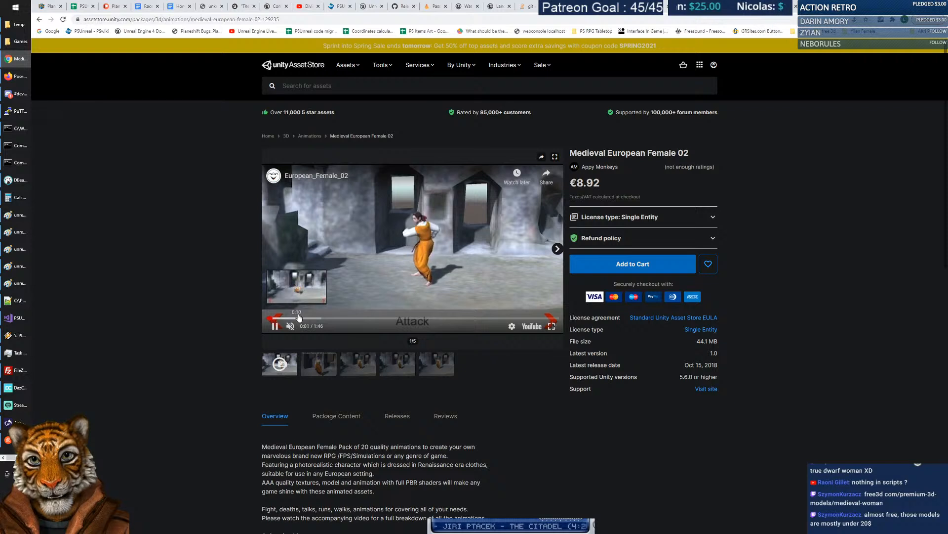
left_click(371, 319)
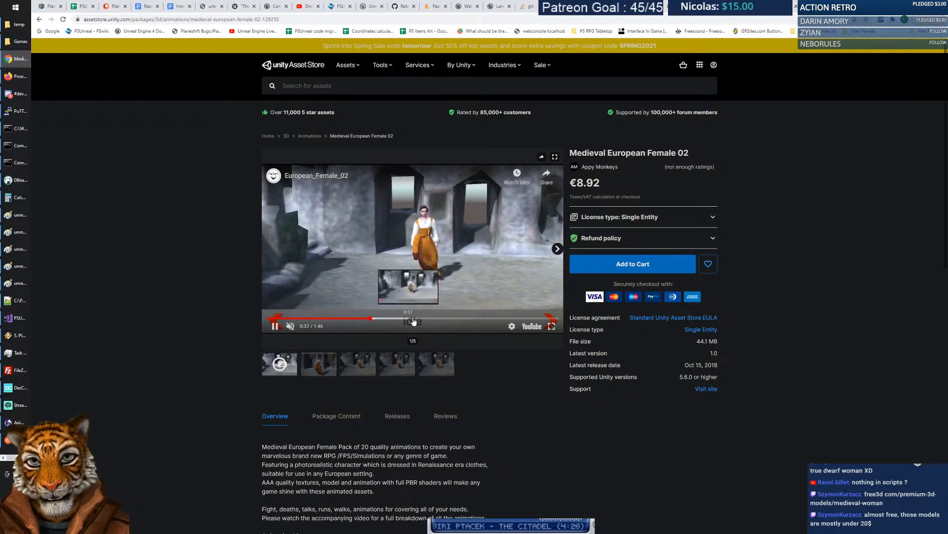
left_click(416, 319)
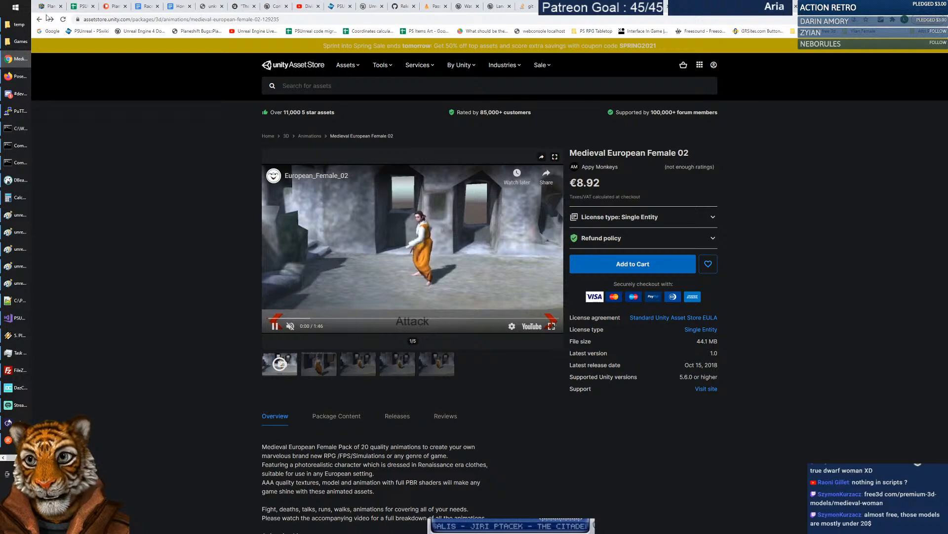
left_click(39, 19)
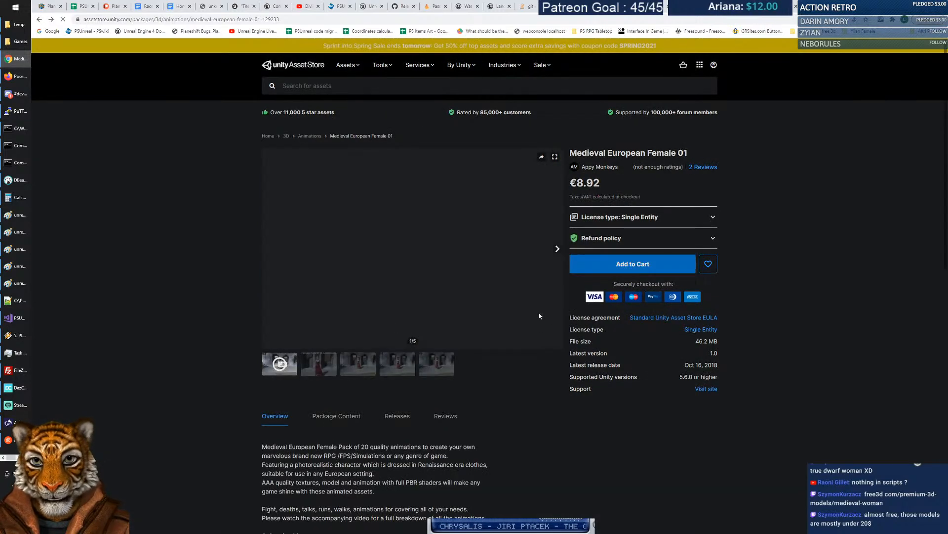
Search the Asset Store for 'female character', listing 1037 results.
scroll(535, 310, "down", 3)
scroll(524, 352, "down", 8)
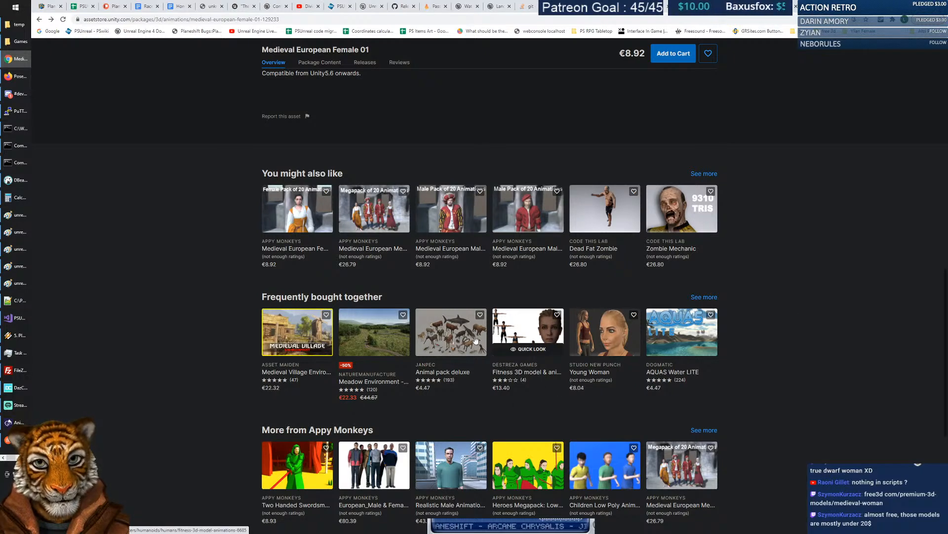
scroll(796, 390, "down", 4)
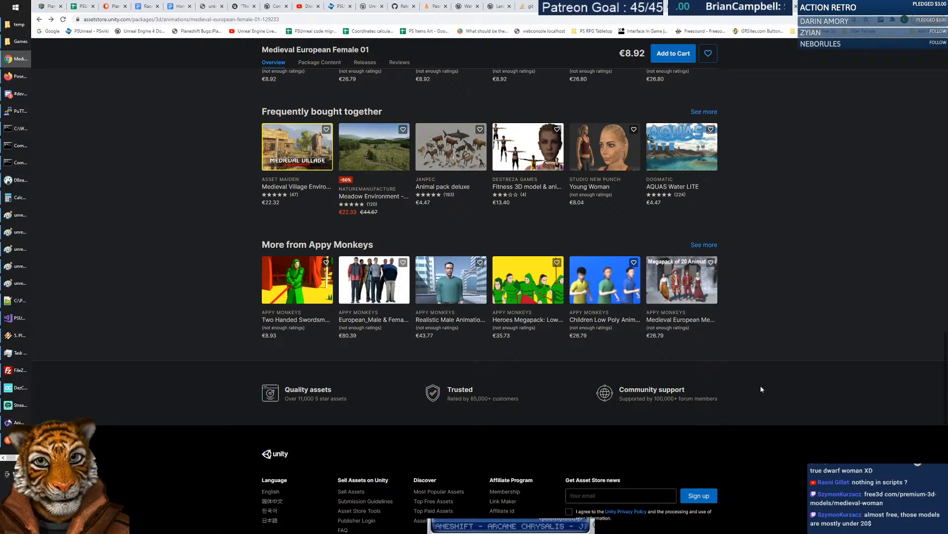
scroll(741, 364, "up", 20)
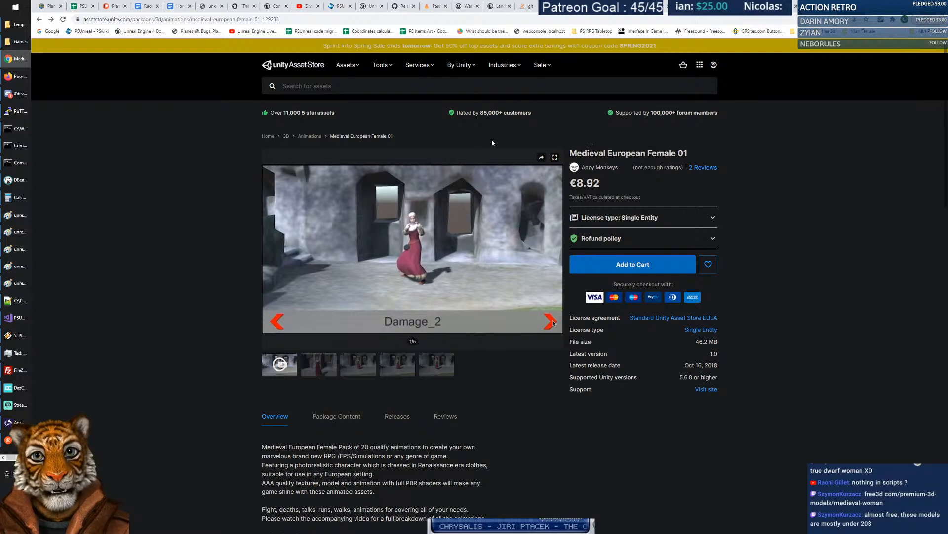
left_click(316, 86)
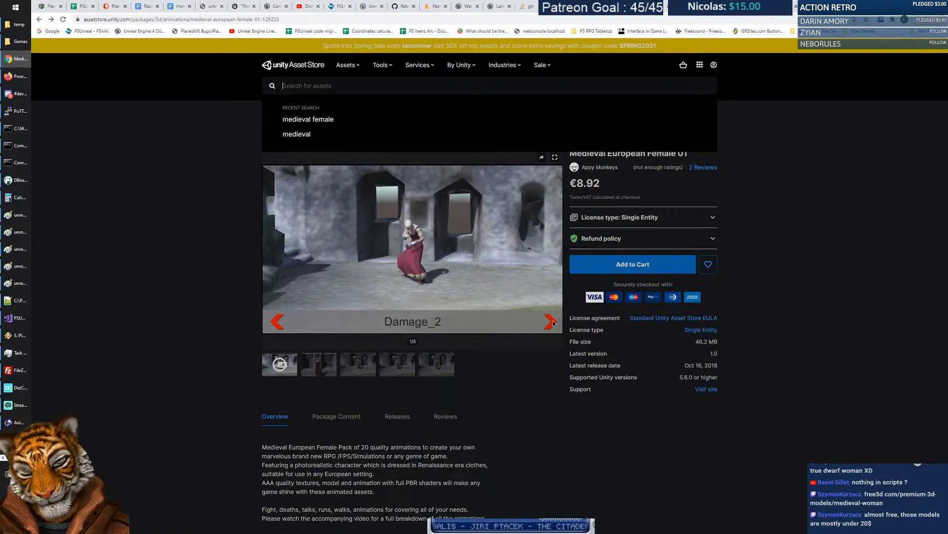
type("female characytetr")
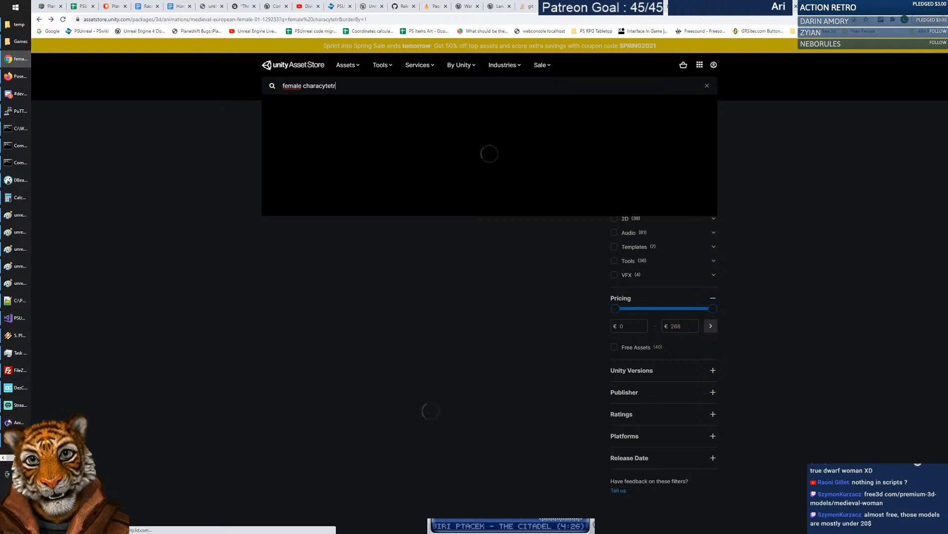
key("BackSpace")
key("BackSpace")
type("ter")
key("Return")
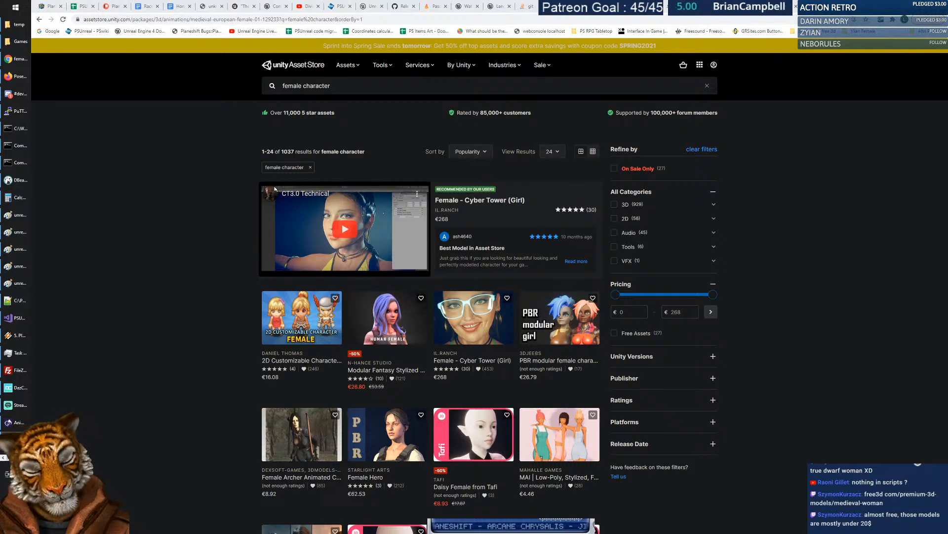
In the Daz3D tab, paste and go to the free3d com/premium-3d-models/medieval-woman address.
left_click(818, 7)
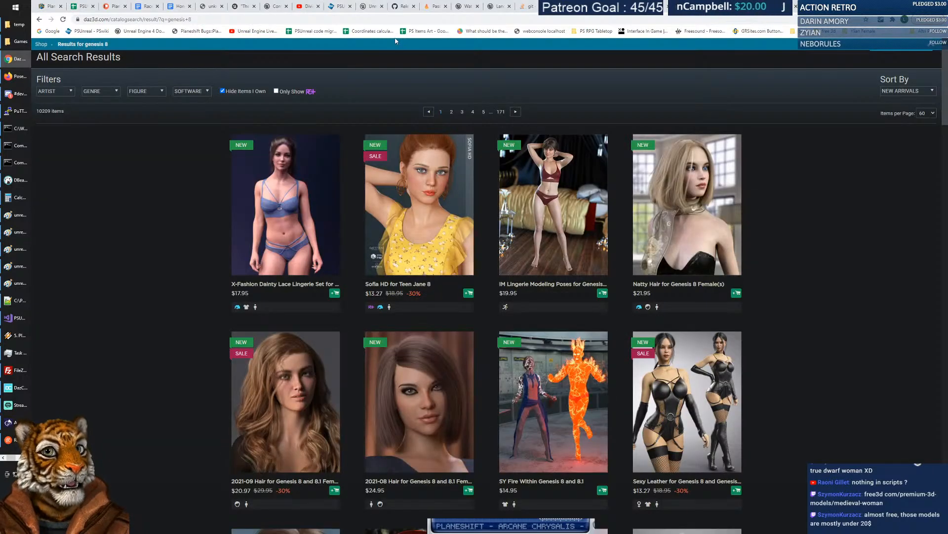
left_click(325, 20)
type("free3d com/premium-3d-models/medieval-woman")
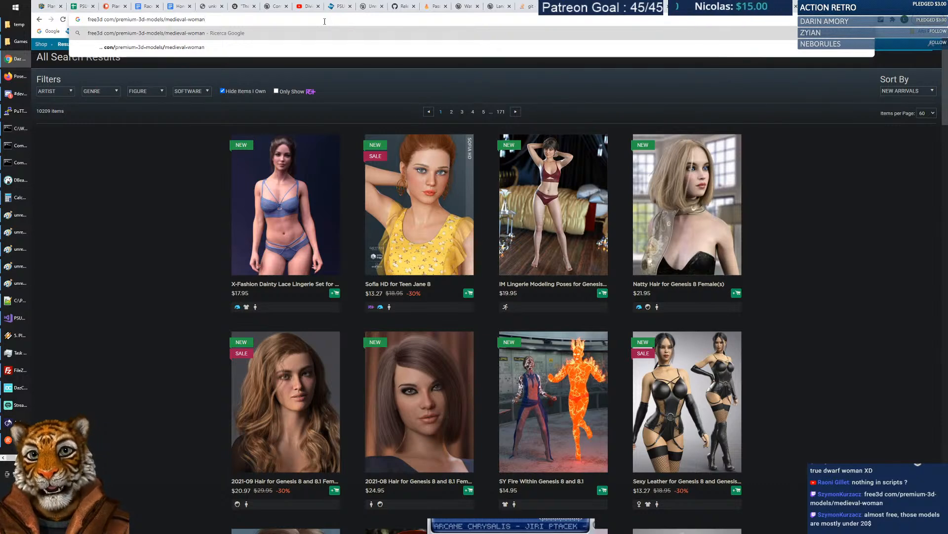
key("Return")
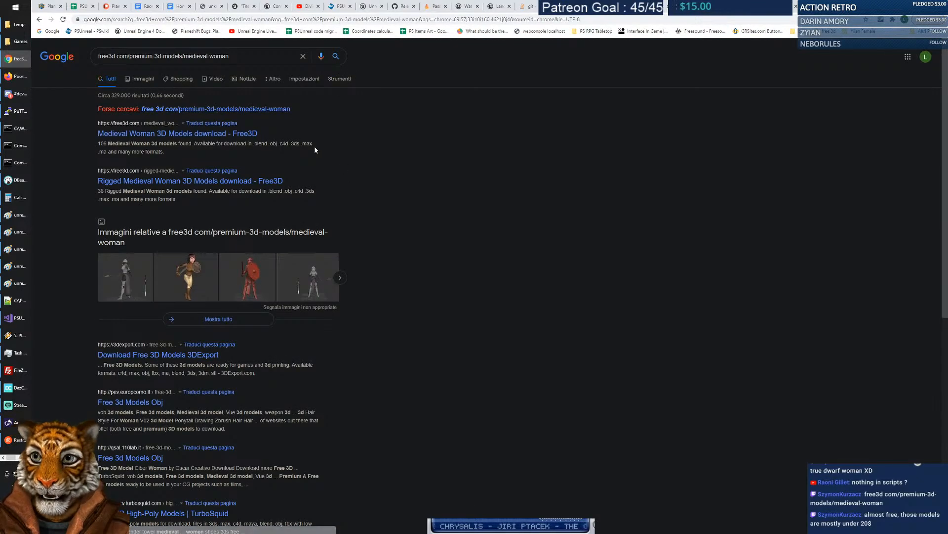
Fix the address to free3d.com to open Free3D's 106 premium Medieval Woman models.
left_click(117, 56)
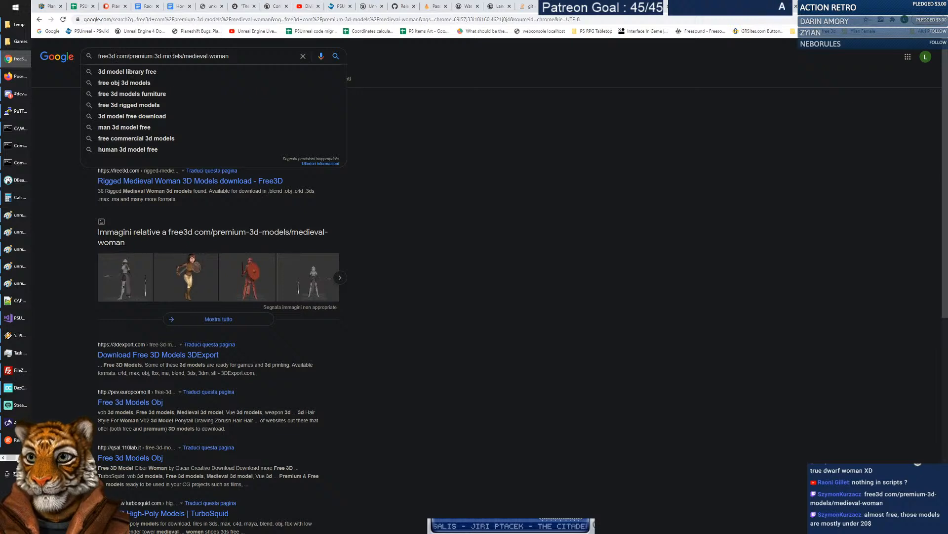
left_click(182, 22)
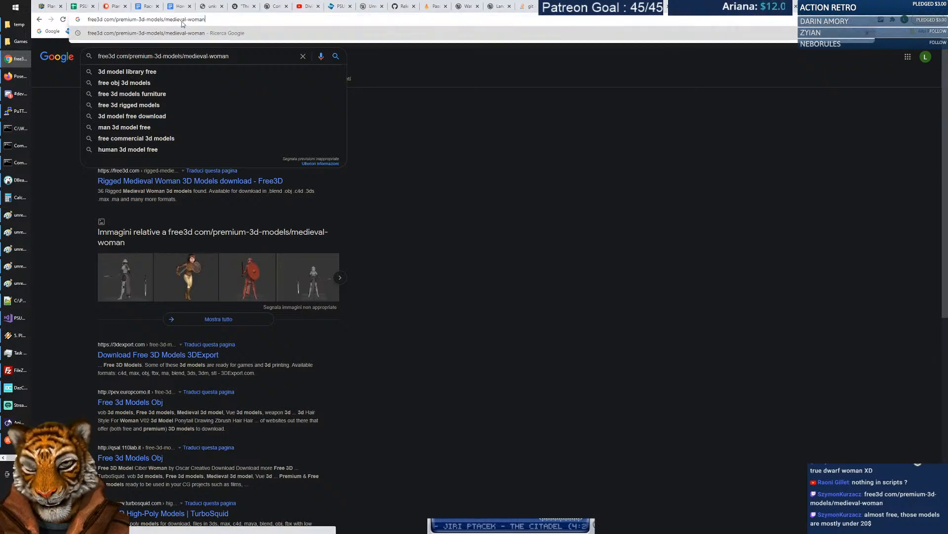
key("BackSpace")
type(".")
key("Return")
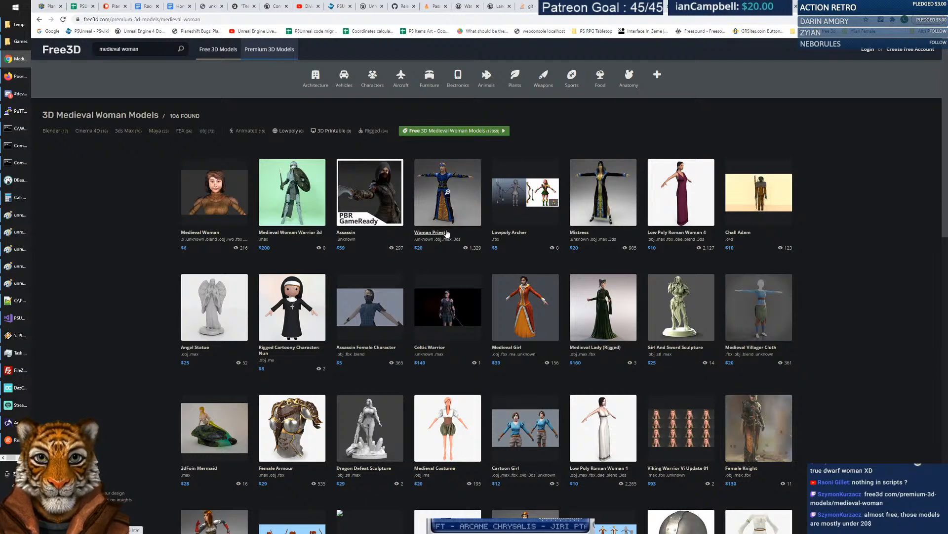
Inspect the Woman Priest model's back, rigged and wireframe previews, then close its details.
left_click(461, 208)
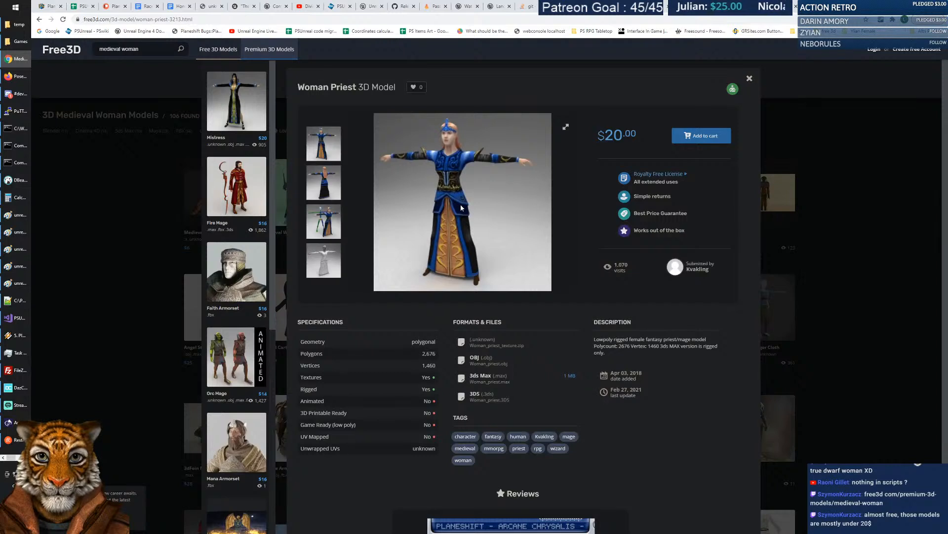
left_click(320, 186)
left_click(326, 221)
left_click(327, 254)
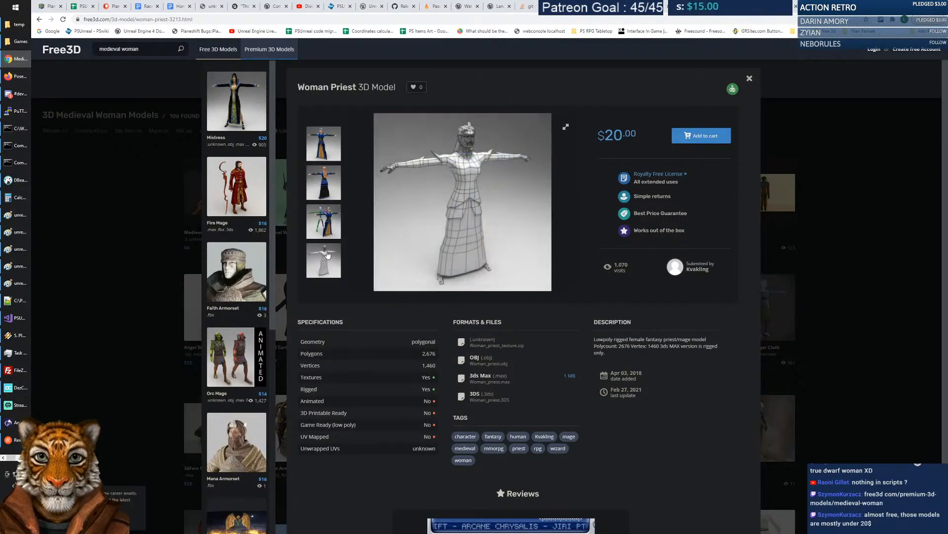
left_click(322, 219)
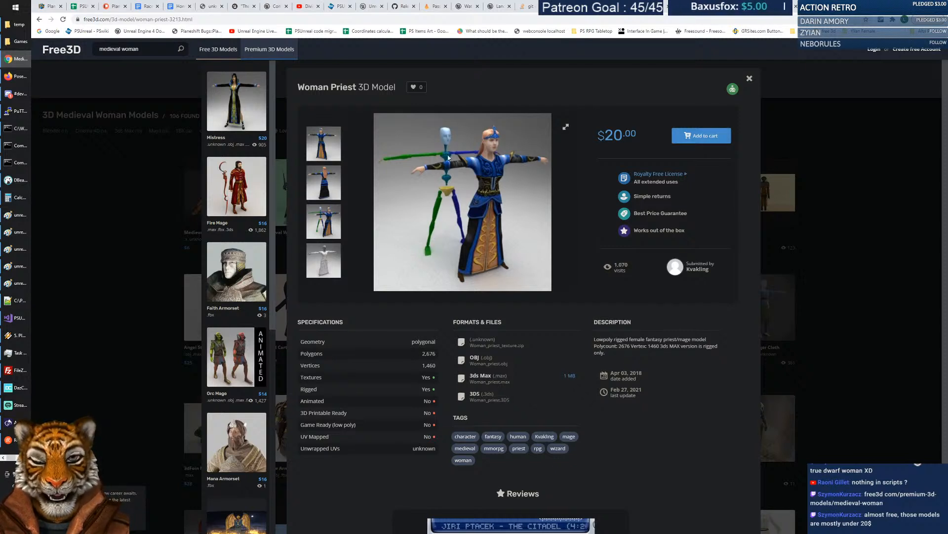
left_click(908, 275)
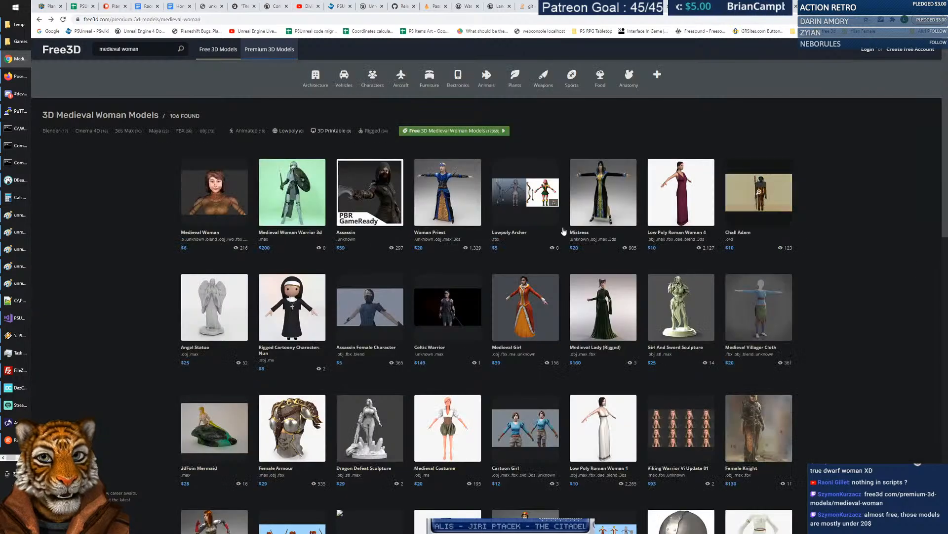
Scroll further and review the Female Knight model's preview and multi-view images, then close it.
scroll(359, 225, "down", 2)
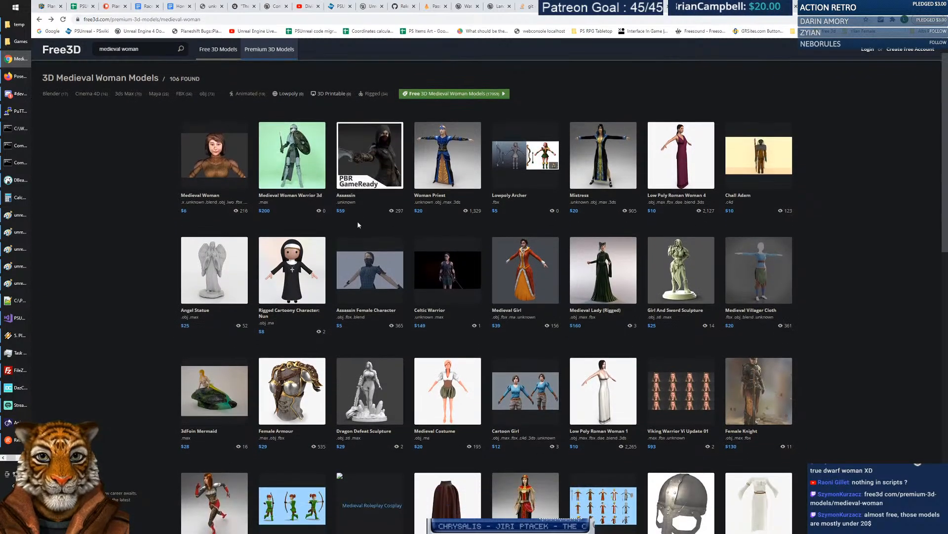
scroll(359, 225, "down", 2)
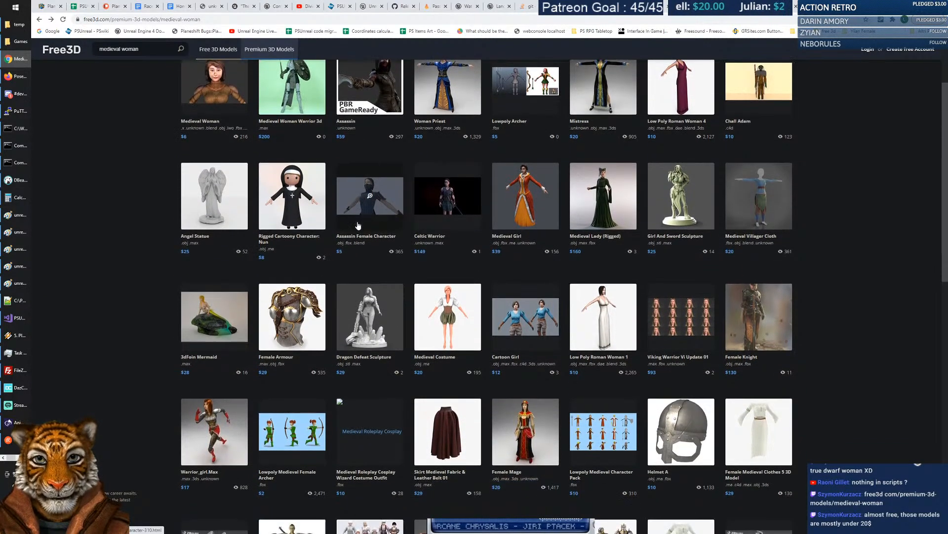
scroll(359, 225, "down", 3)
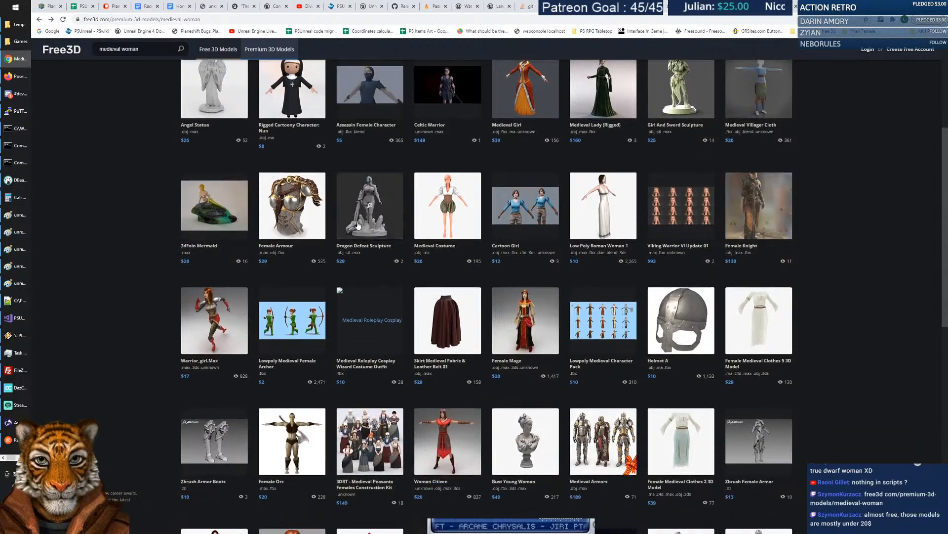
scroll(358, 225, "down", 1)
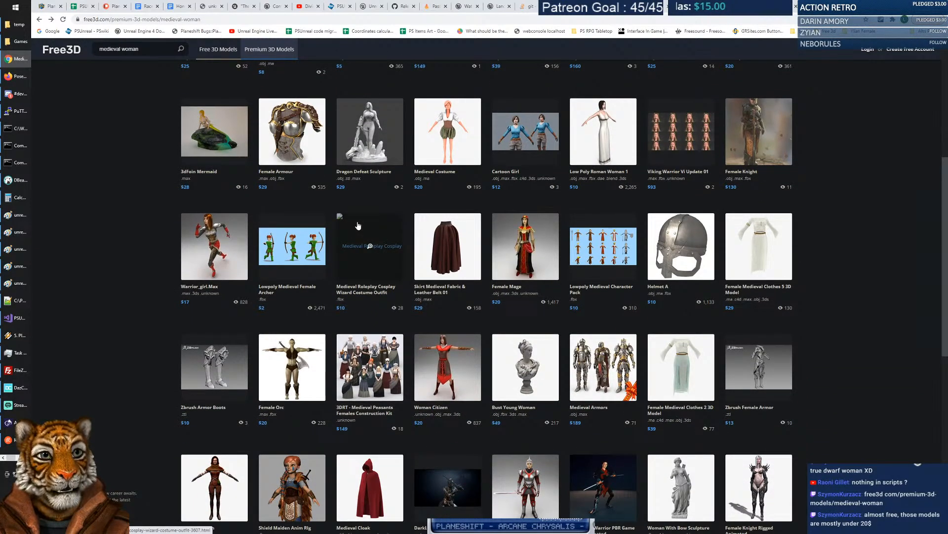
left_click(759, 147)
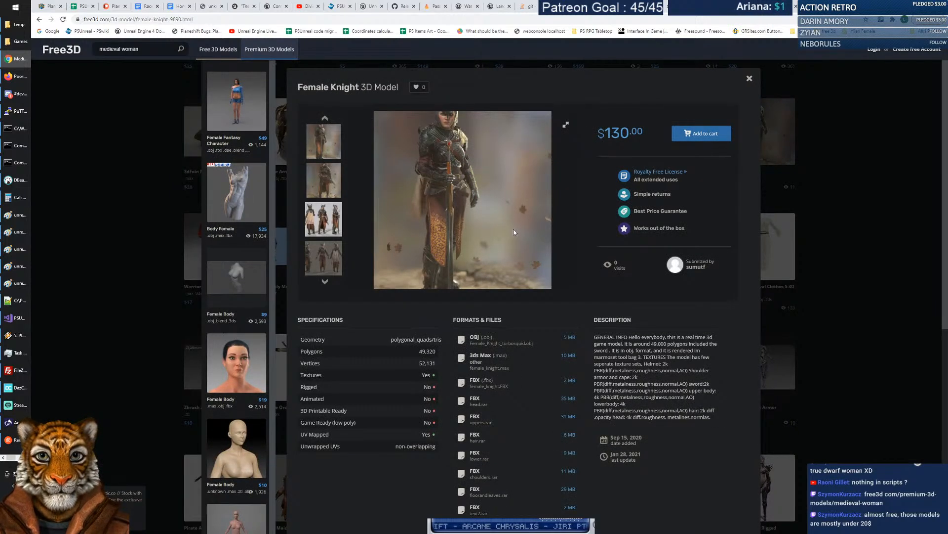
left_click(324, 187)
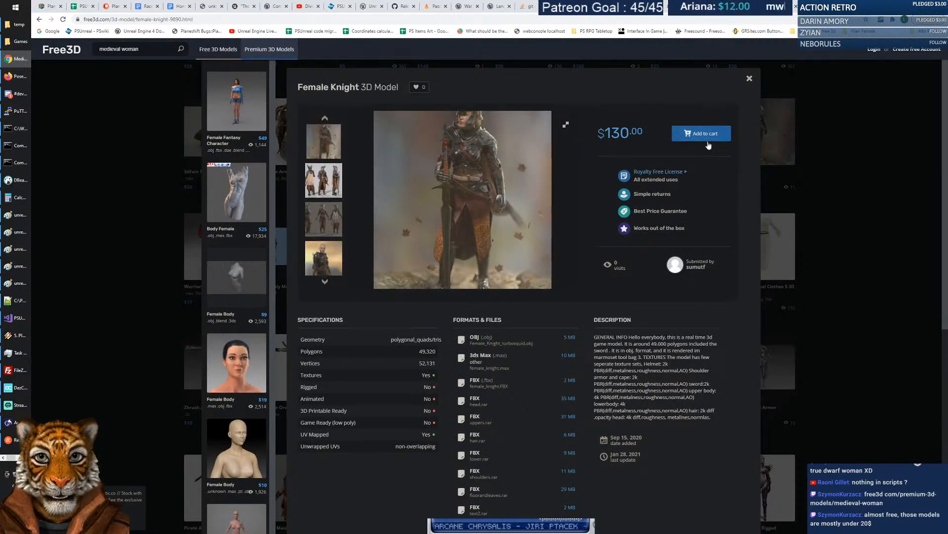
left_click(324, 217)
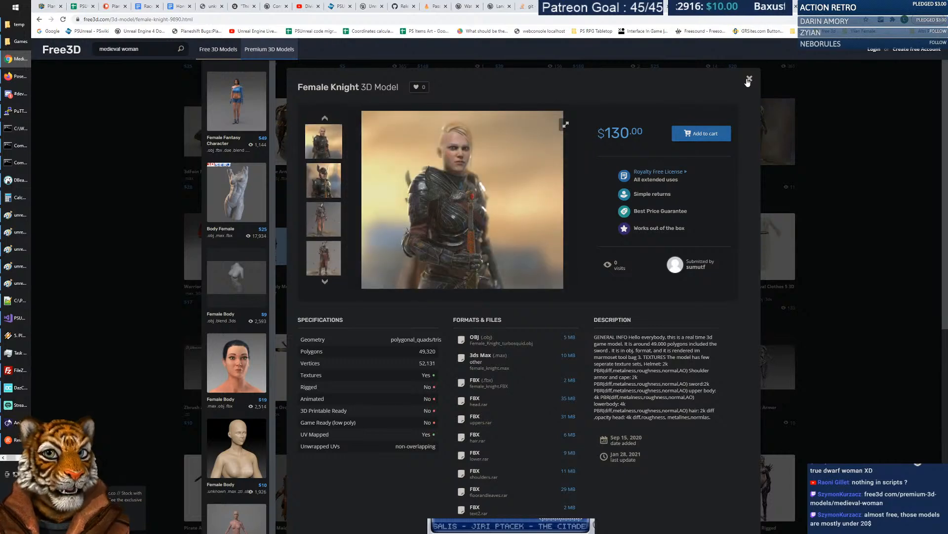
left_click(749, 81)
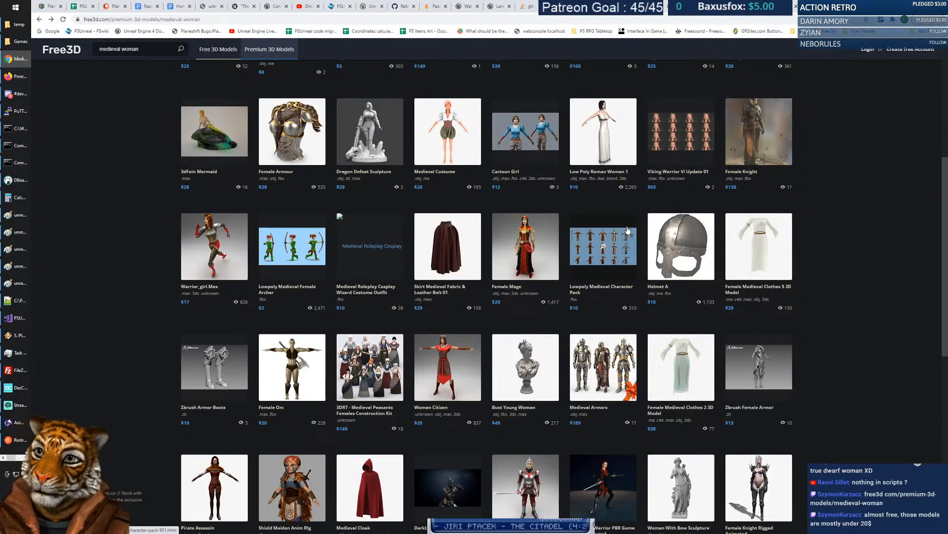
Glance at the 3DRT Medieval Peasants pack, then scroll to the last row ending with Medieval Peasant Female at $99.
left_click(376, 363)
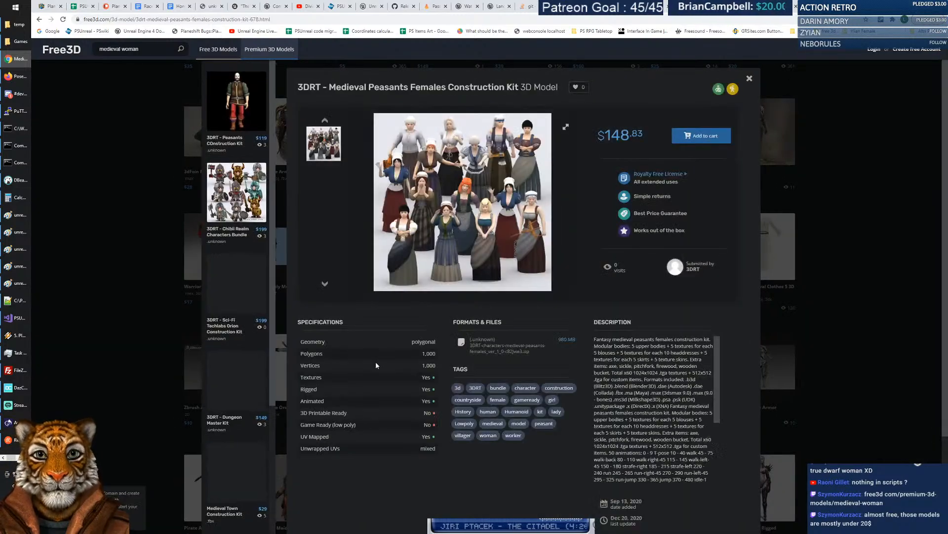
left_click(750, 78)
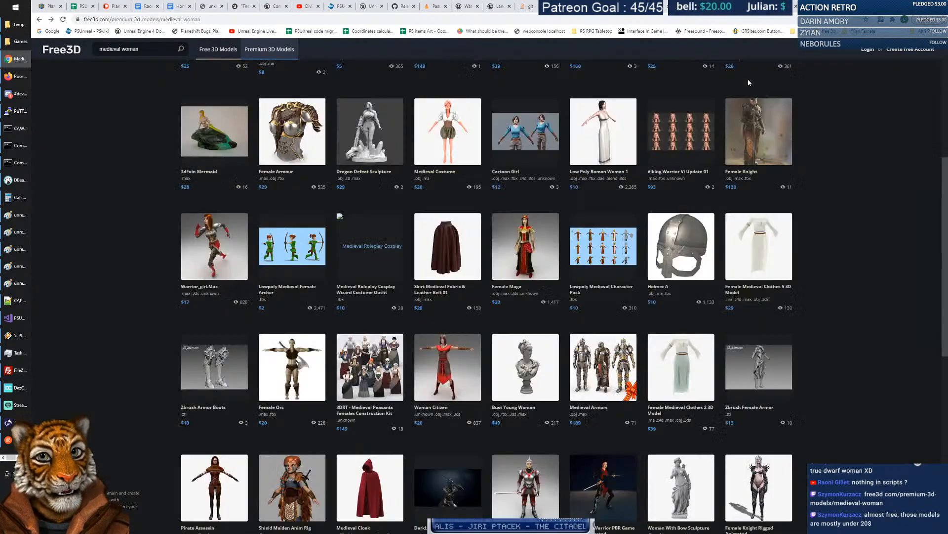
scroll(476, 210, "down", 3)
scroll(475, 210, "down", 5)
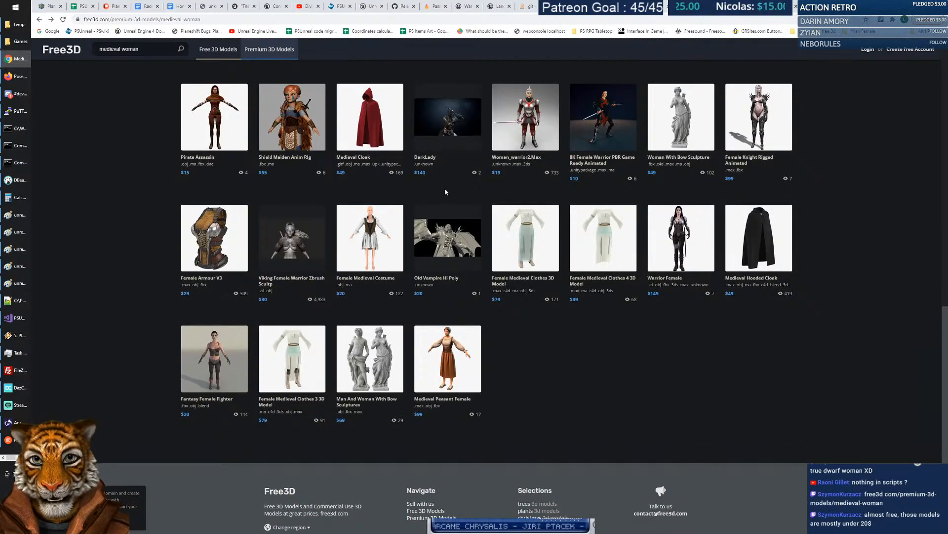
left_click(459, 349)
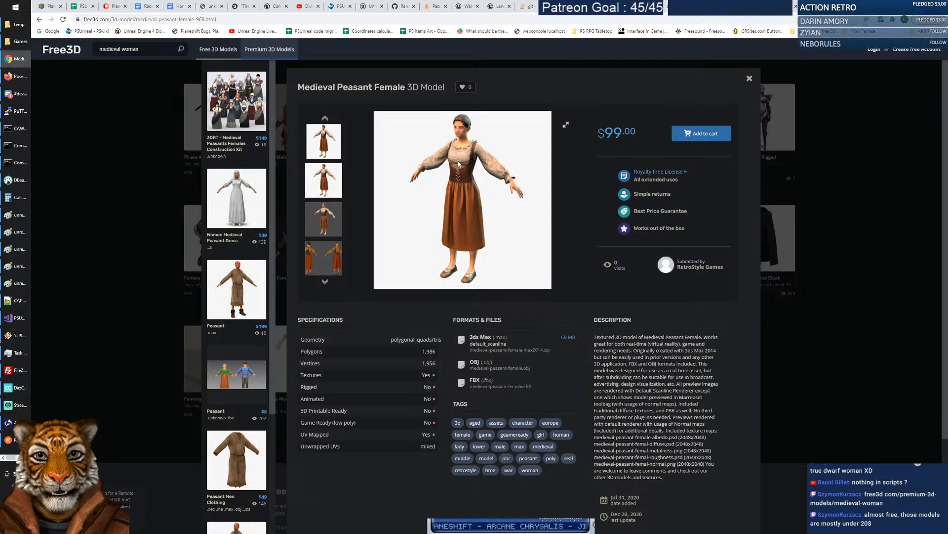
left_click(328, 184)
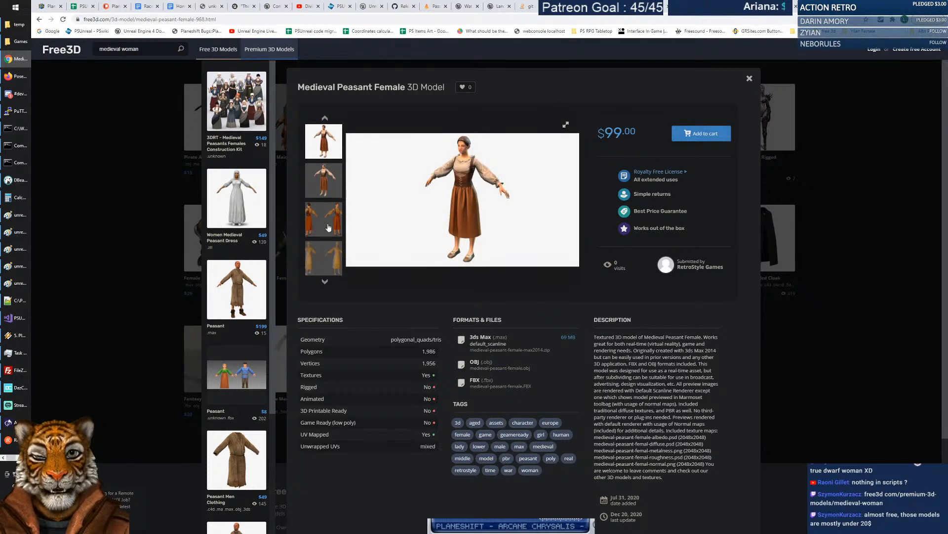
left_click(328, 225)
left_click(327, 217)
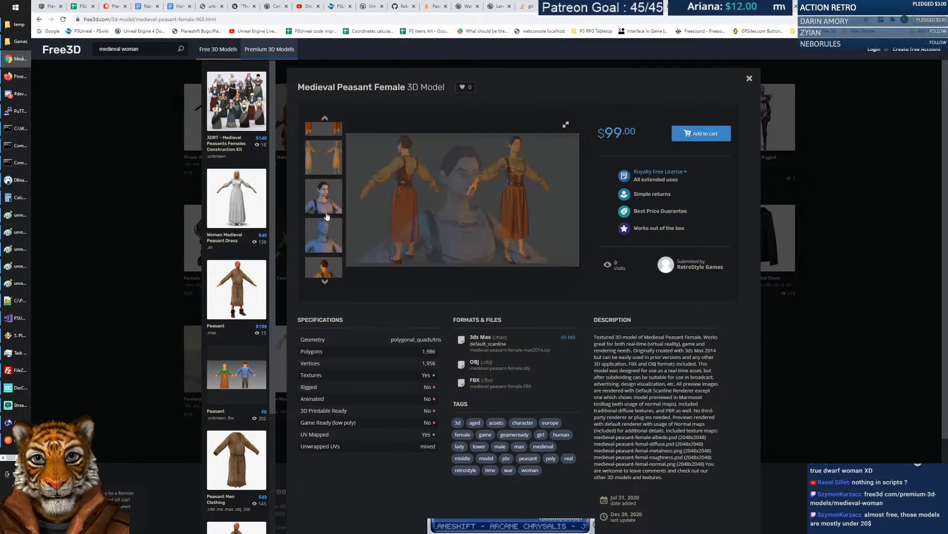
left_click(327, 216)
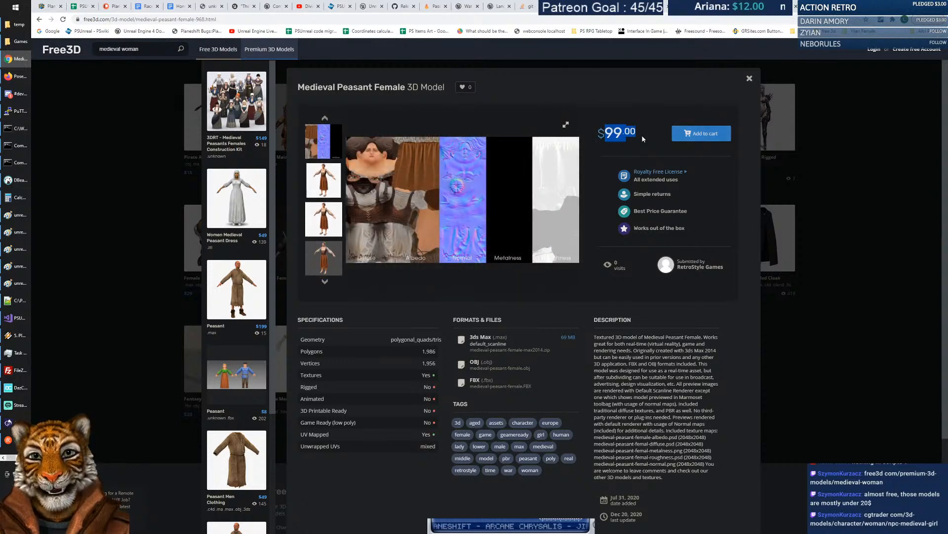
left_click(329, 182)
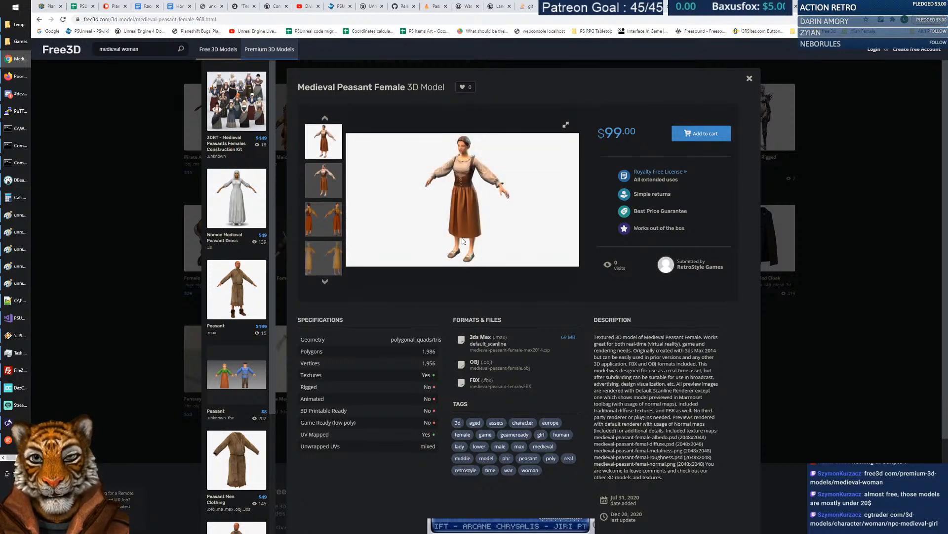
left_click(328, 218)
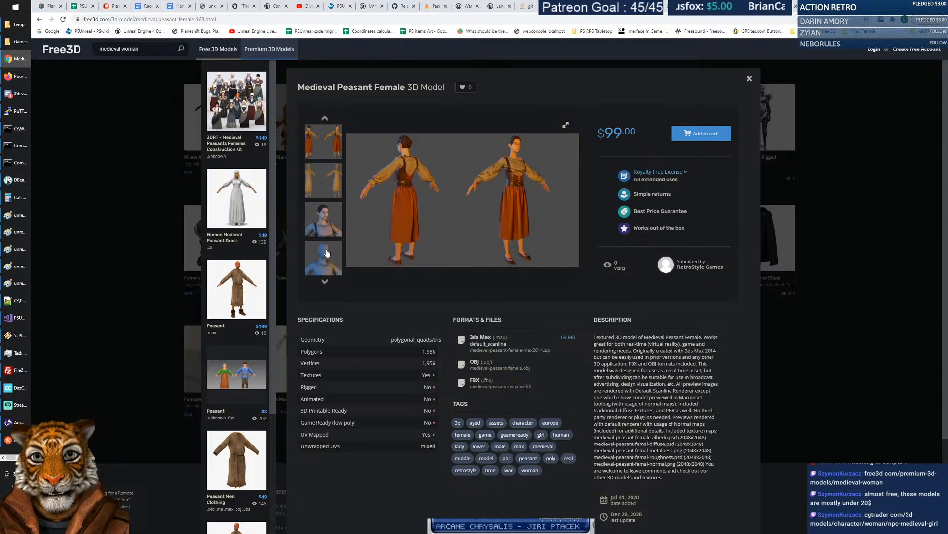
left_click(326, 227)
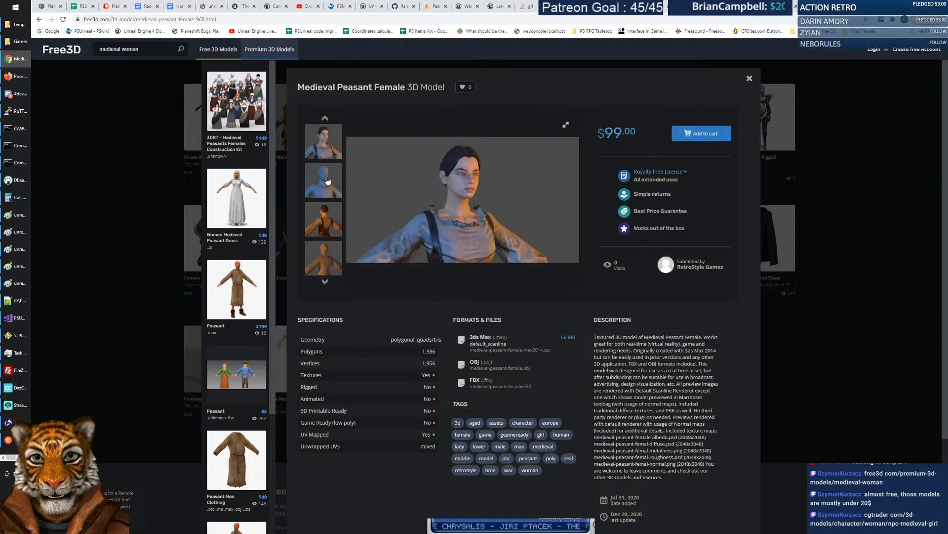
left_click(328, 181)
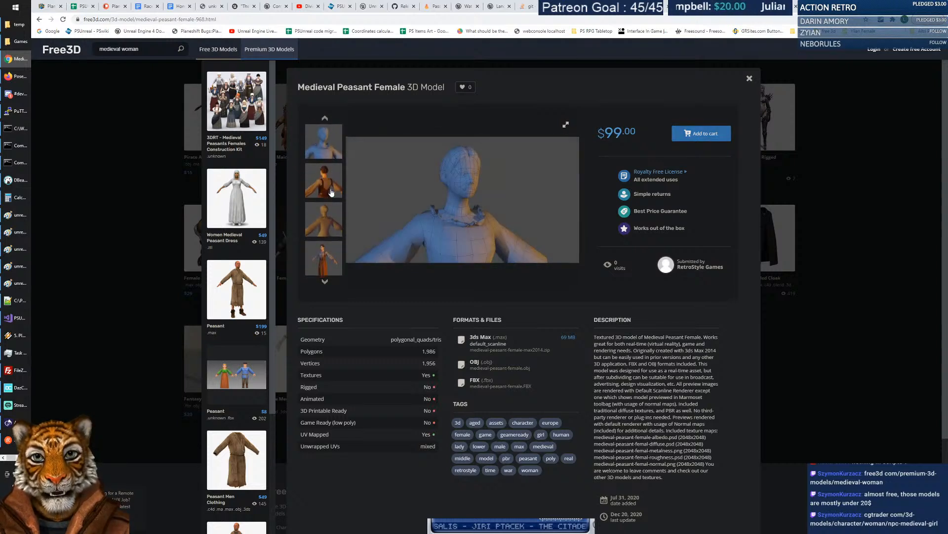
left_click(326, 253)
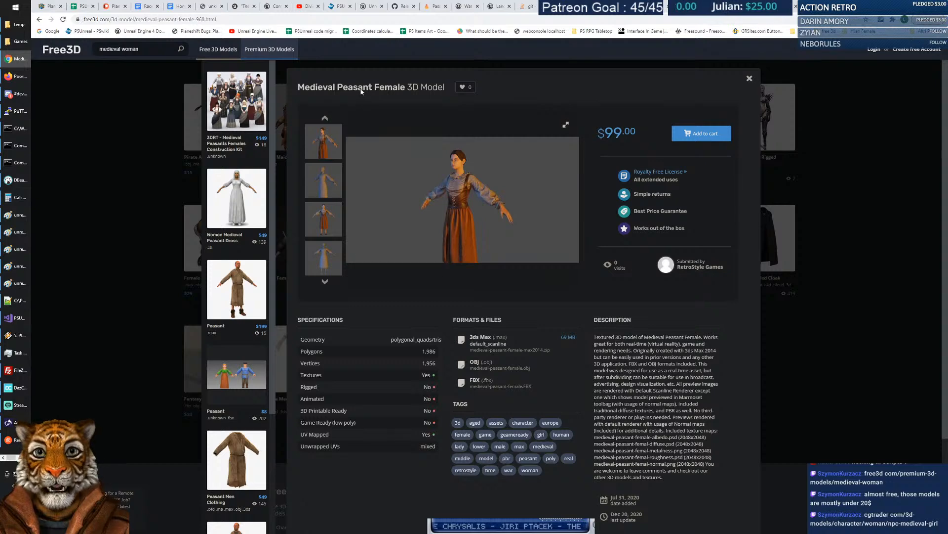
left_click(750, 78)
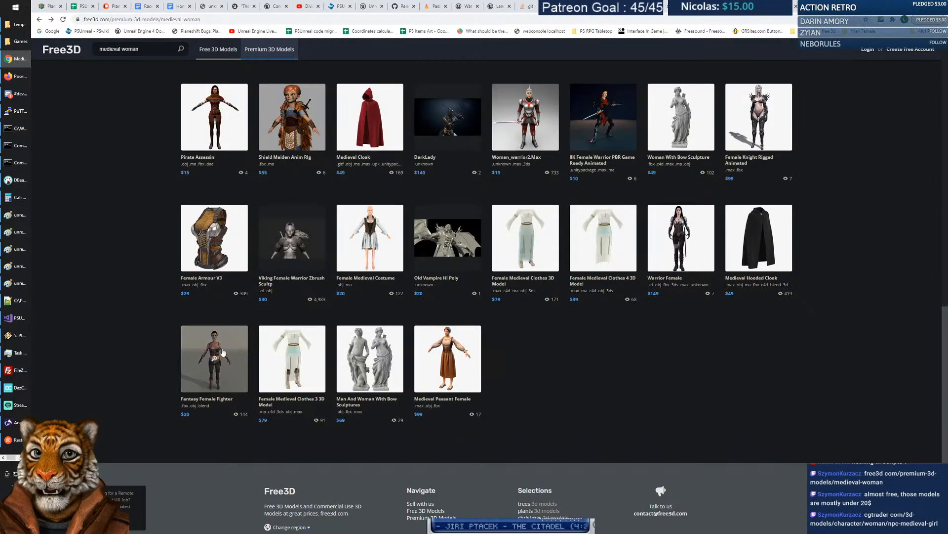
left_click(446, 350)
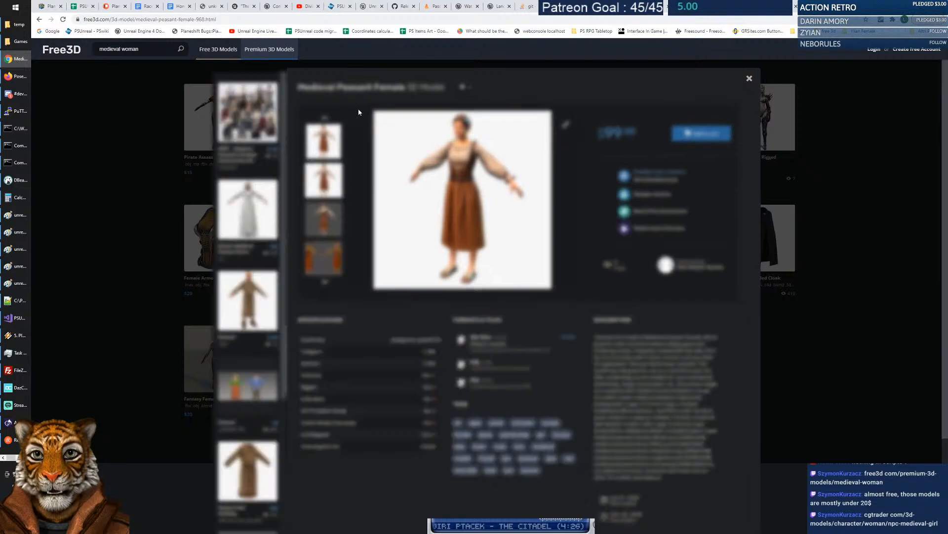
left_click(197, 20)
left_click(144, 21)
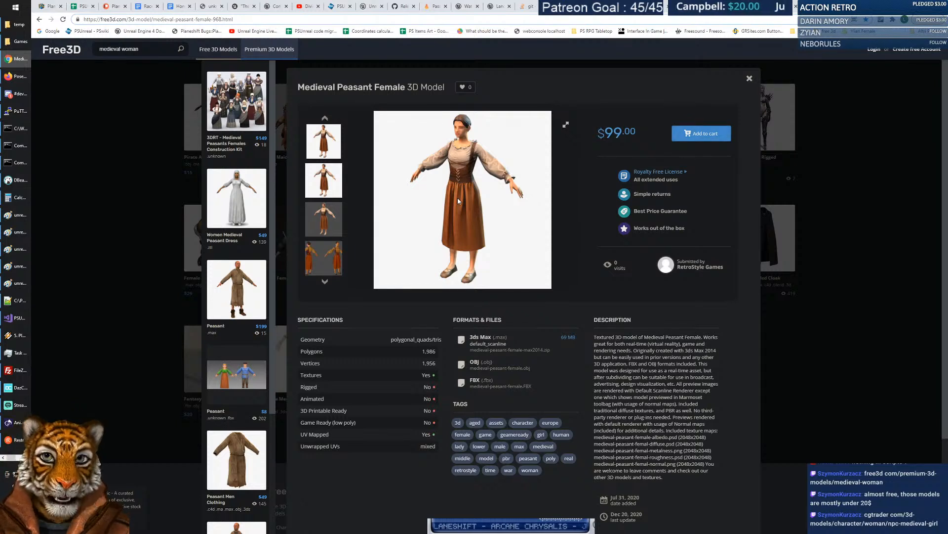
left_click(452, 147)
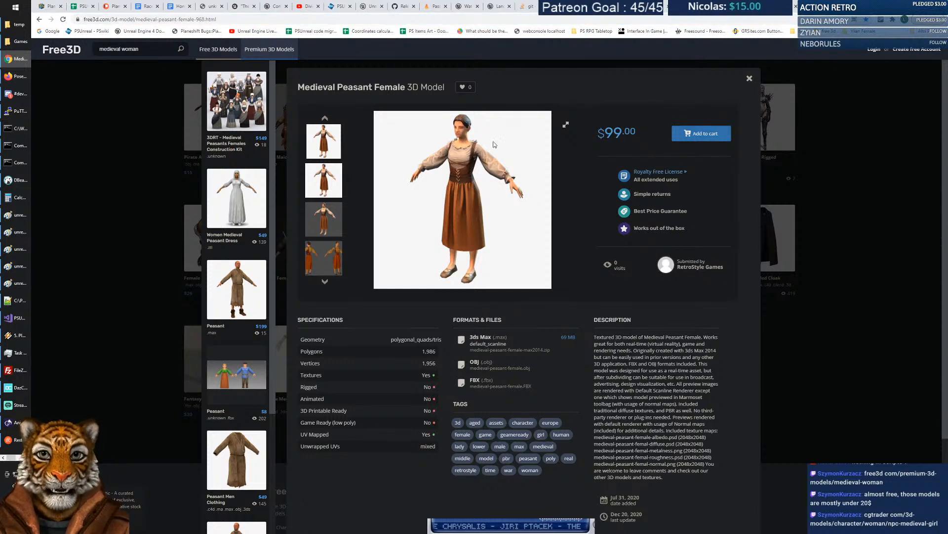
left_click(326, 183)
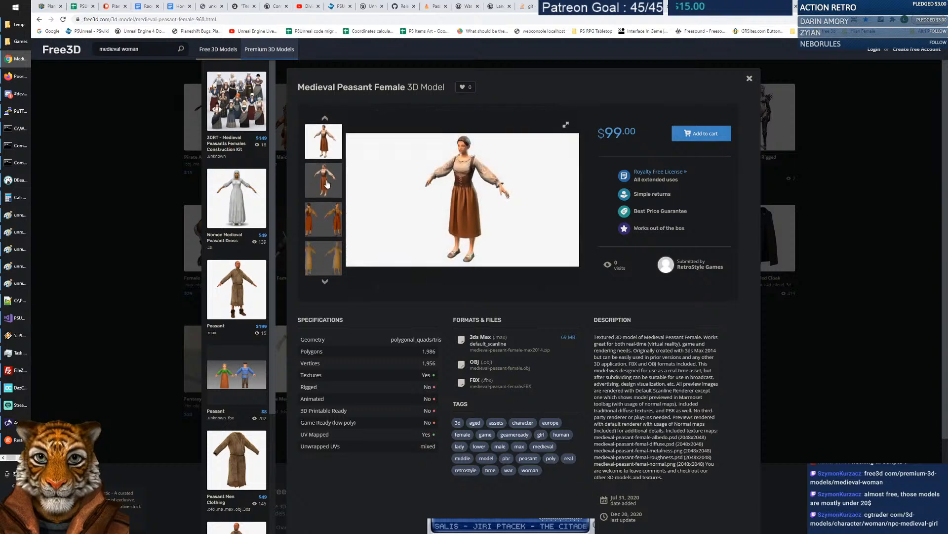
left_click(326, 184)
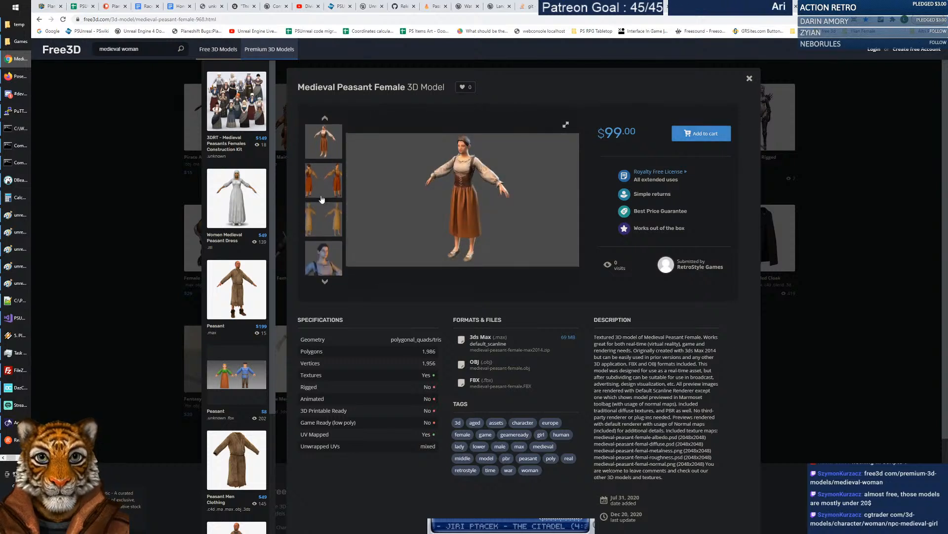
left_click(324, 196)
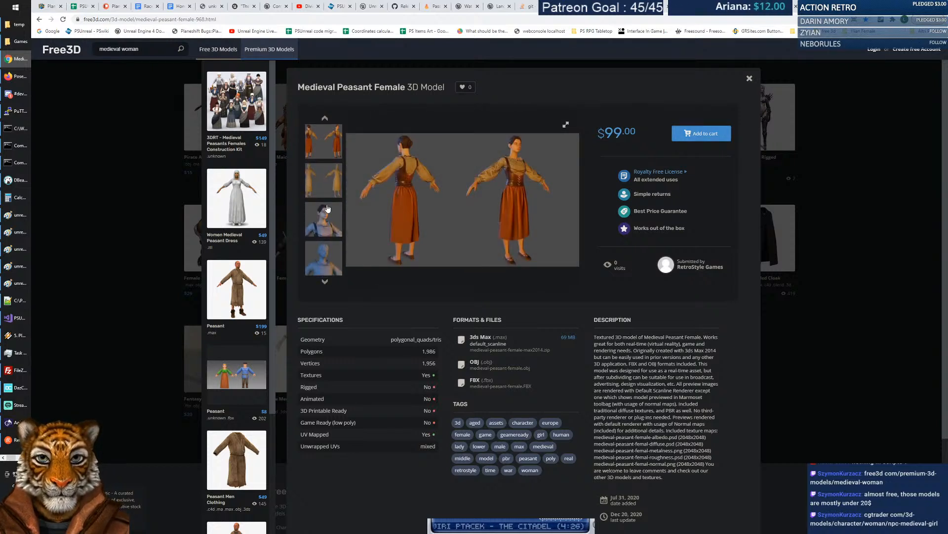
left_click(327, 208)
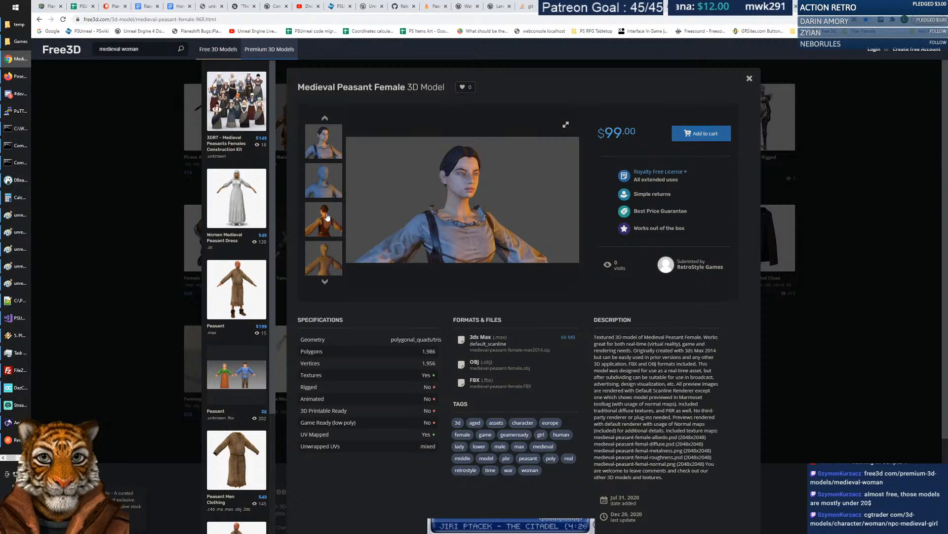
left_click(327, 217)
left_click(327, 216)
left_click(327, 216)
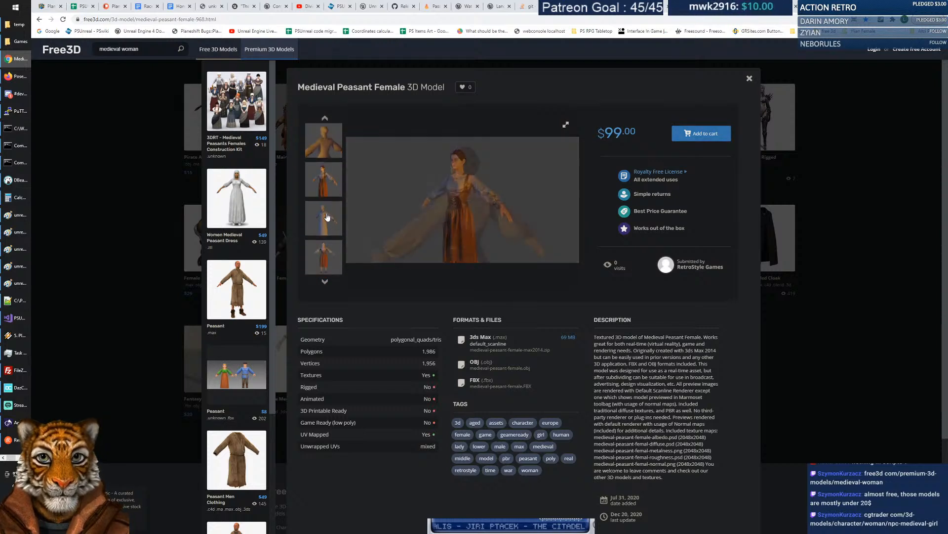
left_click(327, 216)
left_click(327, 216)
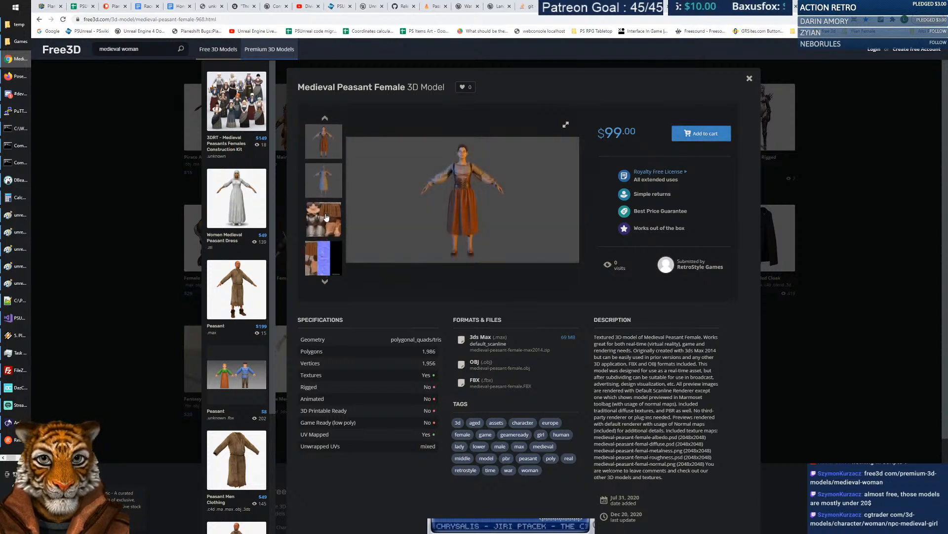
left_click(325, 226)
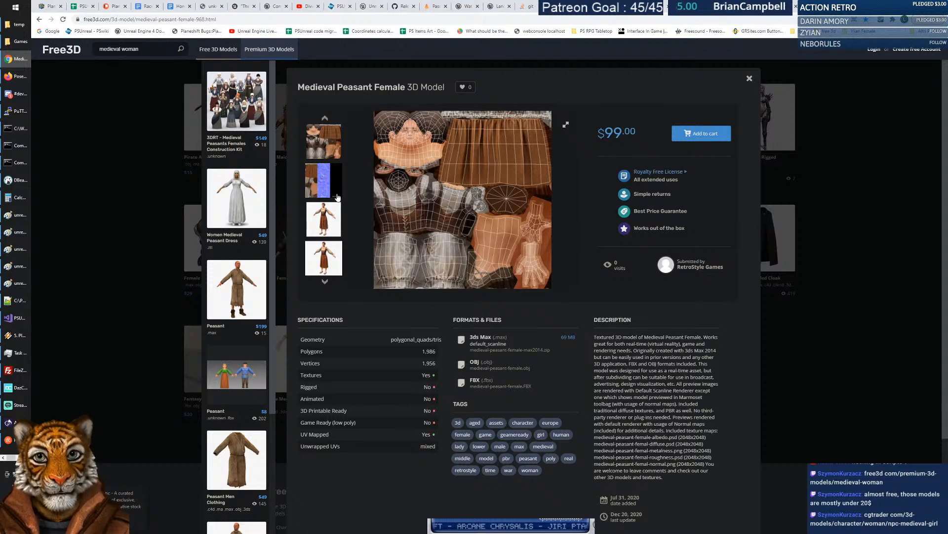
left_click(330, 191)
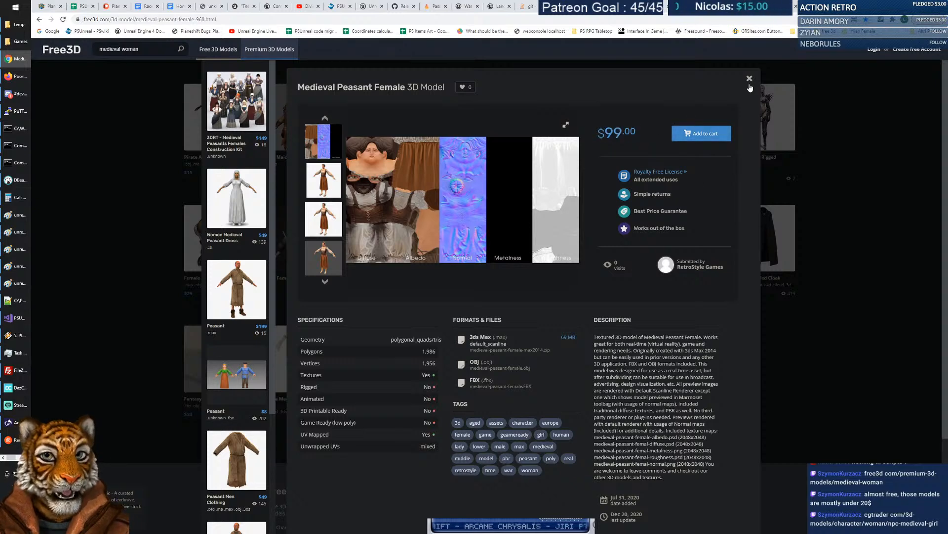
left_click(749, 78)
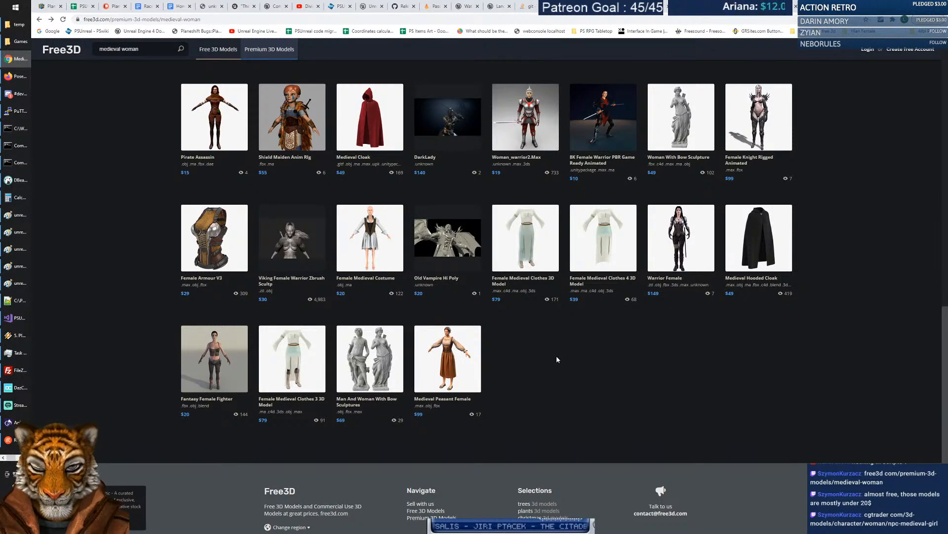
scroll(556, 356, "down", 1)
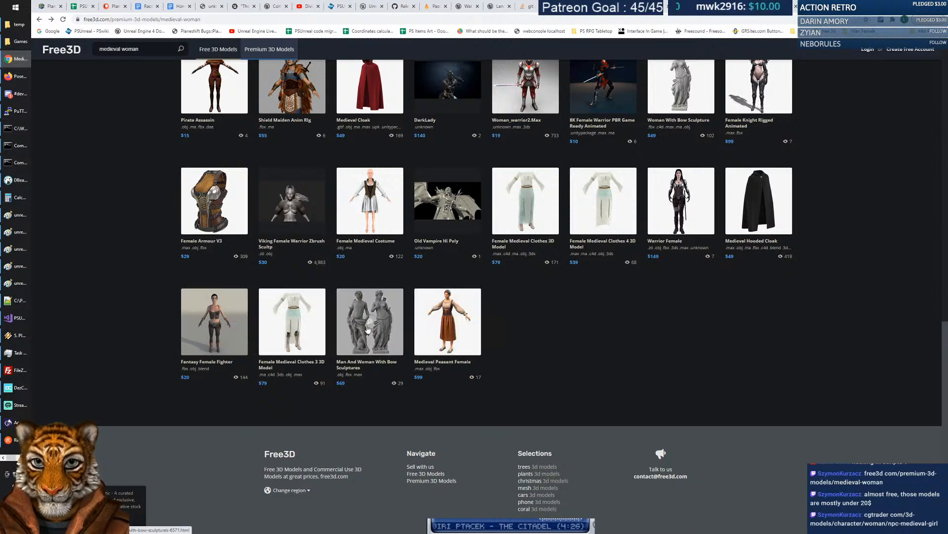
left_click(212, 327)
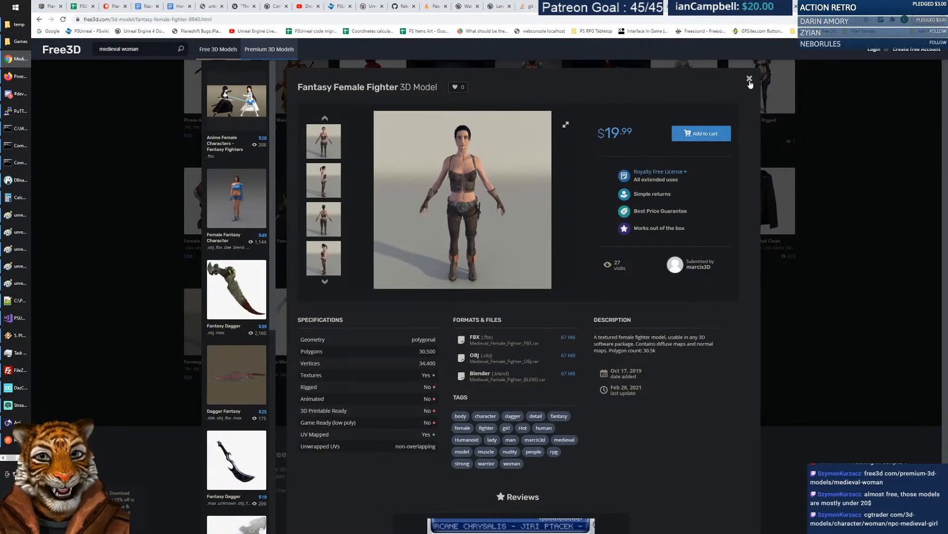
left_click(749, 79)
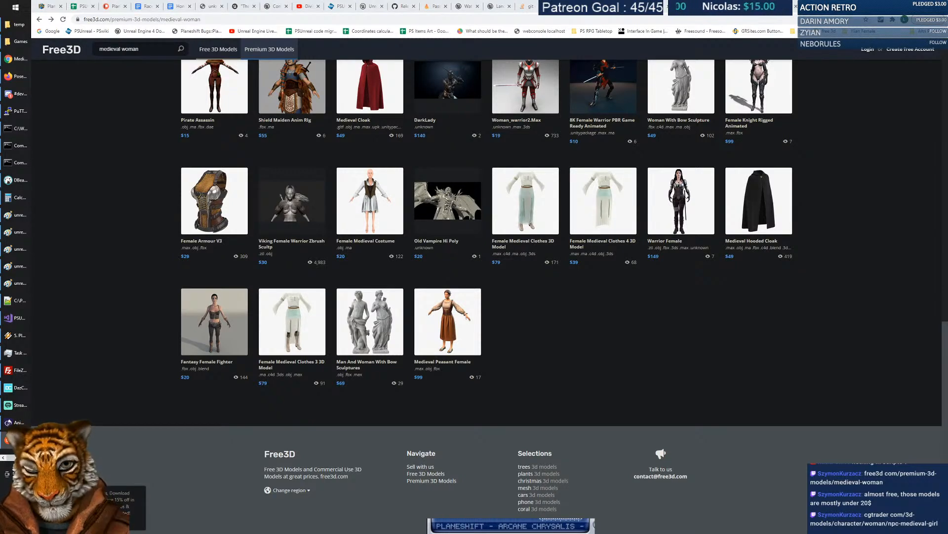
scroll(525, 222, "up", 3)
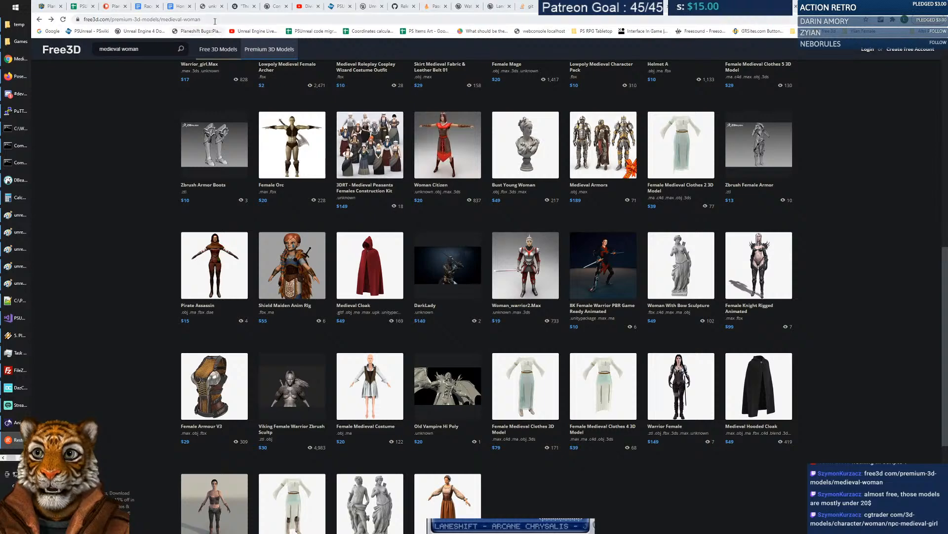
Load cgtrader.com/3d-models/character/woman/npc-medieval-girl, fixing the stray space in the pasted address.
left_click(213, 19)
type("cgtrader com/3d-models/character/woman/npc-medieval-girl")
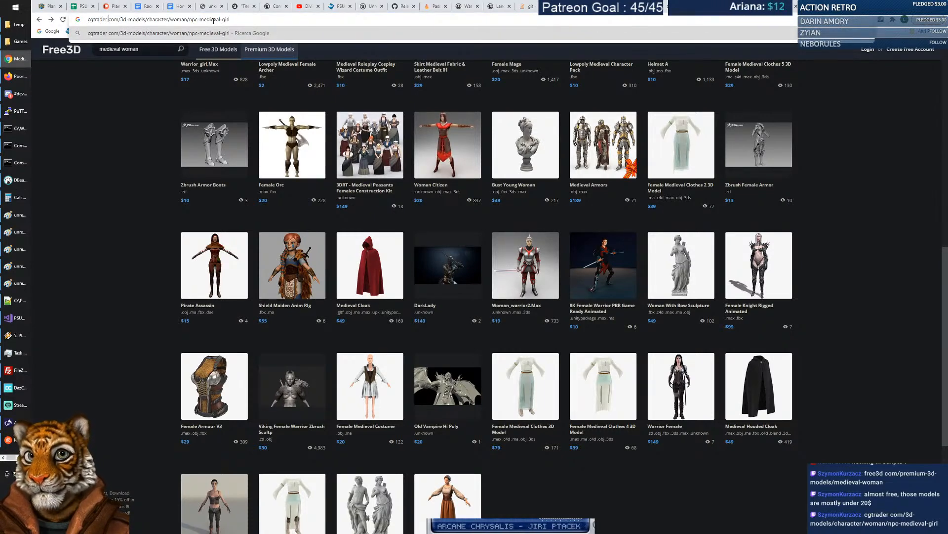
key("BackSpace")
type(".")
key("Return")
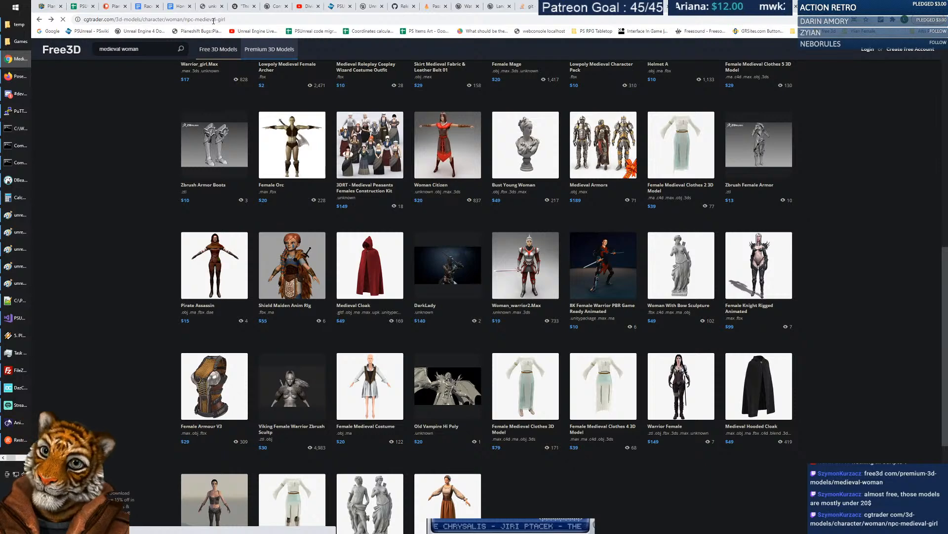
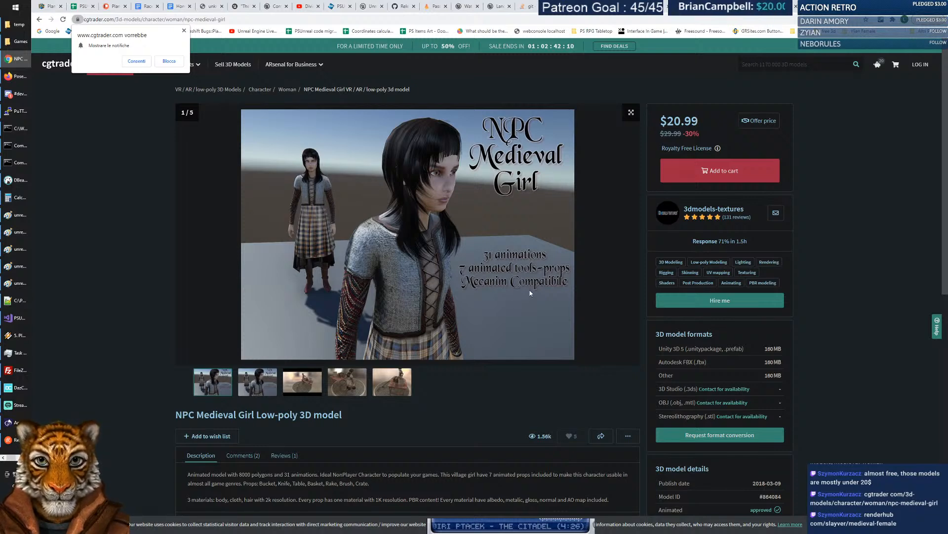
Play the NPC Medieval Girl's character animation and animated props preview videos.
left_click(264, 385)
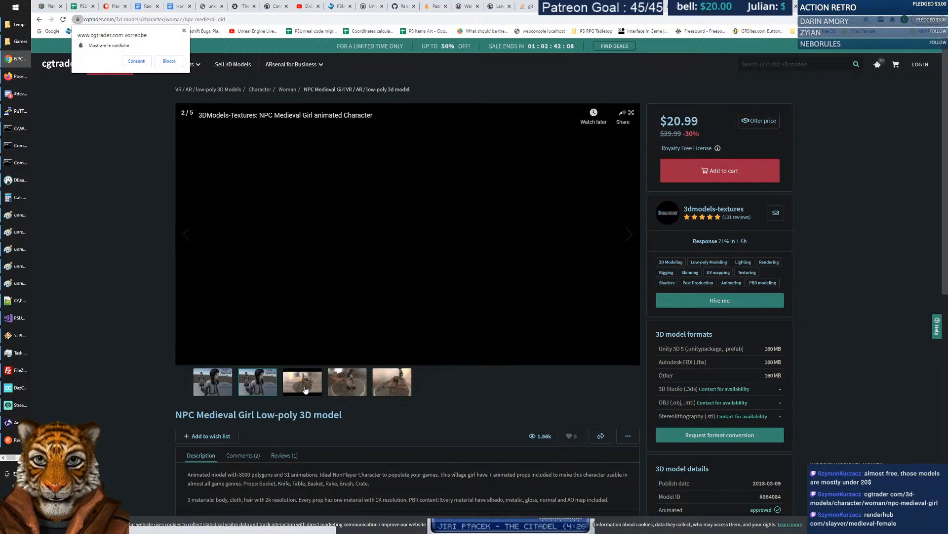
left_click(406, 236)
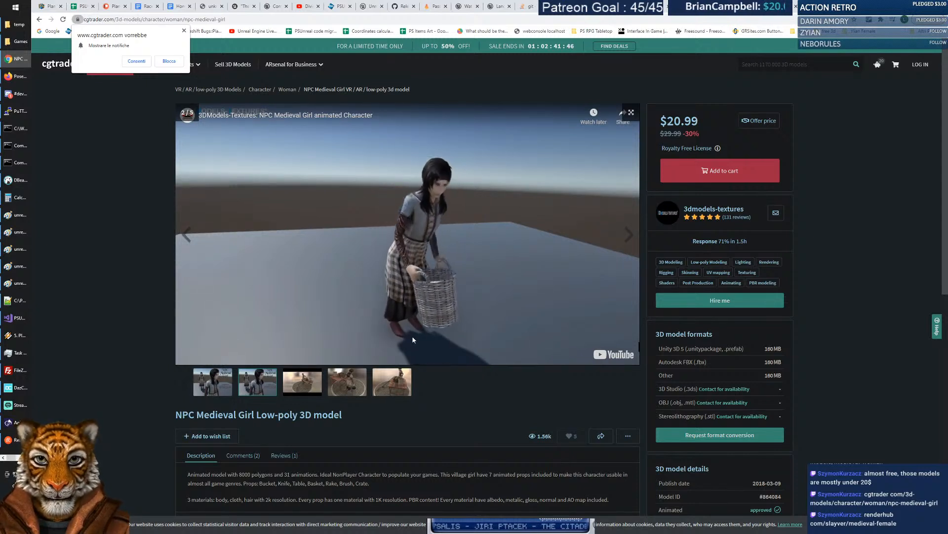
left_click(296, 385)
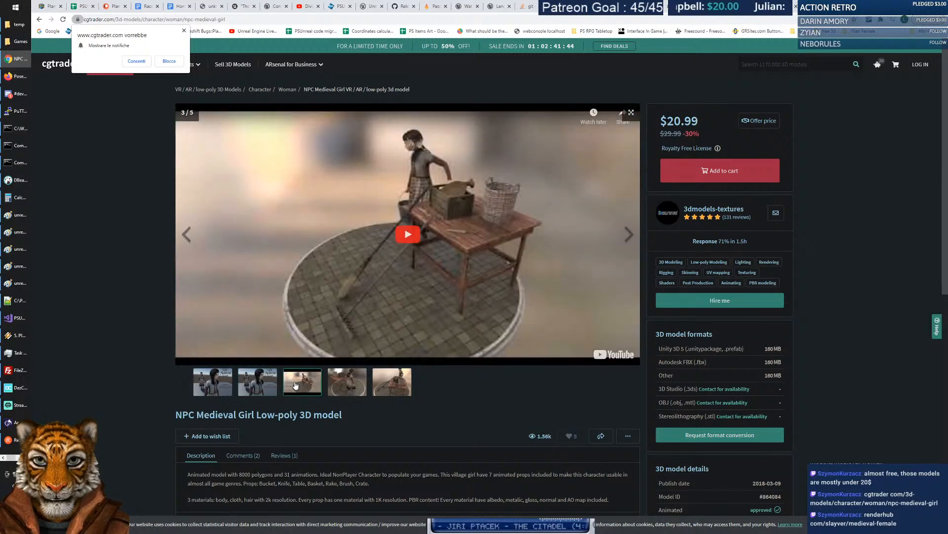
left_click(407, 242)
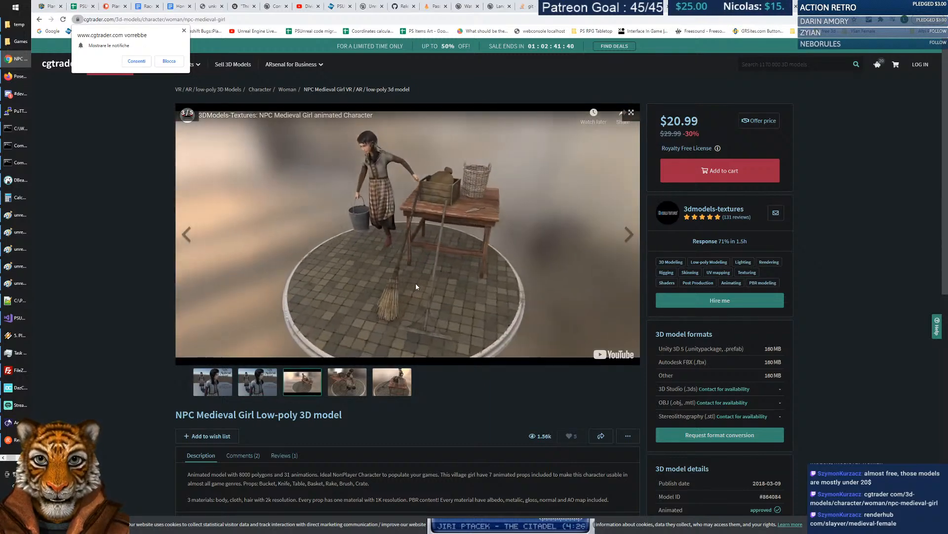
View the fourth and fifth preview images, then open the similar Bunny Irelia model ($27.00).
left_click(358, 394)
left_click(403, 387)
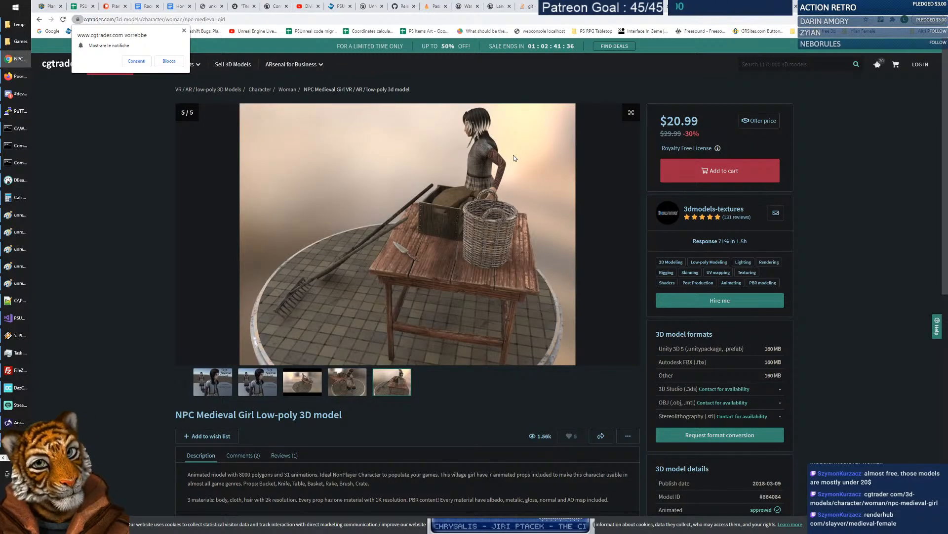
scroll(100, 299, "down", 7)
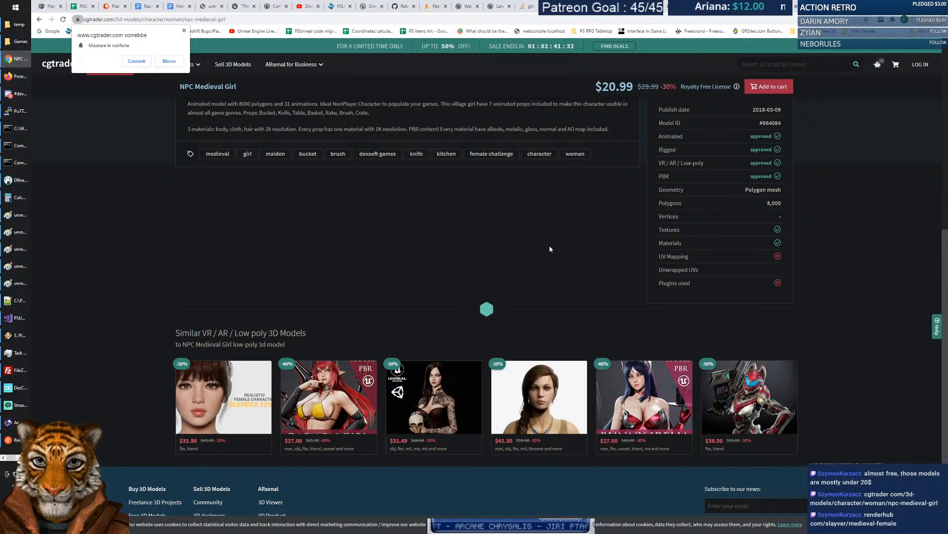
left_click(642, 400)
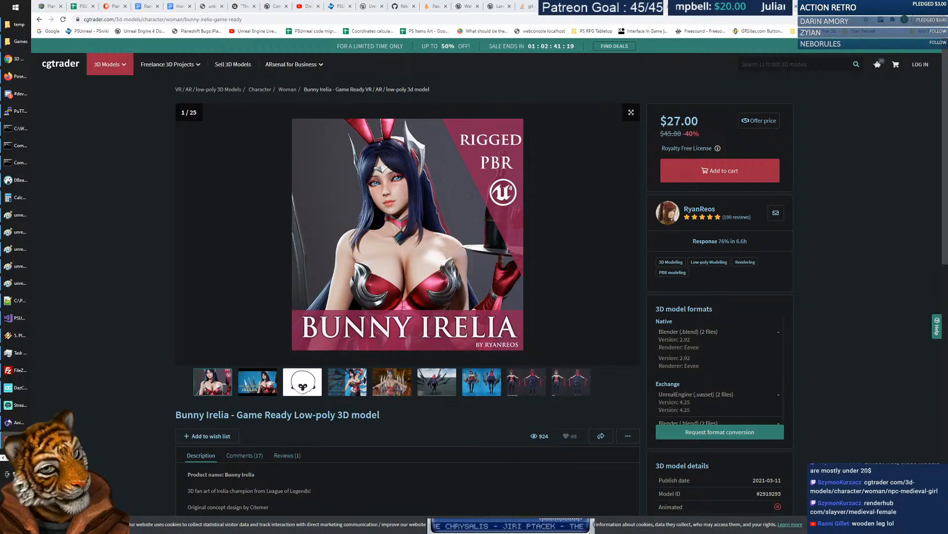
Load renderhub.com/slayver/medieval-female, adding the missing dot to the pasted address.
left_click(188, 19)
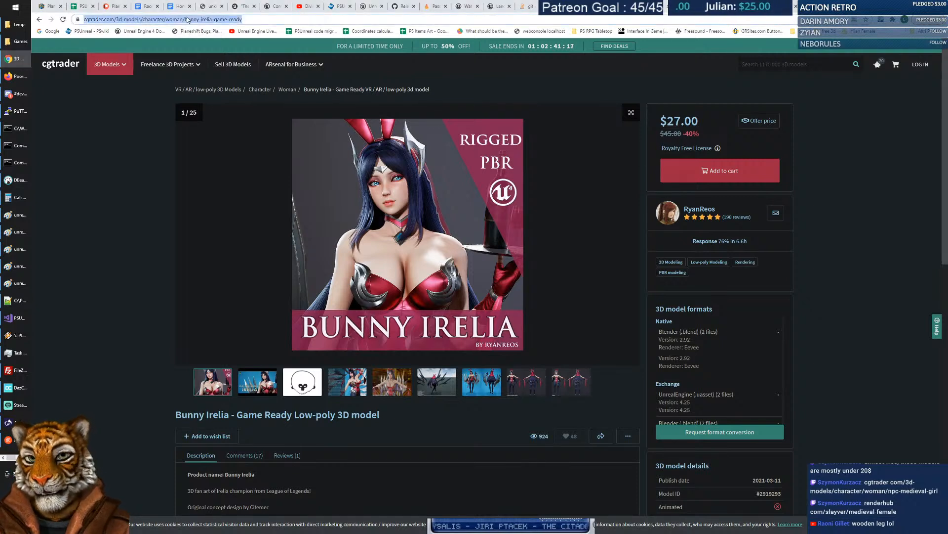
type("renderhub com/slayver/medieval-female")
key("Right")
key("Right")
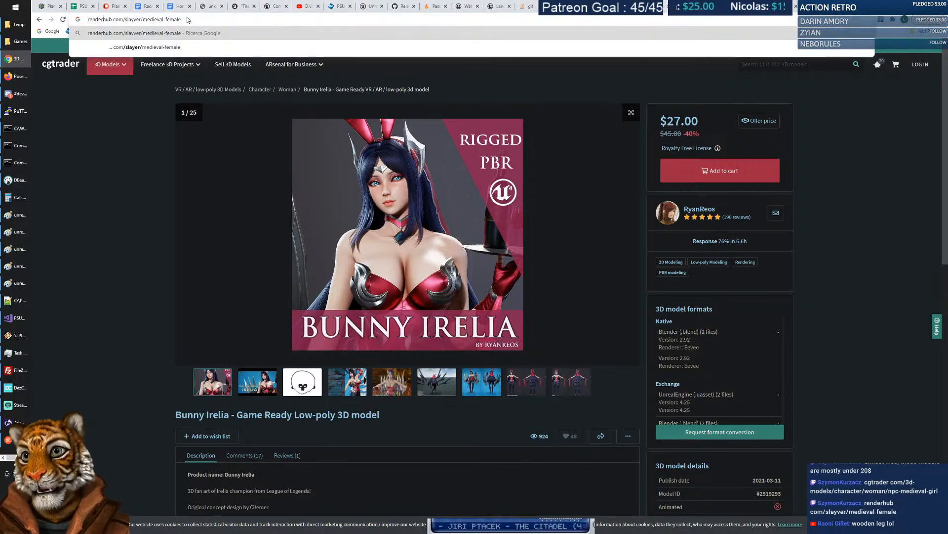
type(".")
key("Return")
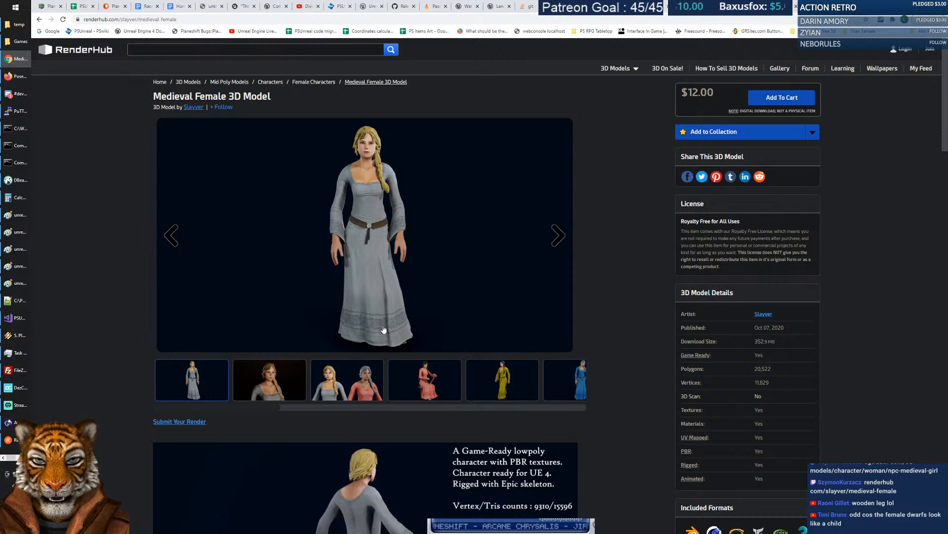
View the close-up portrait, two-women comparison and seated woman previews.
left_click(286, 379)
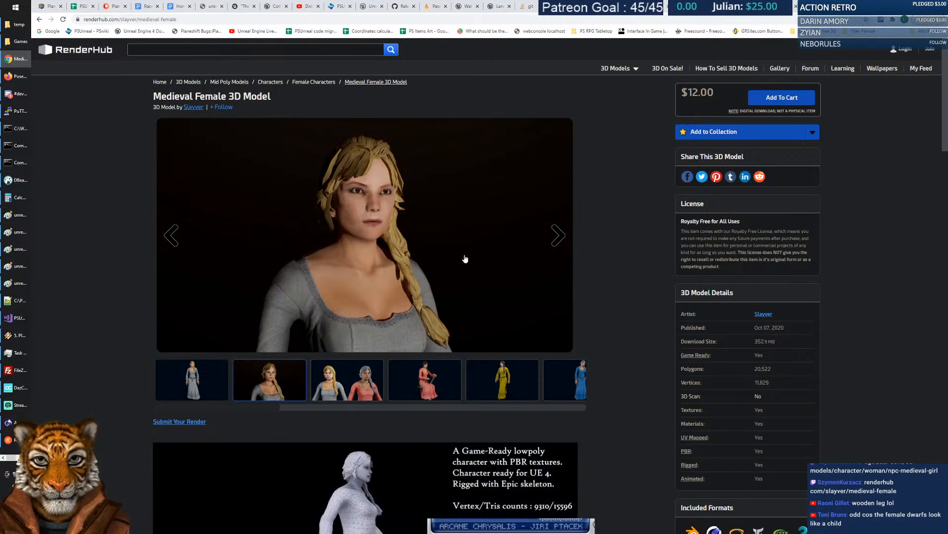
left_click(332, 379)
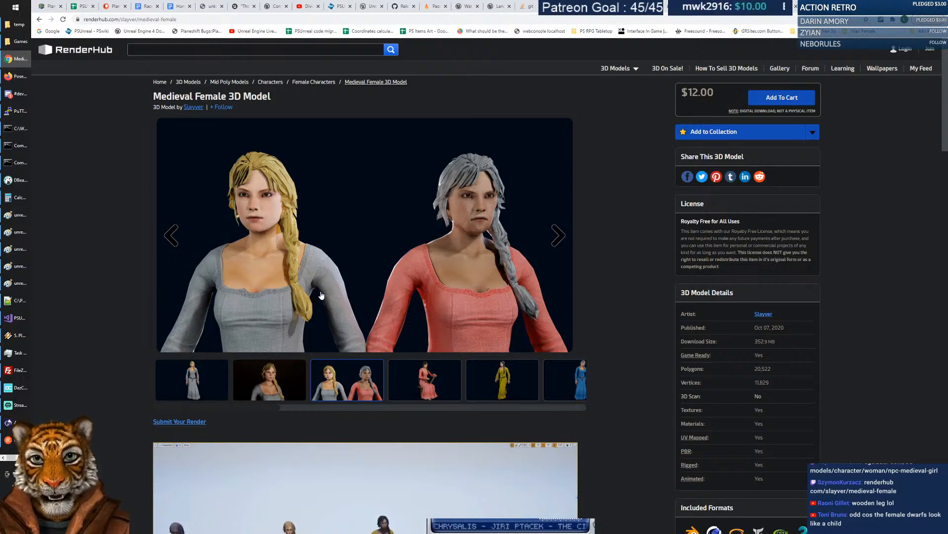
left_click(403, 245)
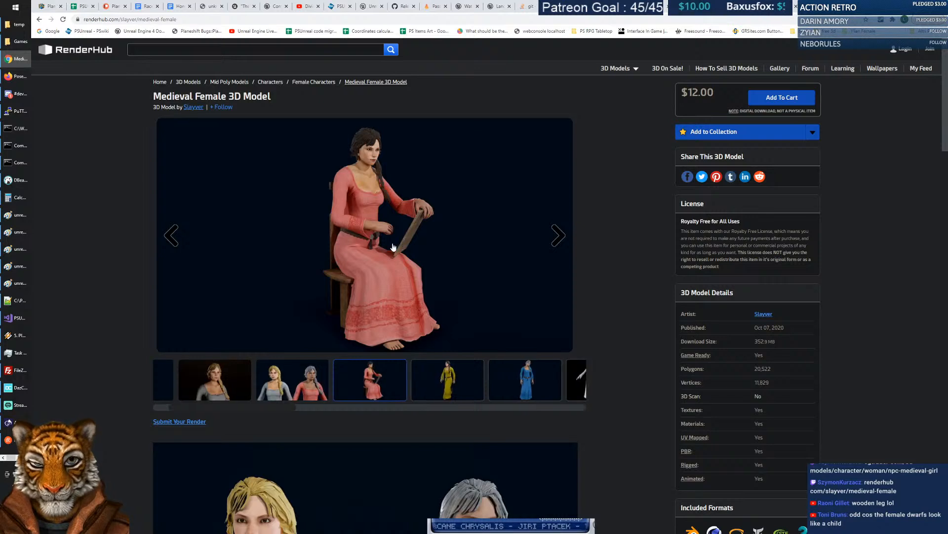
Step through the two-women, blue dress, wireframe and editor screenshot previews.
left_click(177, 244)
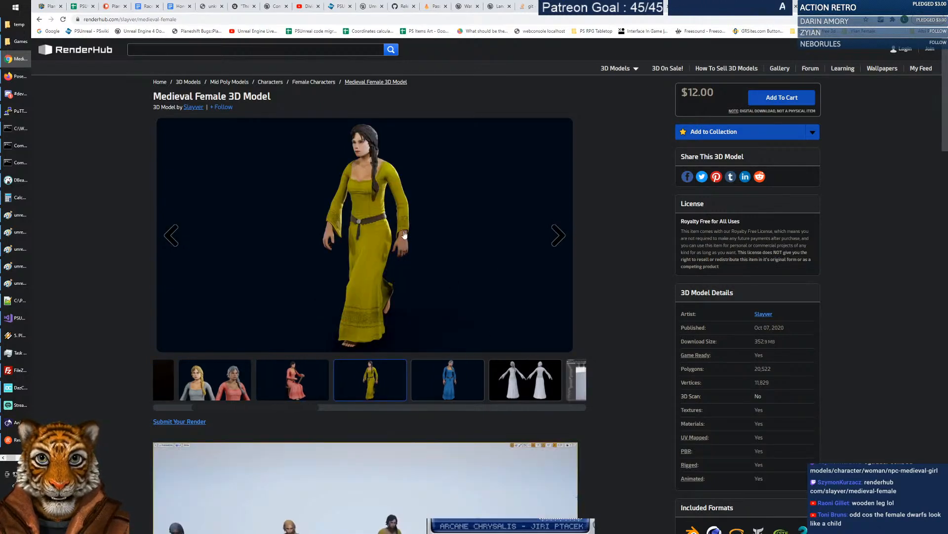
left_click(447, 380)
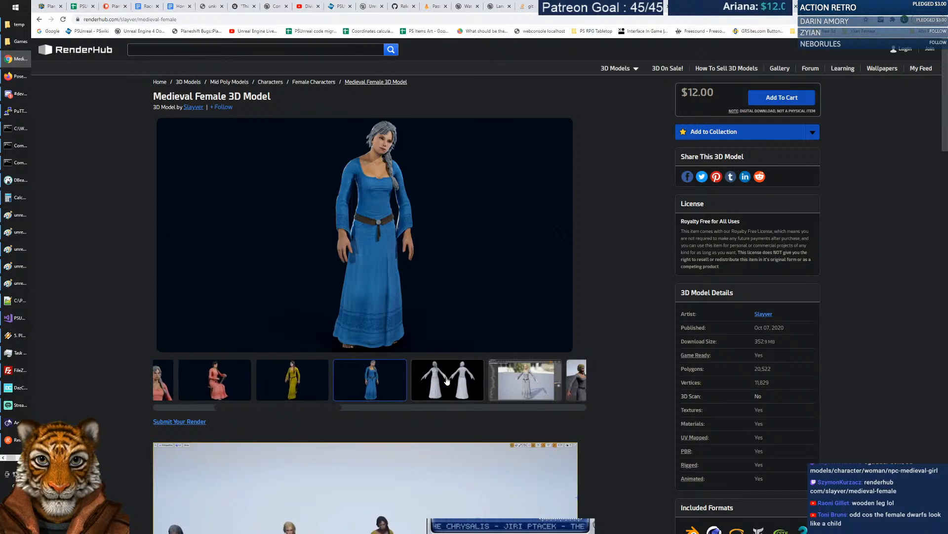
left_click(460, 380)
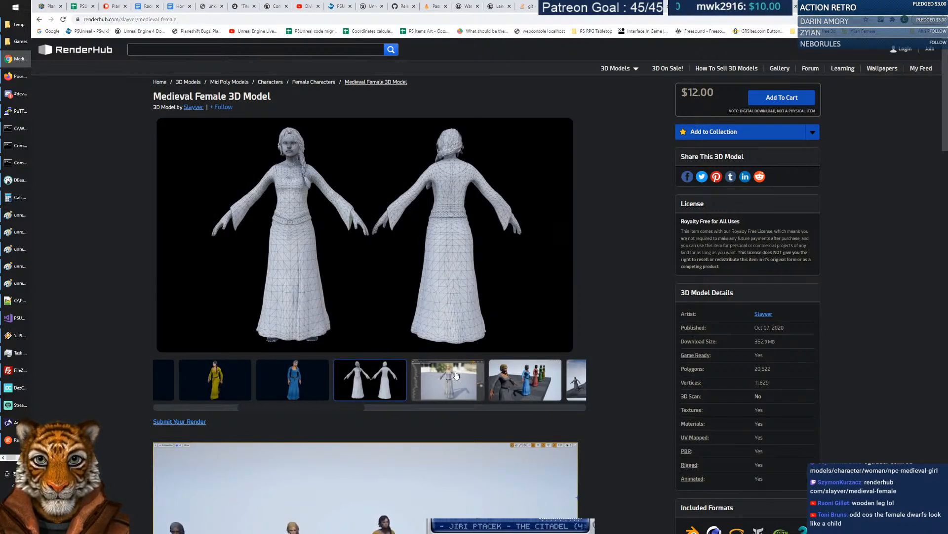
left_click(448, 380)
View the angled and front dress lineups and the rigged skeleton, then open a new tab.
left_click(439, 380)
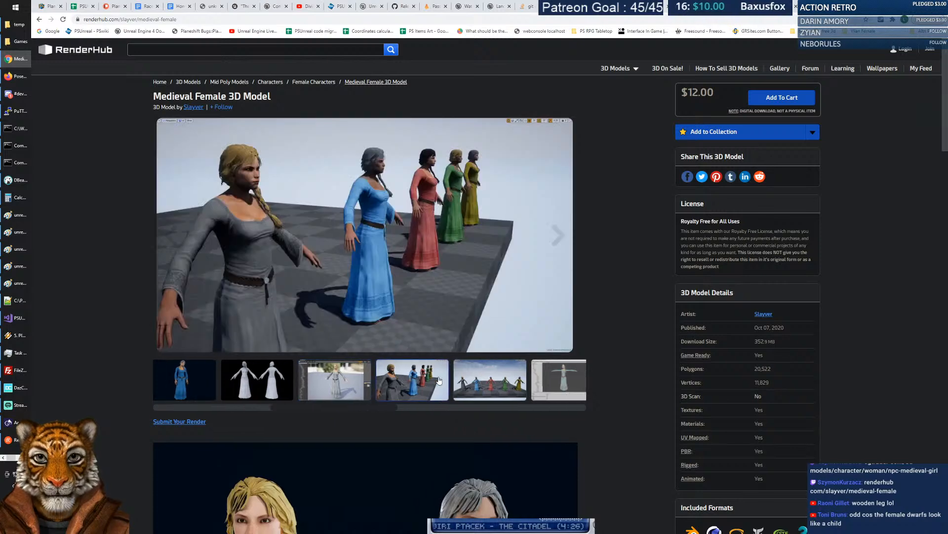
left_click(433, 378)
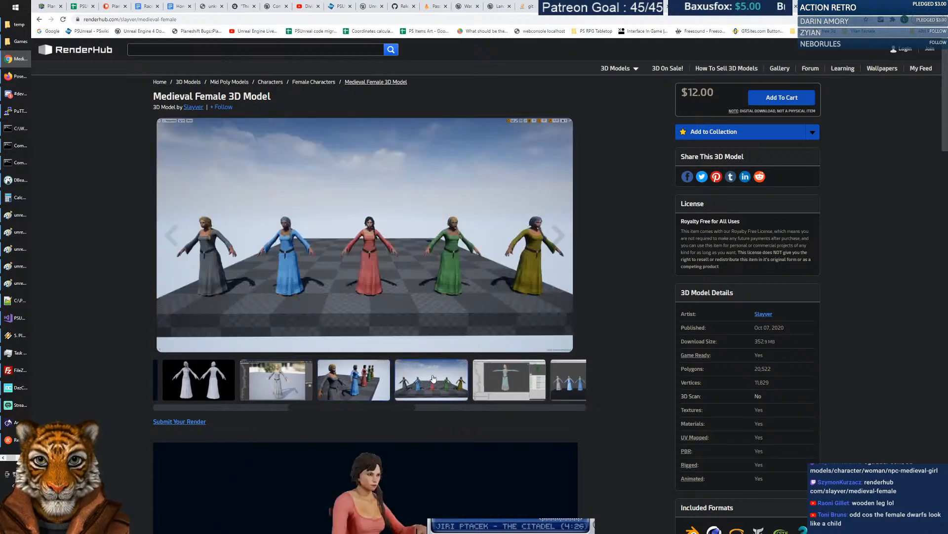
left_click(452, 376)
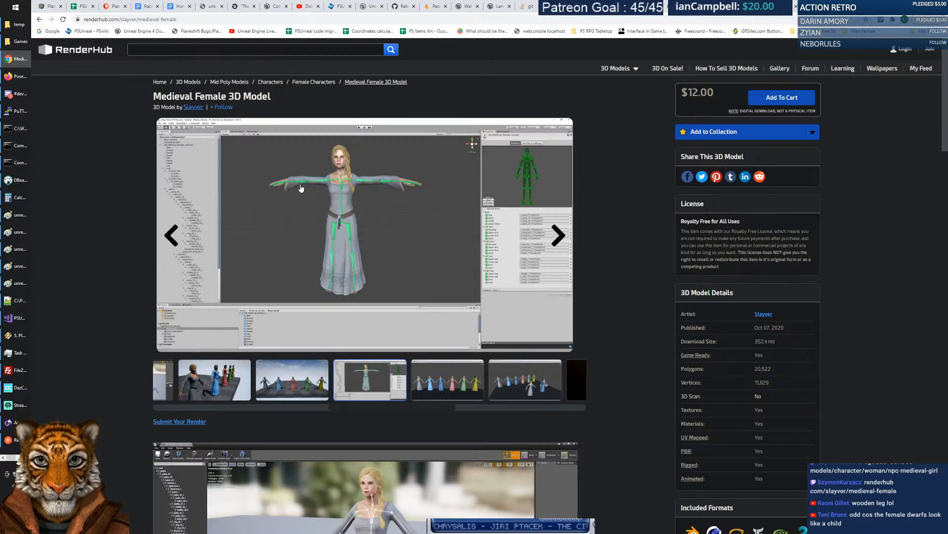
left_click(860, 7)
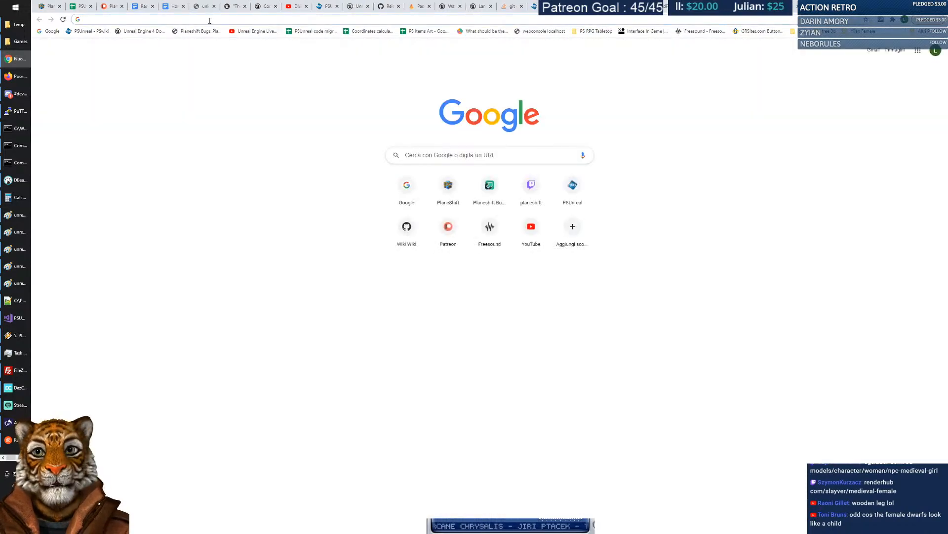
On the PlaneShift site, go to Races and read the Ylians race page.
left_click(52, 8)
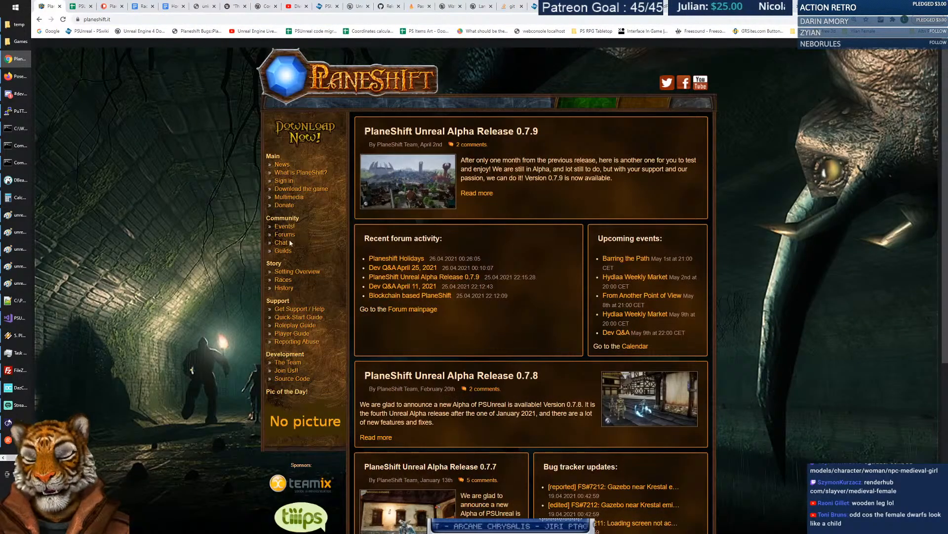
left_click(284, 280)
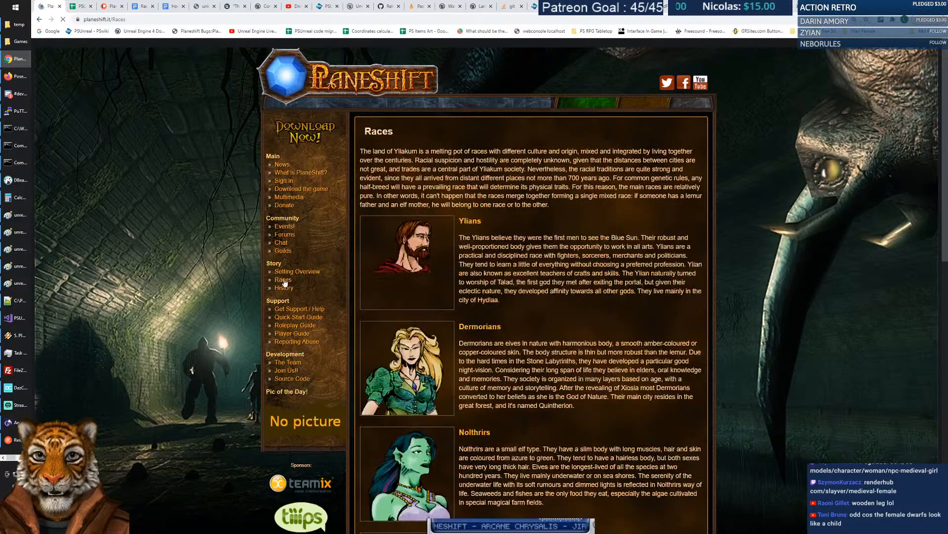
left_click(401, 245)
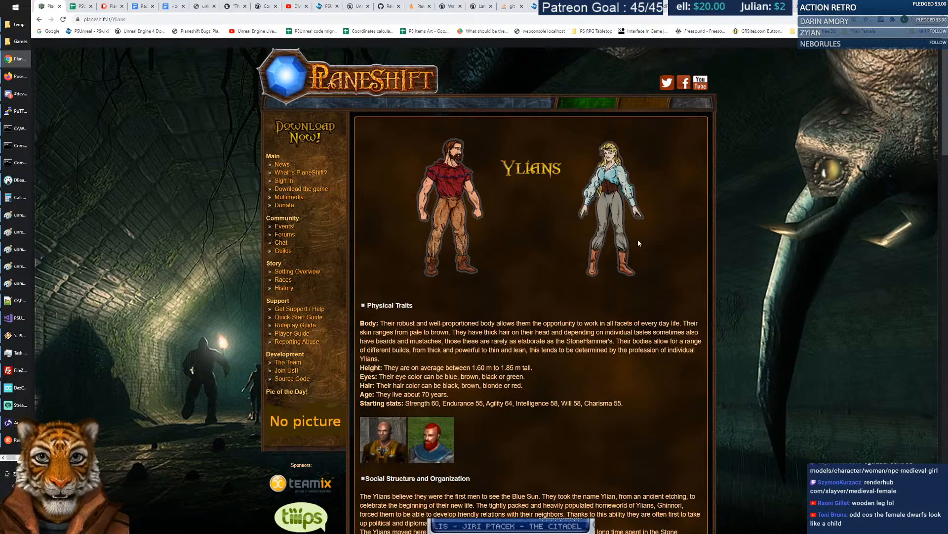
scroll(645, 198, "down", 4)
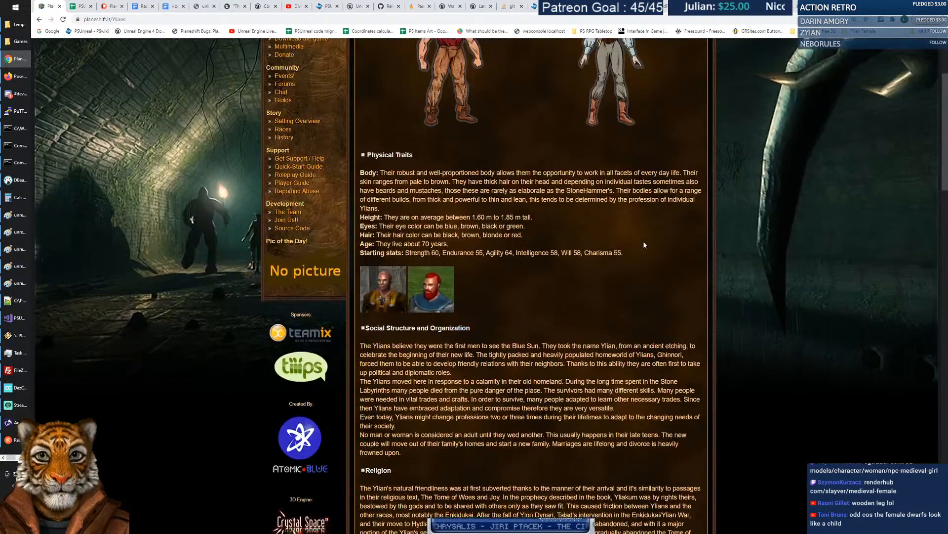
scroll(644, 246, "up", 5)
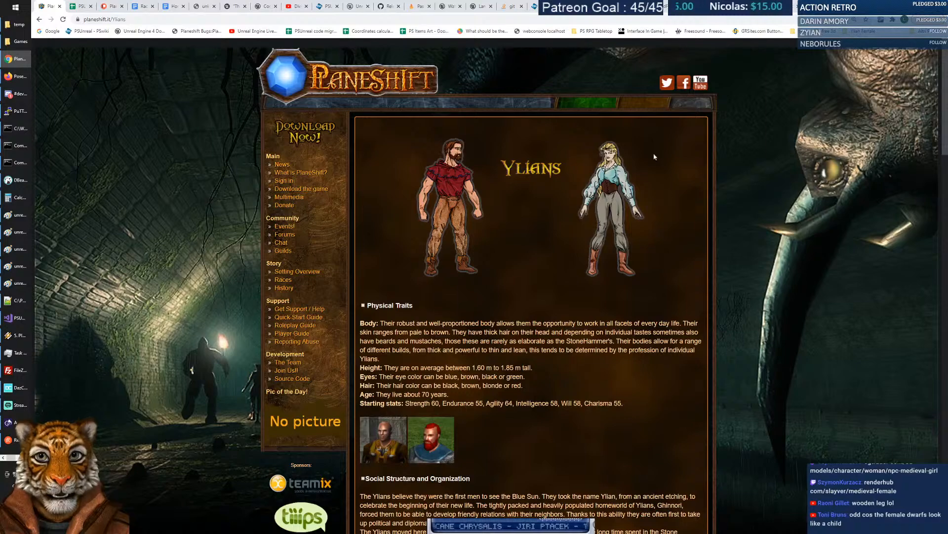
scroll(520, 164, "down", 3)
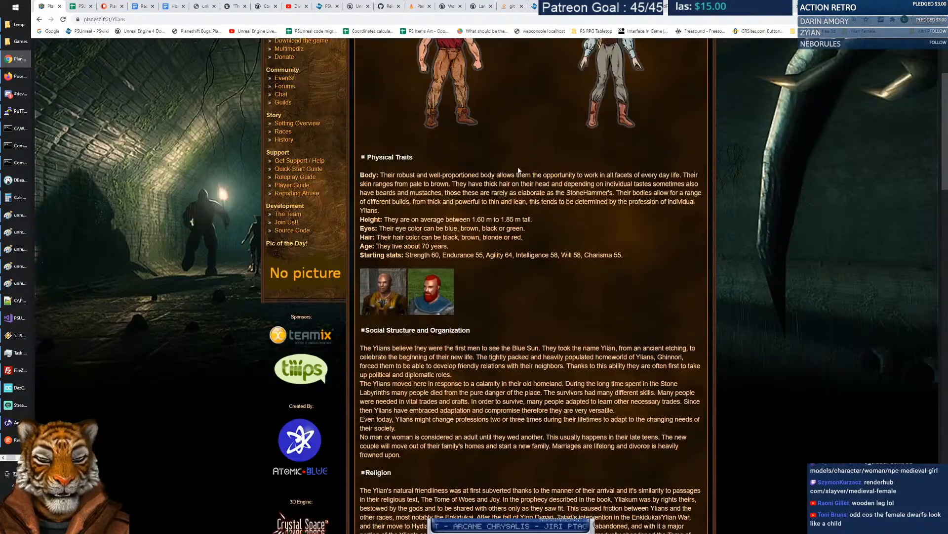
Enlarge and close the red-haired Ylian picture, then return to the RenderHub model page.
left_click(437, 287)
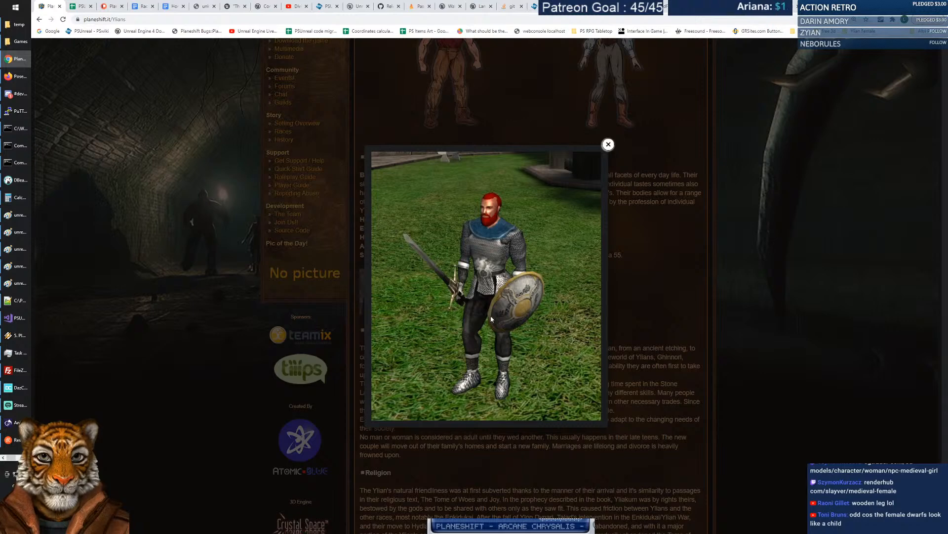
left_click(609, 145)
scroll(597, 307, "up", 3)
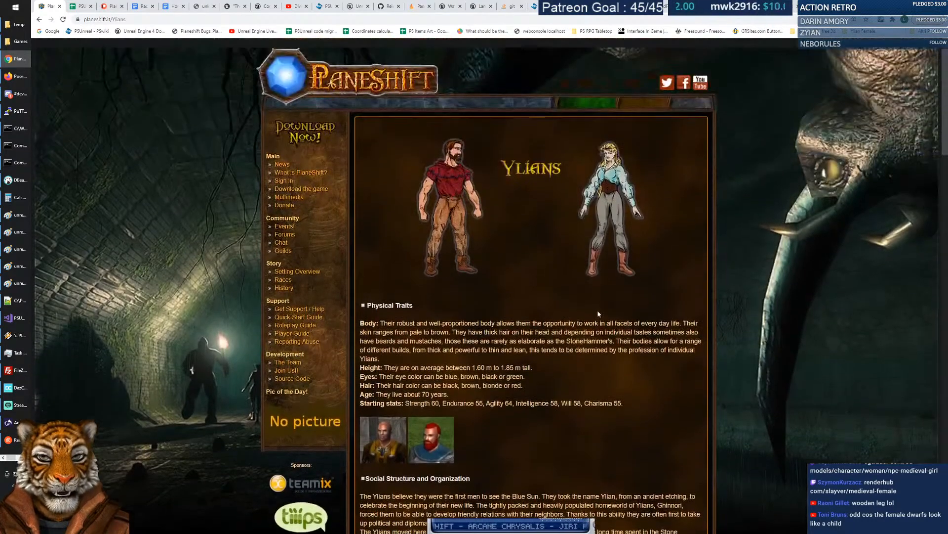
left_click(815, 6)
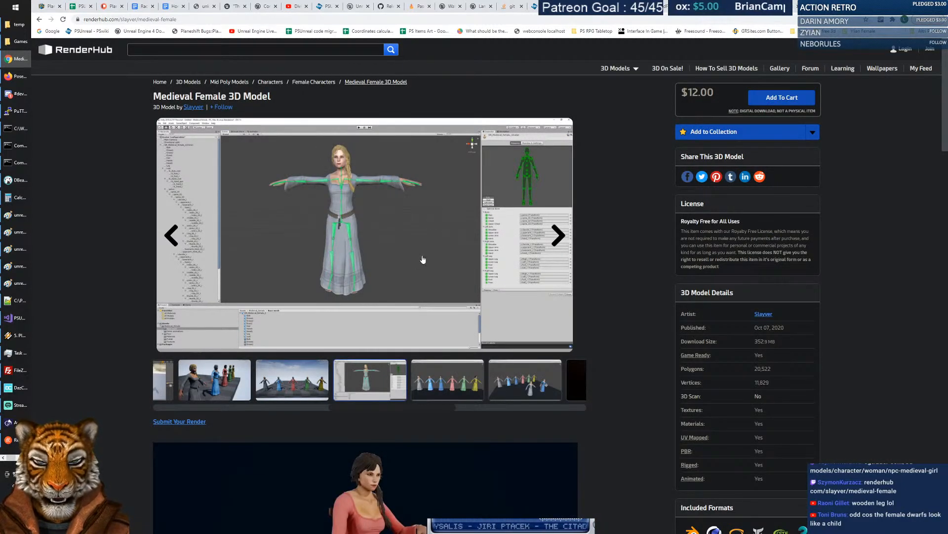
Flip through the dress lineup, Unity T-pose, group-of-figures and Unity rig gallery images.
left_click(171, 236)
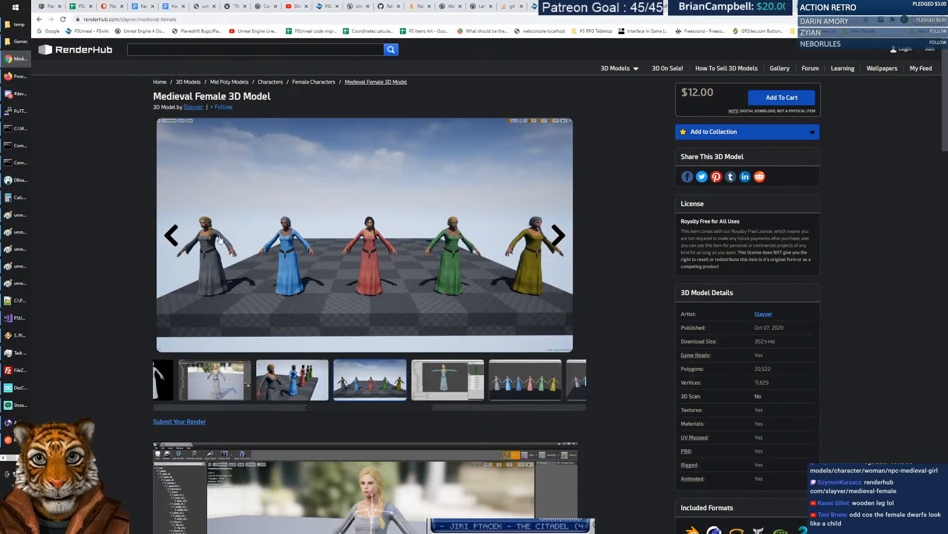
left_click(174, 242)
left_click(173, 236)
right_click(385, 221)
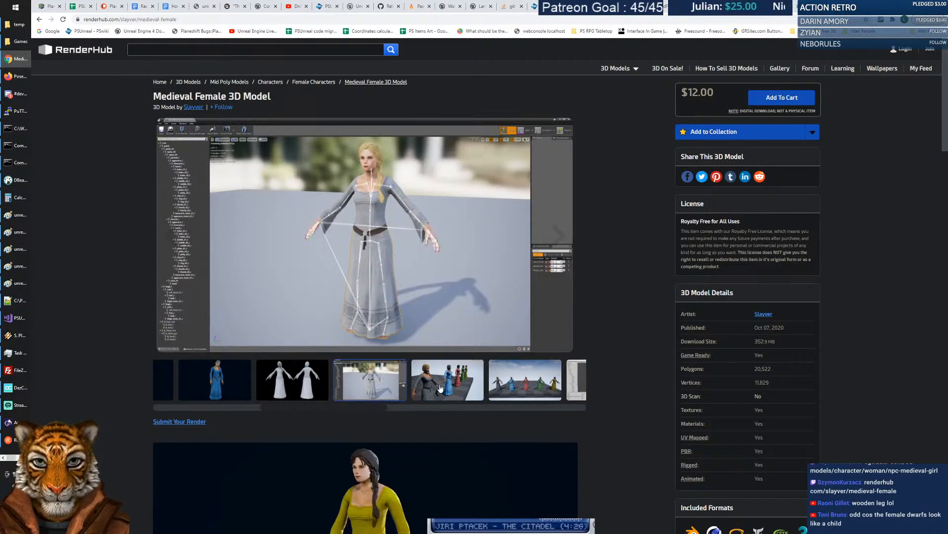
left_click(440, 387)
left_click(442, 388)
left_click(448, 388)
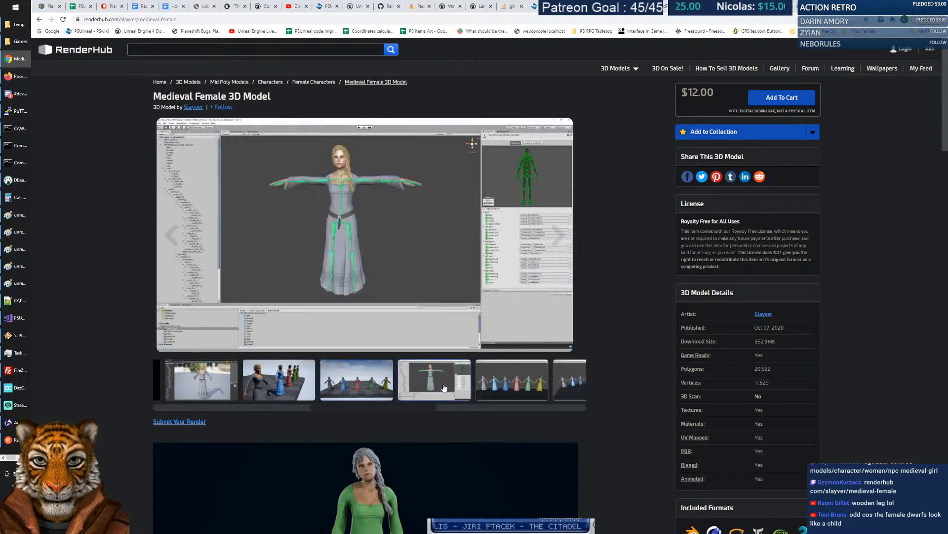
right_click(390, 202)
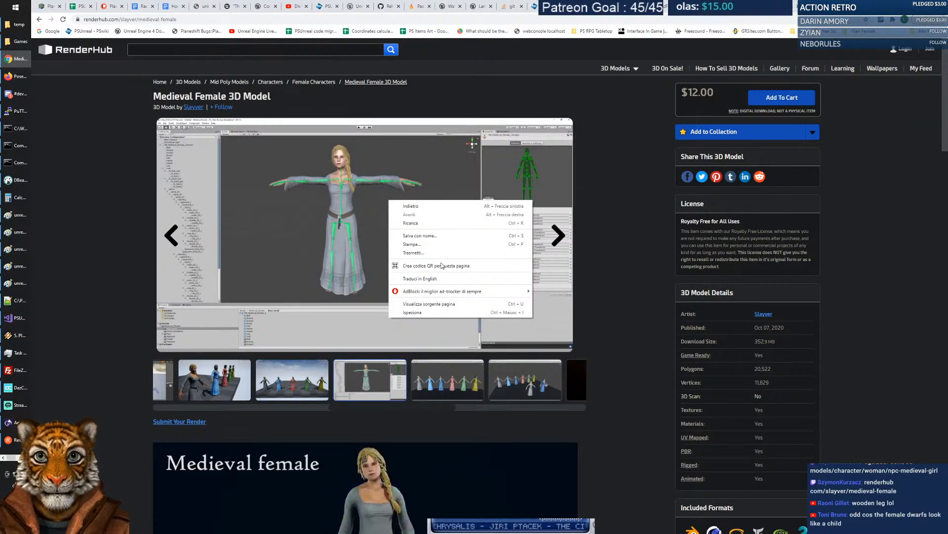
left_click(102, 228)
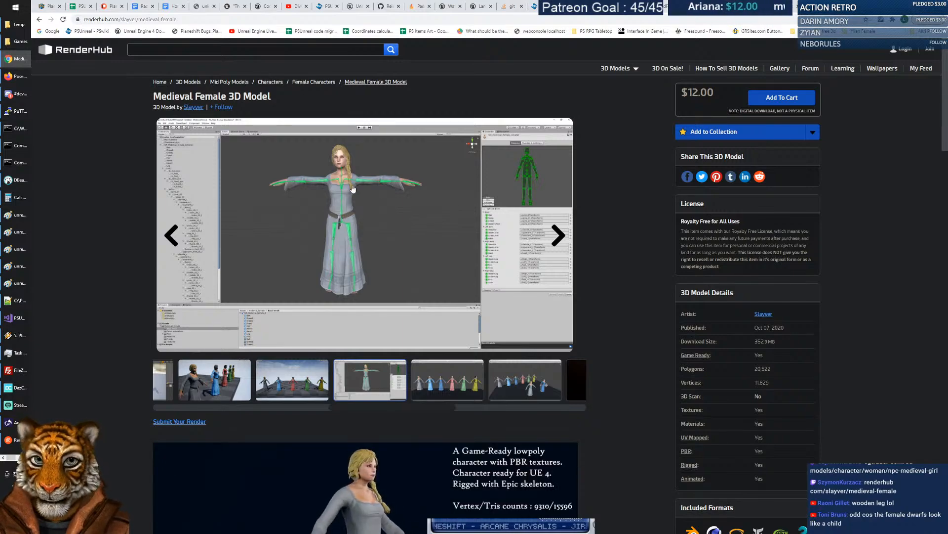
Scrub the preview video to about 00:41 and the green-dress character, then reach More by Slayver.
scroll(354, 194, "up", 3, "ctrl")
scroll(354, 194, "up", 4, "ctrl")
scroll(468, 291, "up", 2, "ctrl")
scroll(503, 252, "down", 6)
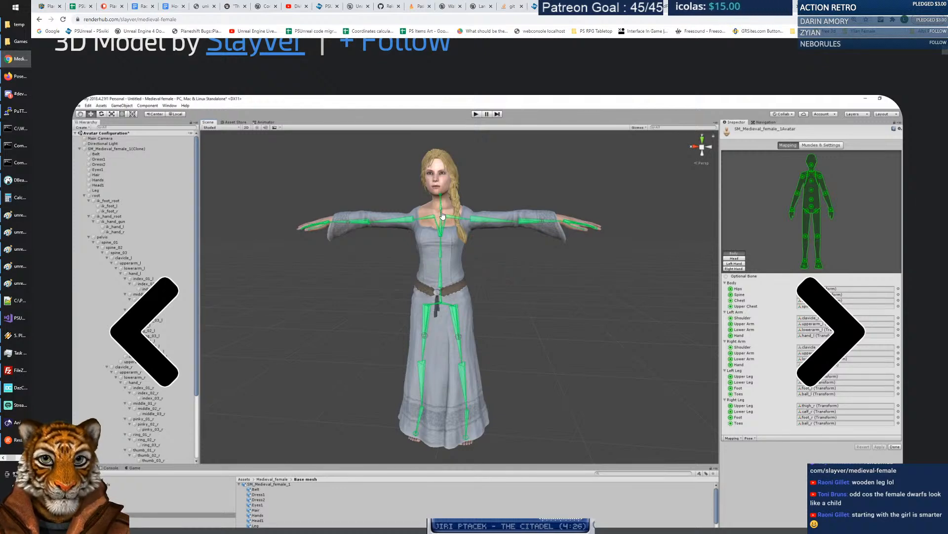
scroll(464, 253, "down", 5)
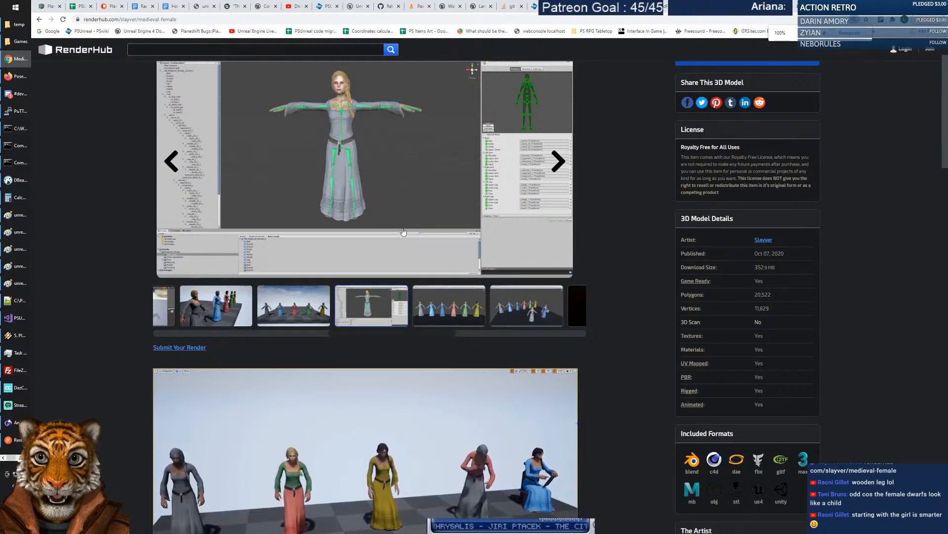
scroll(621, 239, "down", 2)
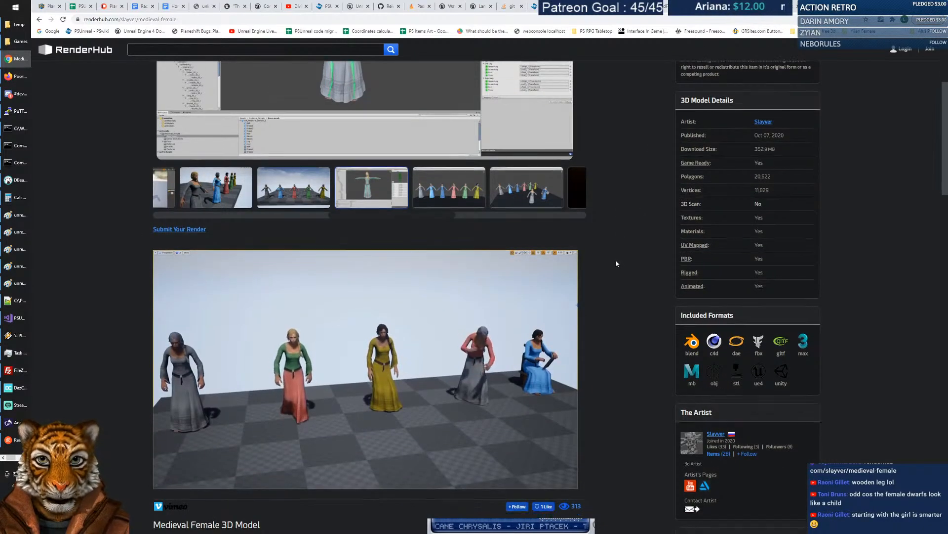
scroll(615, 257, "down", 3)
left_click_drag(434, 342, 476, 339)
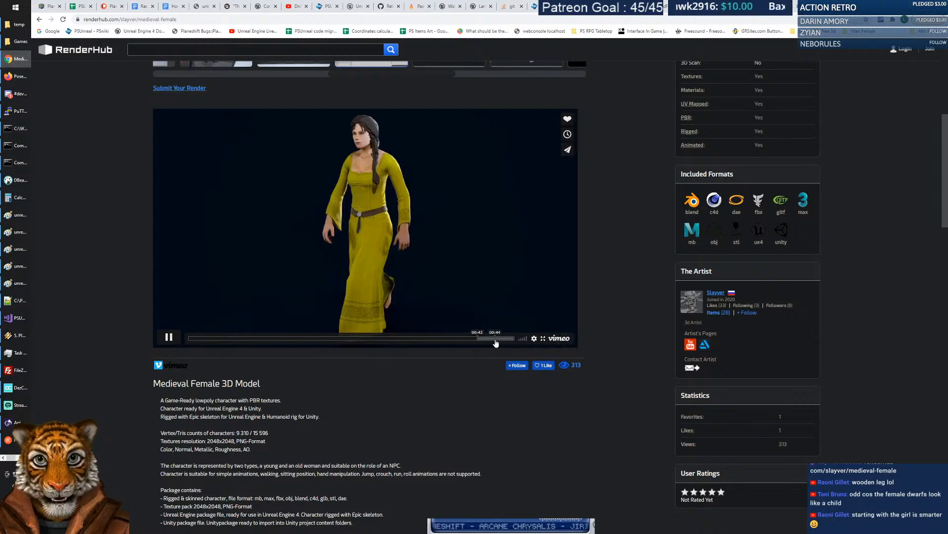
left_click(495, 339)
scroll(607, 395, "down", 7)
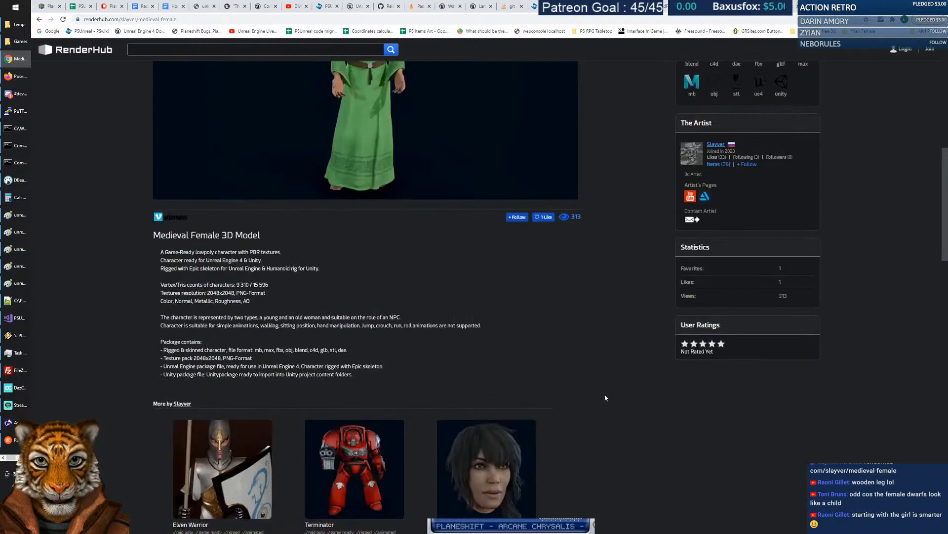
scroll(605, 398, "down", 3)
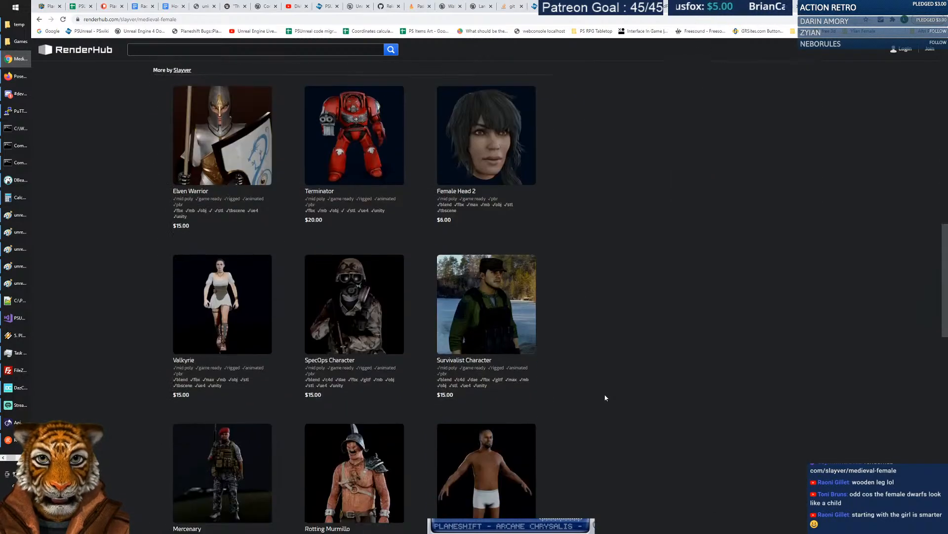
Open the Valkyrie page and view its portrait, parts layout, sword and rifle pose images.
left_click(249, 300)
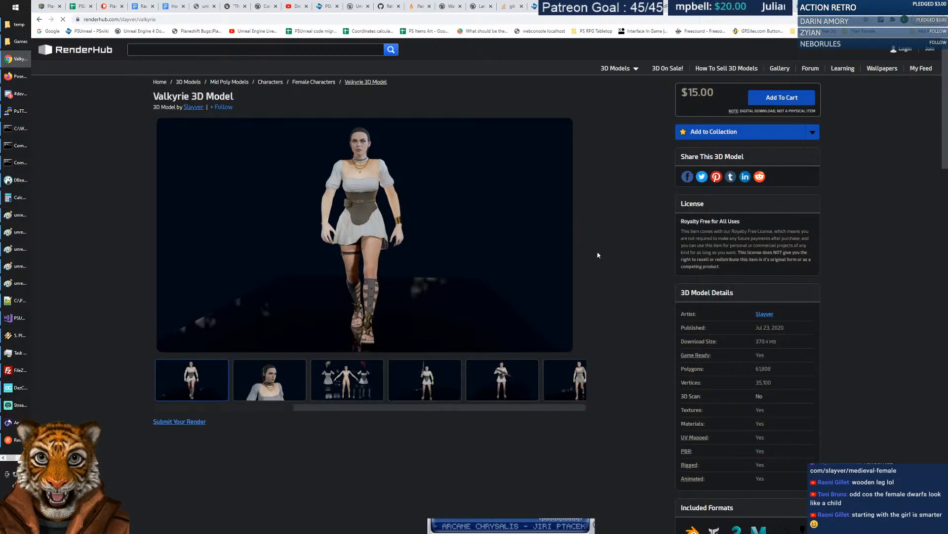
left_click(279, 388)
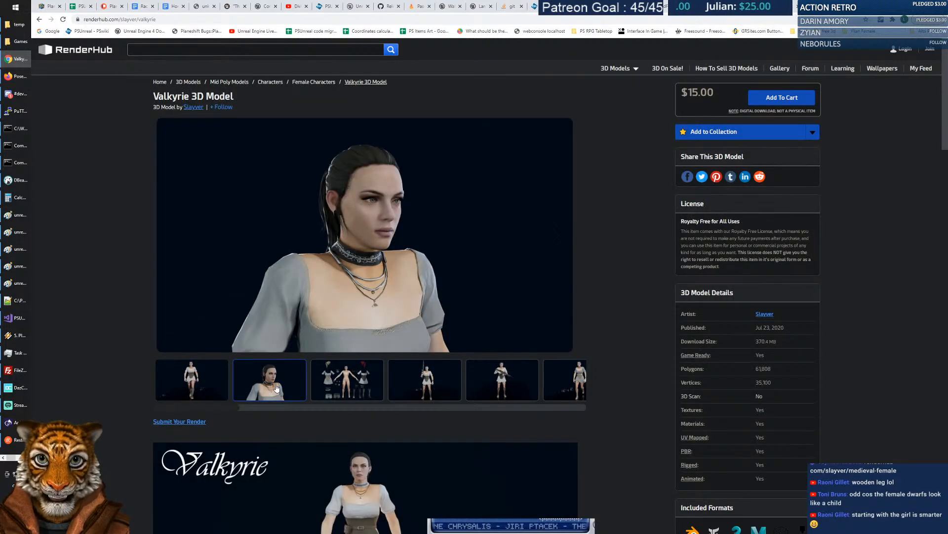
left_click(338, 385)
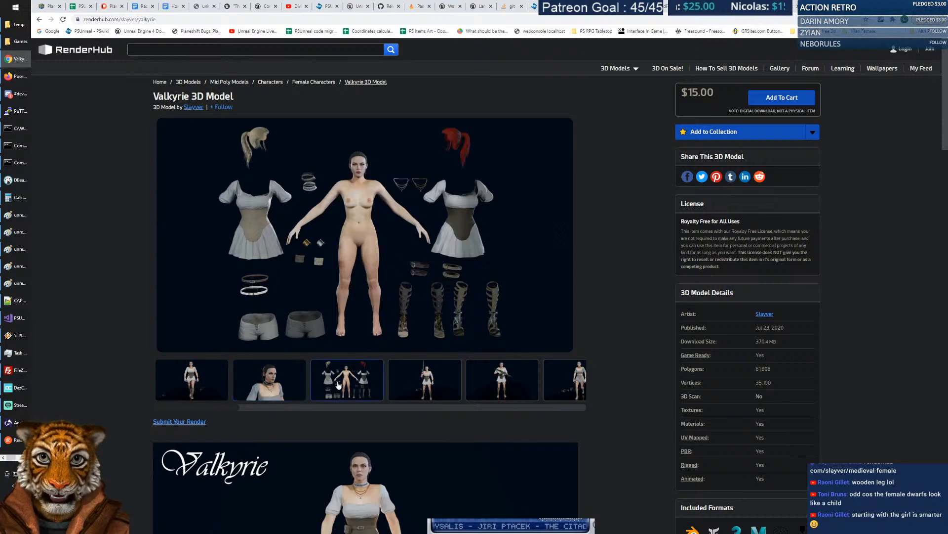
left_click(409, 386)
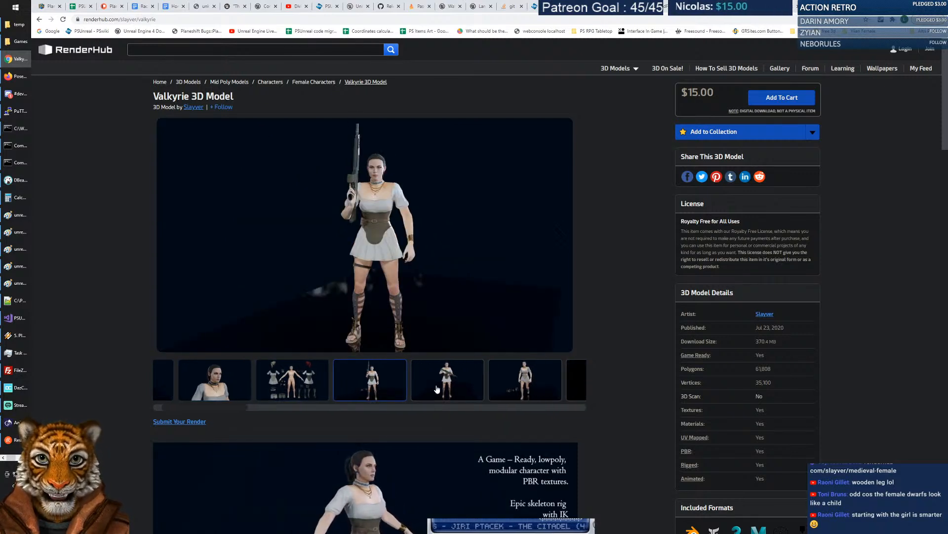
left_click(437, 387)
View the walking poses, face close-up and necklace pose, then scroll to the preview video.
left_click(454, 387)
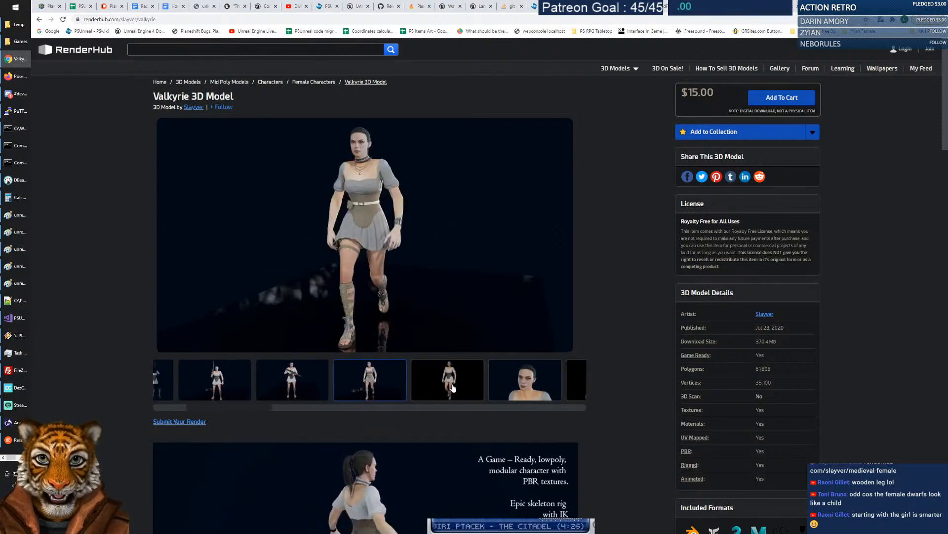
left_click(459, 387)
left_click(464, 387)
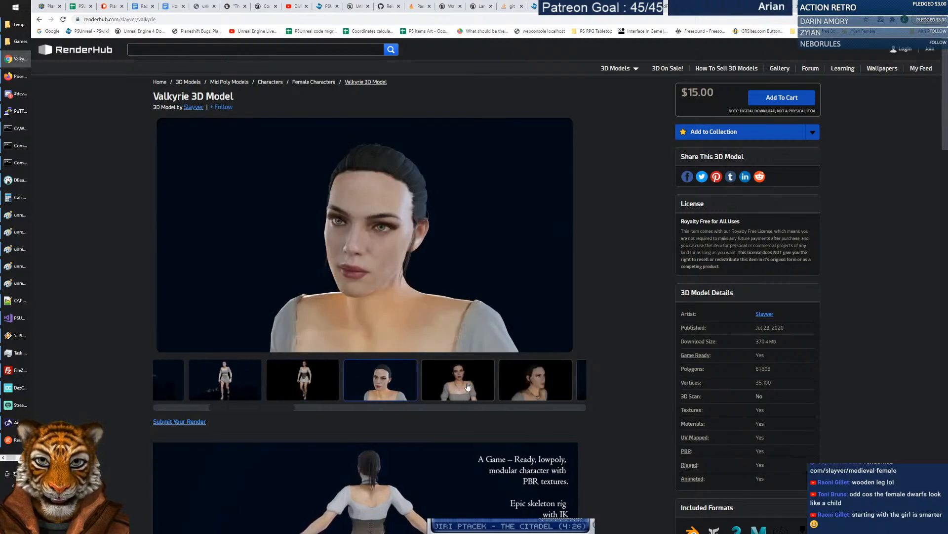
left_click(461, 386)
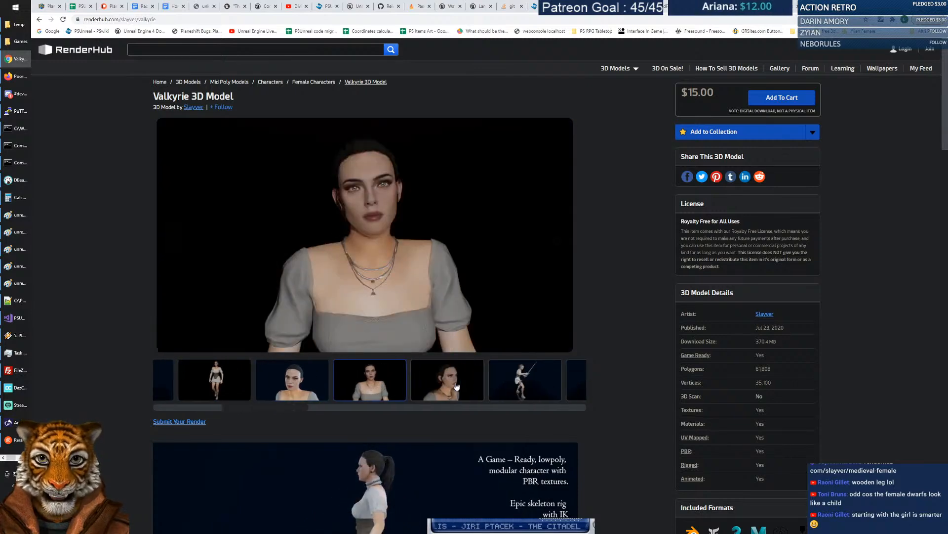
scroll(618, 336, "down", 8)
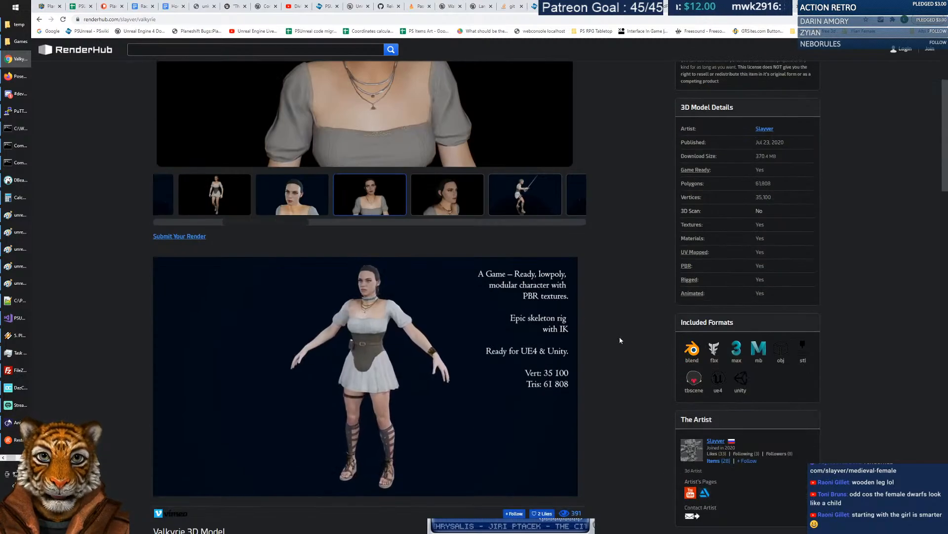
scroll(608, 343, "down", 3)
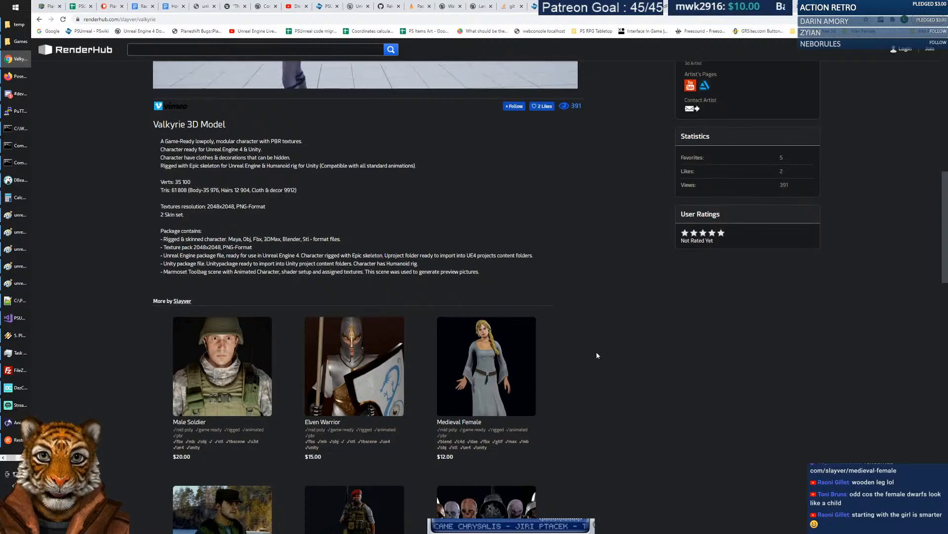
scroll(597, 352, "up", 3)
scroll(597, 355, "up", 3)
scroll(596, 355, "down", 1)
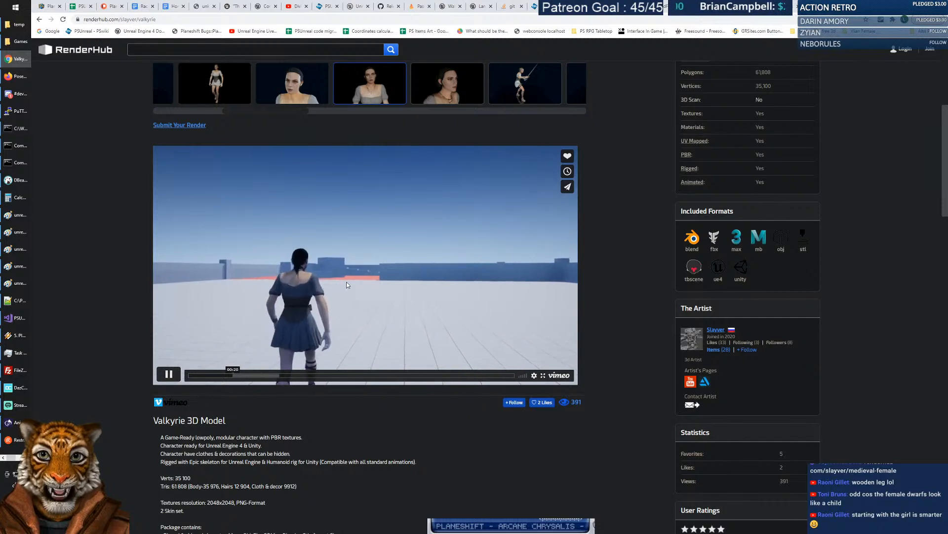
left_click(374, 281)
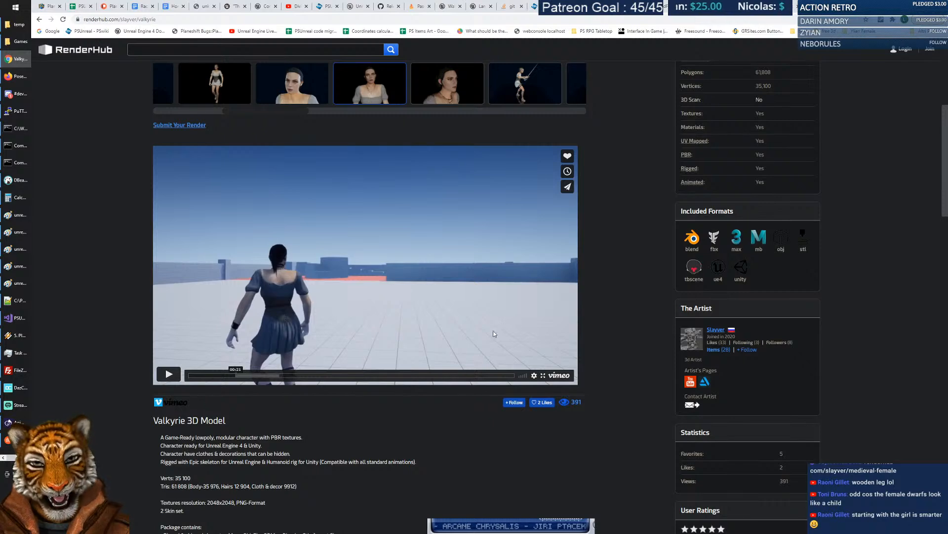
left_click(543, 375)
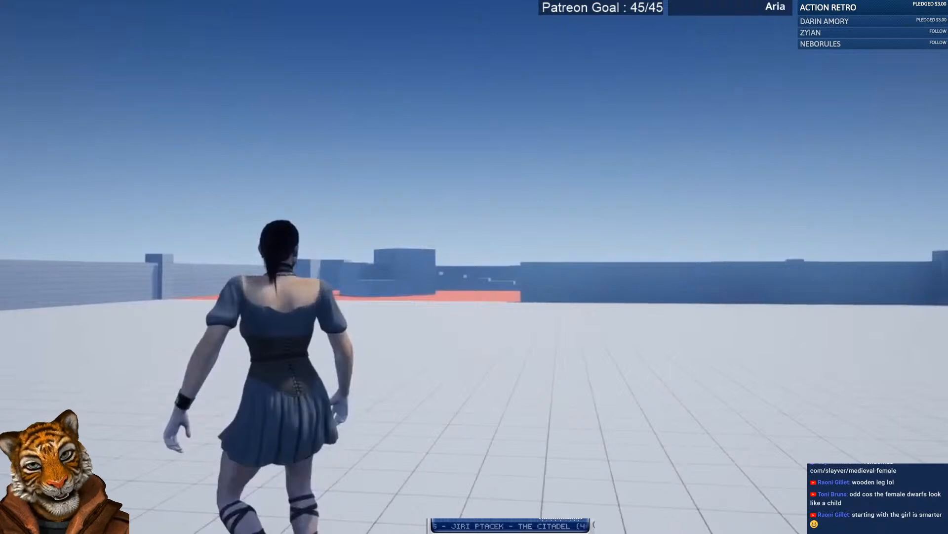
left_click(471, 299)
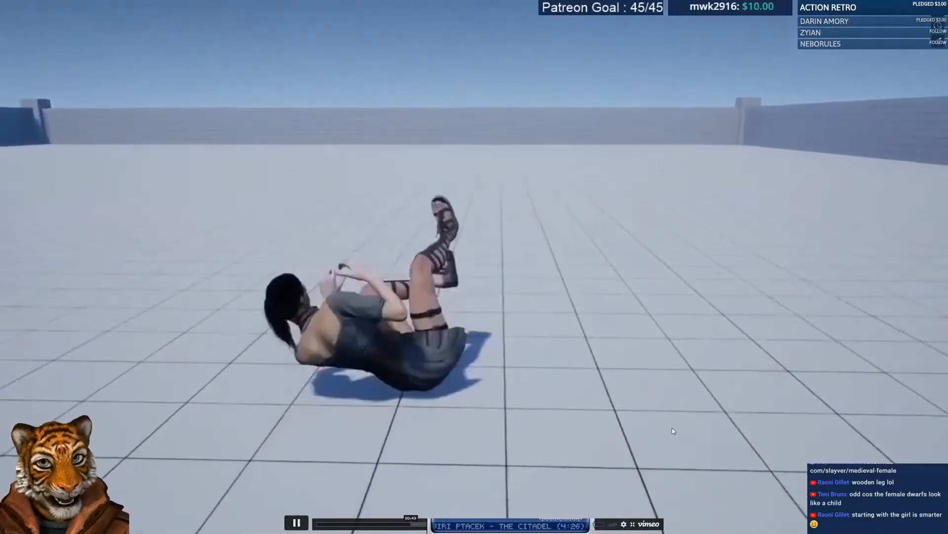
left_click(631, 524)
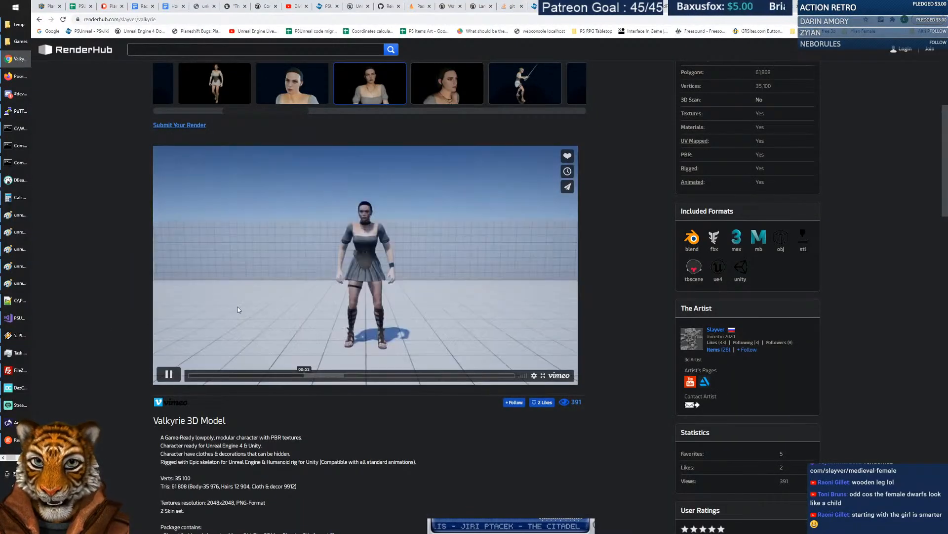
scroll(99, 312, "down", 2)
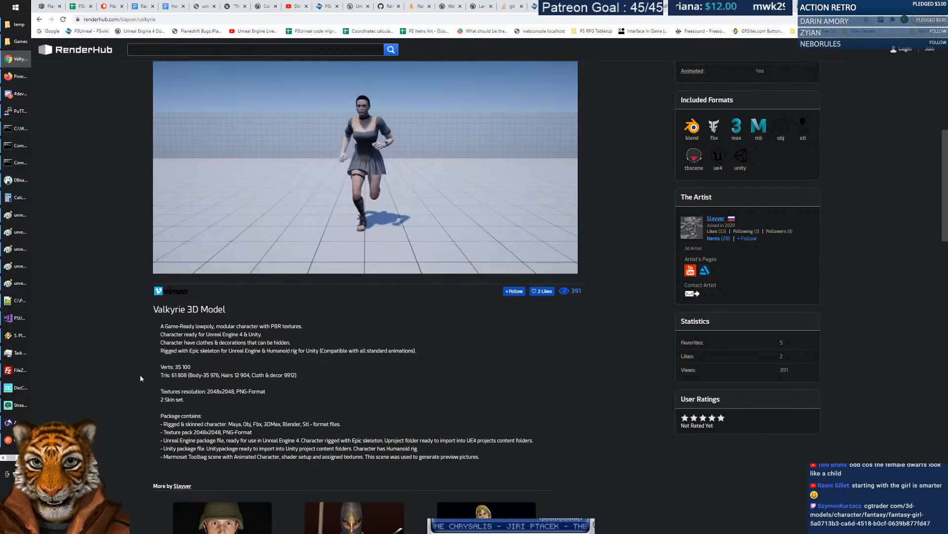
scroll(112, 395, "down", 1)
scroll(112, 392, "down", 2)
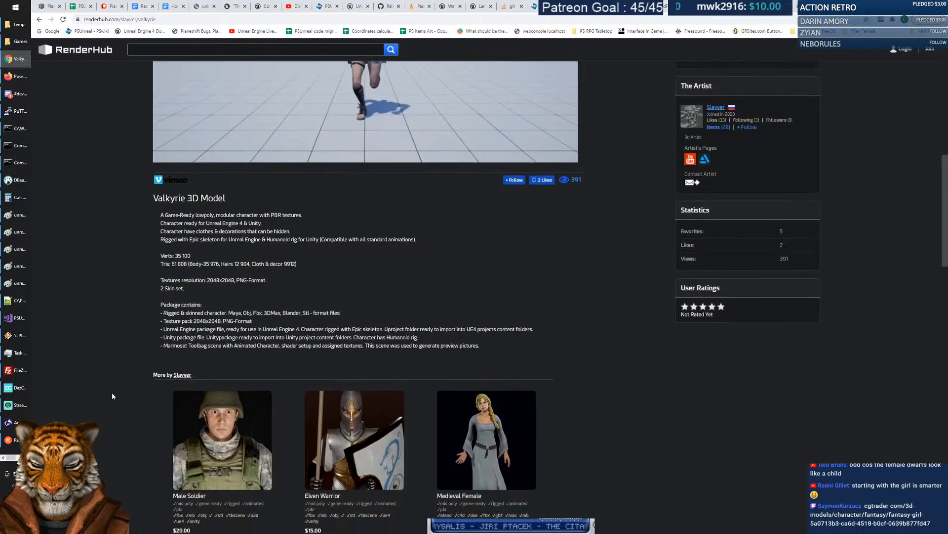
scroll(312, 235, "up", 4)
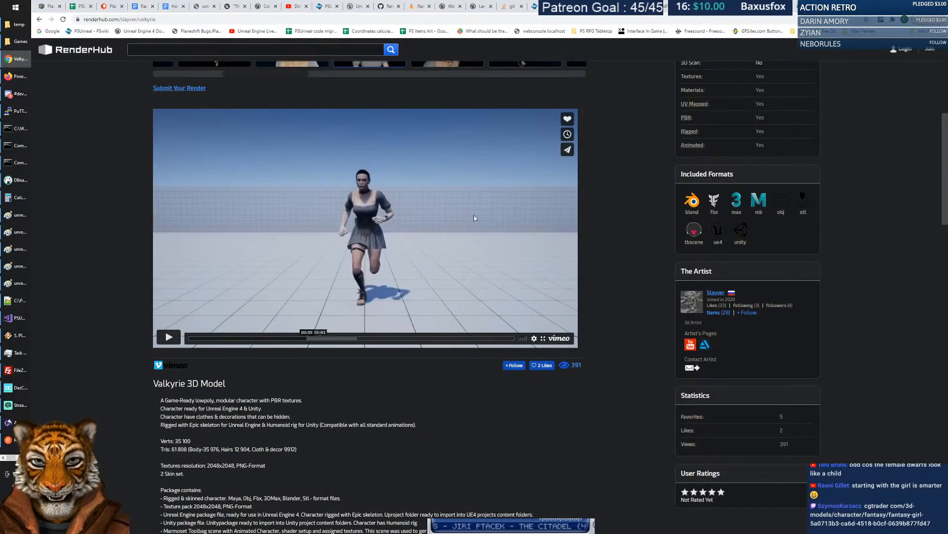
scroll(637, 272, "up", 4)
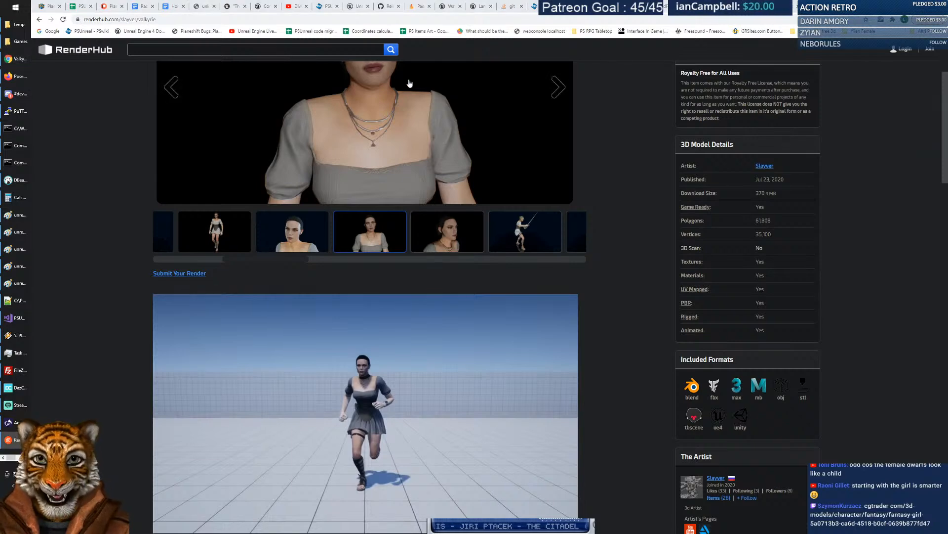
Load the pasted CGTrader Fantasy Girl link, replacing the stray space in the domain with a dot.
left_click(116, 20)
type("cgtrader com/3d-models/character/fantasy/fantasy-girl-5a0713b3-ca6d-4518-b0cf-0639b877fd47")
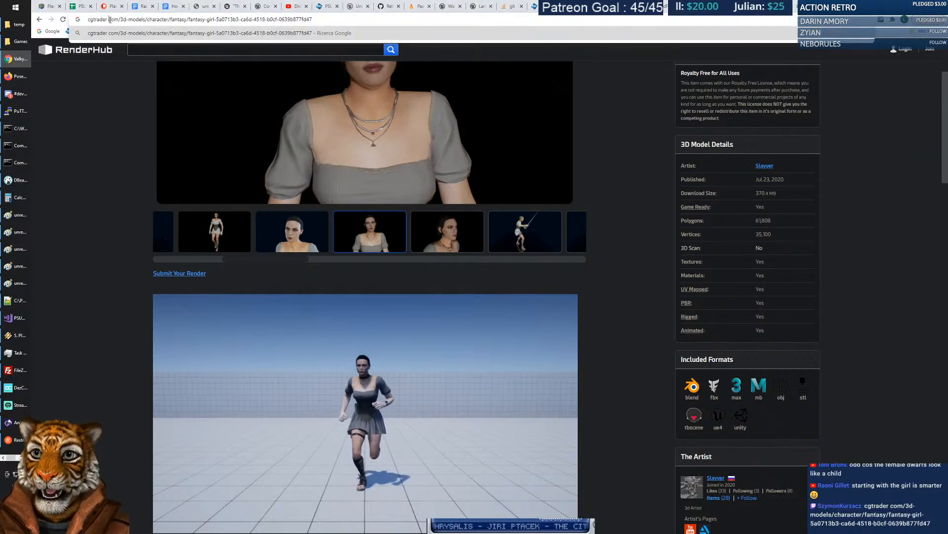
left_click(108, 20)
key("BackSpace")
type(".")
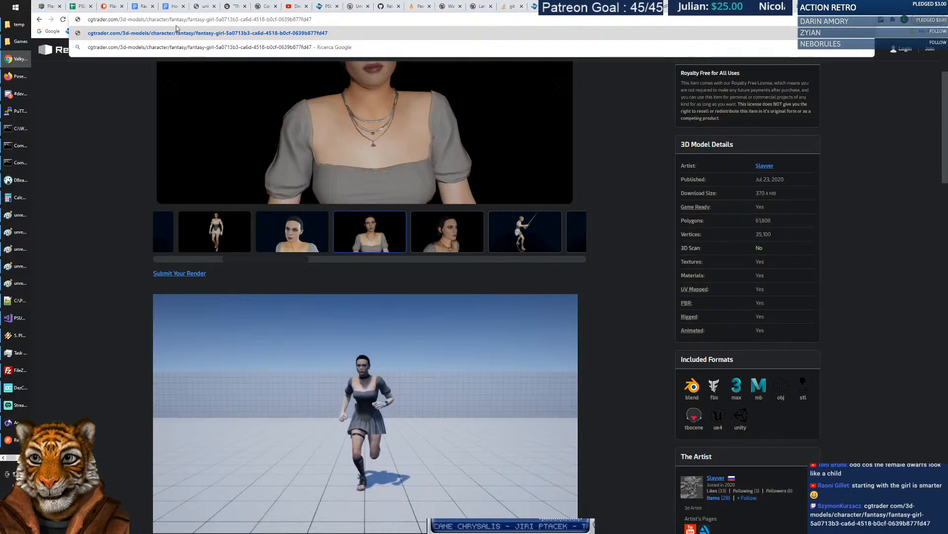
key("Return")
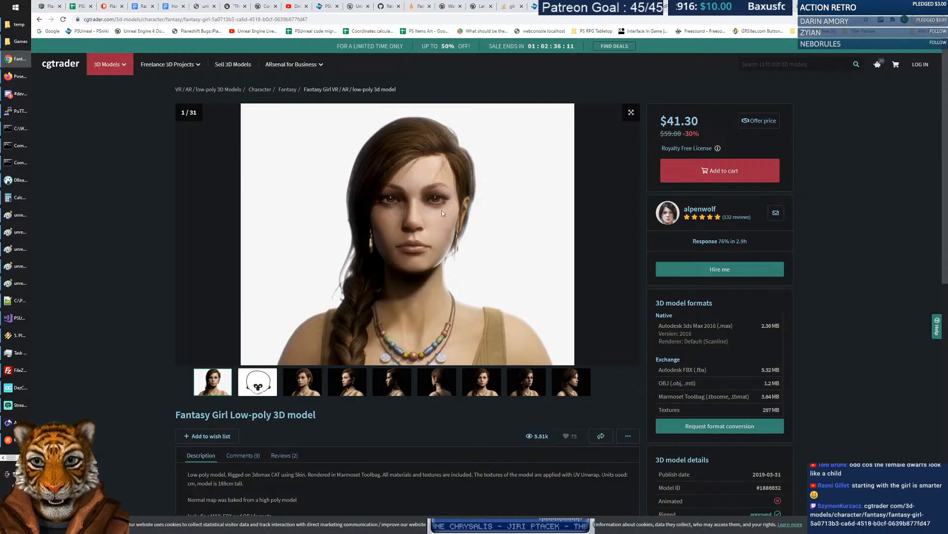
Step the gallery from the second image on to the ninth, a side face profile.
scroll(460, 279, "down", 2)
scroll(396, 302, "up", 2)
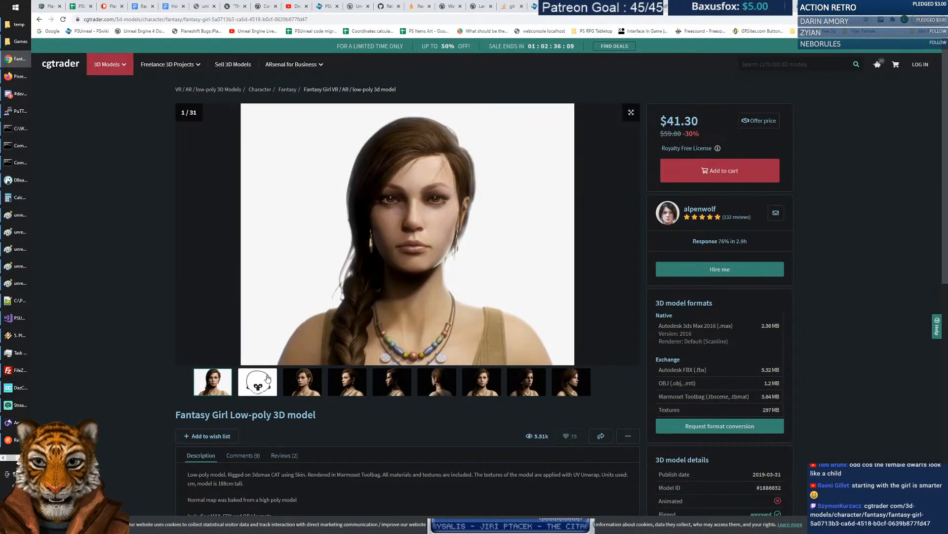
left_click(267, 378)
left_click(311, 385)
left_click(346, 390)
left_click(376, 390)
left_click(433, 392)
left_click(482, 391)
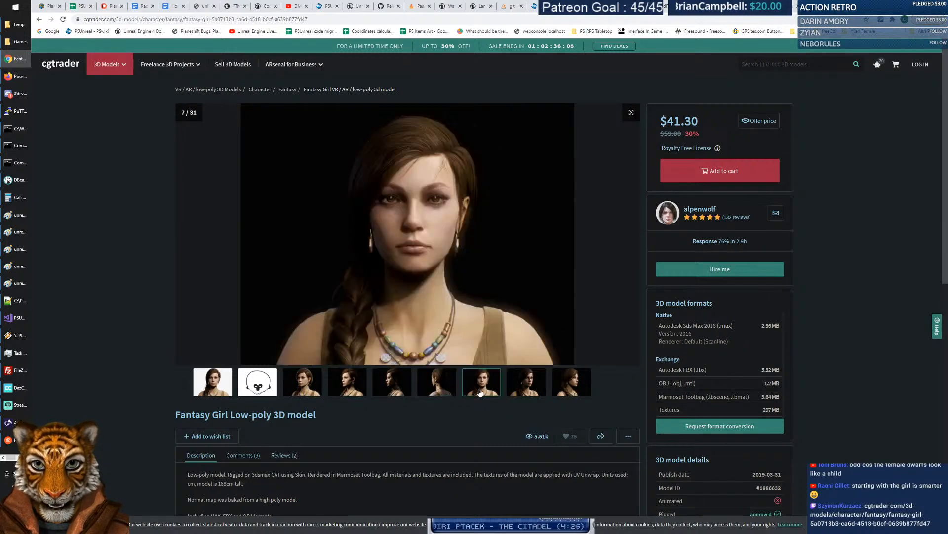
left_click(526, 390)
left_click(574, 390)
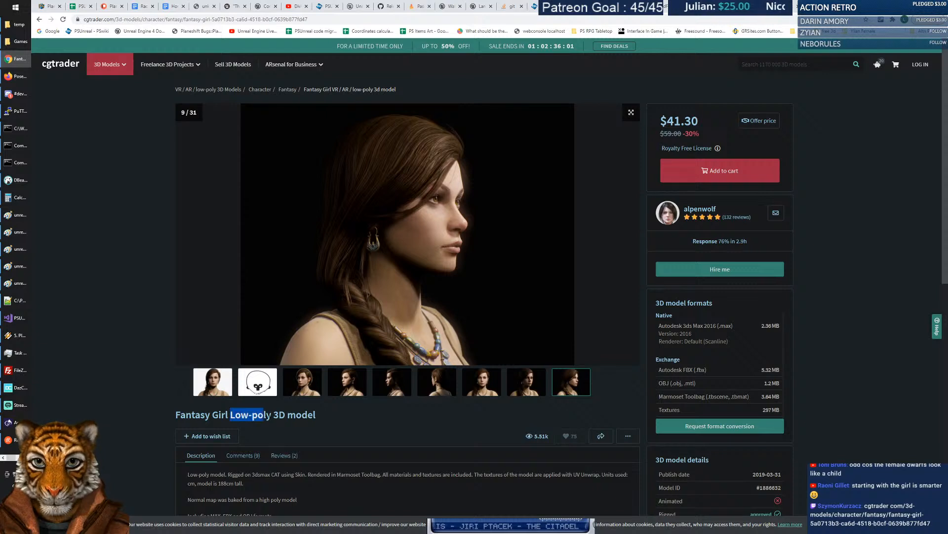
Highlight the word 'Low-poly' in the model title, then clear the selection.
left_click_drag(329, 418, 272, 415)
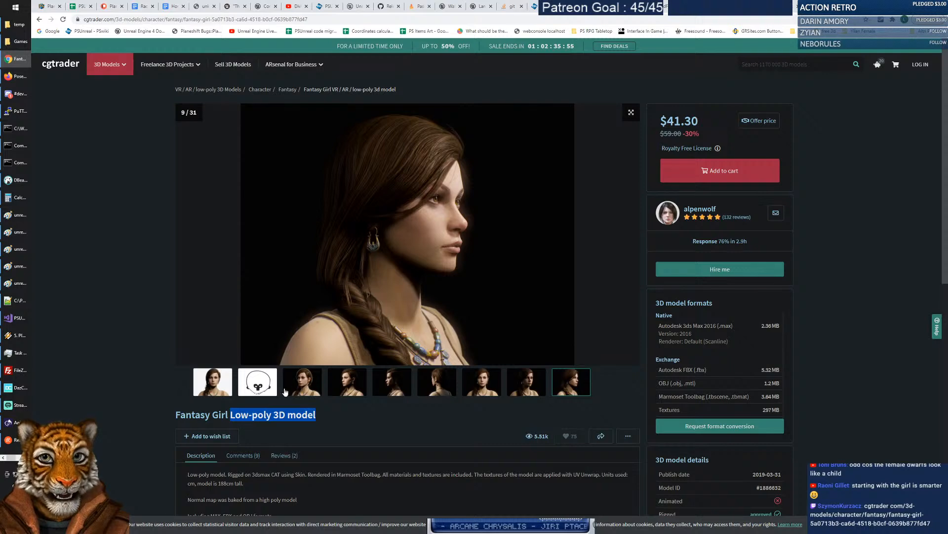
left_click(276, 415)
left_click_drag(250, 415, 307, 415)
left_click(172, 332)
Highlight the '65461 triangles' count in the description.
scroll(134, 313, "down", 3)
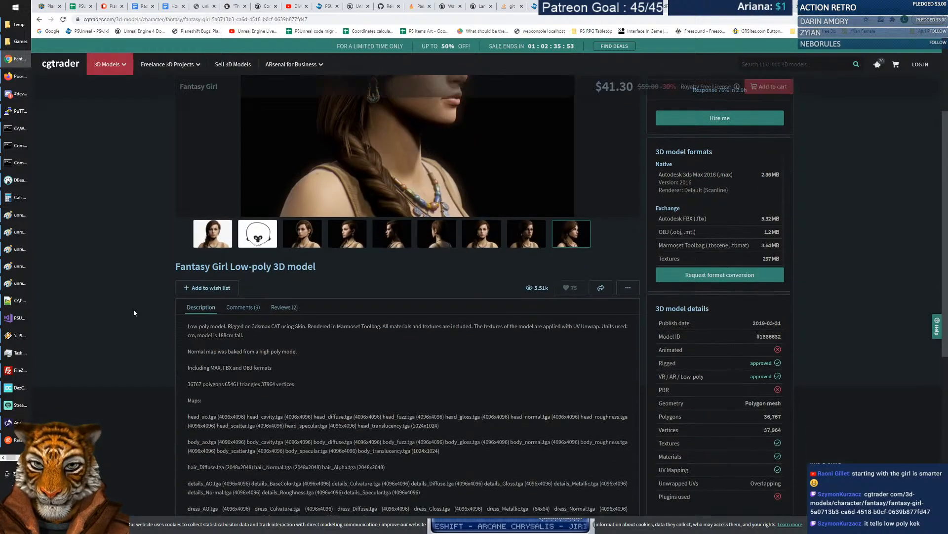
scroll(317, 339, "down", 1)
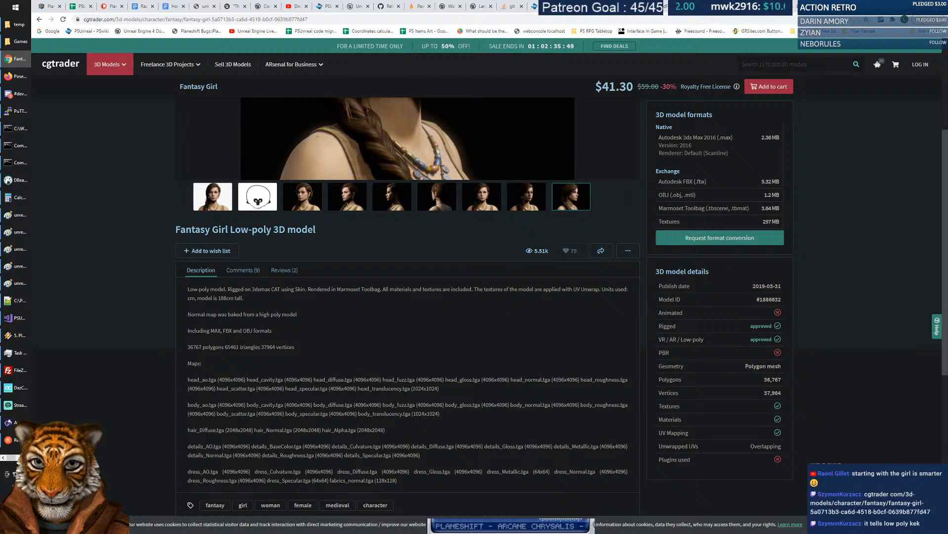
left_click_drag(233, 347, 255, 346)
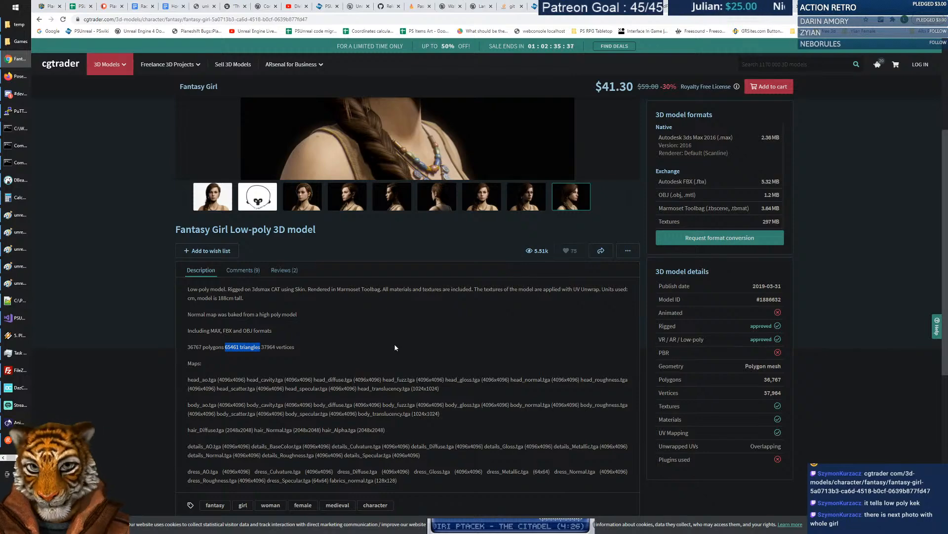
Return the gallery to the eighth image, a front view of the face.
scroll(389, 355, "down", 5)
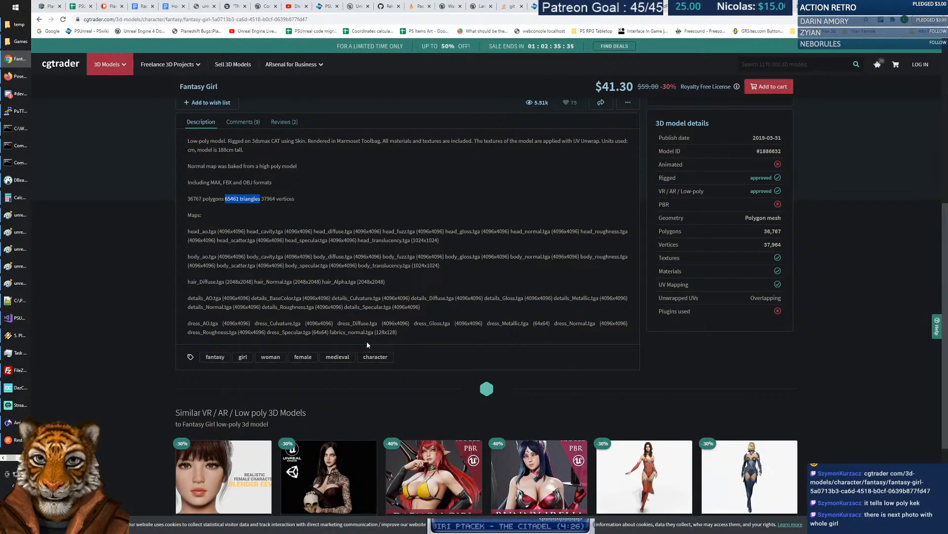
scroll(463, 283, "up", 7)
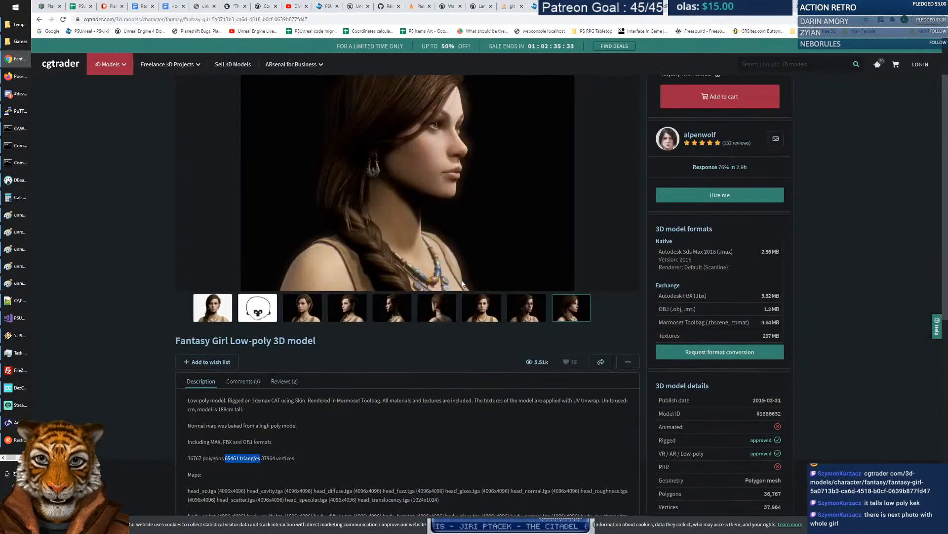
scroll(389, 270, "down", 4)
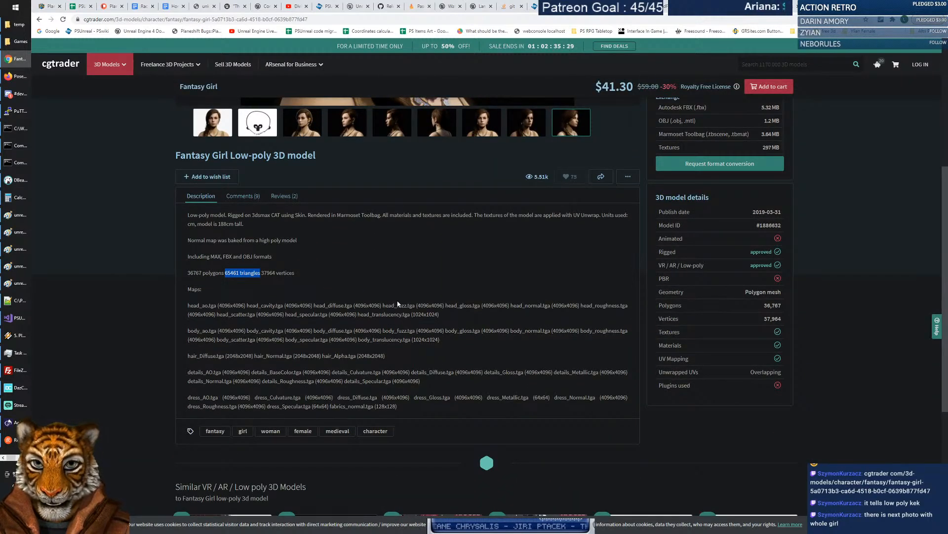
scroll(393, 300, "up", 5)
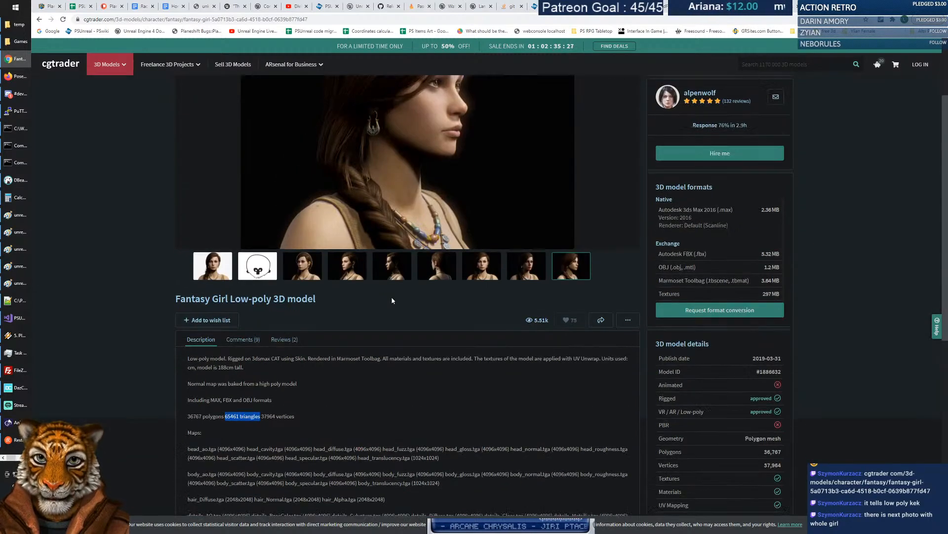
left_click(525, 385)
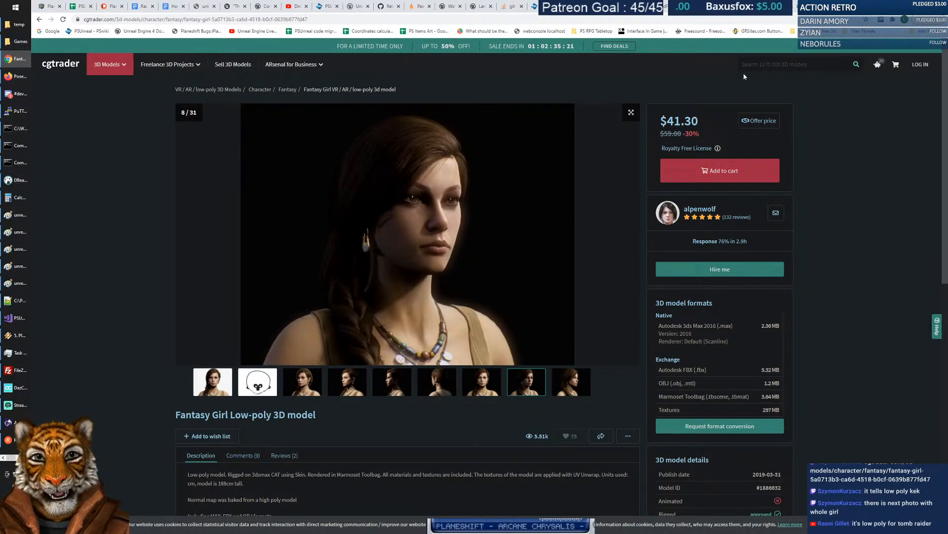
Try the price offer button and close the login panel it brings up.
left_click(753, 126)
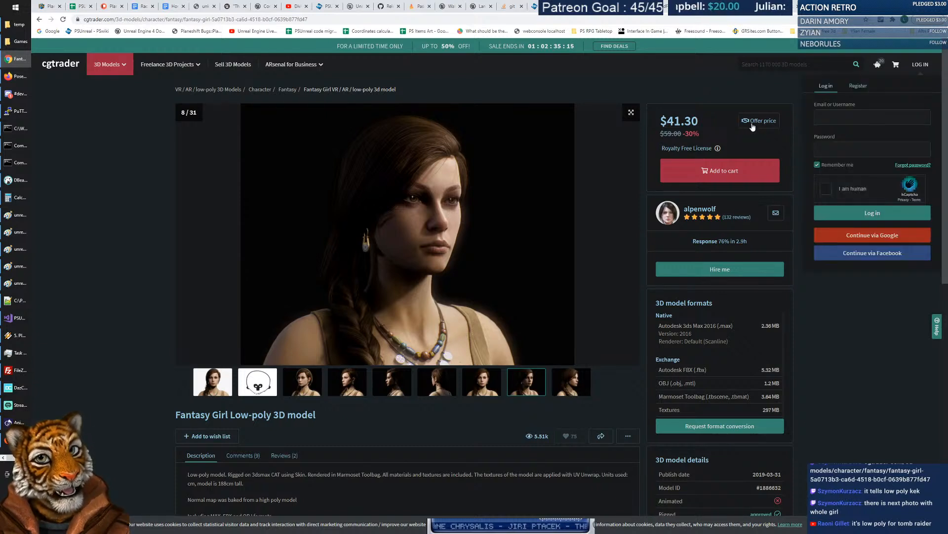
left_click(852, 322)
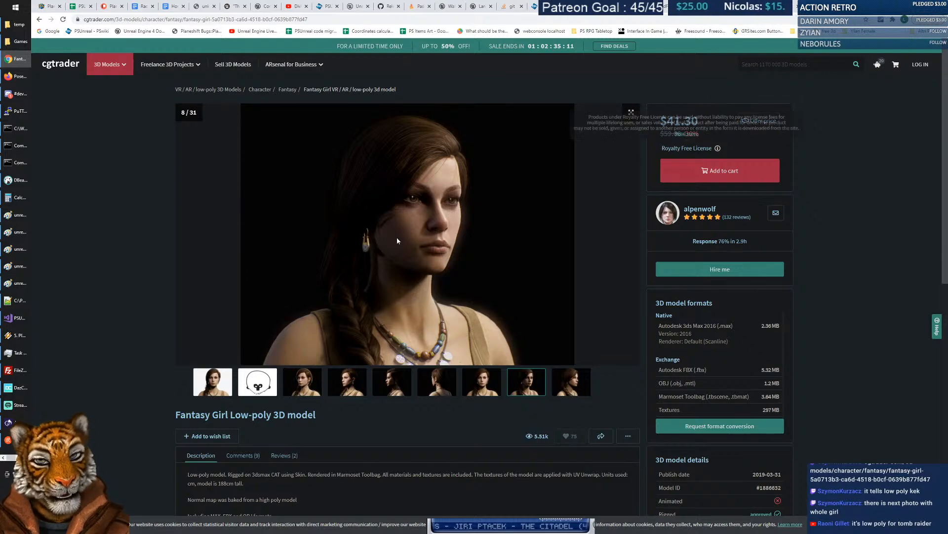
scroll(396, 242, "down", 3)
Show the Comments (9) tab and highlight the blendshapes question.
left_click(238, 307)
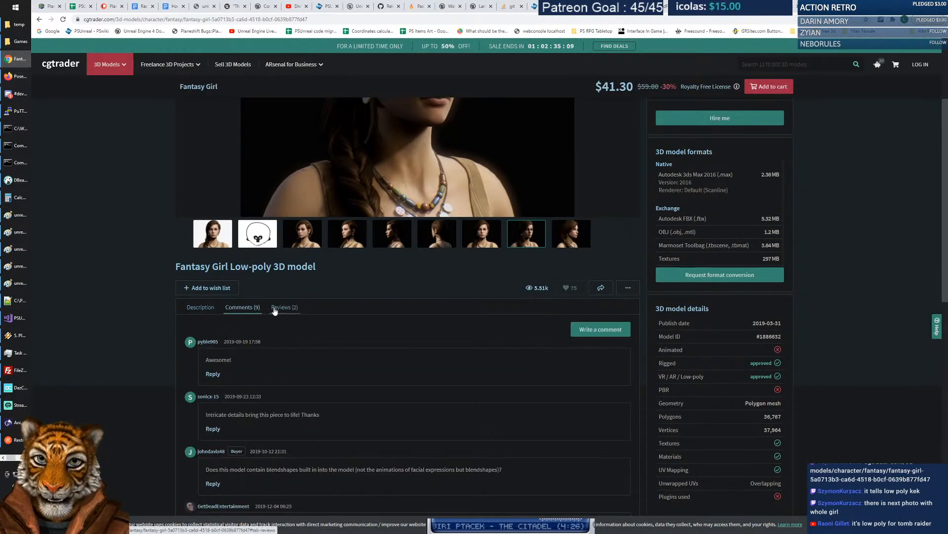
scroll(238, 309, "down", 3)
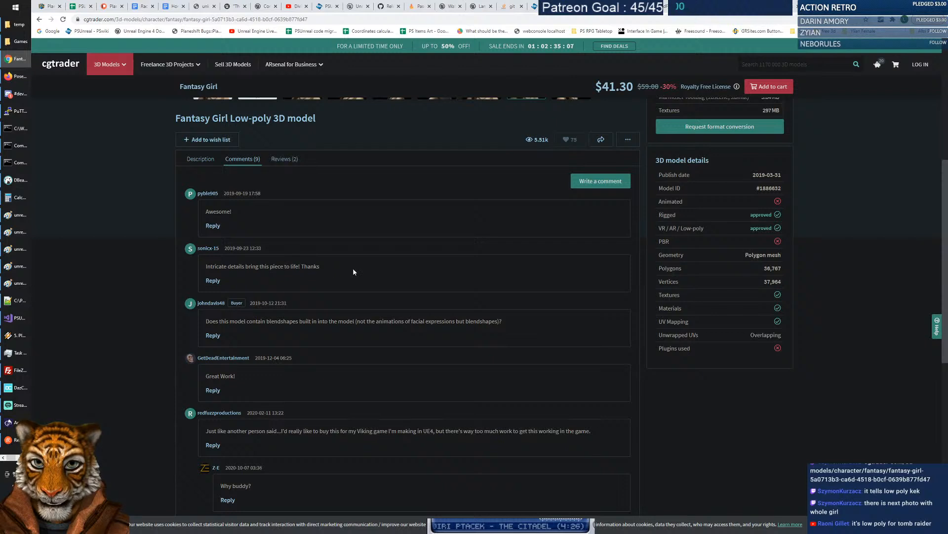
scroll(351, 271, "down", 2)
left_click_drag(205, 247, 536, 242)
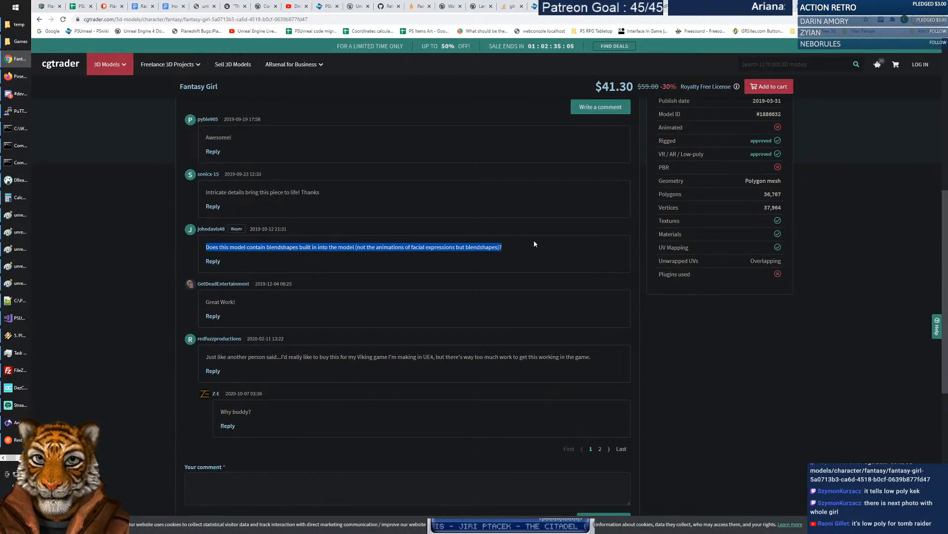
left_click(537, 242)
Highlight and read the comment about the Viking game.
left_click_drag(216, 357, 607, 349)
left_click(424, 350)
left_click_drag(362, 356, 201, 354)
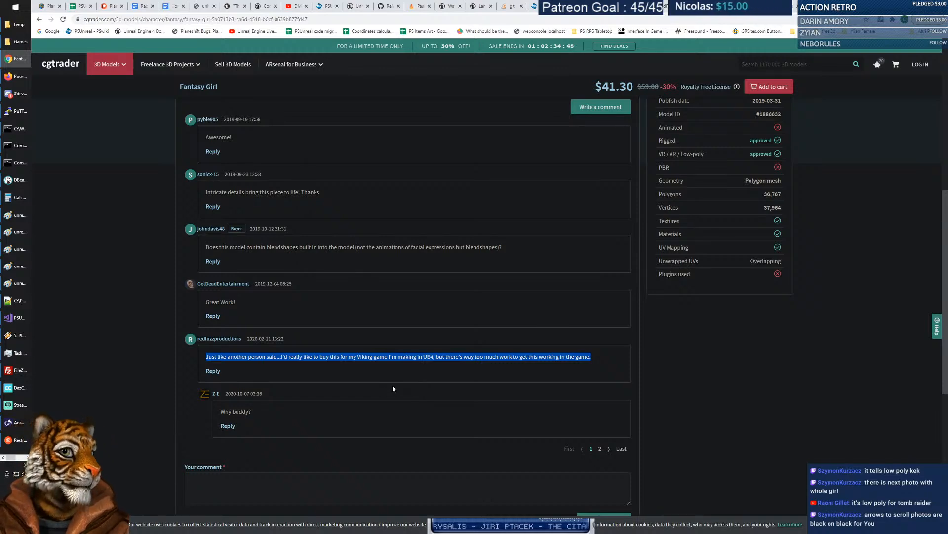
scroll(378, 392, "down", 3)
scroll(377, 392, "up", 10)
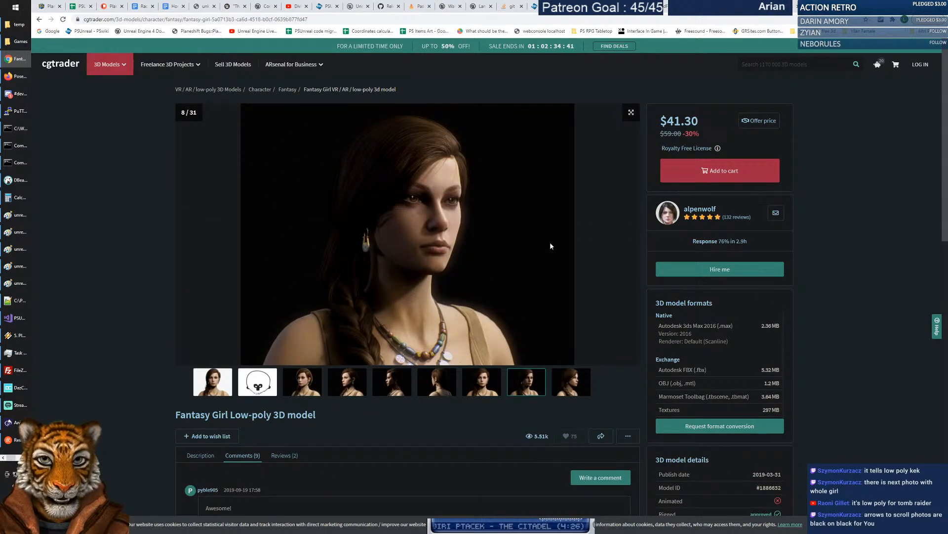
Advance the gallery to image 12, past the full-body view at image 11.
left_click(631, 386)
left_click(630, 387)
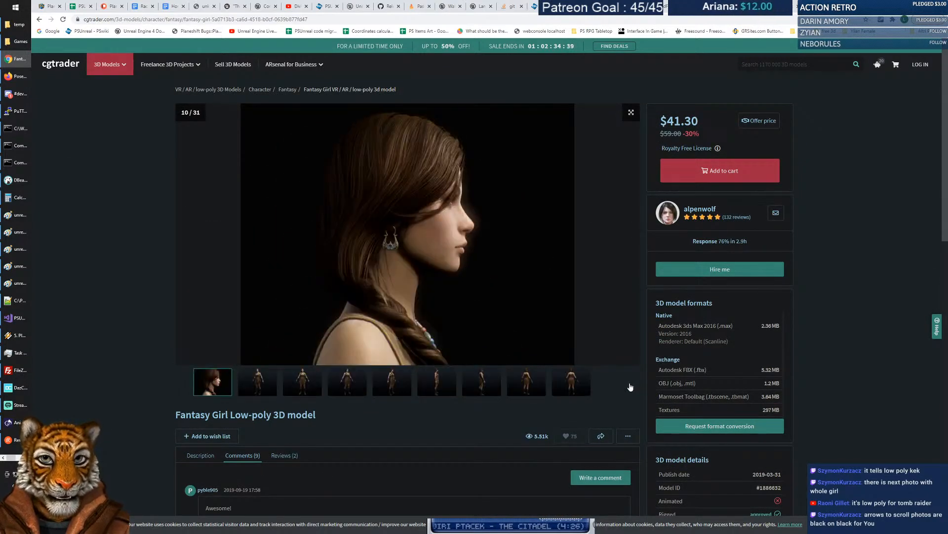
left_click(631, 388)
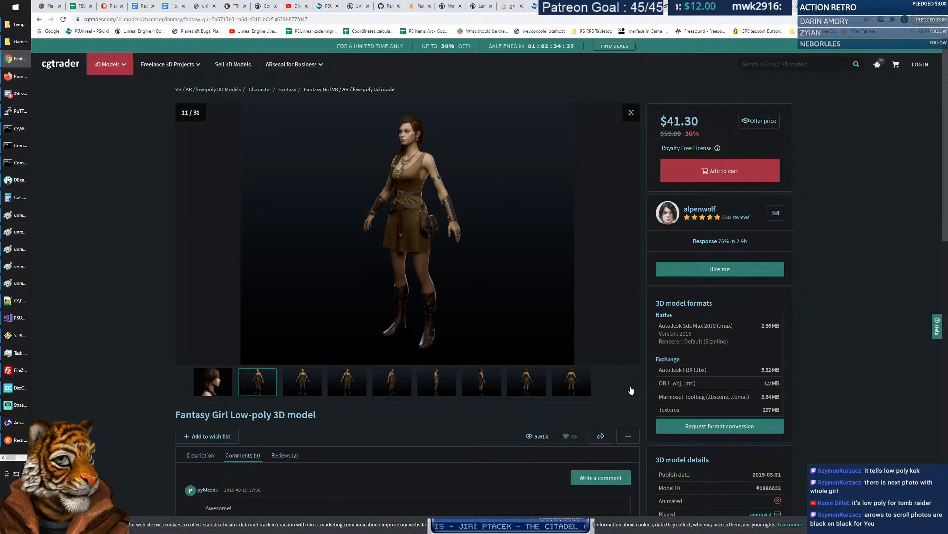
left_click(630, 389)
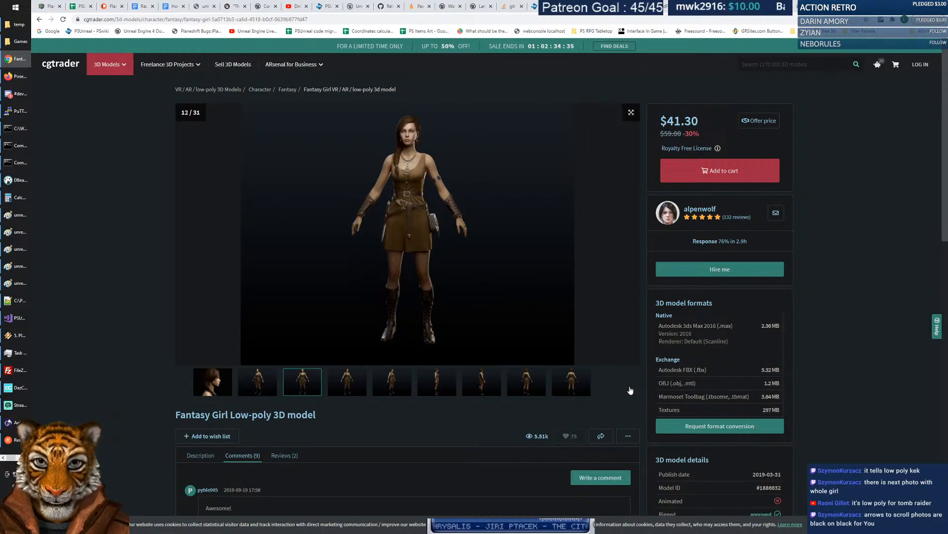
left_click(183, 385)
left_click(293, 385)
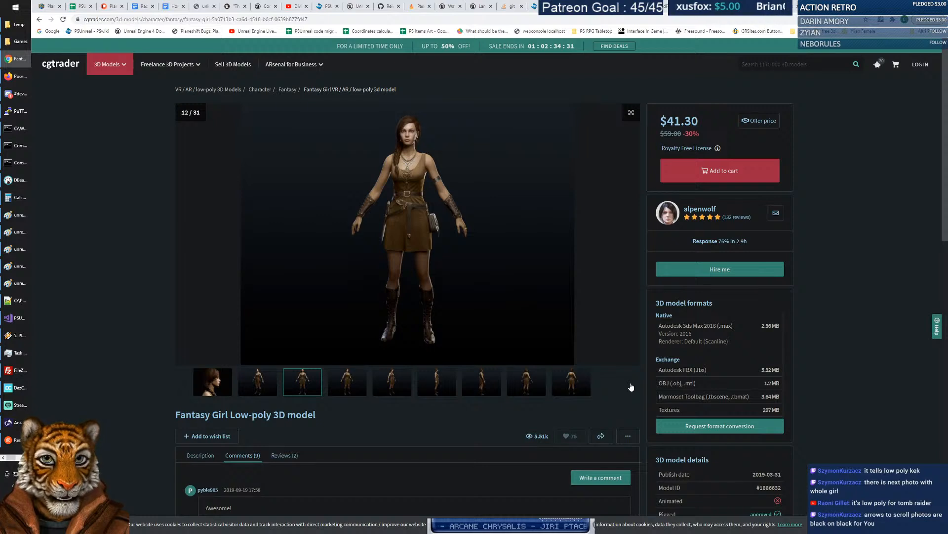
Open the browser extension options and extensions list, then close it.
right_click(881, 22)
right_click(882, 22)
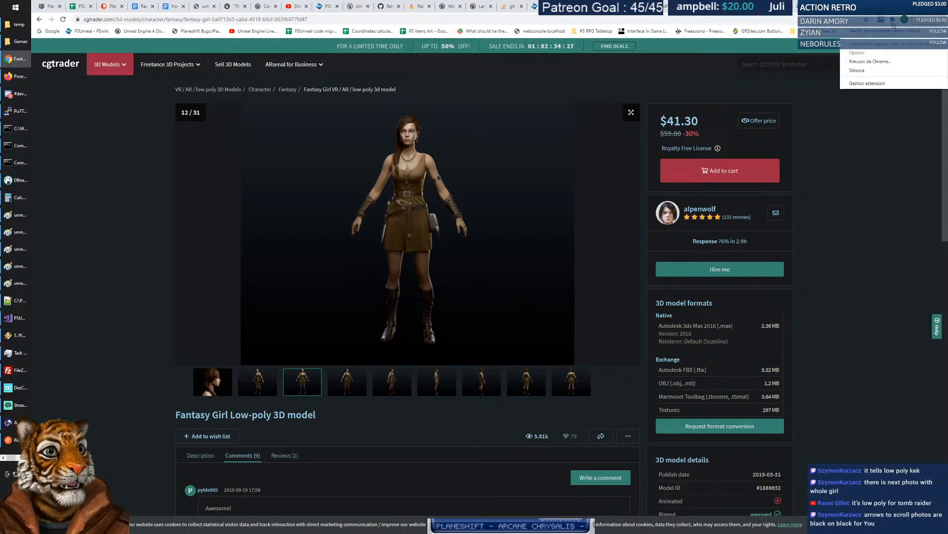
left_click(892, 22)
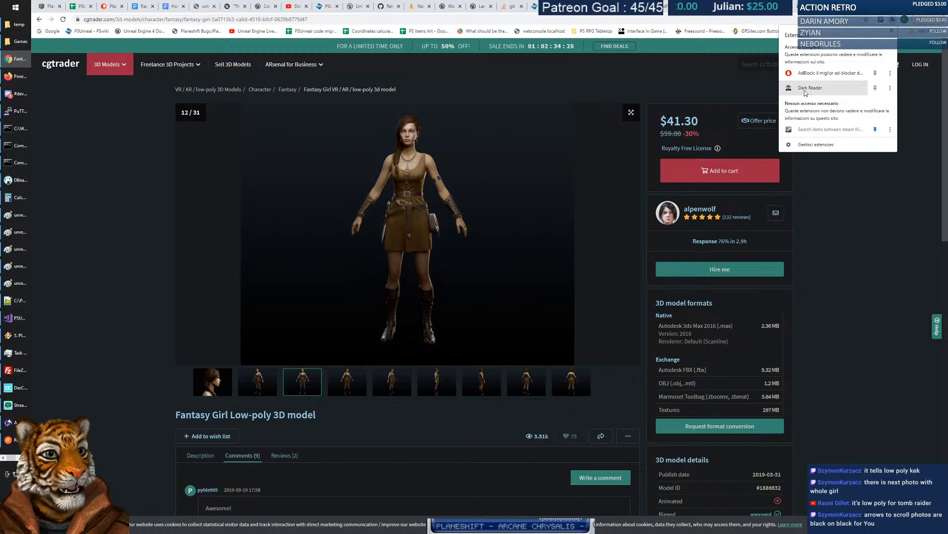
left_click(876, 282)
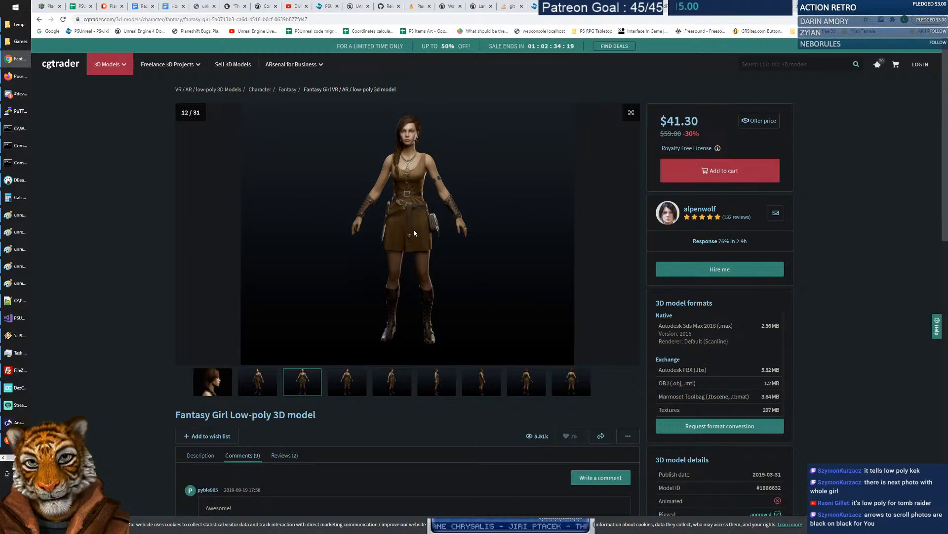
Move the gallery on to image 13, the full-body front view in the brown dress.
scroll(402, 251, "down", 2)
scroll(395, 279, "up", 2)
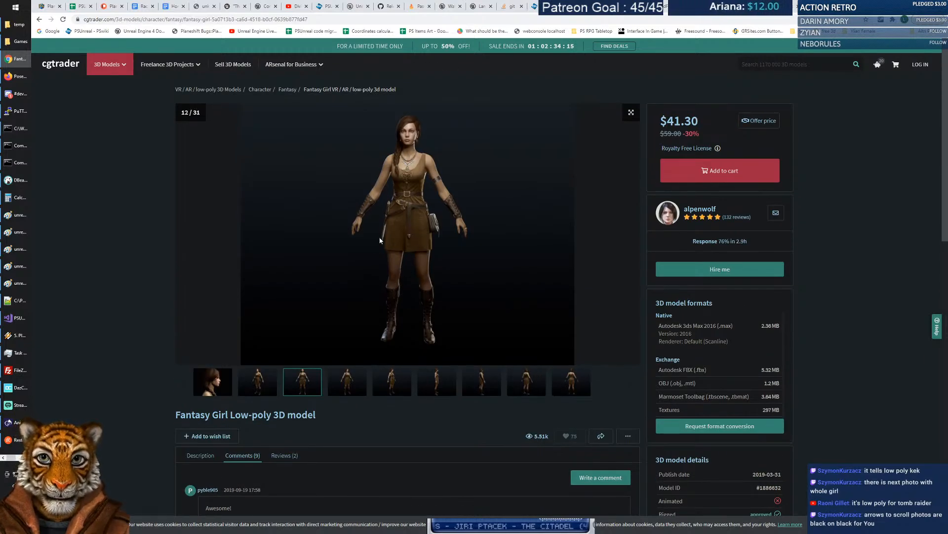
key("Right")
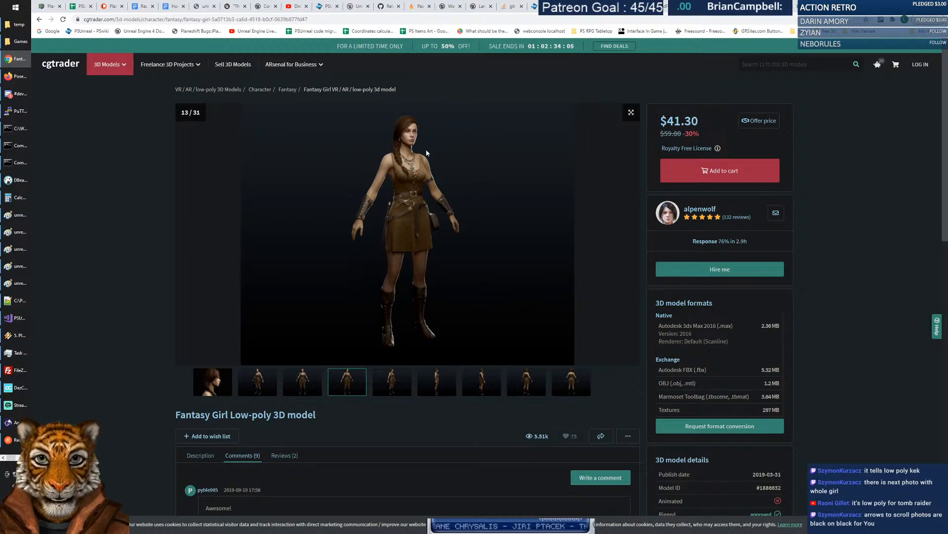
Advance the Fantasy Girl gallery through the side view to the image 18 back view.
left_click(389, 378)
left_click(440, 383)
left_click(488, 380)
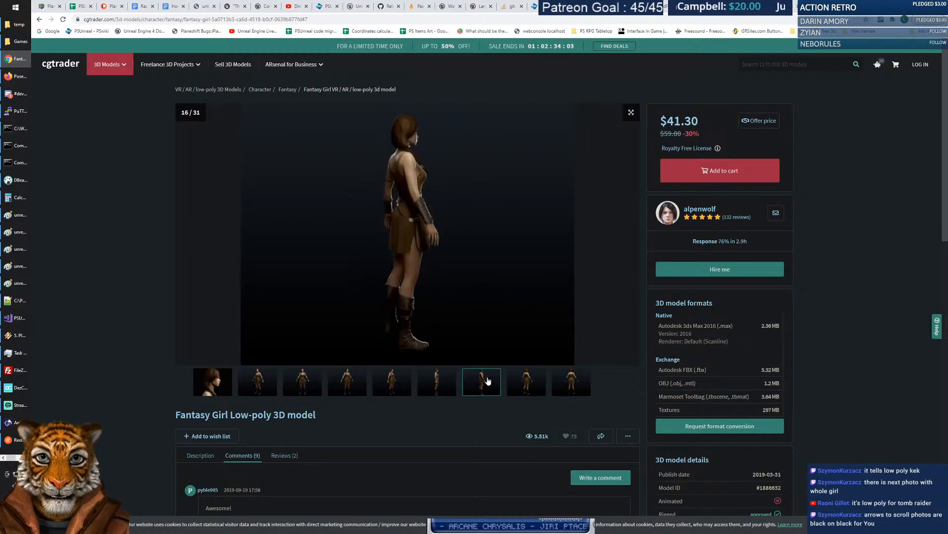
left_click(526, 388)
left_click(572, 389)
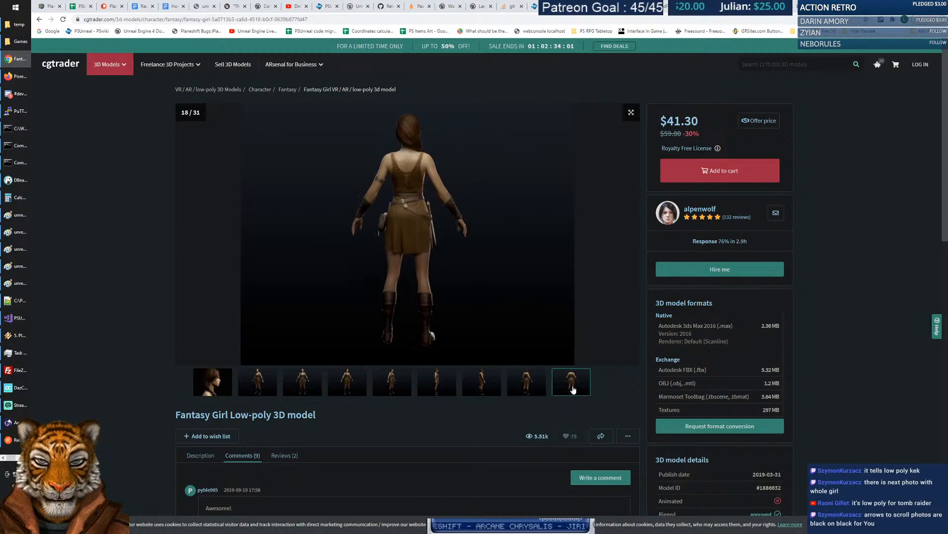
left_click(631, 388)
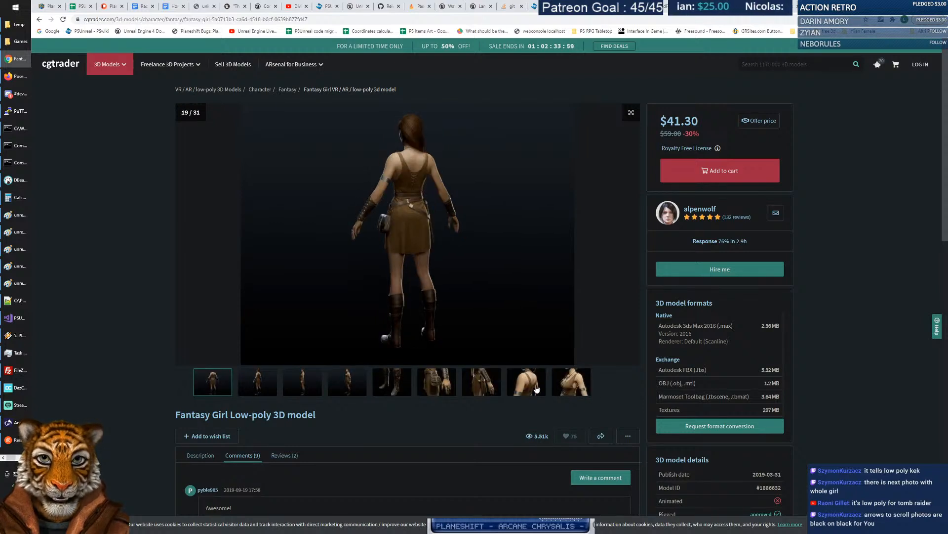
View the back close-up, grey clay renders, colourful rig render and texture sheet.
left_click(540, 390)
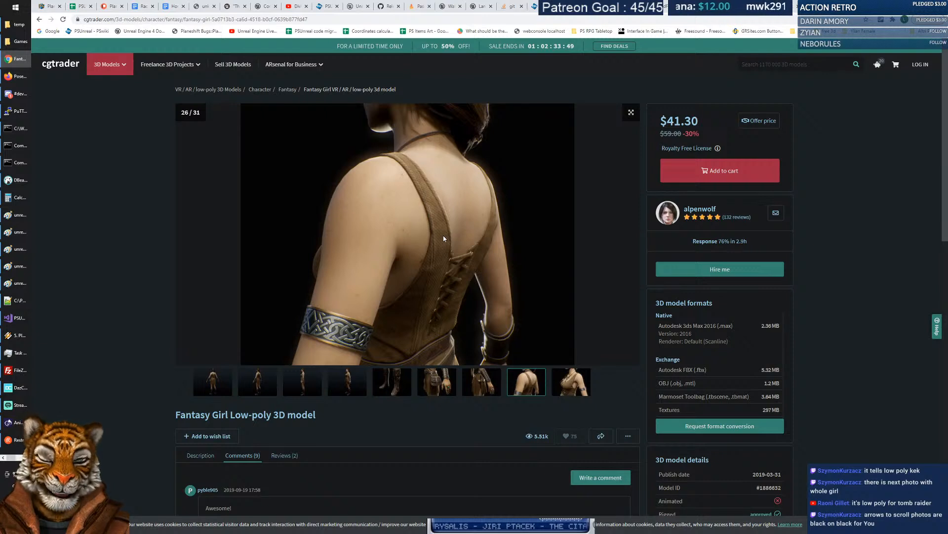
left_click(573, 380)
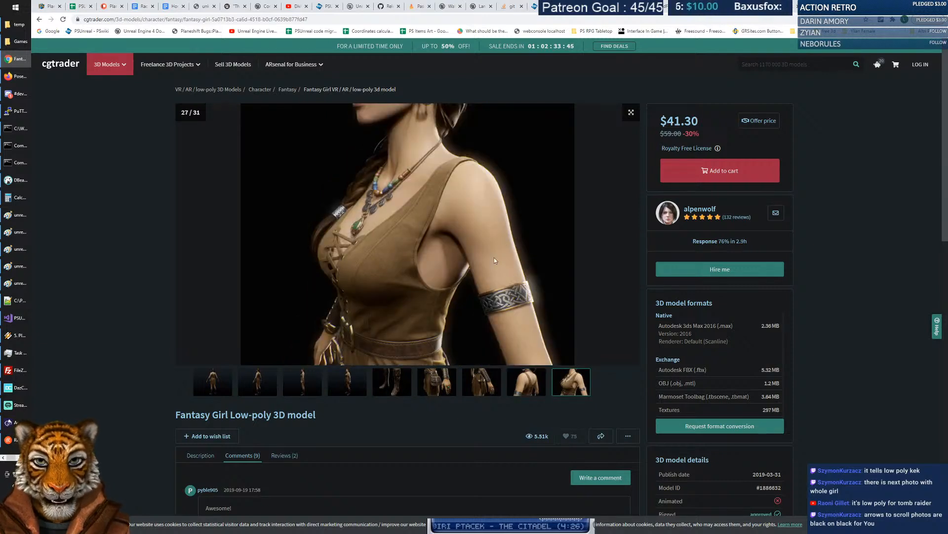
left_click(635, 387)
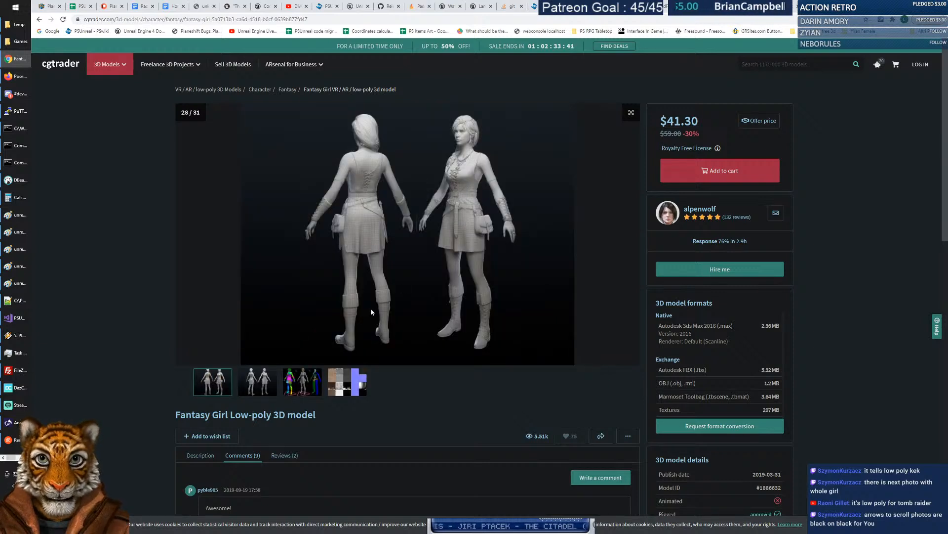
left_click(261, 391)
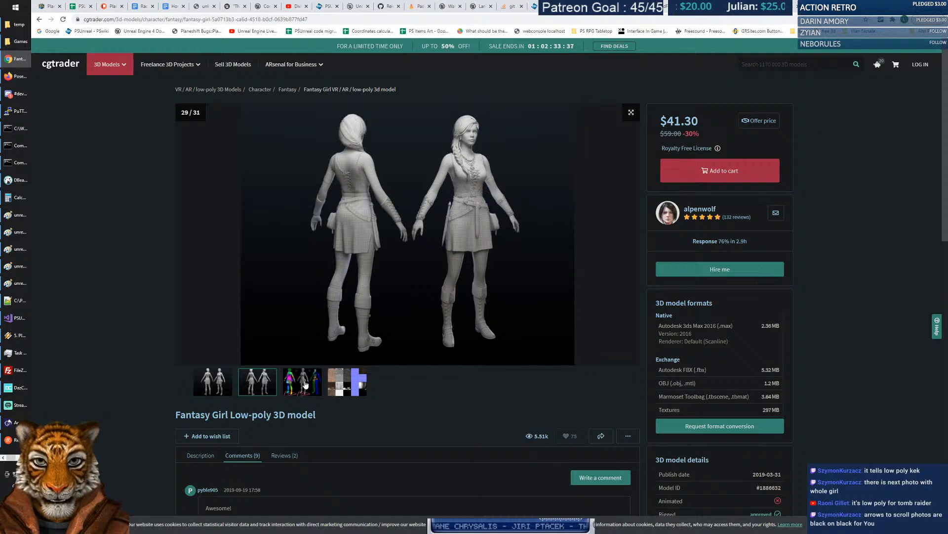
key("Right")
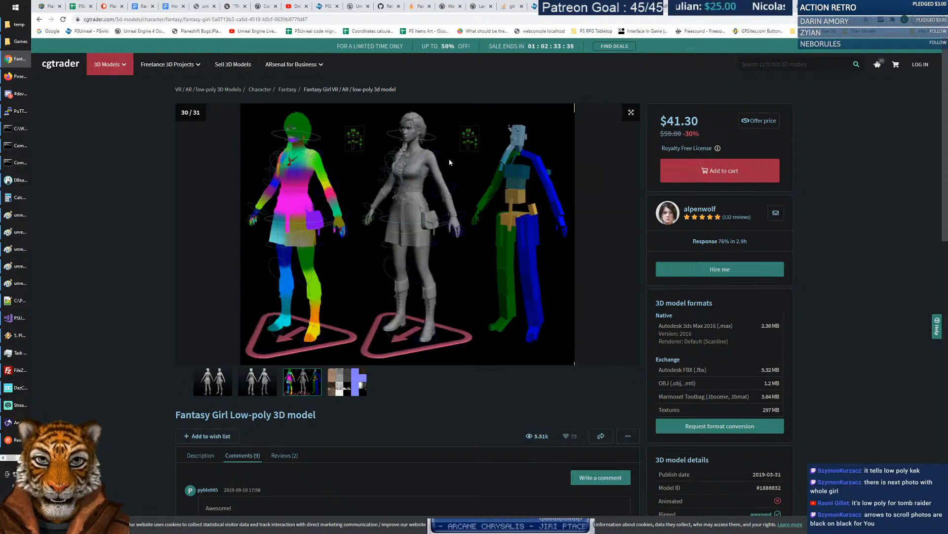
left_click(348, 392)
Go back through the gallery past the back view to the image 12 full-body front render.
left_click(312, 389)
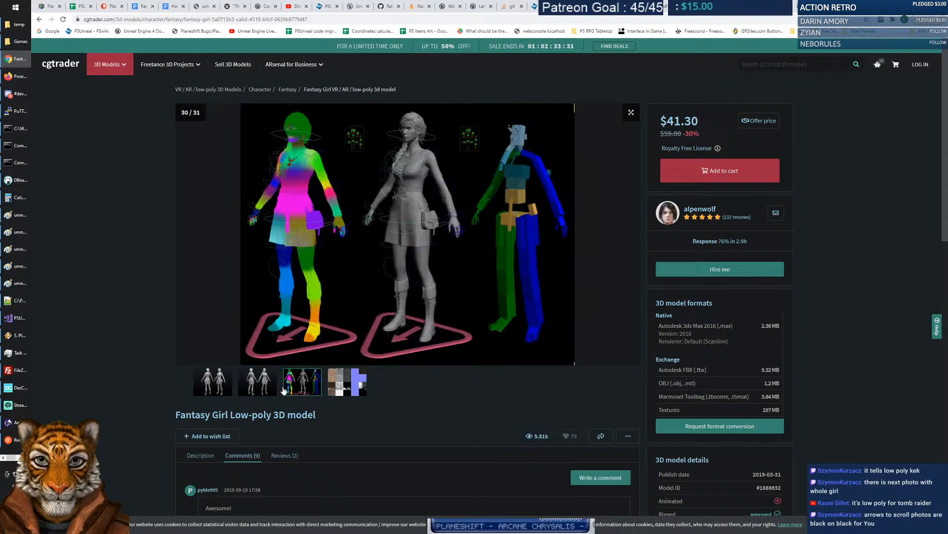
left_click(252, 390)
left_click(204, 390)
left_click(184, 388)
left_click(185, 388)
left_click(185, 388)
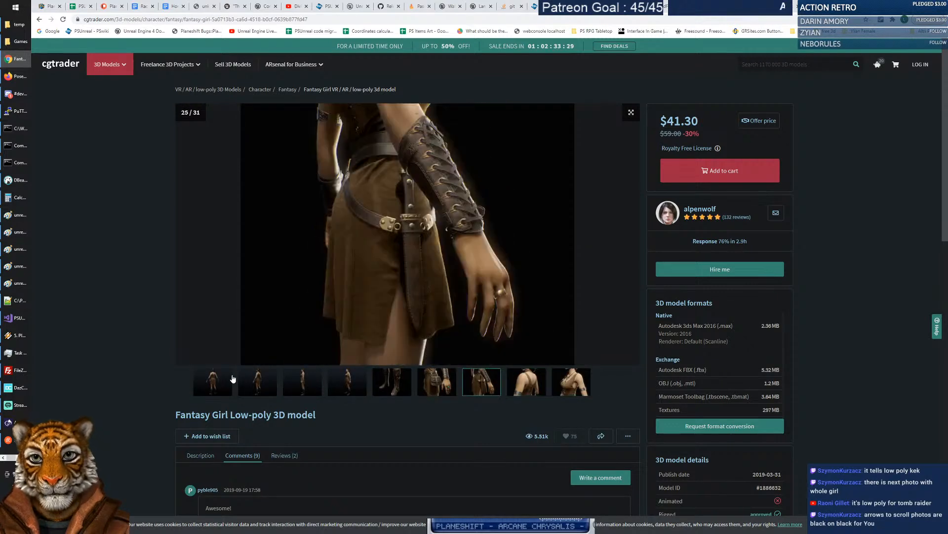
left_click(212, 381)
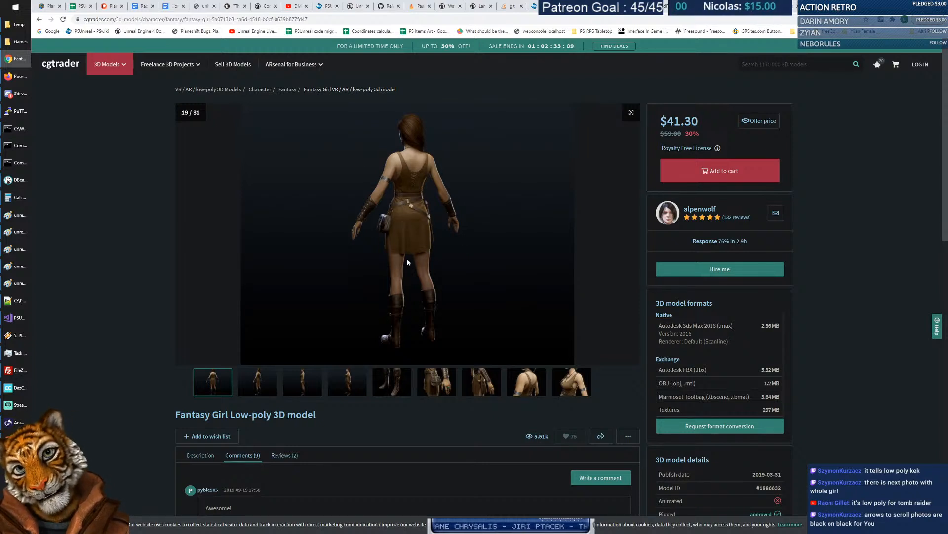
key("Left")
key("Left")
key("Left")
key("Left")
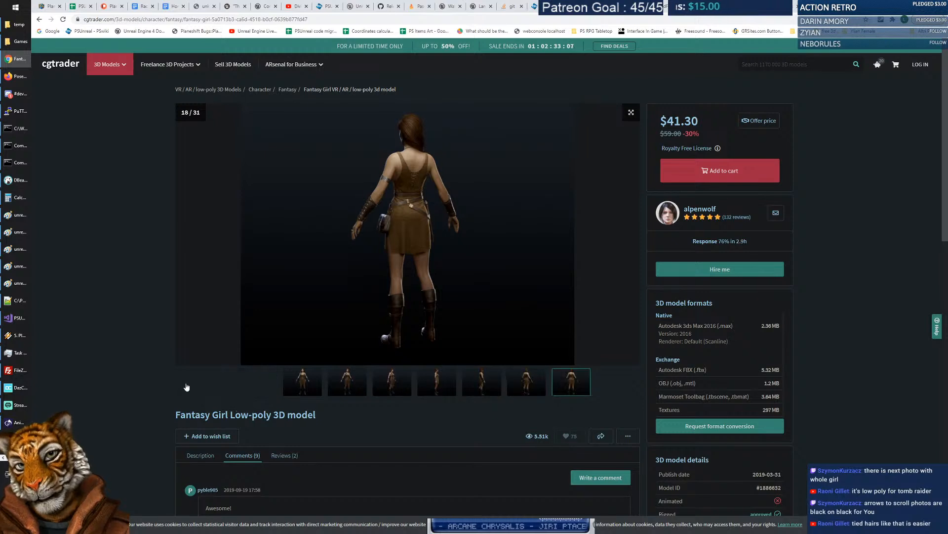
left_click(266, 384)
left_click(295, 389)
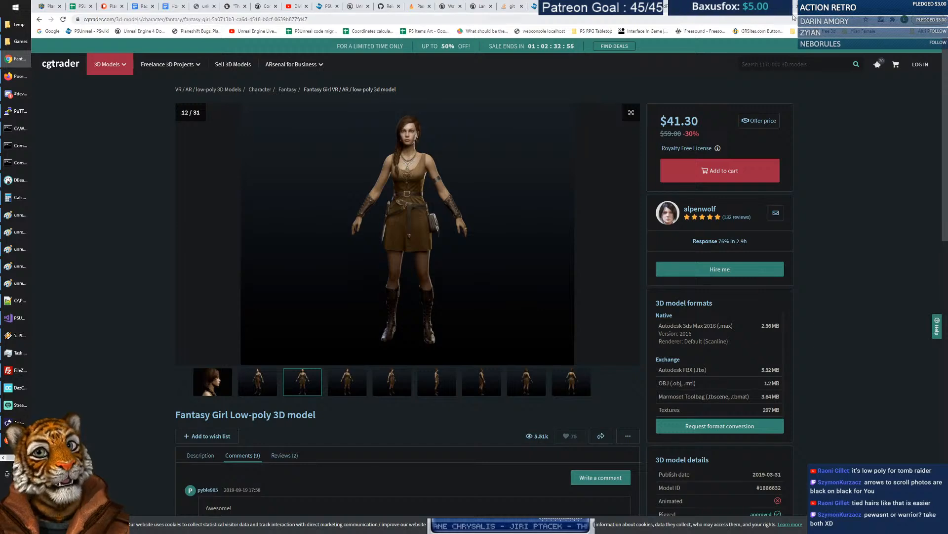
Switch to the Daz 3D dForce Medieval Barmaid Textures page.
left_click(759, 7)
left_click(728, 7)
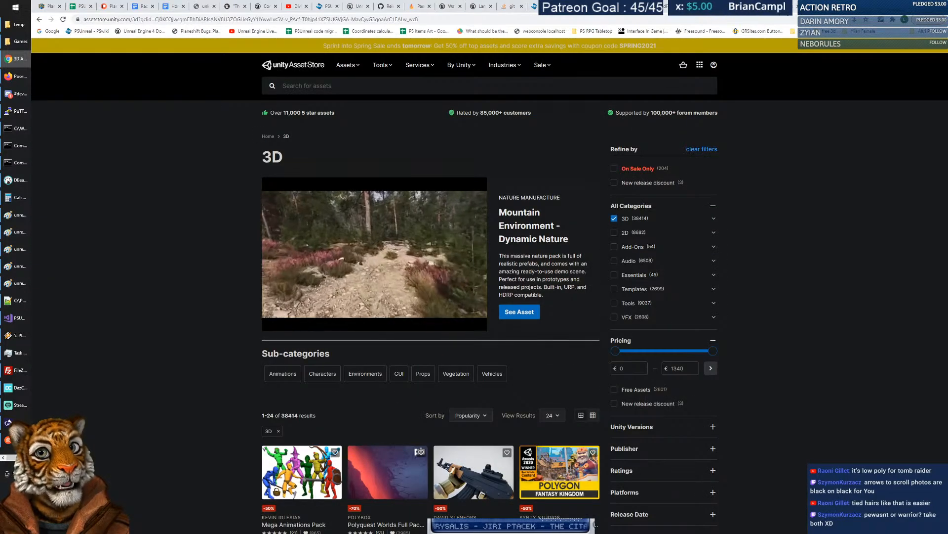
left_click(696, 7)
left_click(786, 7)
left_click(813, 7)
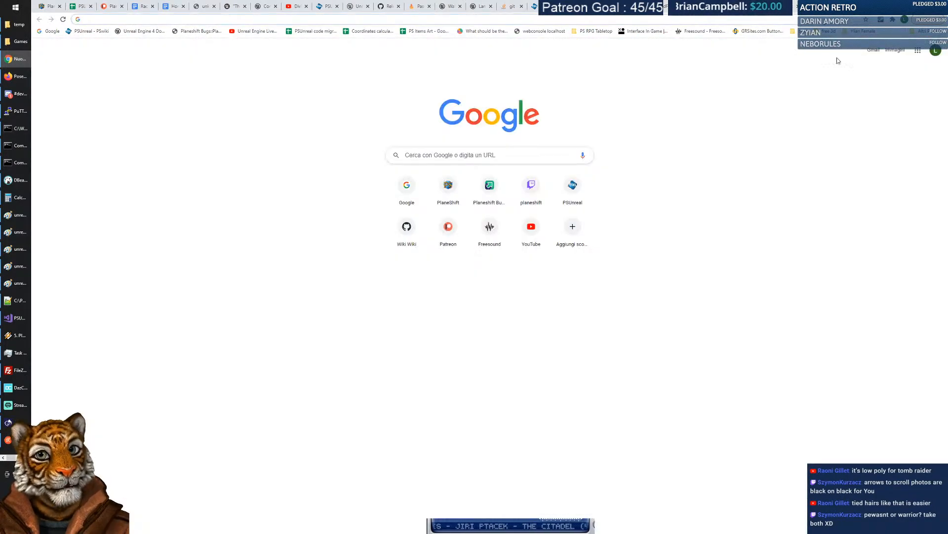
left_click(668, 7)
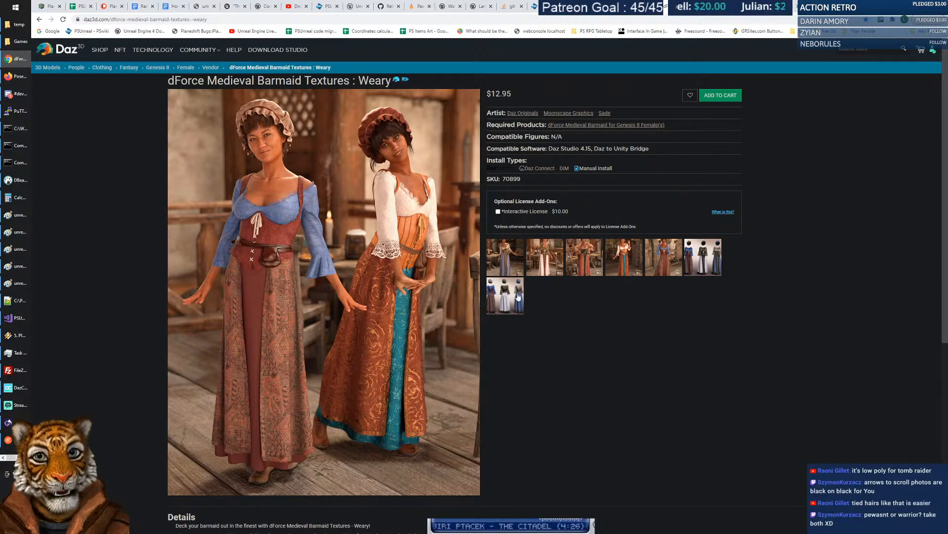
Enlarge the dress variants image and another product image, closing each afterwards.
left_click(521, 296)
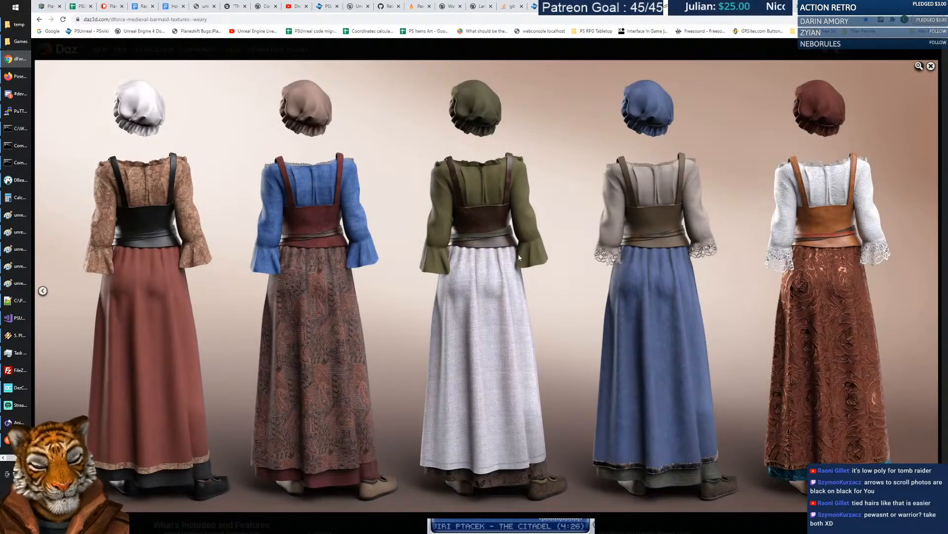
left_click(932, 66)
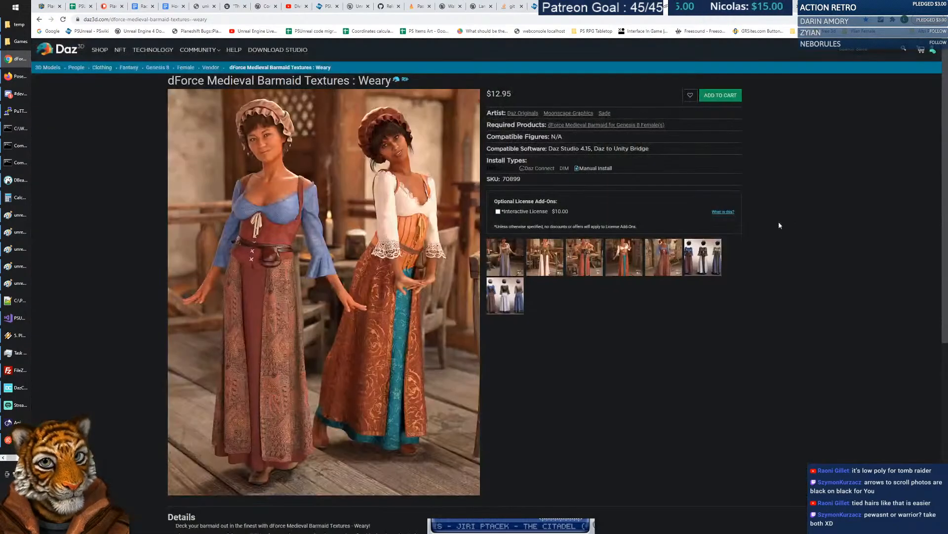
left_click(701, 260)
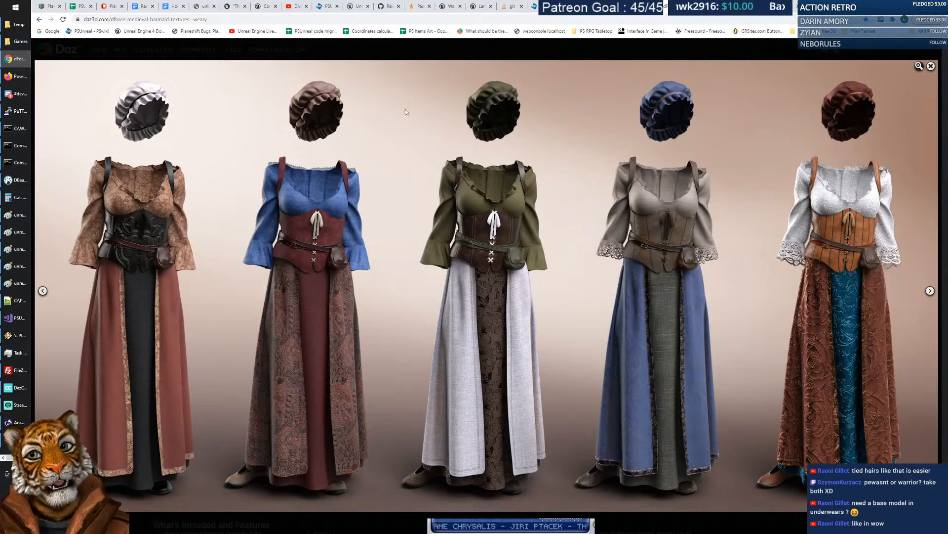
left_click(930, 66)
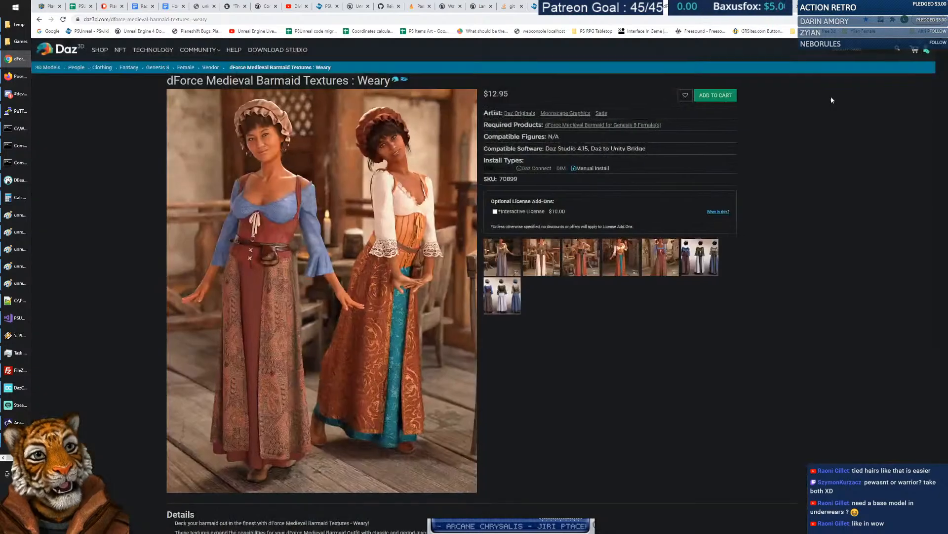
Return to the CGTrader Fantasy Girl page and view a rotated full-body render and the face close-up.
left_click(751, 7)
left_click(722, 6)
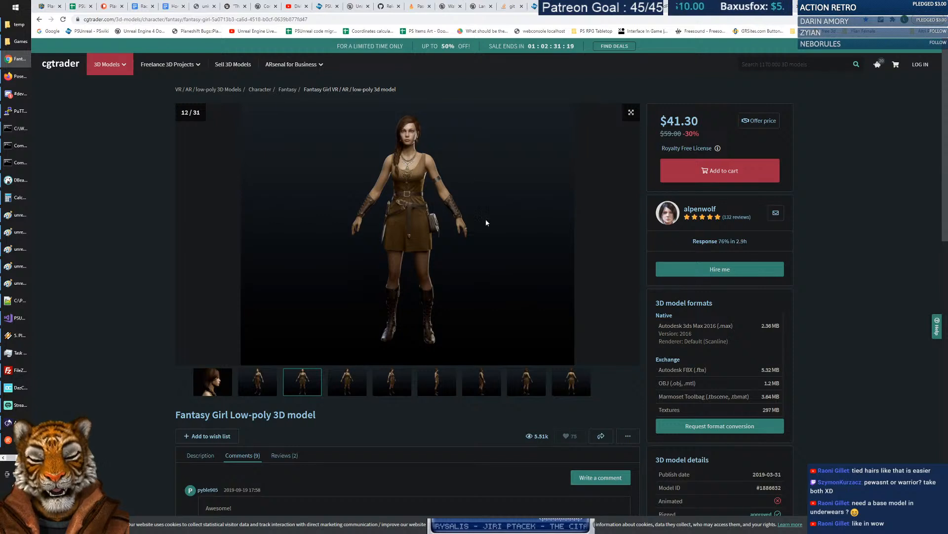
left_click(365, 383)
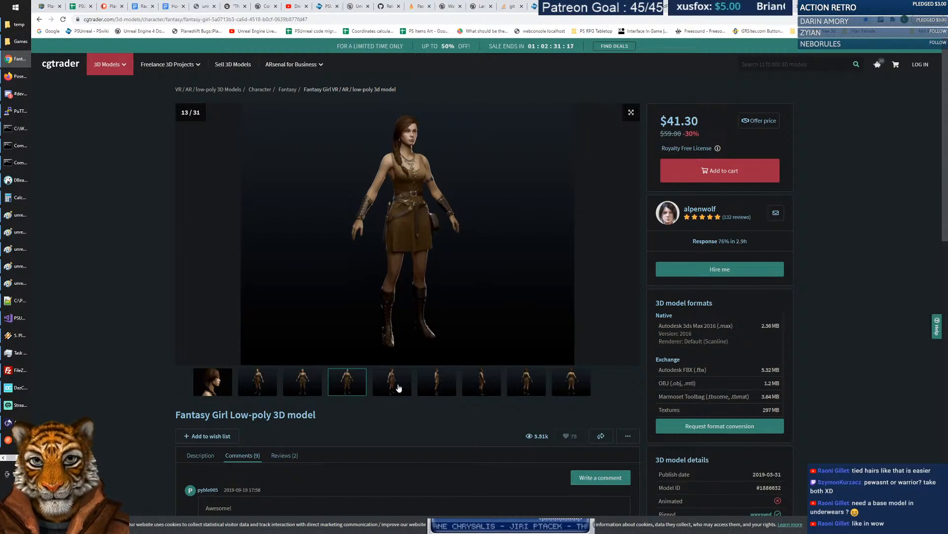
left_click(211, 385)
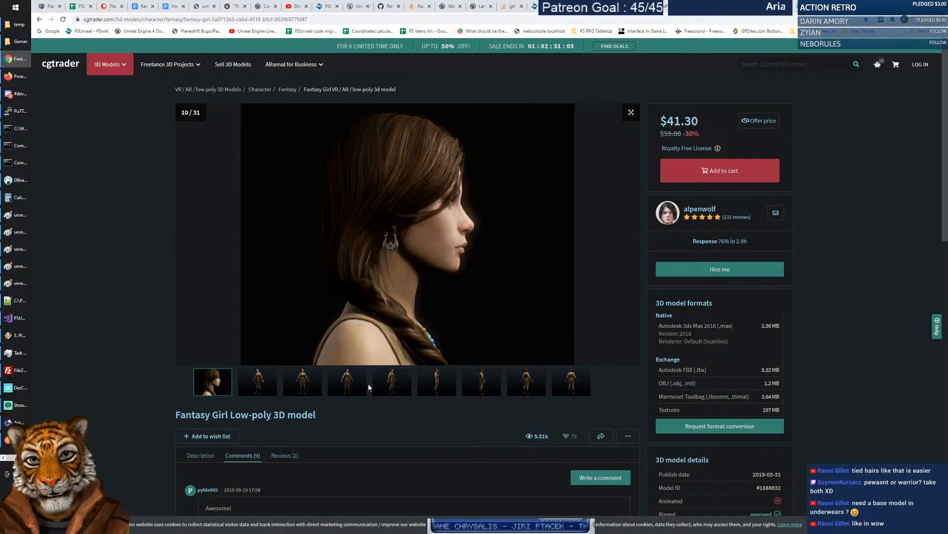
Step through the renders to image 18 of 31, the full-body back view.
left_click(398, 392)
left_click(431, 392)
left_click(537, 393)
left_click(573, 390)
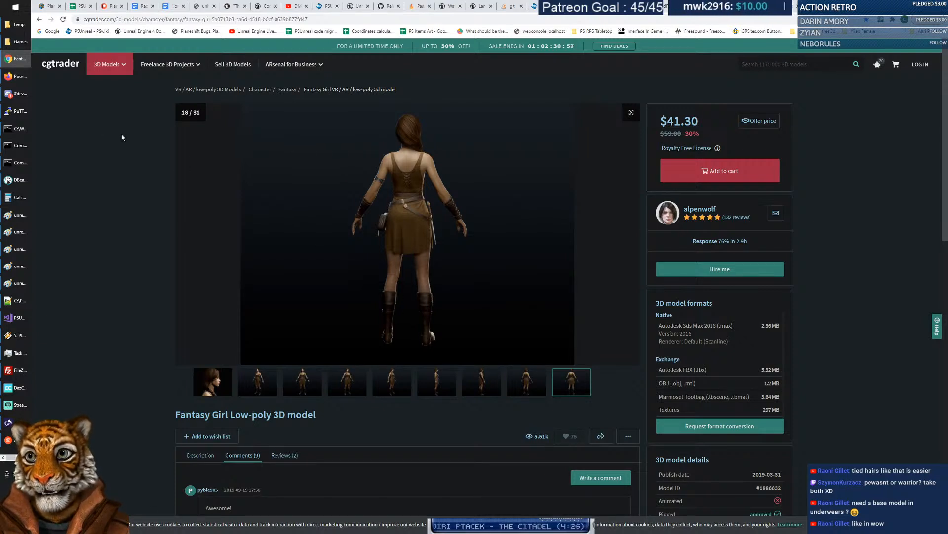
left_click(813, 65)
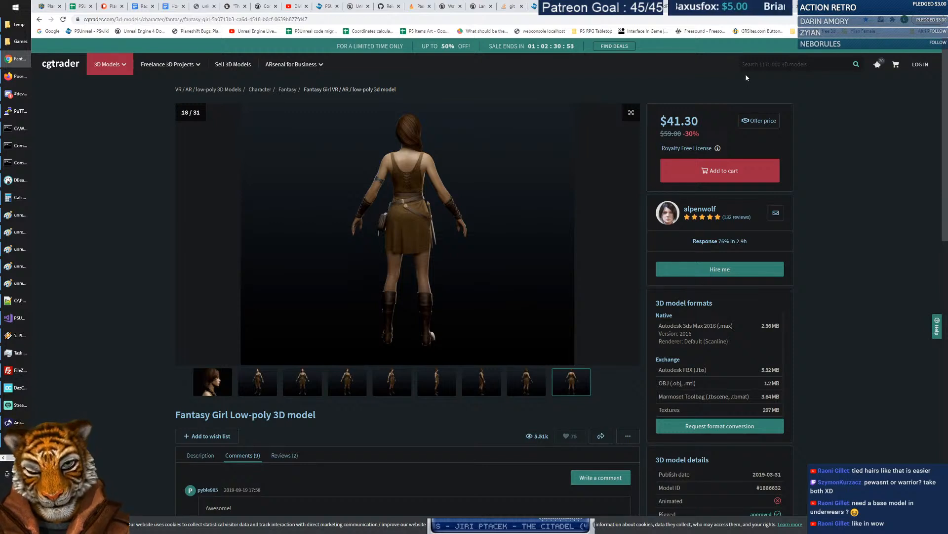
Search CGTrader for 'medieval female'.
type("medie")
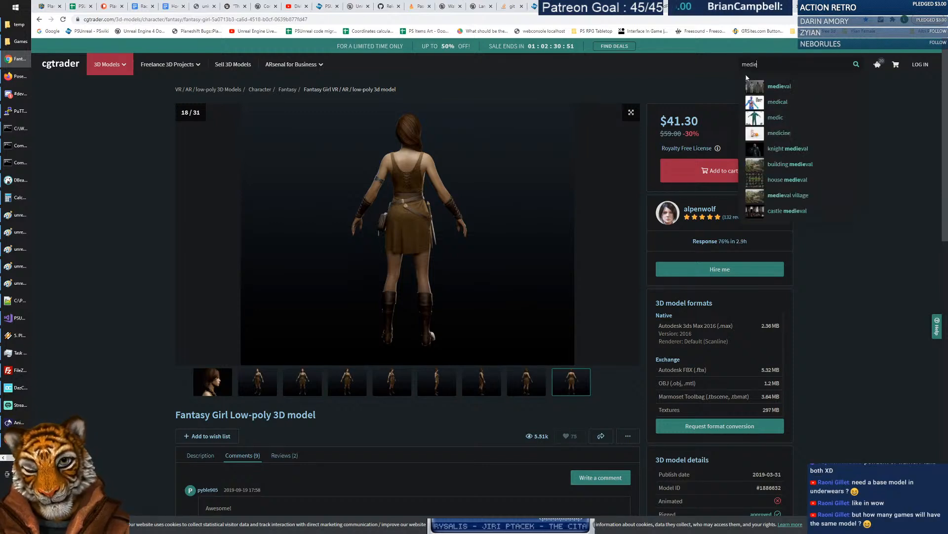
type("val fe")
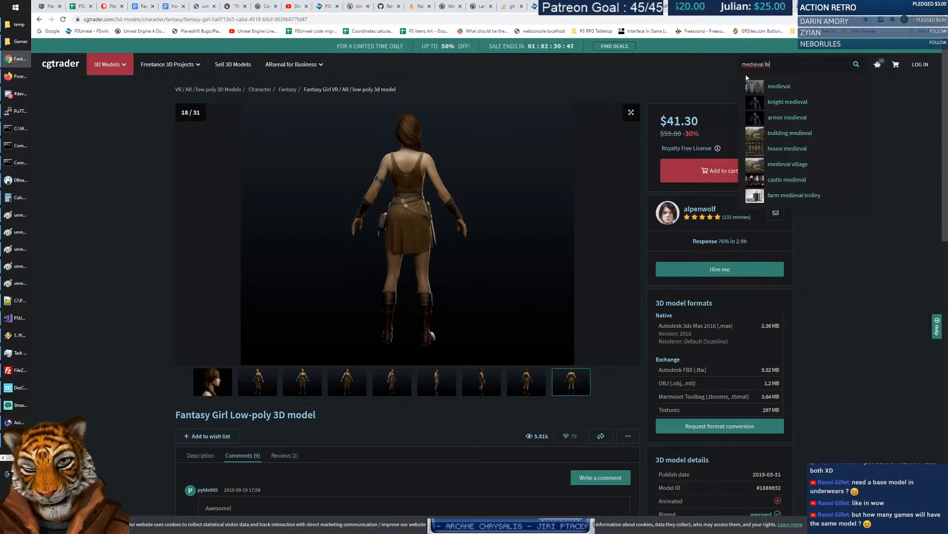
type("male")
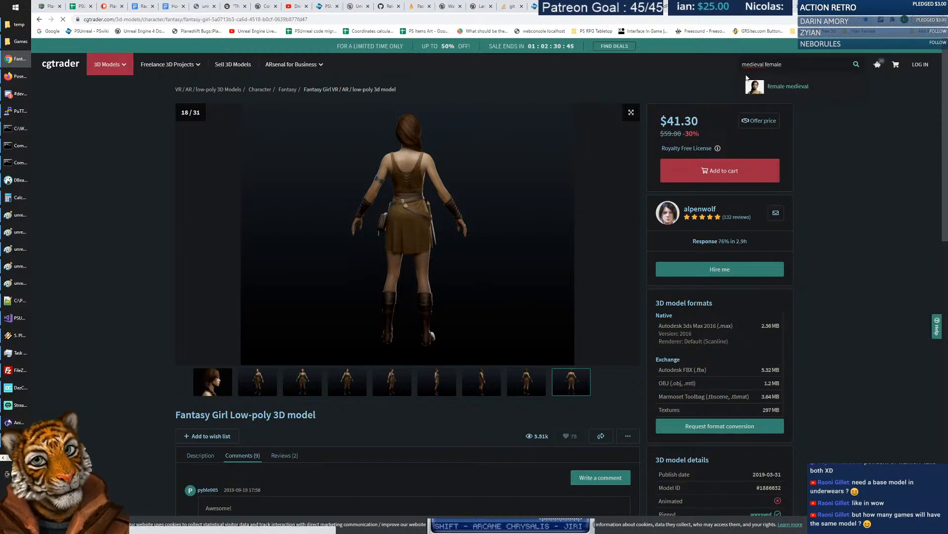
key("Return")
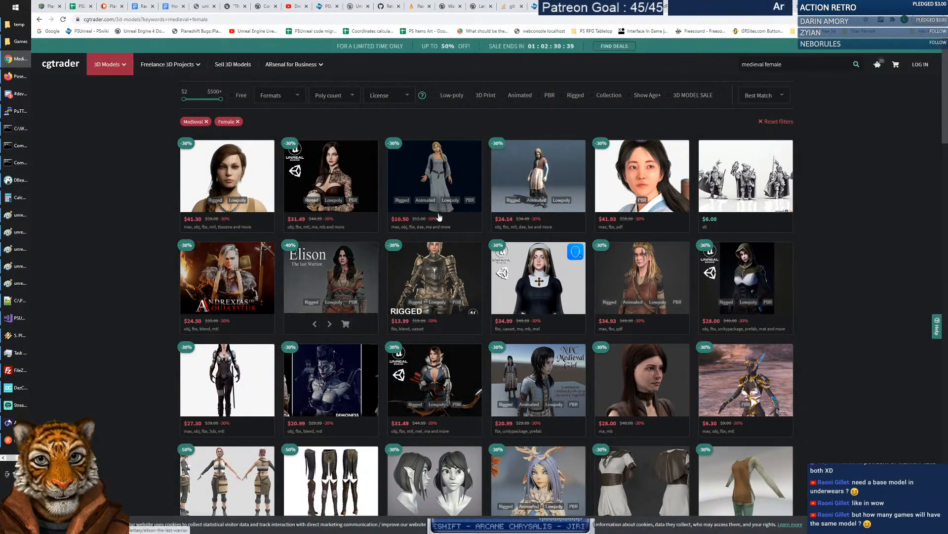
mouse_move(545, 169)
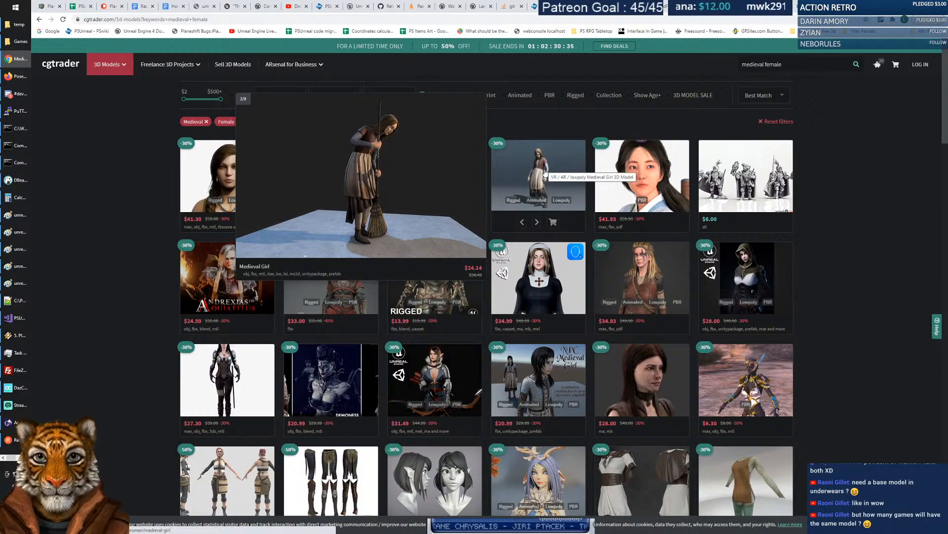
left_click(531, 176)
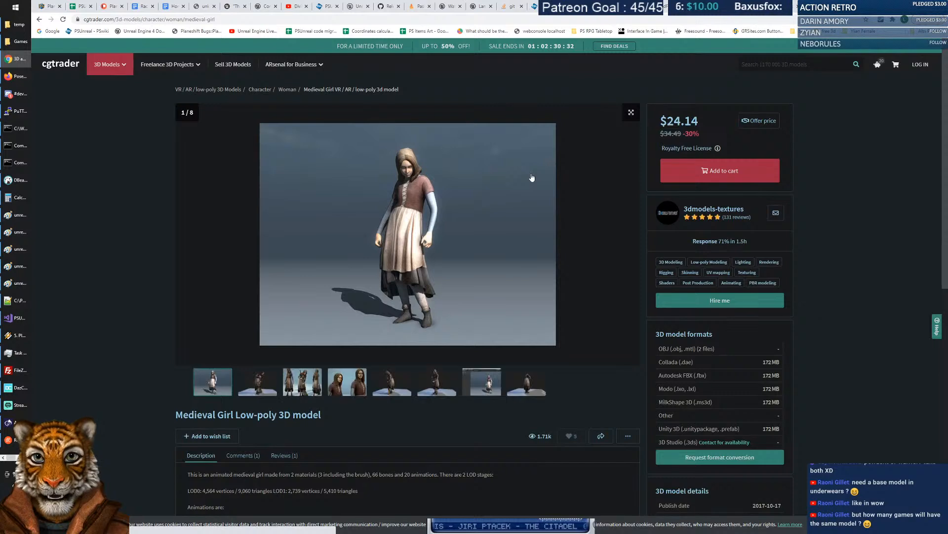
left_click(303, 382)
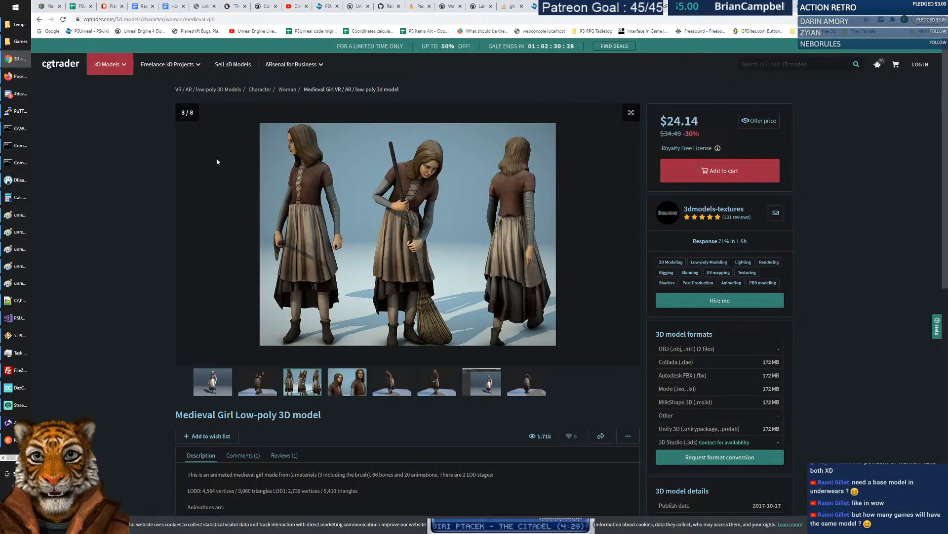
left_click(39, 19)
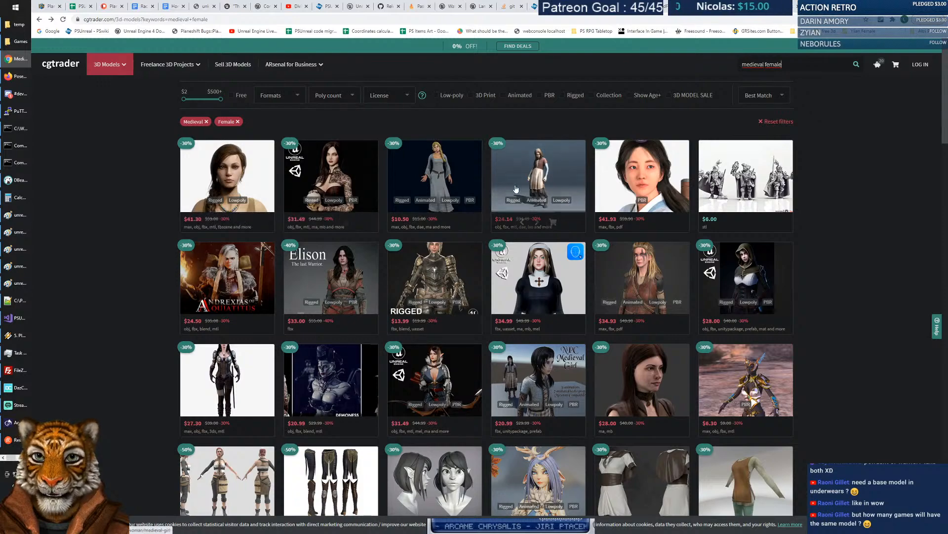
scroll(484, 190, "down", 2)
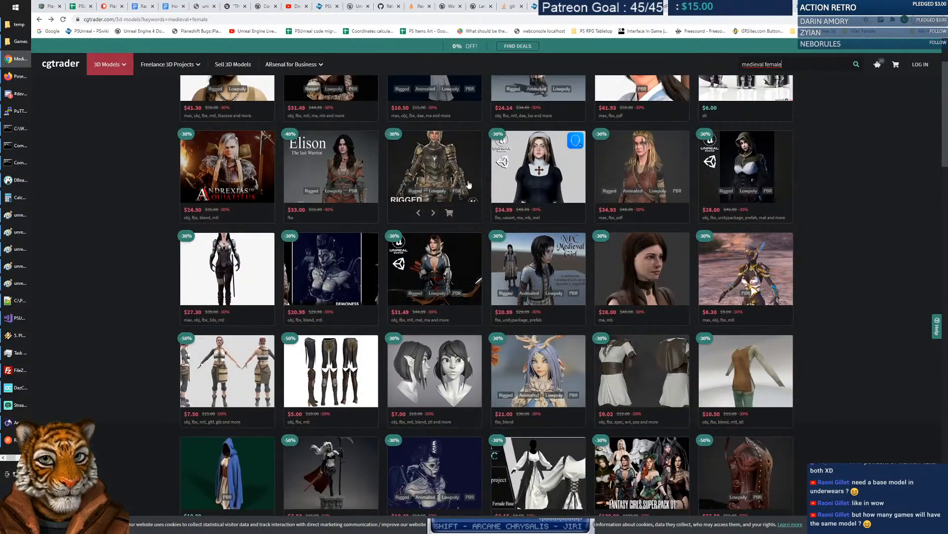
mouse_move(405, 153)
scroll(406, 153, "down", 1)
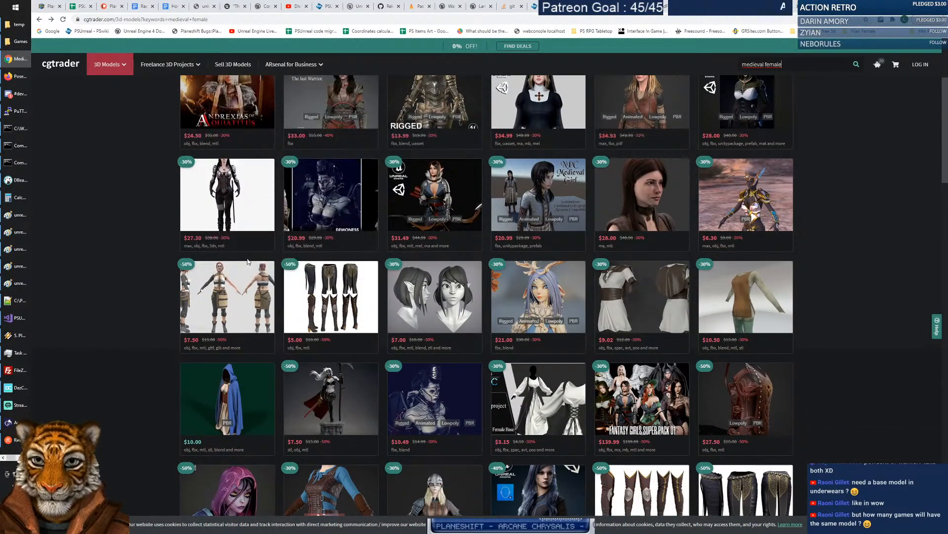
left_click(220, 288)
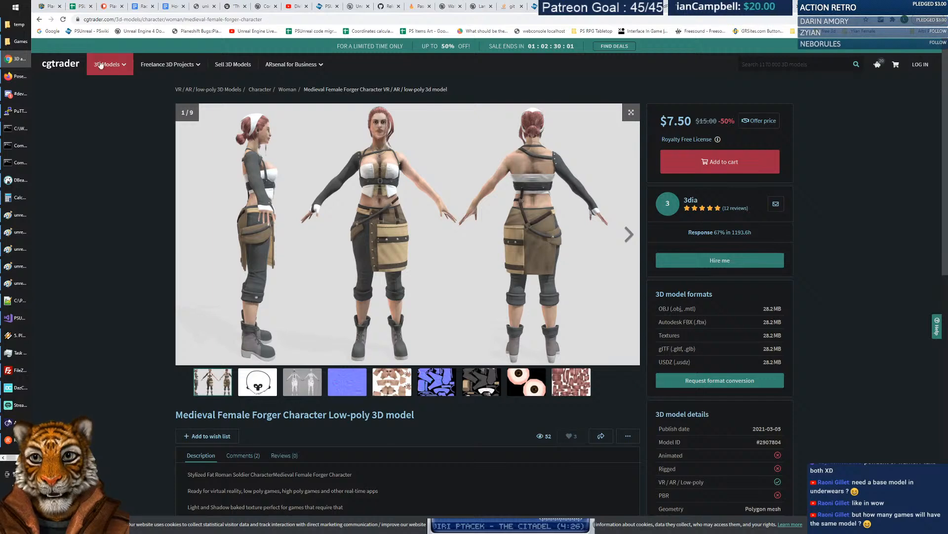
left_click(40, 19)
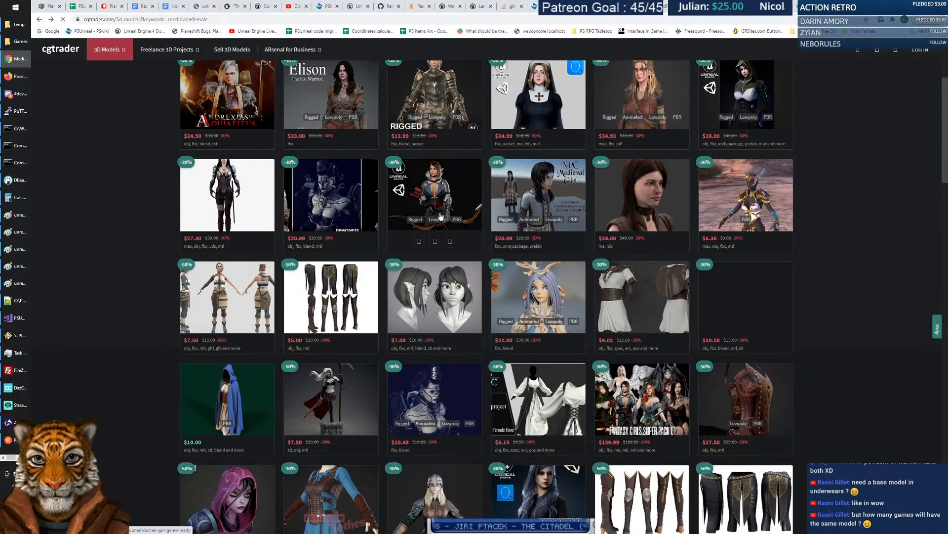
scroll(464, 209, "up", 4)
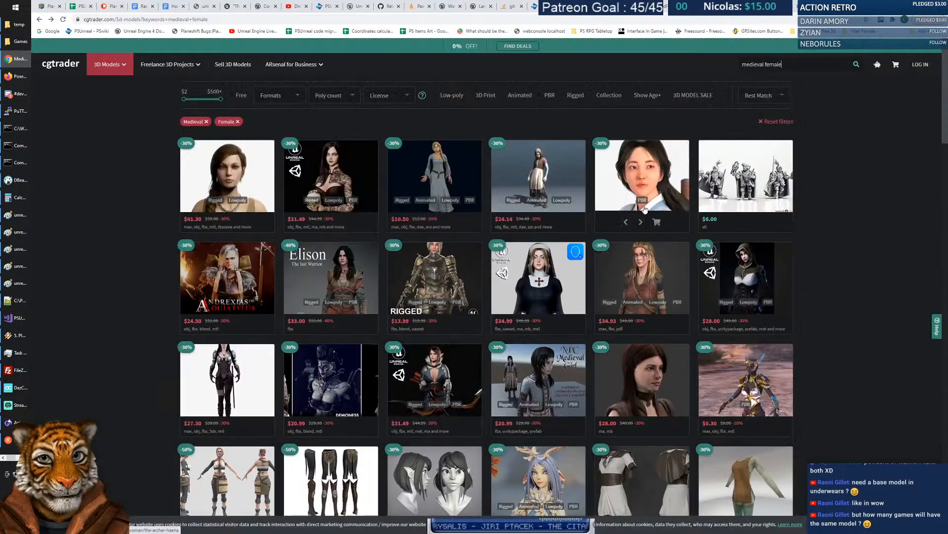
Open the $28 Bust girl medieval model, view gallery images 6–9 including the Maya screenshot, then go back.
left_click(653, 378)
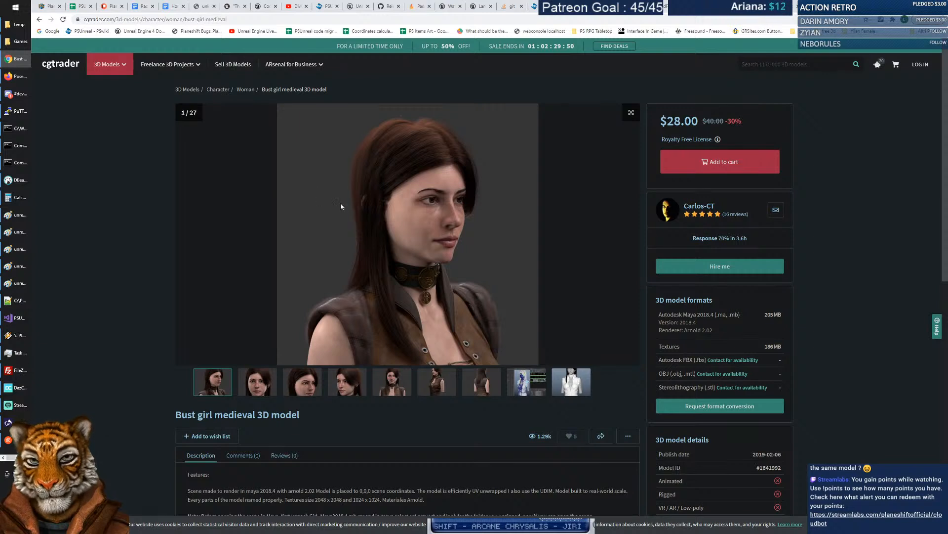
left_click(443, 387)
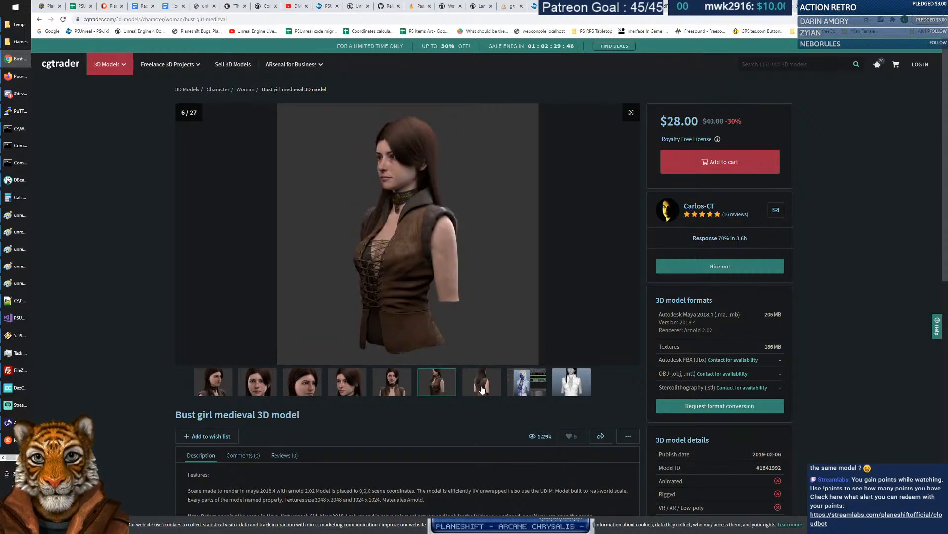
left_click(483, 389)
left_click(523, 389)
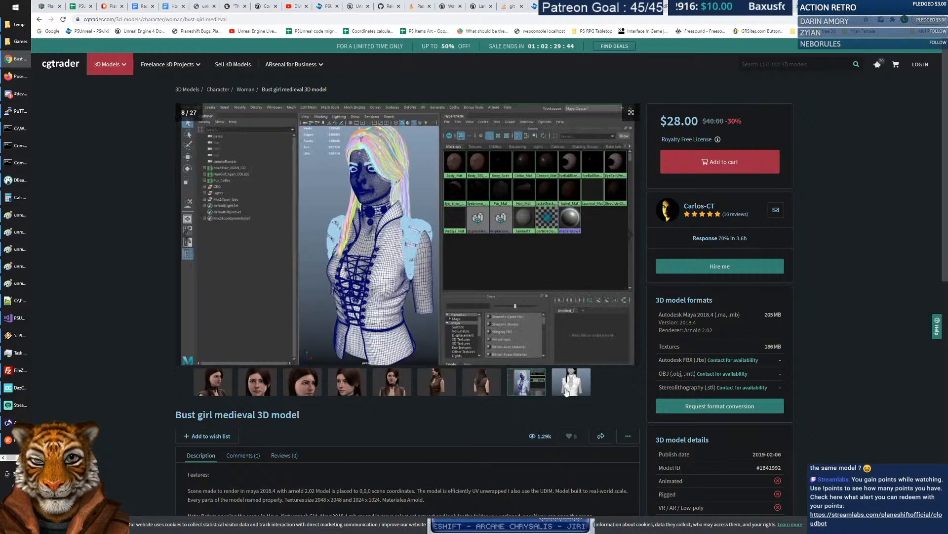
left_click(570, 390)
left_click(525, 385)
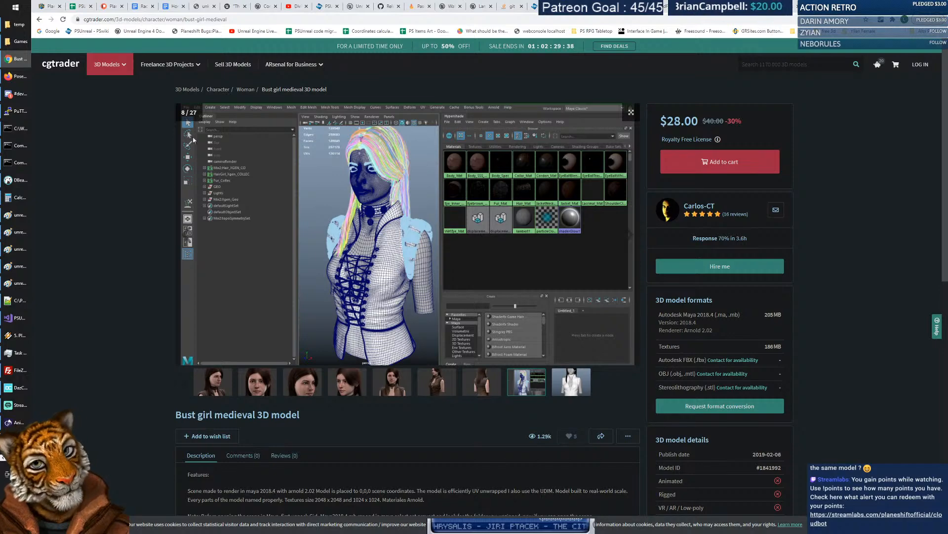
left_click(40, 20)
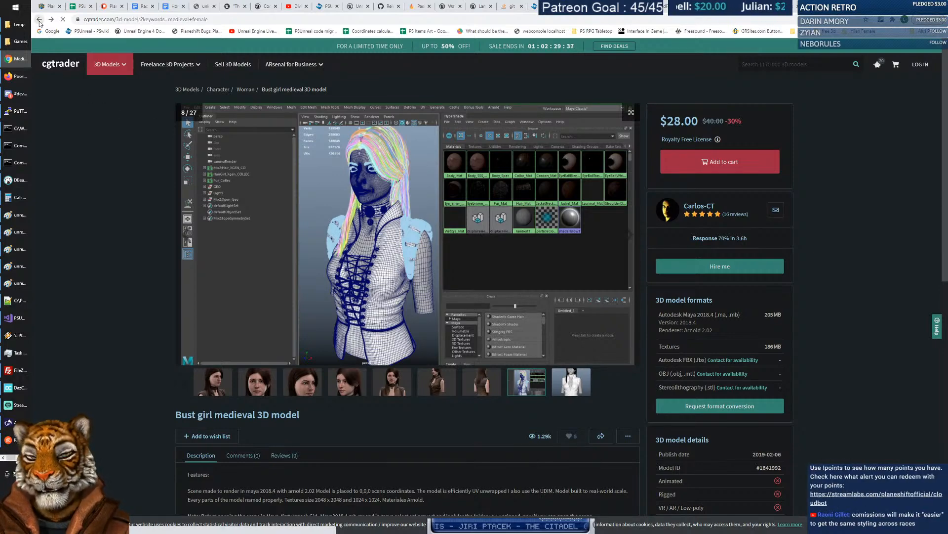
Open the Lady Death statue model from the results, then return to the list.
scroll(479, 247, "down", 6)
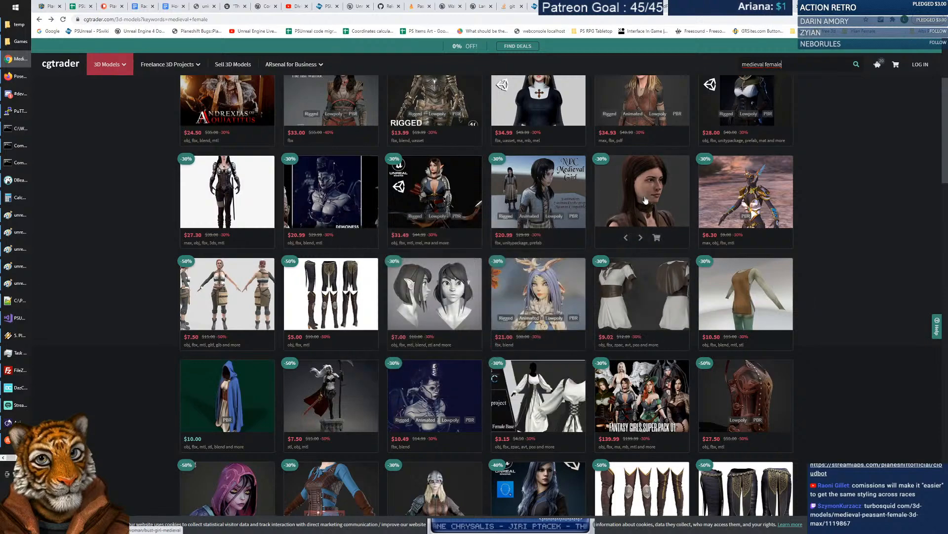
scroll(395, 275, "down", 3)
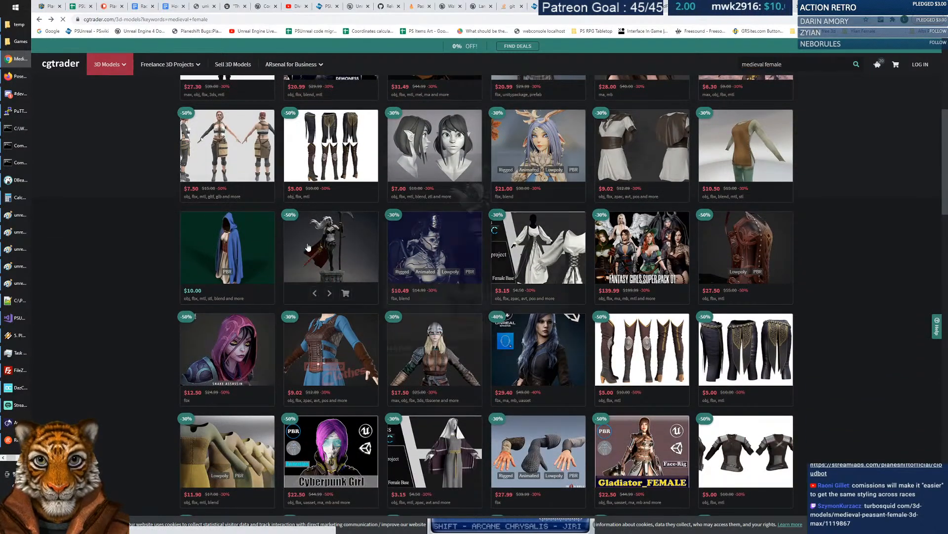
left_click(309, 247)
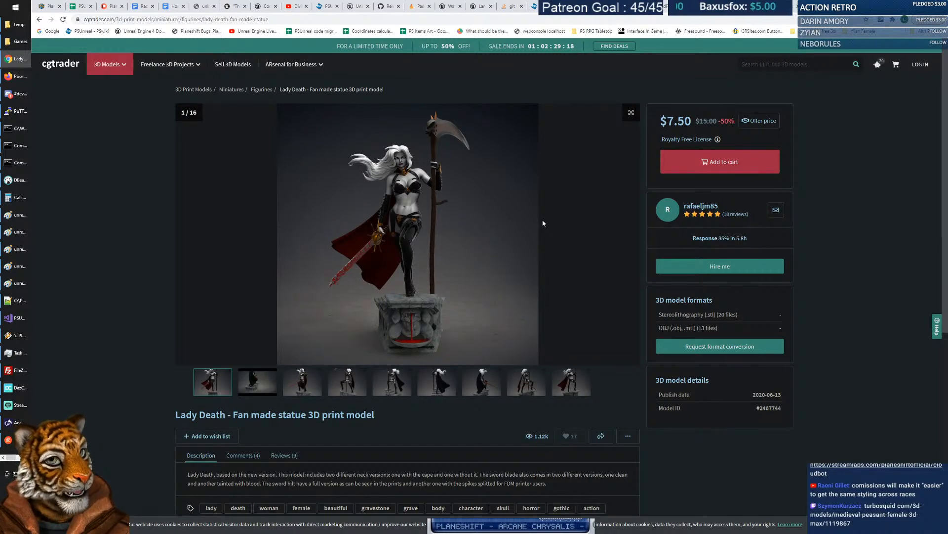
left_click(39, 20)
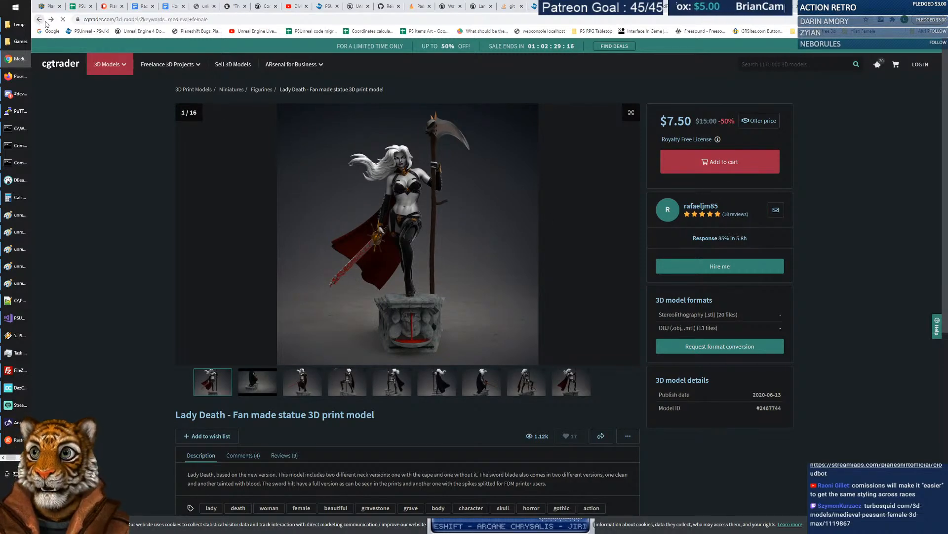
Scroll the results past the Samurai Female and Halloween_LADY models to the lower rows.
scroll(448, 241, "down", 2)
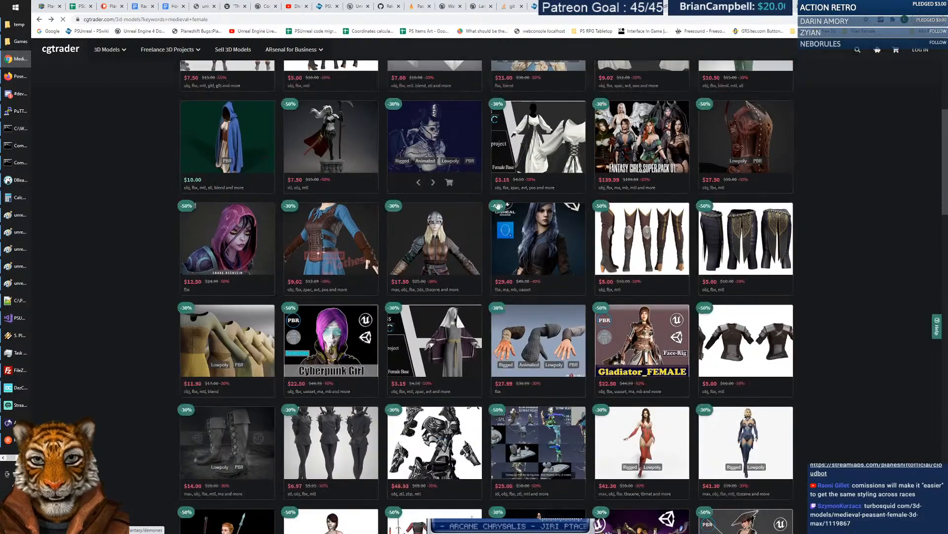
scroll(493, 250, "down", 2)
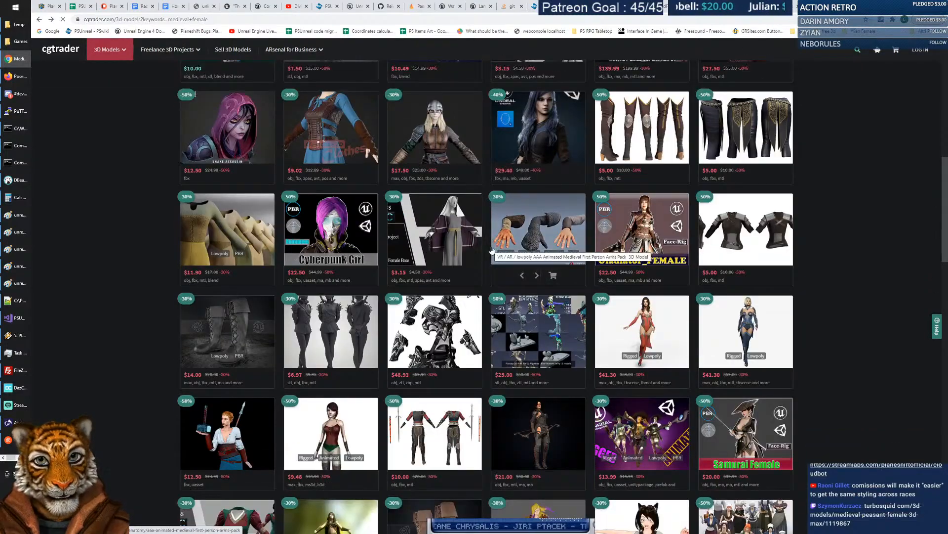
scroll(492, 250, "down", 3)
scroll(492, 249, "down", 4)
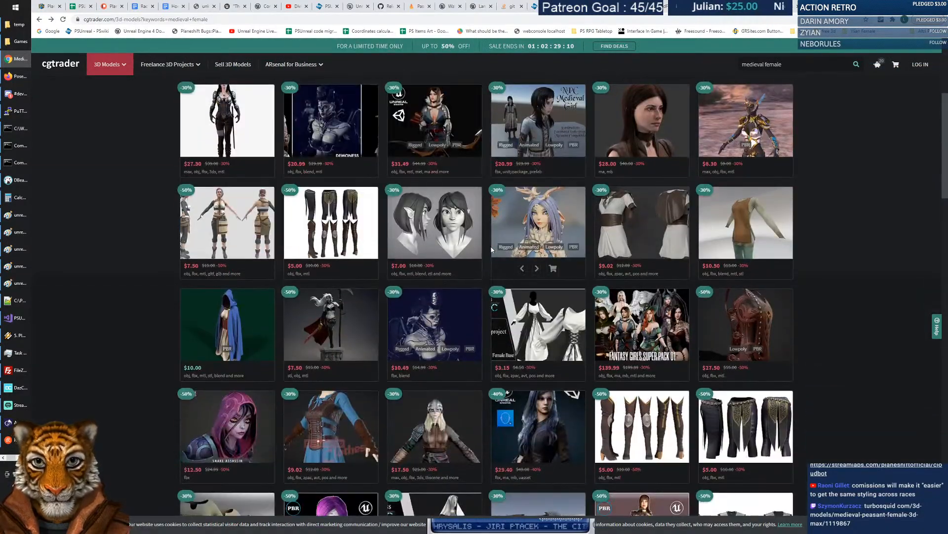
scroll(491, 249, "down", 2)
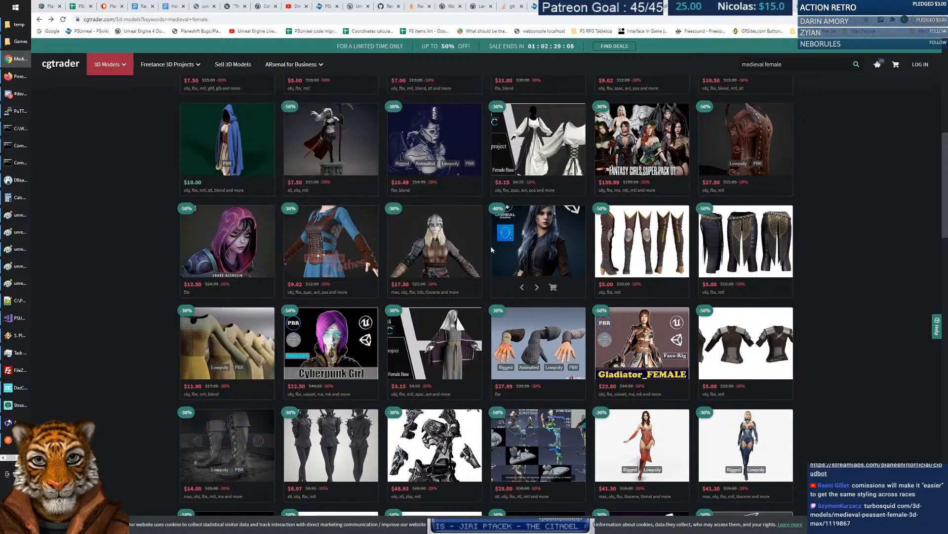
mouse_move(621, 245)
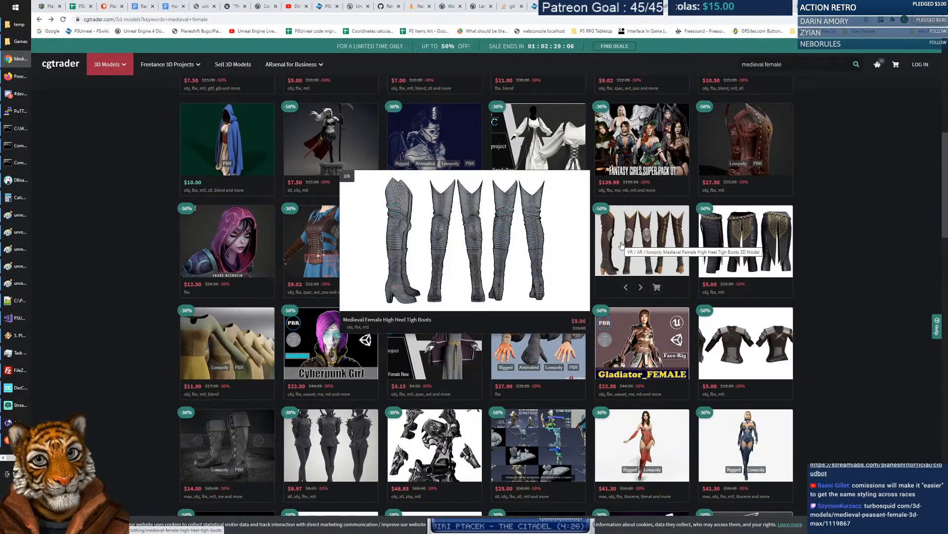
scroll(449, 242, "down", 5)
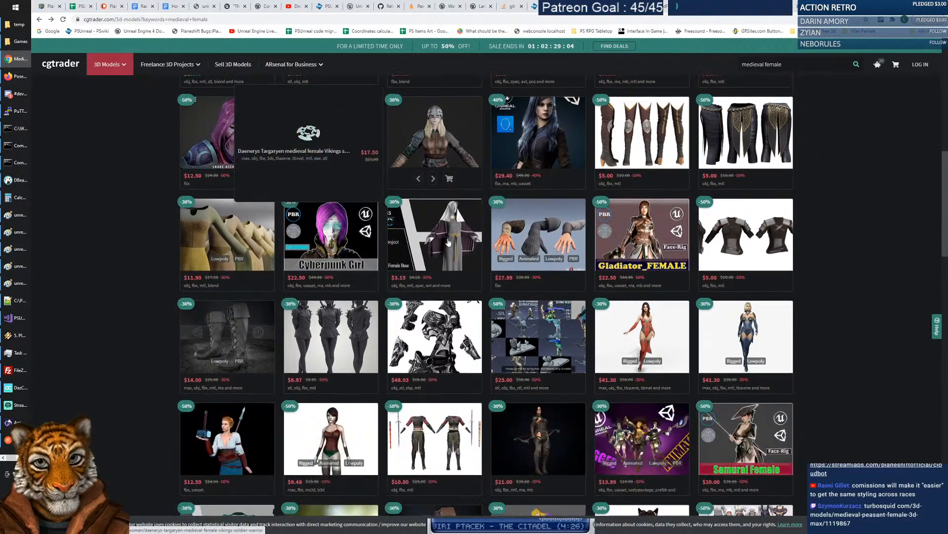
scroll(449, 242, "down", 3)
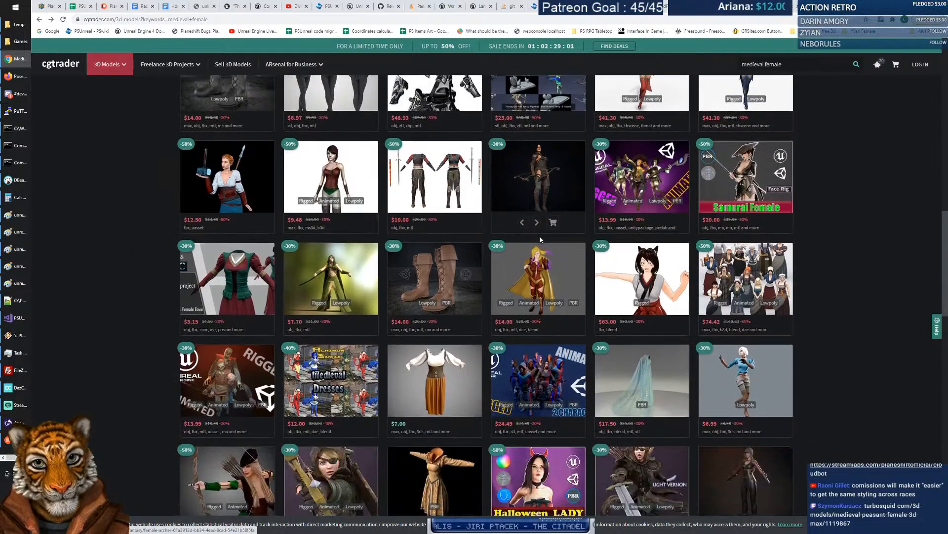
scroll(540, 240, "down", 2)
left_click(750, 202)
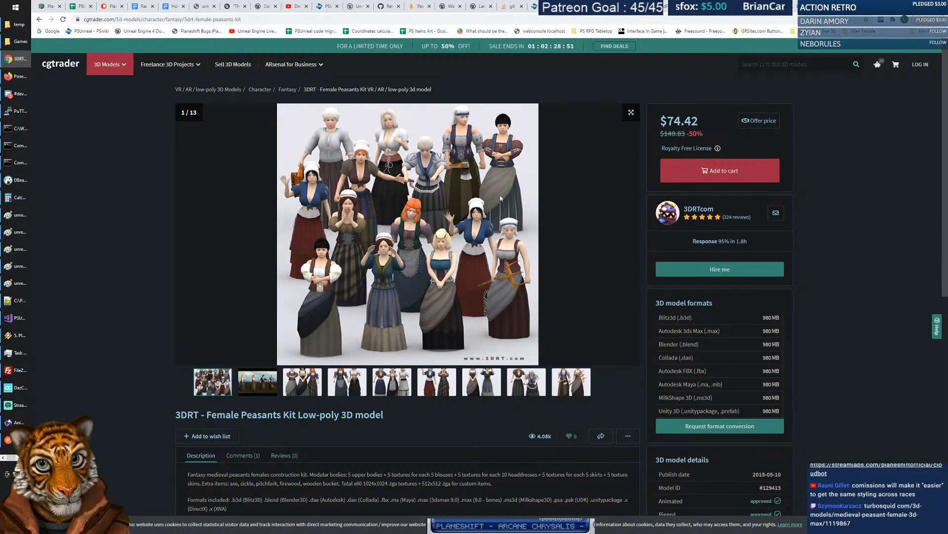
left_click(39, 19)
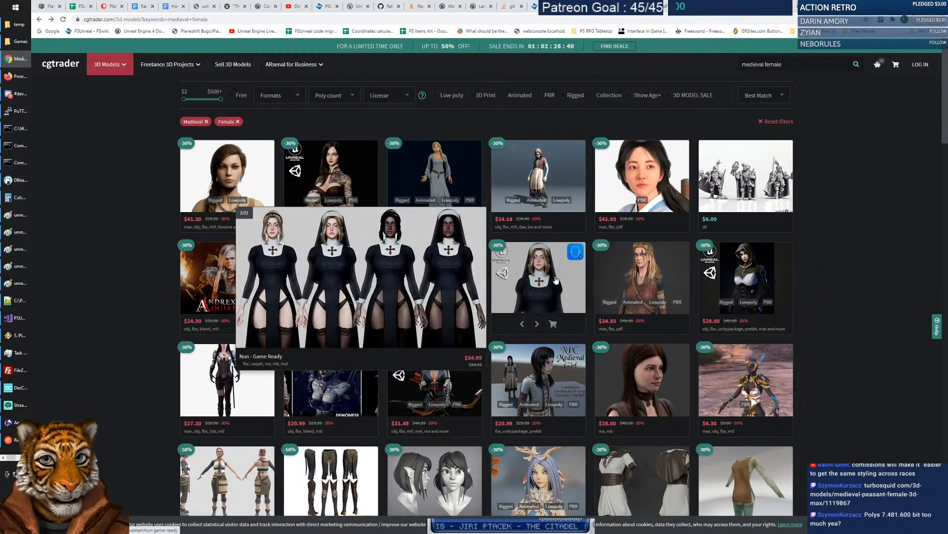
mouse_move(626, 279)
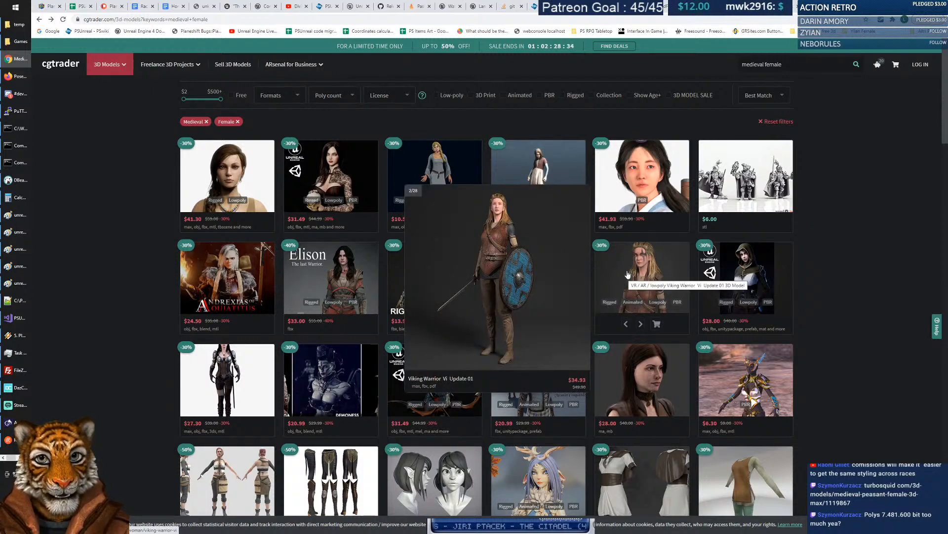
Open the $34.93 Viking Warrior Vi Update 01 model and view its sword-and-shield, front and long-dress images.
left_click(630, 271)
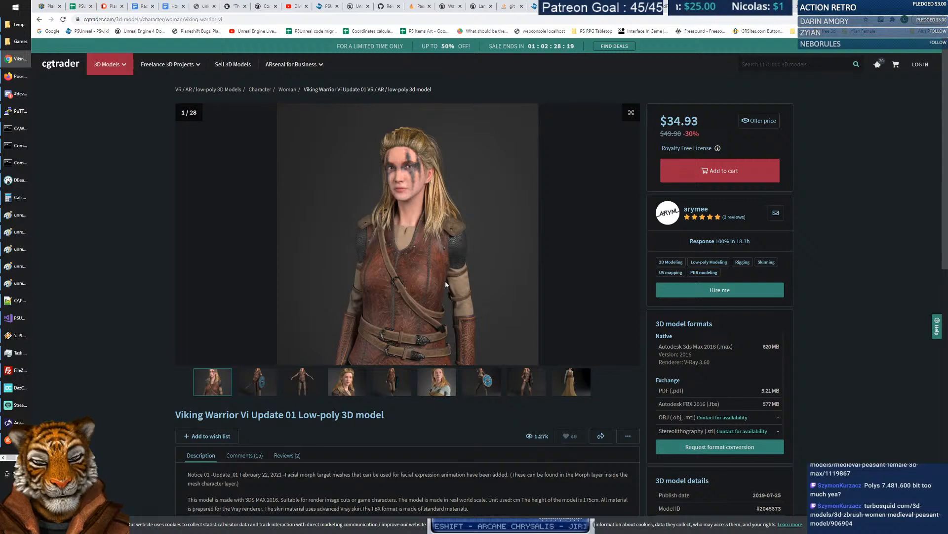
left_click(265, 384)
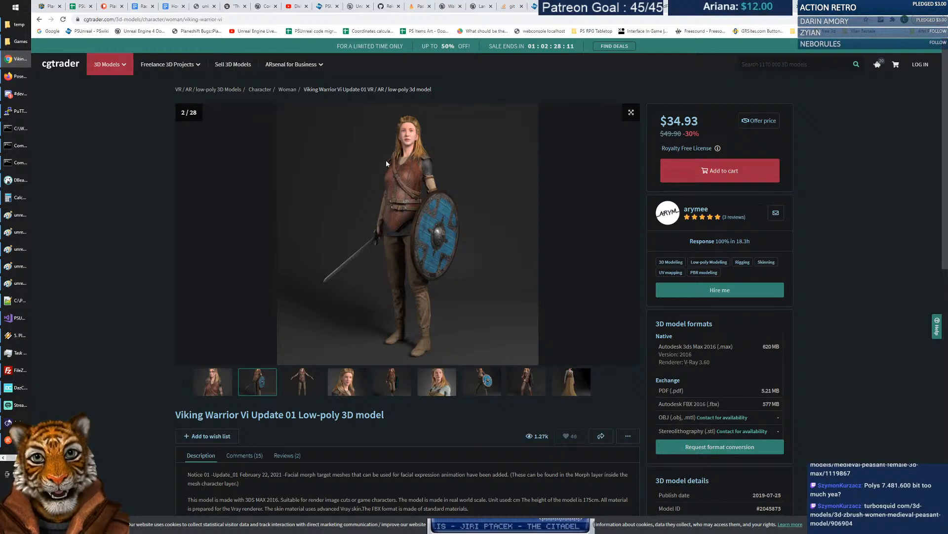
left_click(401, 385)
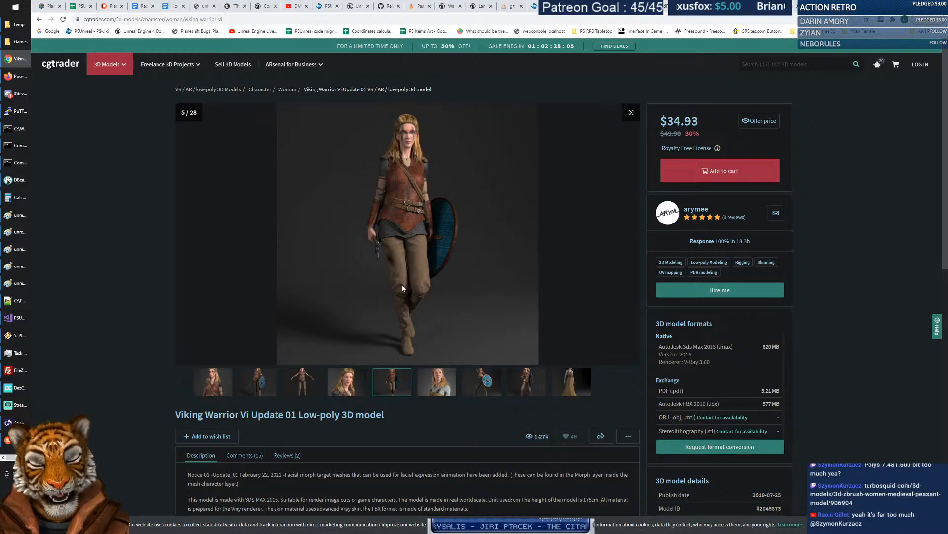
left_click(579, 384)
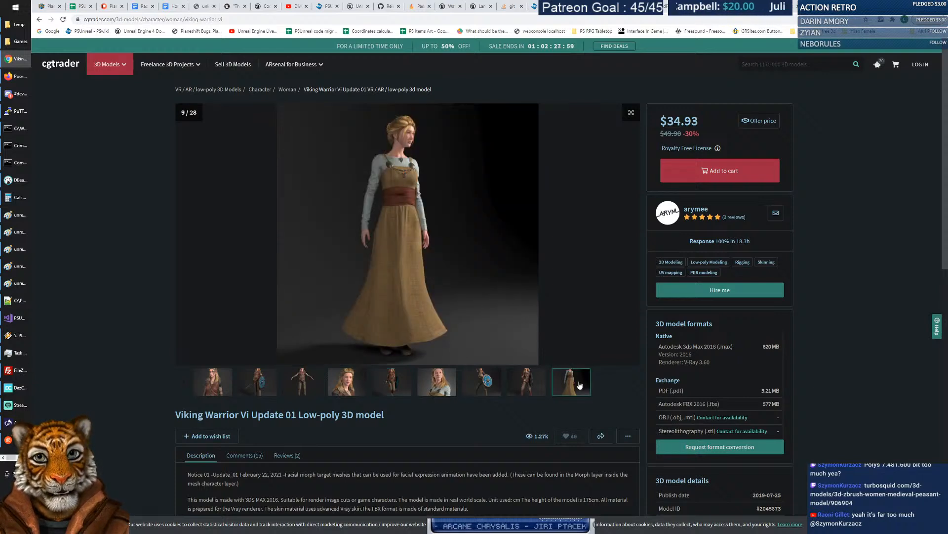